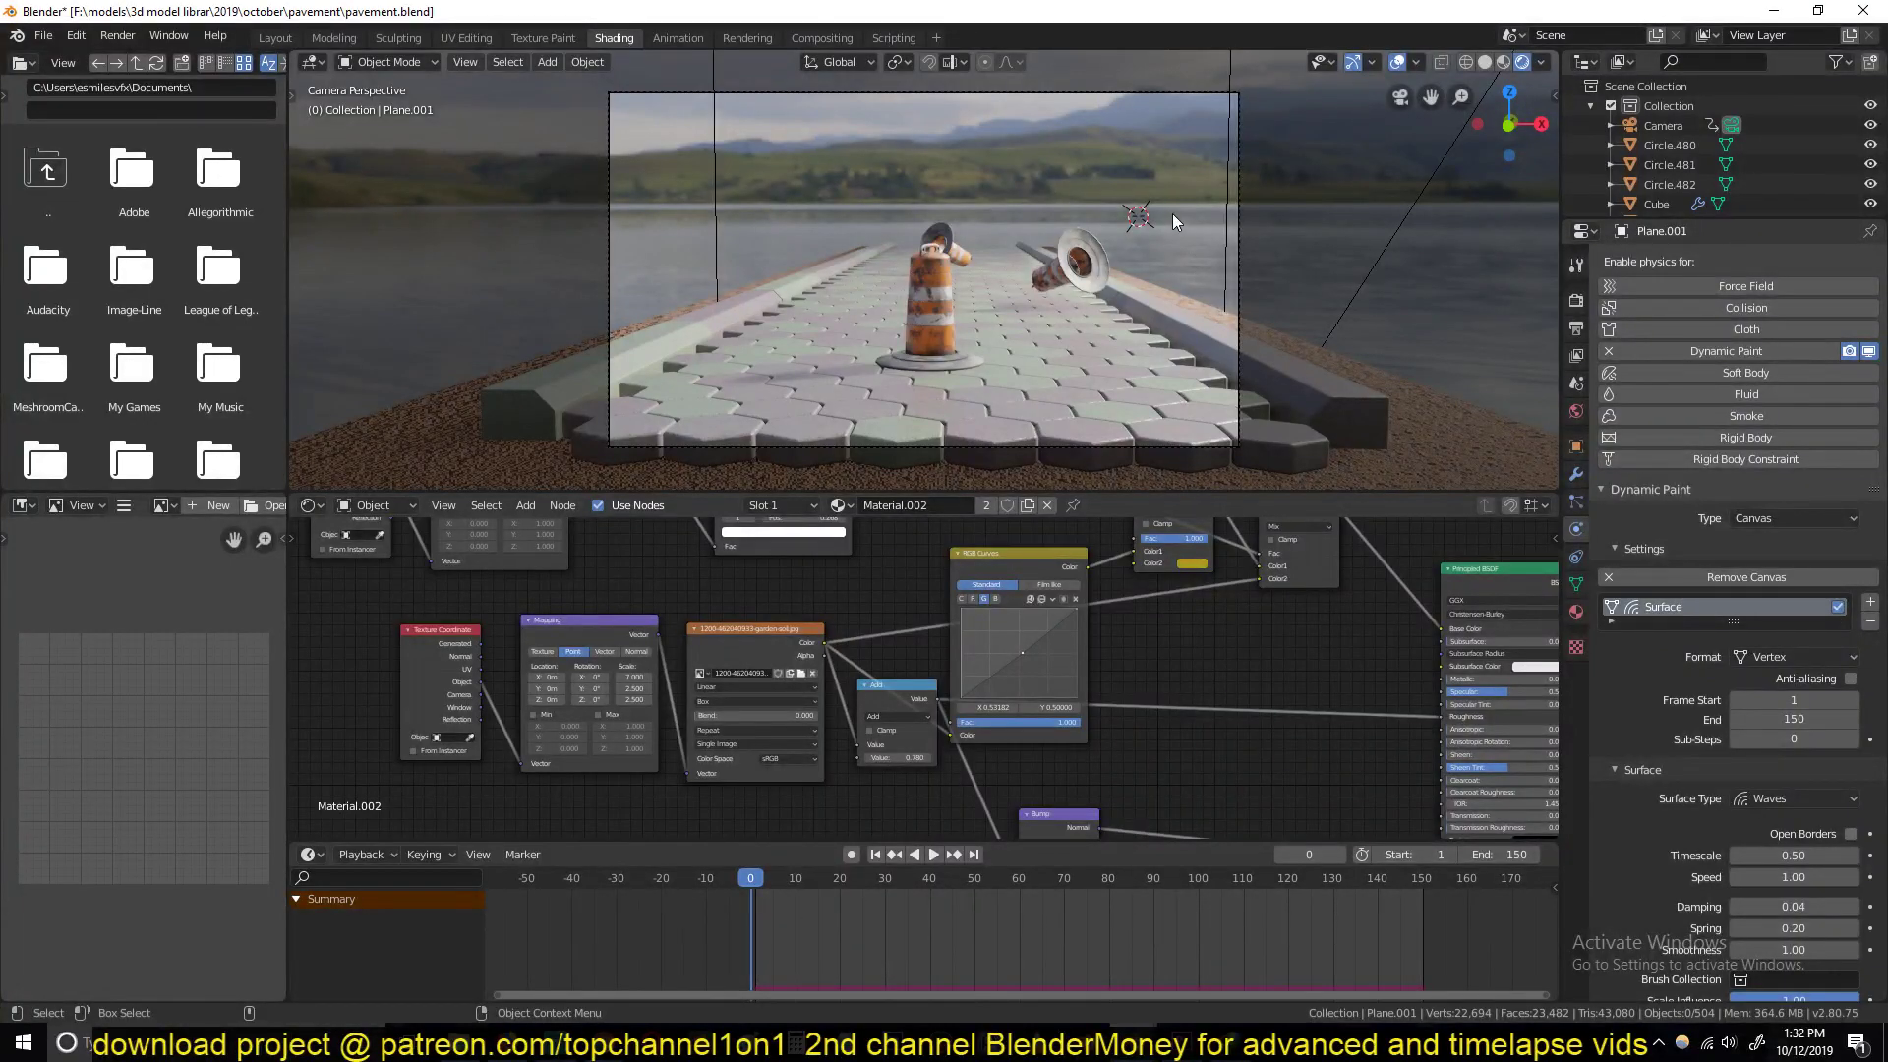
Step: Play the finished pavement simulation and orbit around it to inspect the tiles
key(space)
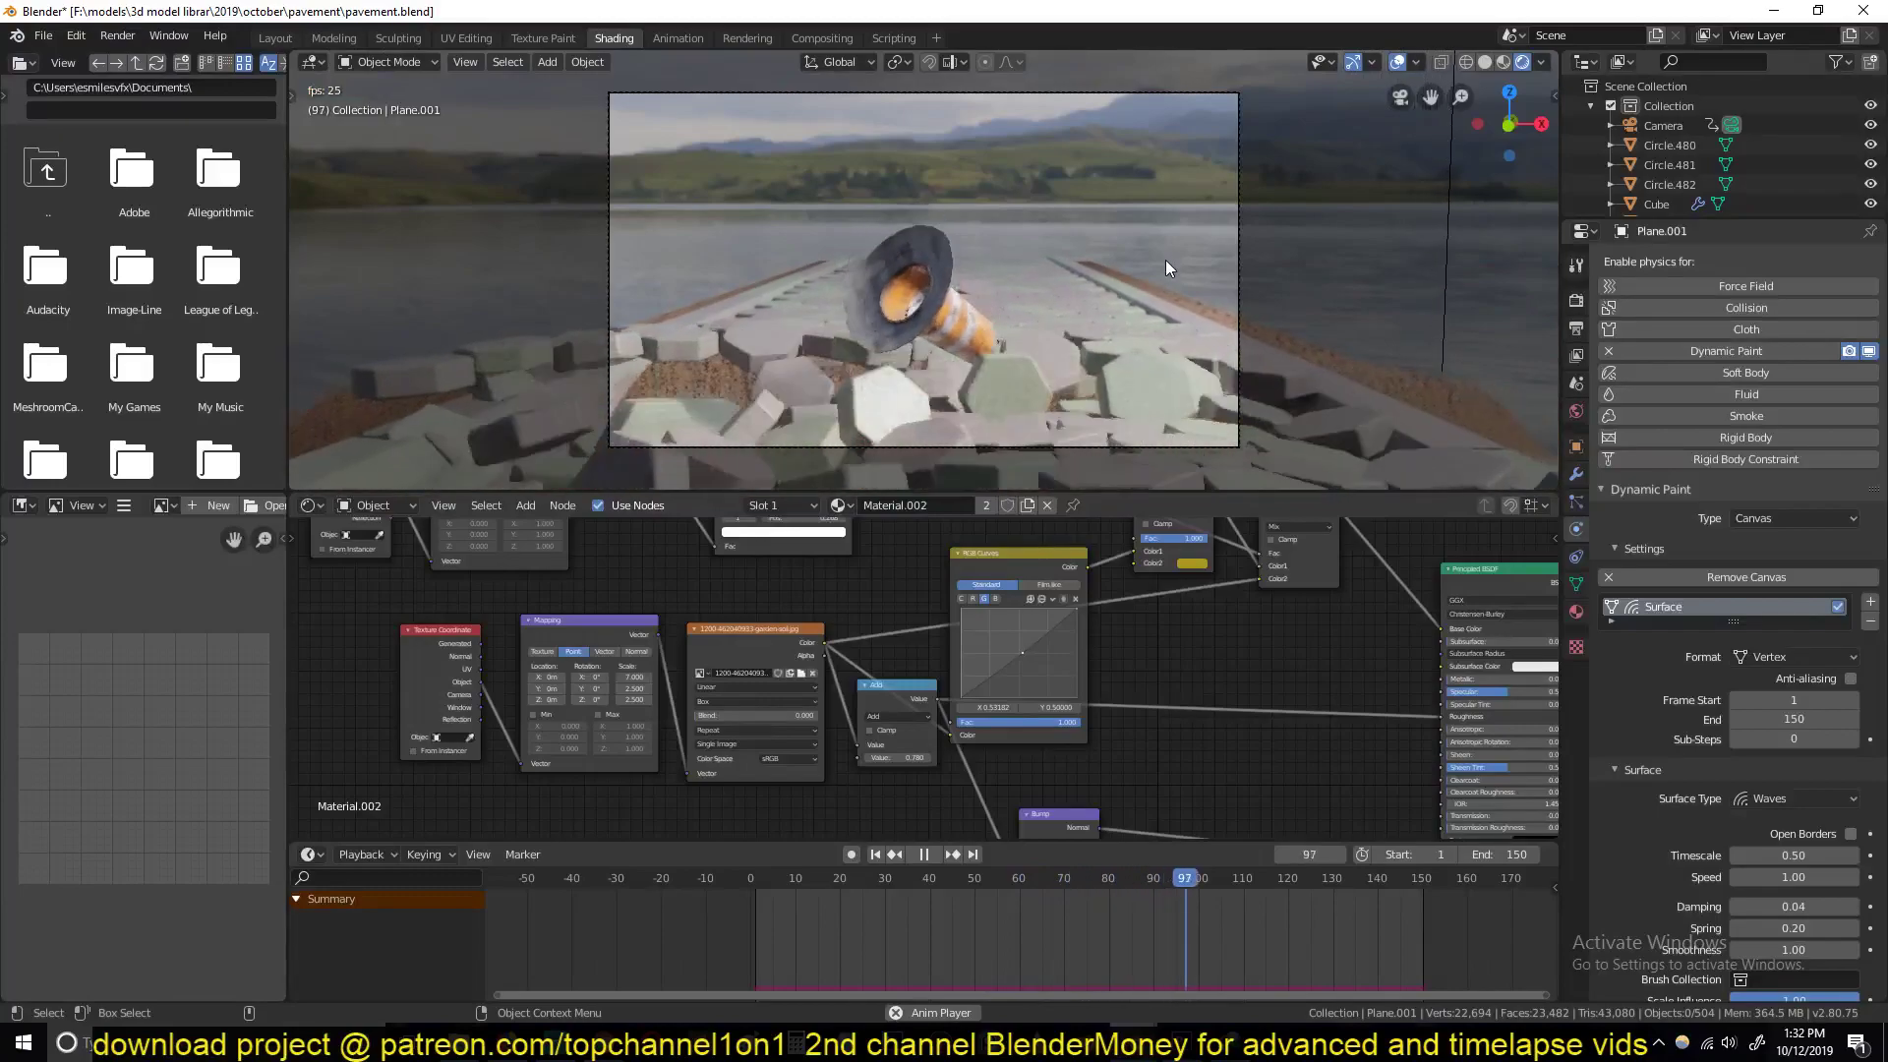
middle_drag(1166, 260, 1131, 205)
scroll(1369, 335, down, 7)
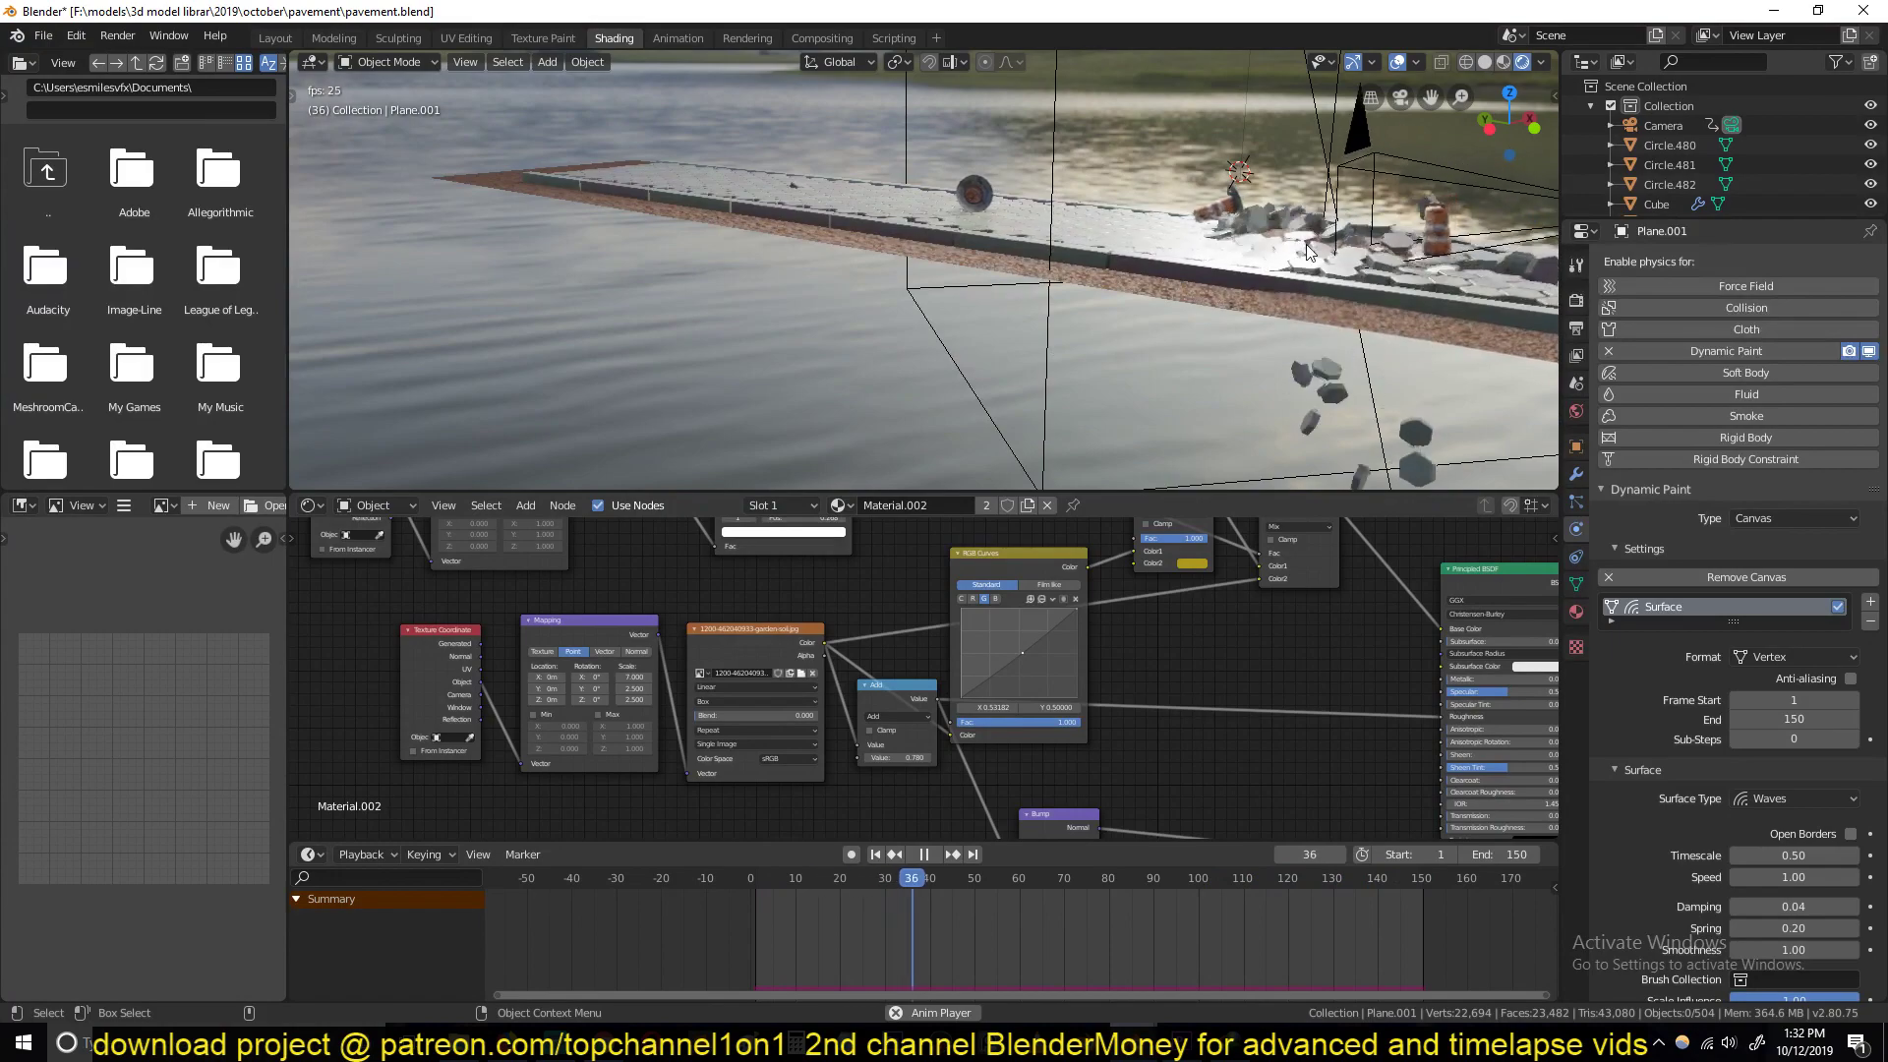
middle_drag(1132, 254, 1076, 279)
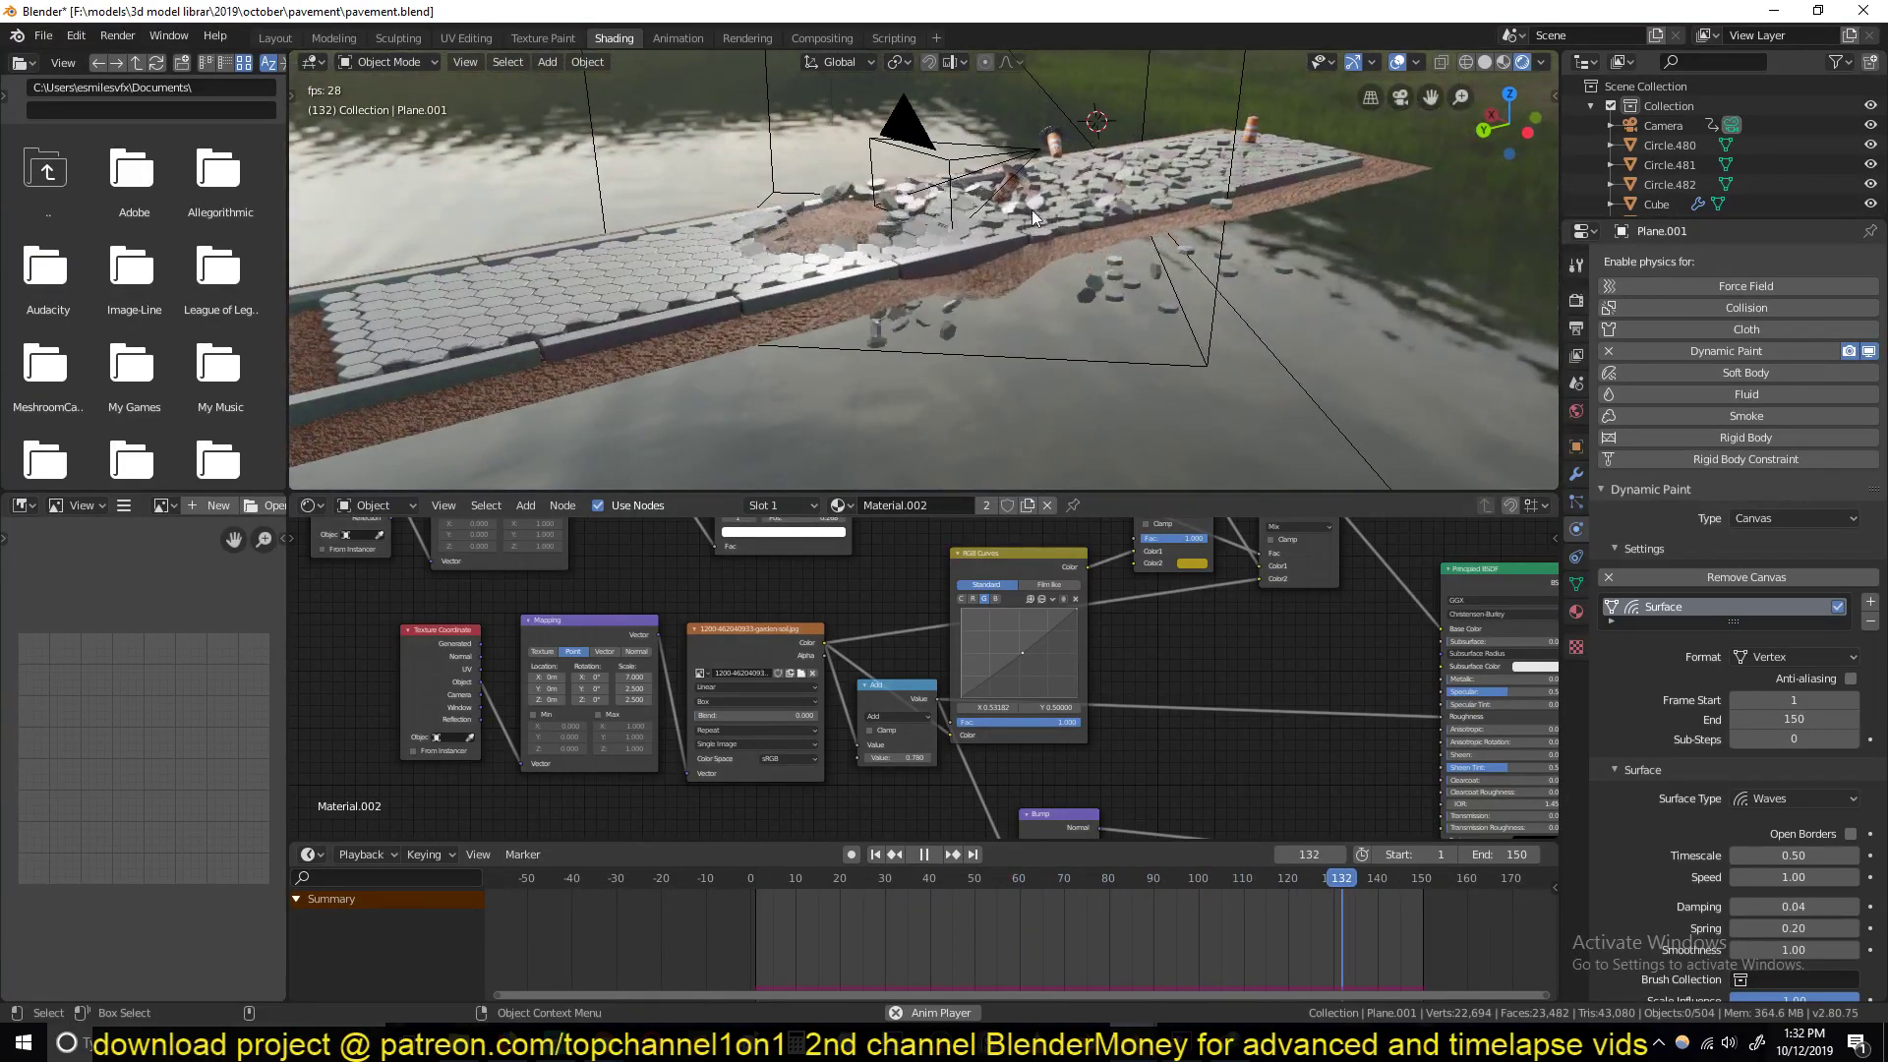
key(Escape)
middle_drag(1060, 229, 887, 251)
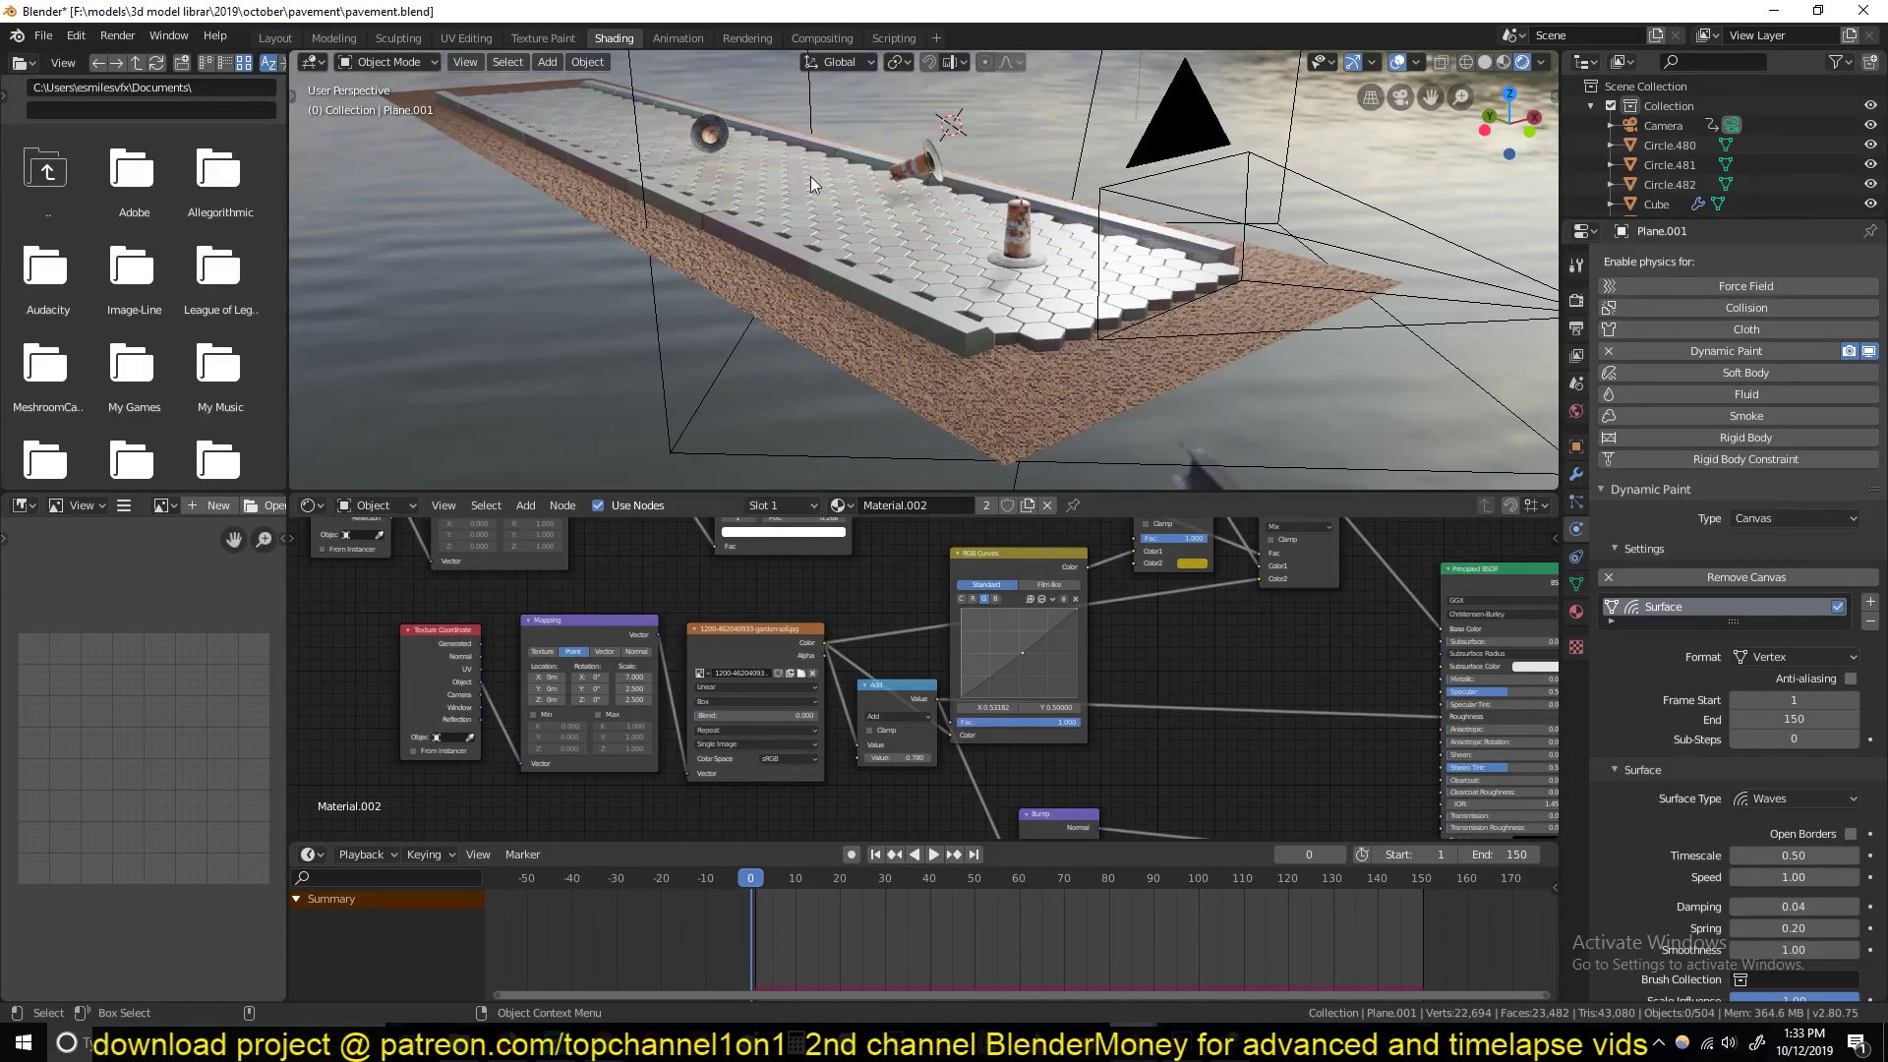
middle_drag(811, 175, 1233, 379)
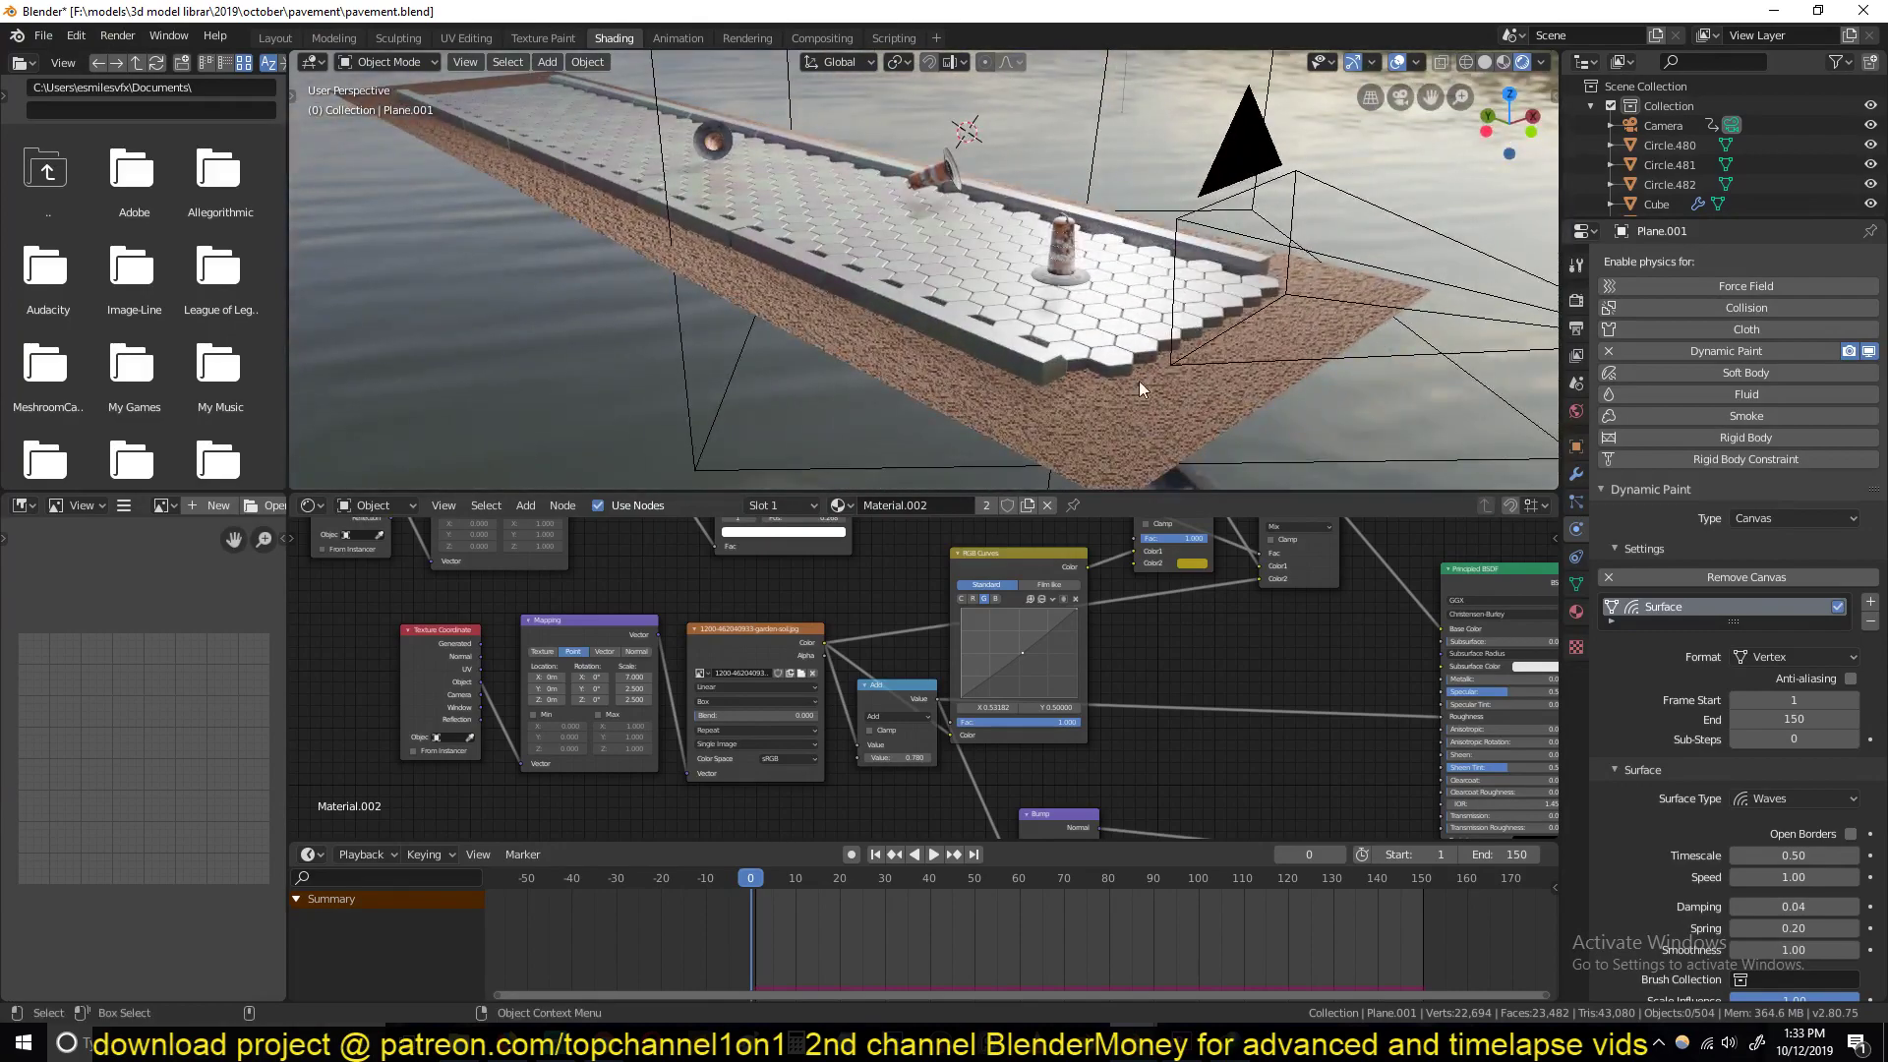
Step: Replay the simulation and orbit closer to the scattering pavers
key(space)
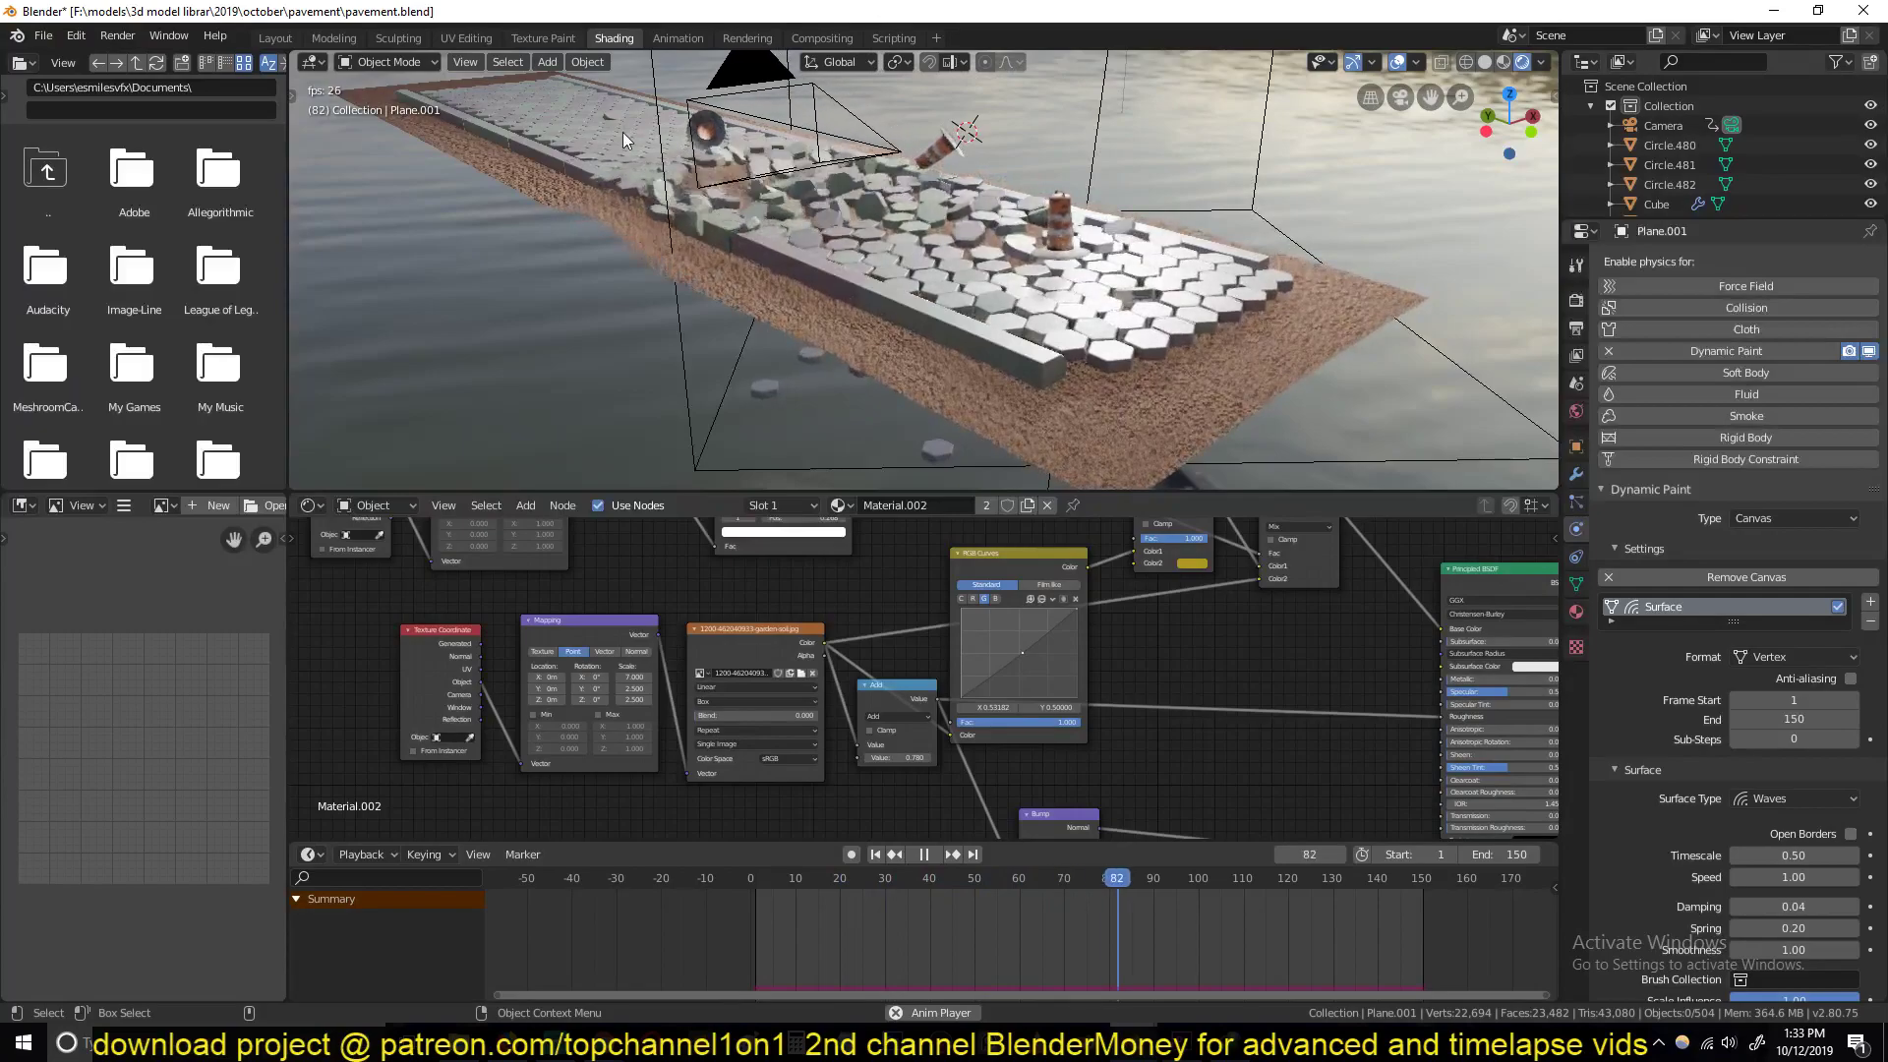
middle_drag(628, 127, 784, 371)
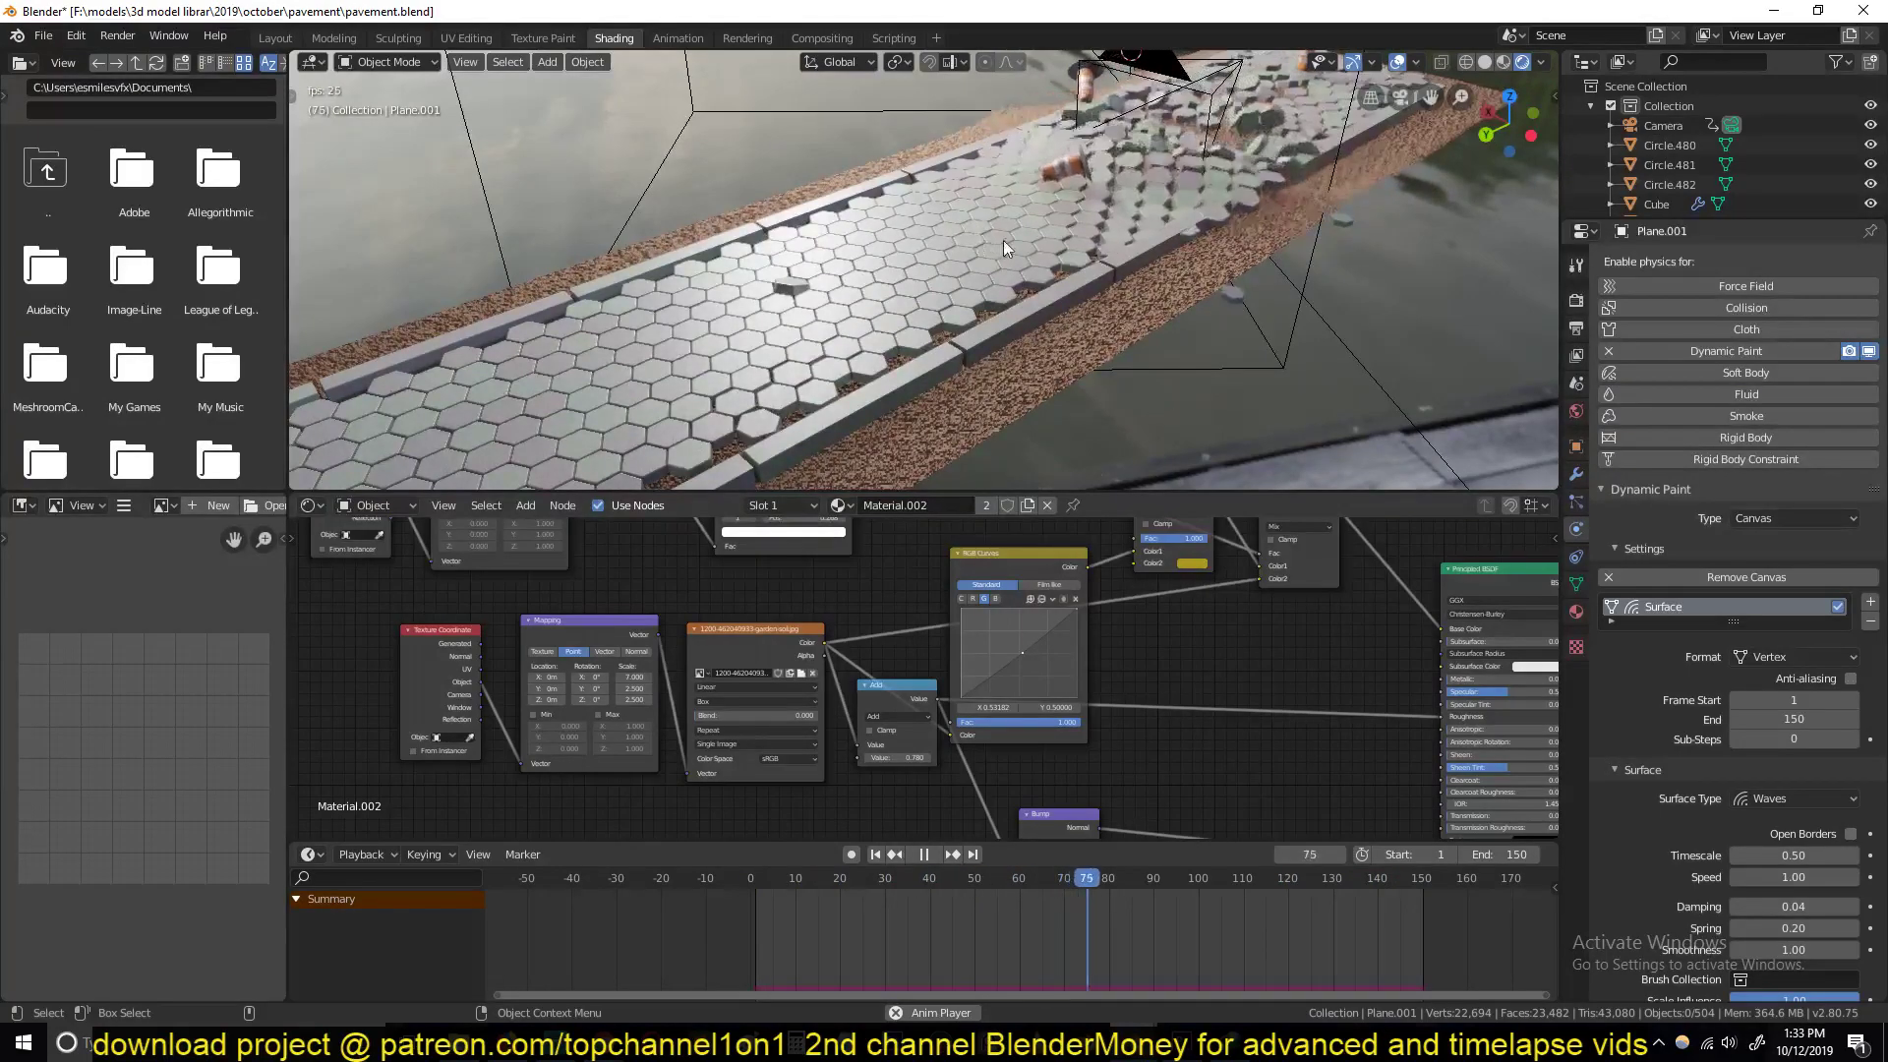
middle_drag(1003, 240, 1000, 417)
key(Escape)
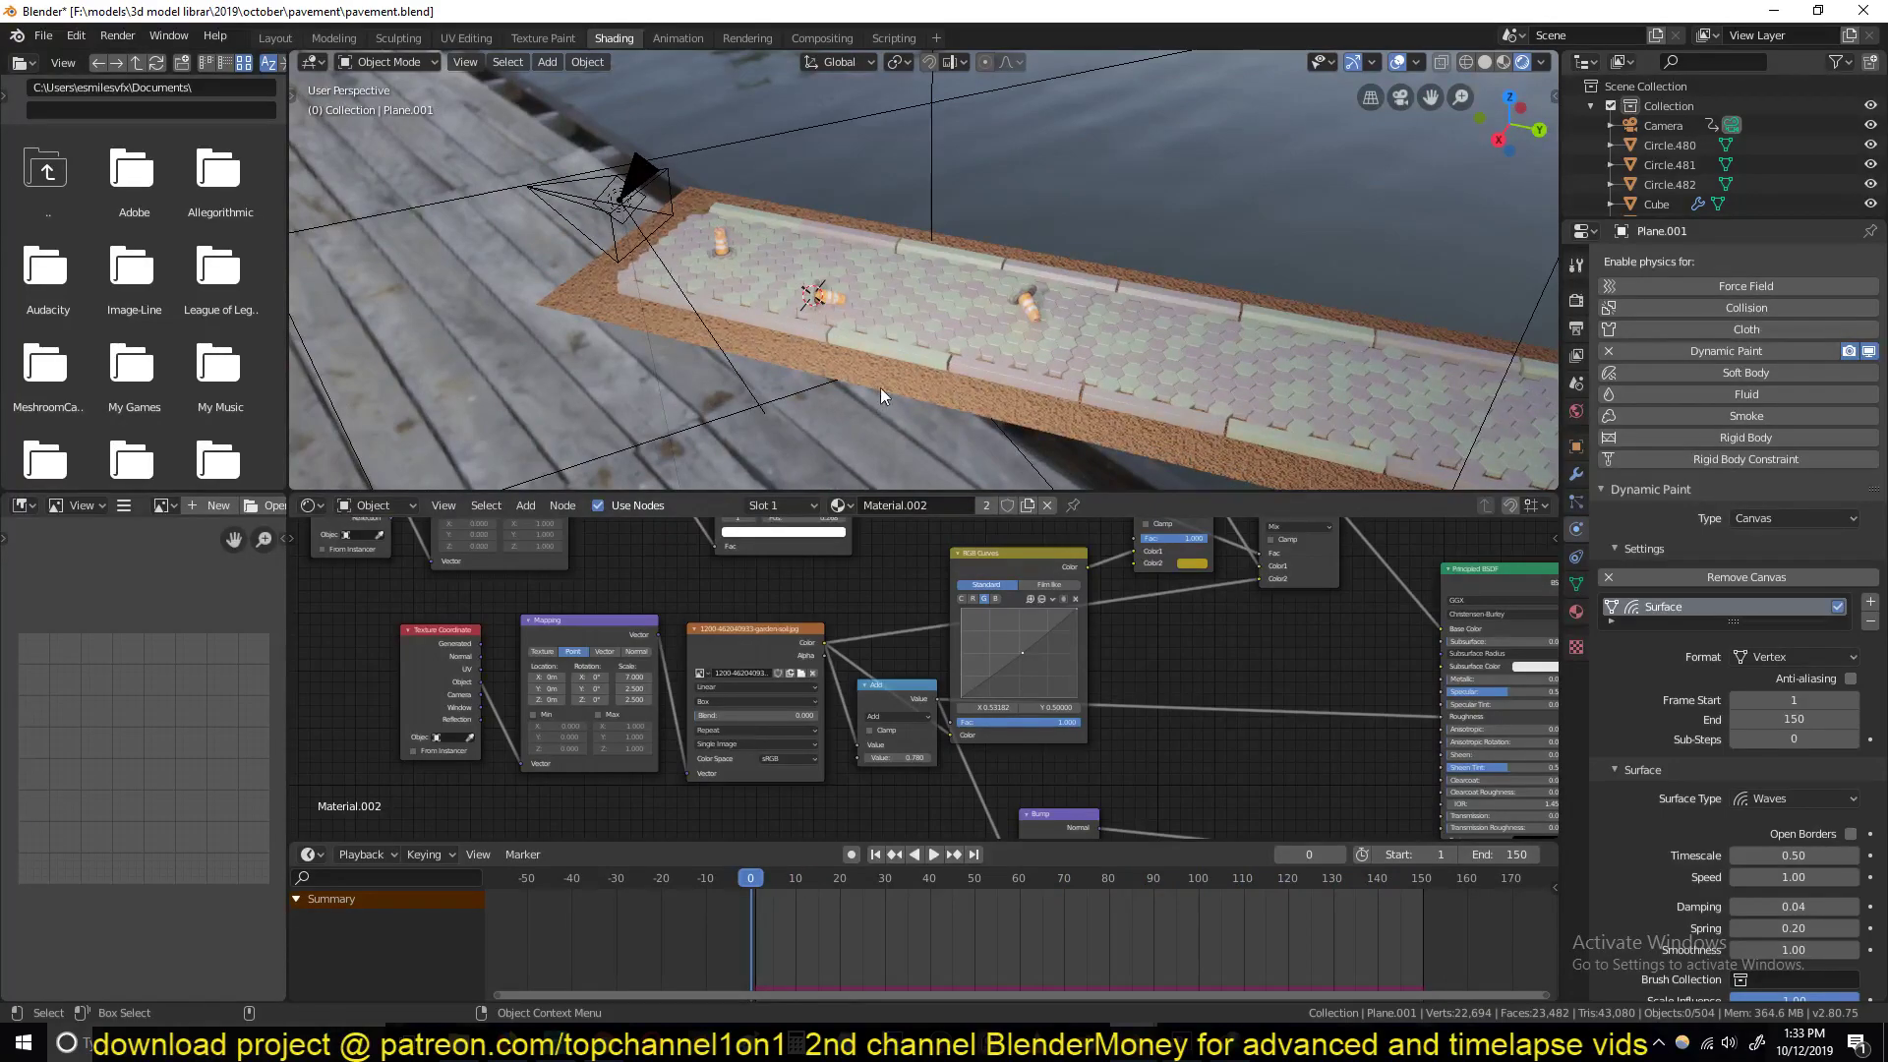
middle_drag(881, 387, 1048, 358)
Step: Watch the simulation play back through the camera view
key(KP_0)
key(space)
key(space)
scroll(1050, 360, up, 8)
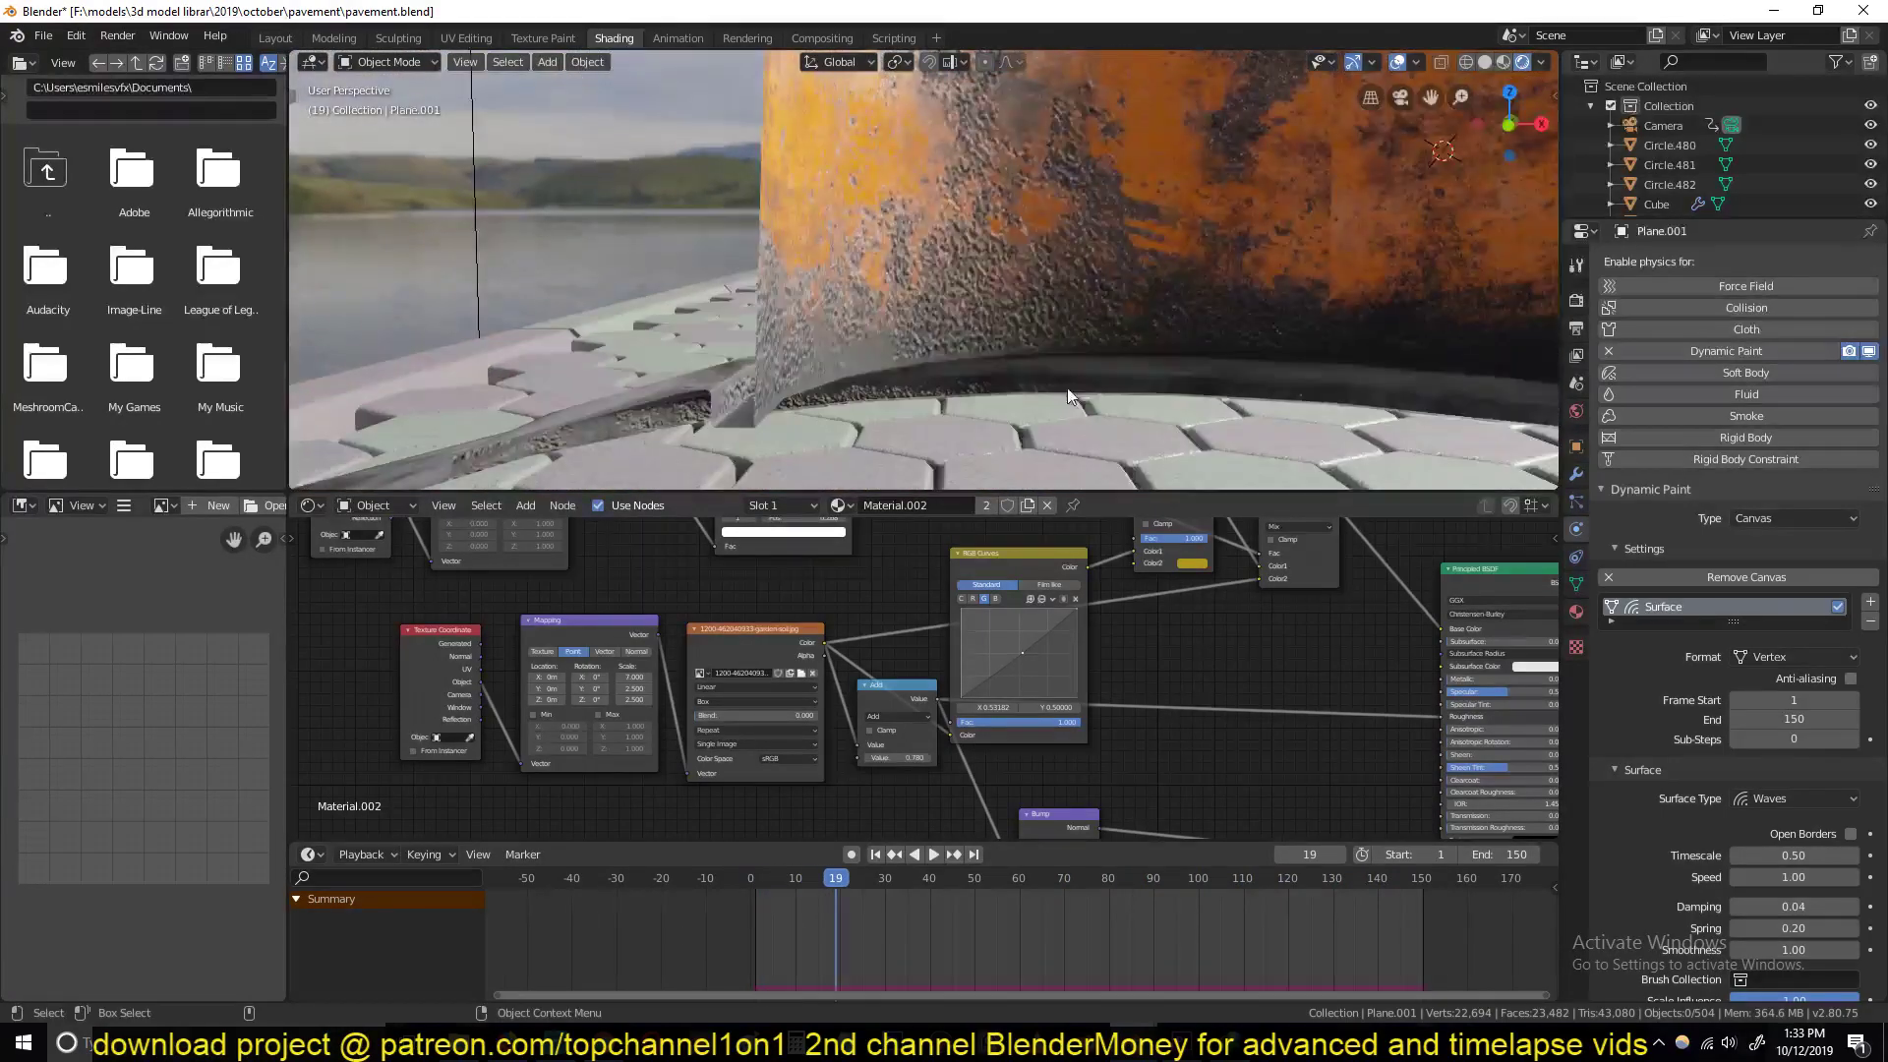
scroll(965, 462, down, 10)
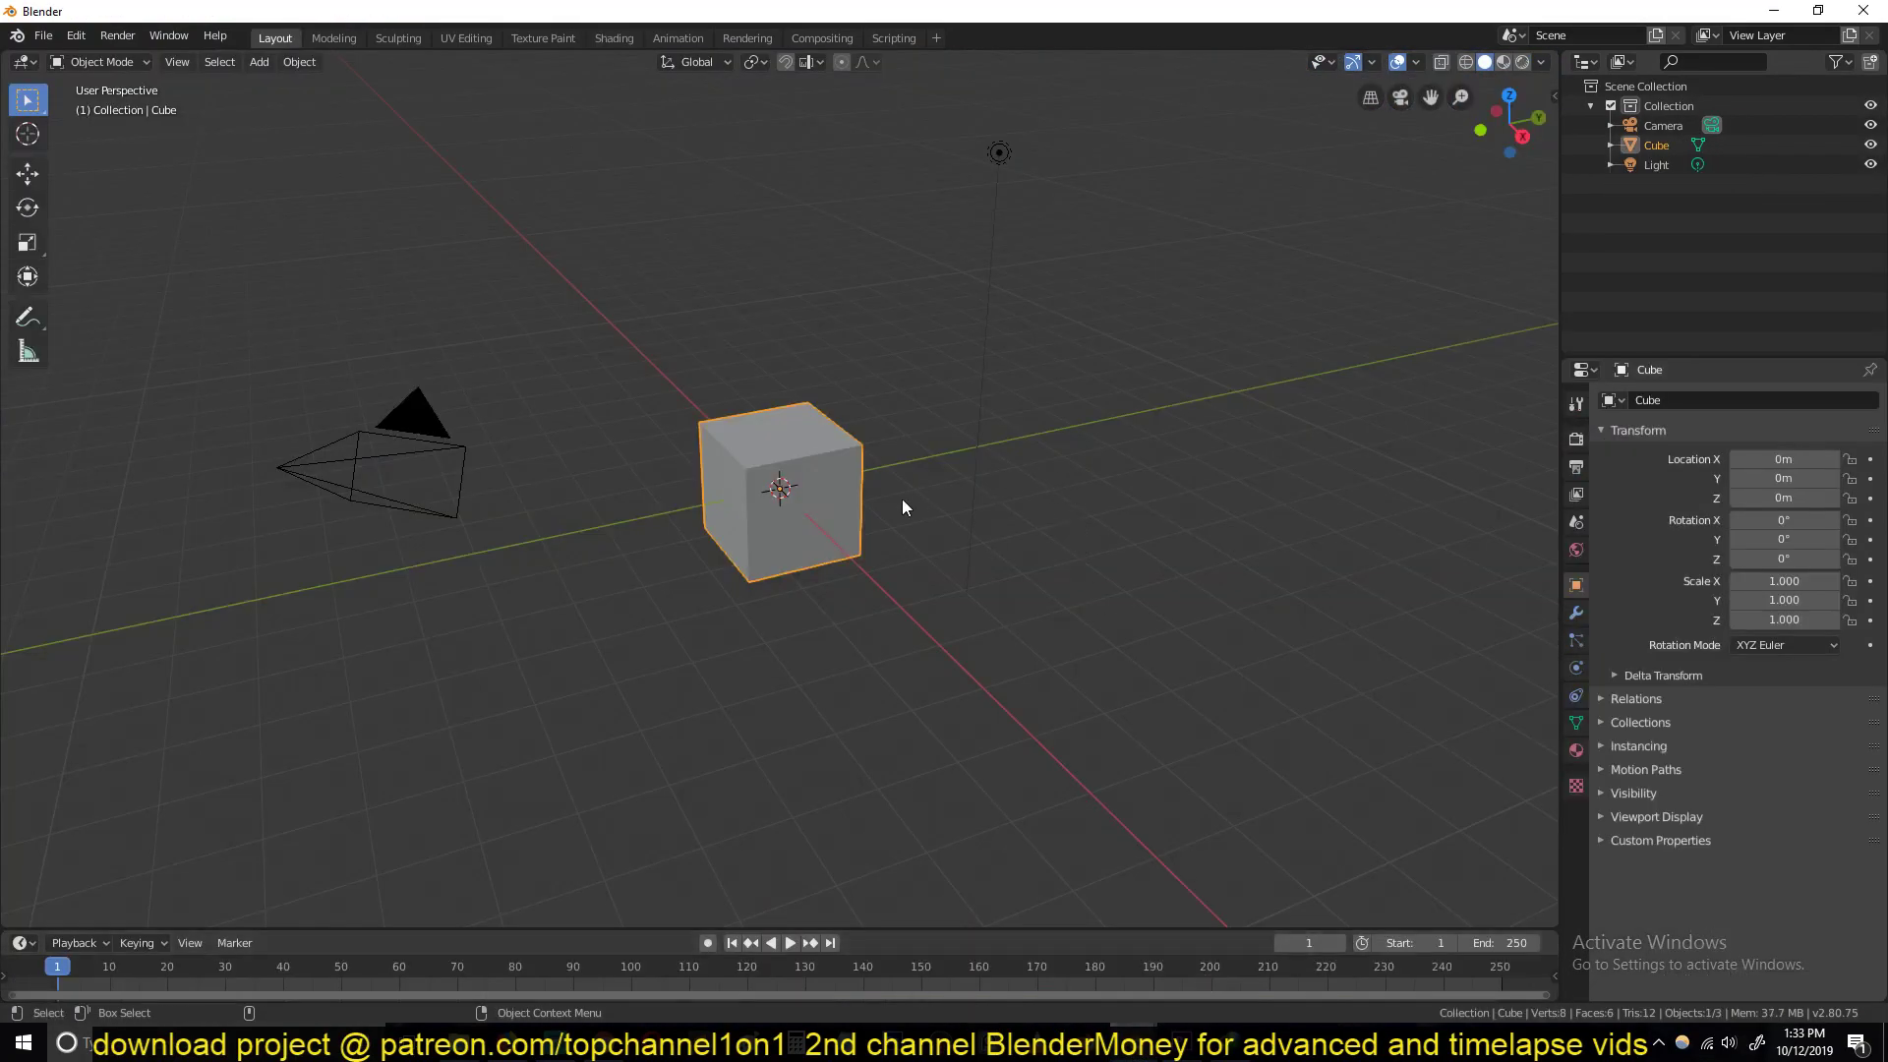
Step: Replace the default cube with a 6-vertex circle and fill it into a hexagon face
key(Delete)
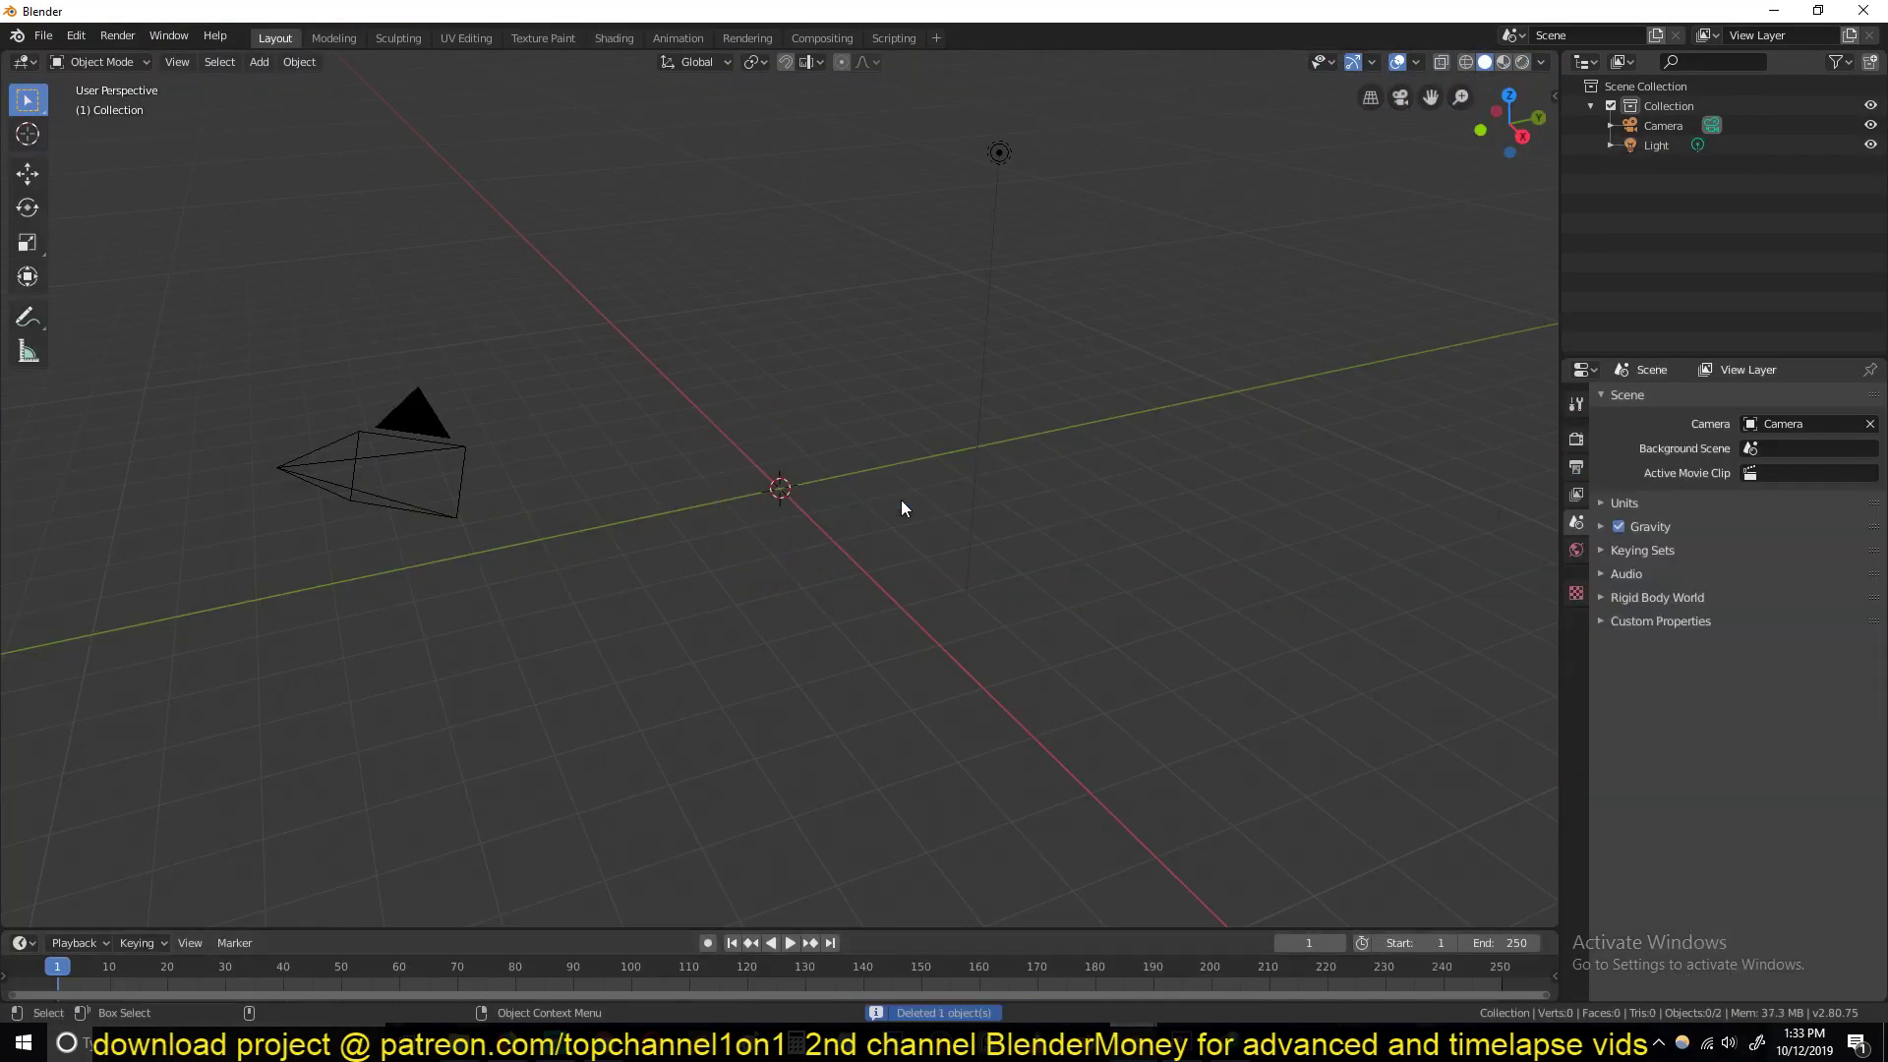
key(shift+a)
mouse_move(901, 499)
click(984, 535)
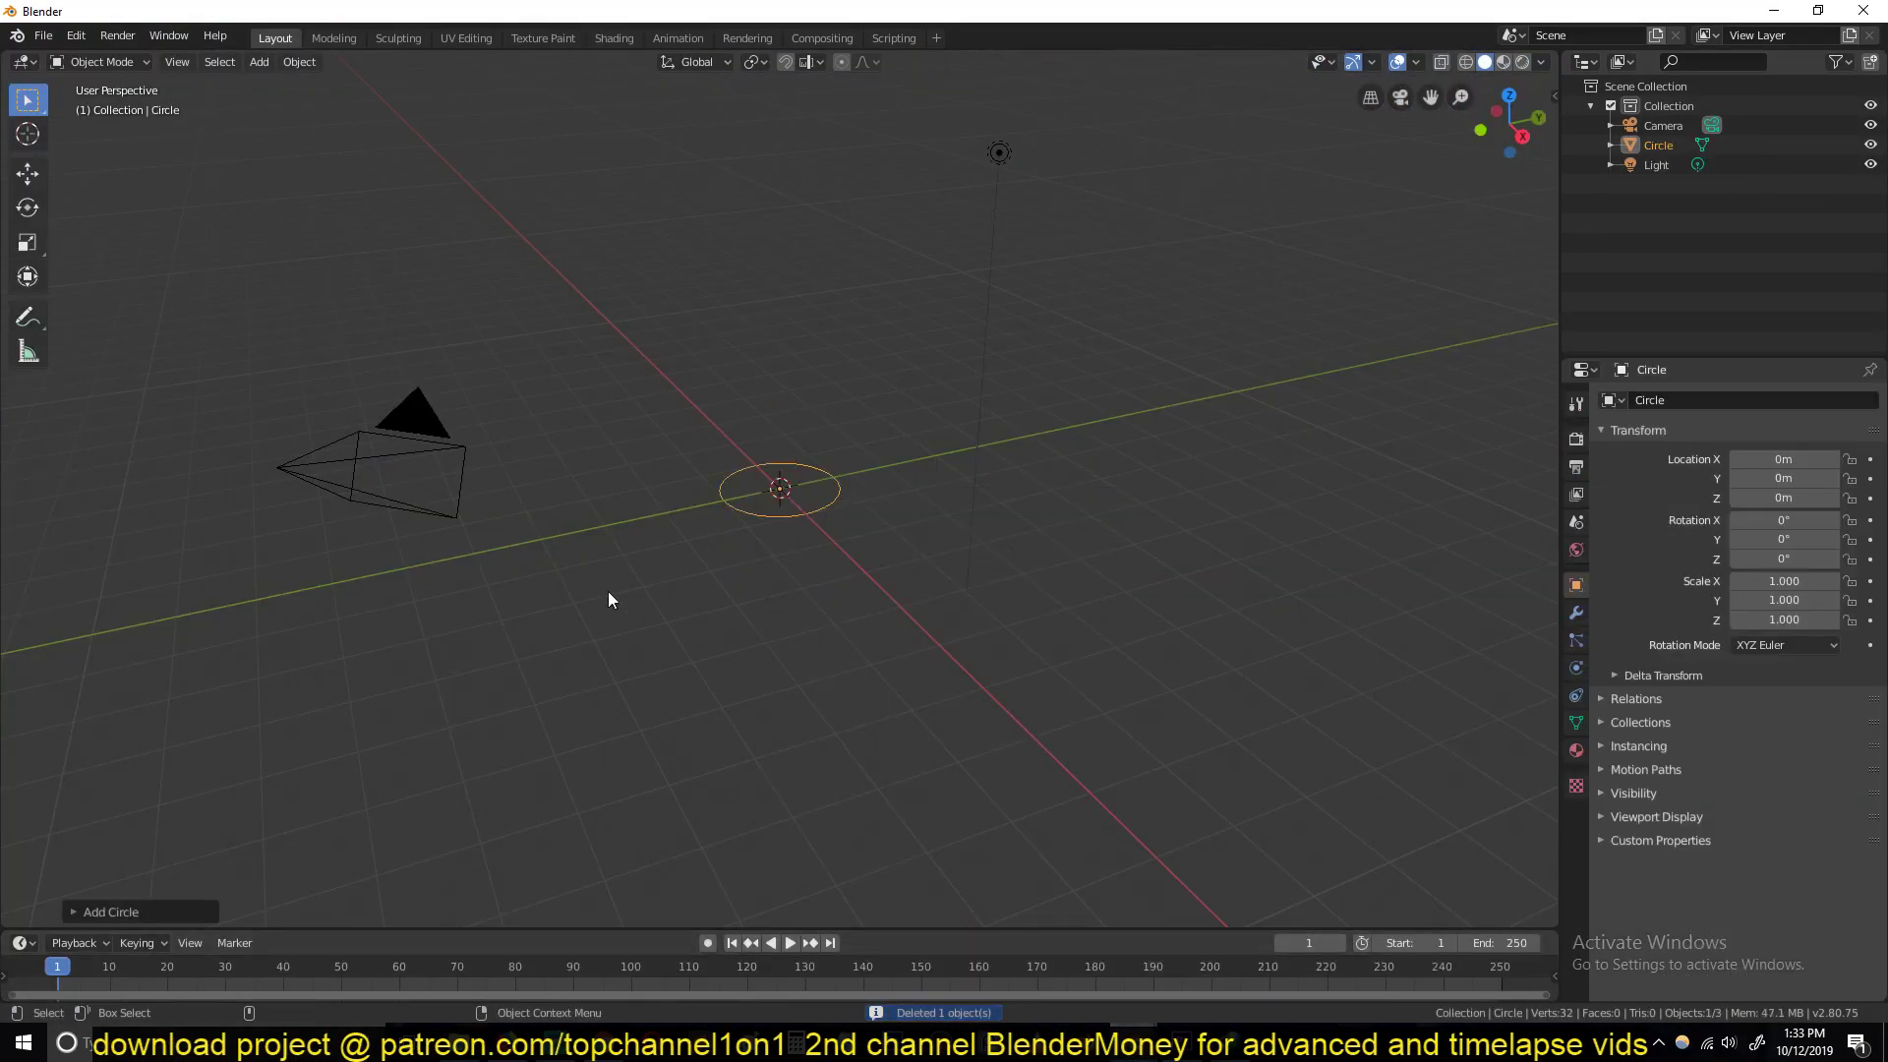
click(207, 912)
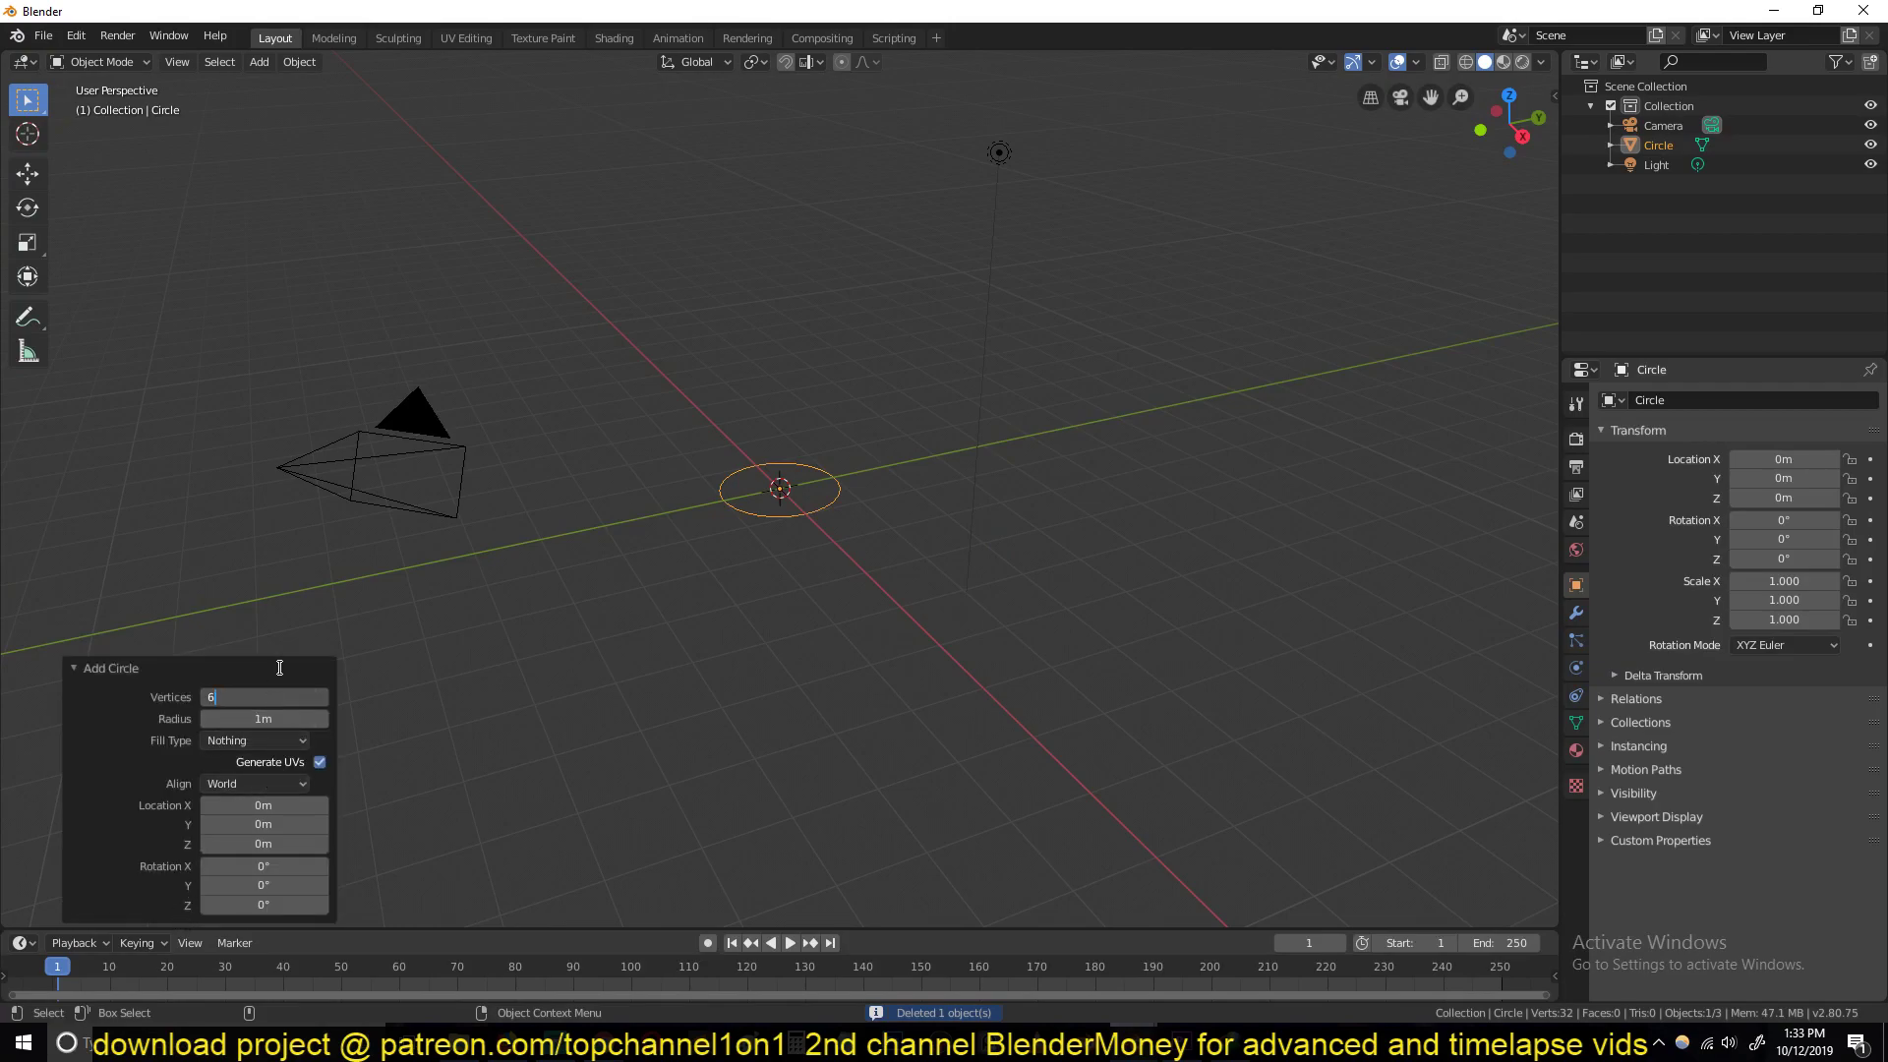
text(6)
key(Return)
key(Tab)
key(f)
key(Tab)
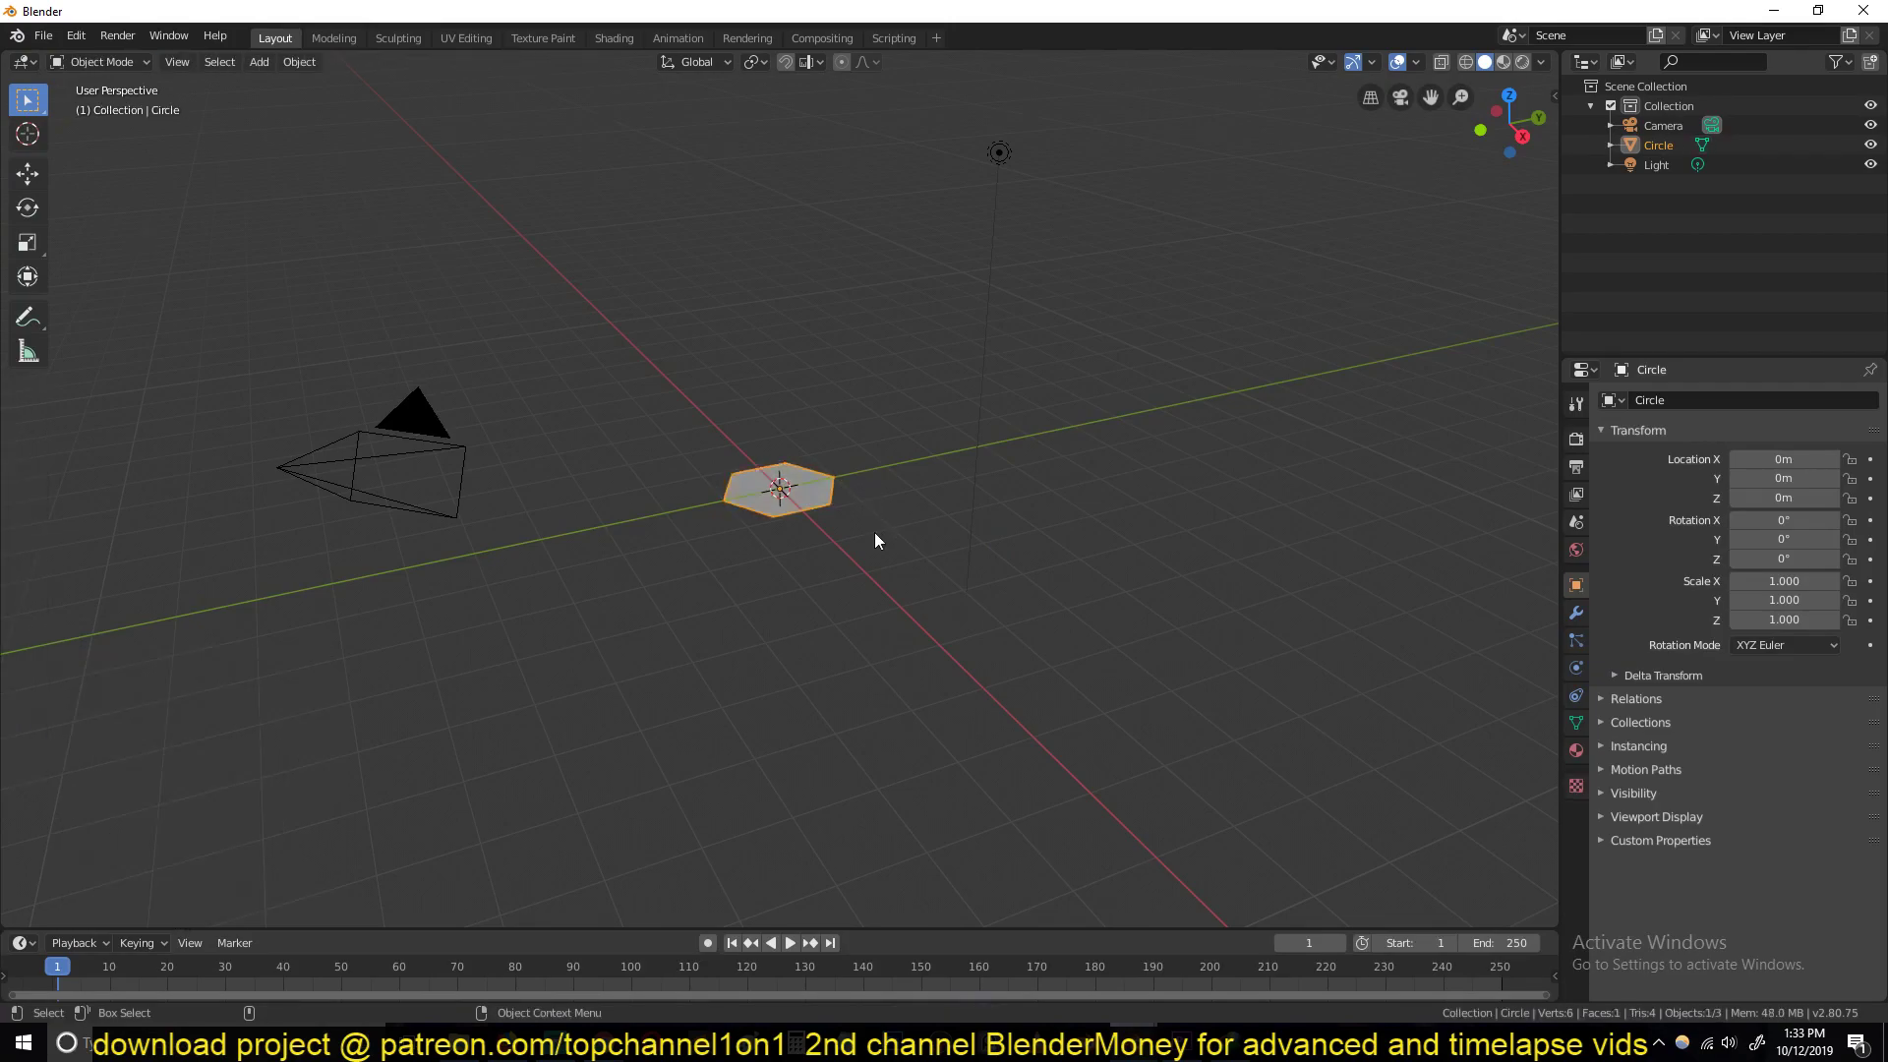
Step: Add a Solidify modifier to thicken the hexagon into a 0.21 m slab
key(KP_Decimal)
click(1576, 614)
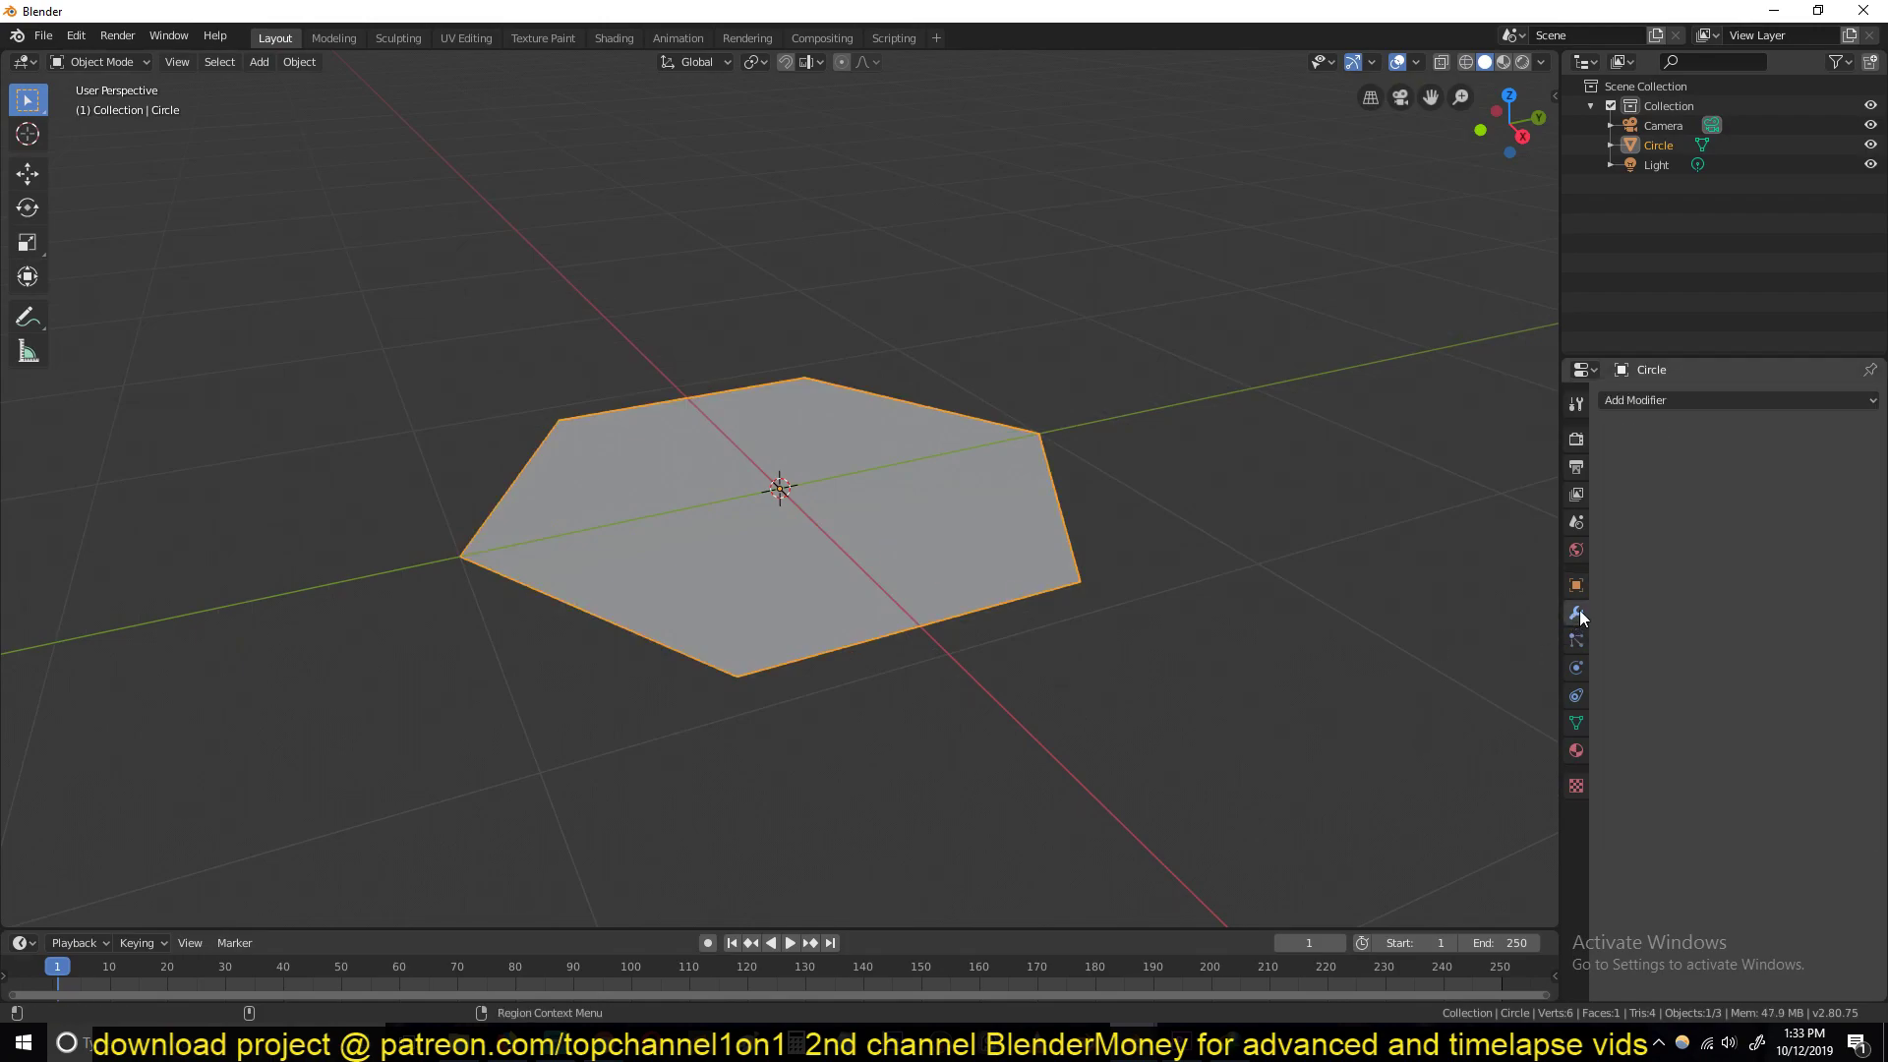
click(1705, 405)
click(1474, 704)
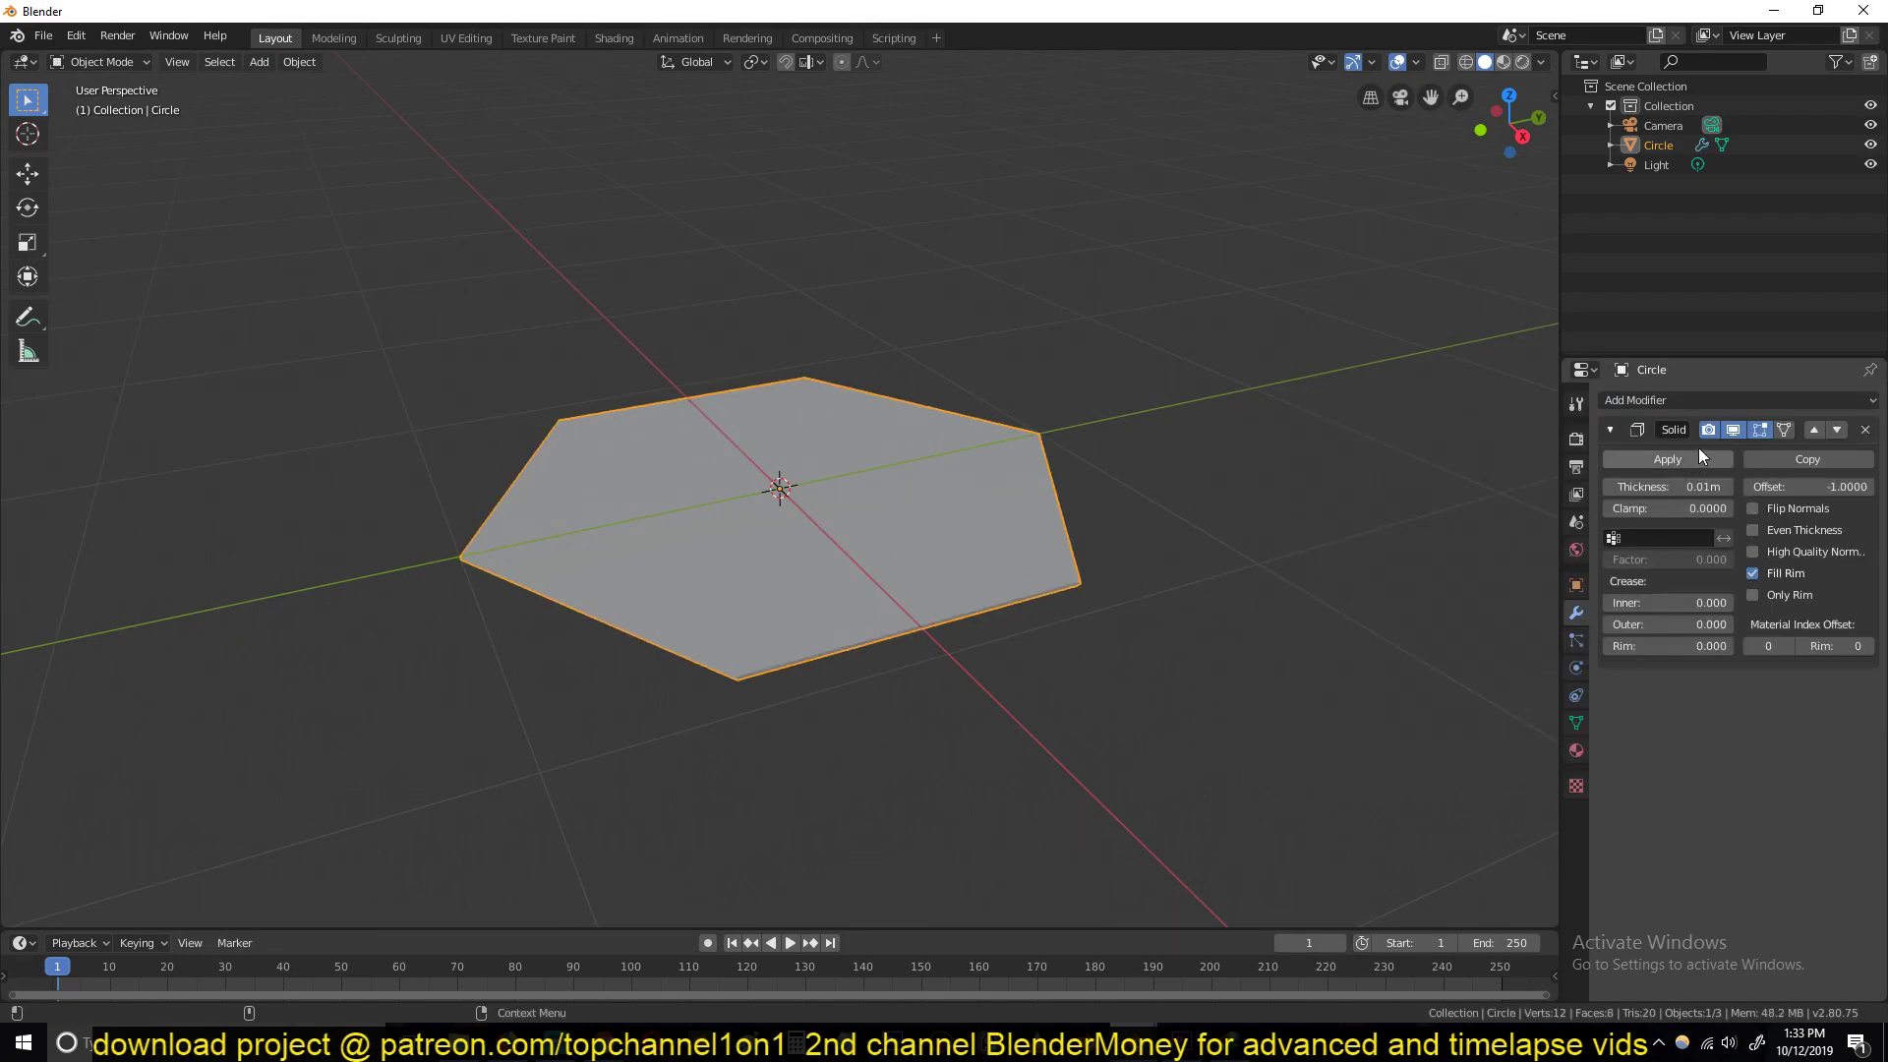
drag(1689, 486, 1716, 486)
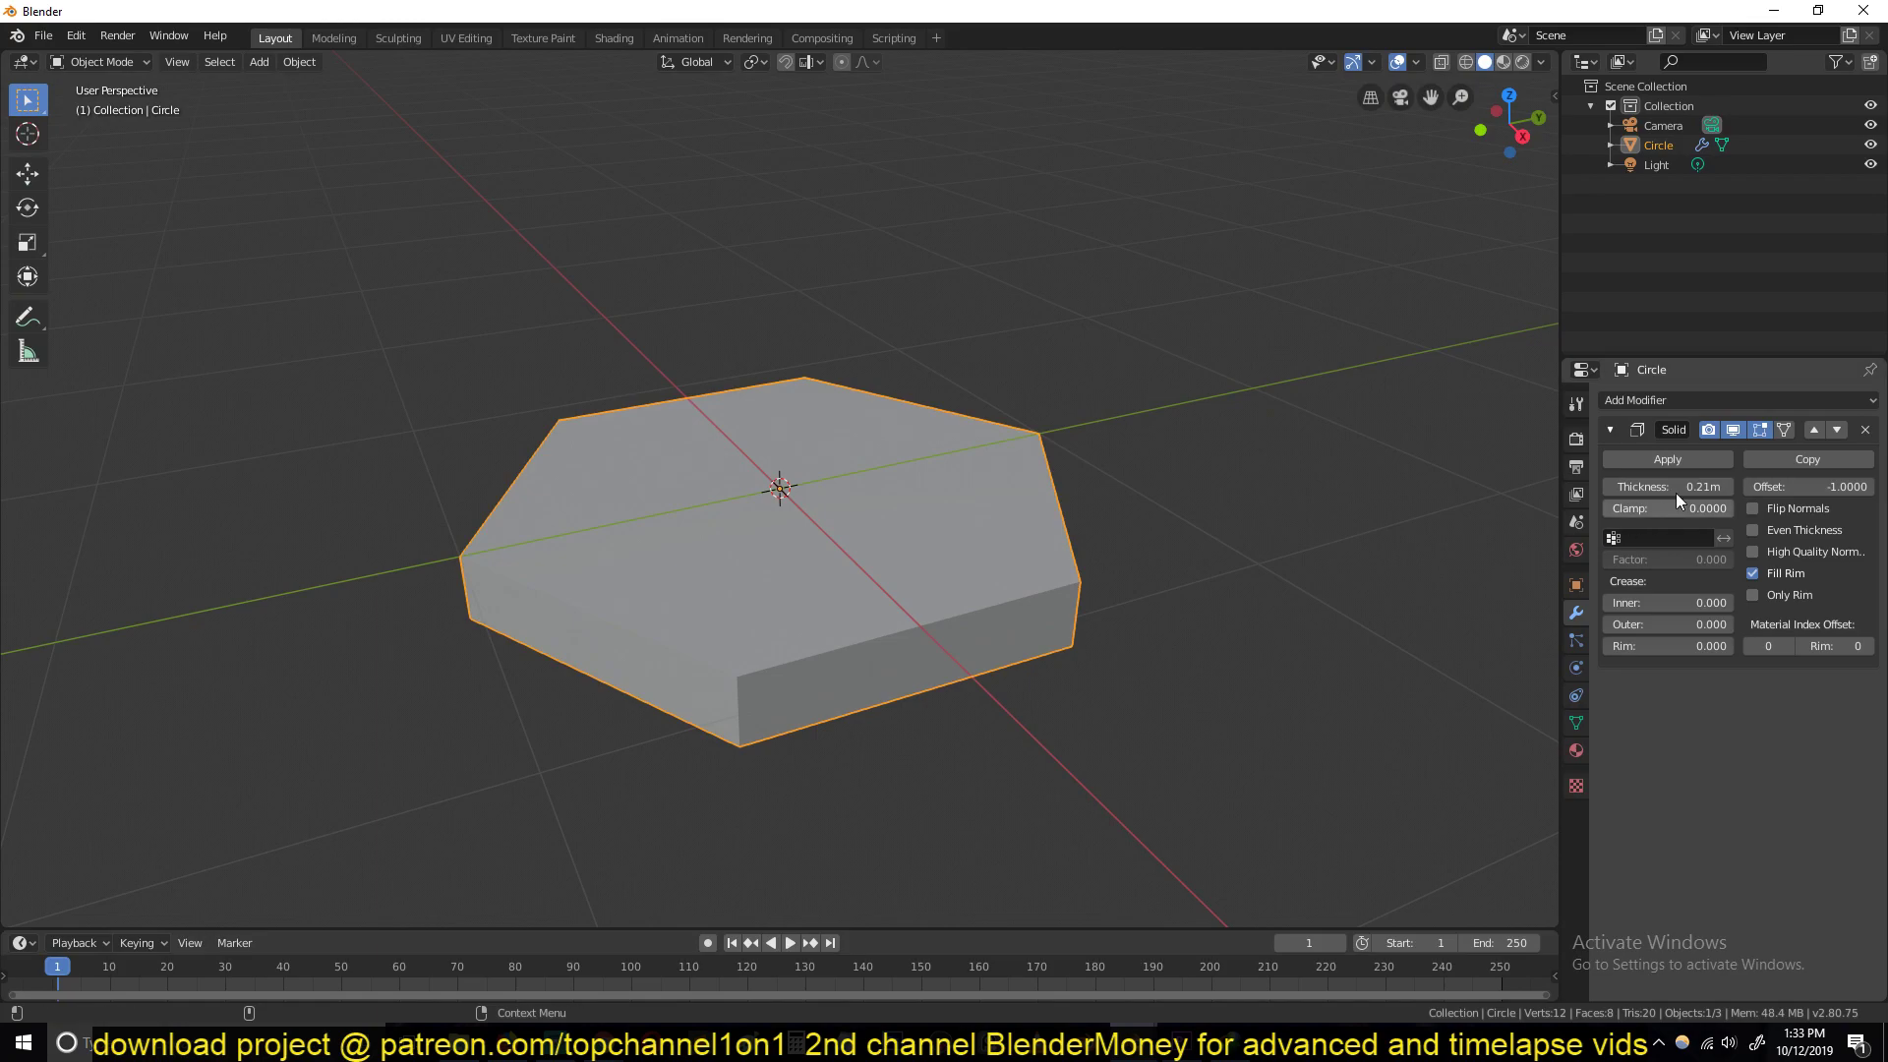
Step: Add a Bevel modifier, apply the object's scale, and set bevel width to 0.021 m
click(1687, 404)
click(1508, 468)
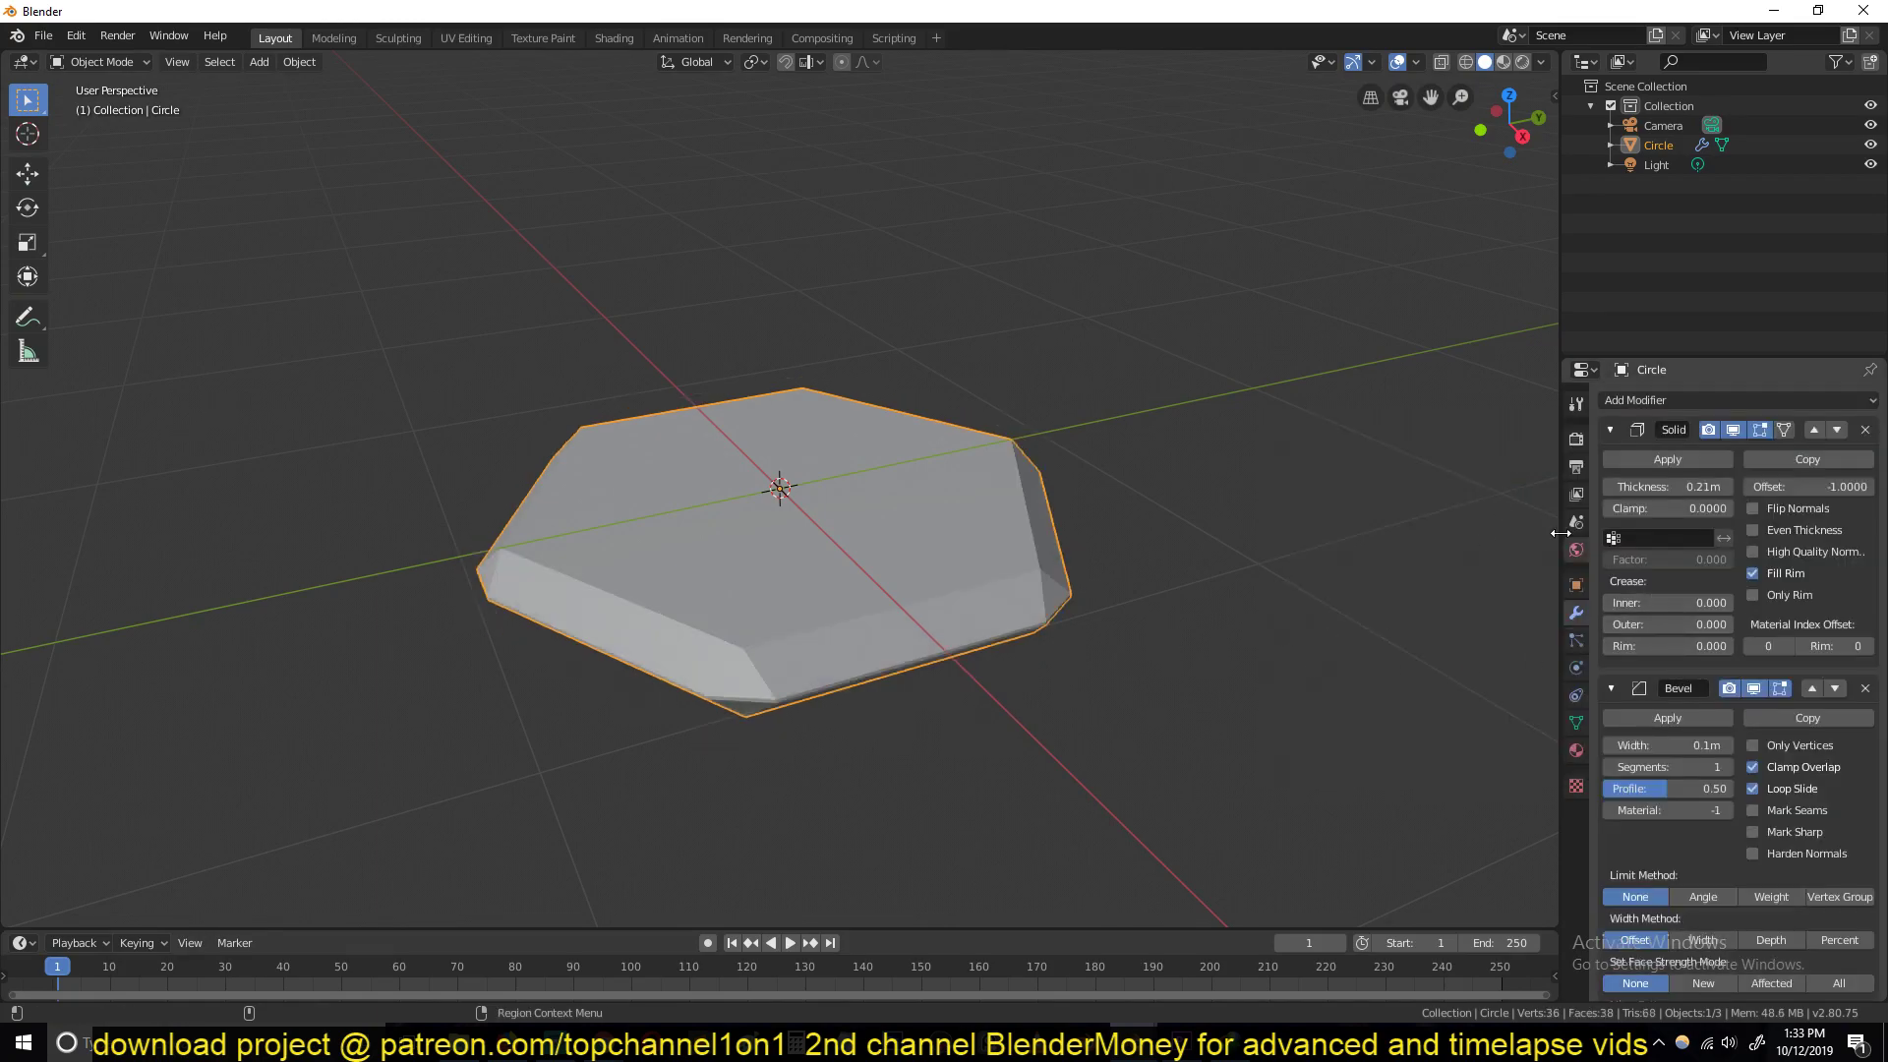
key(ctrl+a)
click(1050, 620)
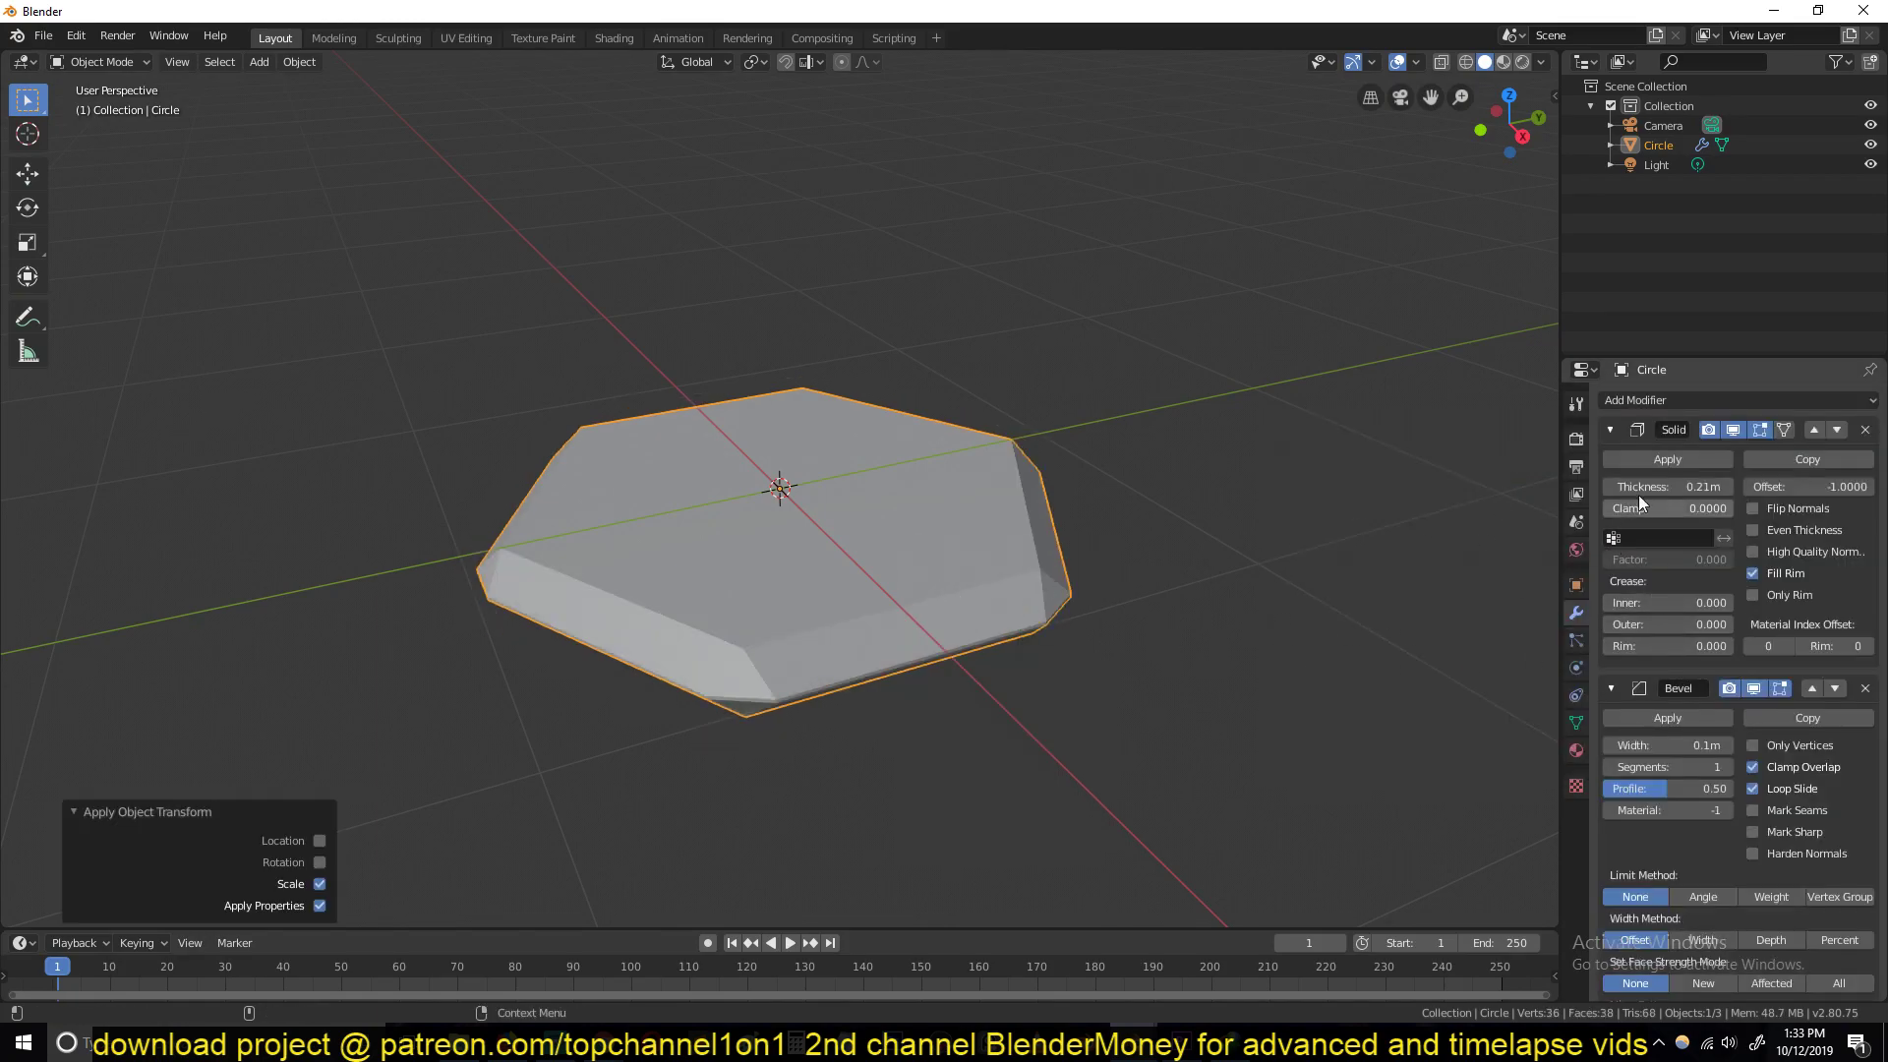
click(1610, 429)
drag(1698, 521, 1634, 521)
Step: Shade the tile smooth with hardened bevel normals and Auto Smooth enabled
middle_drag(1071, 507, 1146, 476)
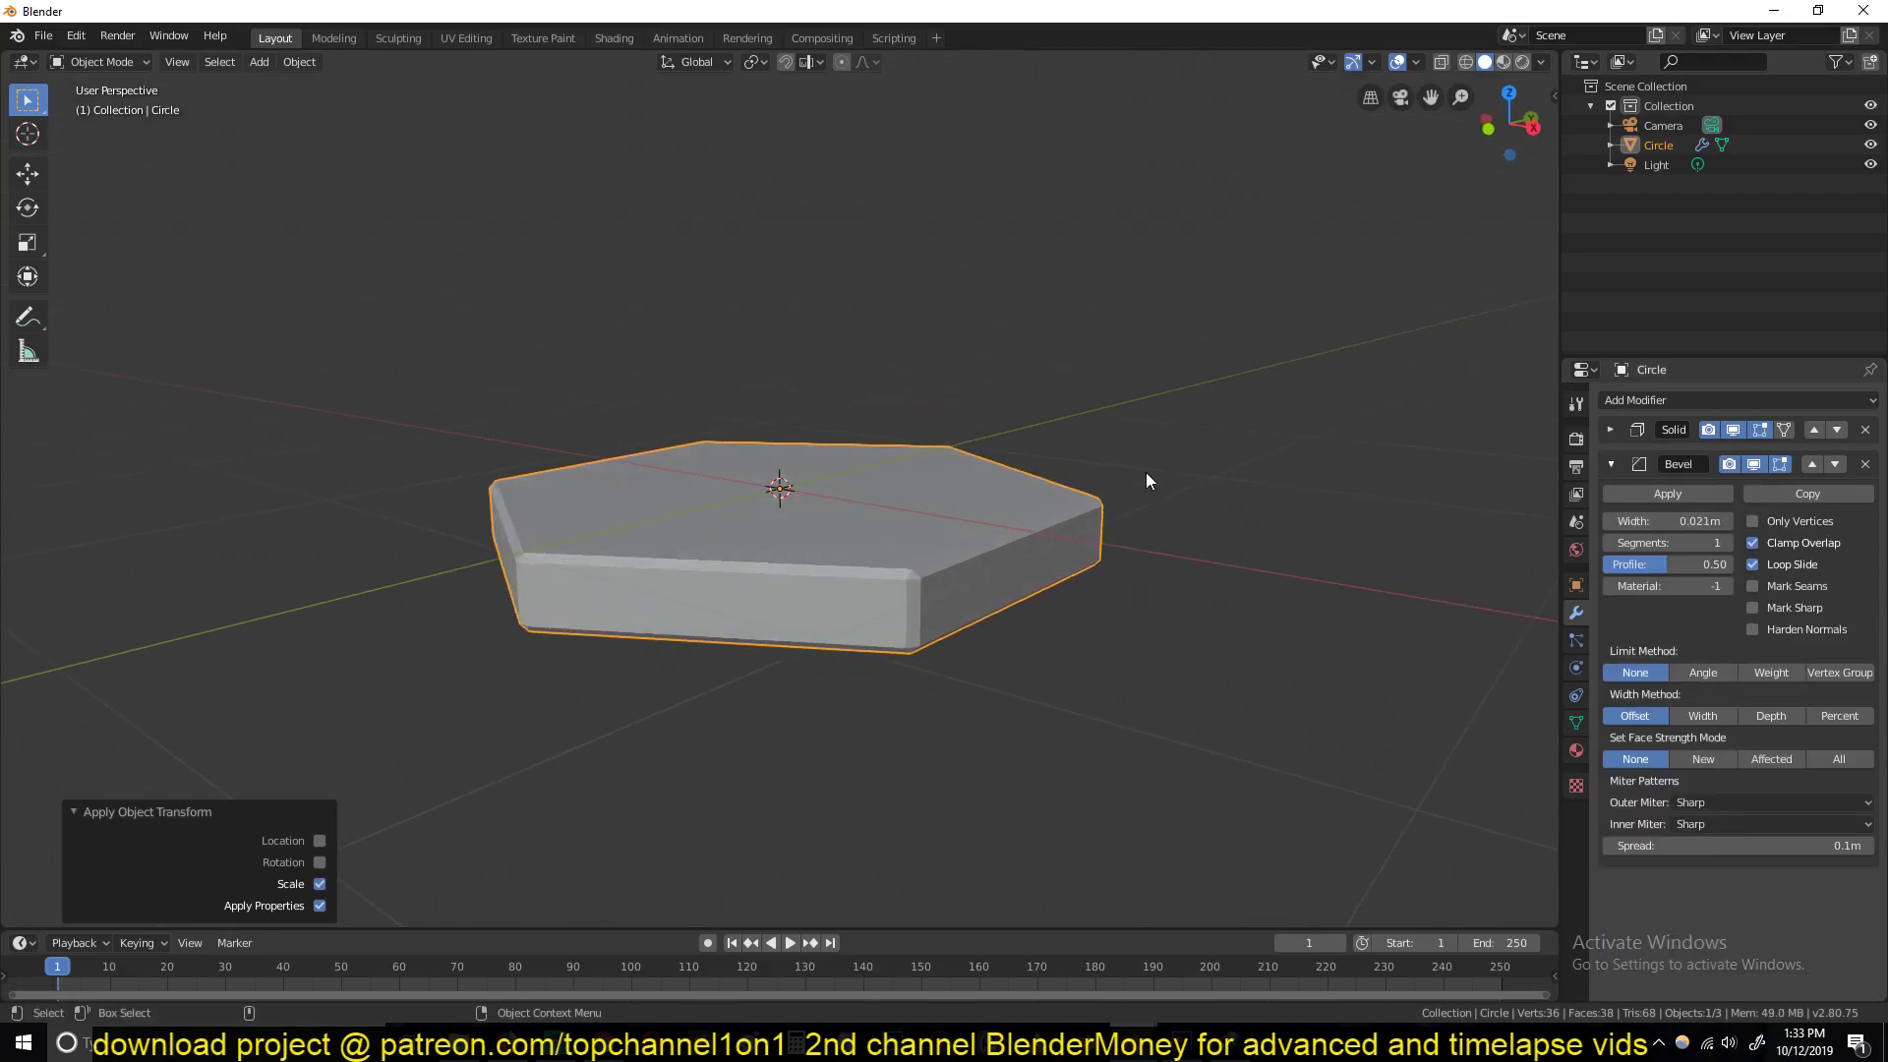
right_click(1017, 532)
click(974, 535)
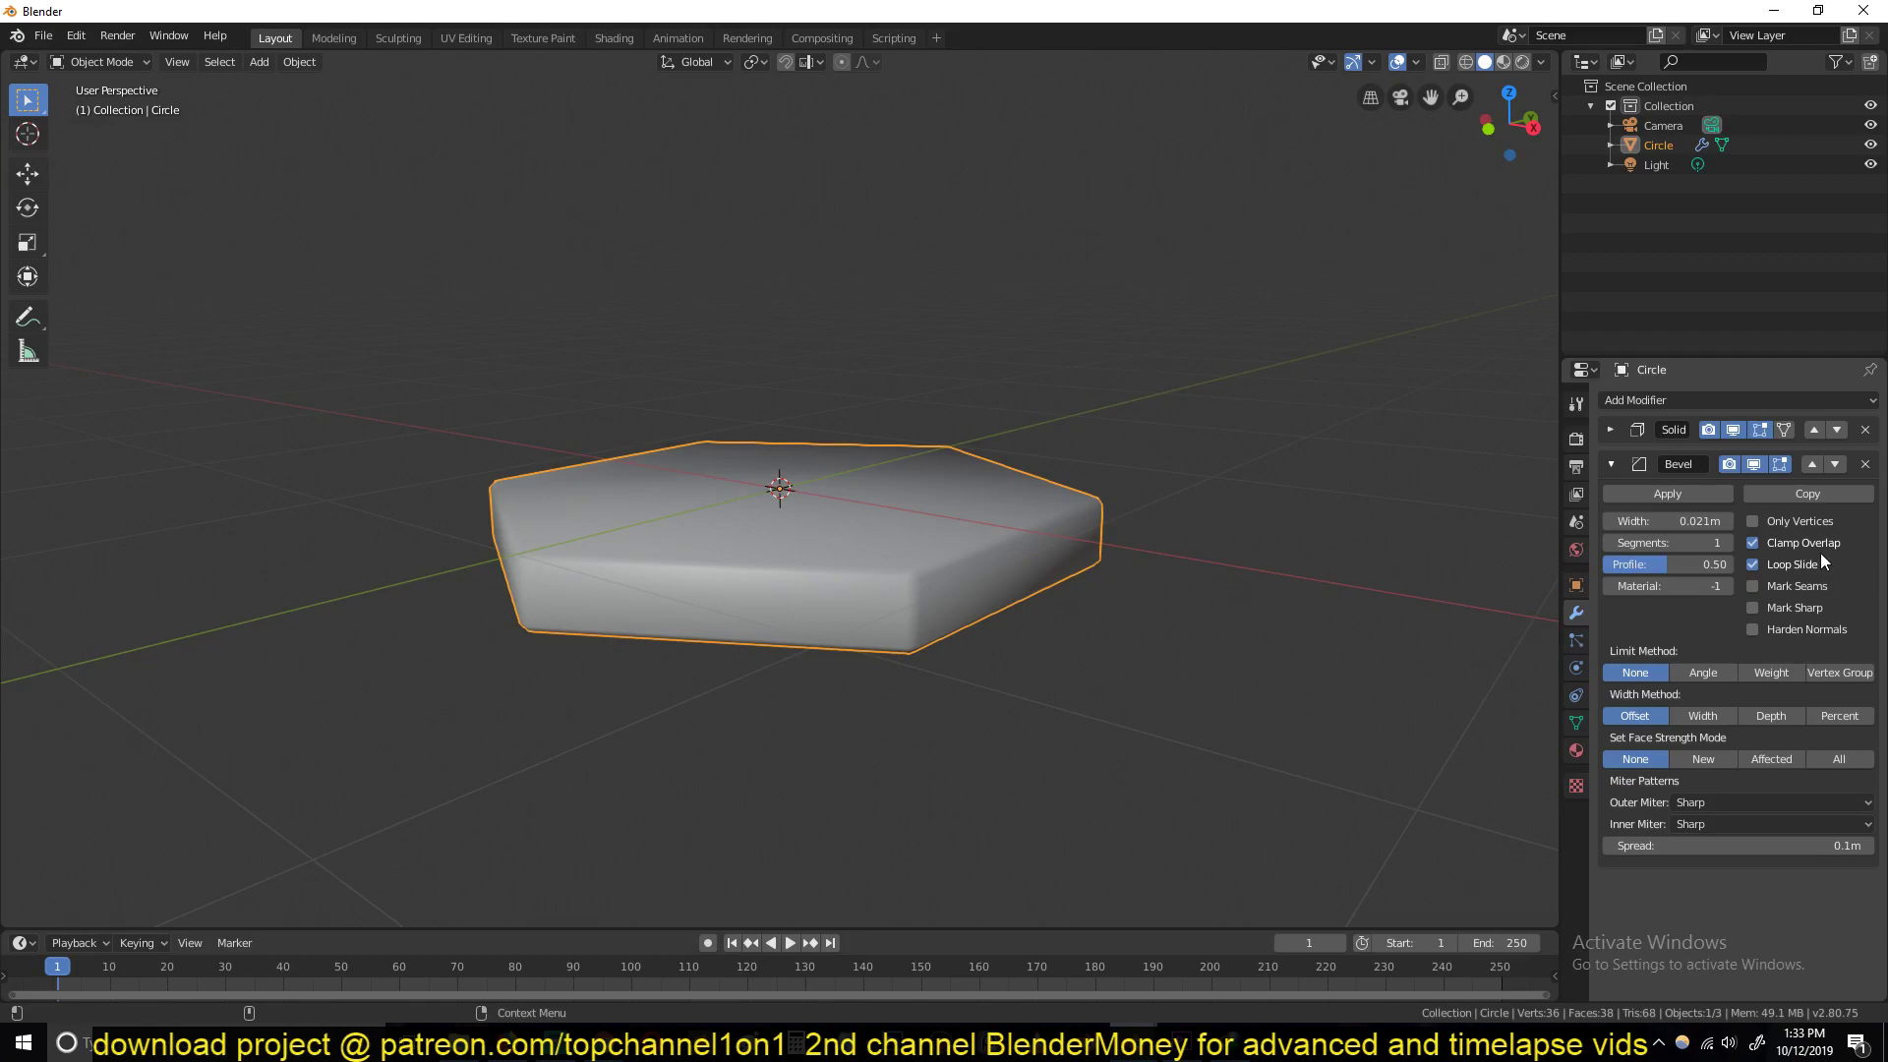
click(1753, 630)
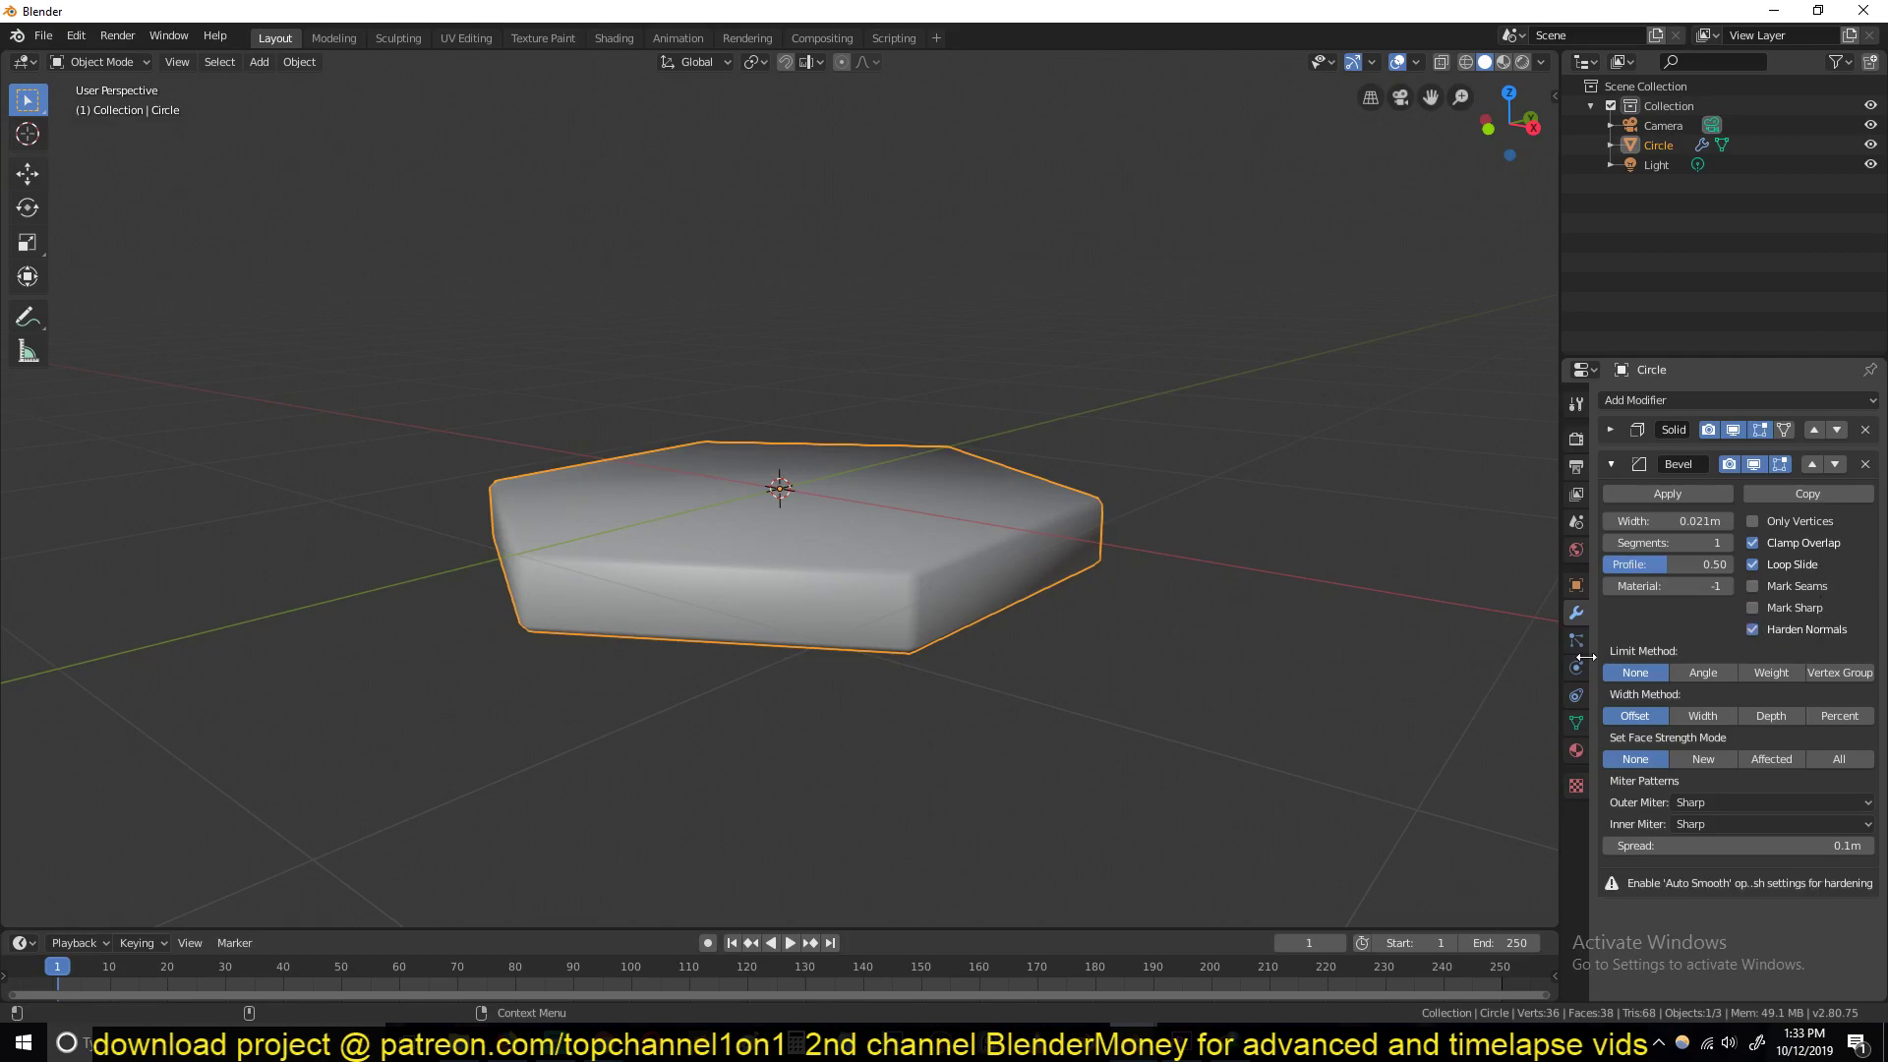
click(1576, 723)
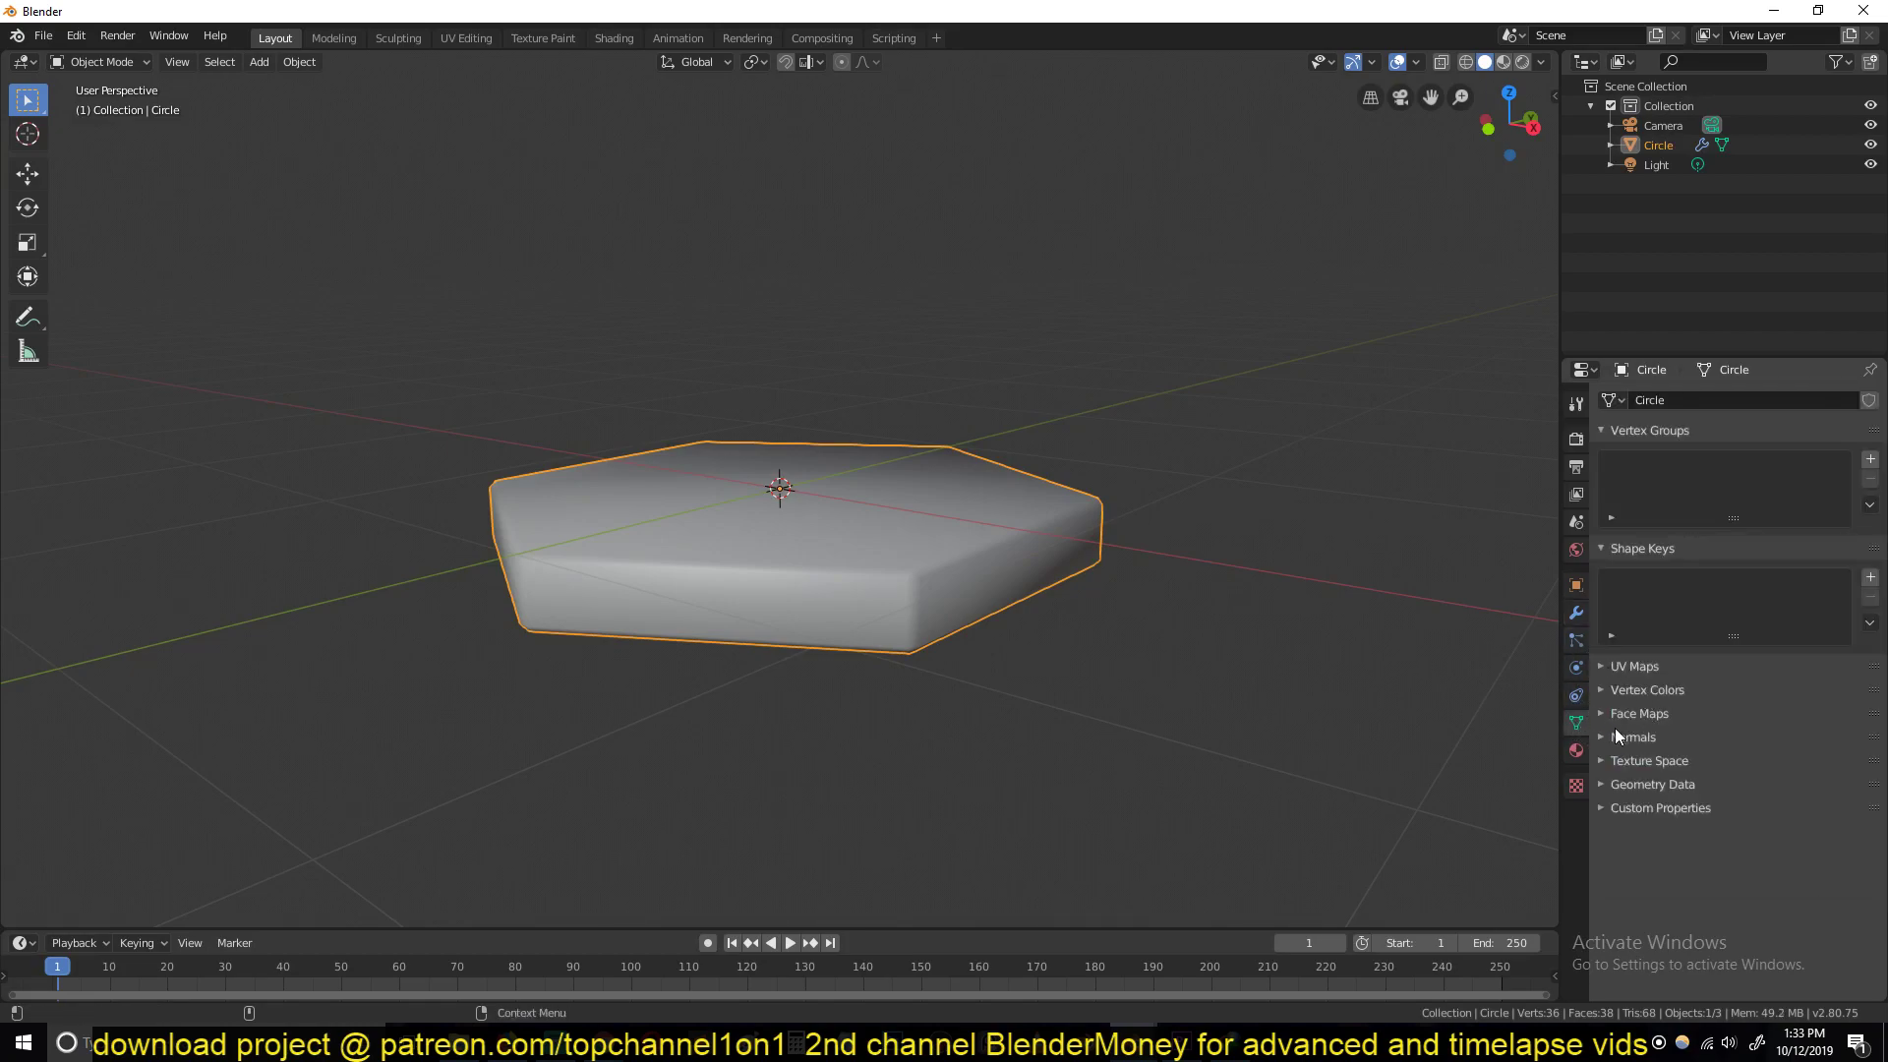
click(1612, 738)
click(1636, 759)
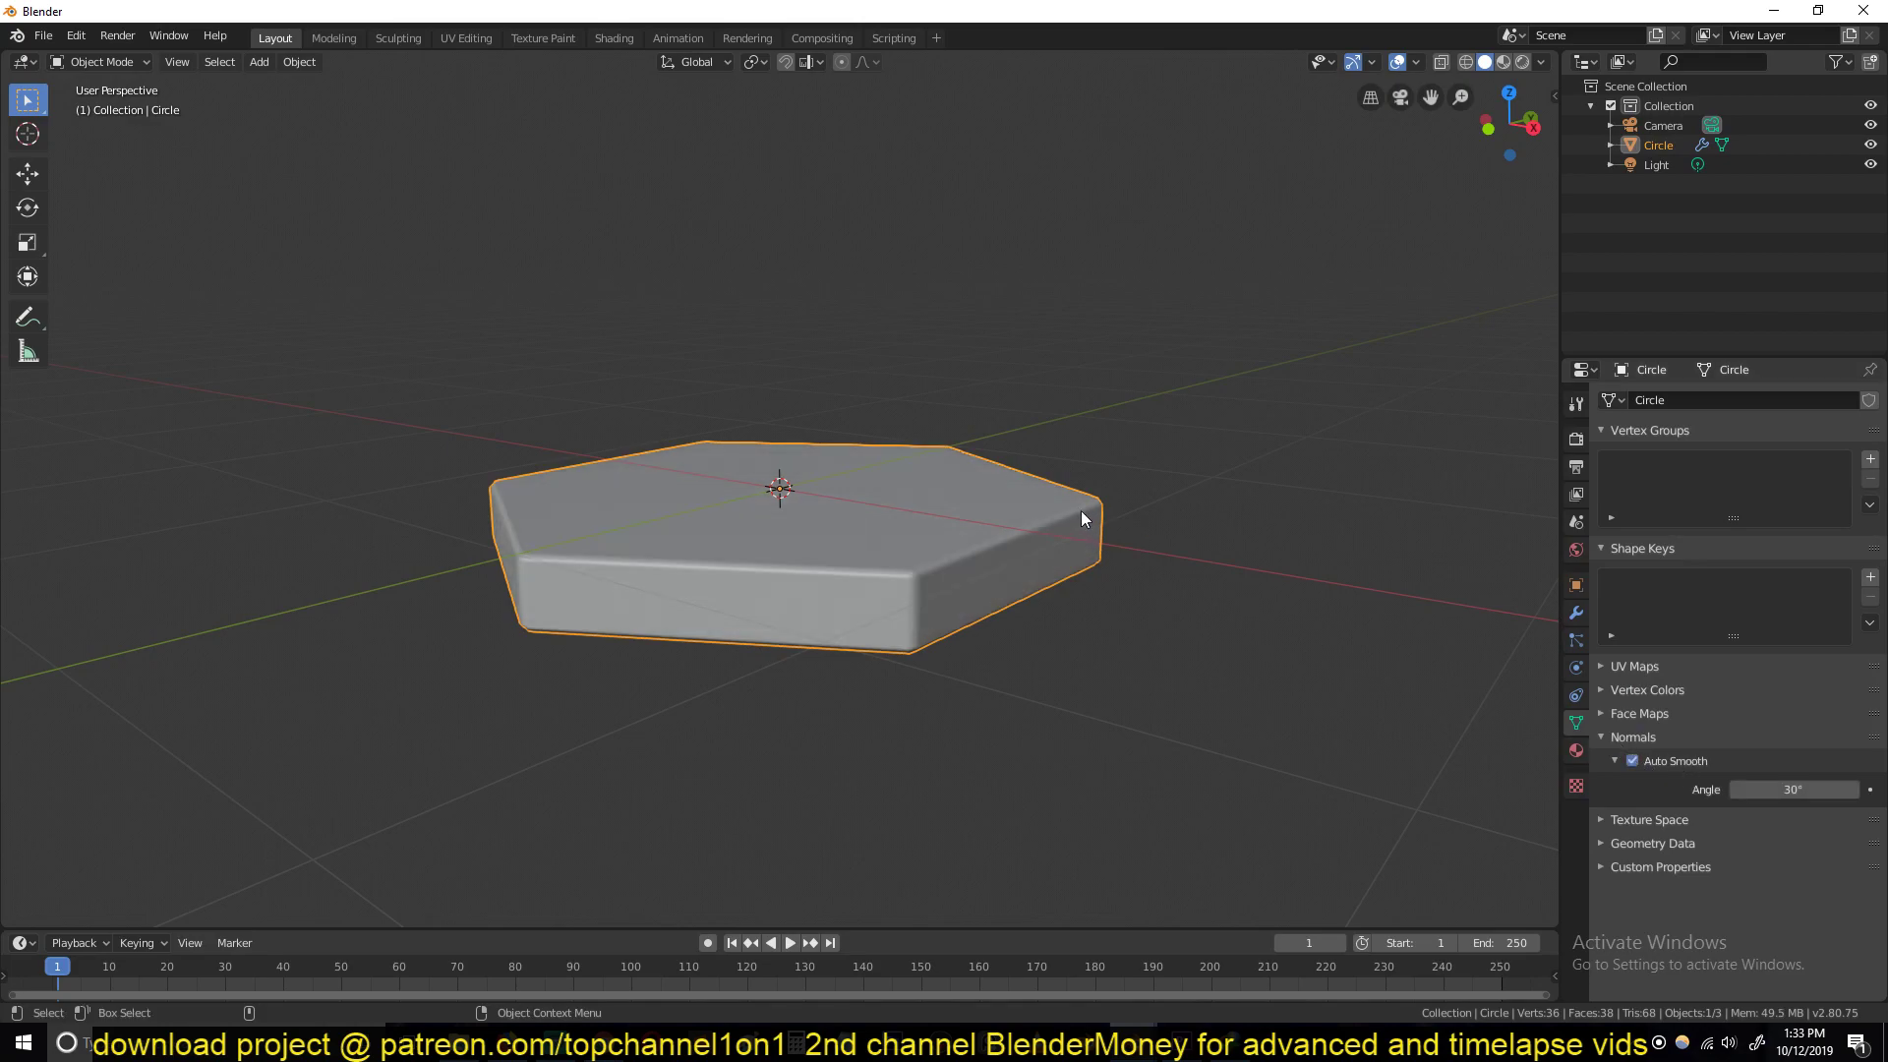
Step: Switch viewport shading to Random colour and reselect the hexagon tile
middle_drag(1082, 510, 1137, 559)
click(1137, 558)
mouse_move(1016, 504)
middle_down()
mouse_move(1024, 468)
mouse_move(1122, 385)
mouse_move(991, 500)
middle_up()
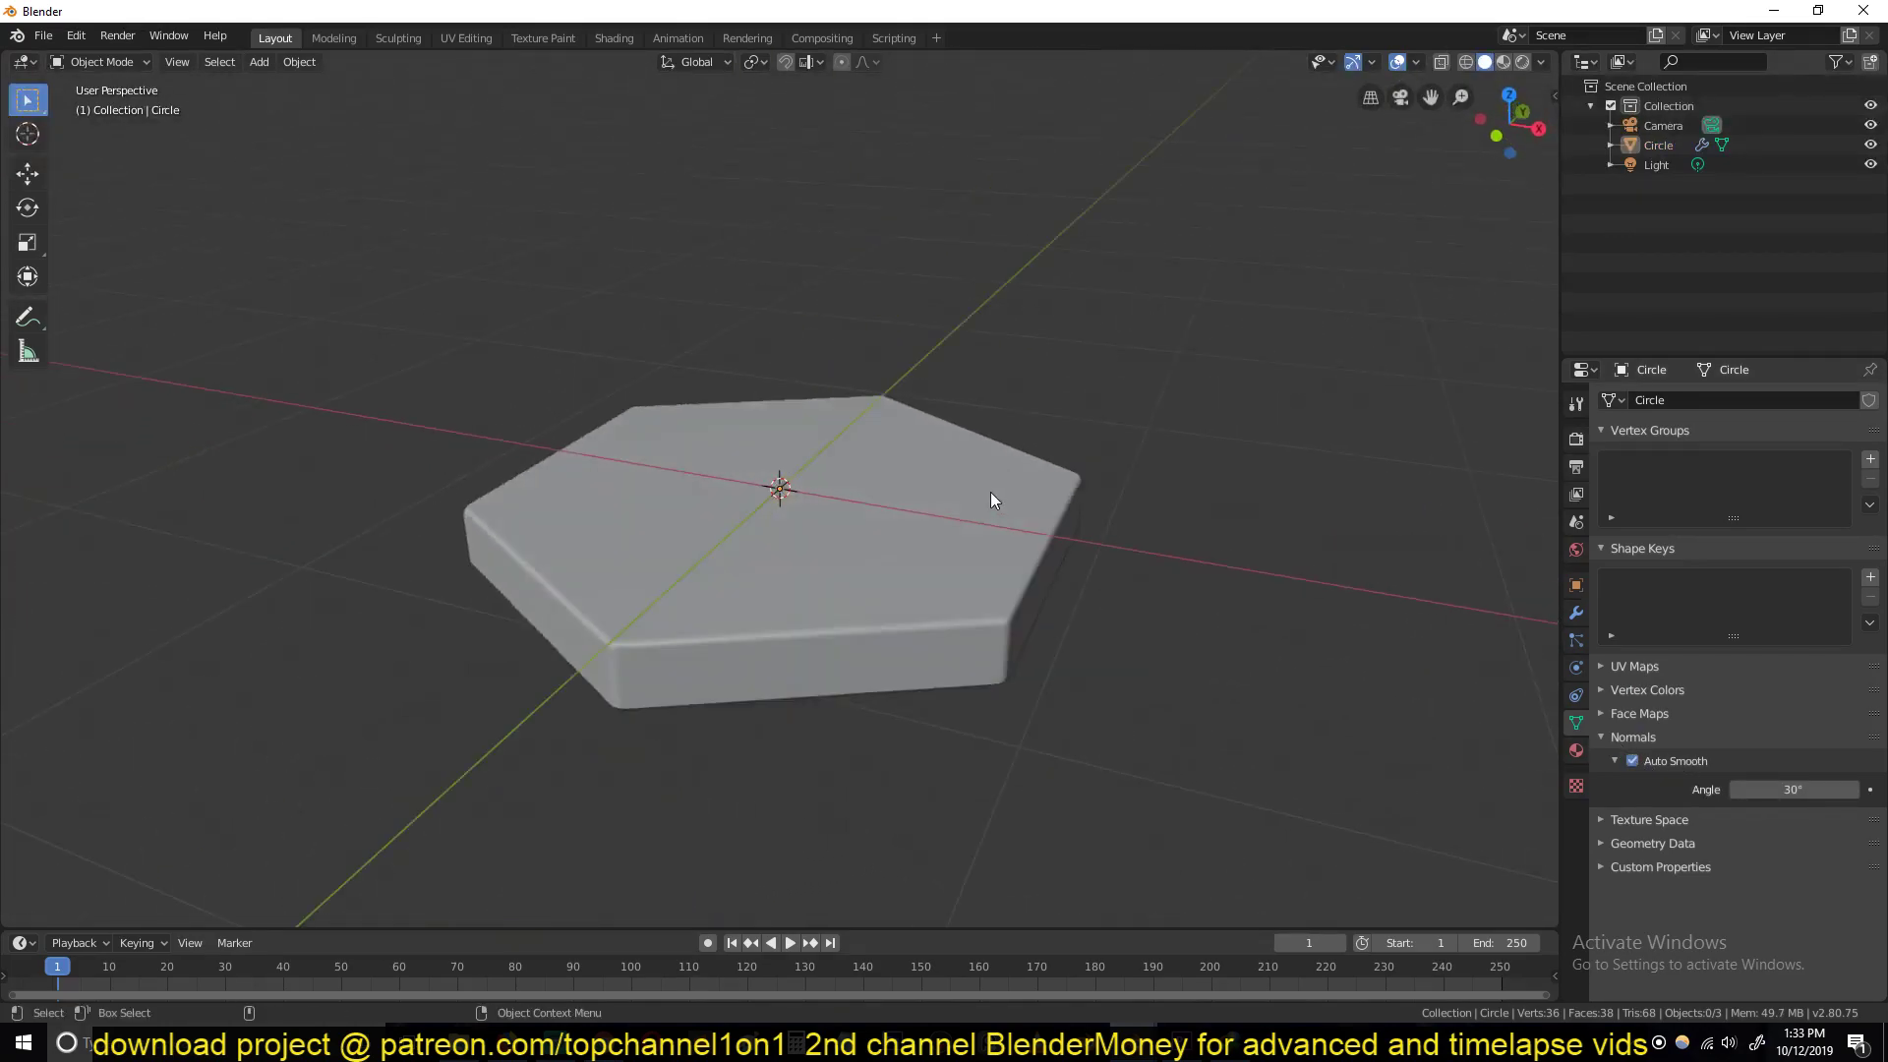
middle_drag(1003, 656, 1047, 575)
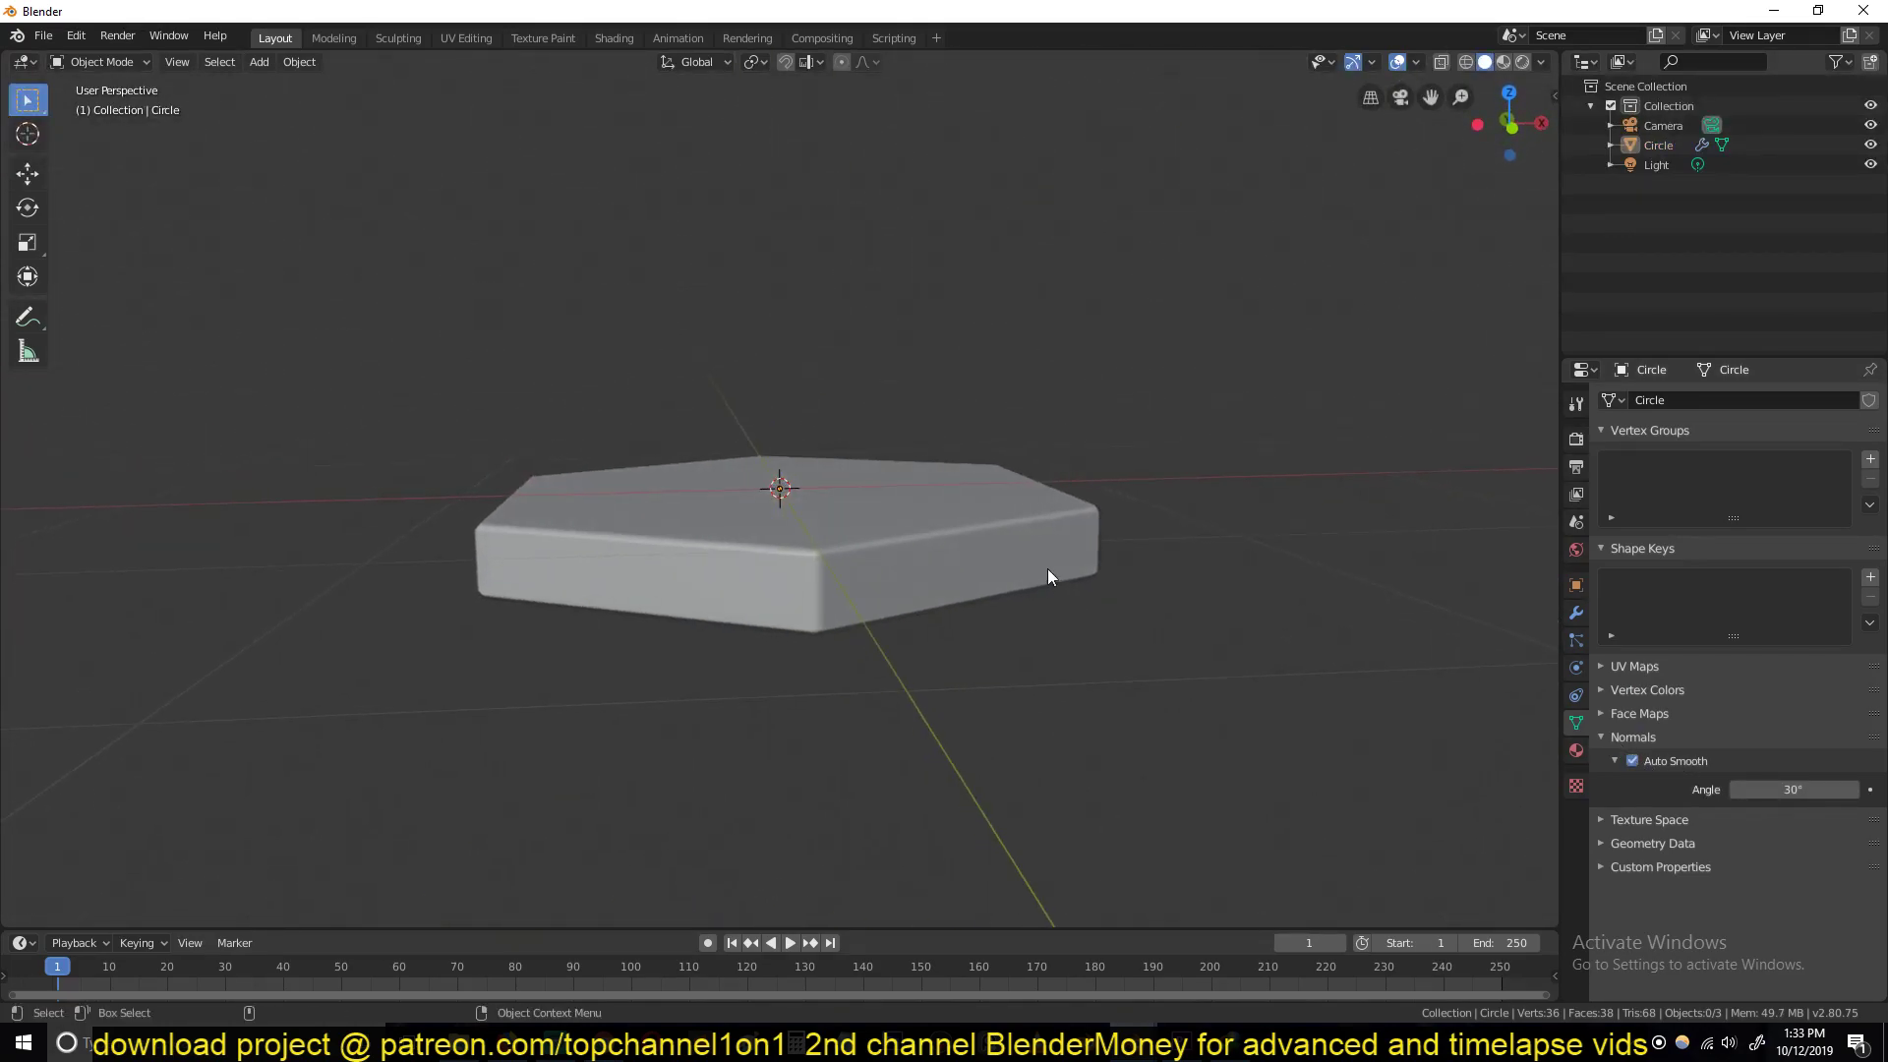
click(1540, 62)
click(1515, 327)
middle_drag(1049, 434, 947, 504)
click(946, 503)
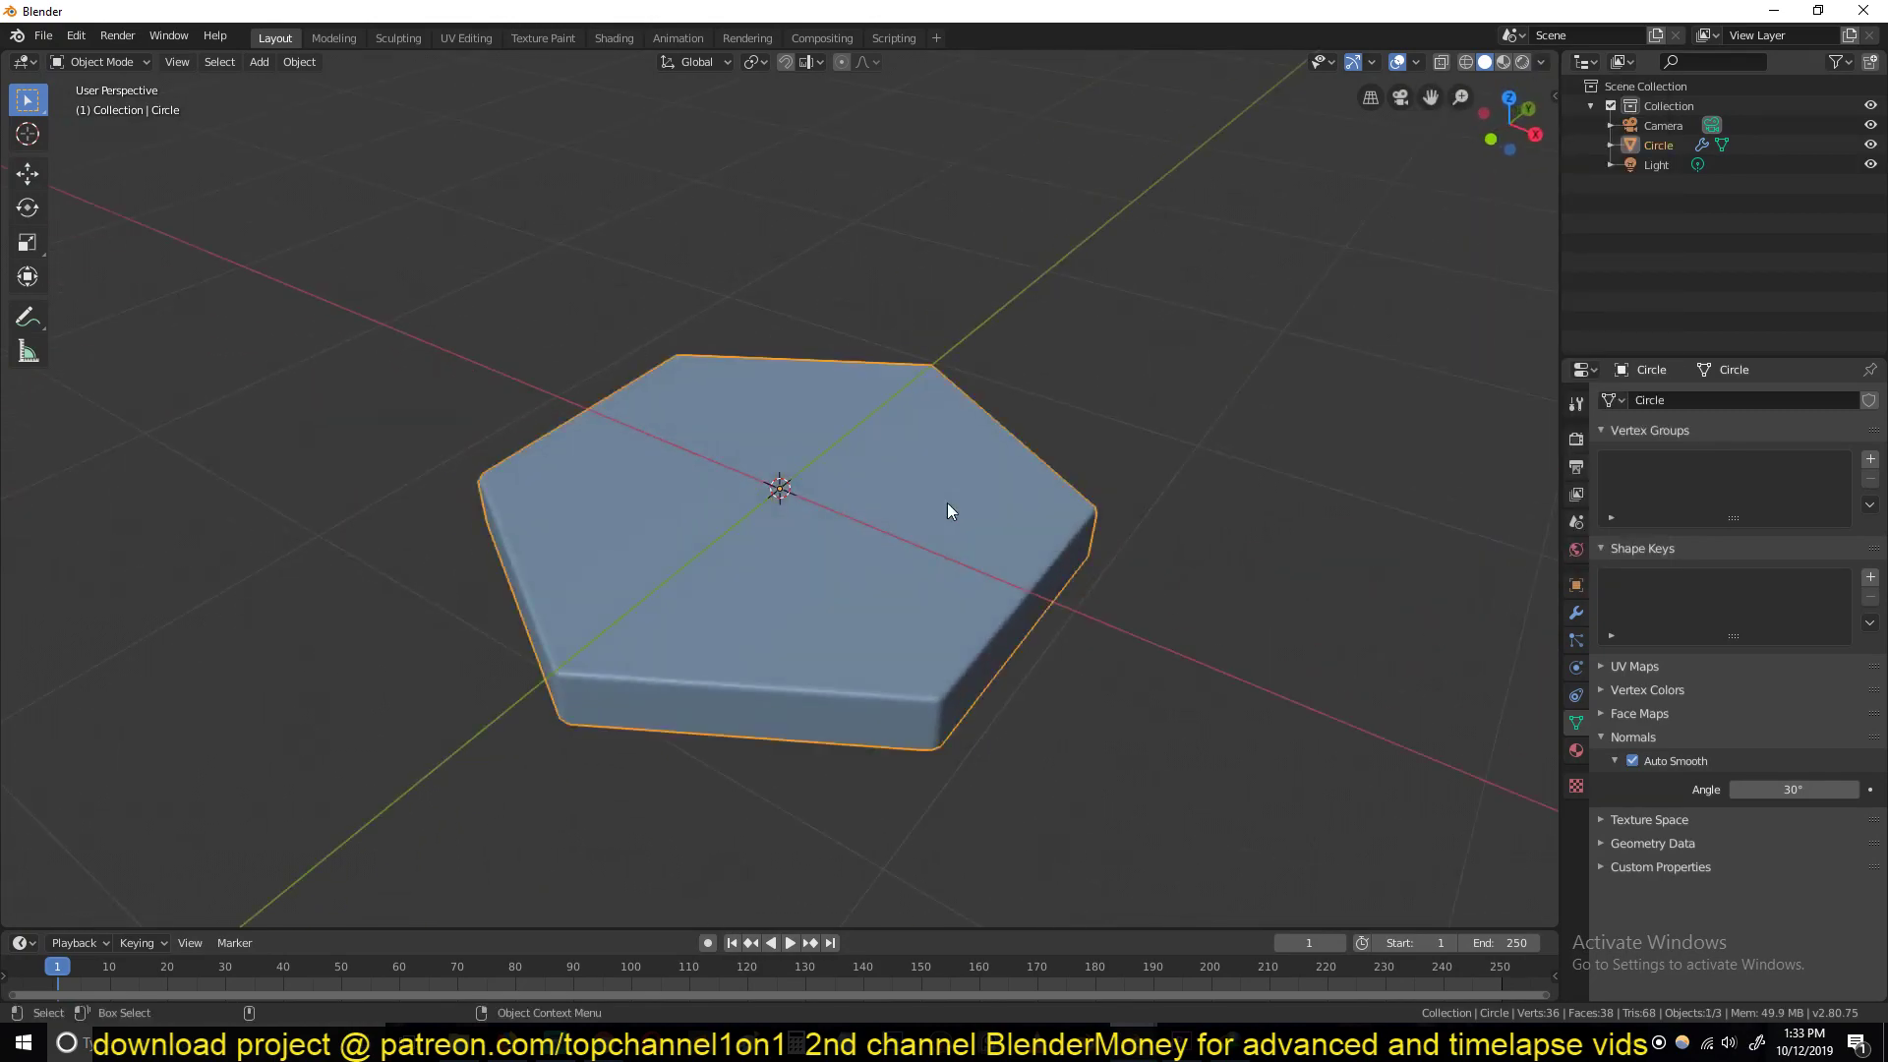
Step: Scale the tile down to 0.276 and lower it 0.106 m along Z
key(g)
key(z)
right_click(951, 491)
key(s)
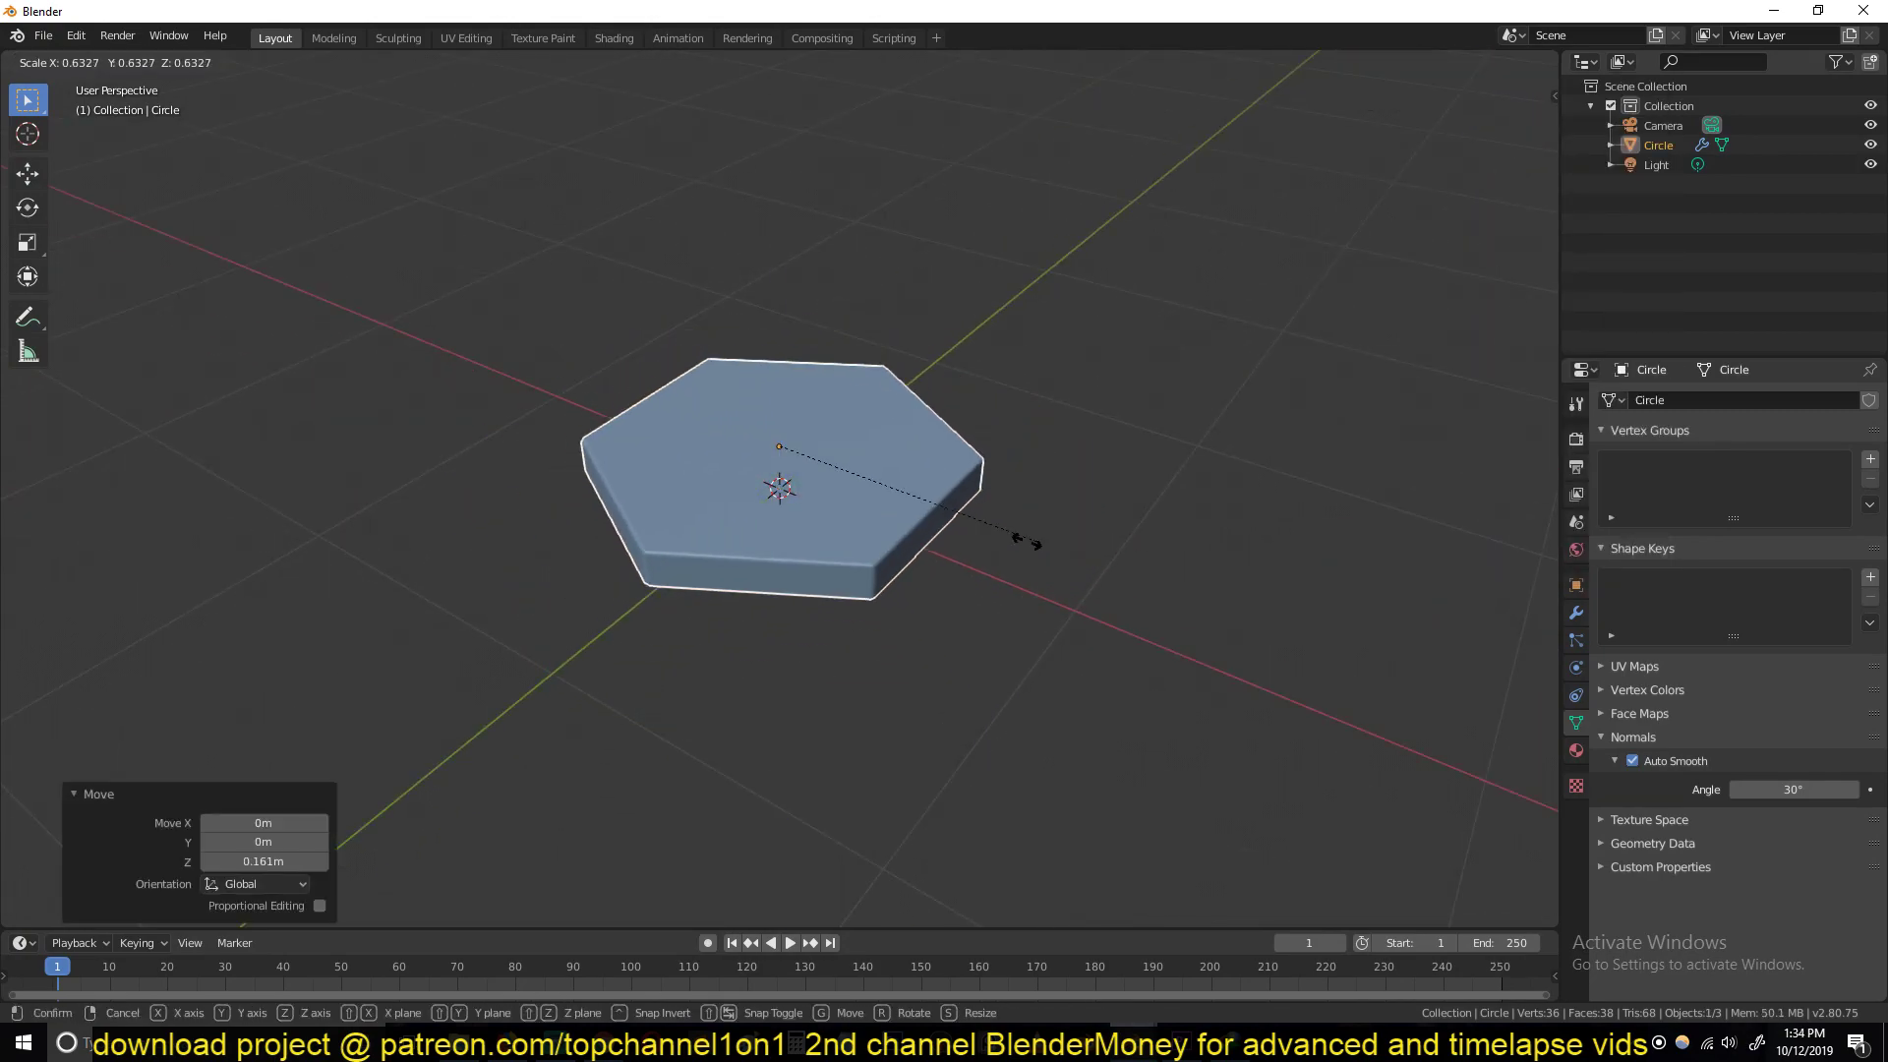
click(887, 503)
key(KP_1)
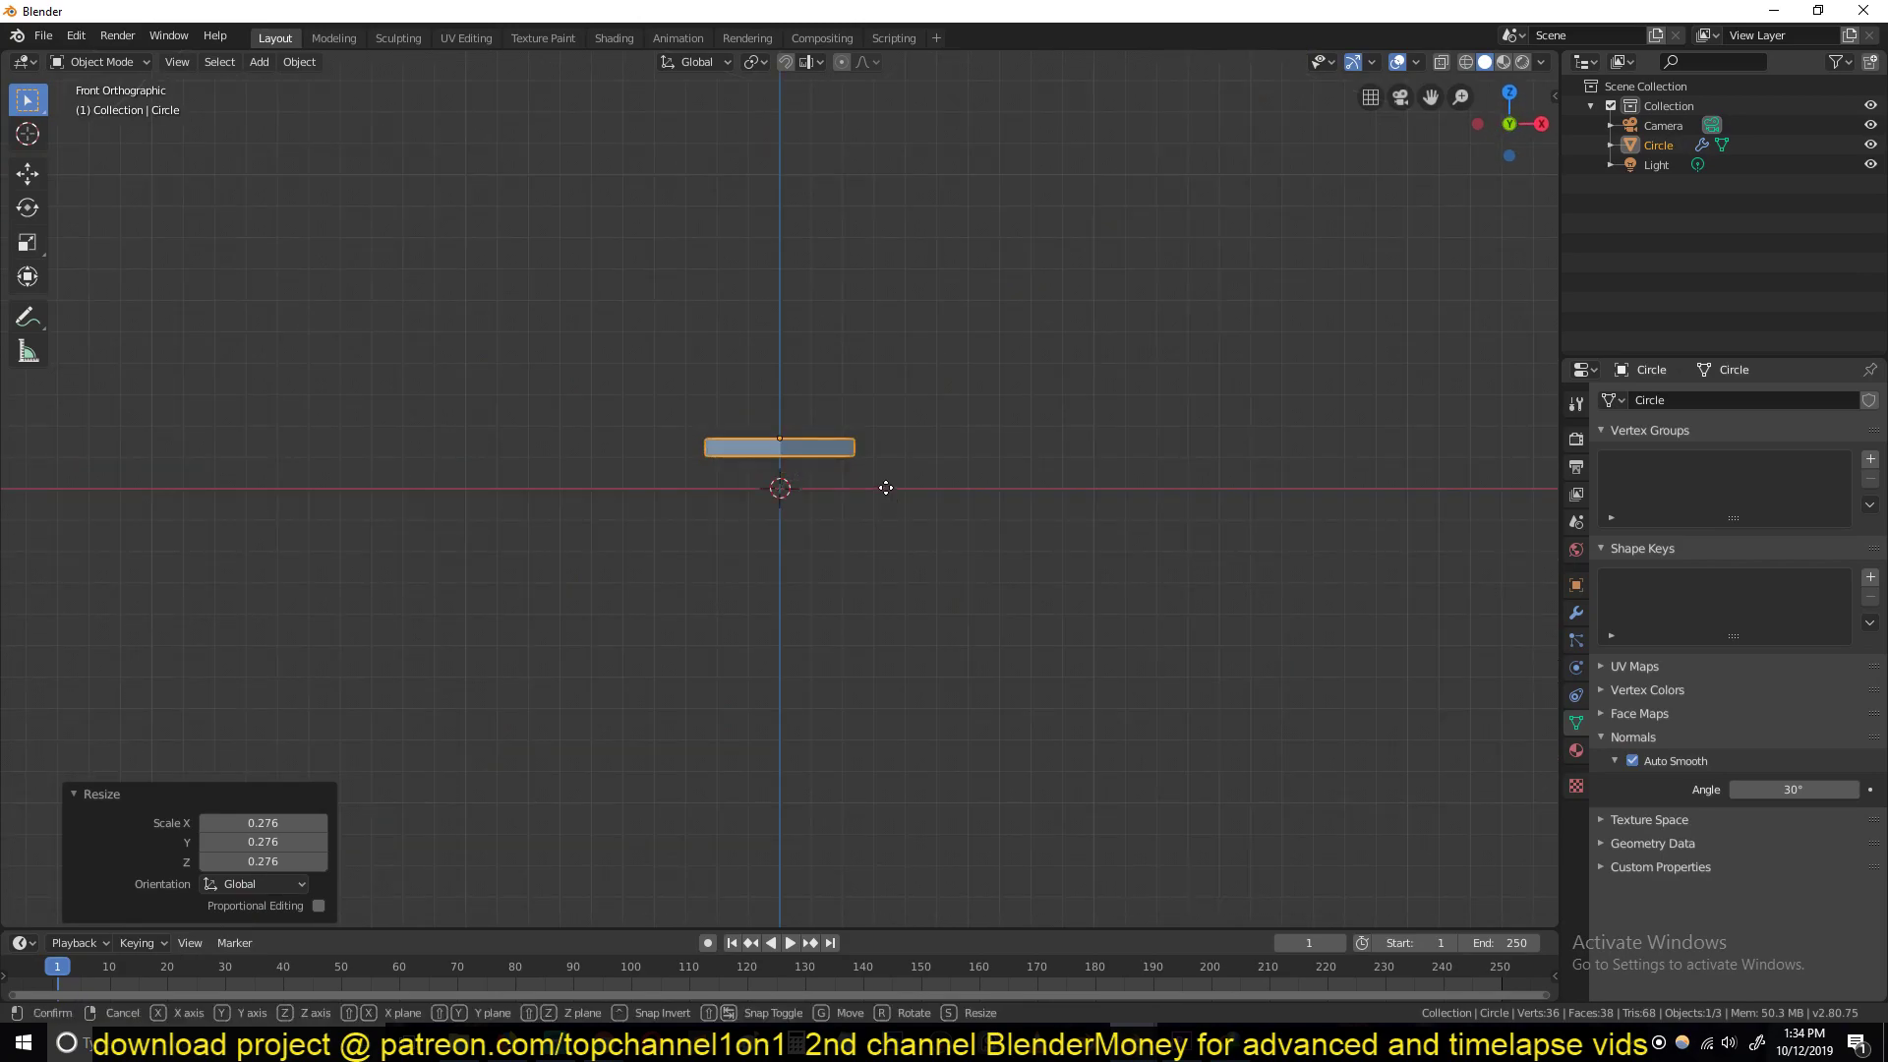
key(g)
key(z)
click(887, 524)
middle_drag(1029, 450, 1066, 516)
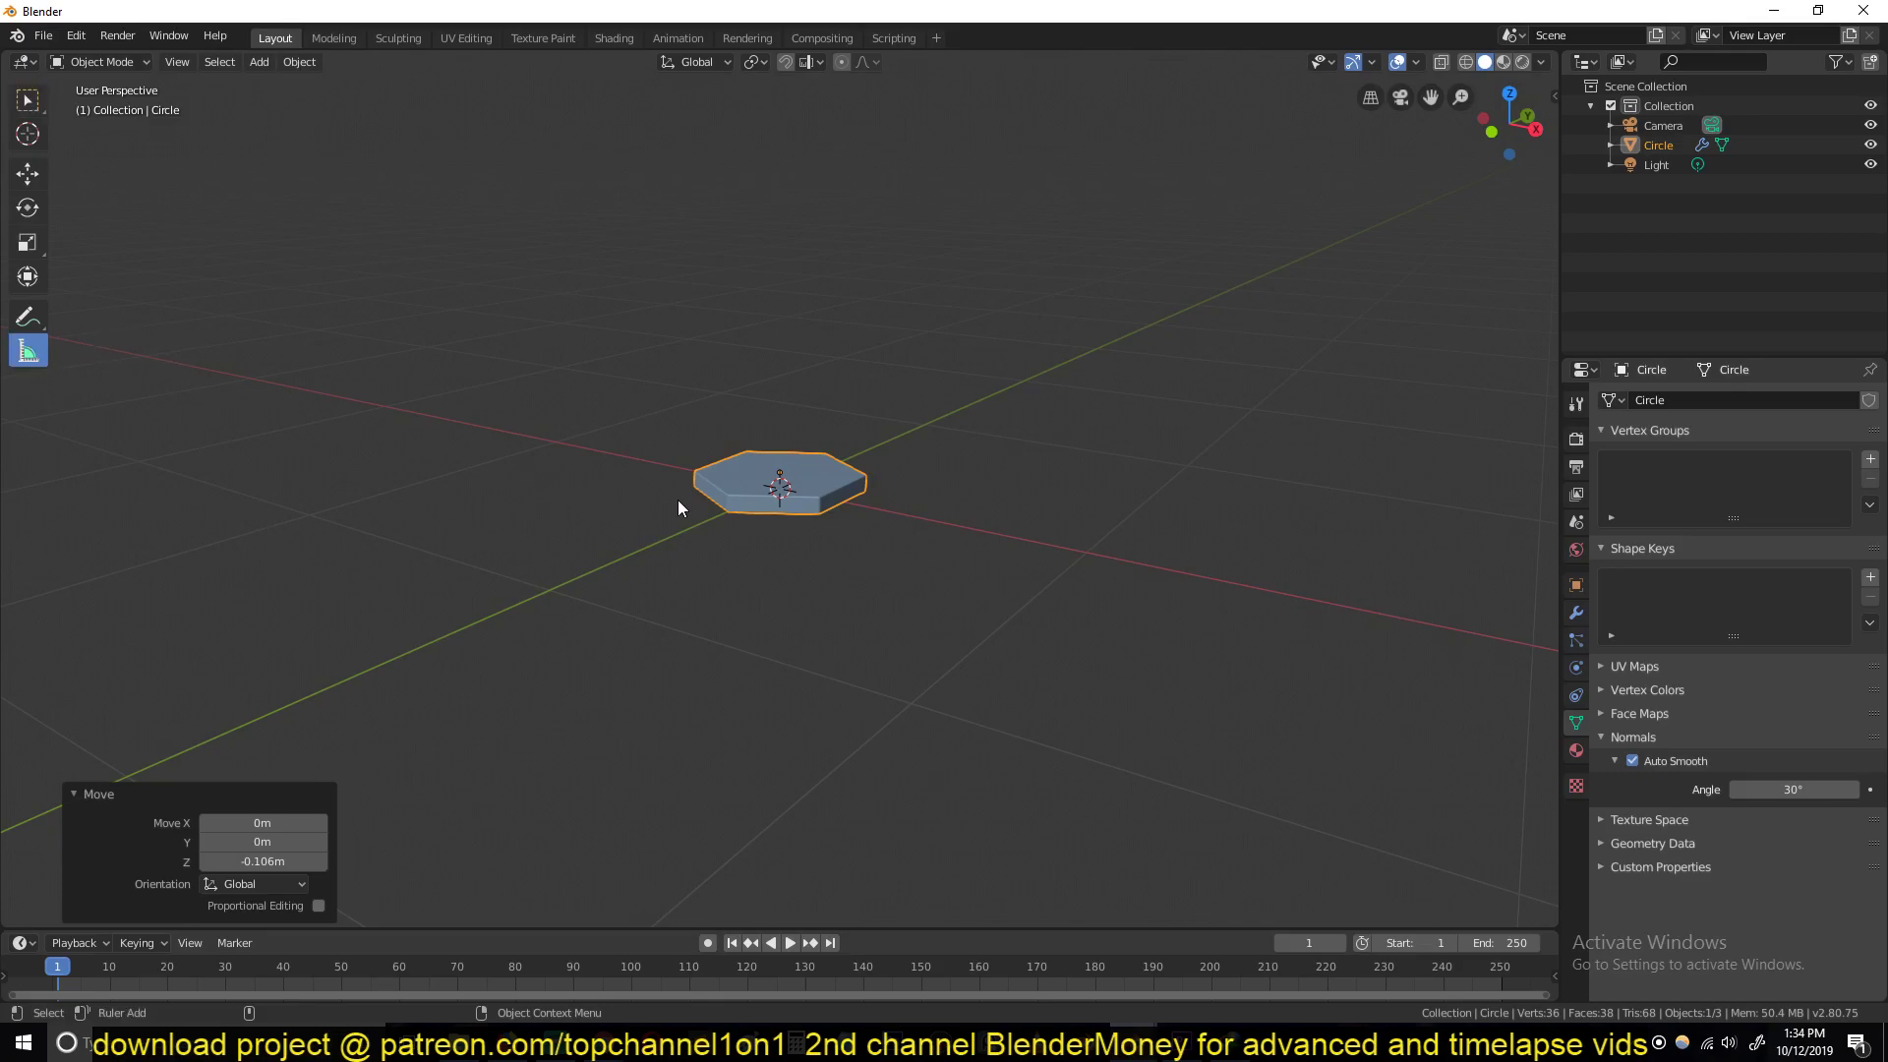
Step: Measure the hexagon's width at 0.49301 m, delete the ruler, and view from top
drag(678, 506, 831, 532)
middle_drag(831, 532, 931, 520)
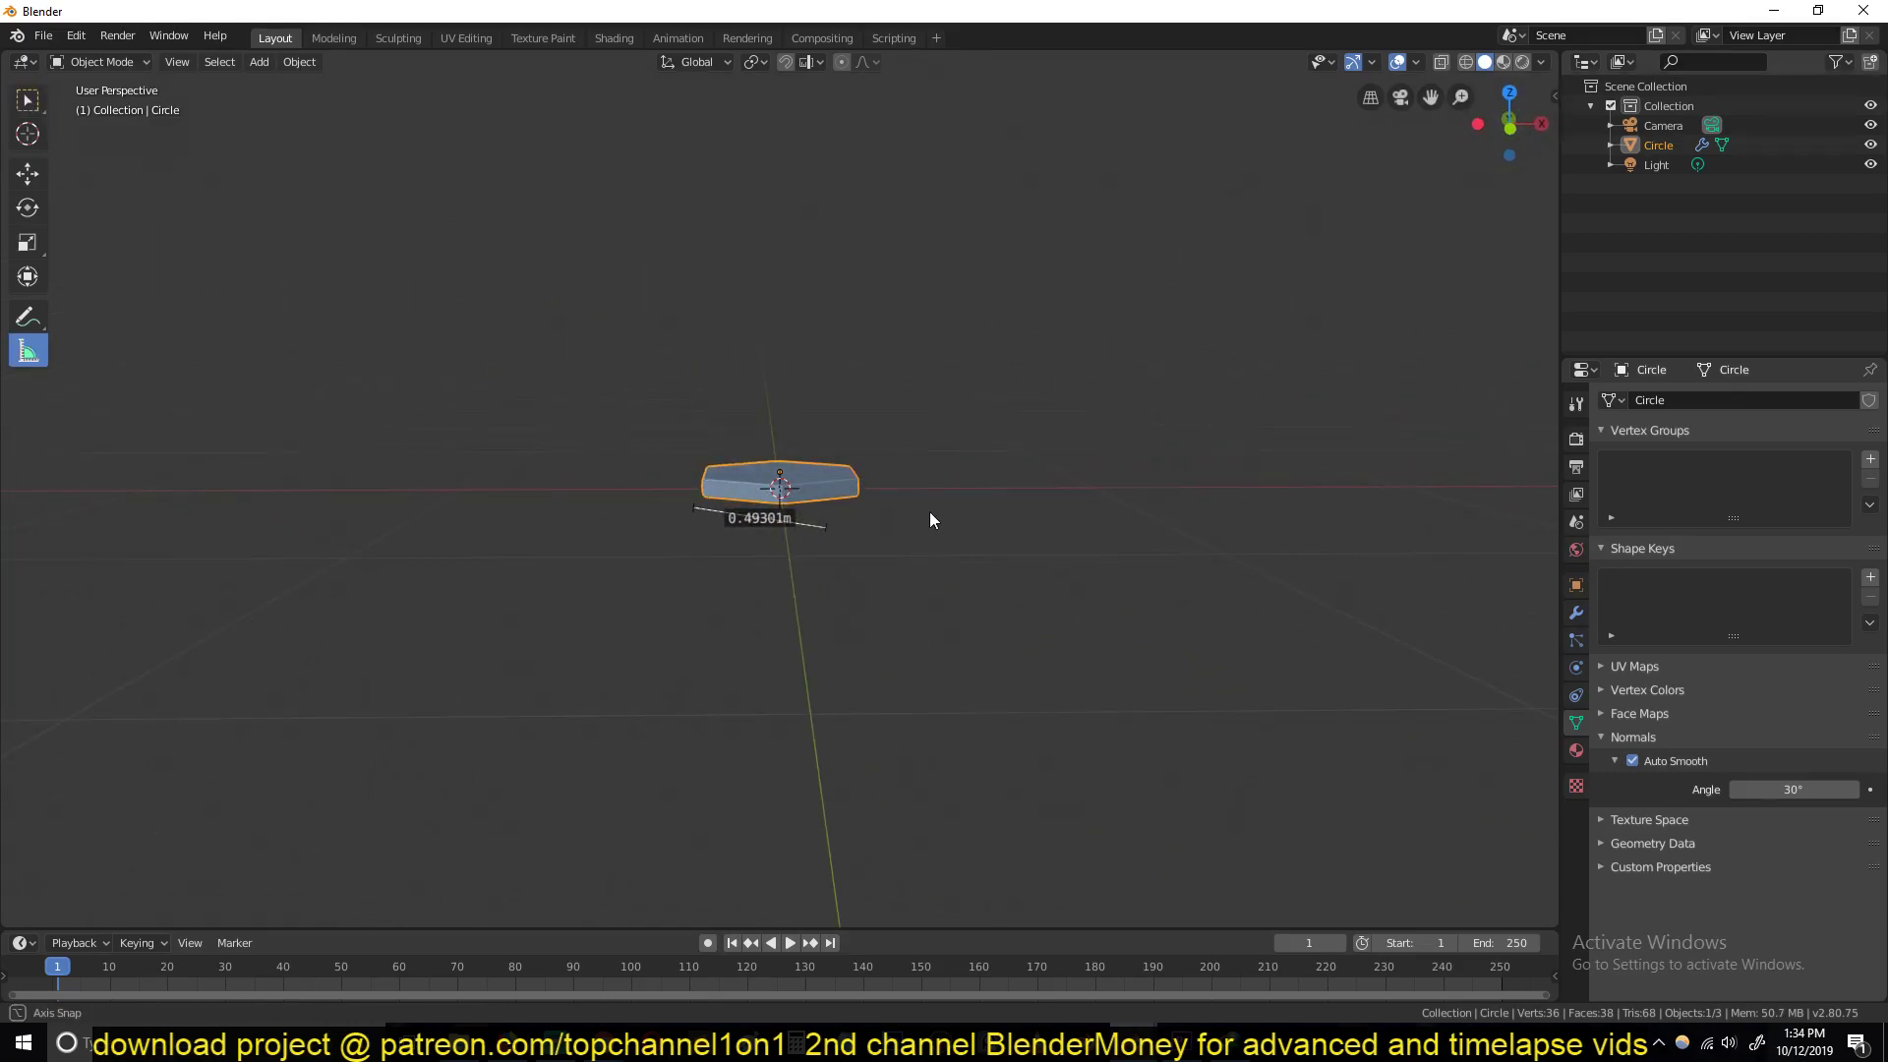
key(Delete)
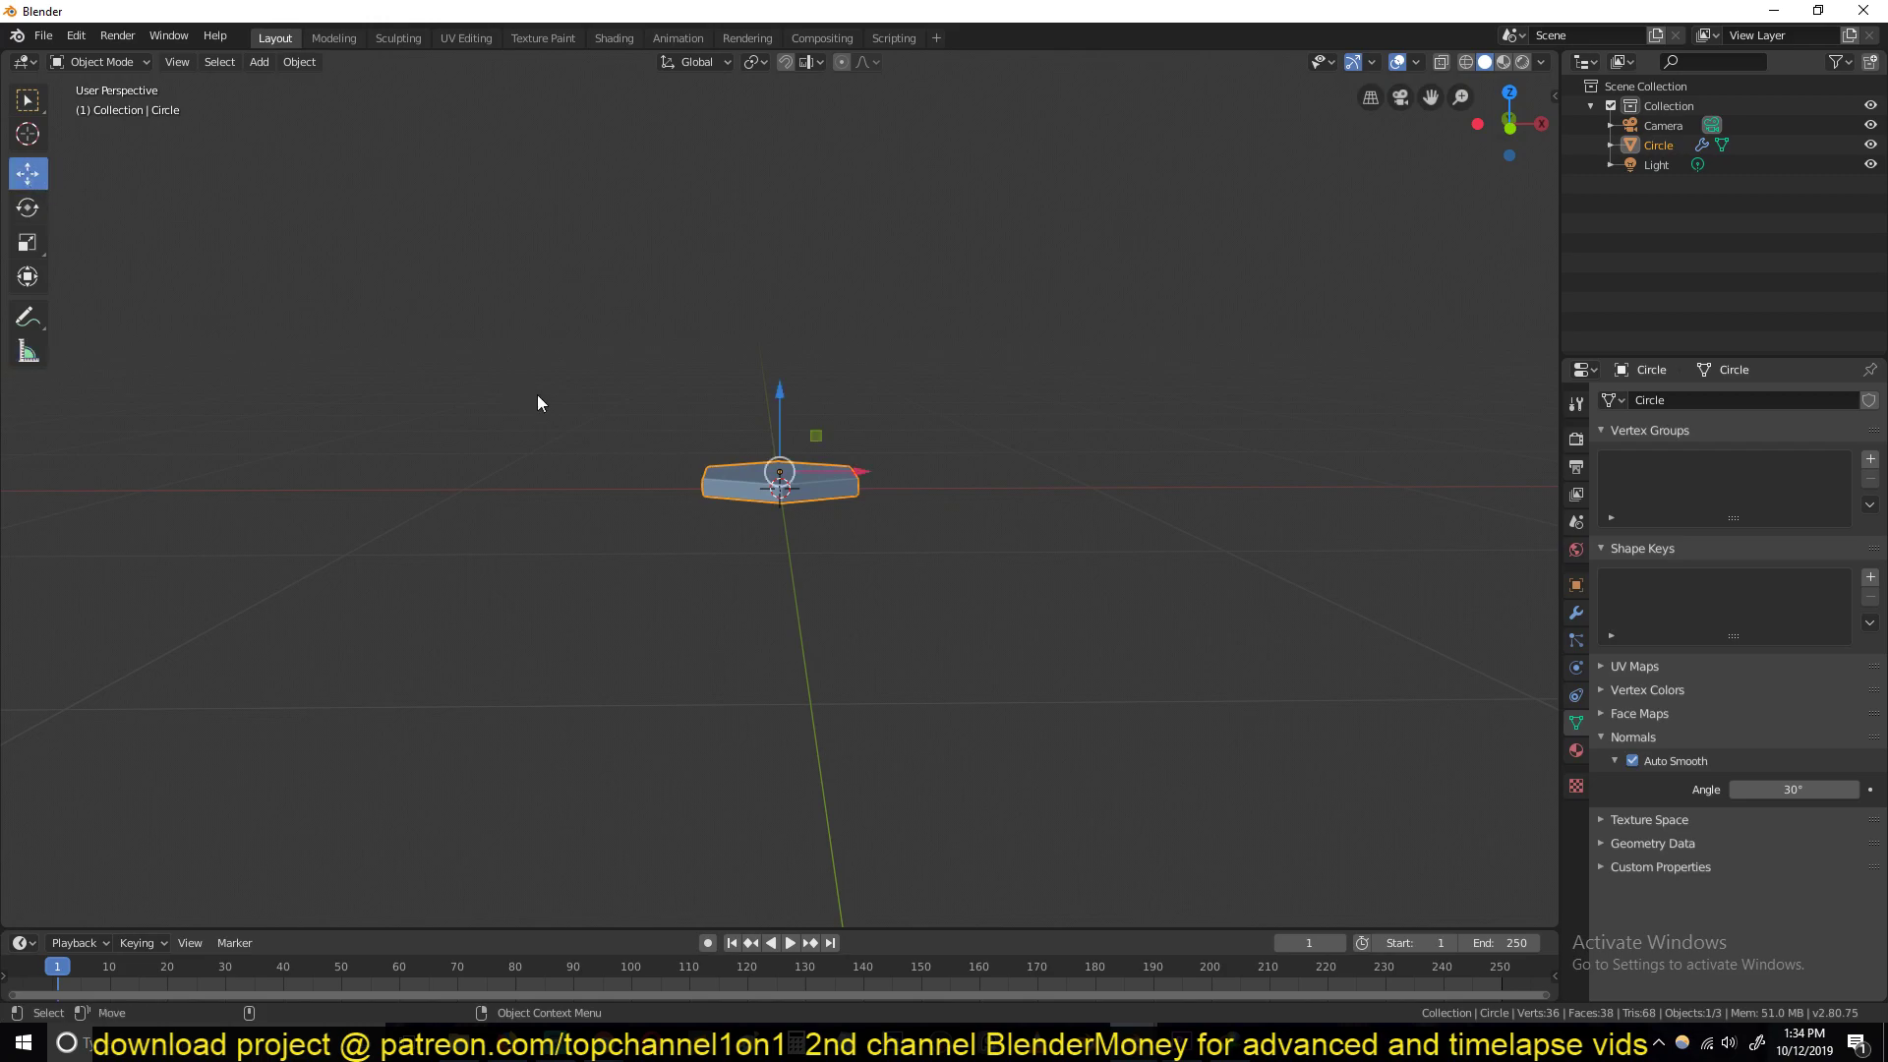
key(KP_7)
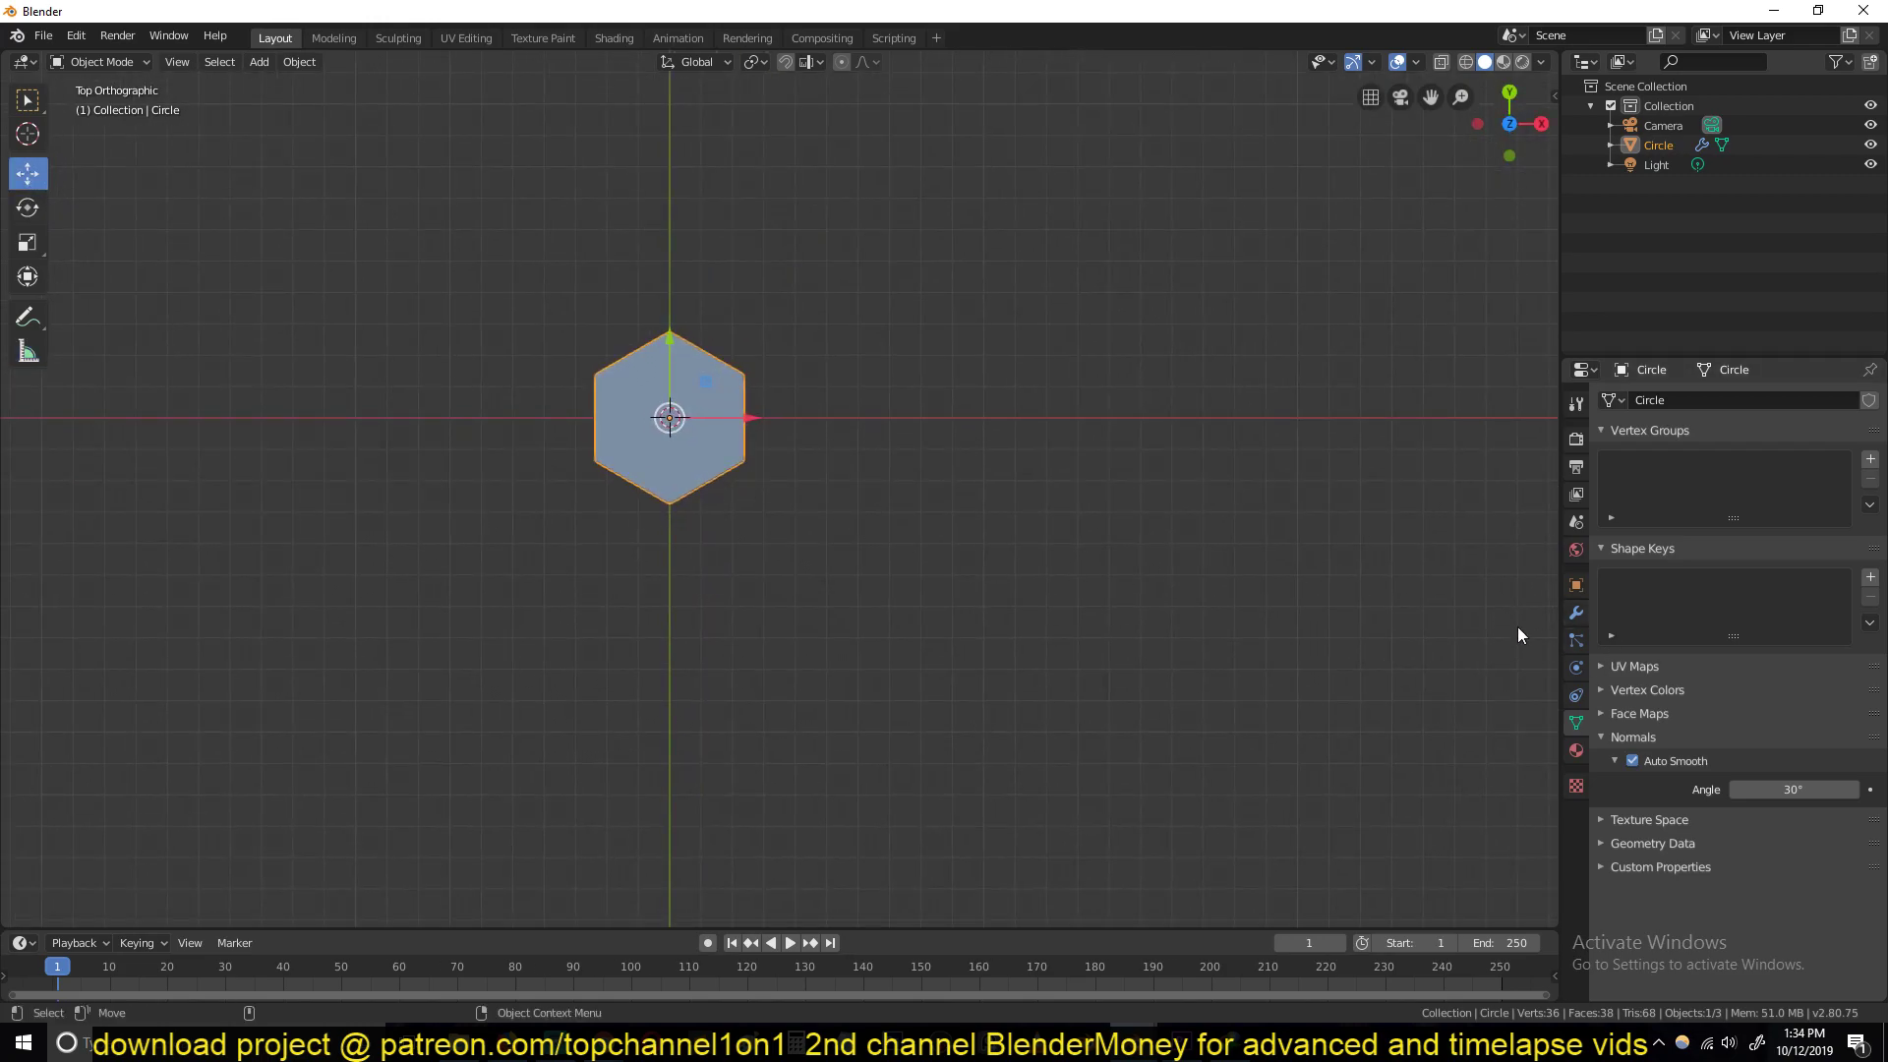
Step: Add an Array modifier repeating the hexagon into a row of 6 tiles
click(1571, 615)
click(1605, 462)
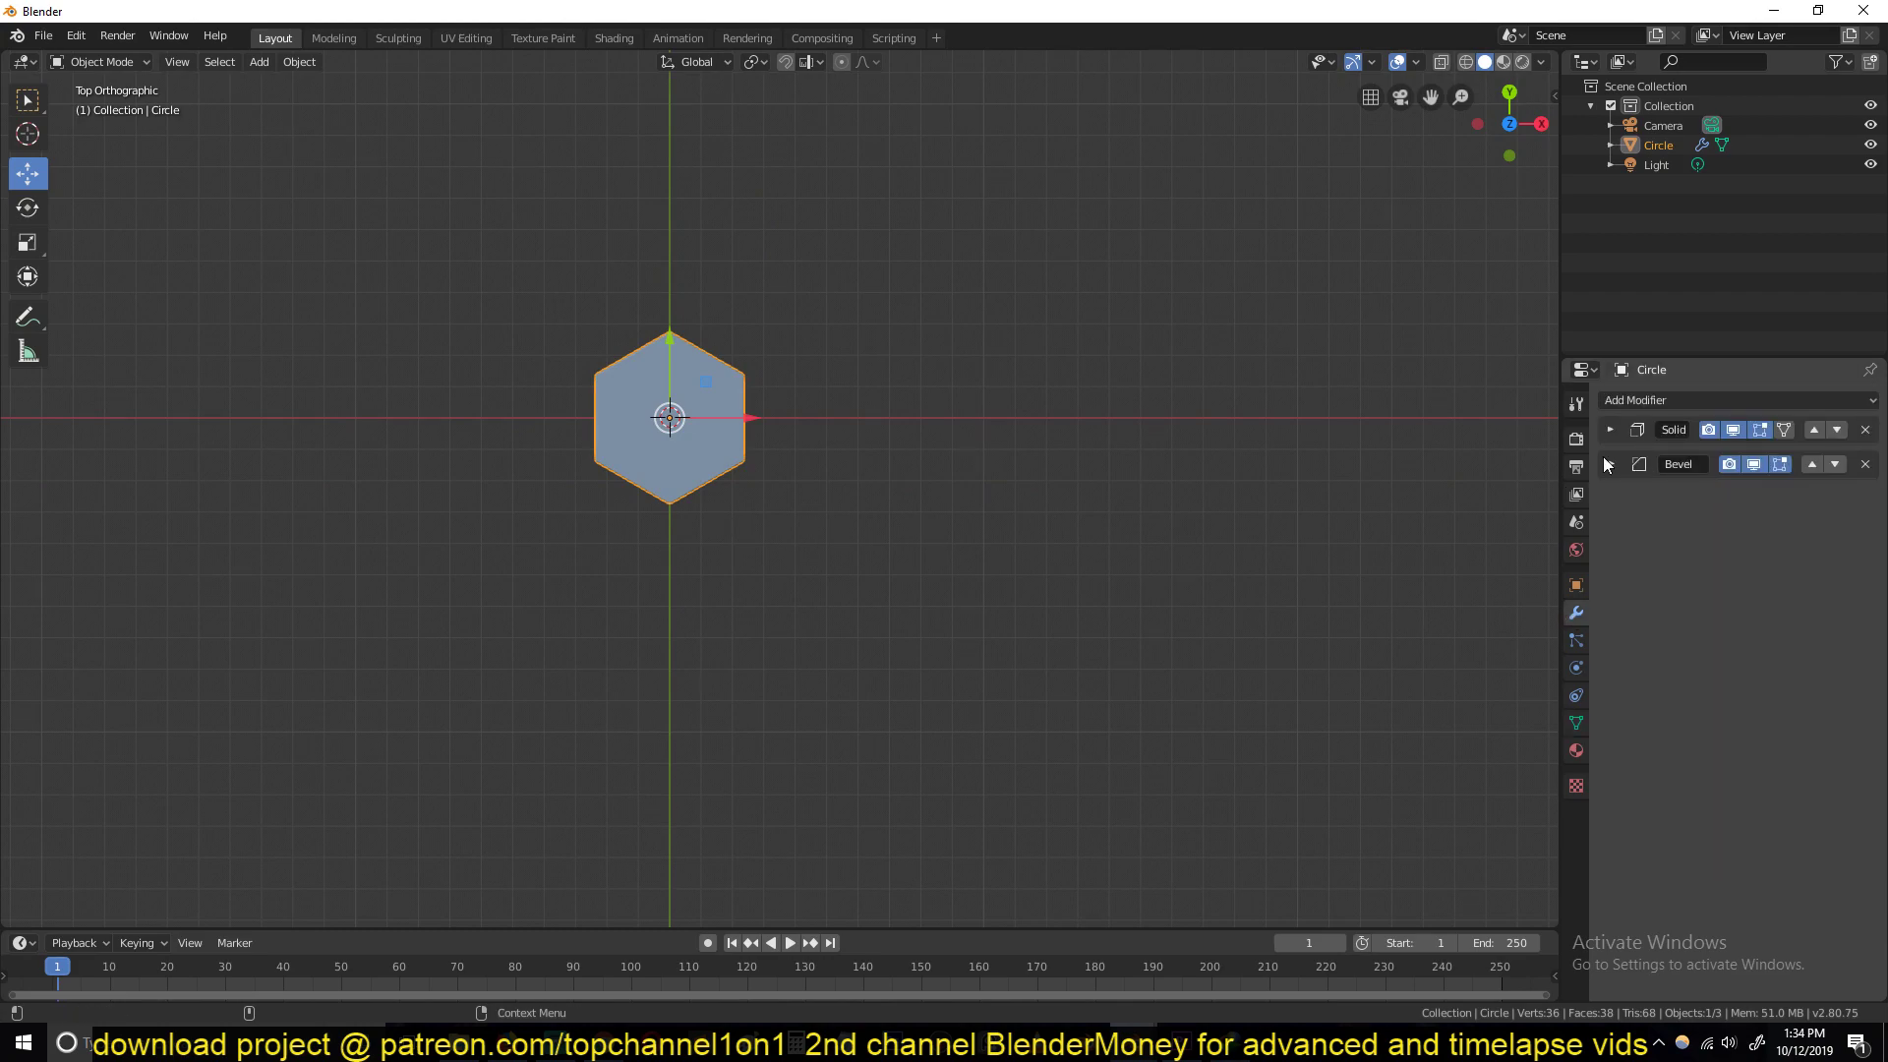
click(1691, 400)
click(1475, 455)
scroll(642, 460, up, 6)
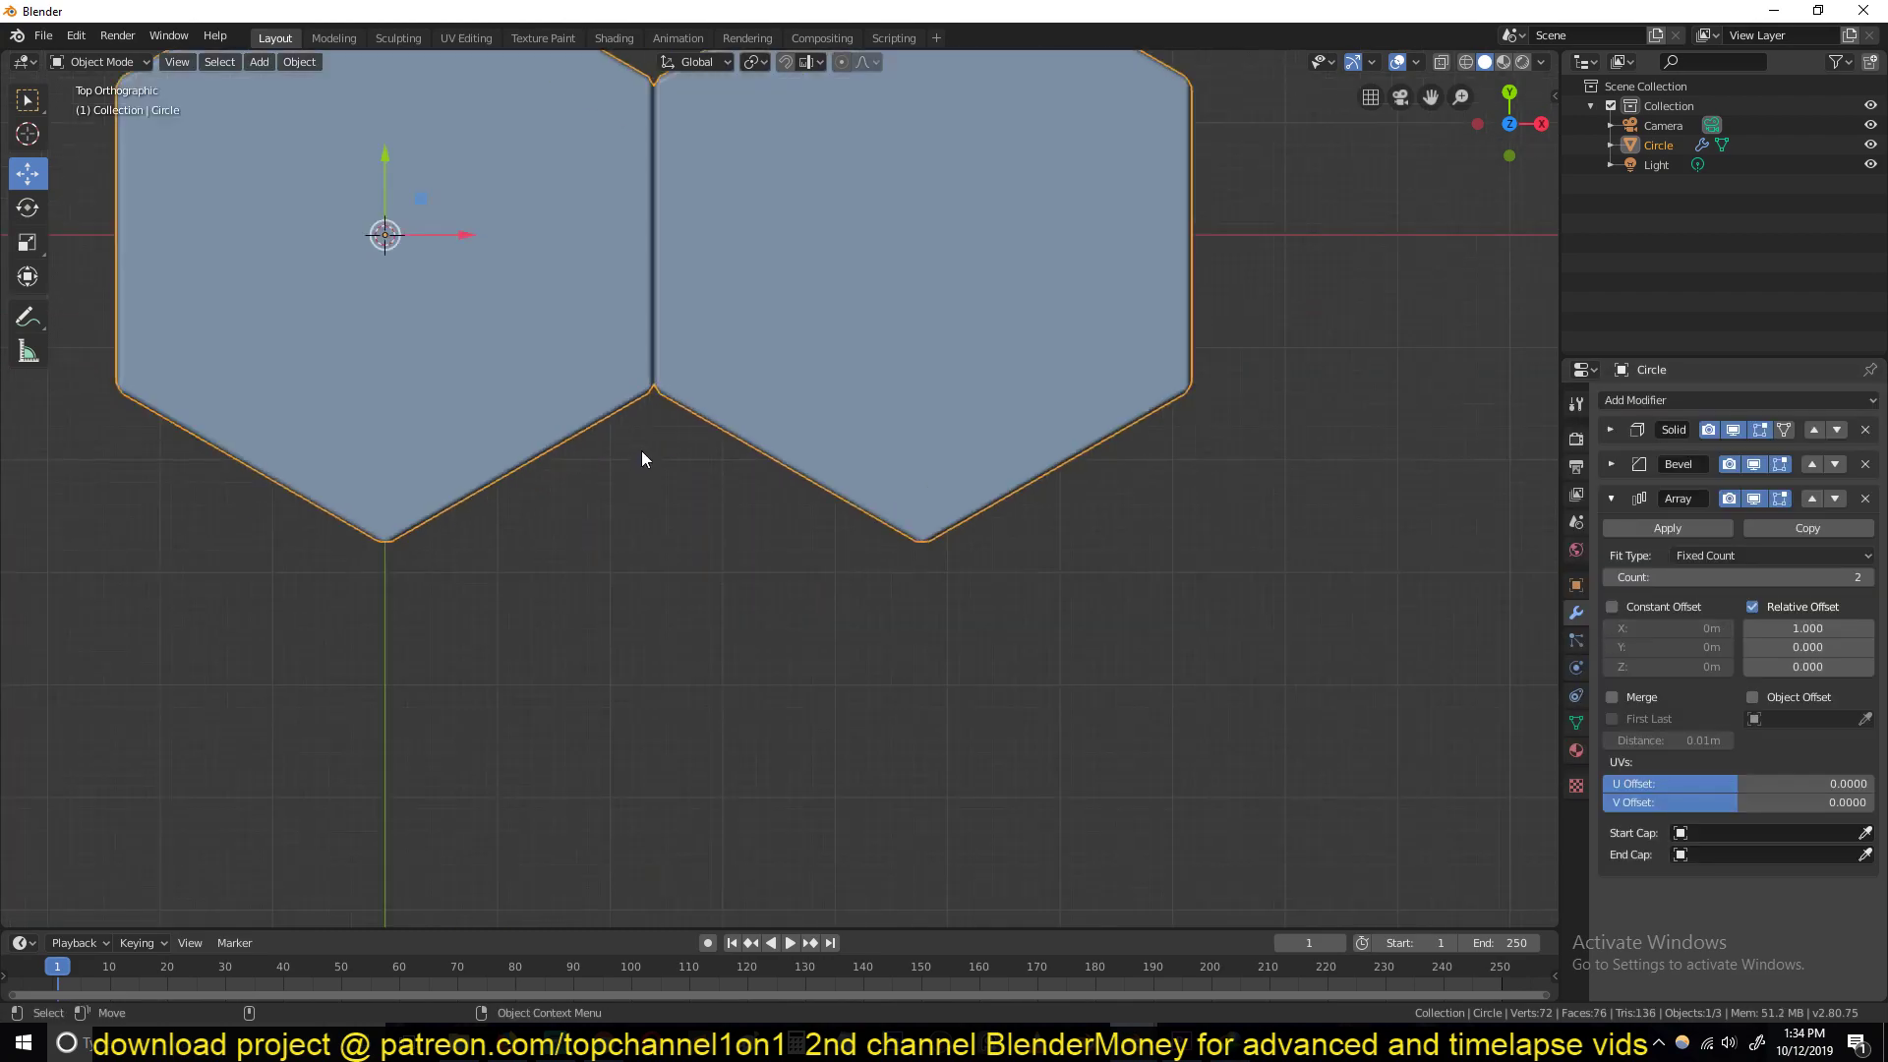
scroll(741, 577, up, 2)
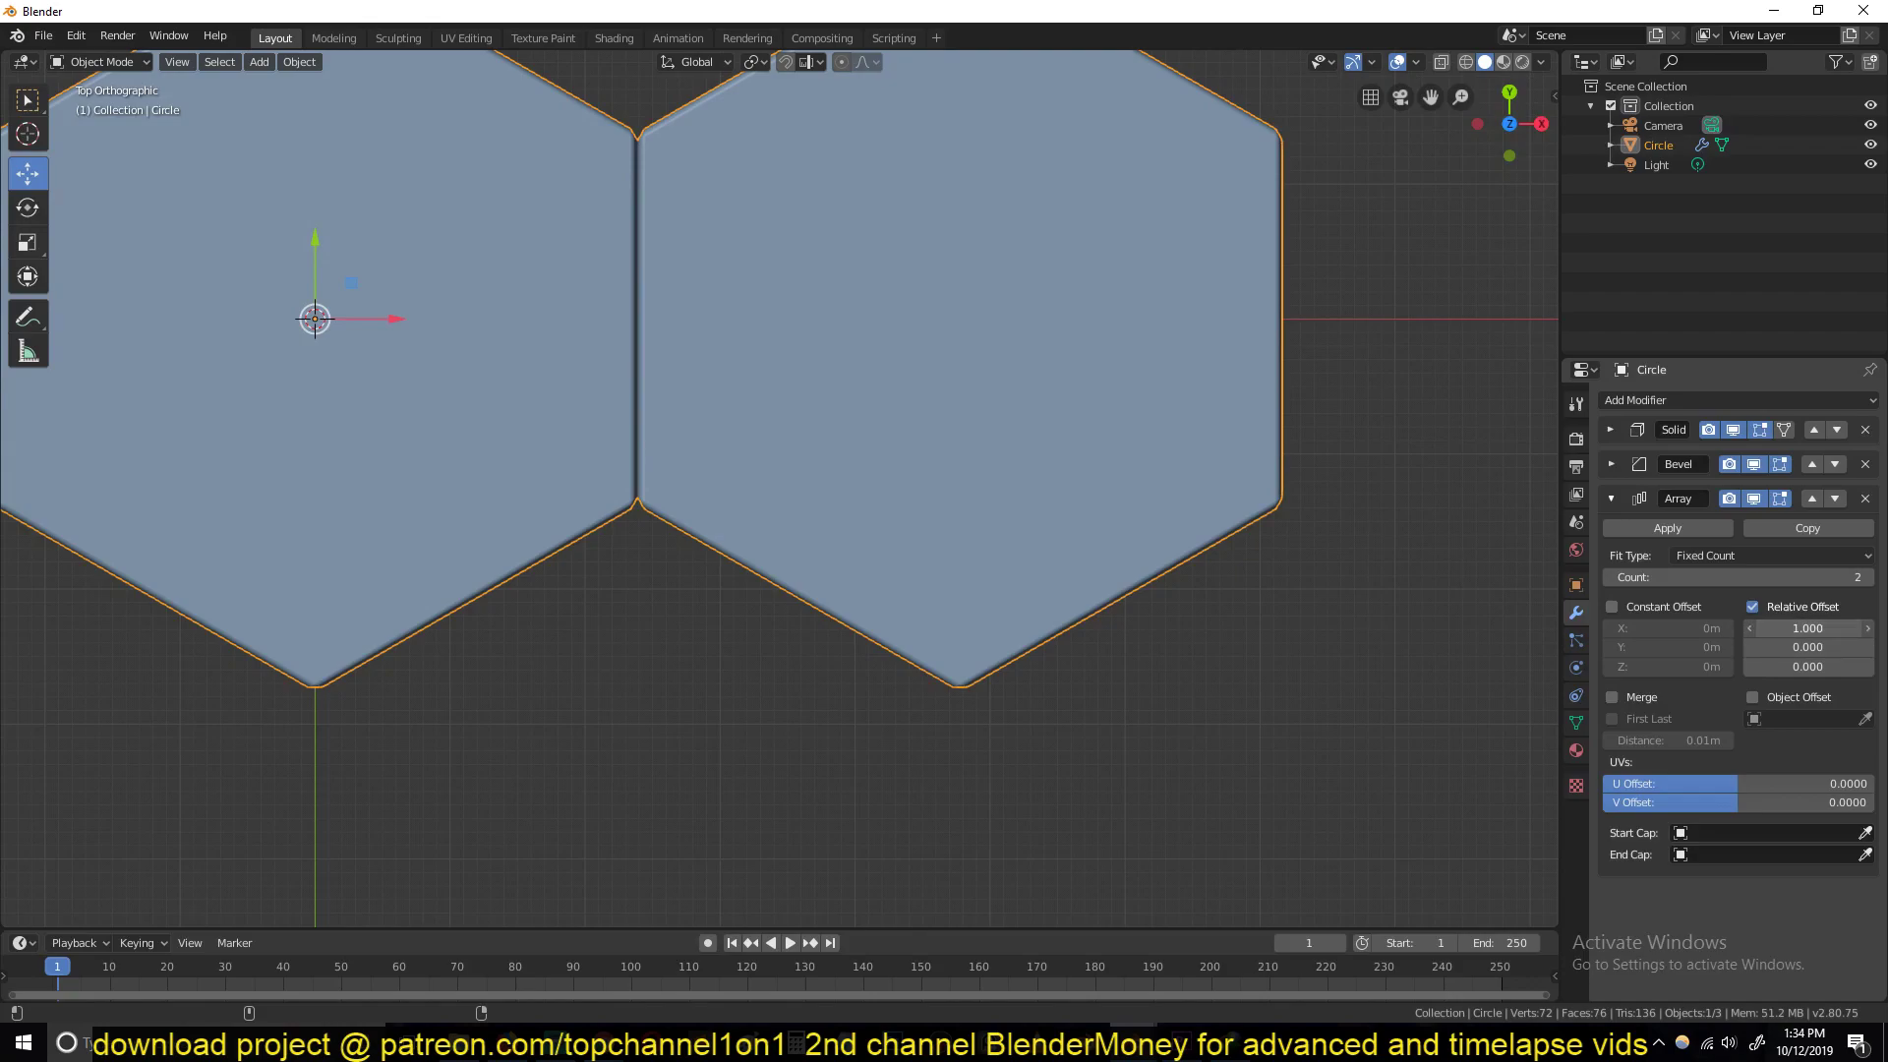
drag(1807, 628, 1819, 627)
click(1870, 578)
click(1870, 578)
click(1870, 578)
click(1870, 578)
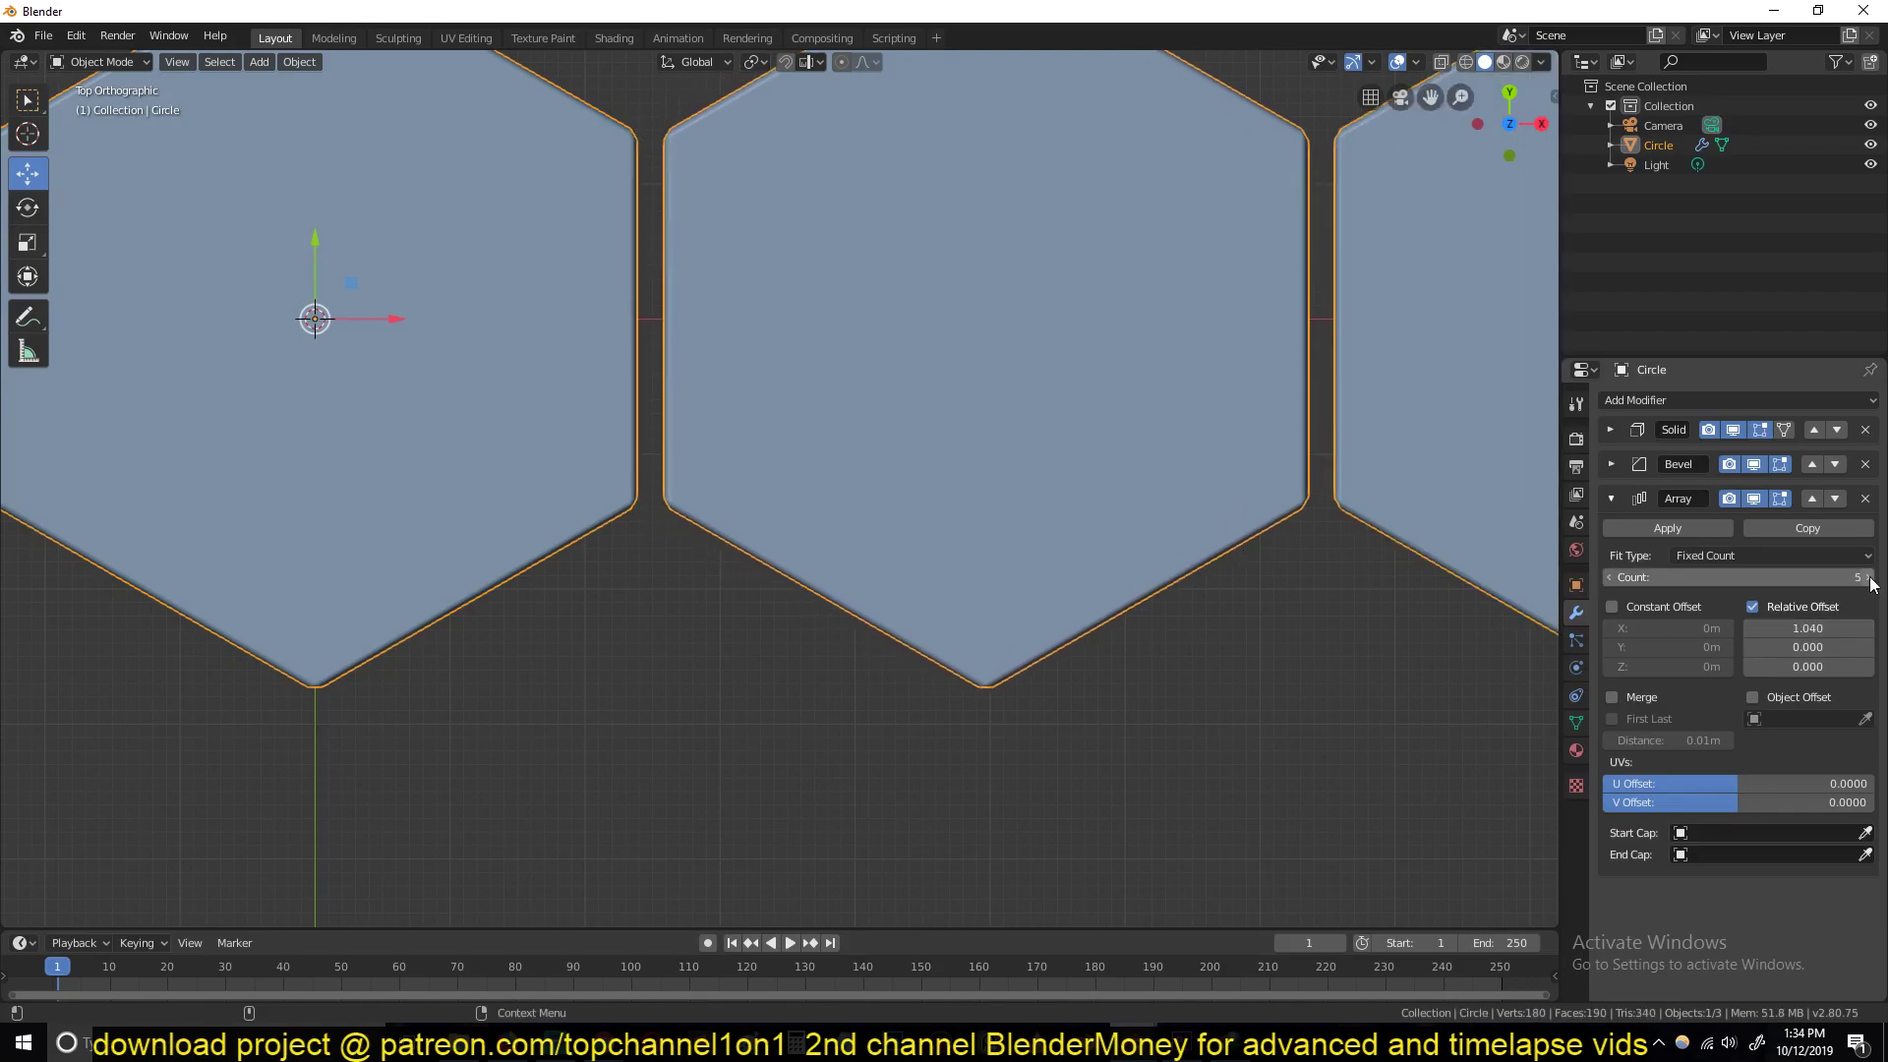
scroll(1012, 463, down, 3)
Step: Duplicate the hexagon face in Edit Mode, offset below and between for a second row
key(Tab)
key(Tab)
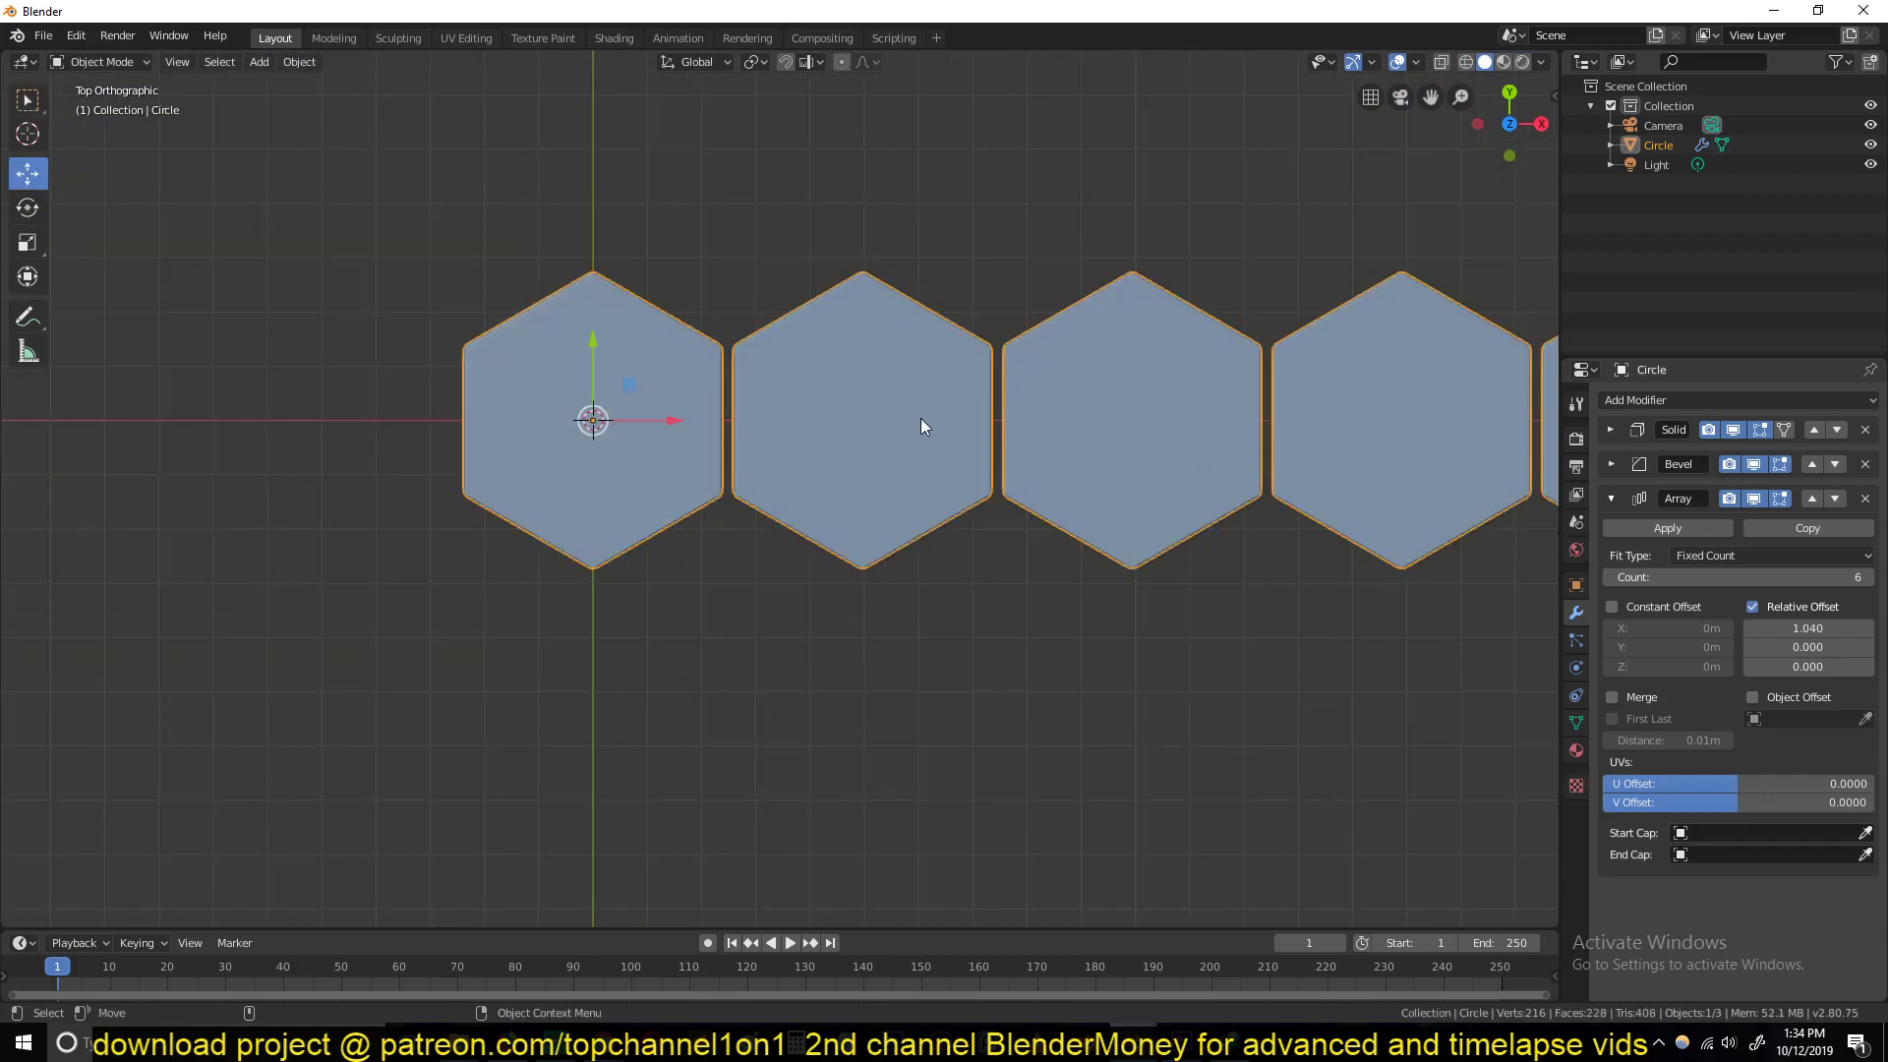
key(Tab)
key(shift+d)
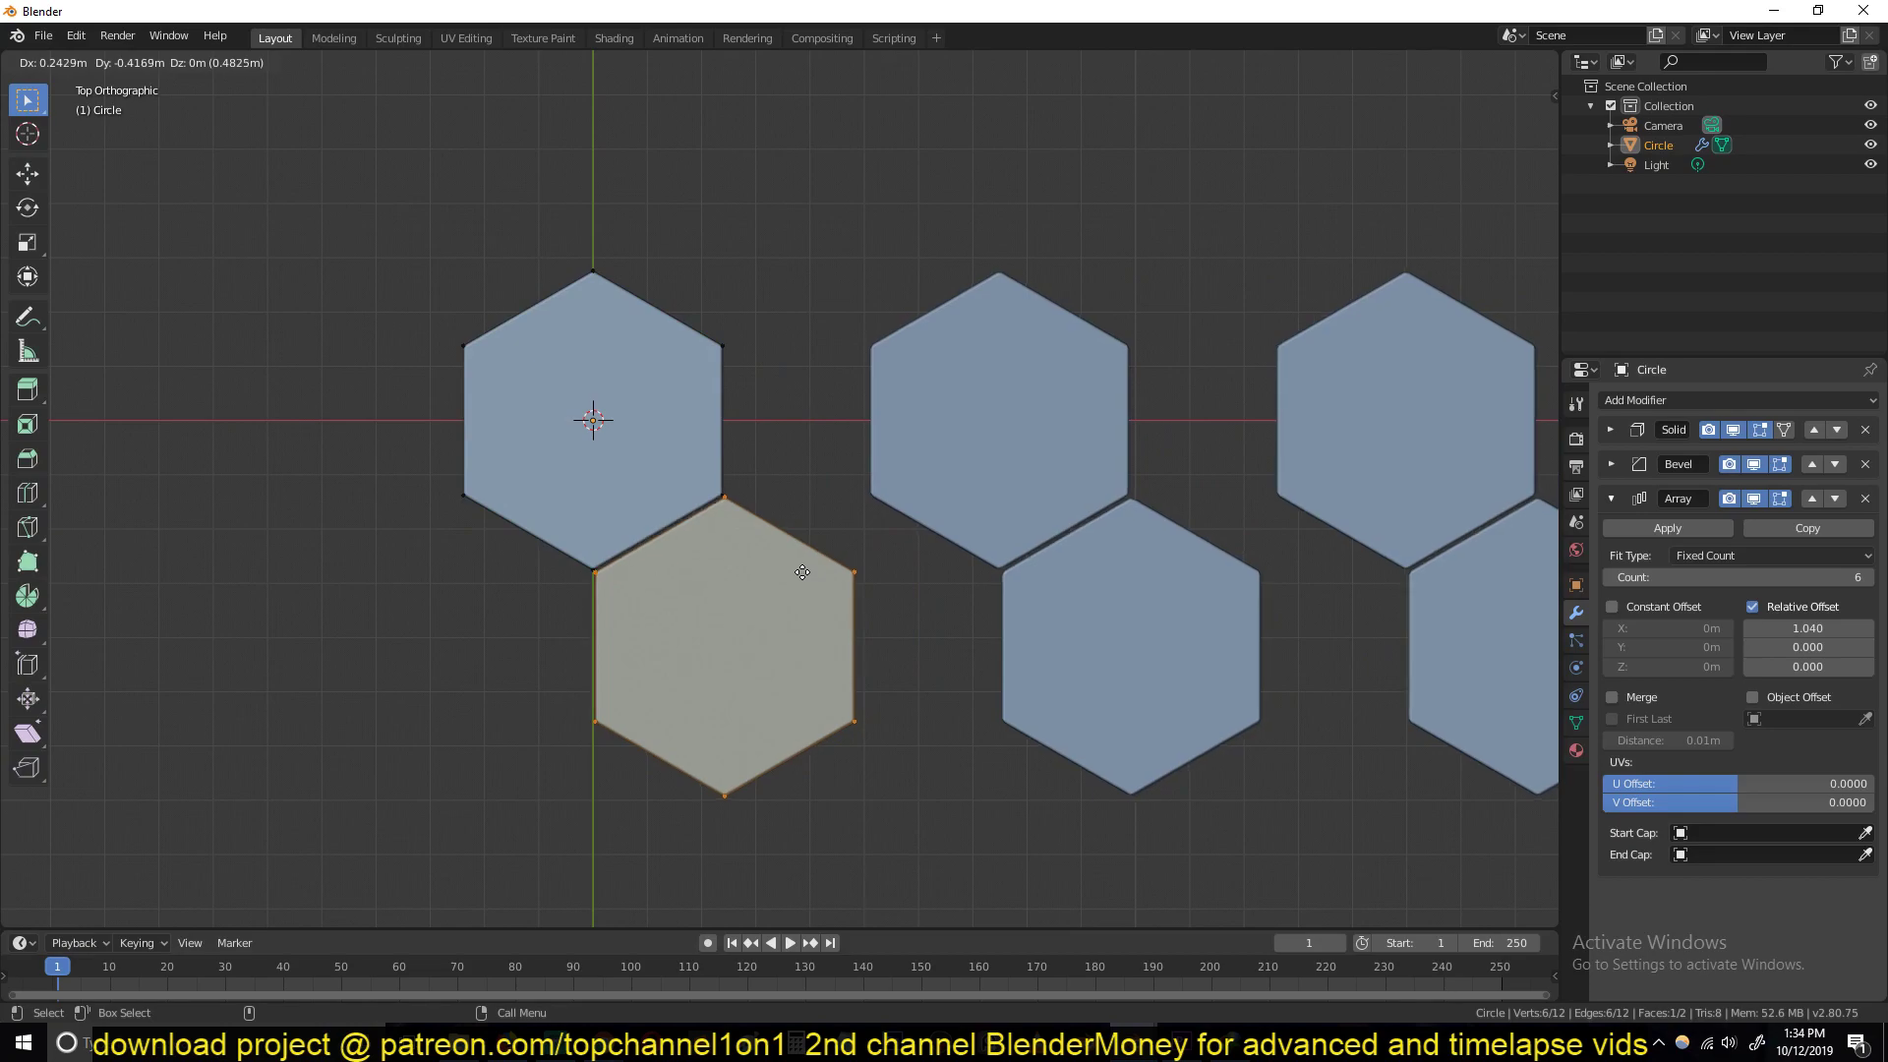
click(802, 572)
shift+middle_drag(835, 582, 1000, 456)
scroll(1000, 456, up, 3)
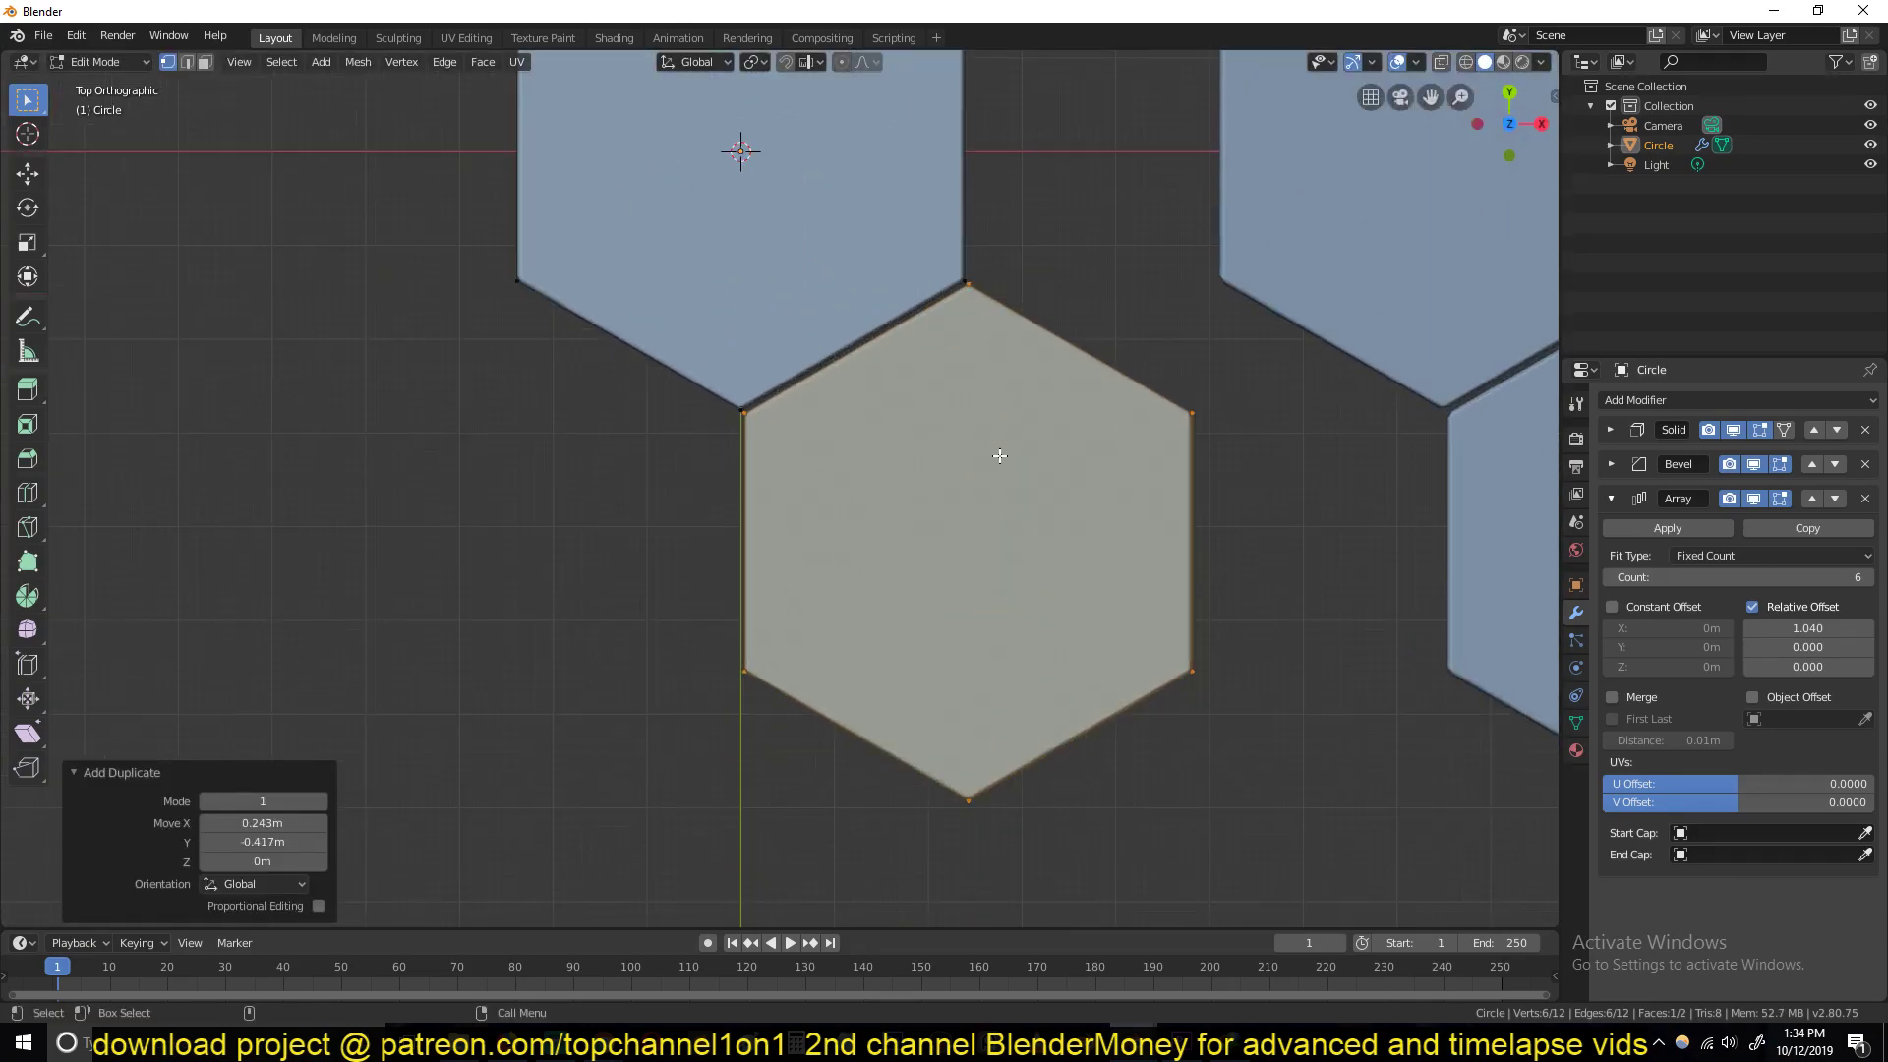
scroll(1000, 457, down, 2)
key(Tab)
Step: Tighten the Array's relative X offset to 0.68 for a snug honeycomb strip
drag(1809, 628, 1758, 629)
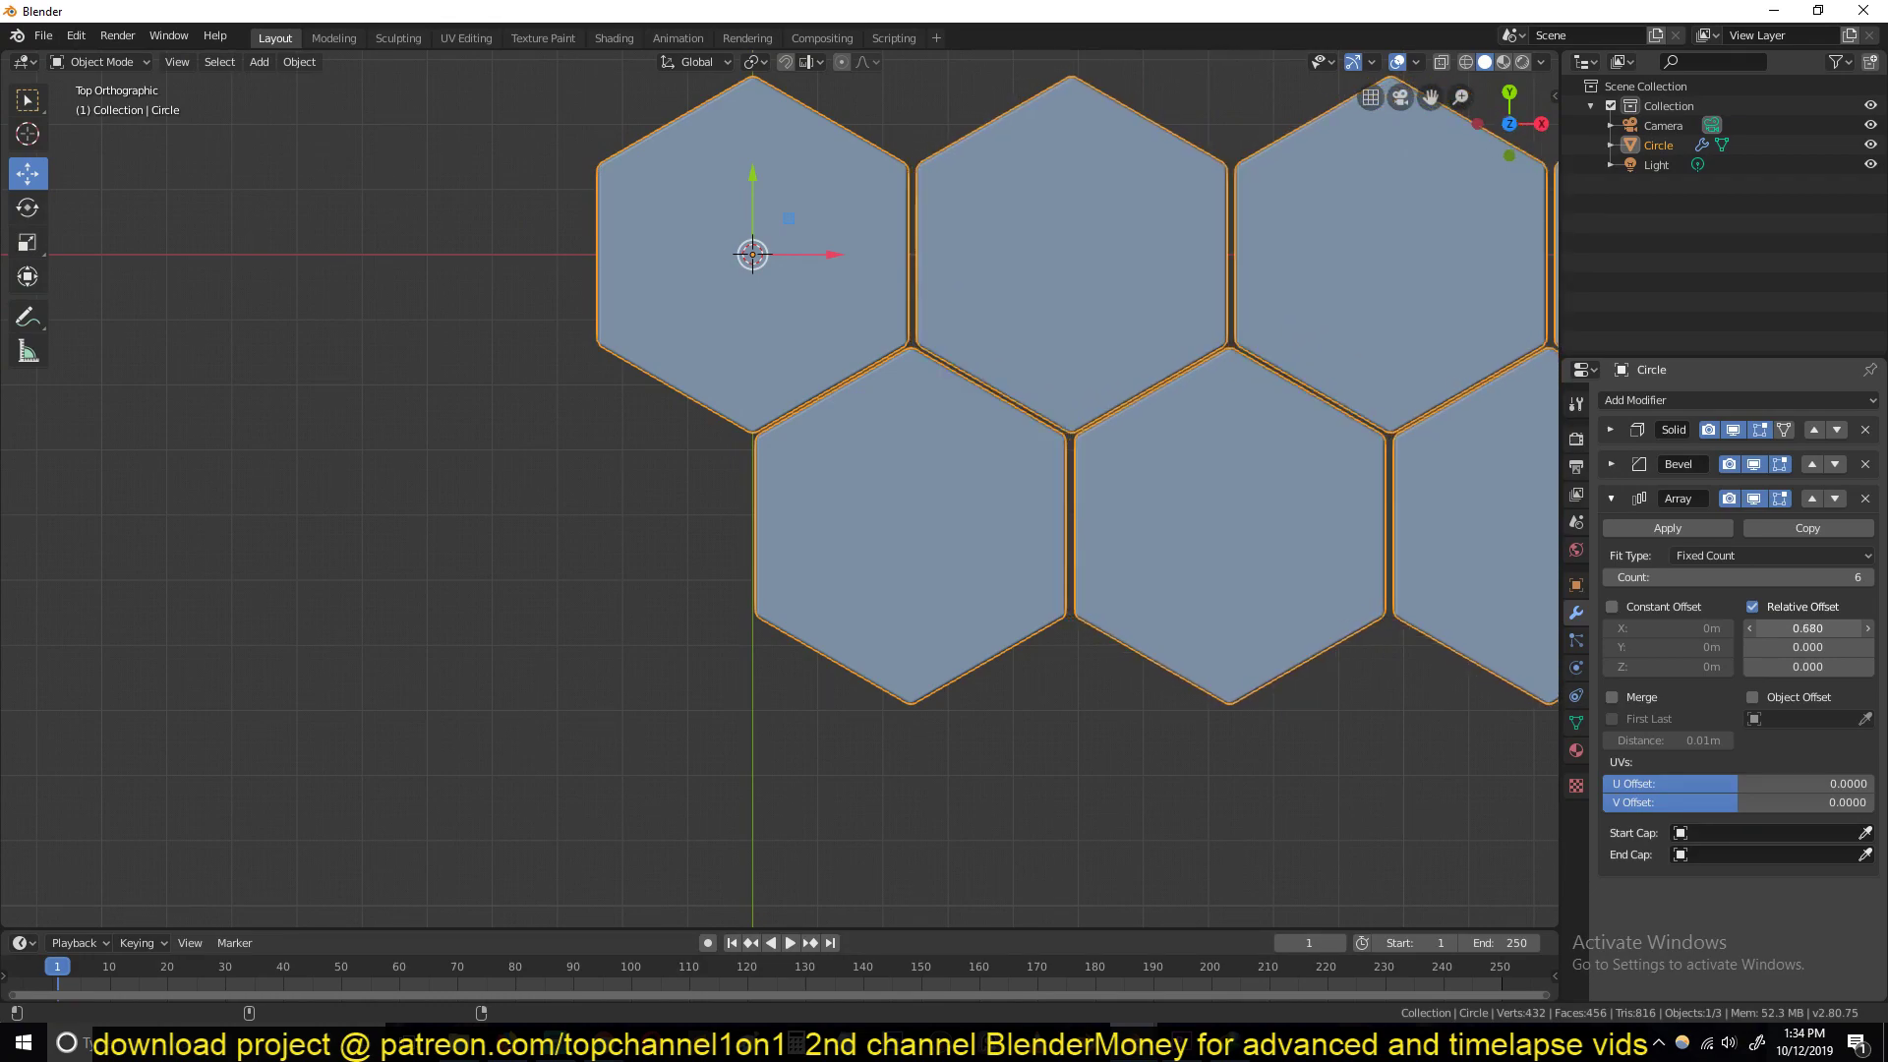
scroll(1381, 499, down, 5)
key(alt+a)
shift+middle_drag(1123, 459, 1054, 422)
scroll(993, 481, up, 1)
shift+middle_drag(957, 286, 766, 489)
click(757, 488)
scroll(755, 487, down, 5)
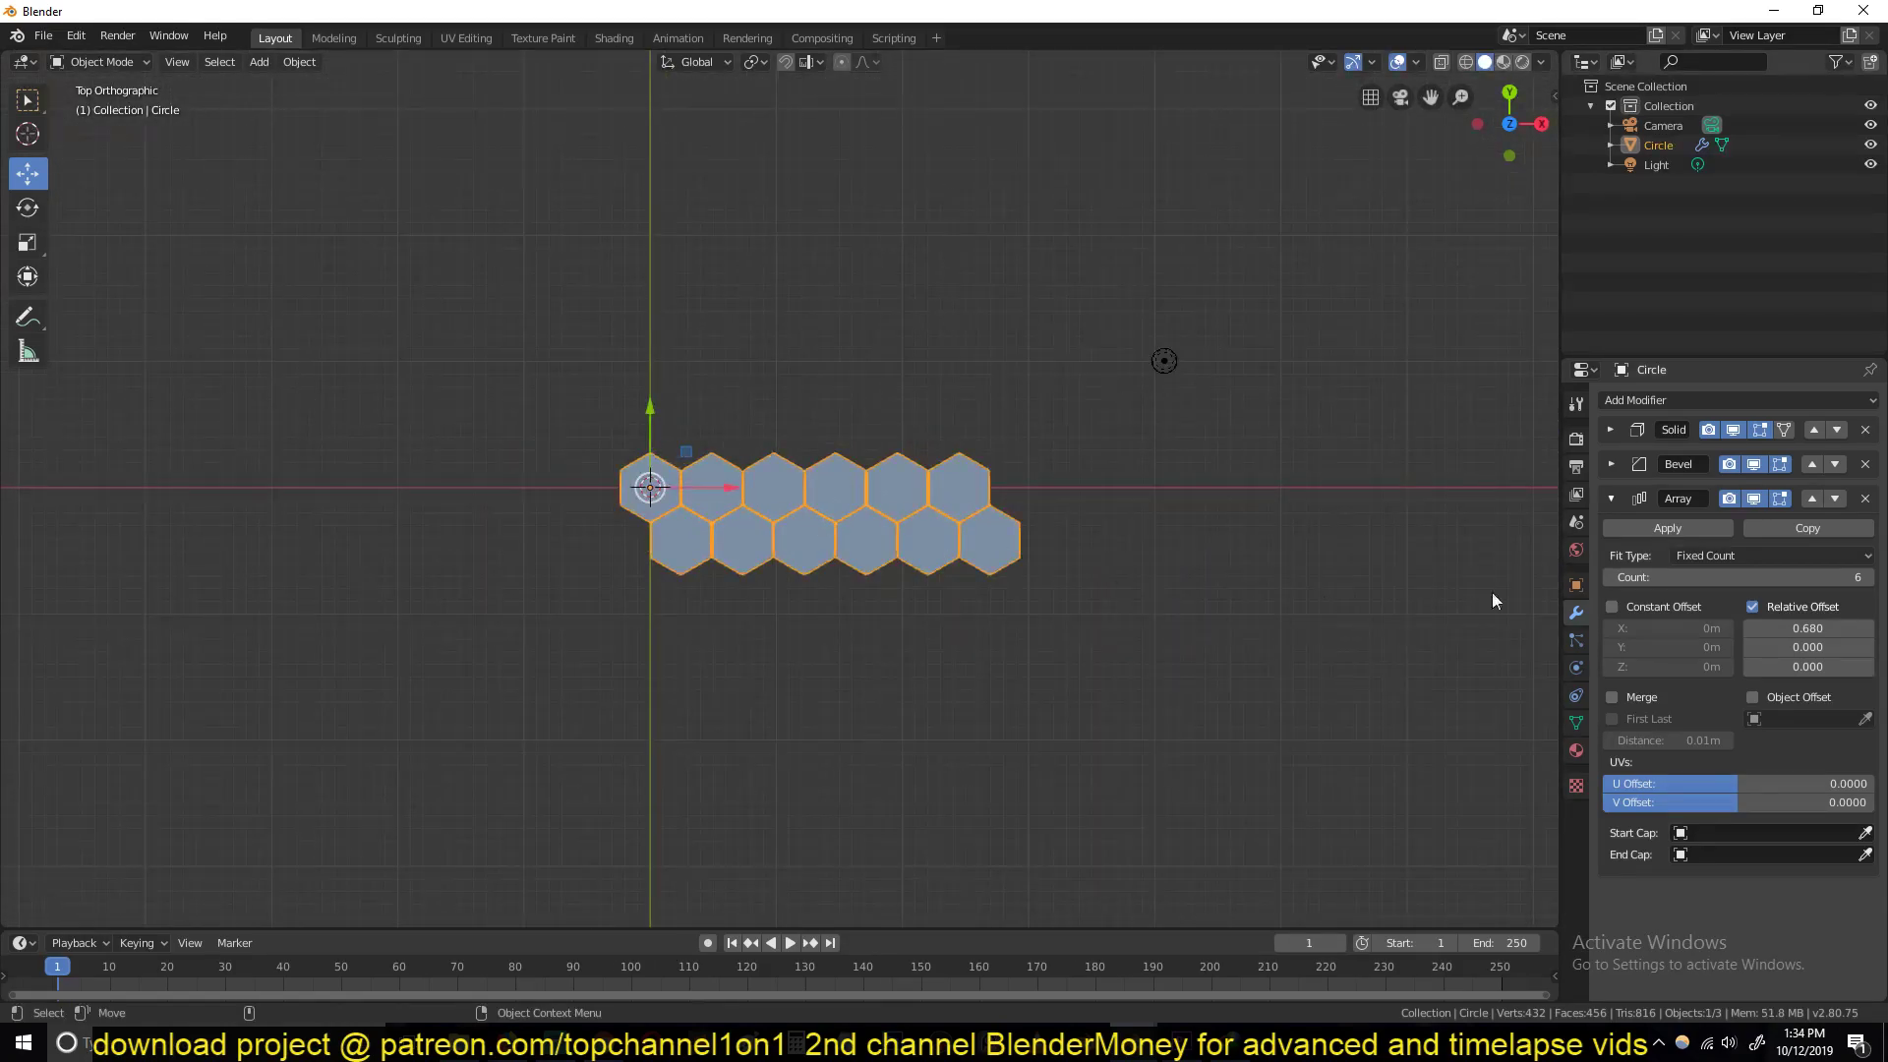
Step: Duplicate the Array modifier and set the second one to X 0, Y 0.88
click(1782, 531)
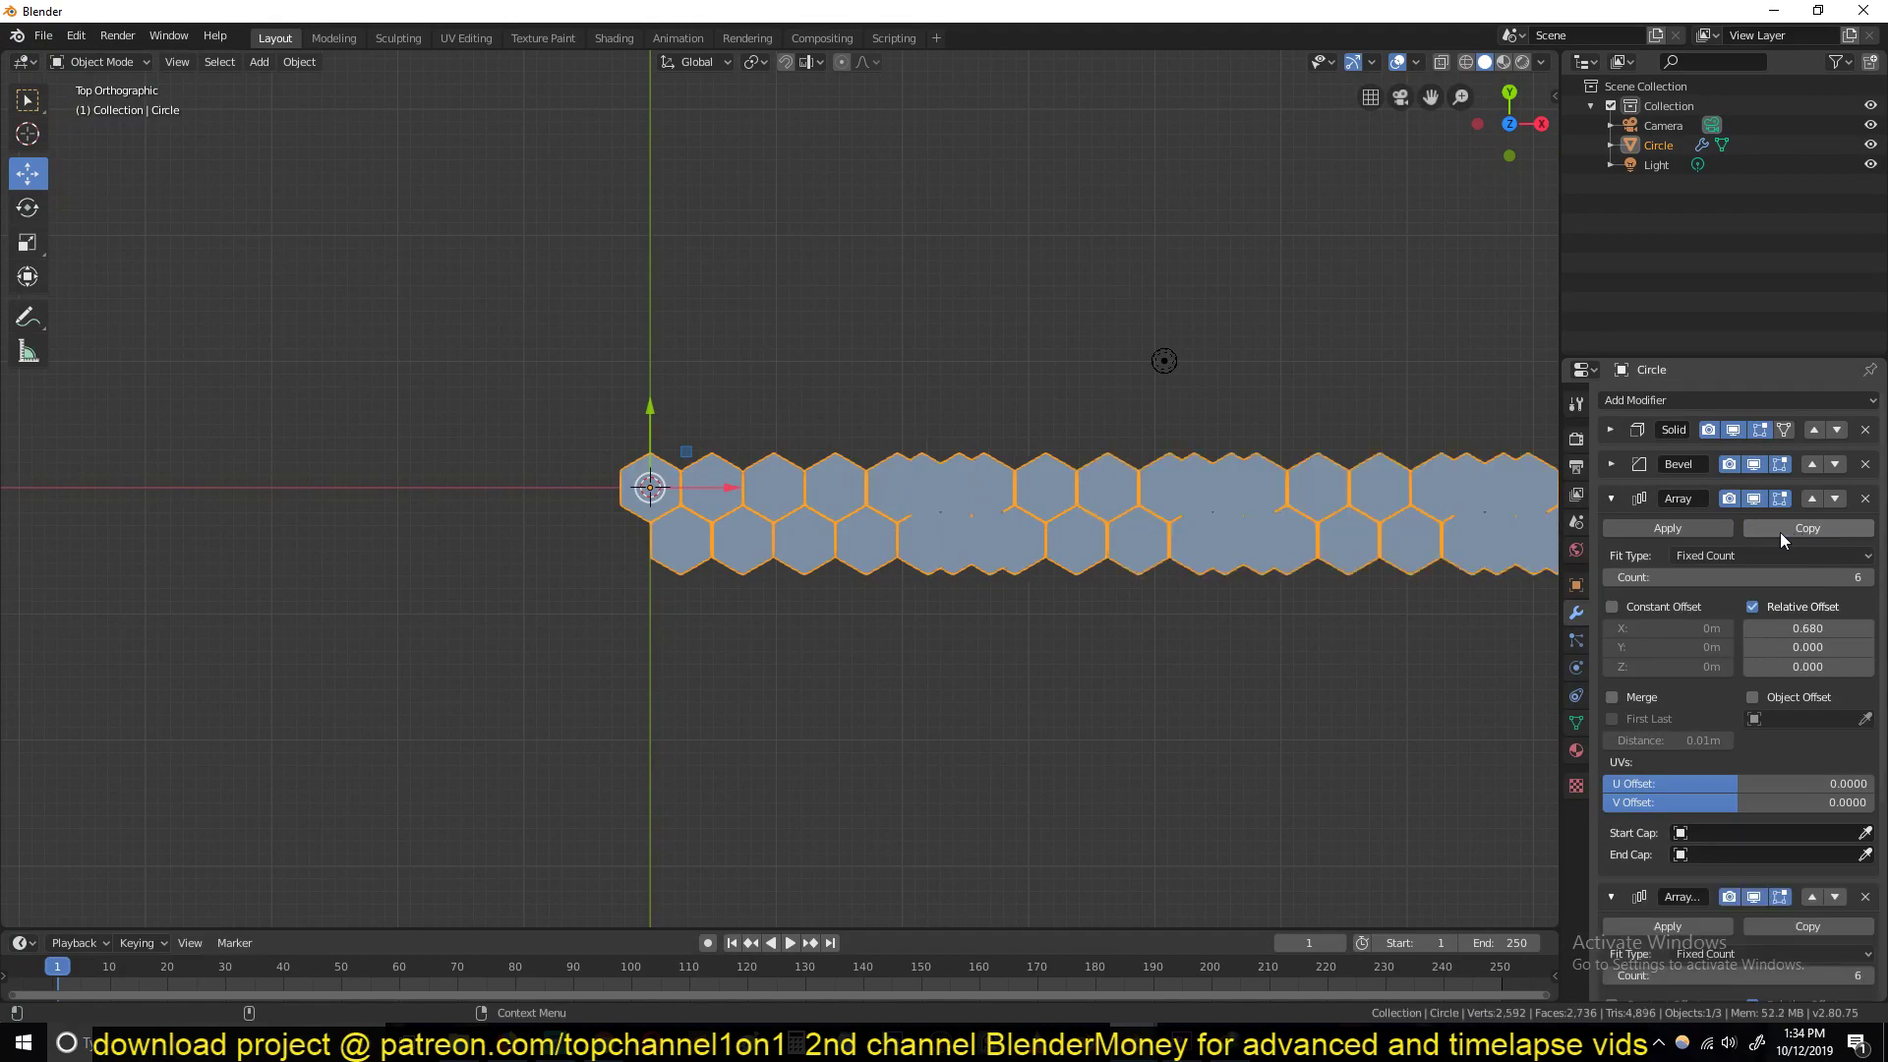
click(1610, 500)
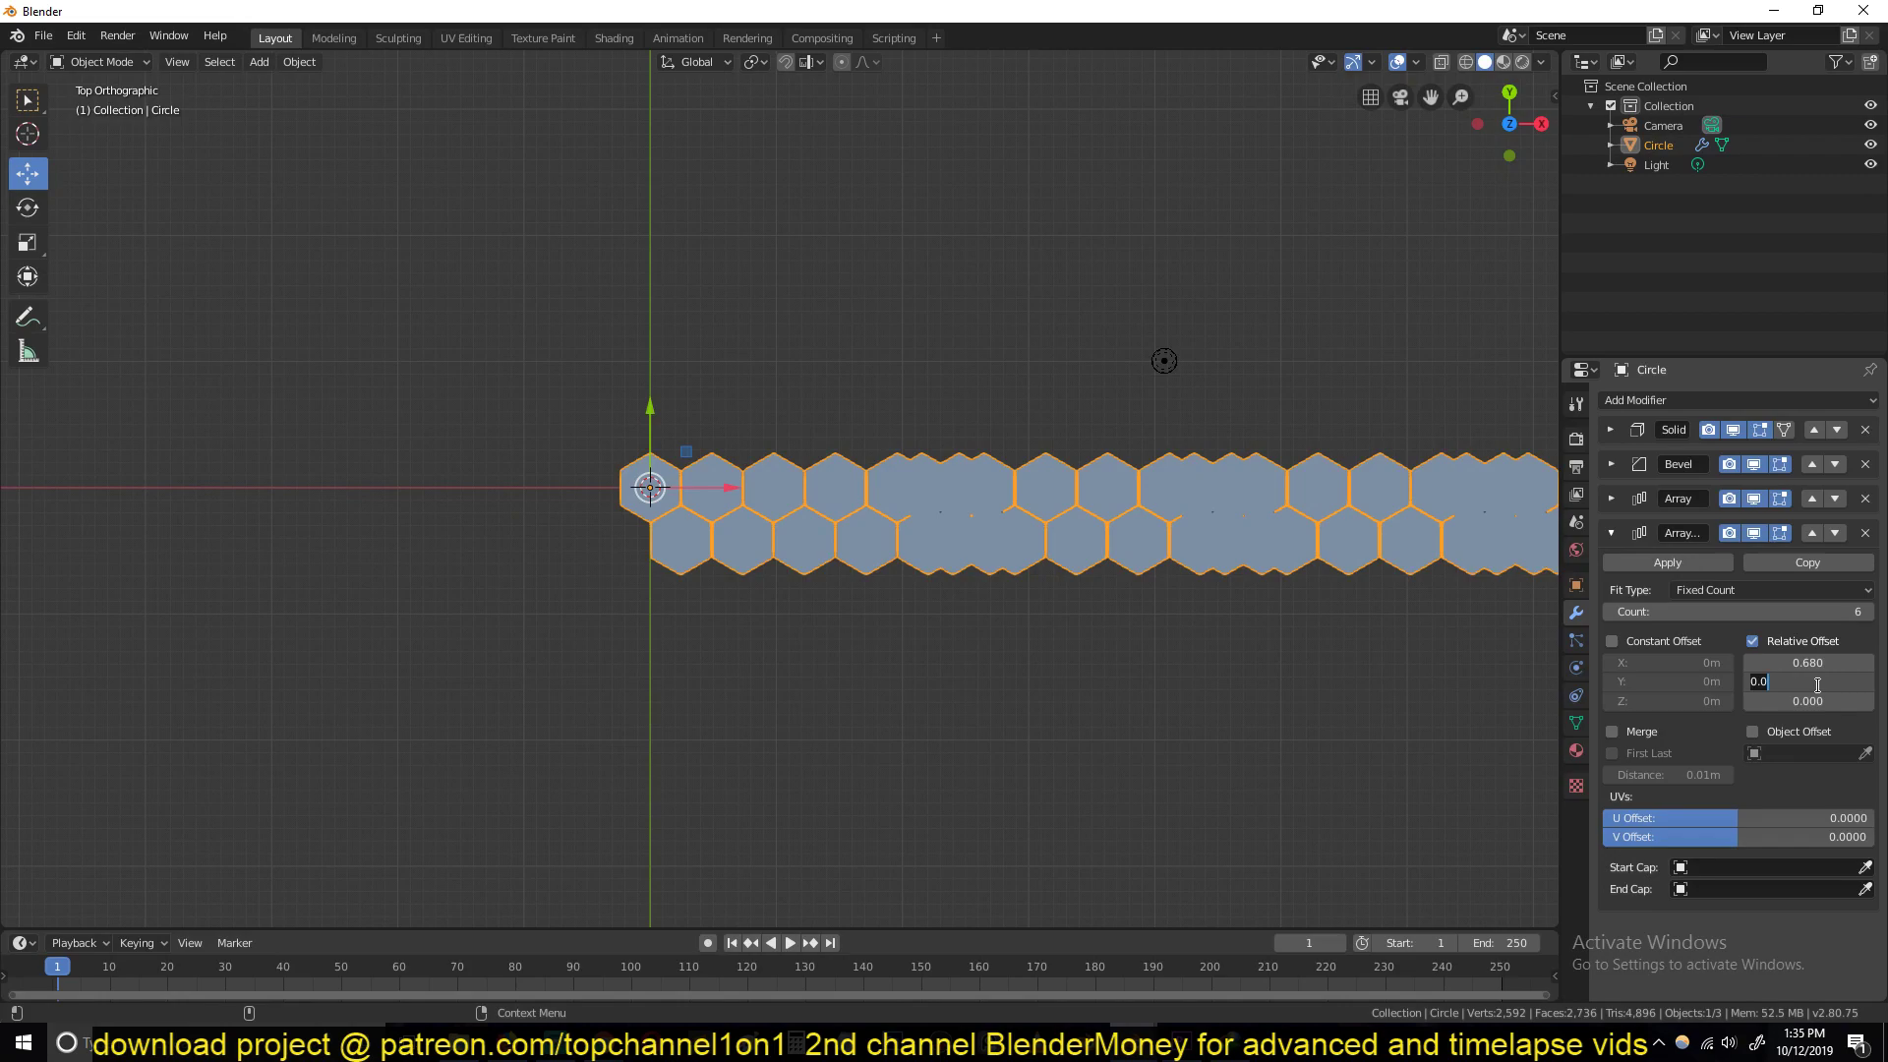
key(Return)
click(1756, 641)
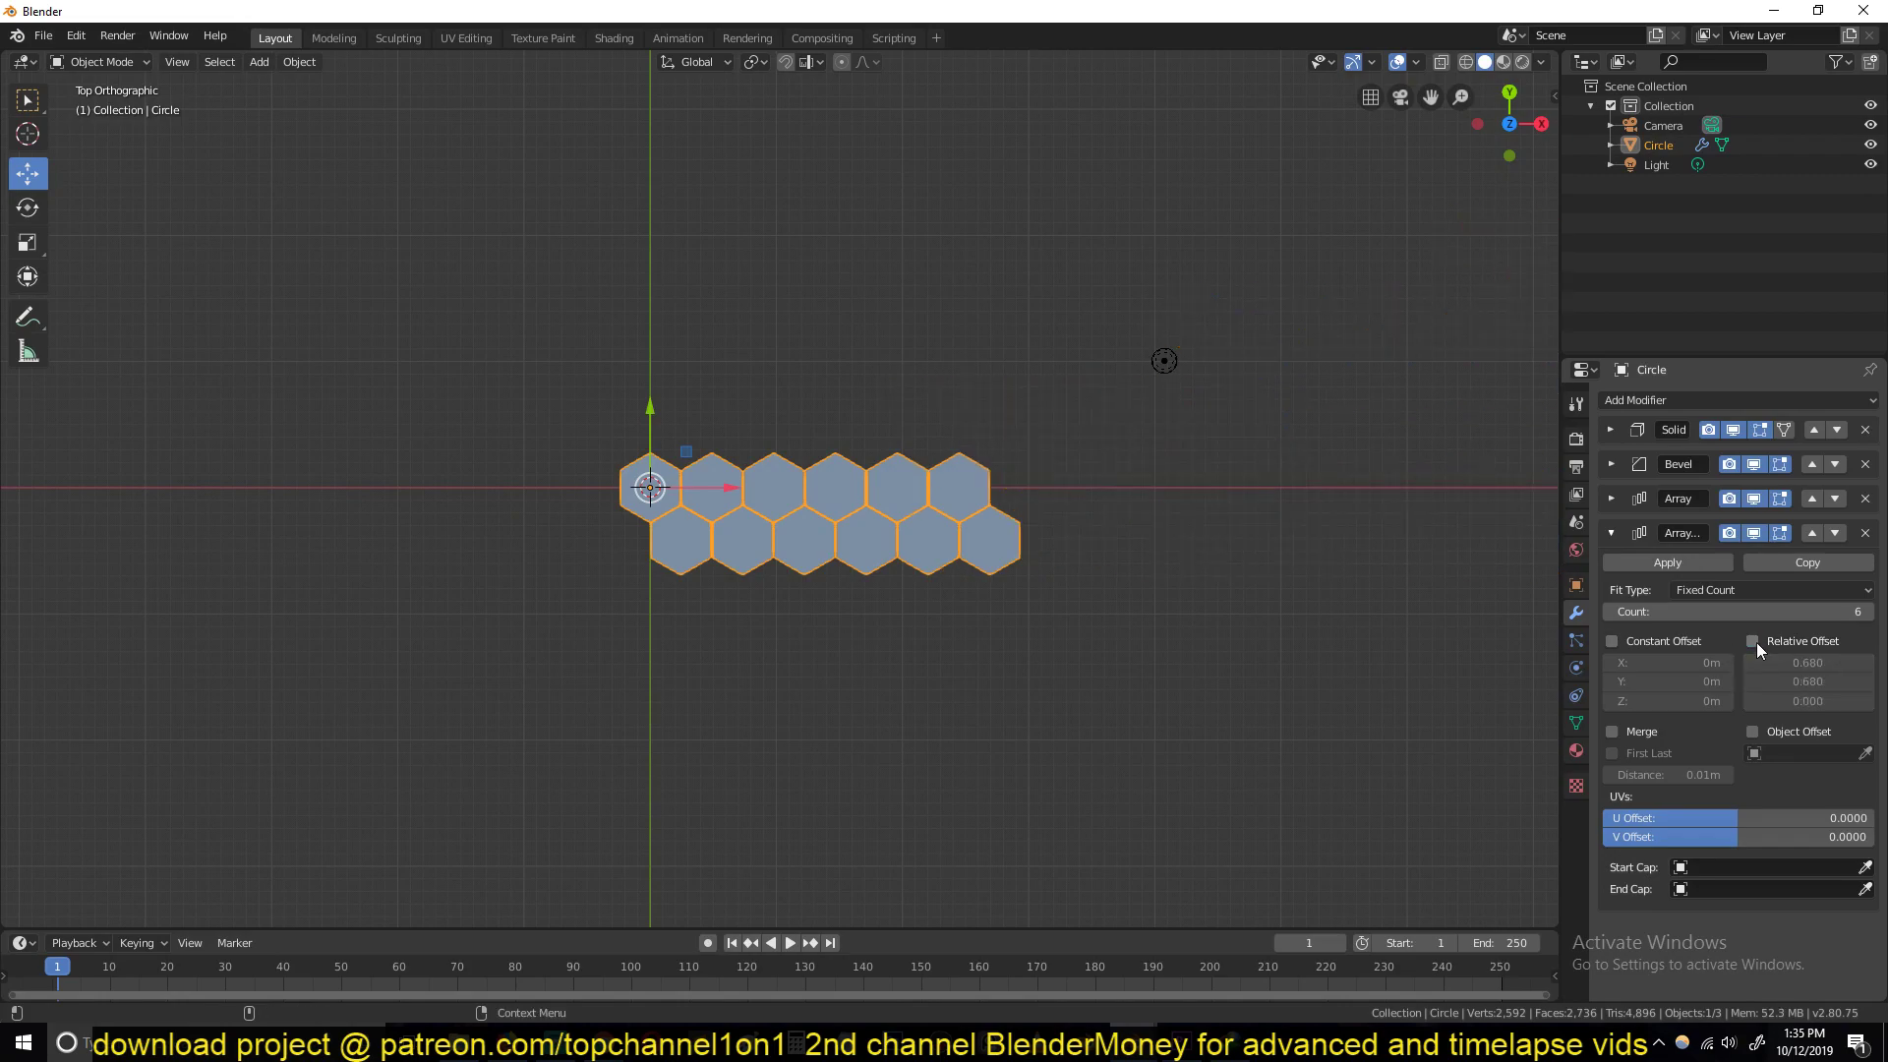
click(1756, 641)
click(1805, 664)
key(Return)
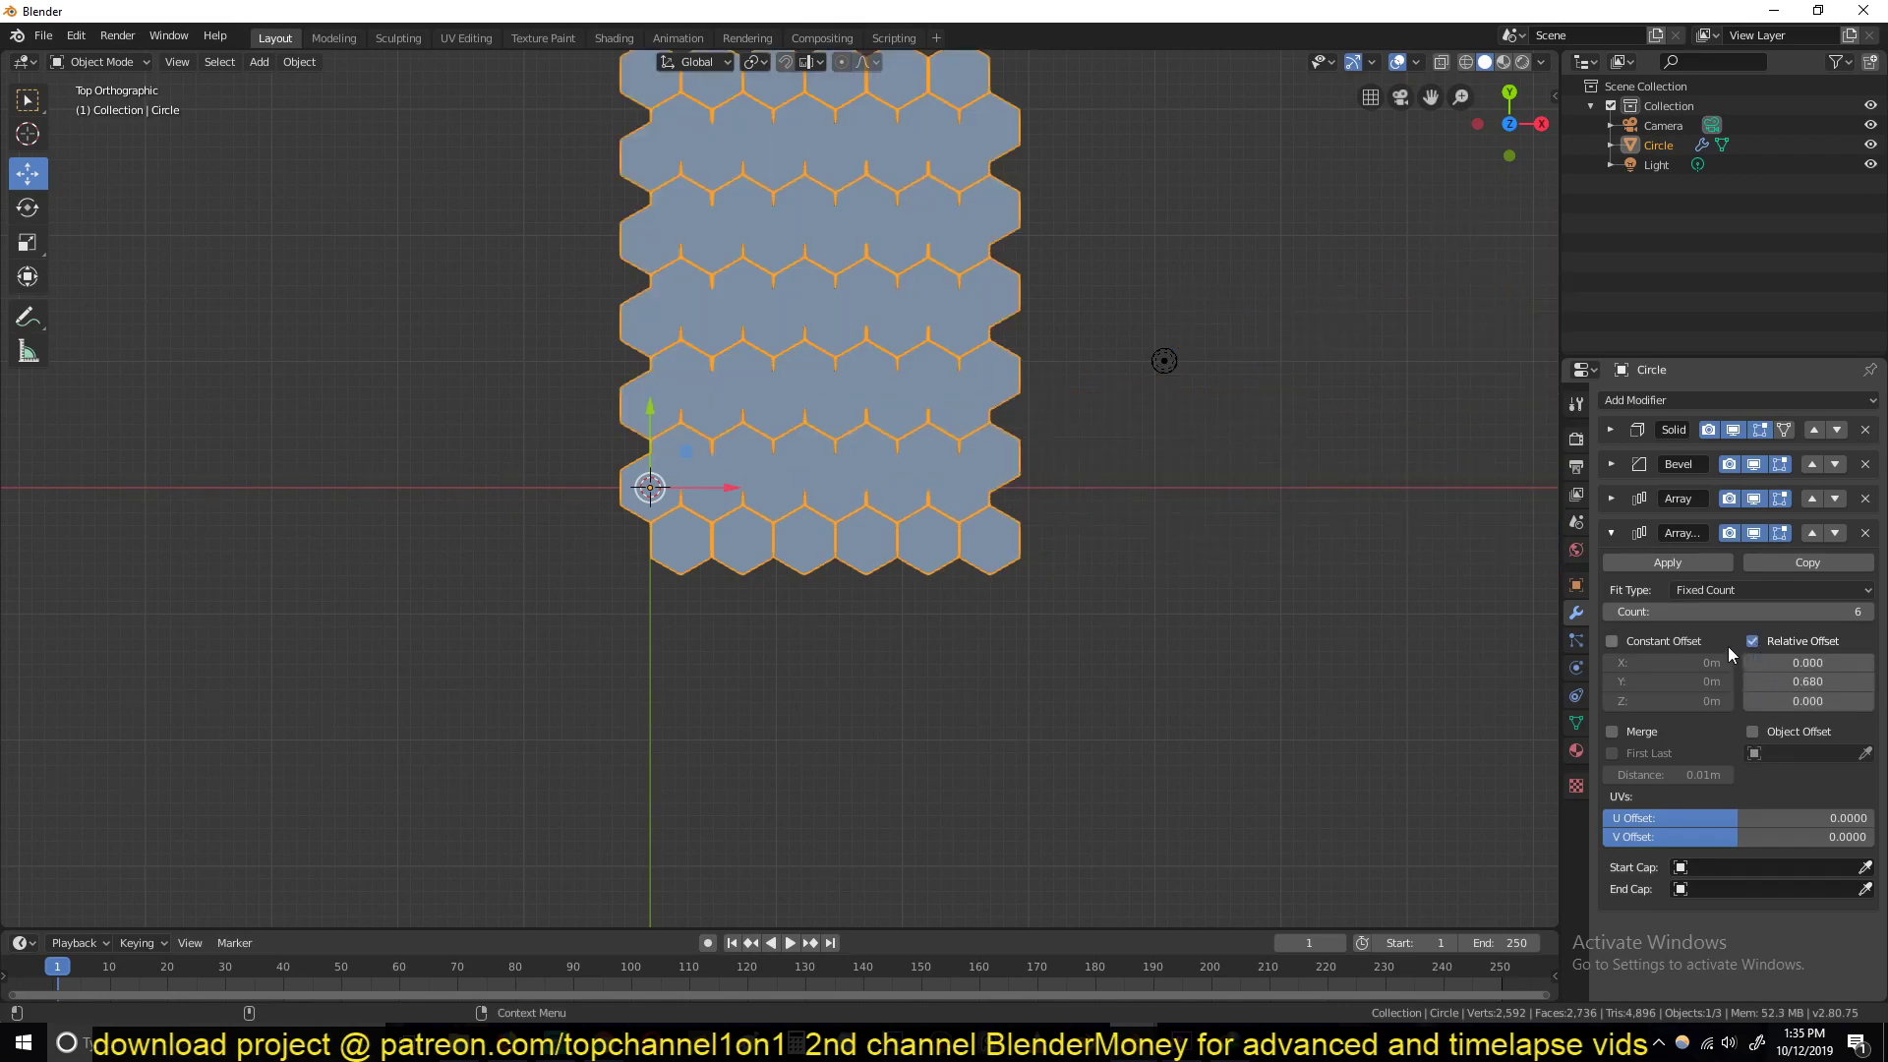
scroll(1106, 515, up, 8)
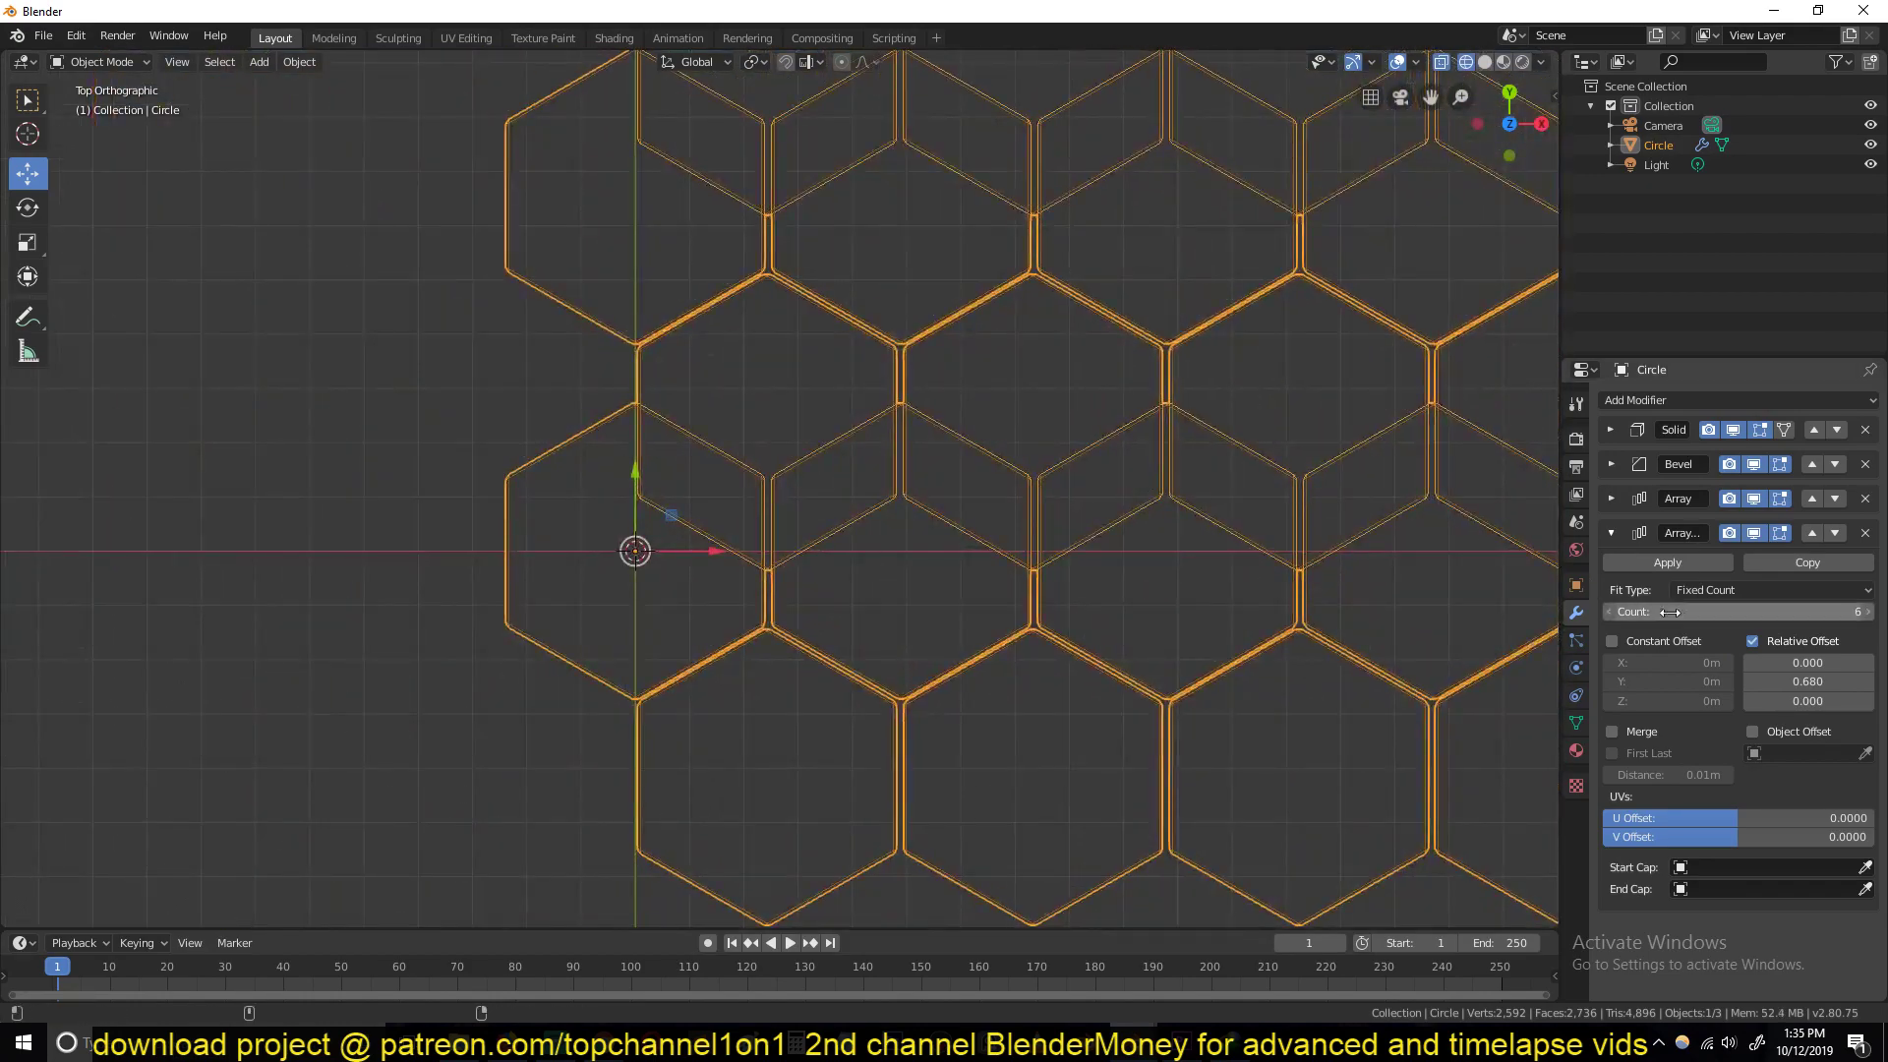
drag(1807, 681, 1857, 682)
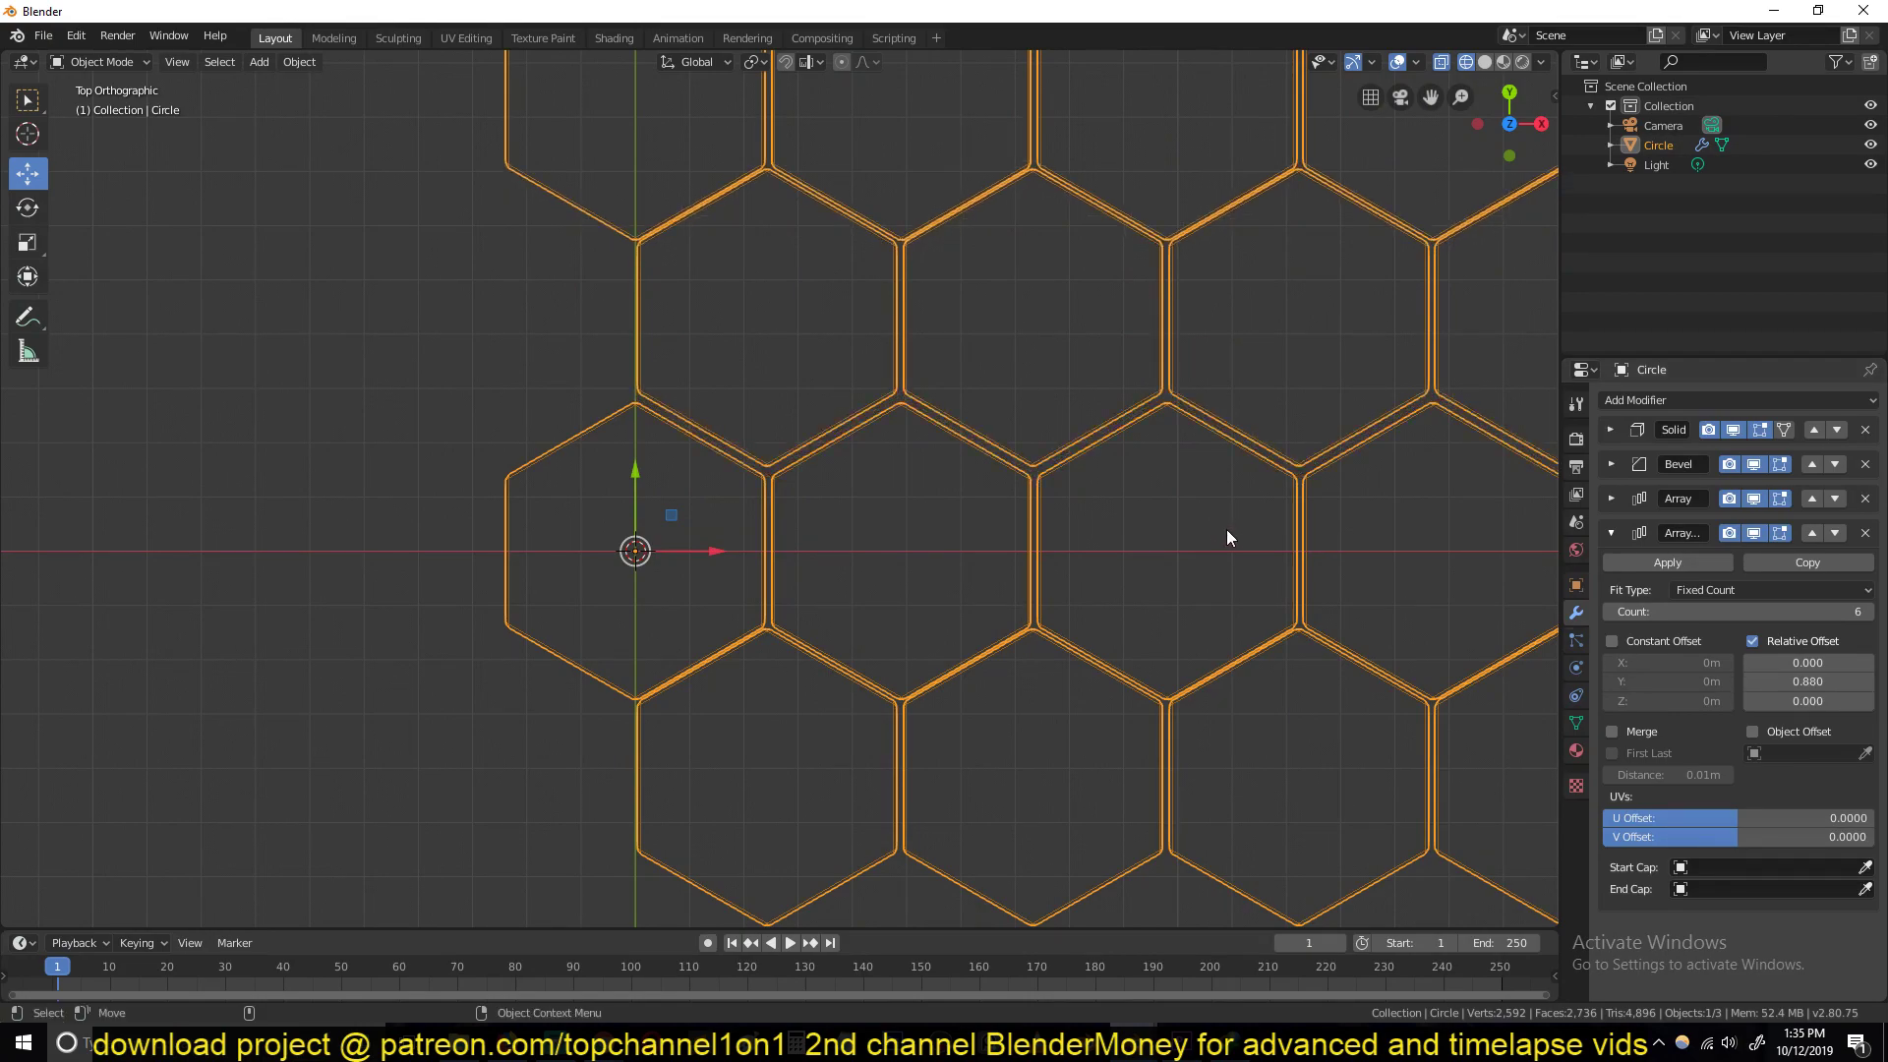
Step: Set the second Array's count to 13 rows of tiles
key(z)
click(1349, 523)
scroll(1349, 523, down, 5)
middle_drag(1349, 523, 1141, 369)
scroll(1180, 452, down, 5)
key(alt+a)
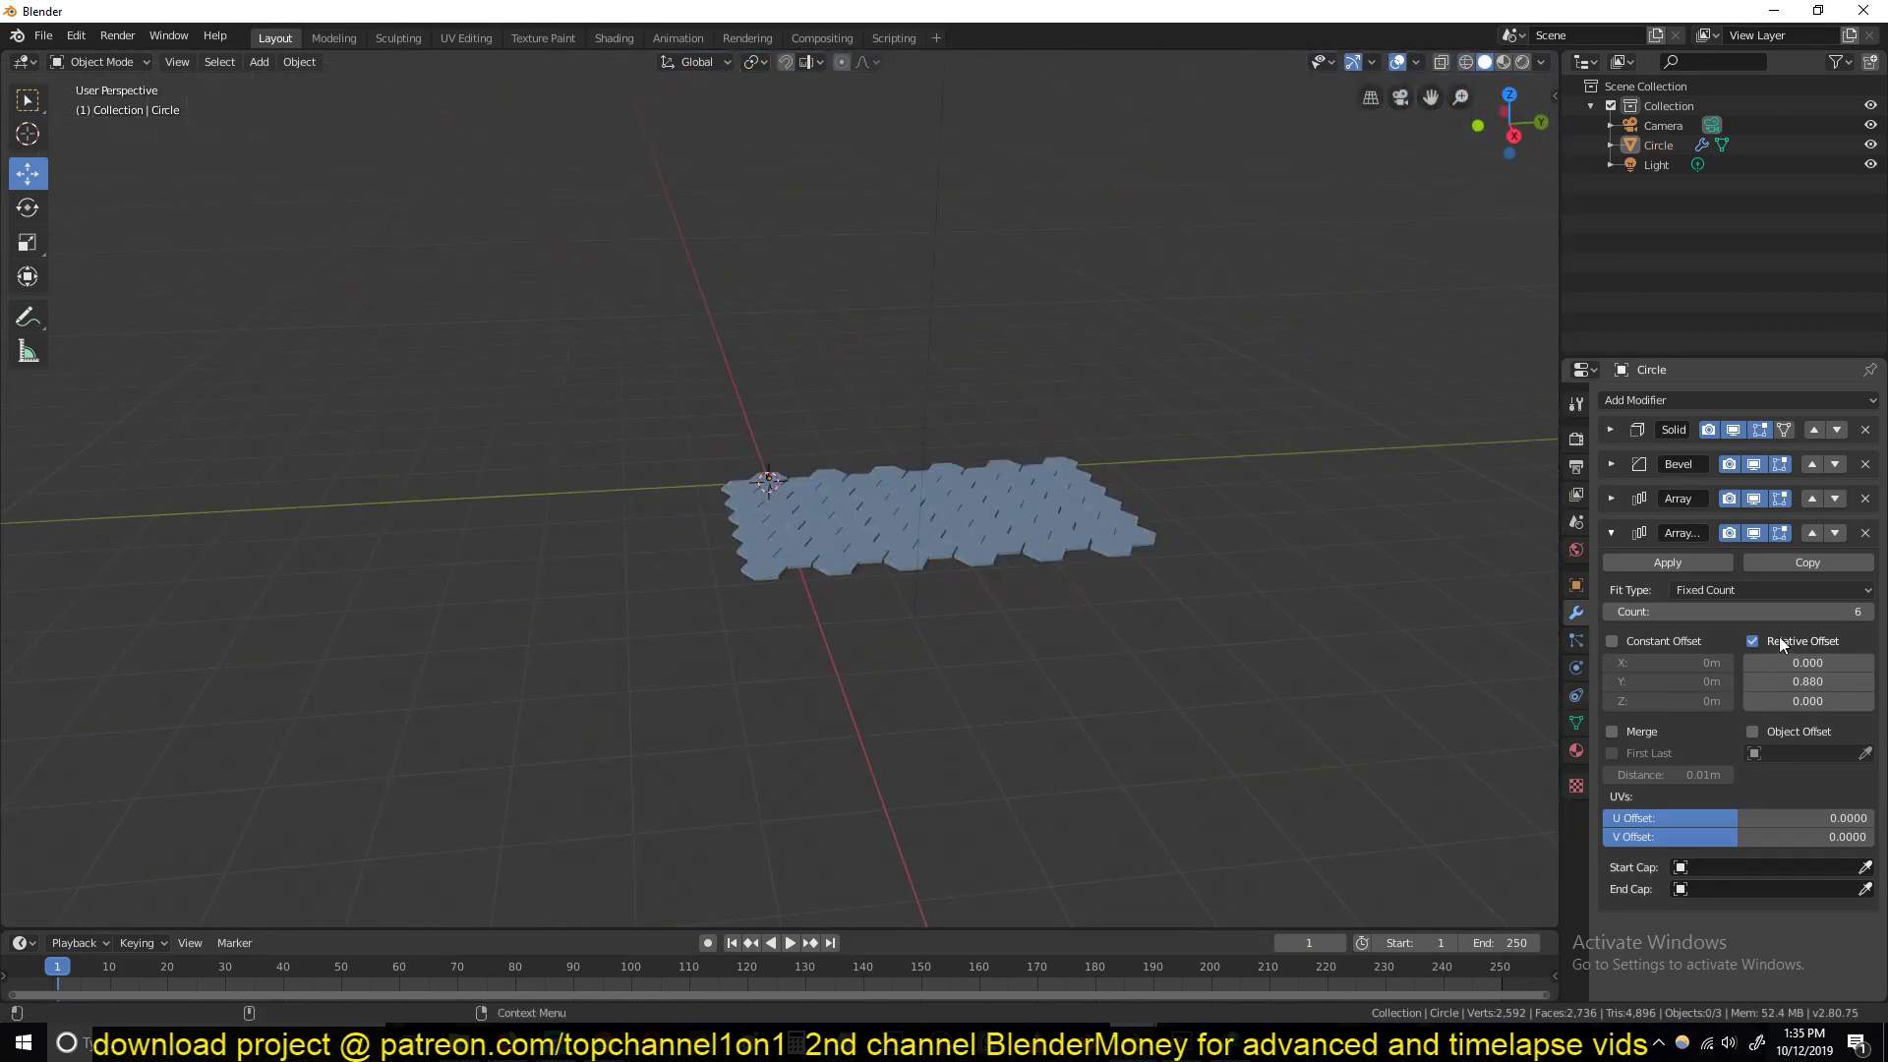
triple_click(1868, 613)
triple_click(1869, 613)
click(1868, 612)
middle_drag(866, 418, 688, 616)
scroll(970, 505, up, 5)
Step: Check the tile sheet from front and top, keeping row spacing at 0.88
key(KP_1)
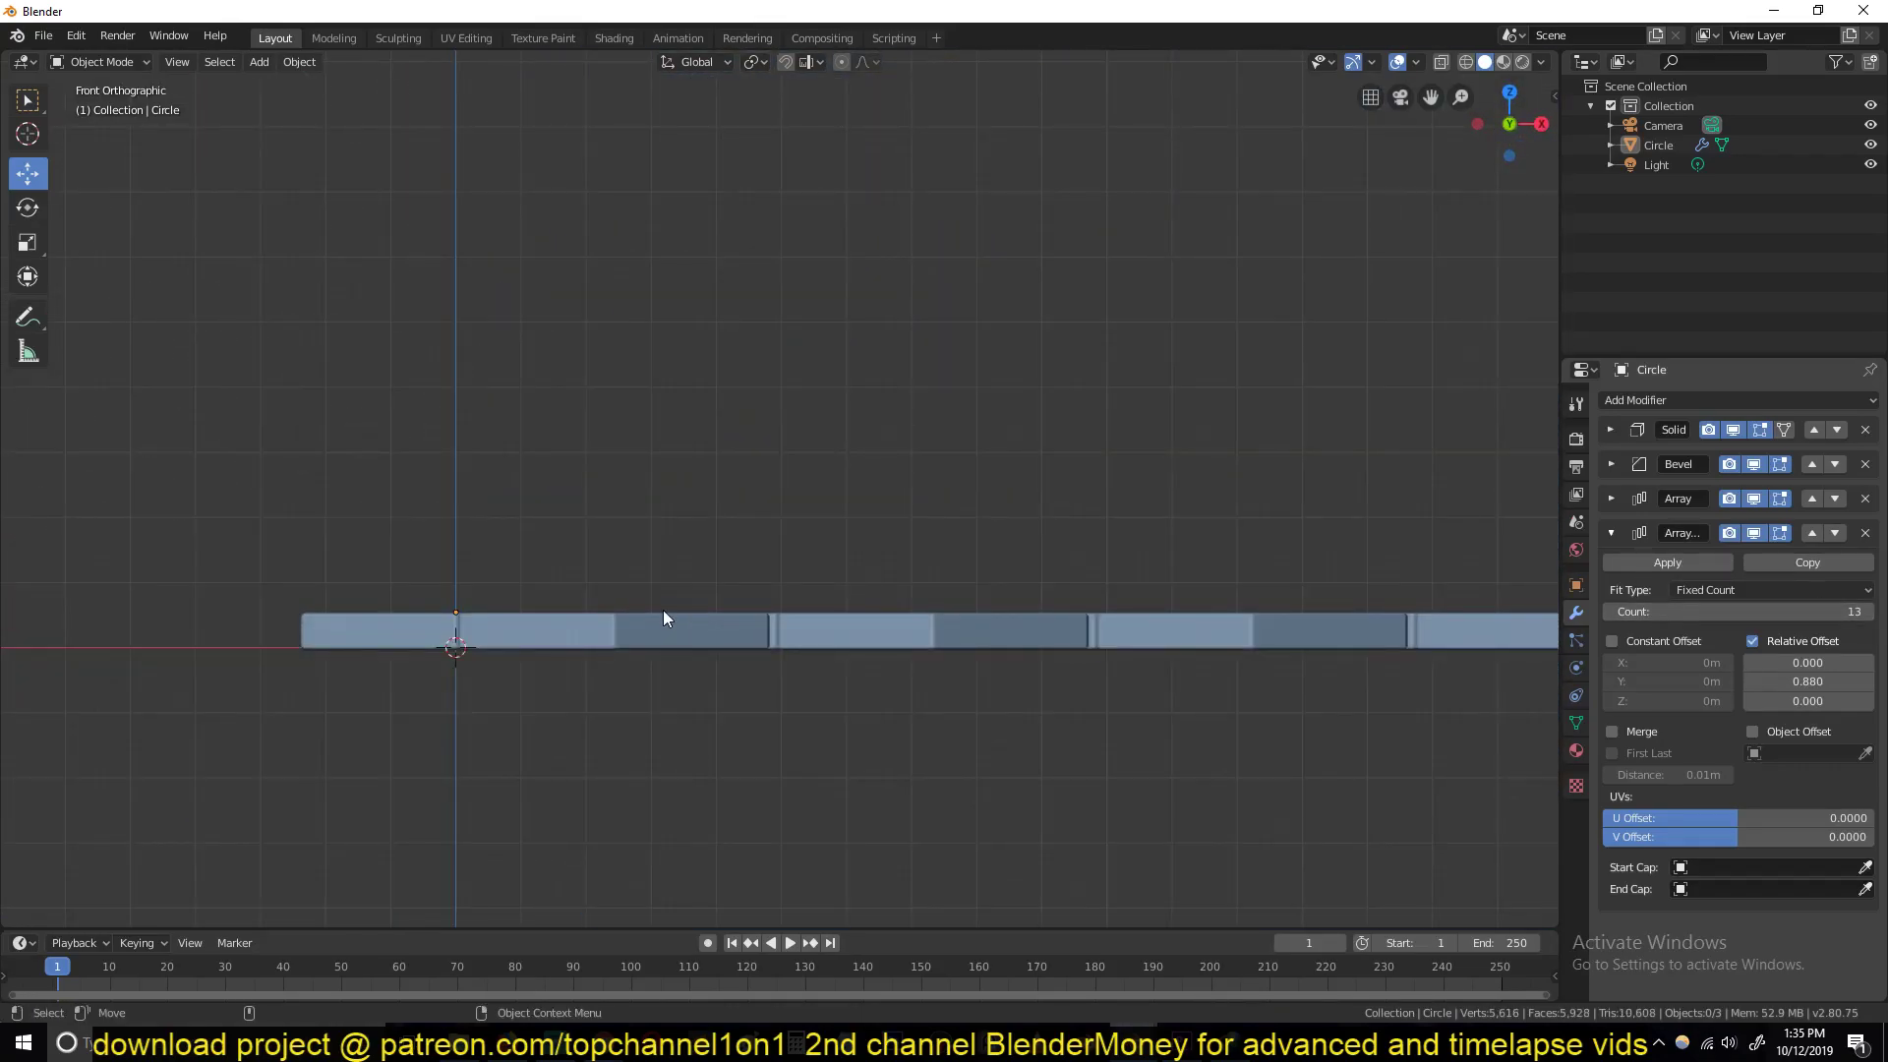
key(KP_7)
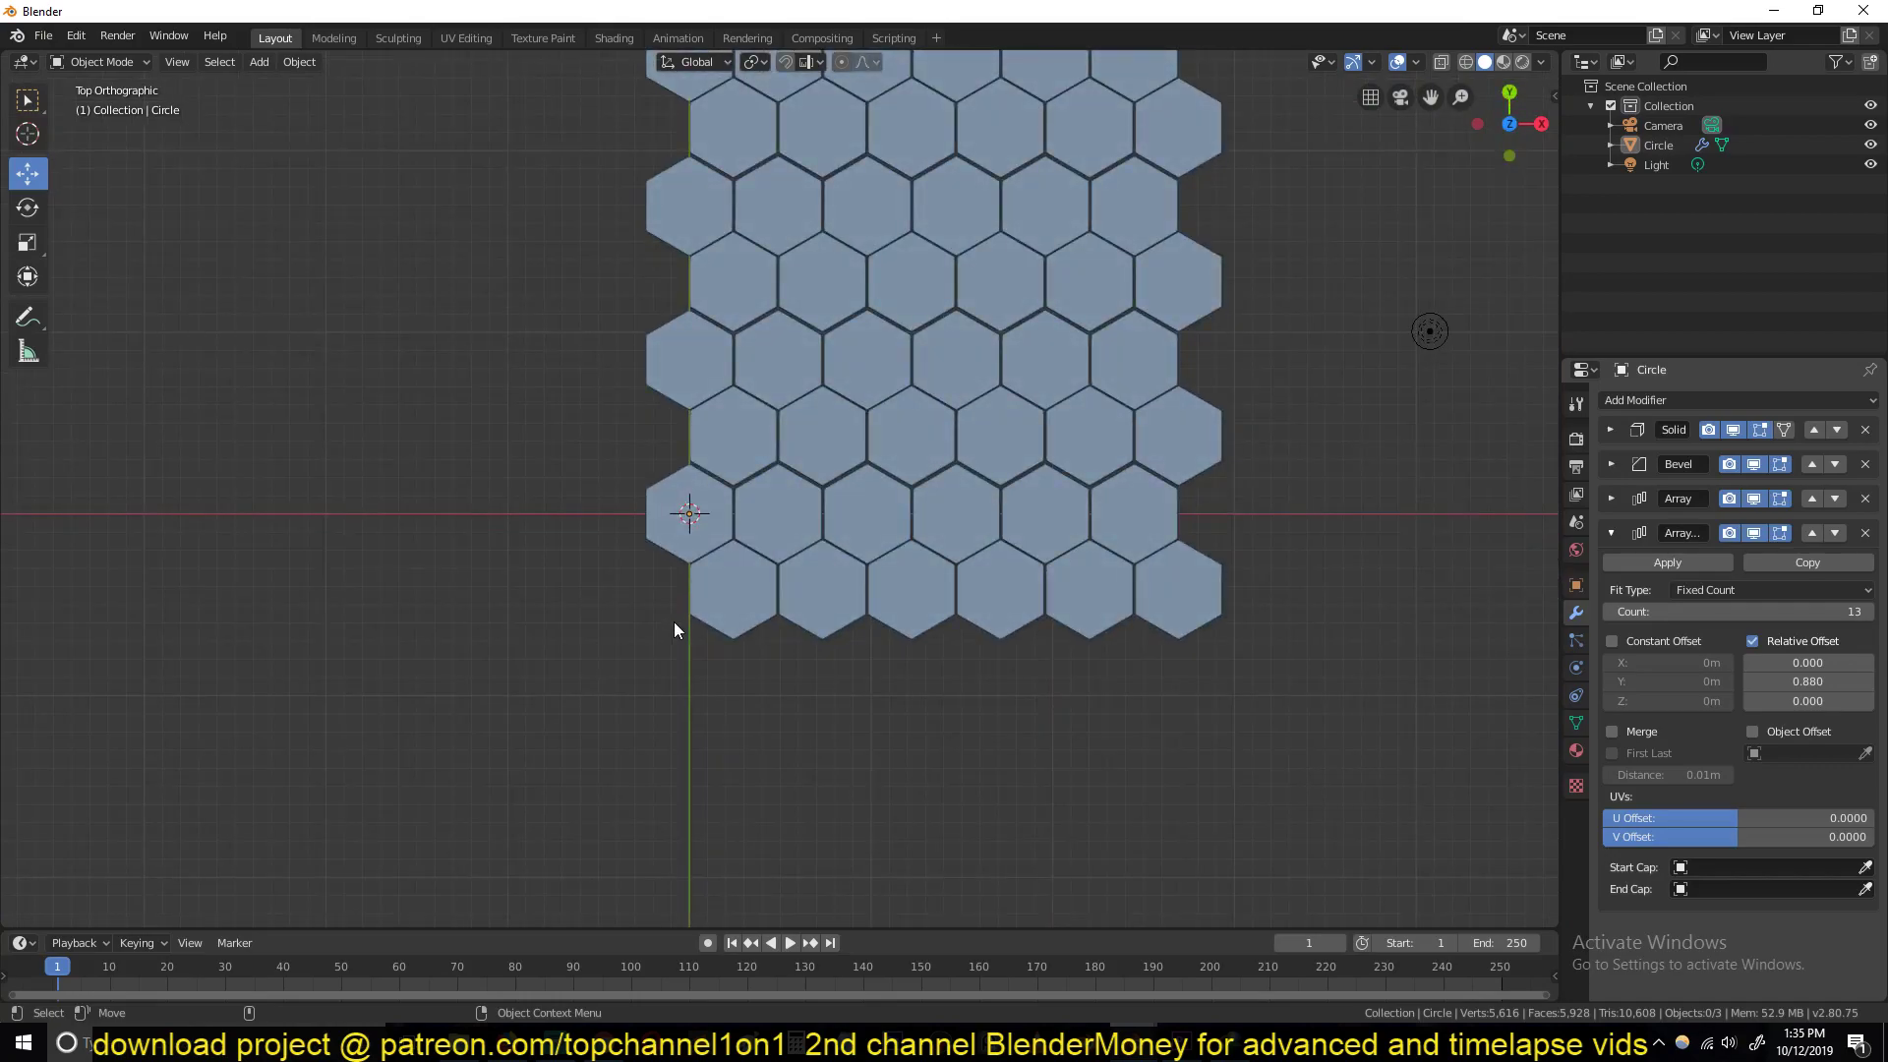
scroll(674, 623, up, 6)
click(1318, 715)
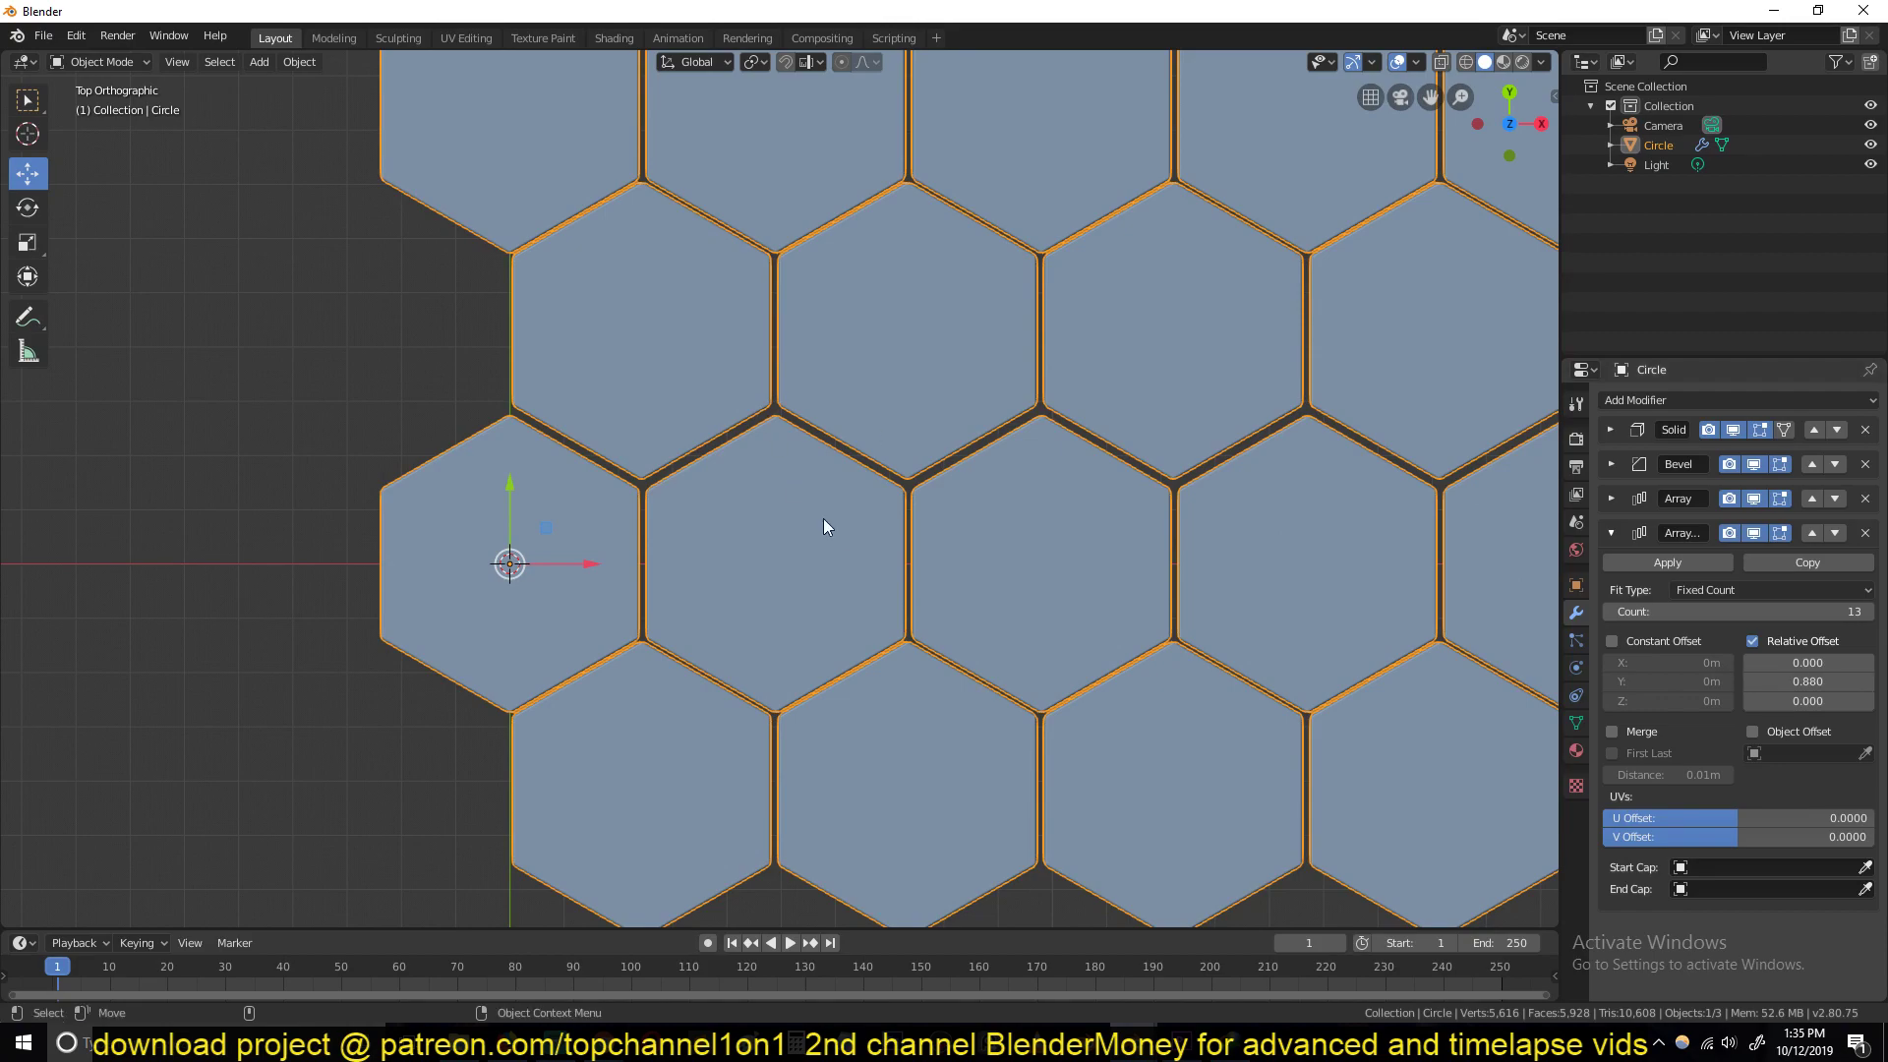
scroll(826, 527, down, 3)
scroll(859, 545, up, 8)
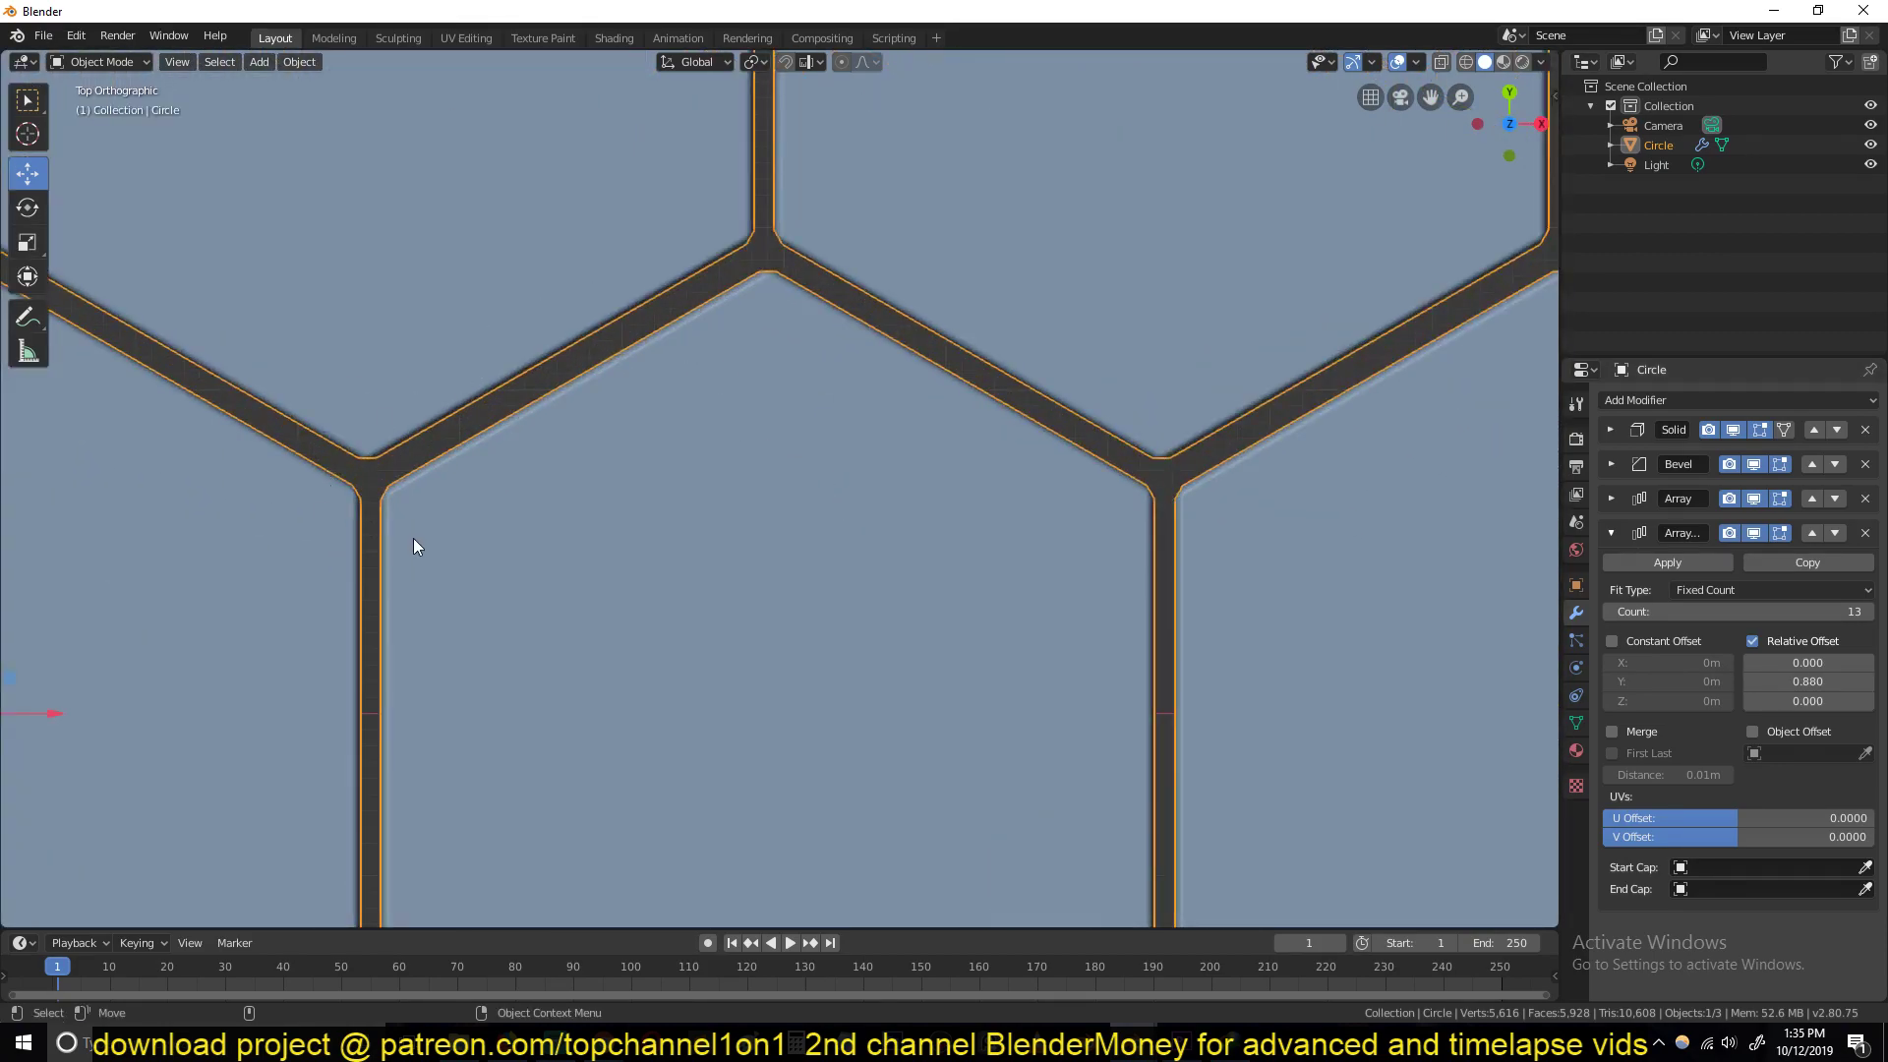
scroll(652, 570, down, 2)
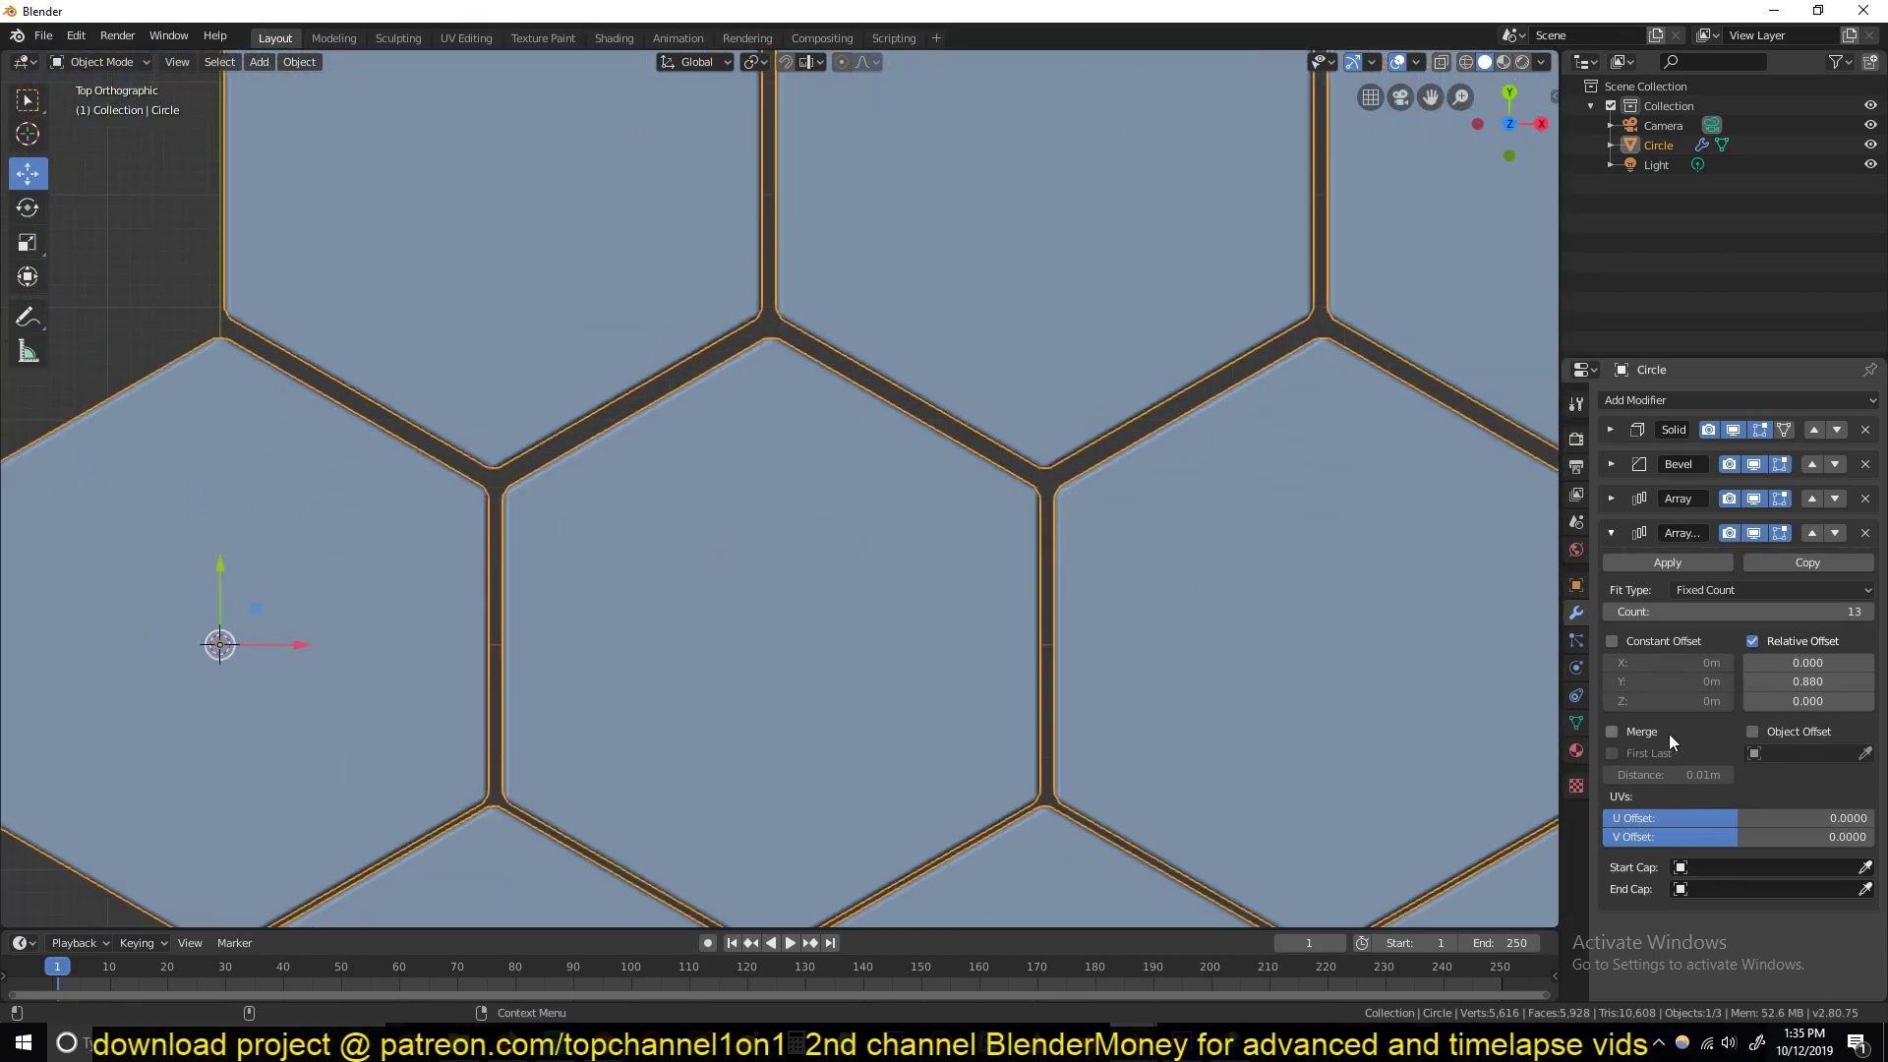
drag(1807, 681, 1810, 682)
scroll(1355, 588, down, 5)
middle_drag(1101, 551, 1071, 606)
key(KP_7)
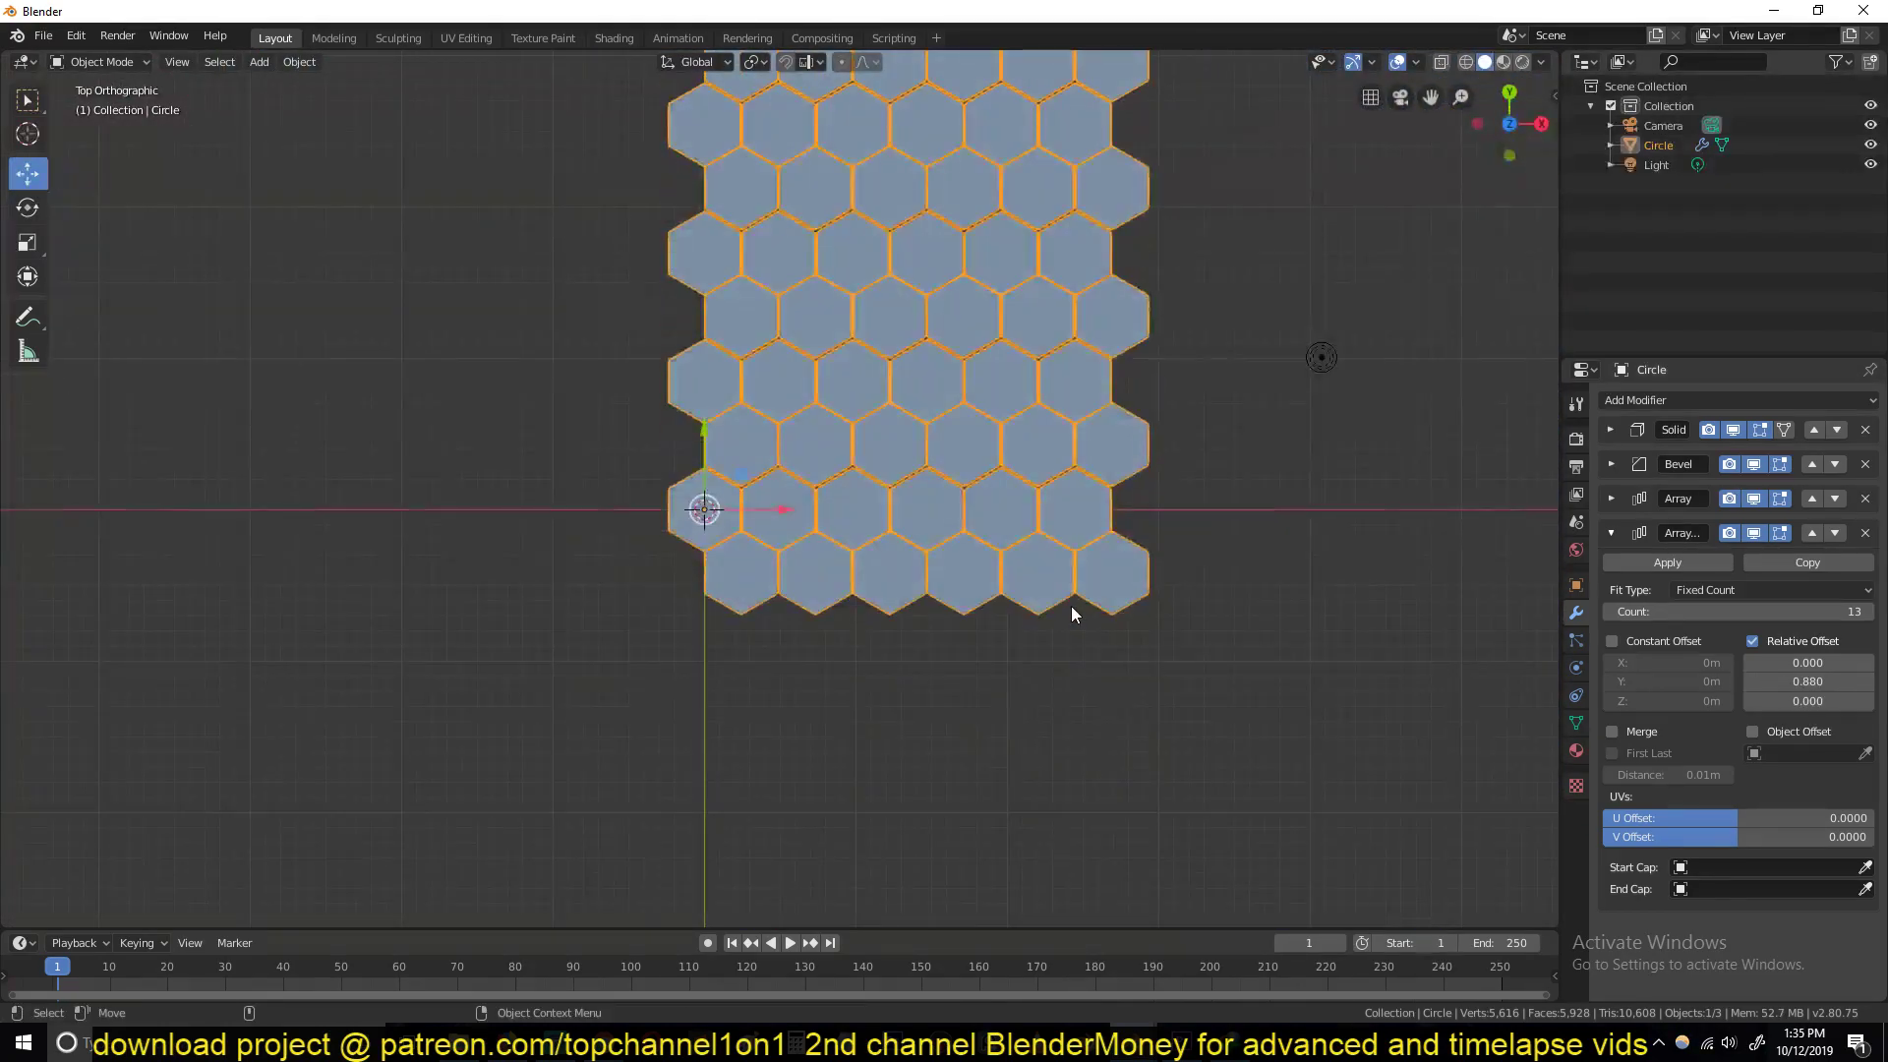
Step: Add a plane mesh, scale it up, and position it over the hexagon strip
scroll(1091, 531, down, 8)
key(alt+a)
key(shift+a)
mouse_move(752, 411)
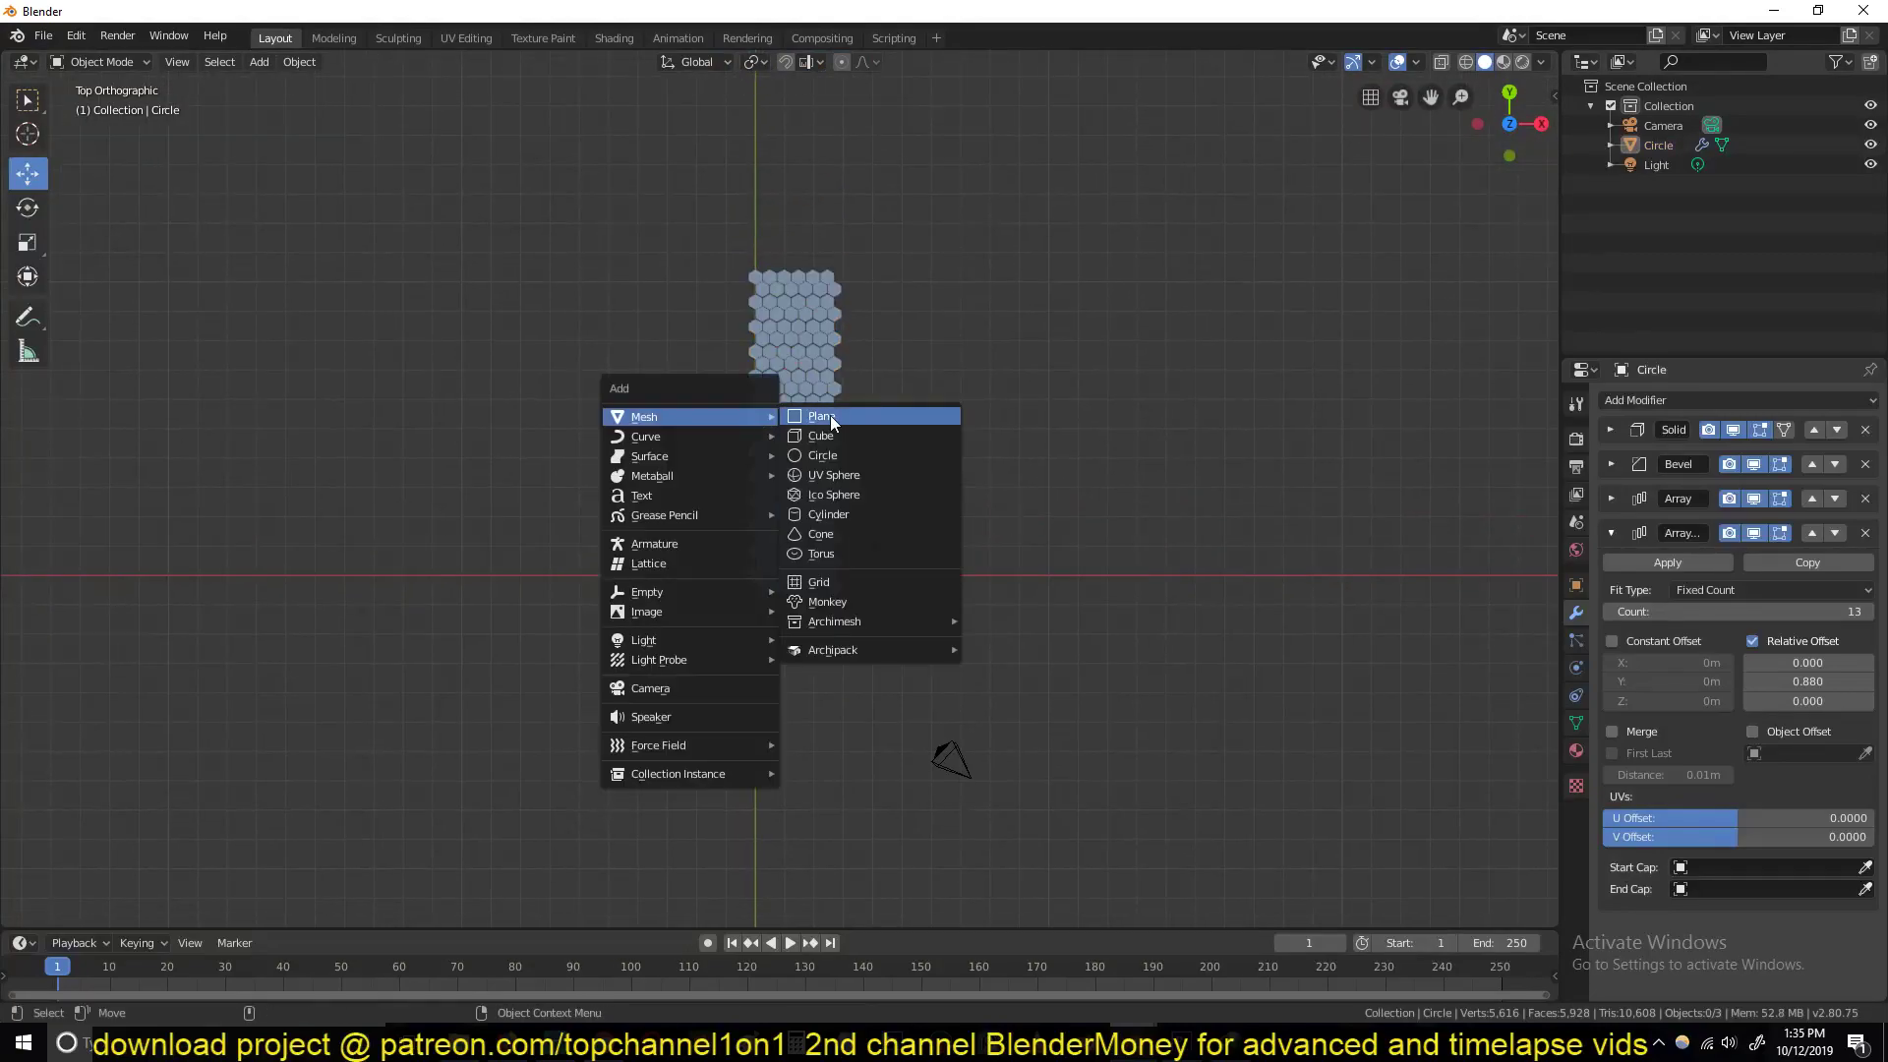
click(830, 415)
key(s)
click(978, 429)
key(g)
click(906, 444)
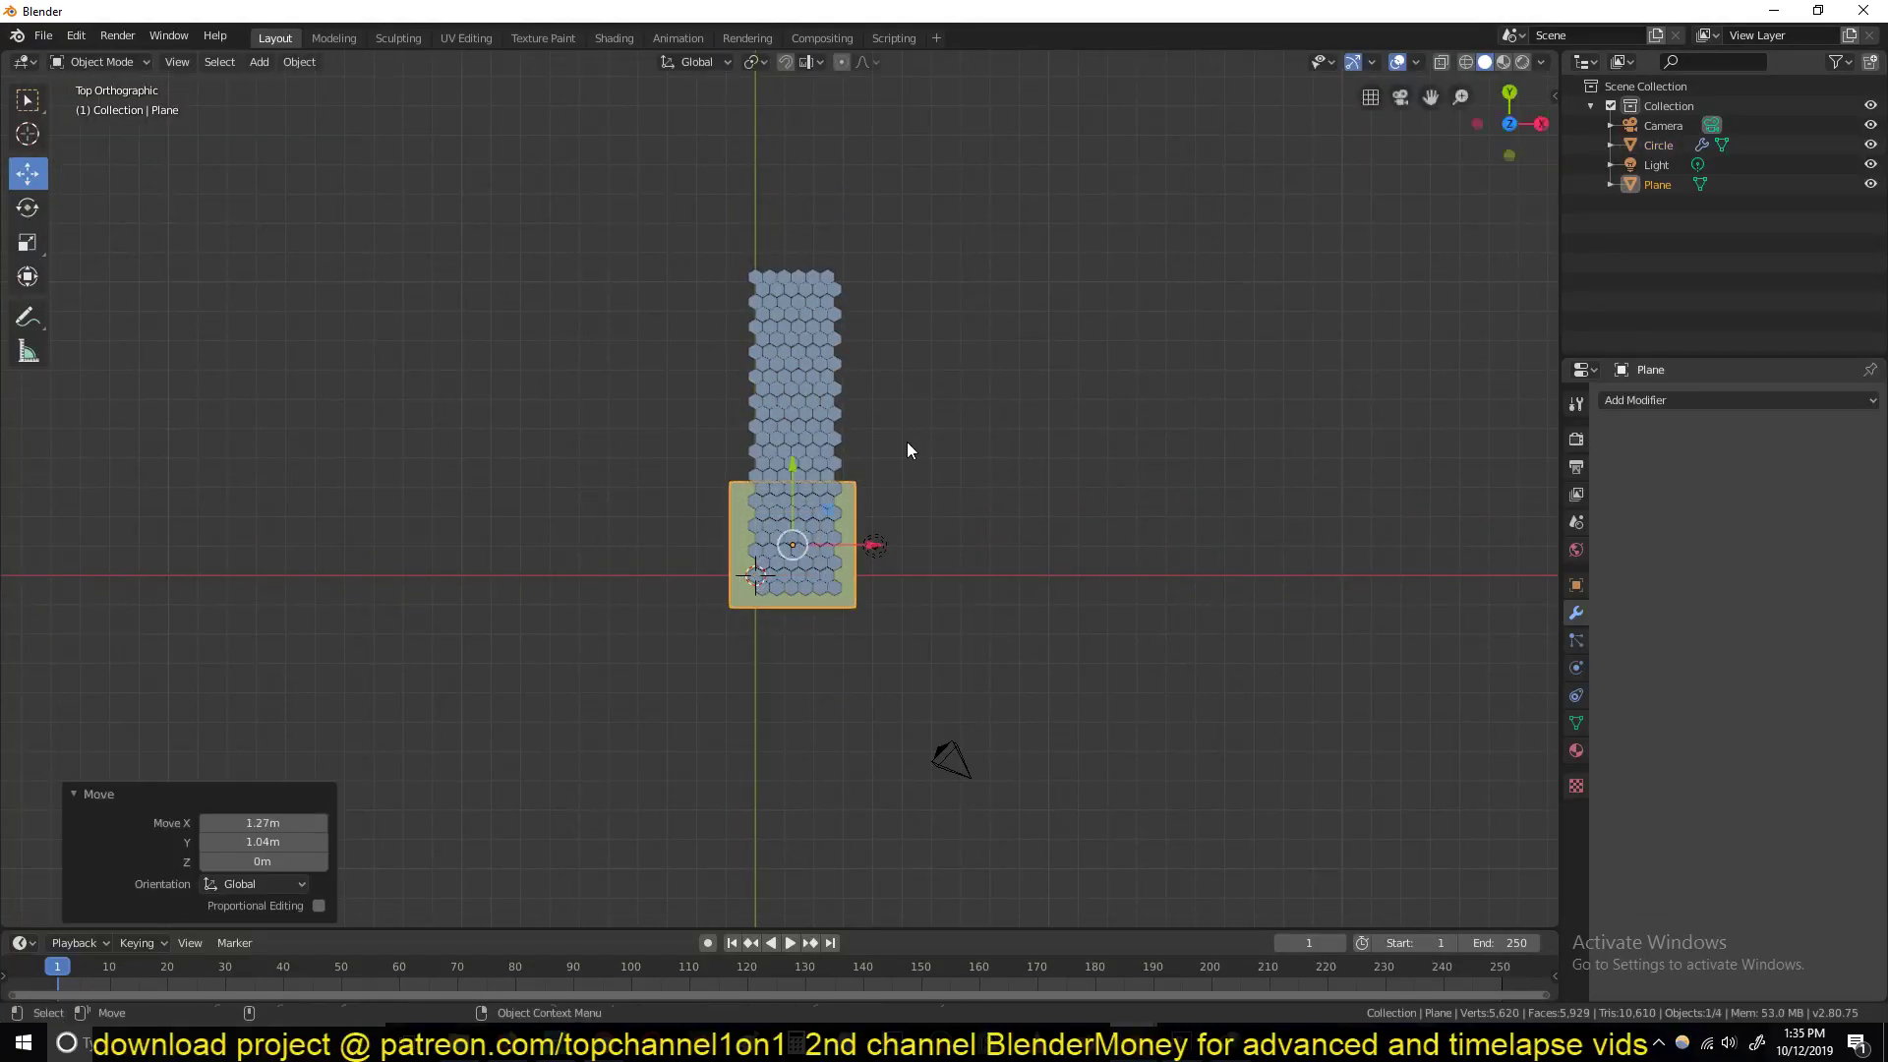
Step: In Edit Mode, stretch the plane's top edge along Y to cover the whole sheet
key(Tab)
key(g)
key(y)
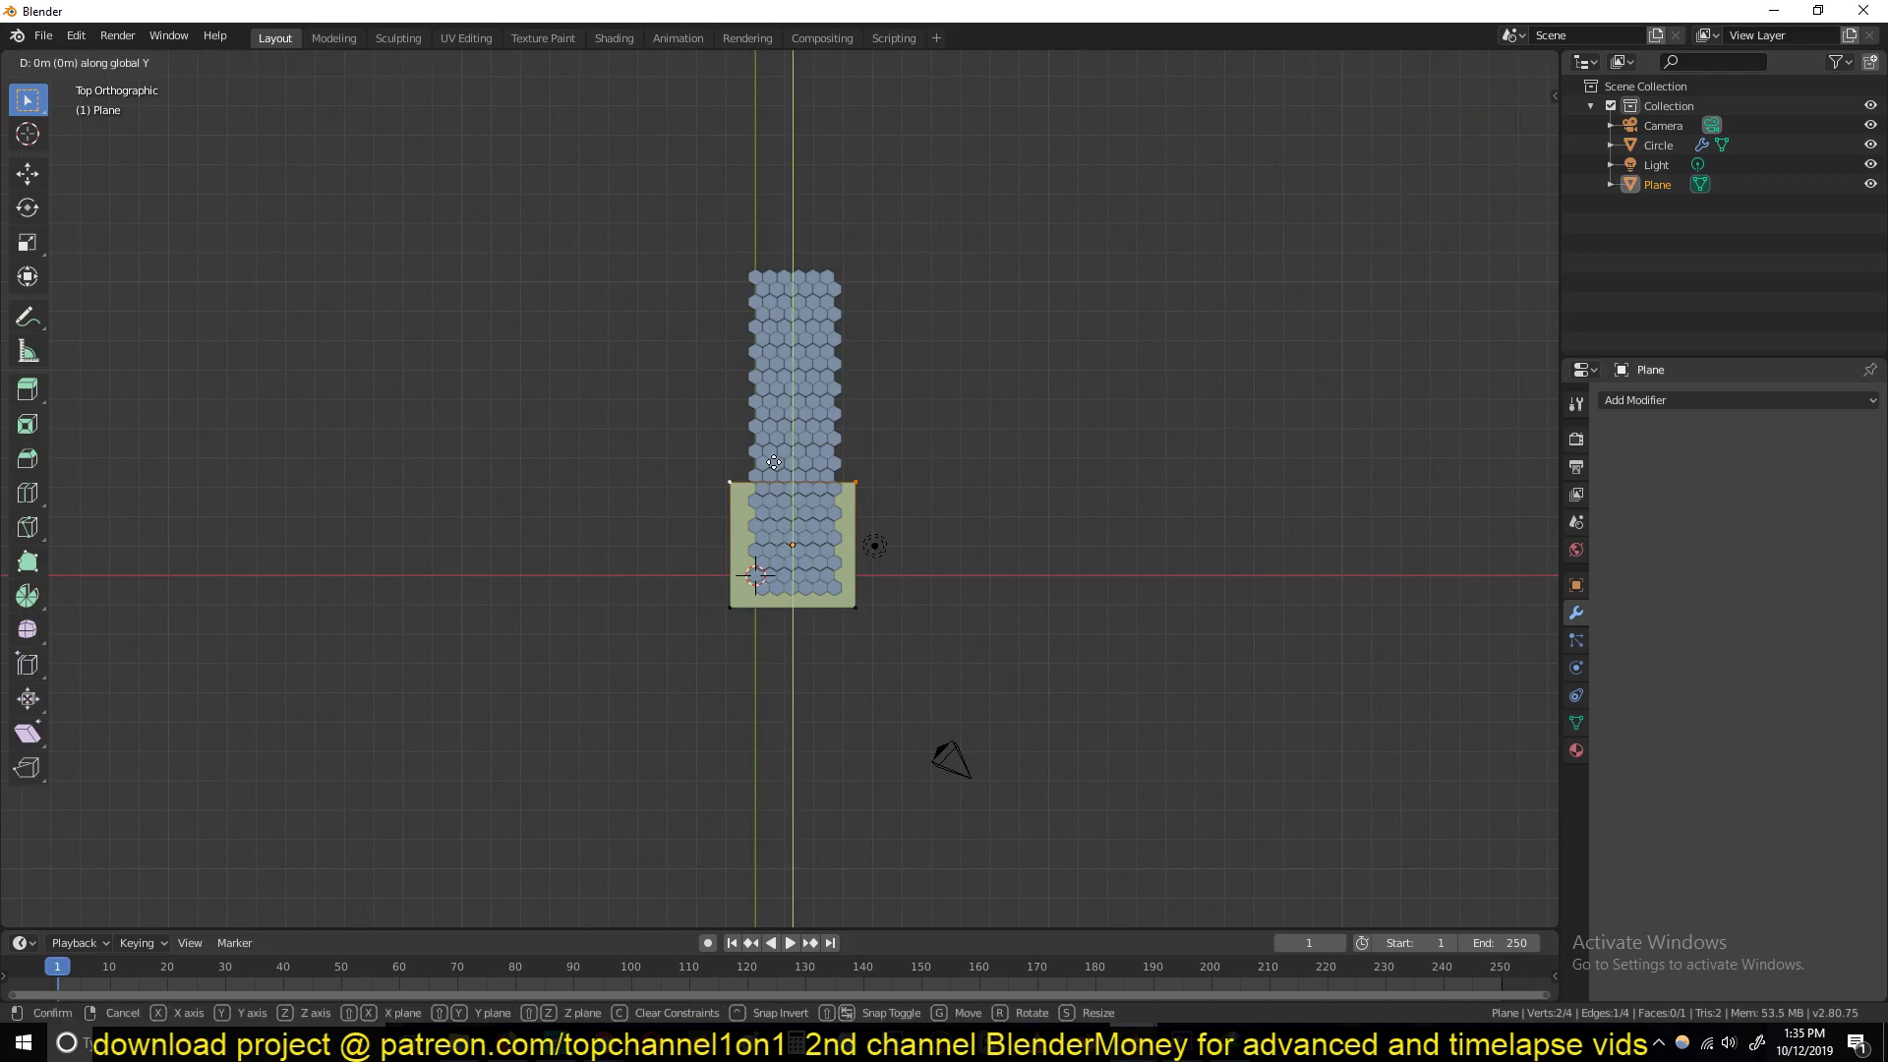
click(801, 233)
key(Tab)
Step: Lower the plane slightly so it sits beneath the hexagon tiles
middle_drag(923, 521, 767, 394)
scroll(818, 410, up, 6)
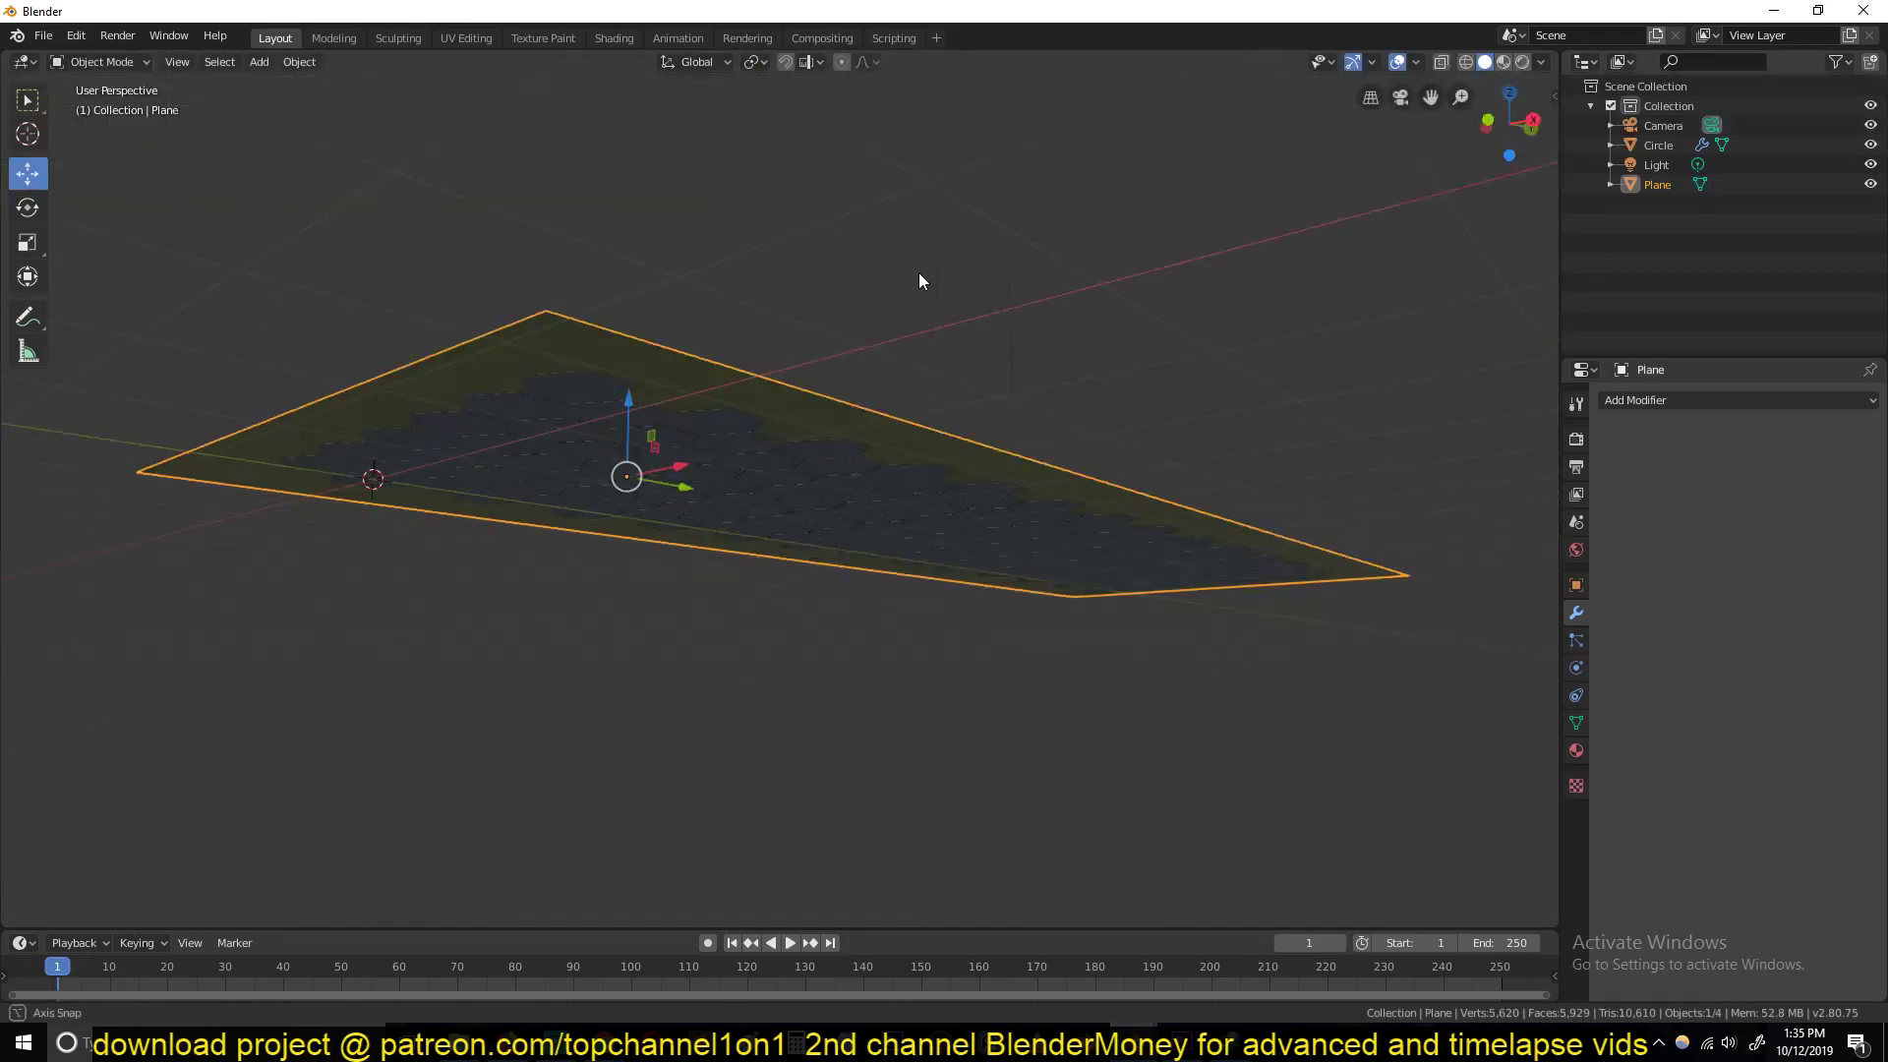
mouse_move(919, 273)
middle_down()
mouse_move(952, 363)
mouse_move(908, 305)
middle_up()
scroll(940, 301, up, 3)
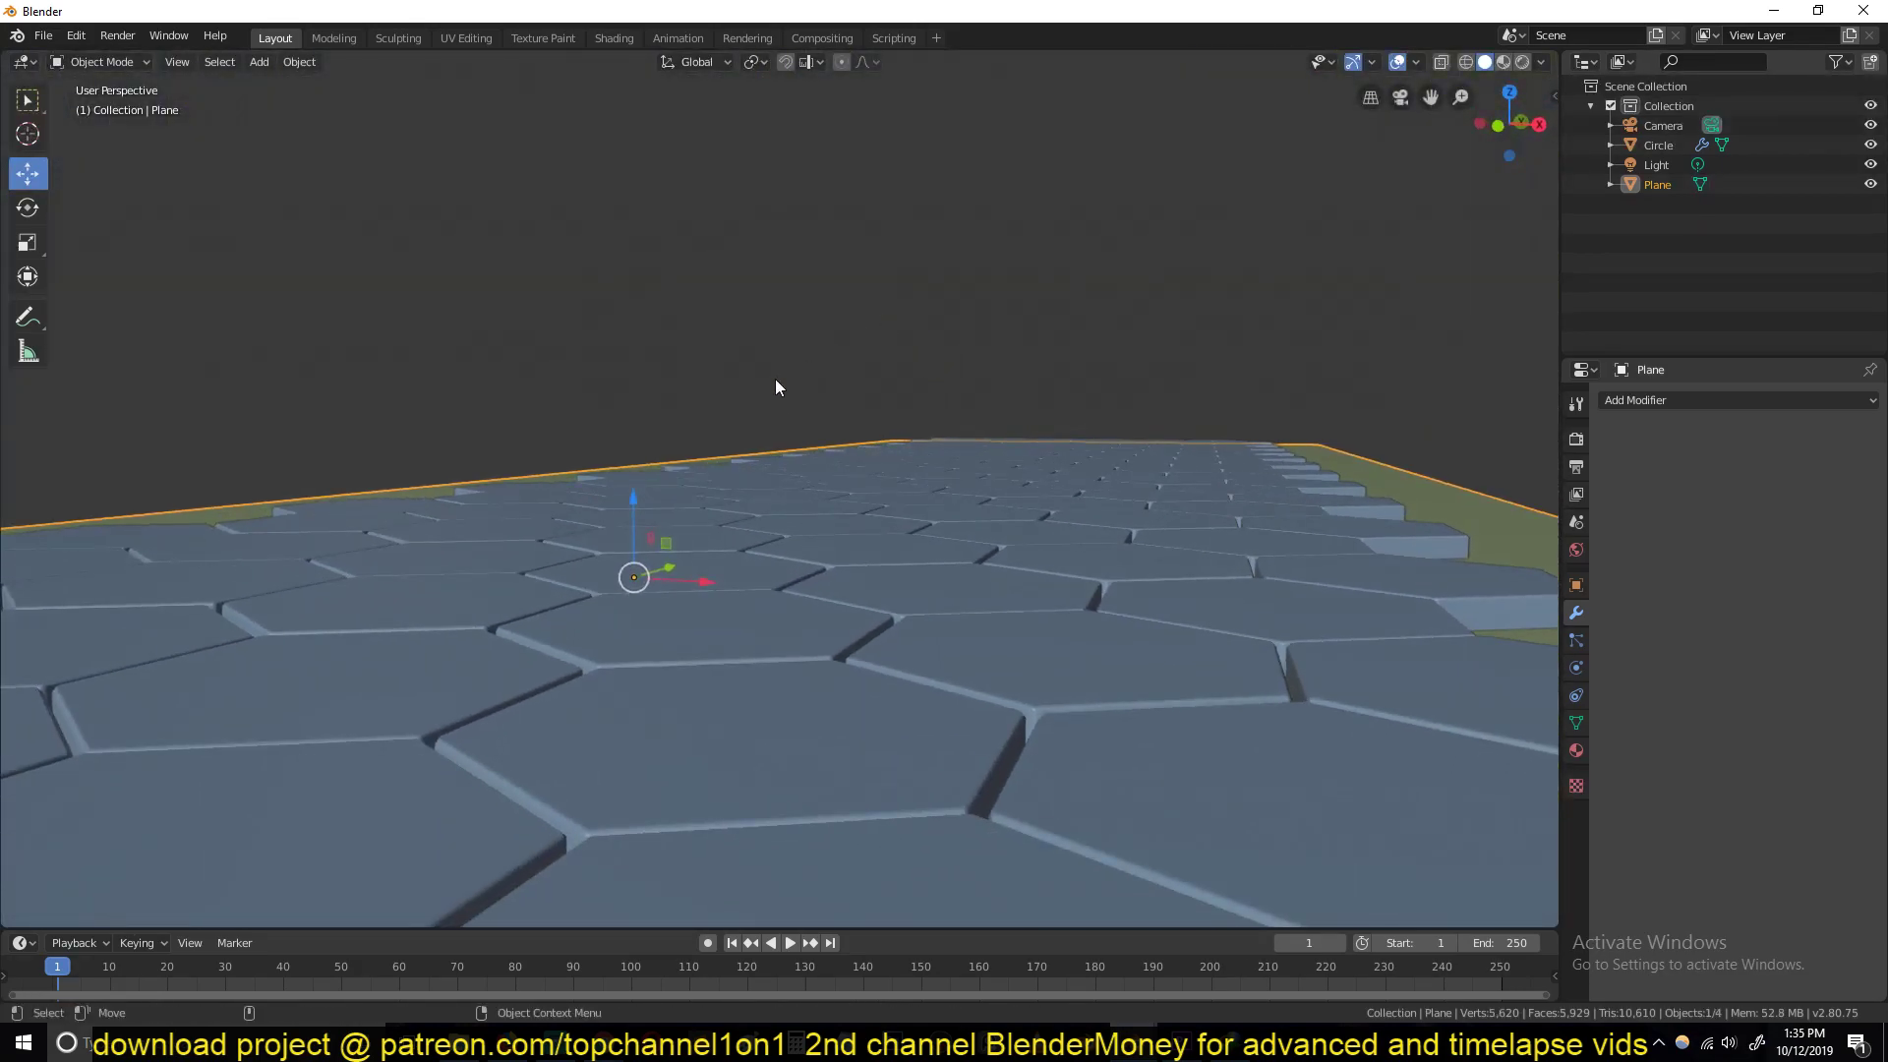
scroll(776, 379, down, 5)
drag(718, 442, 718, 448)
middle_drag(718, 448, 692, 489)
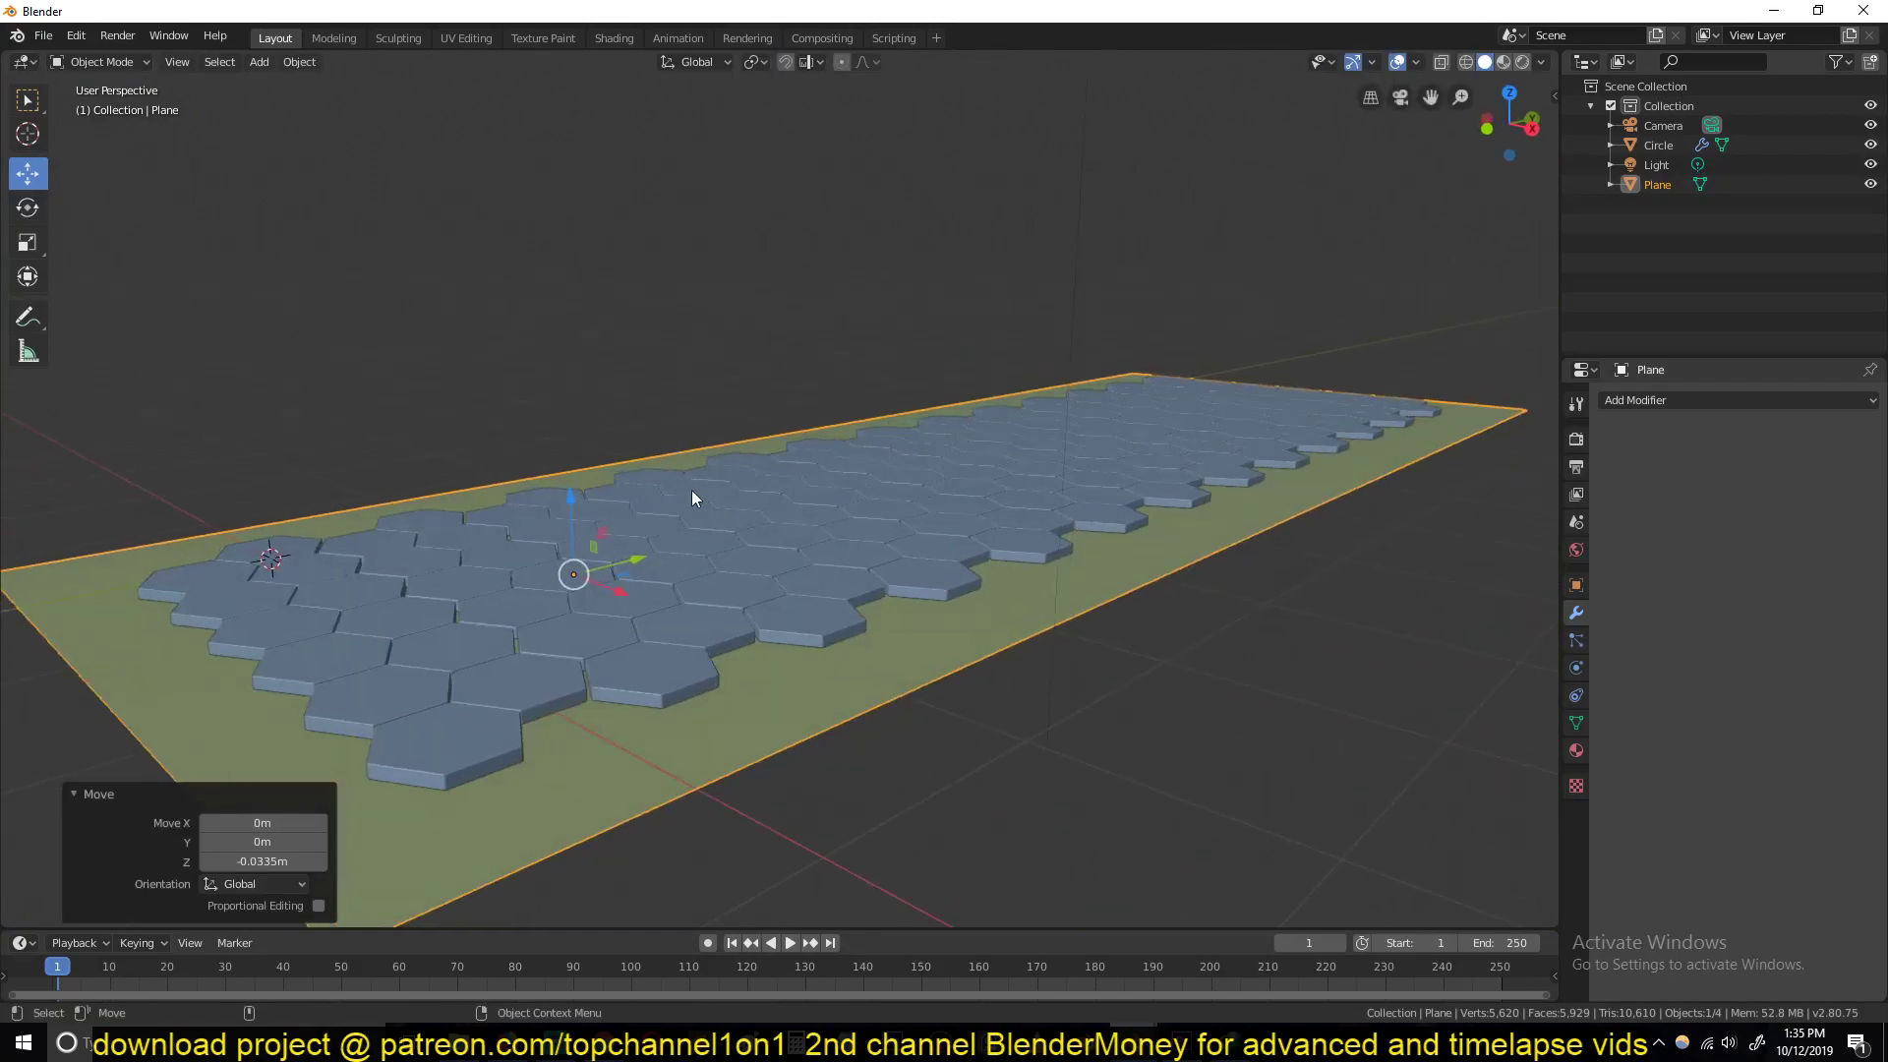
scroll(692, 497, up, 2)
Step: Select all the plane's vertices and subdivide the mesh four times
key(Tab)
scroll(737, 527, down, 5)
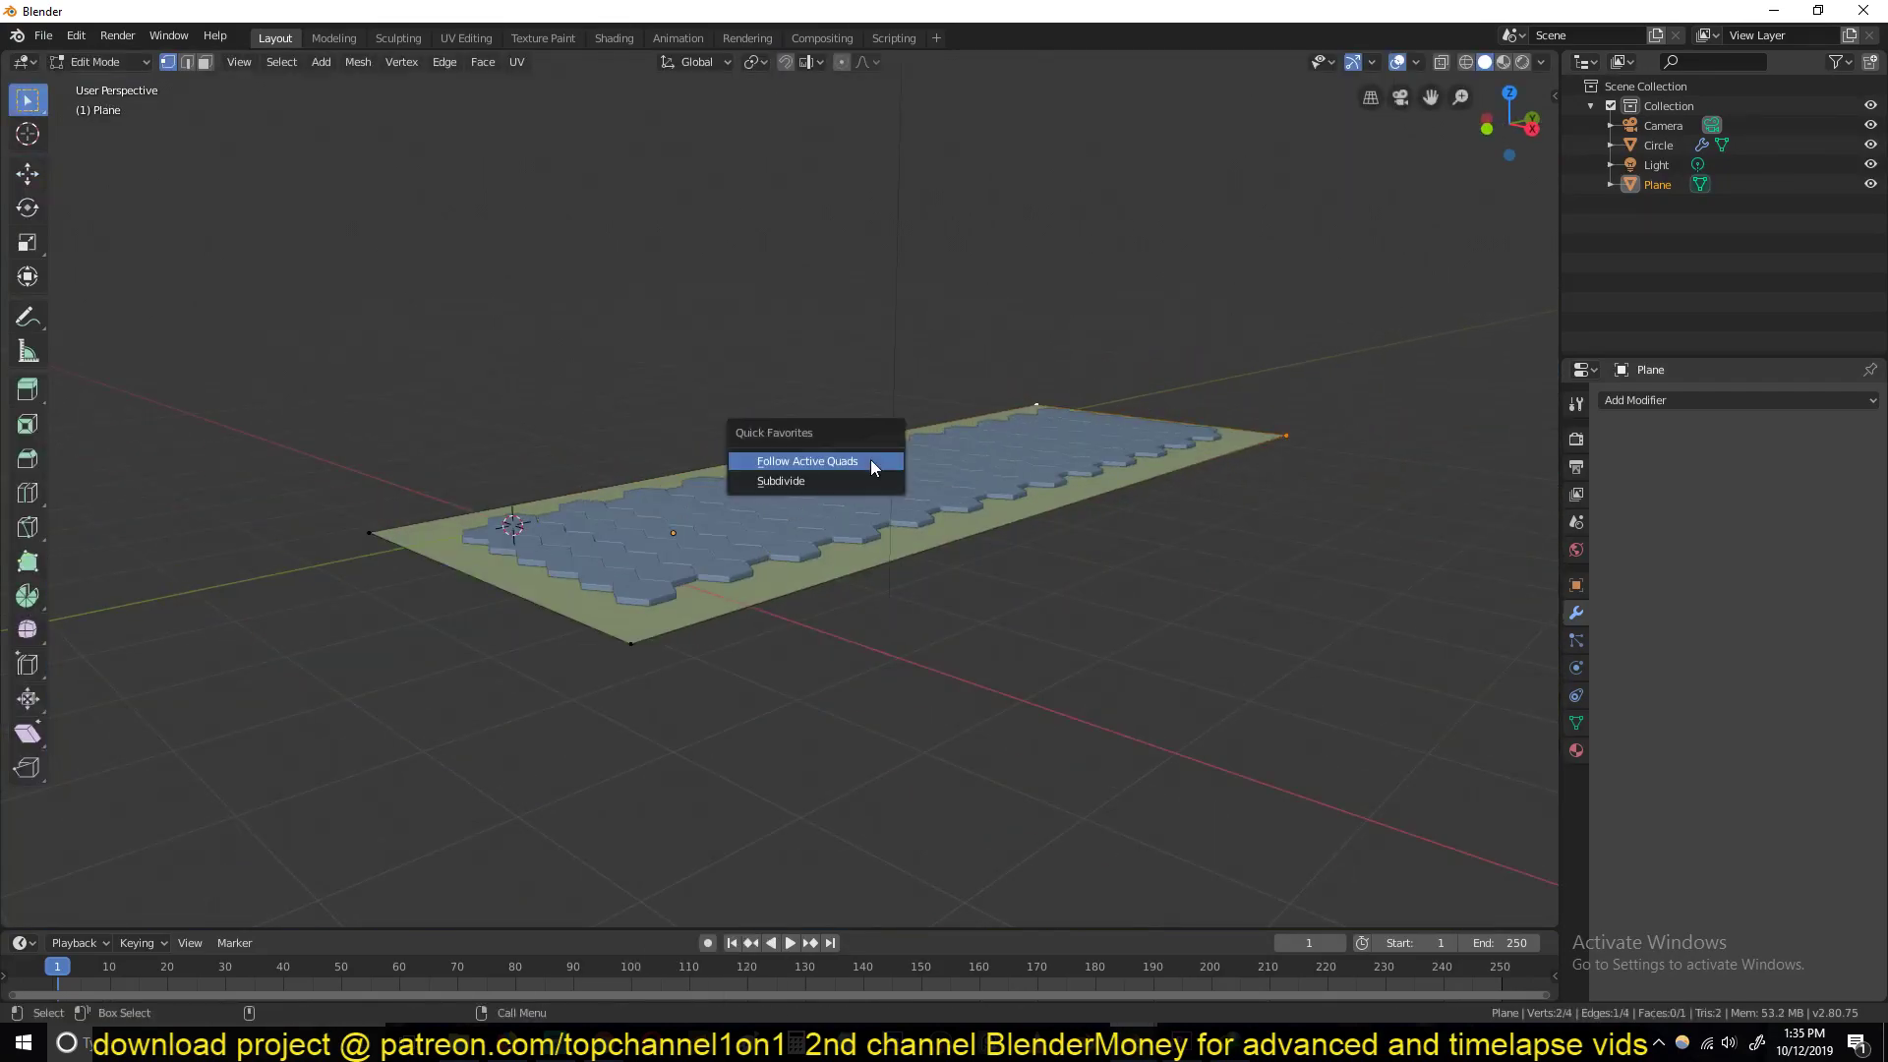
key(a)
right_click(834, 503)
click(834, 499)
right_click(834, 497)
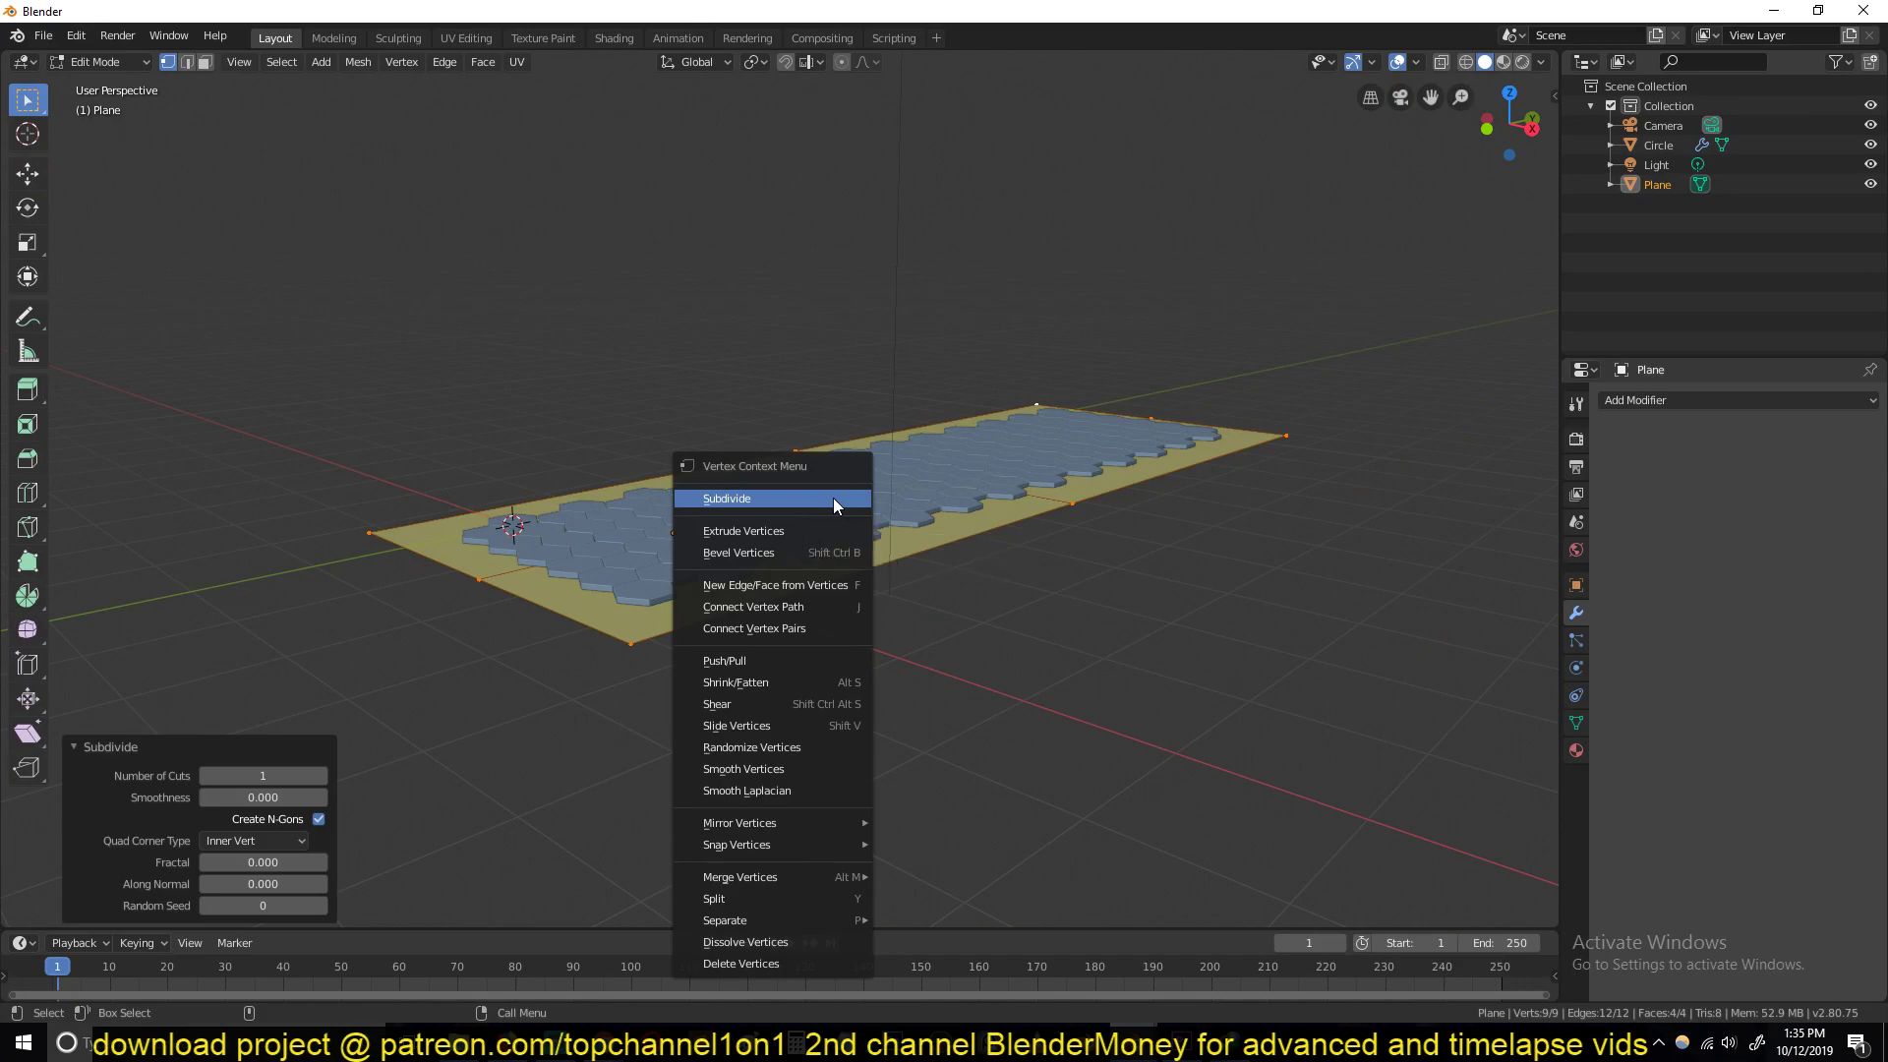
click(833, 499)
right_click(834, 498)
click(834, 499)
right_click(834, 501)
click(833, 499)
middle_drag(831, 500, 686, 565)
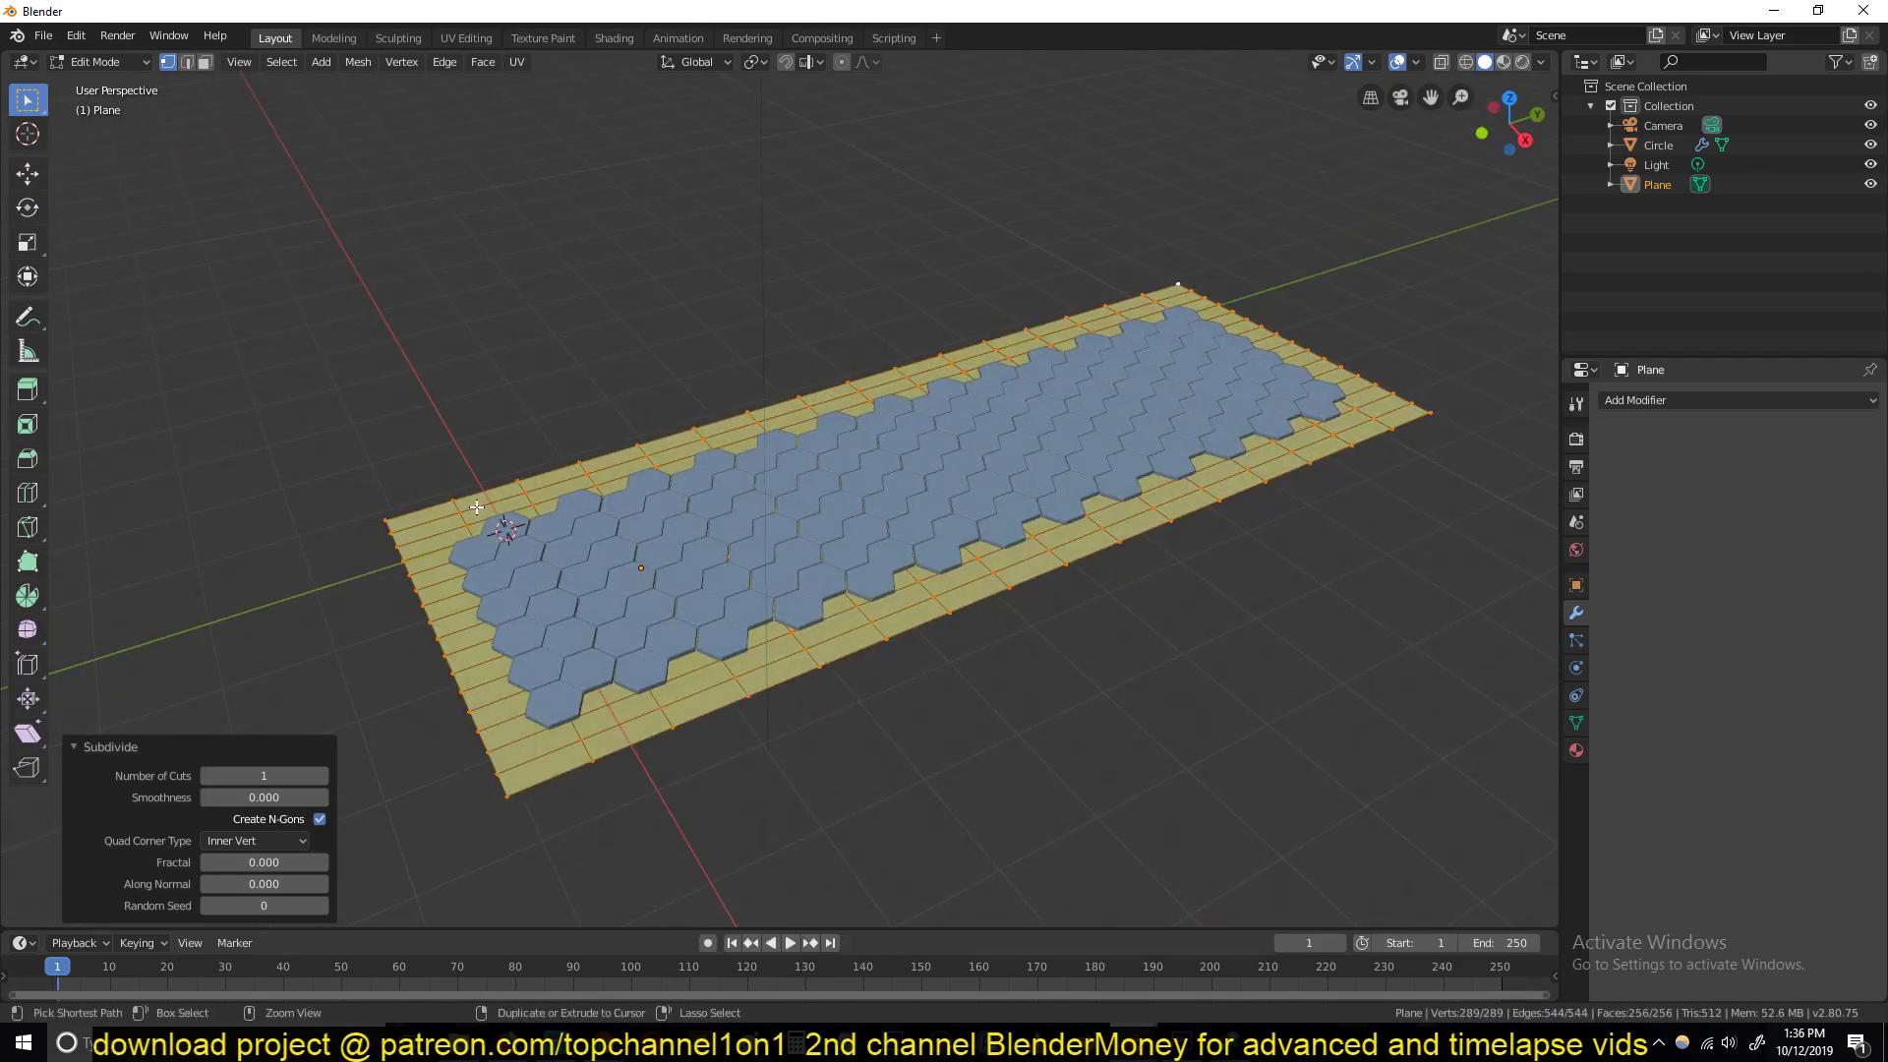
Step: Cut three new edge loops across the subdivided plane
right_click(478, 504)
key(Escape)
click(467, 483)
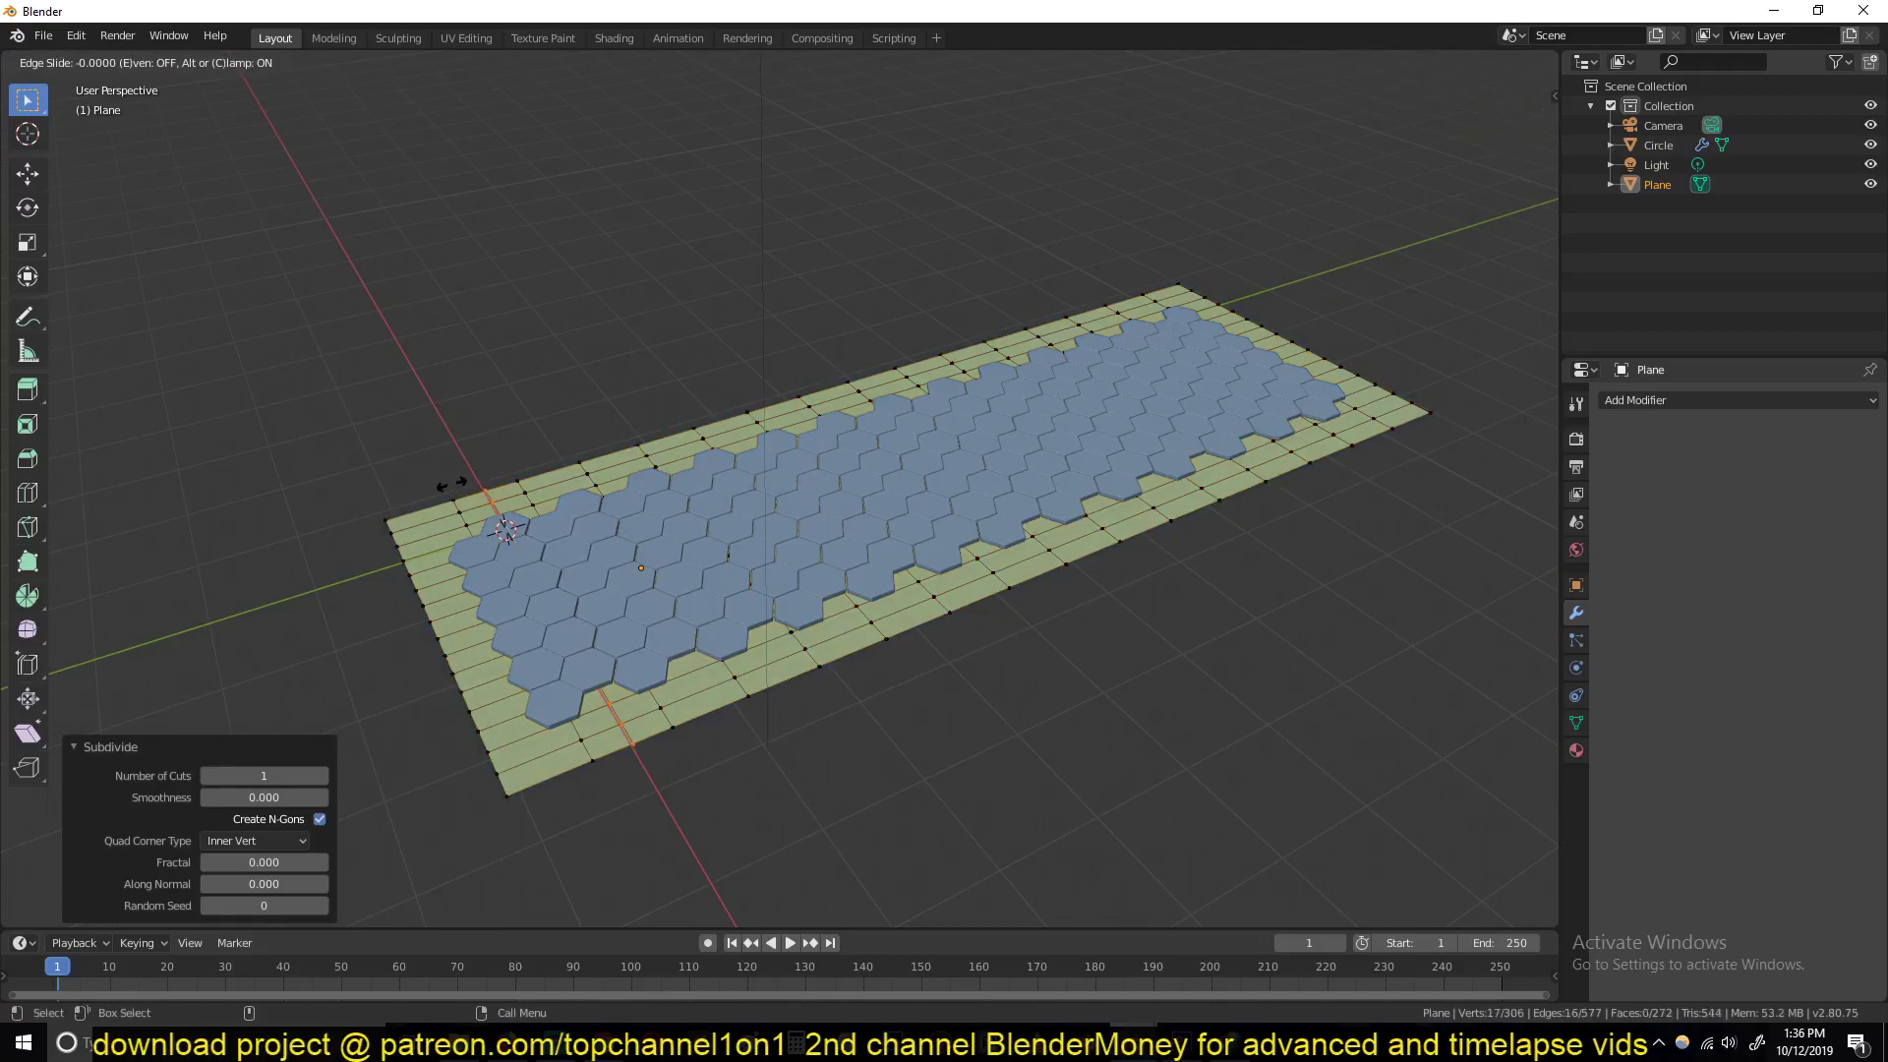
right_click(450, 485)
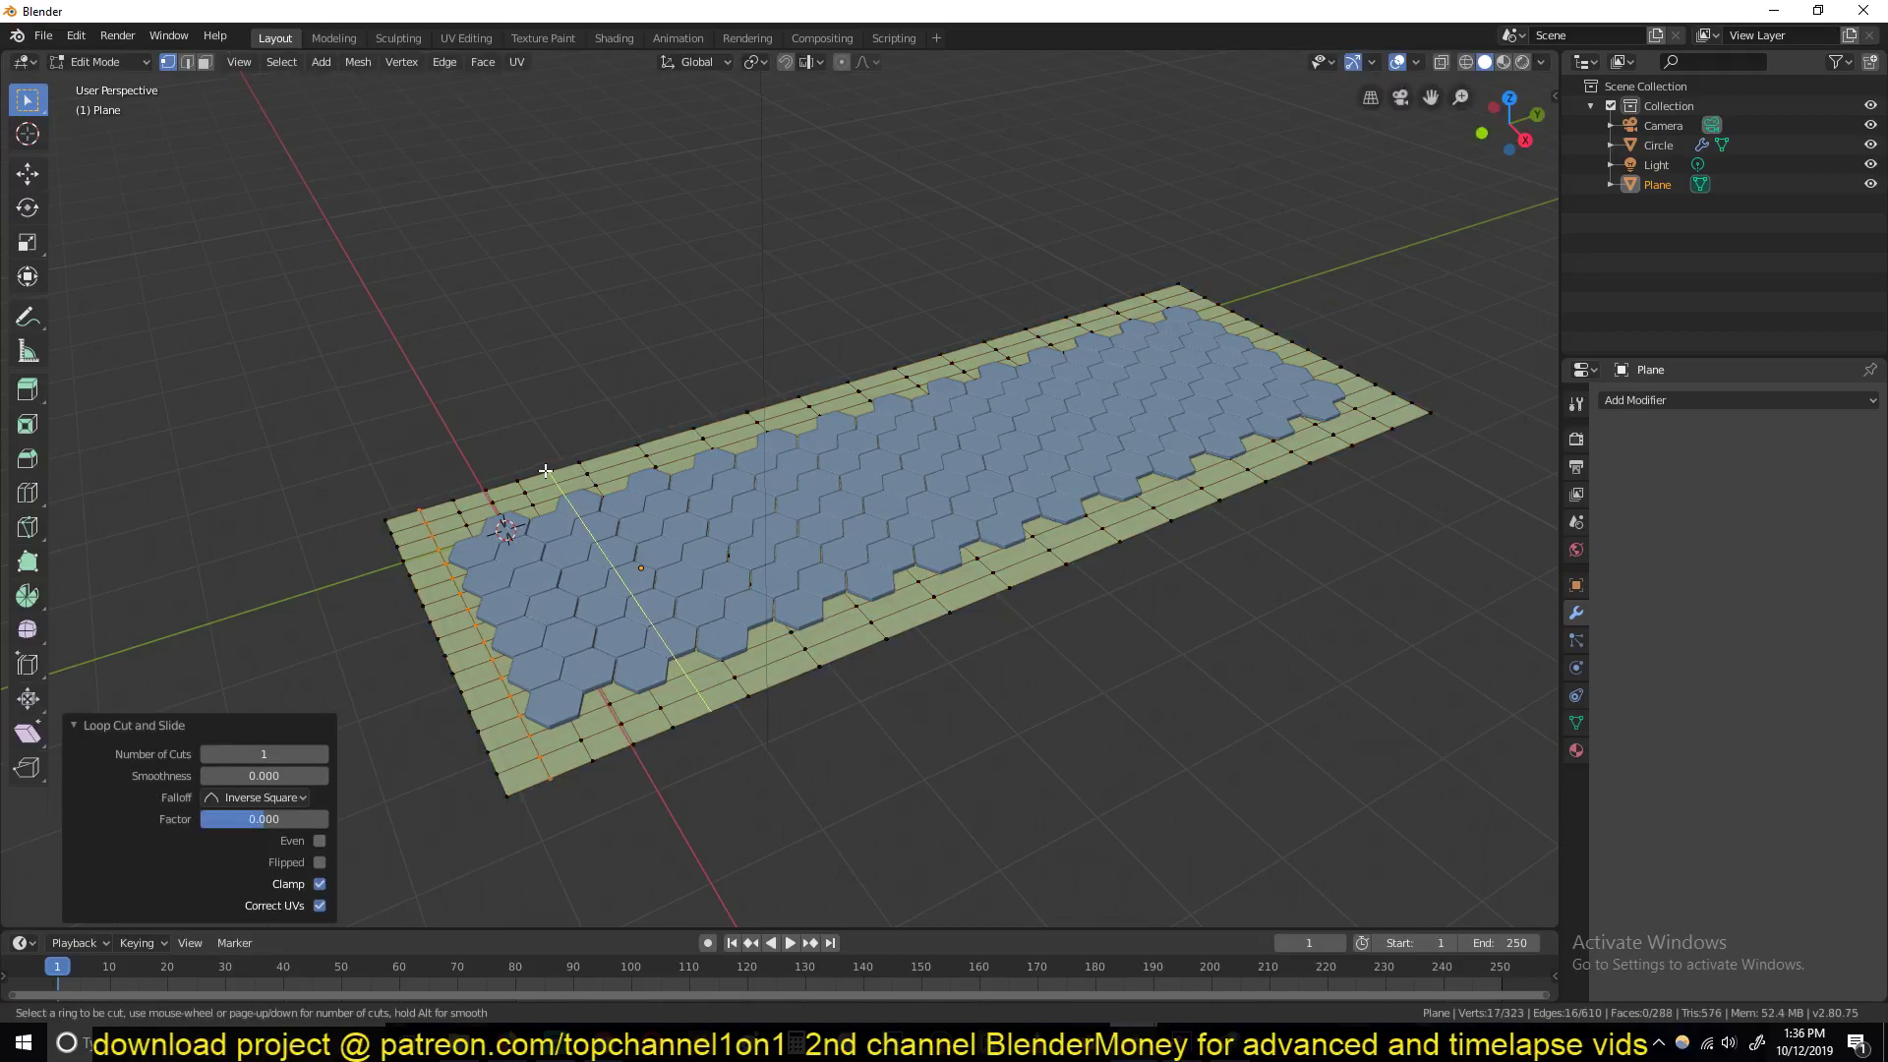
click(620, 447)
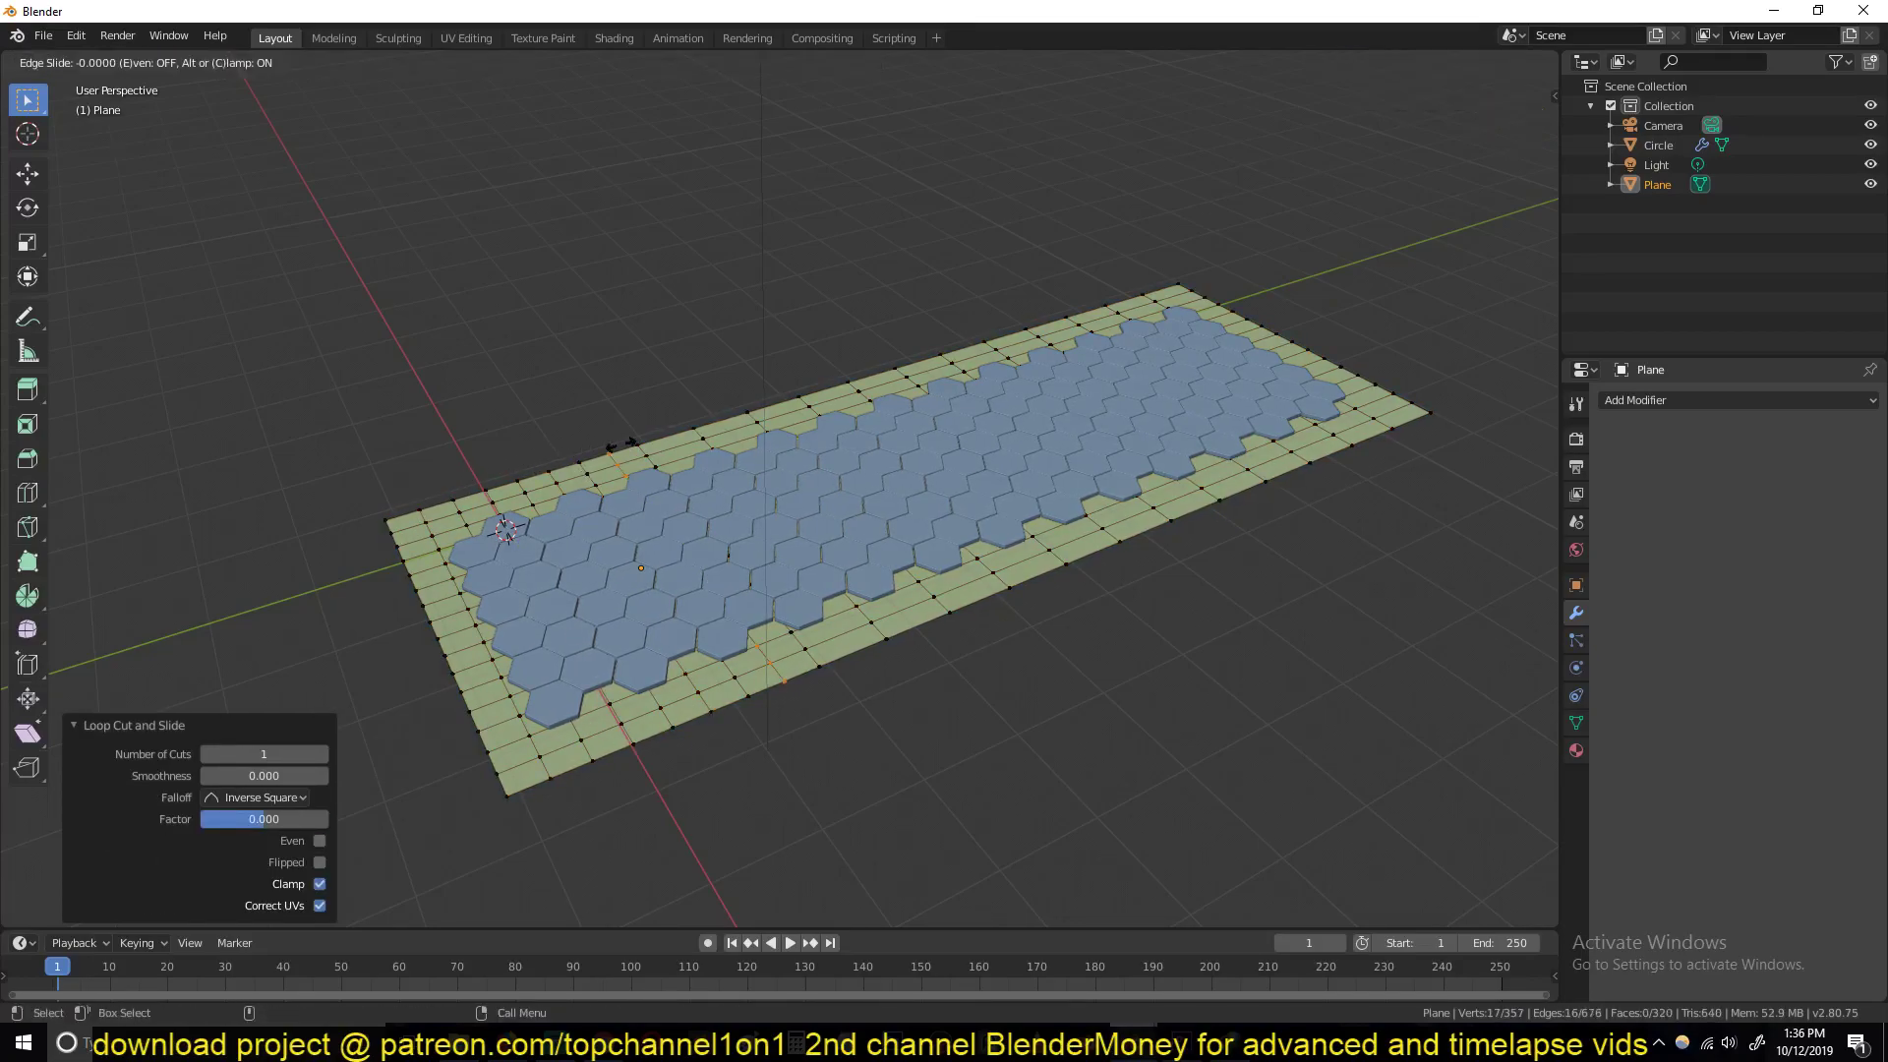
click(719, 413)
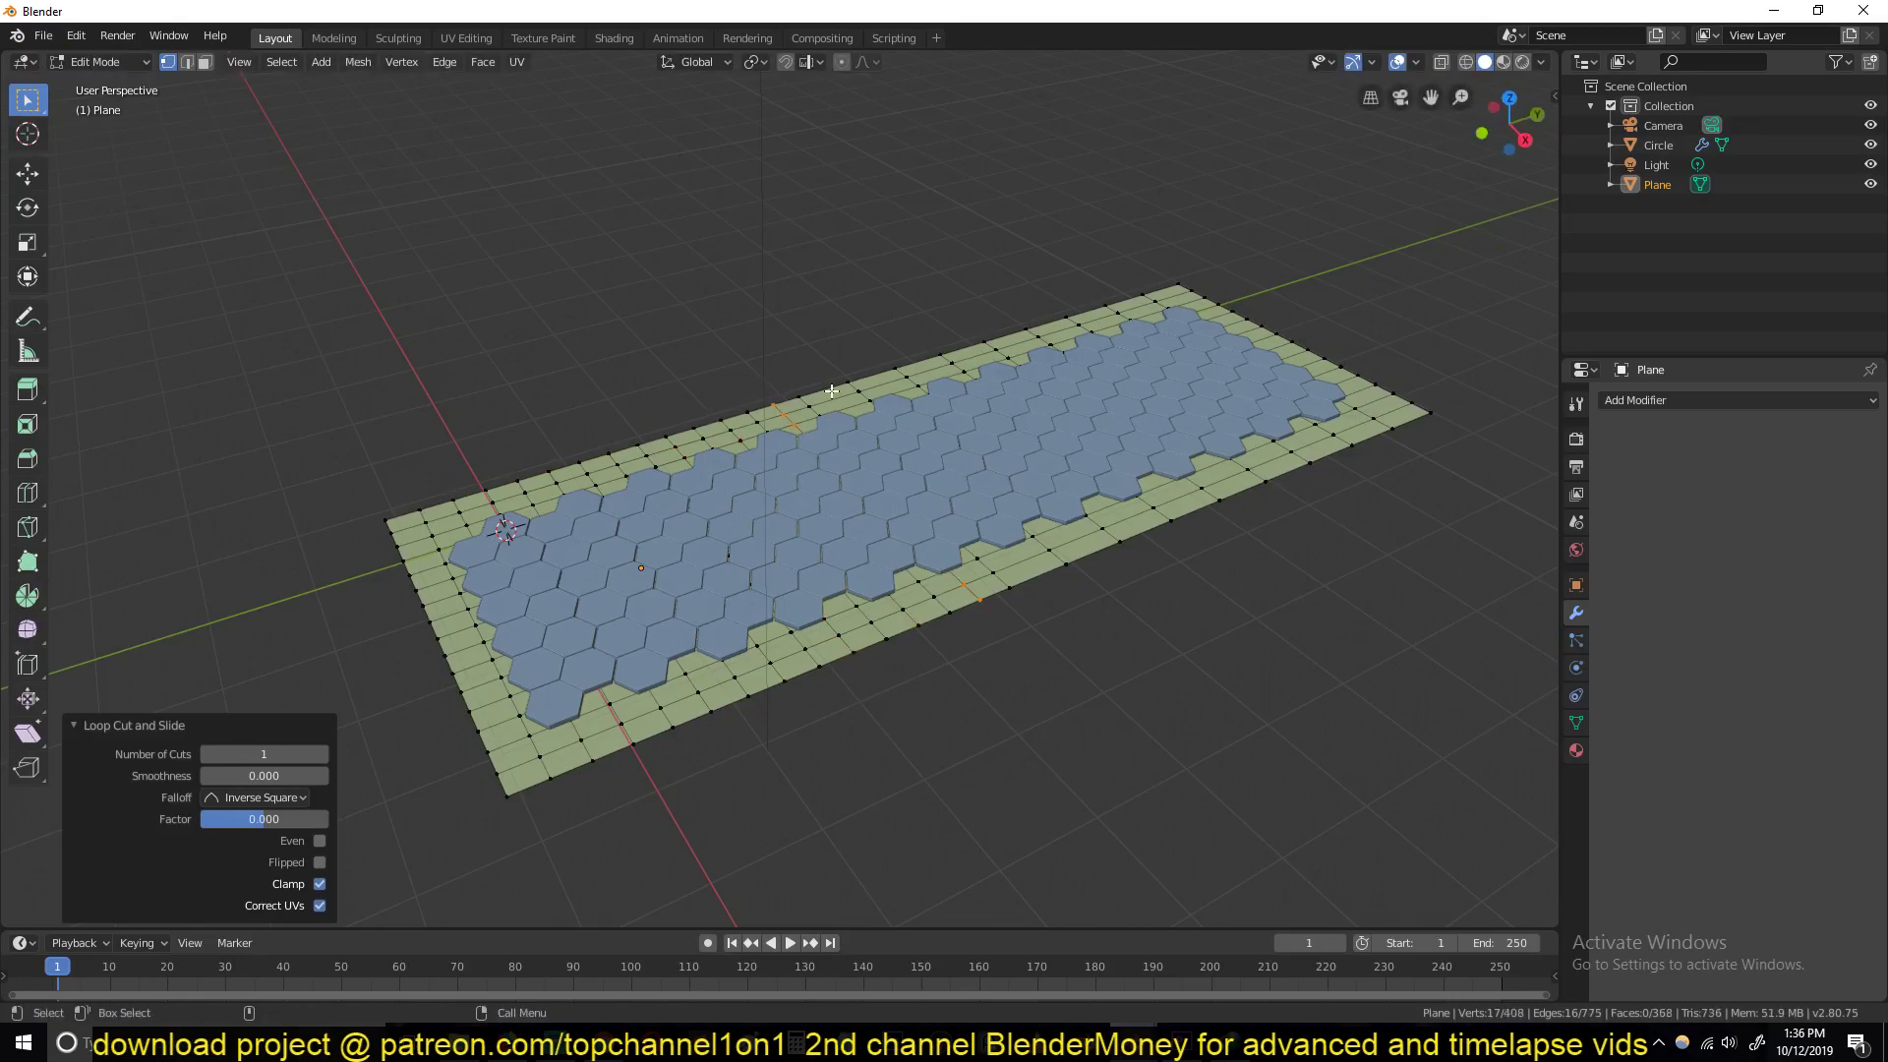
Step: In top wireframe view, box-select the plane's upper section and subdivide those edges
key(KP_7)
scroll(875, 364, down, 3)
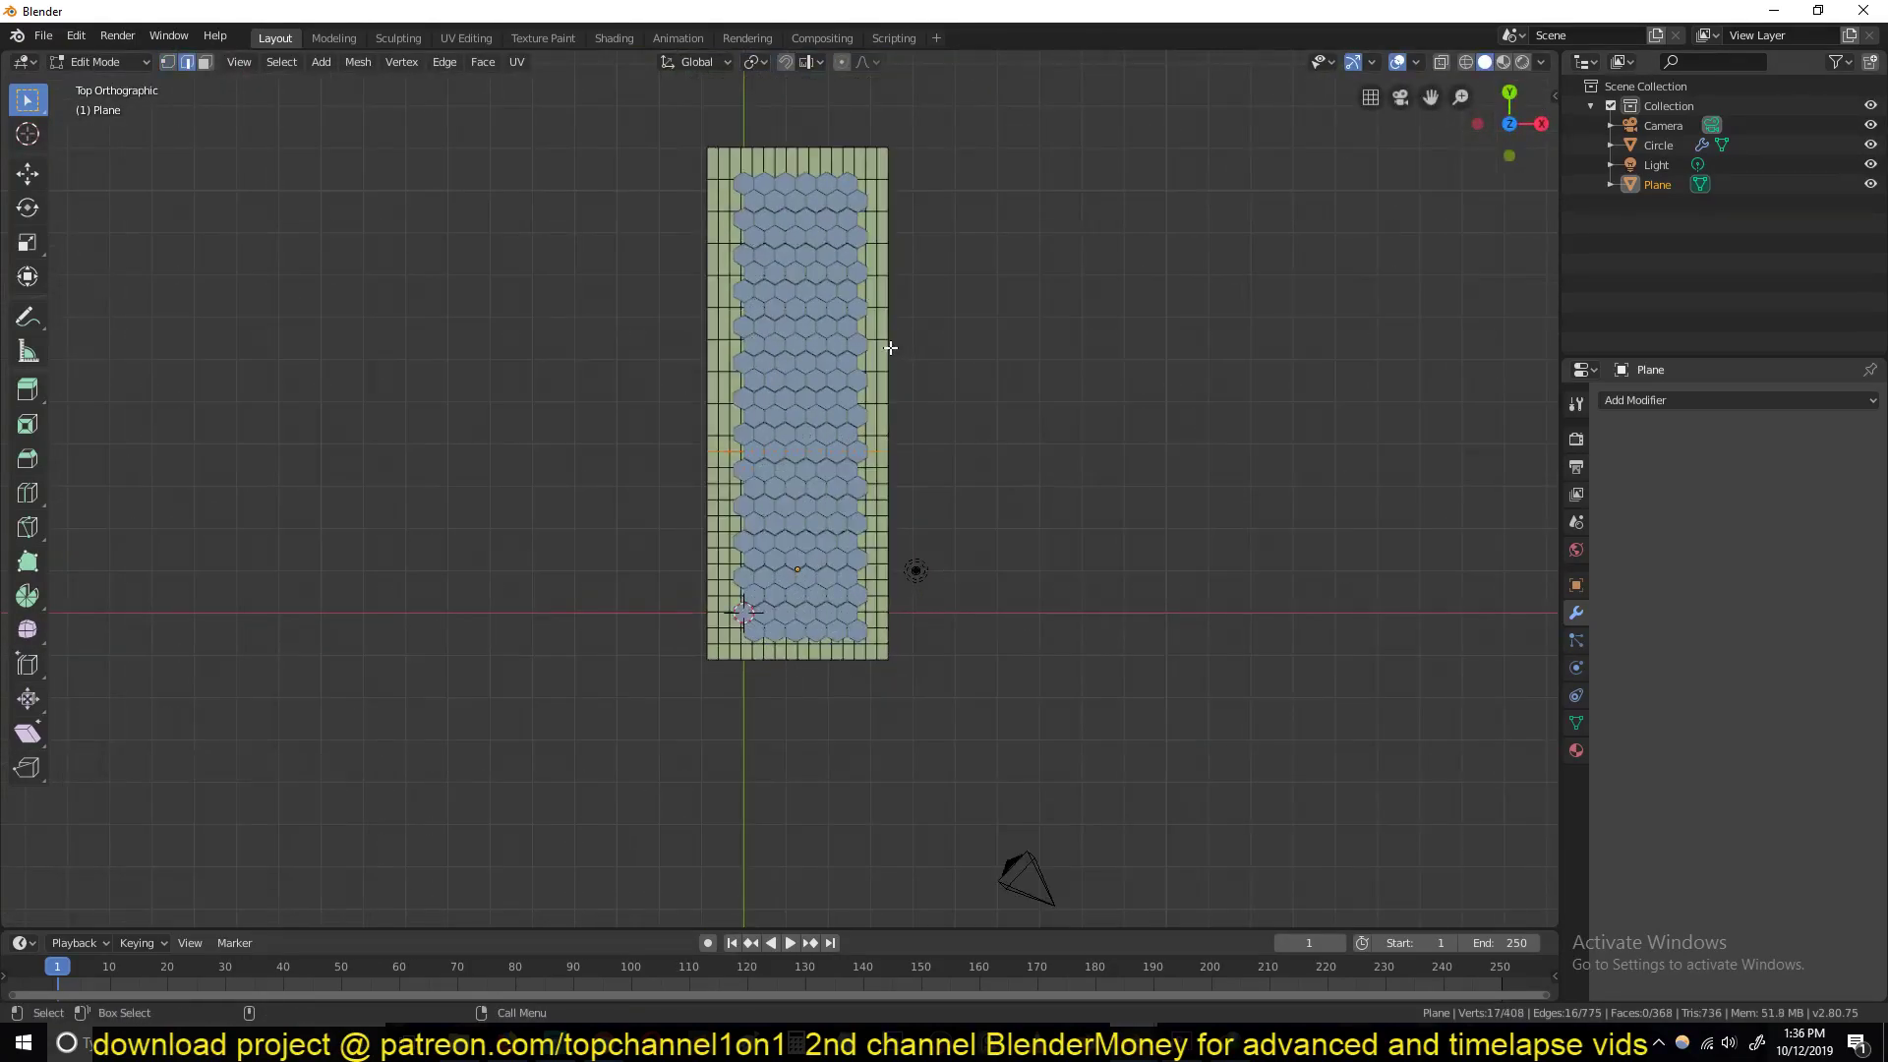
click(350, 295)
scroll(756, 385, up, 4)
key(alt+a)
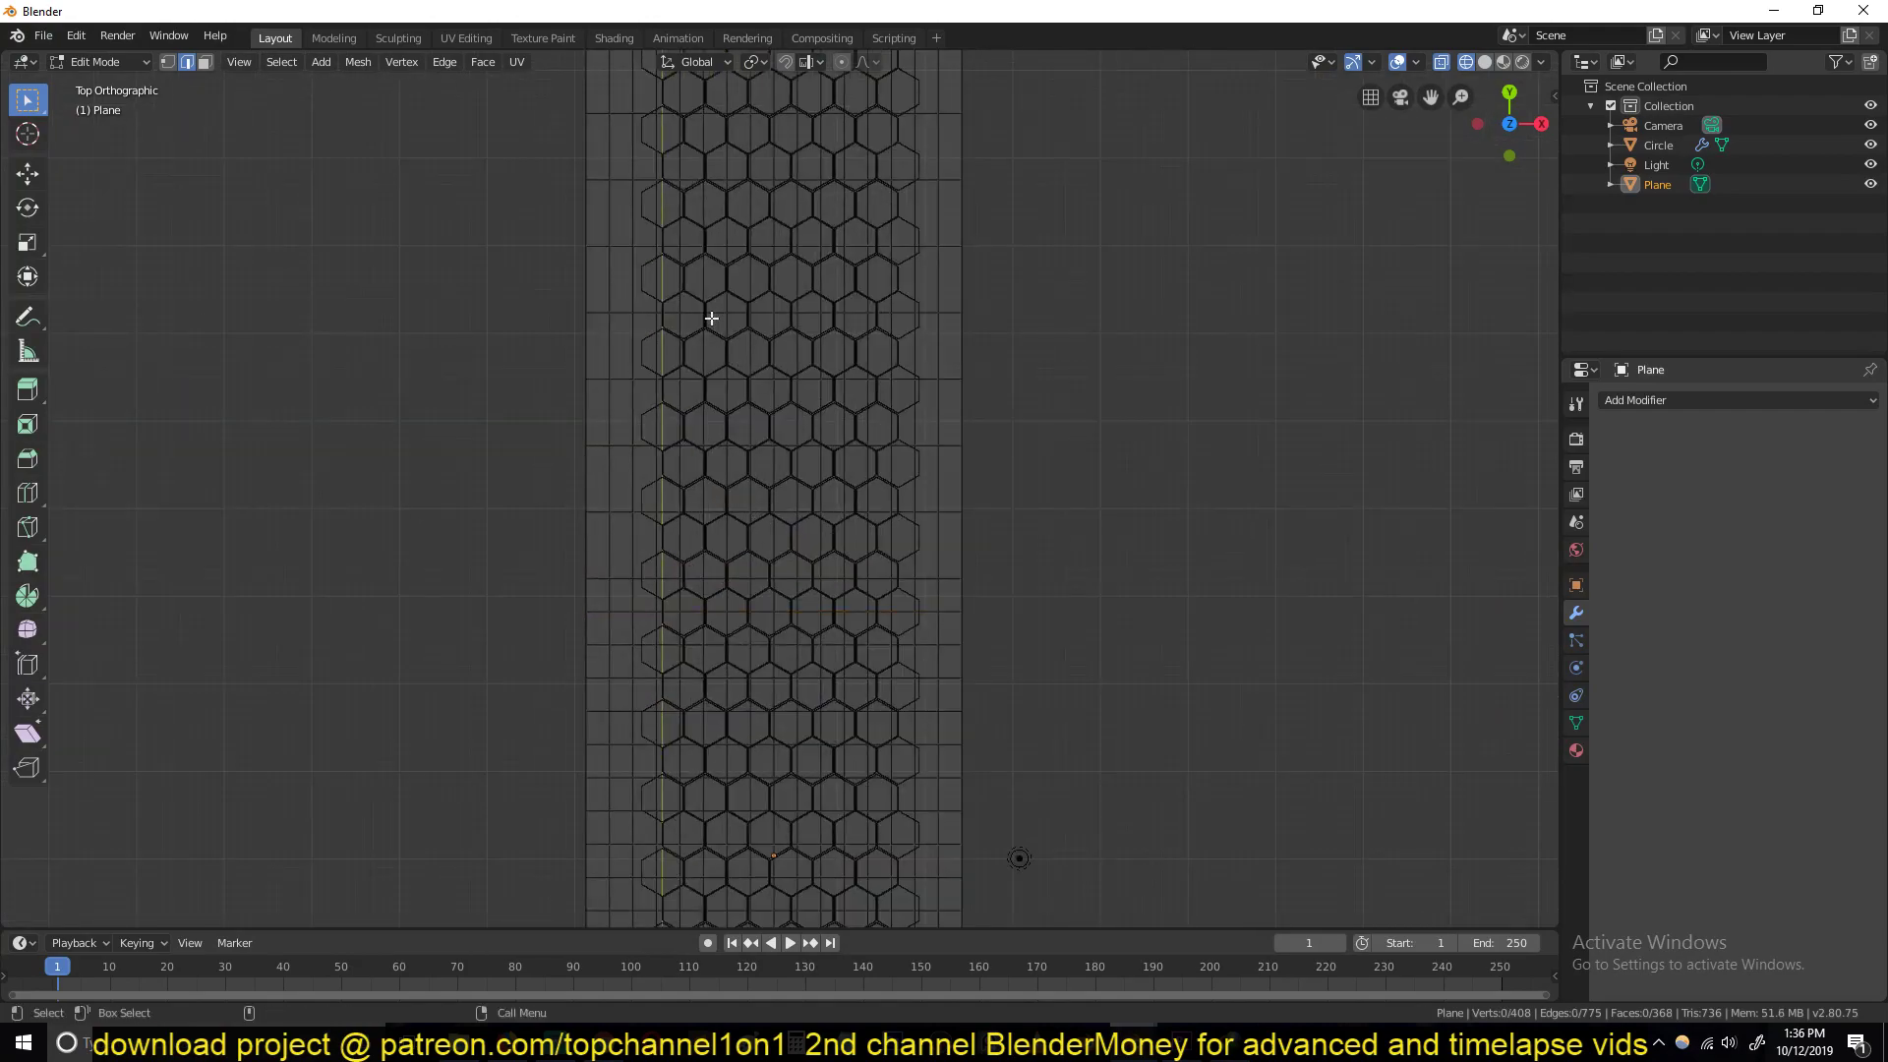
key(Escape)
shift+middle_drag(579, 174, 604, 273)
key(b)
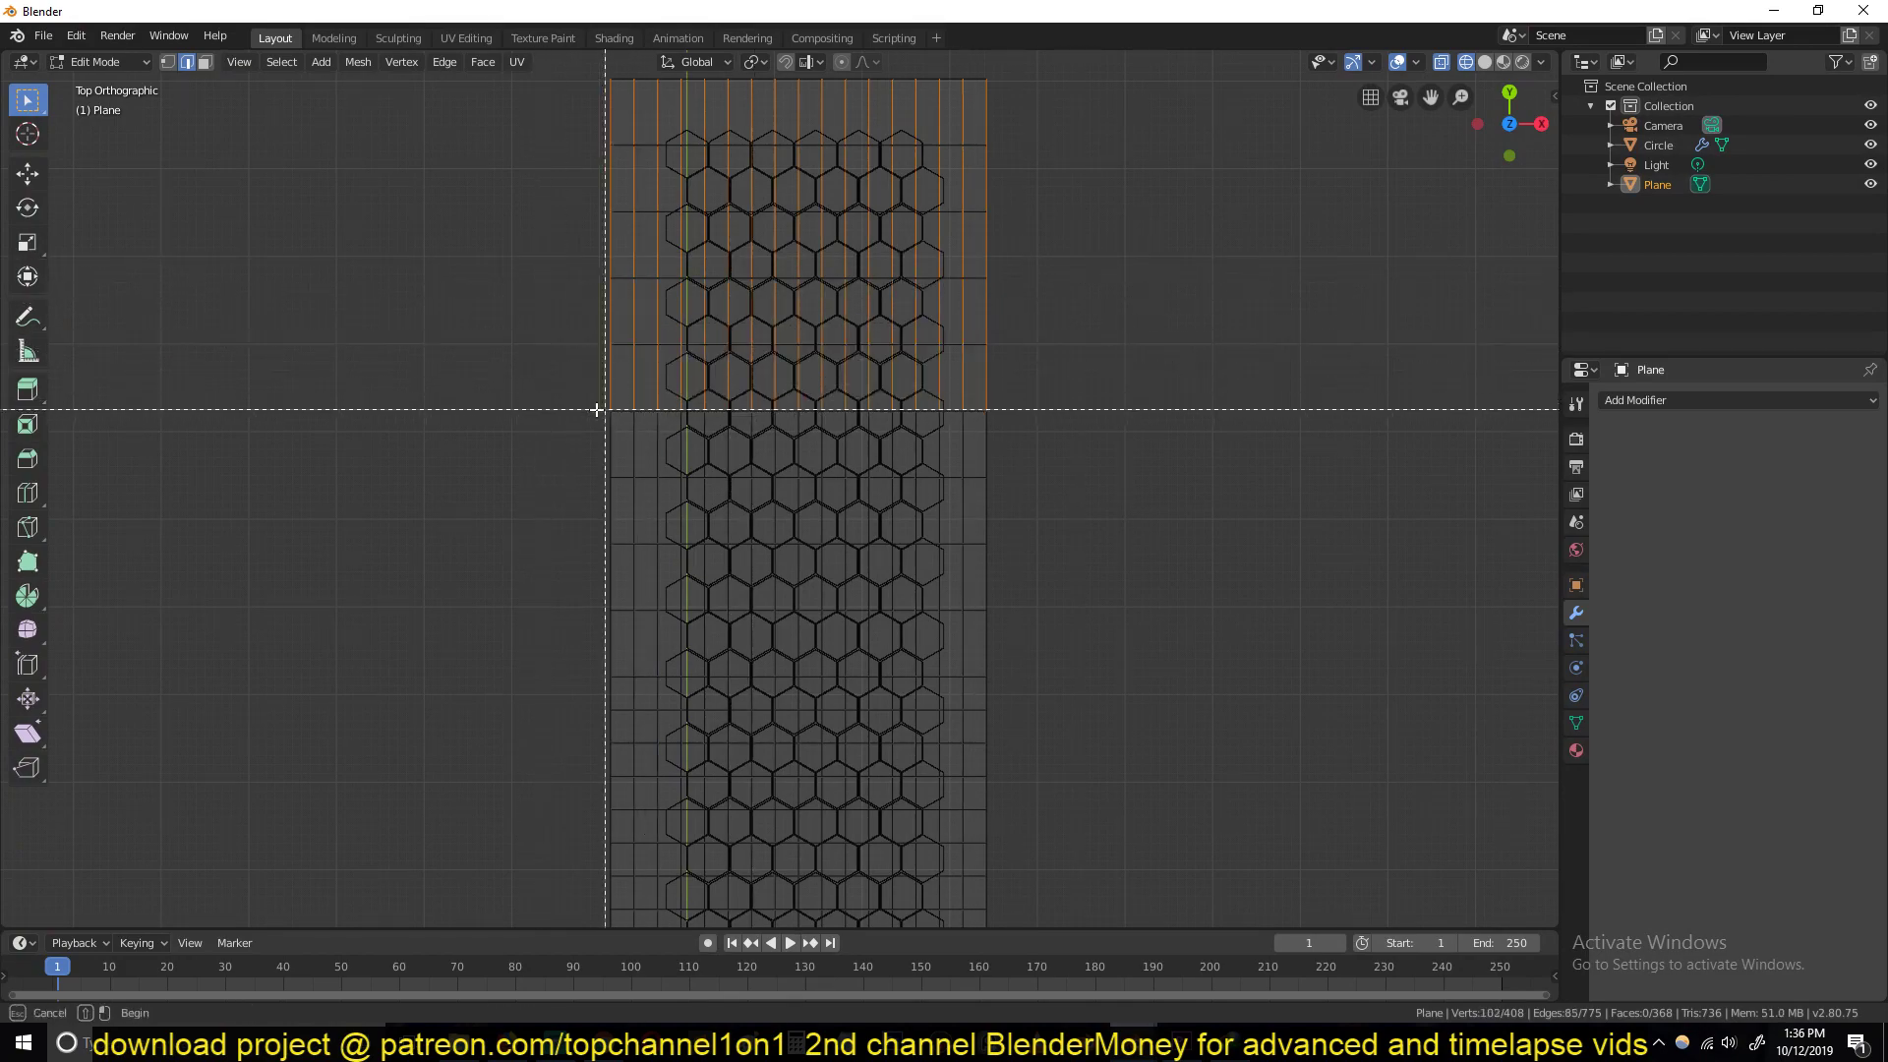
drag(1162, 460, 1161, 460)
key(b)
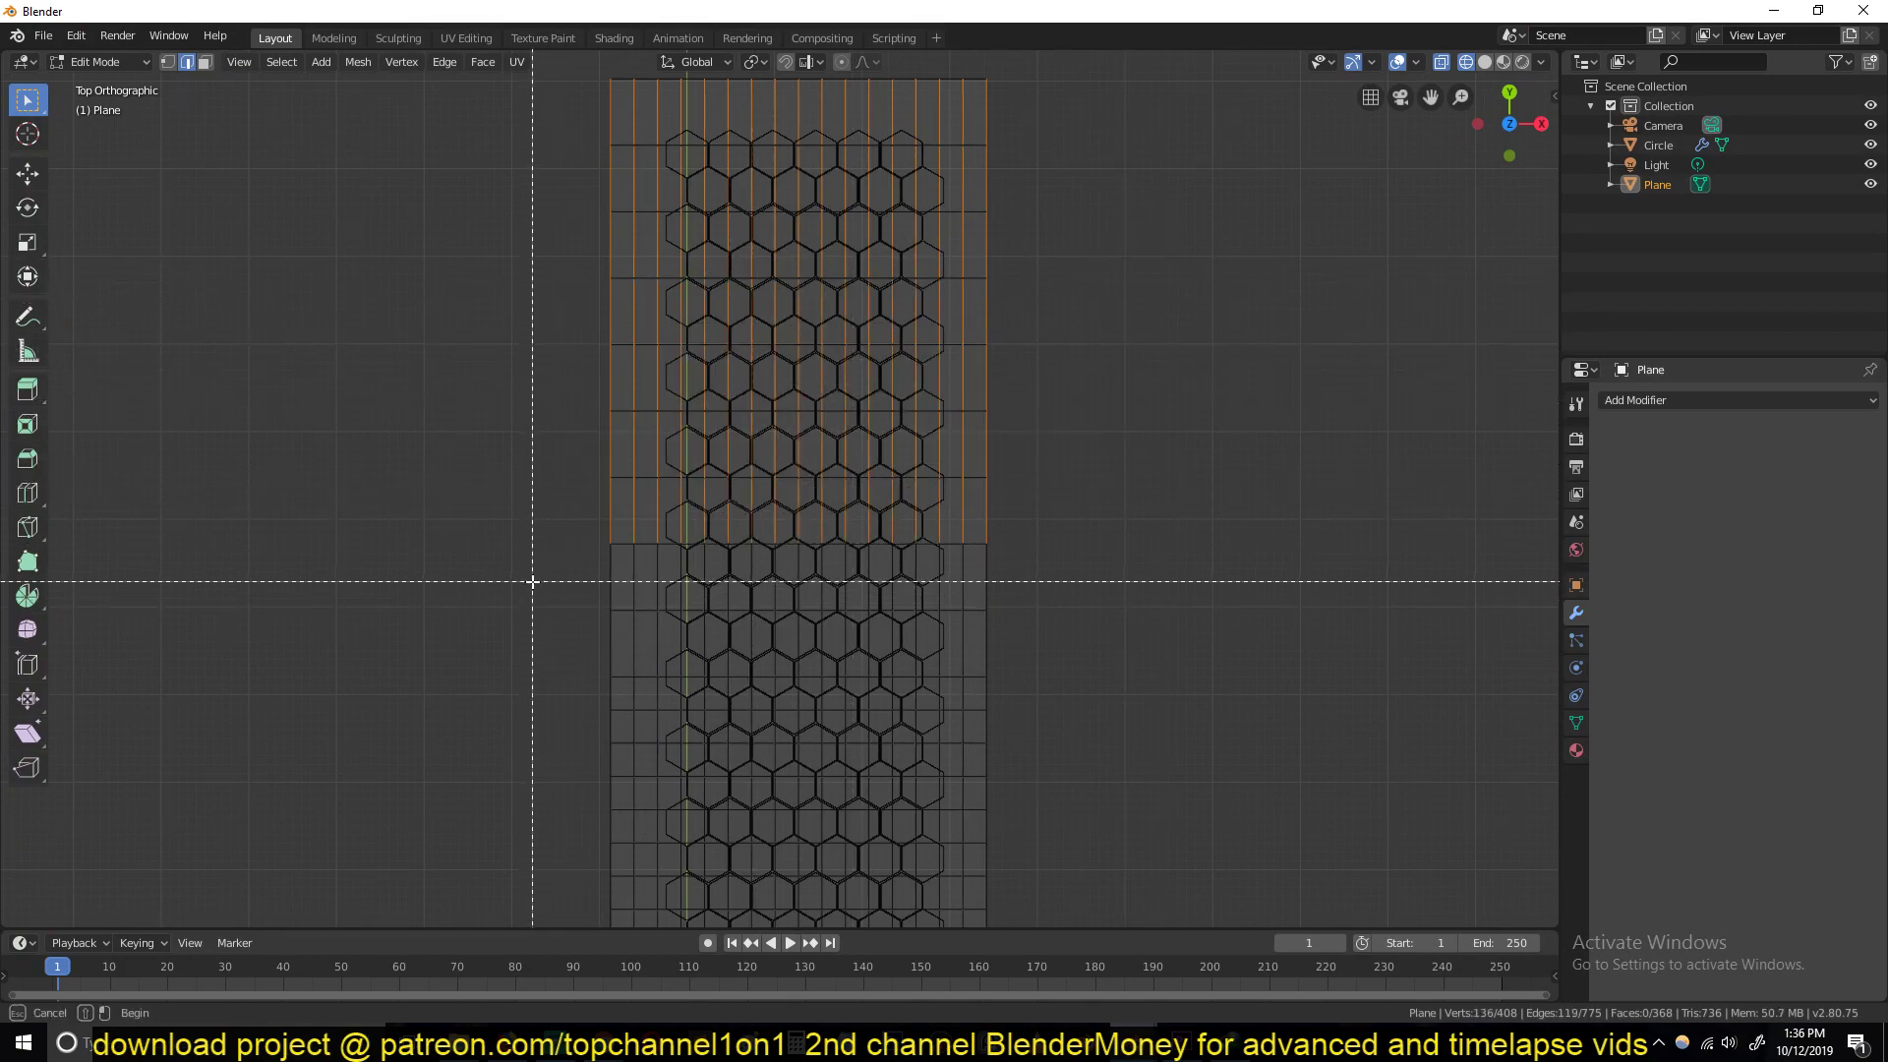
right_click(1095, 599)
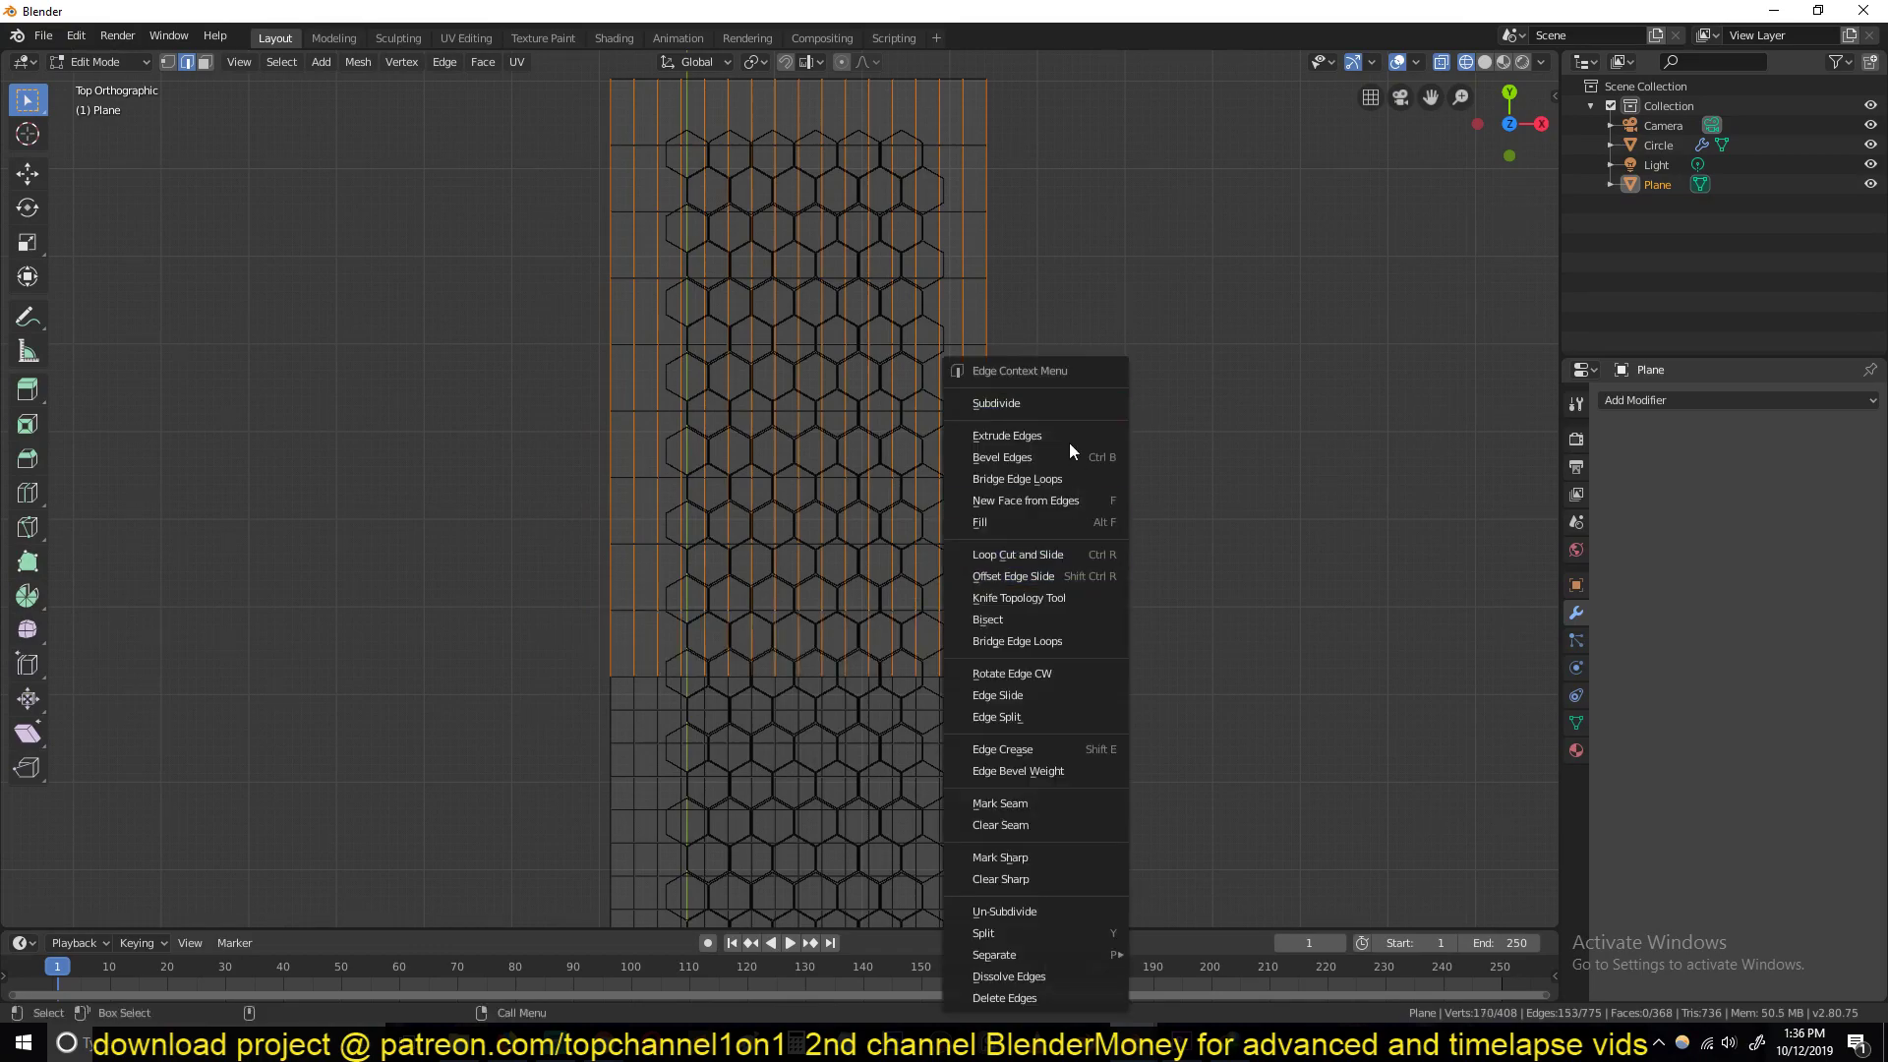
click(1068, 405)
Step: Return to Object Mode with solid shading and a low perspective view of the tiles
key(Tab)
mouse_move(1141, 596)
middle_down()
mouse_move(935, 569)
mouse_move(881, 521)
middle_up()
key(shift+z)
middle_drag(1214, 588, 1005, 575)
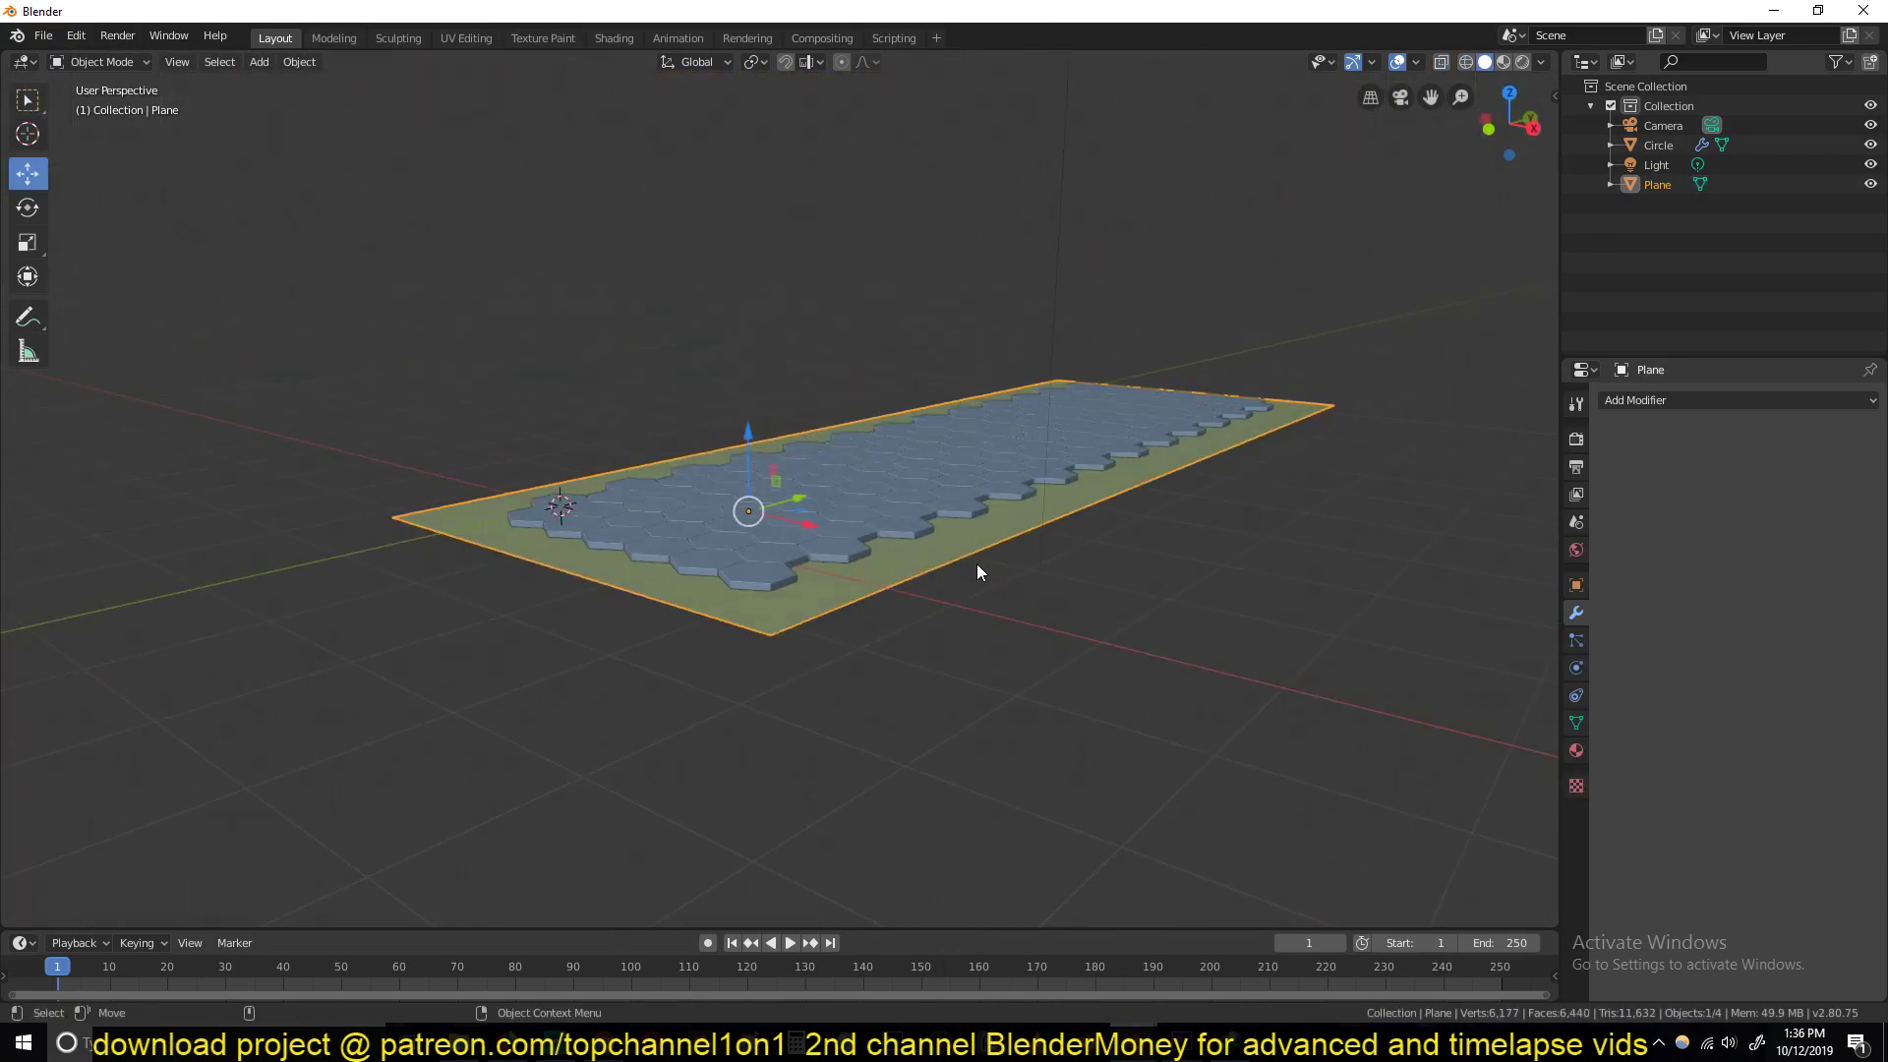
Step: In the plane's Physics tab, enable Rigid Body and set its Type to Passive
middle_drag(869, 559, 871, 515)
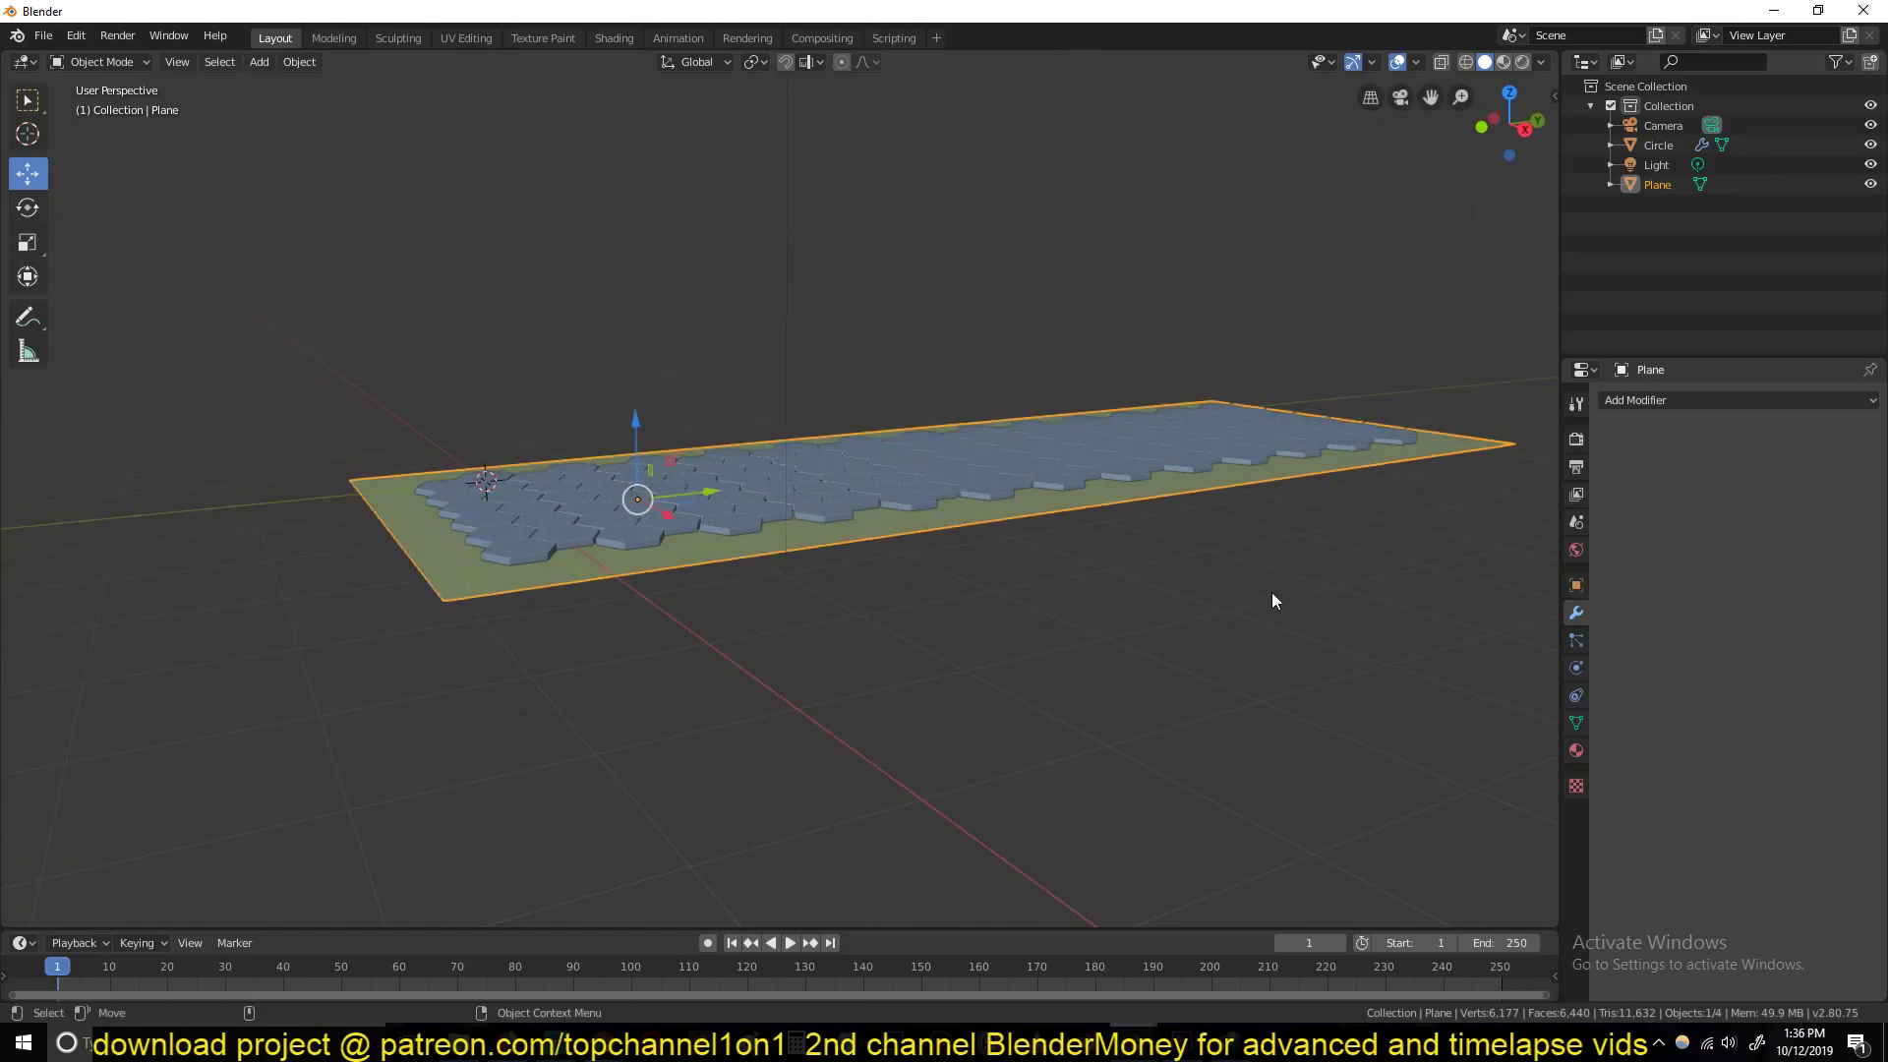
click(1577, 677)
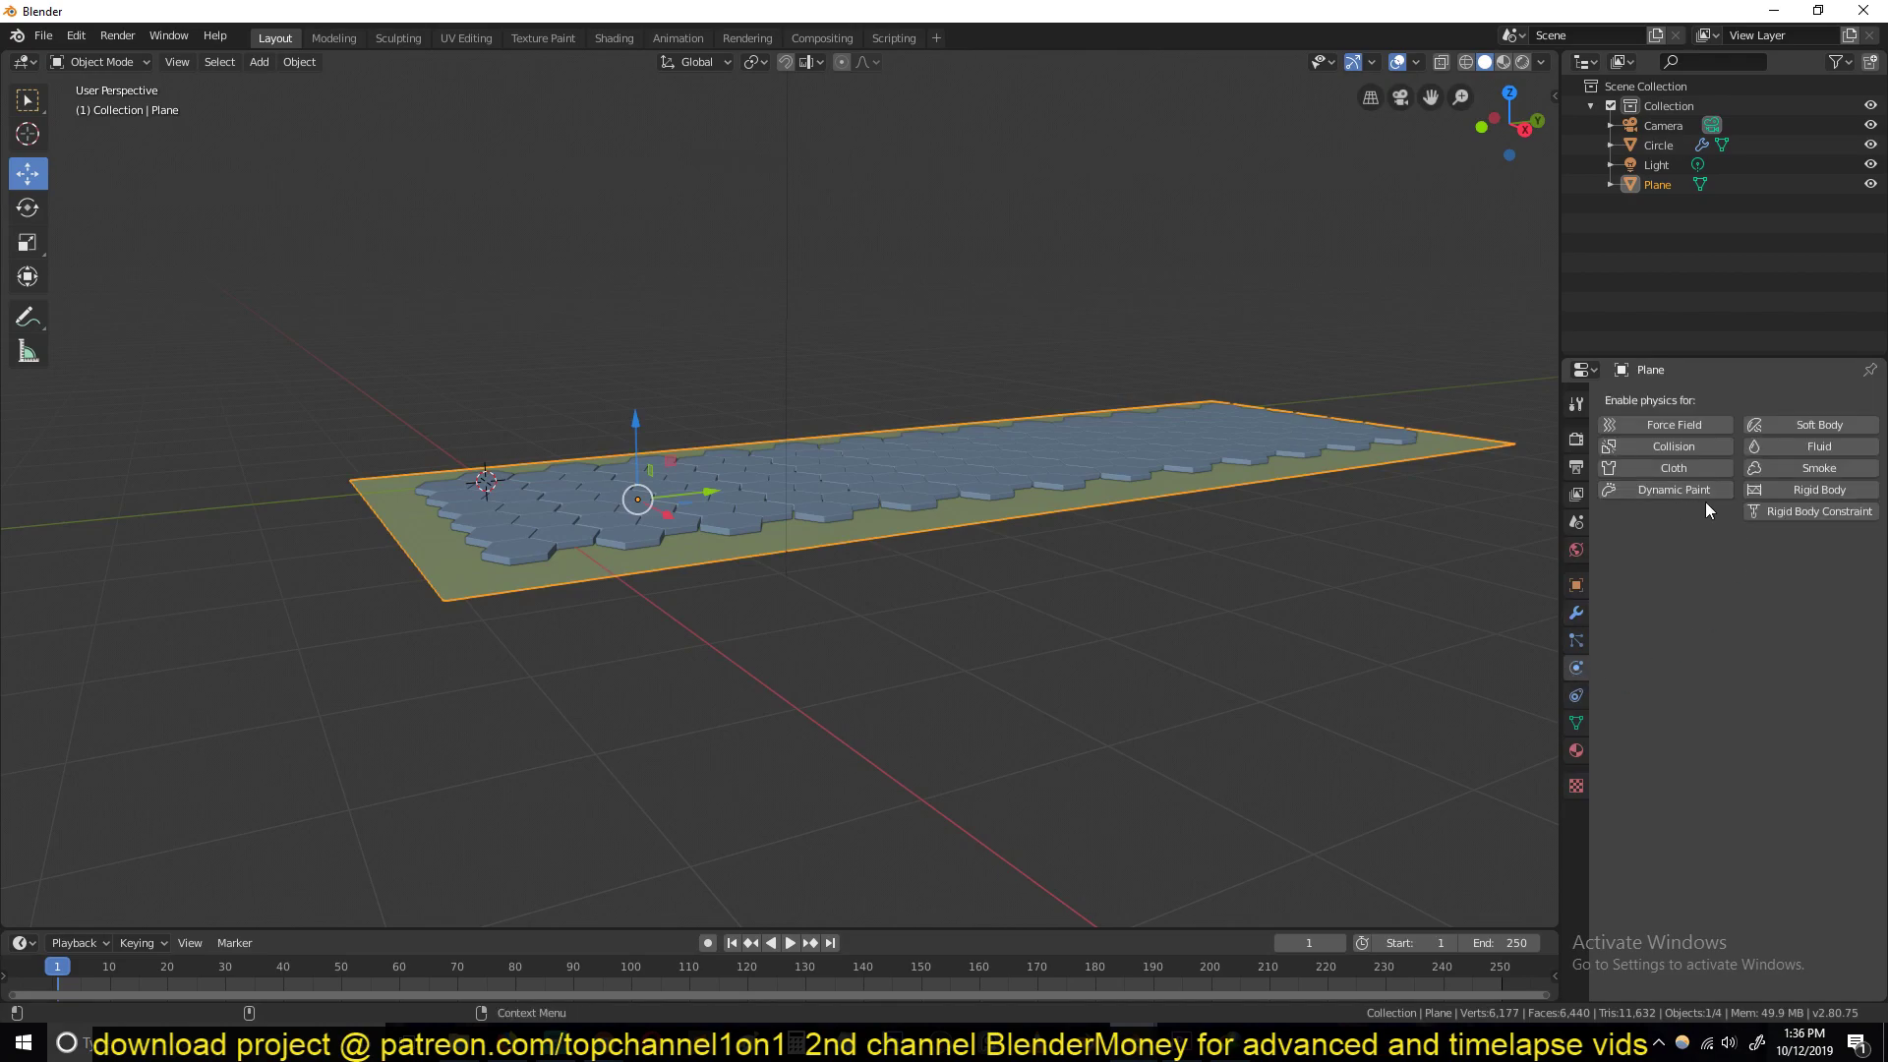
click(1783, 491)
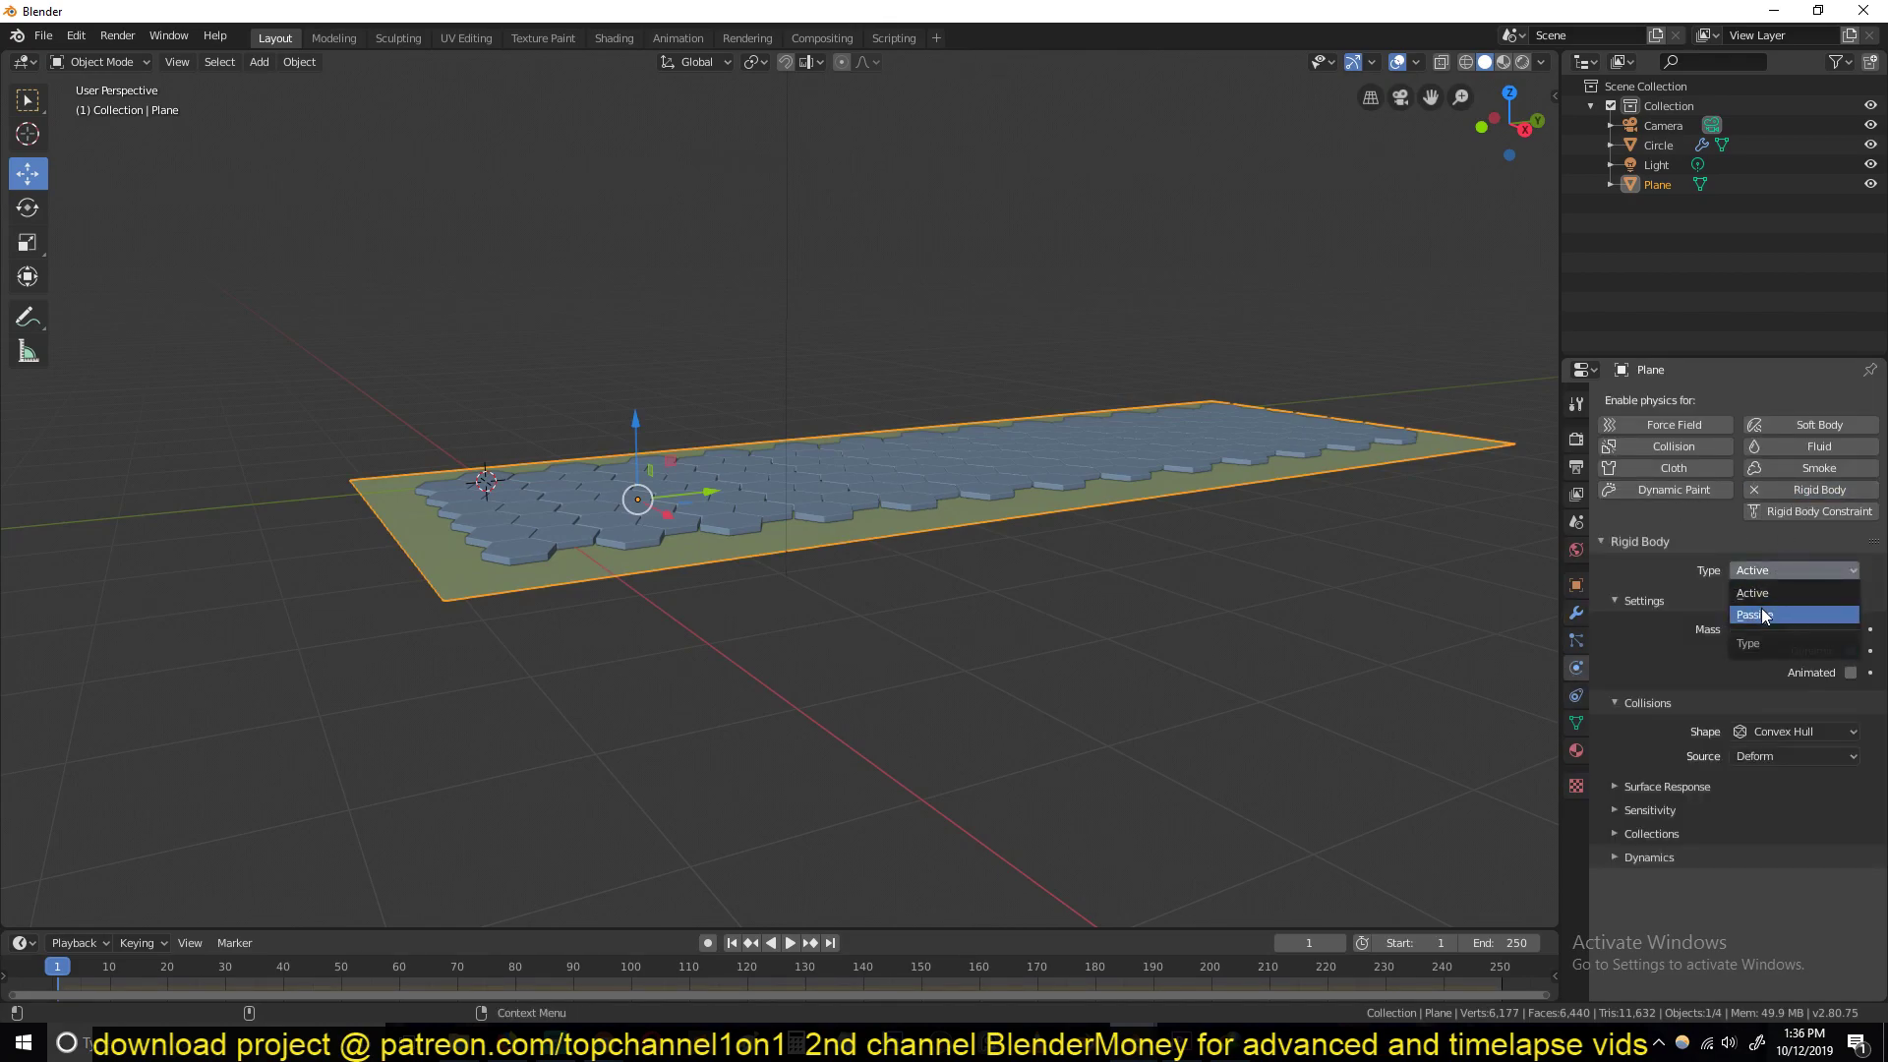
click(1754, 615)
middle_drag(1372, 628, 1117, 629)
click(1117, 629)
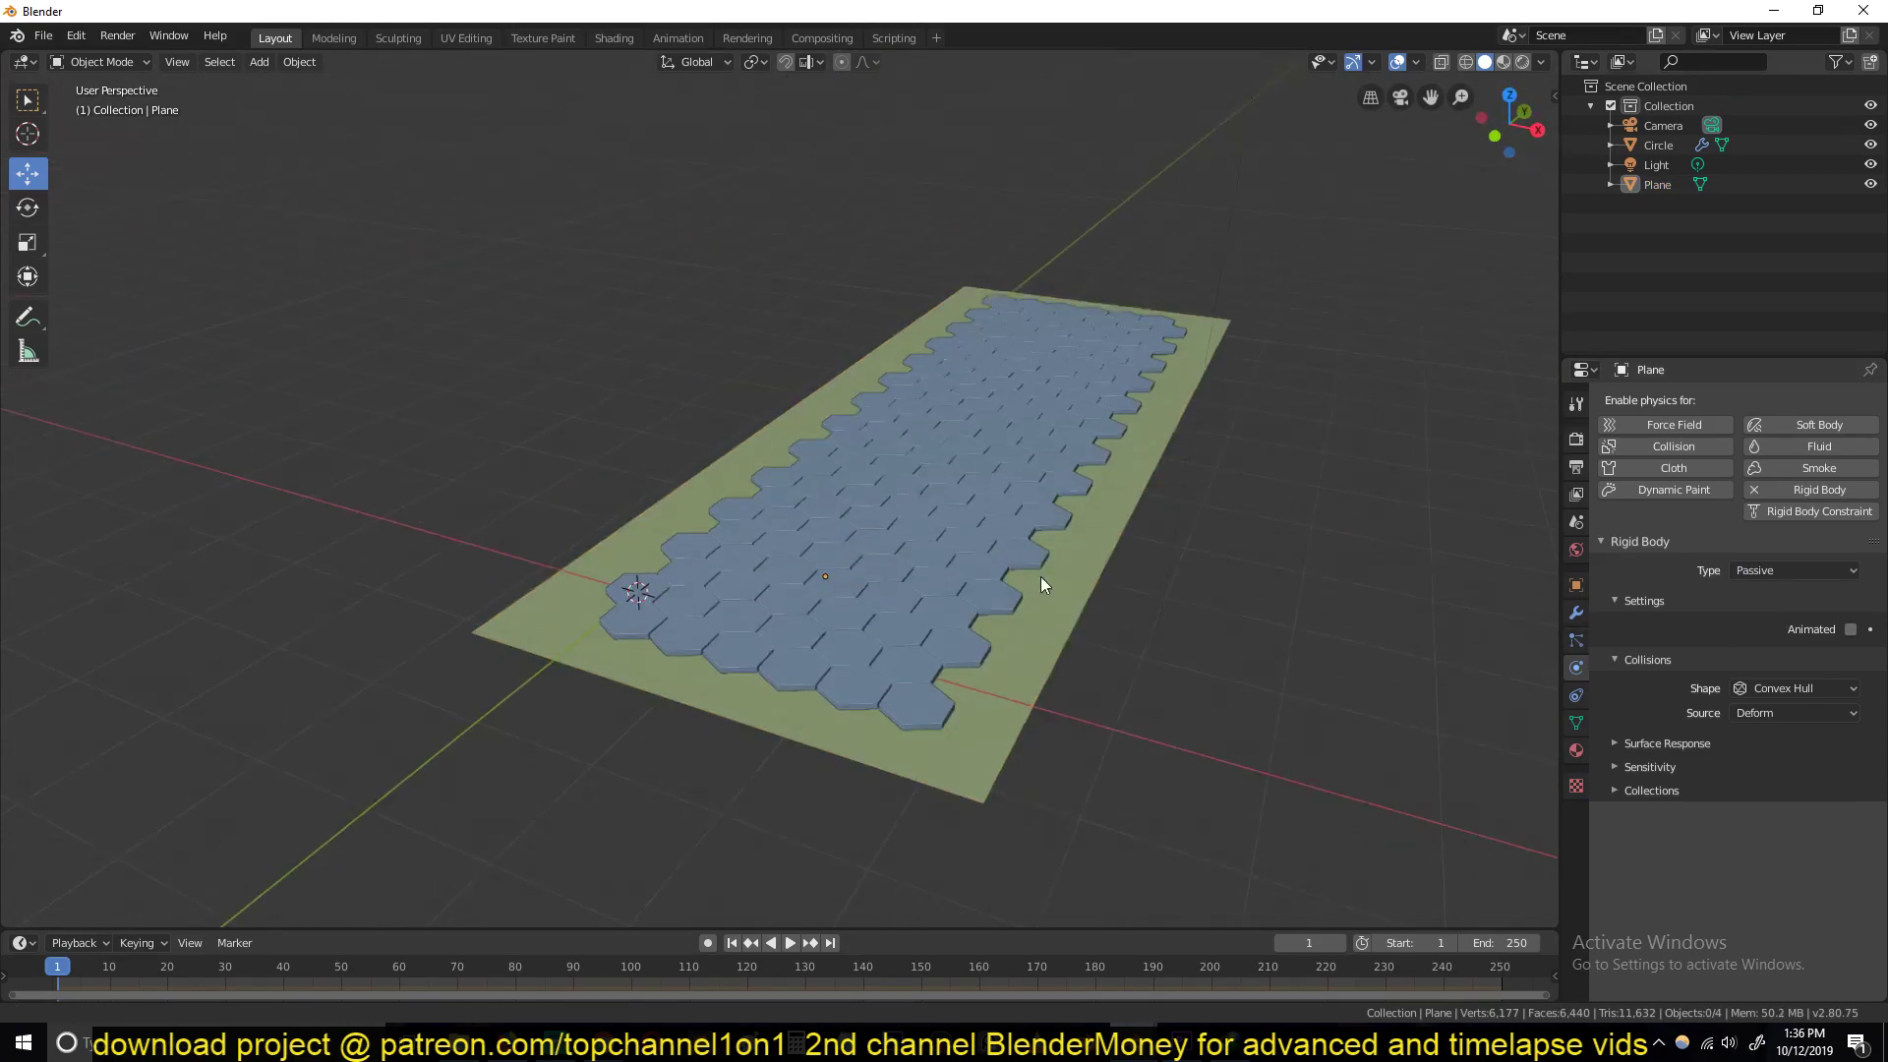
Step: Add a monkey head scaled to 0.613, rotate it, and adjust its height on Z
middle_drag(1041, 576, 1011, 481)
key(shift+a)
click(1105, 663)
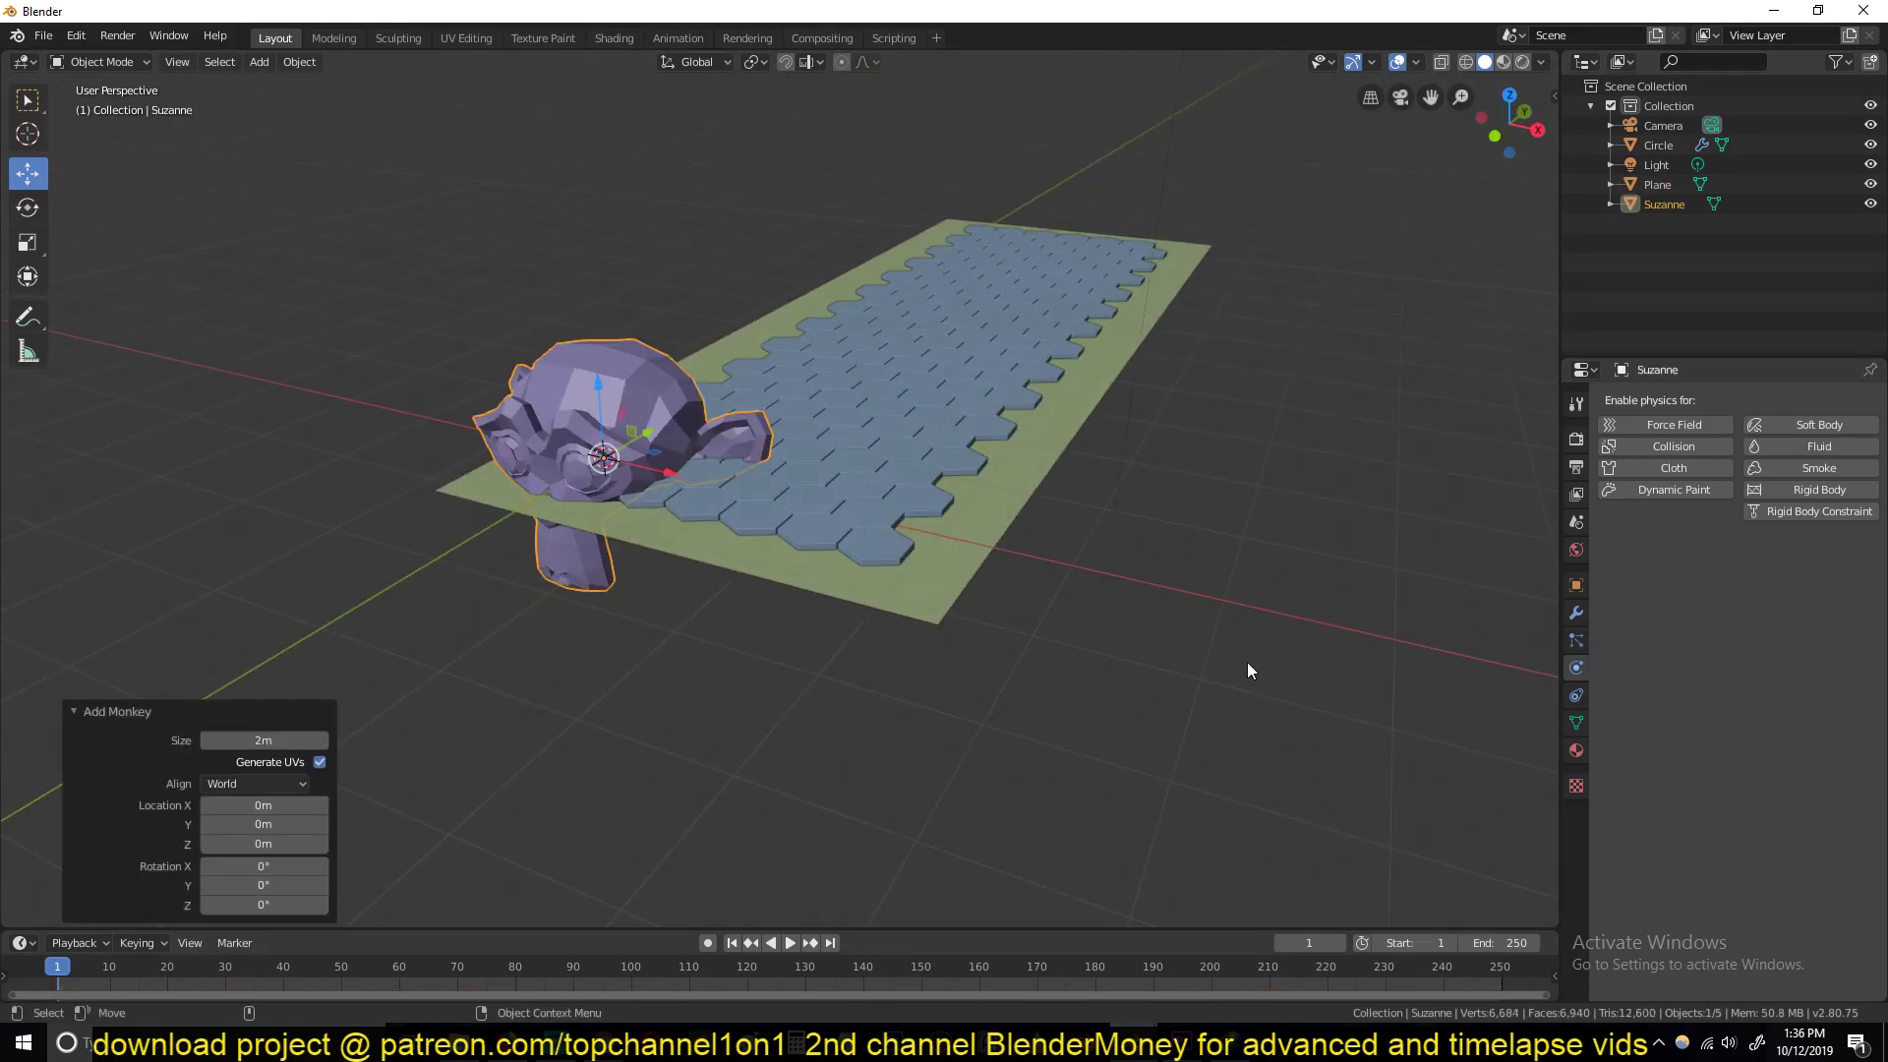
key(s)
click(880, 519)
key(r)
key(r)
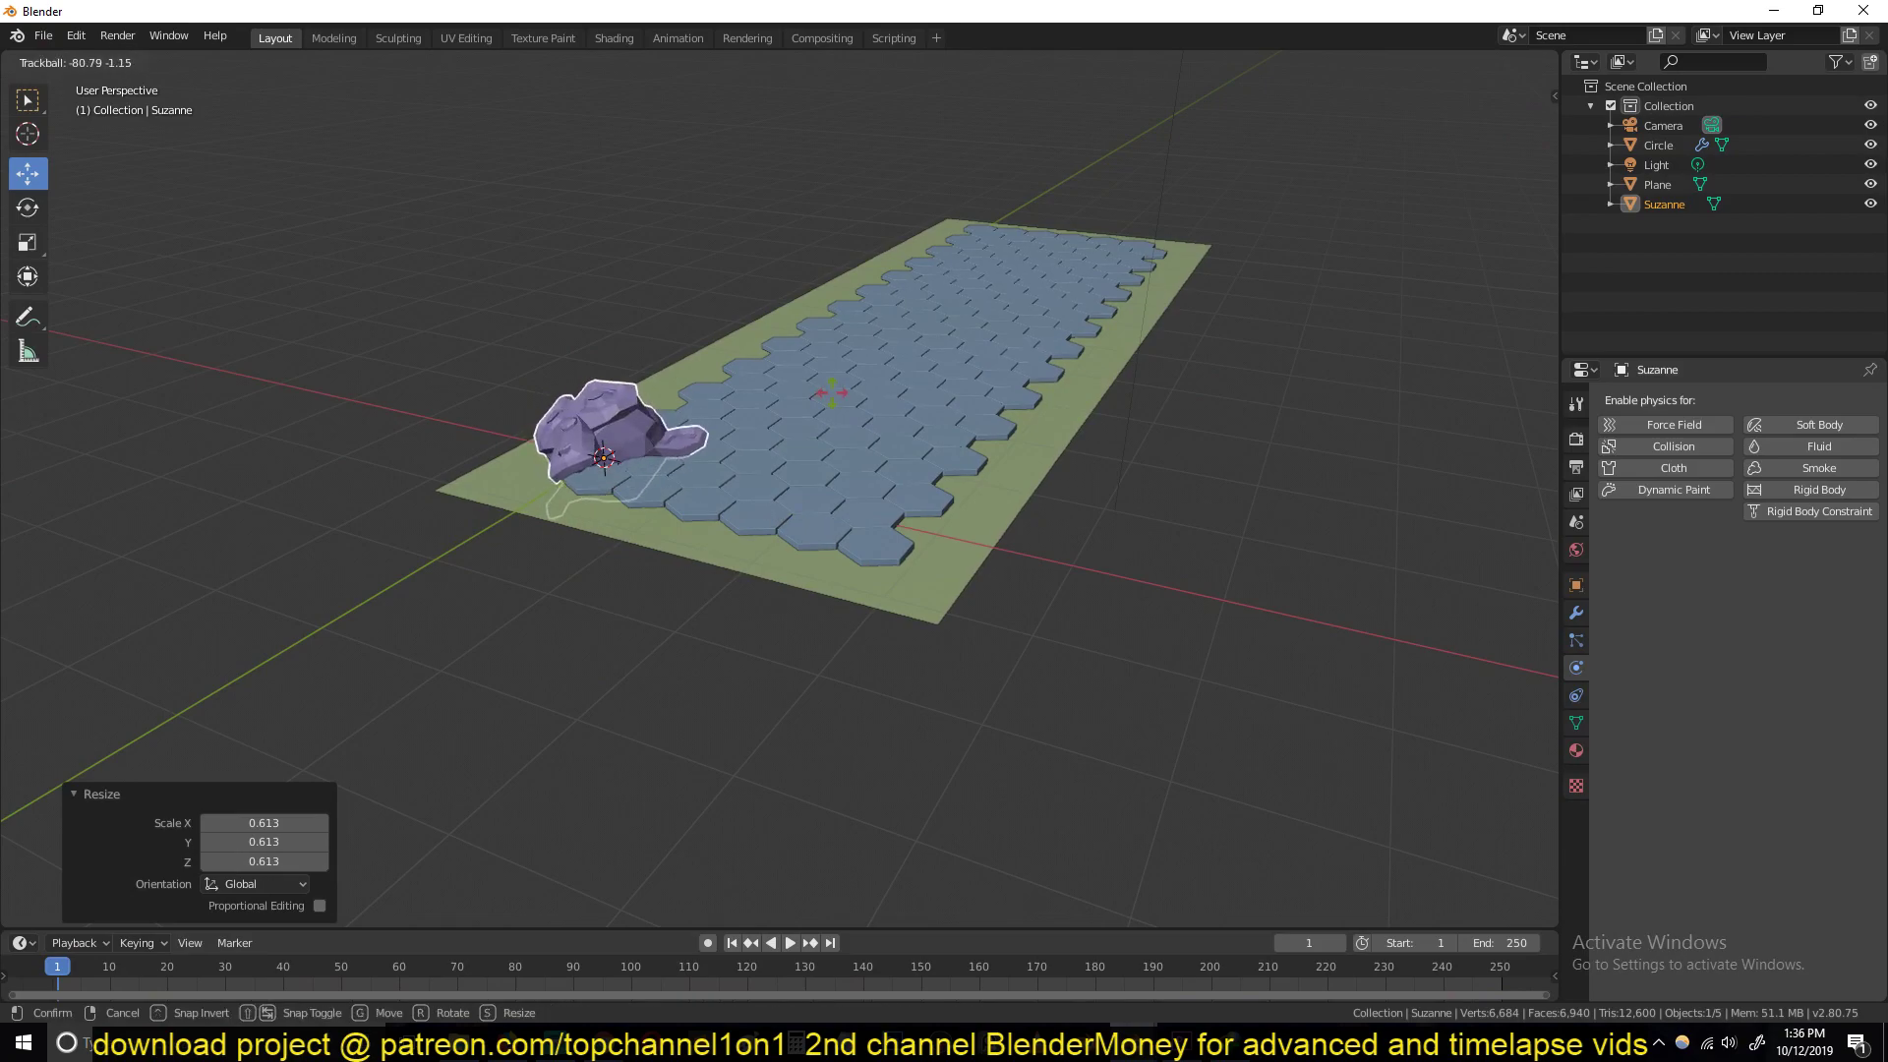
click(827, 404)
key(g)
key(z)
click(824, 567)
middle_drag(824, 566, 820, 511)
drag(558, 418, 571, 327)
Step: Turn on Auto Keying and move the monkey below the plane's near end
key(KP_7)
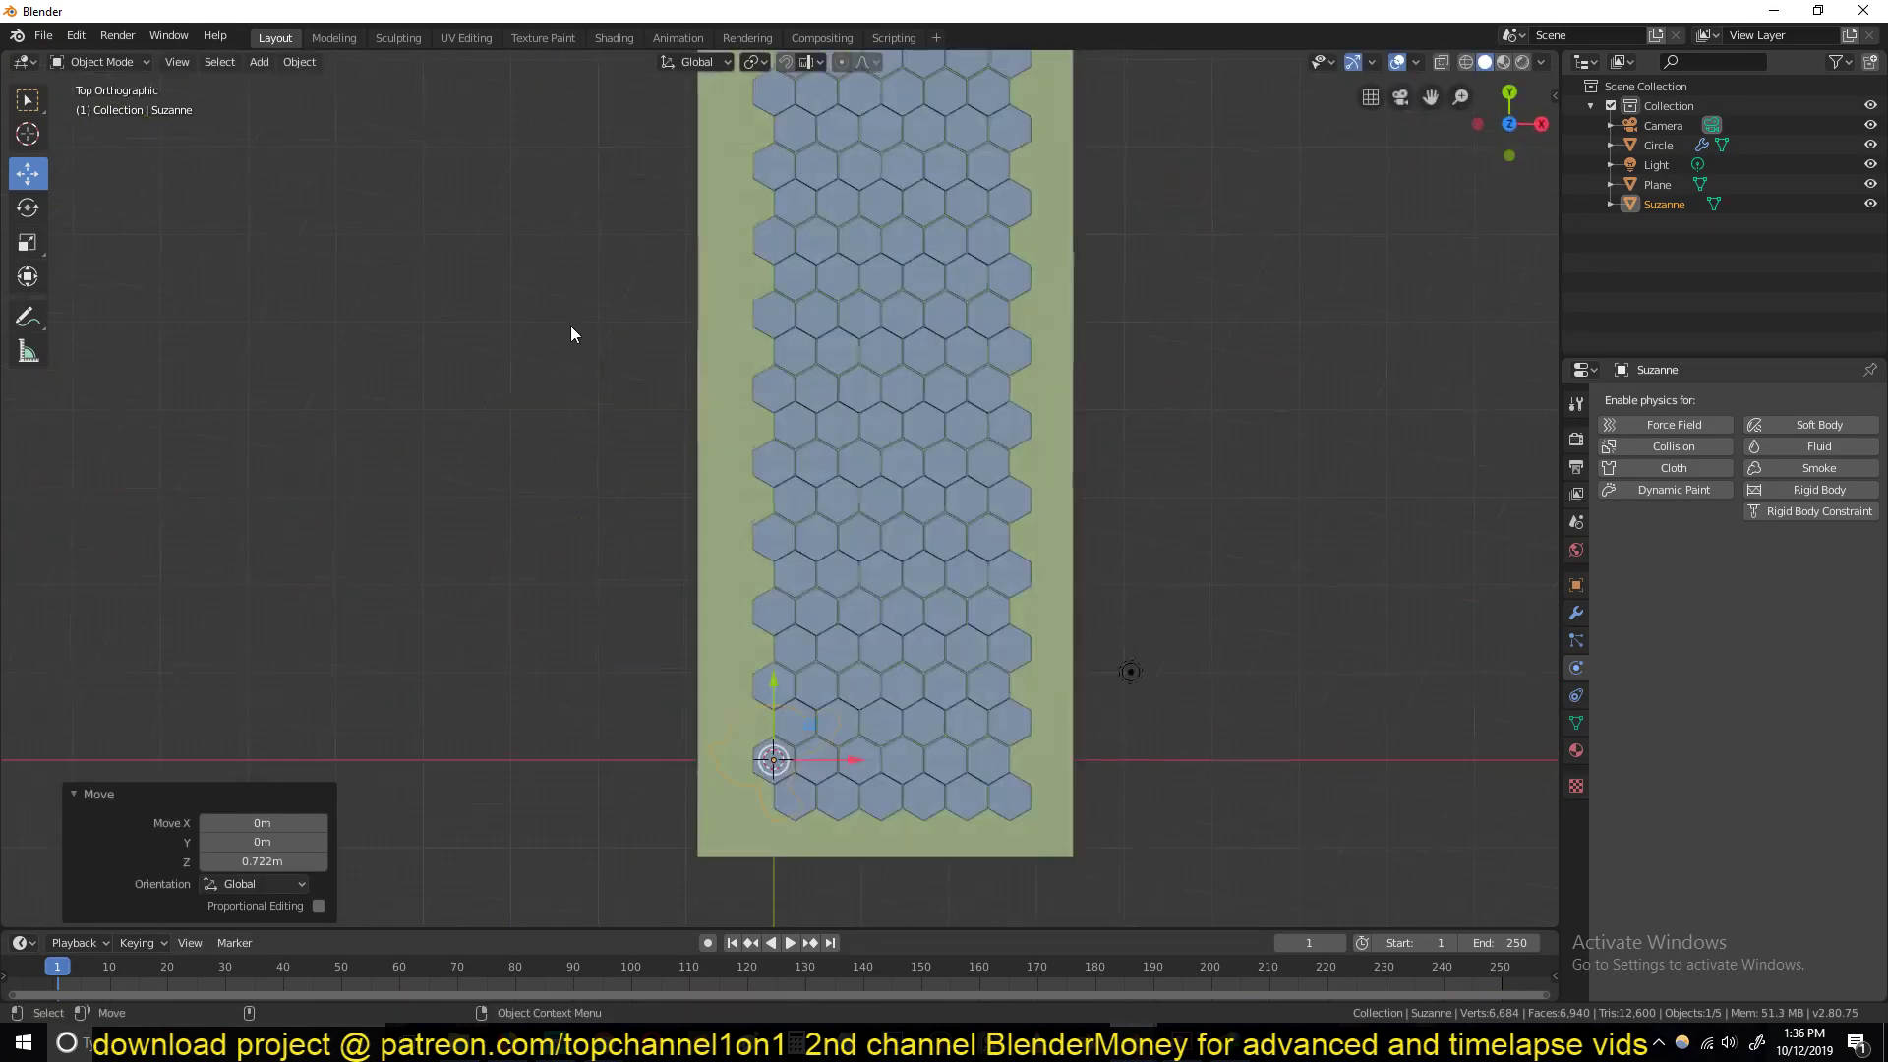
scroll(736, 356, down, 3)
click(707, 942)
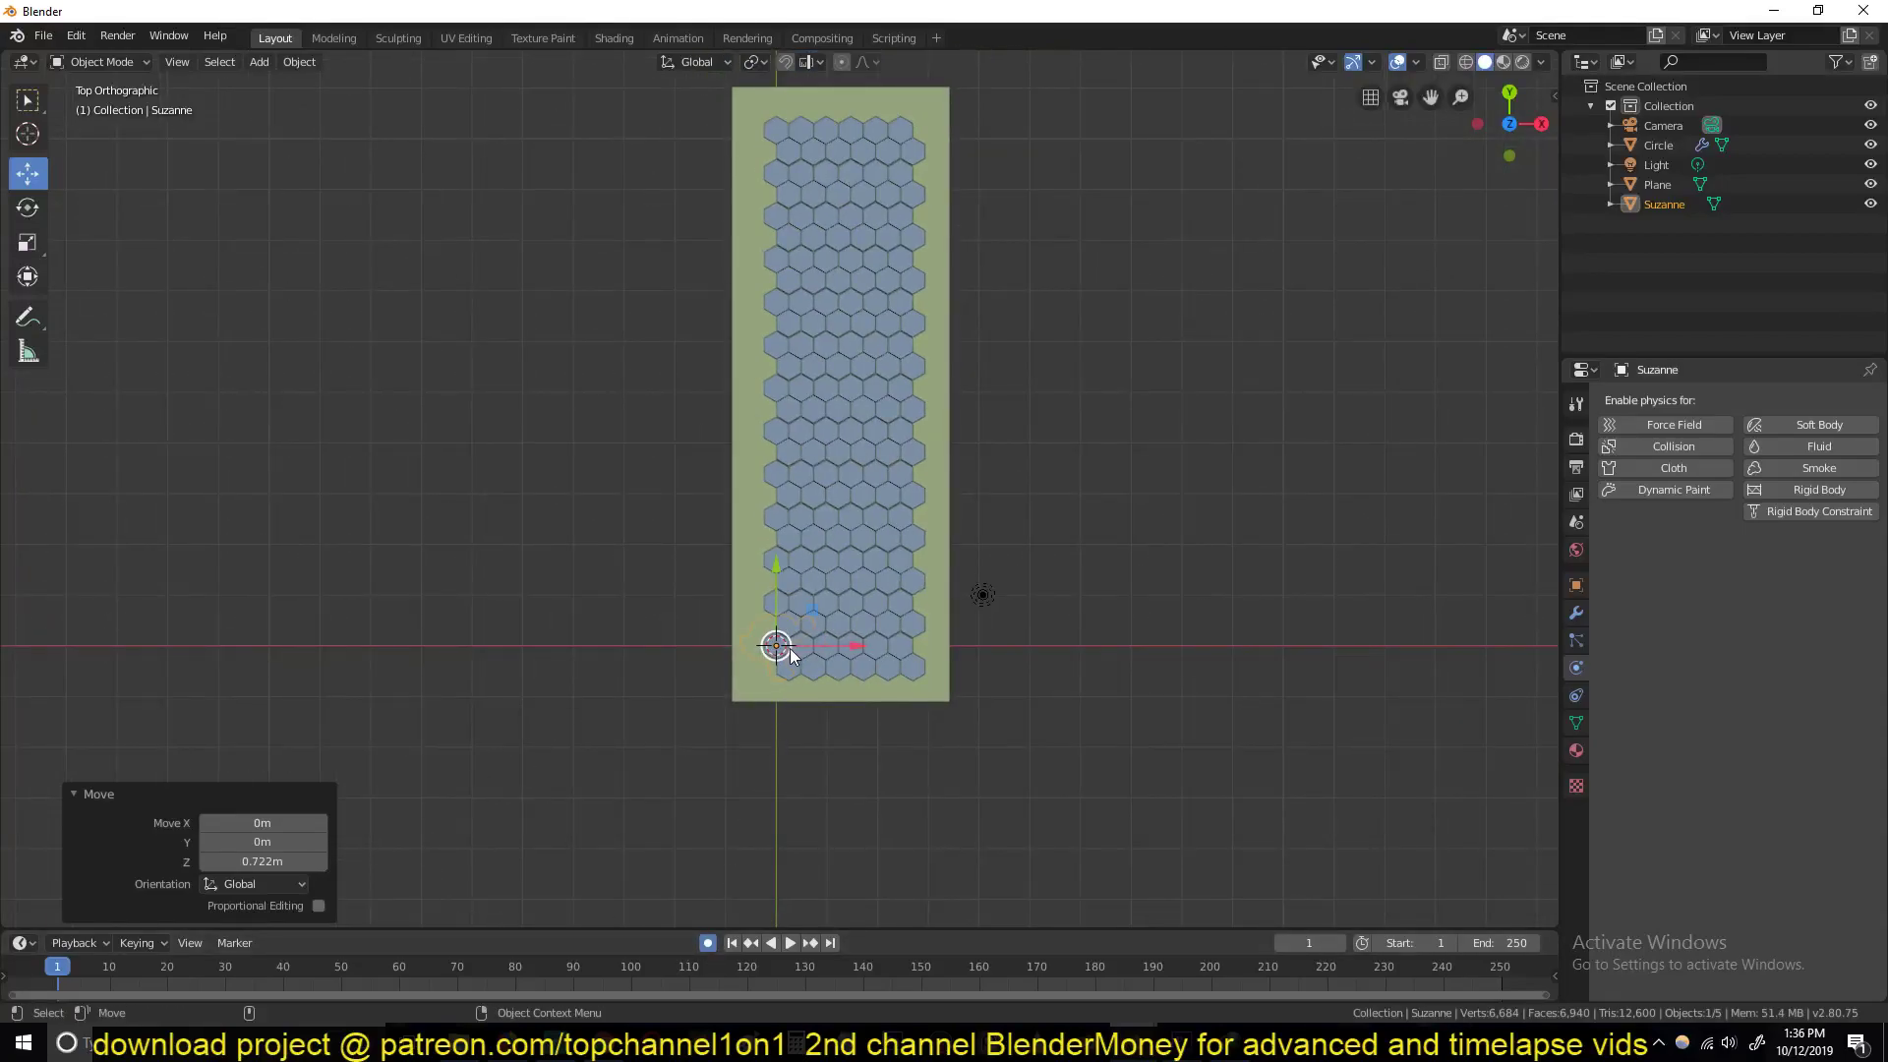
drag(776, 645, 849, 763)
Step: Enlarge the monkey's mesh about 1.5 times in Edit Mode
key(KP_1)
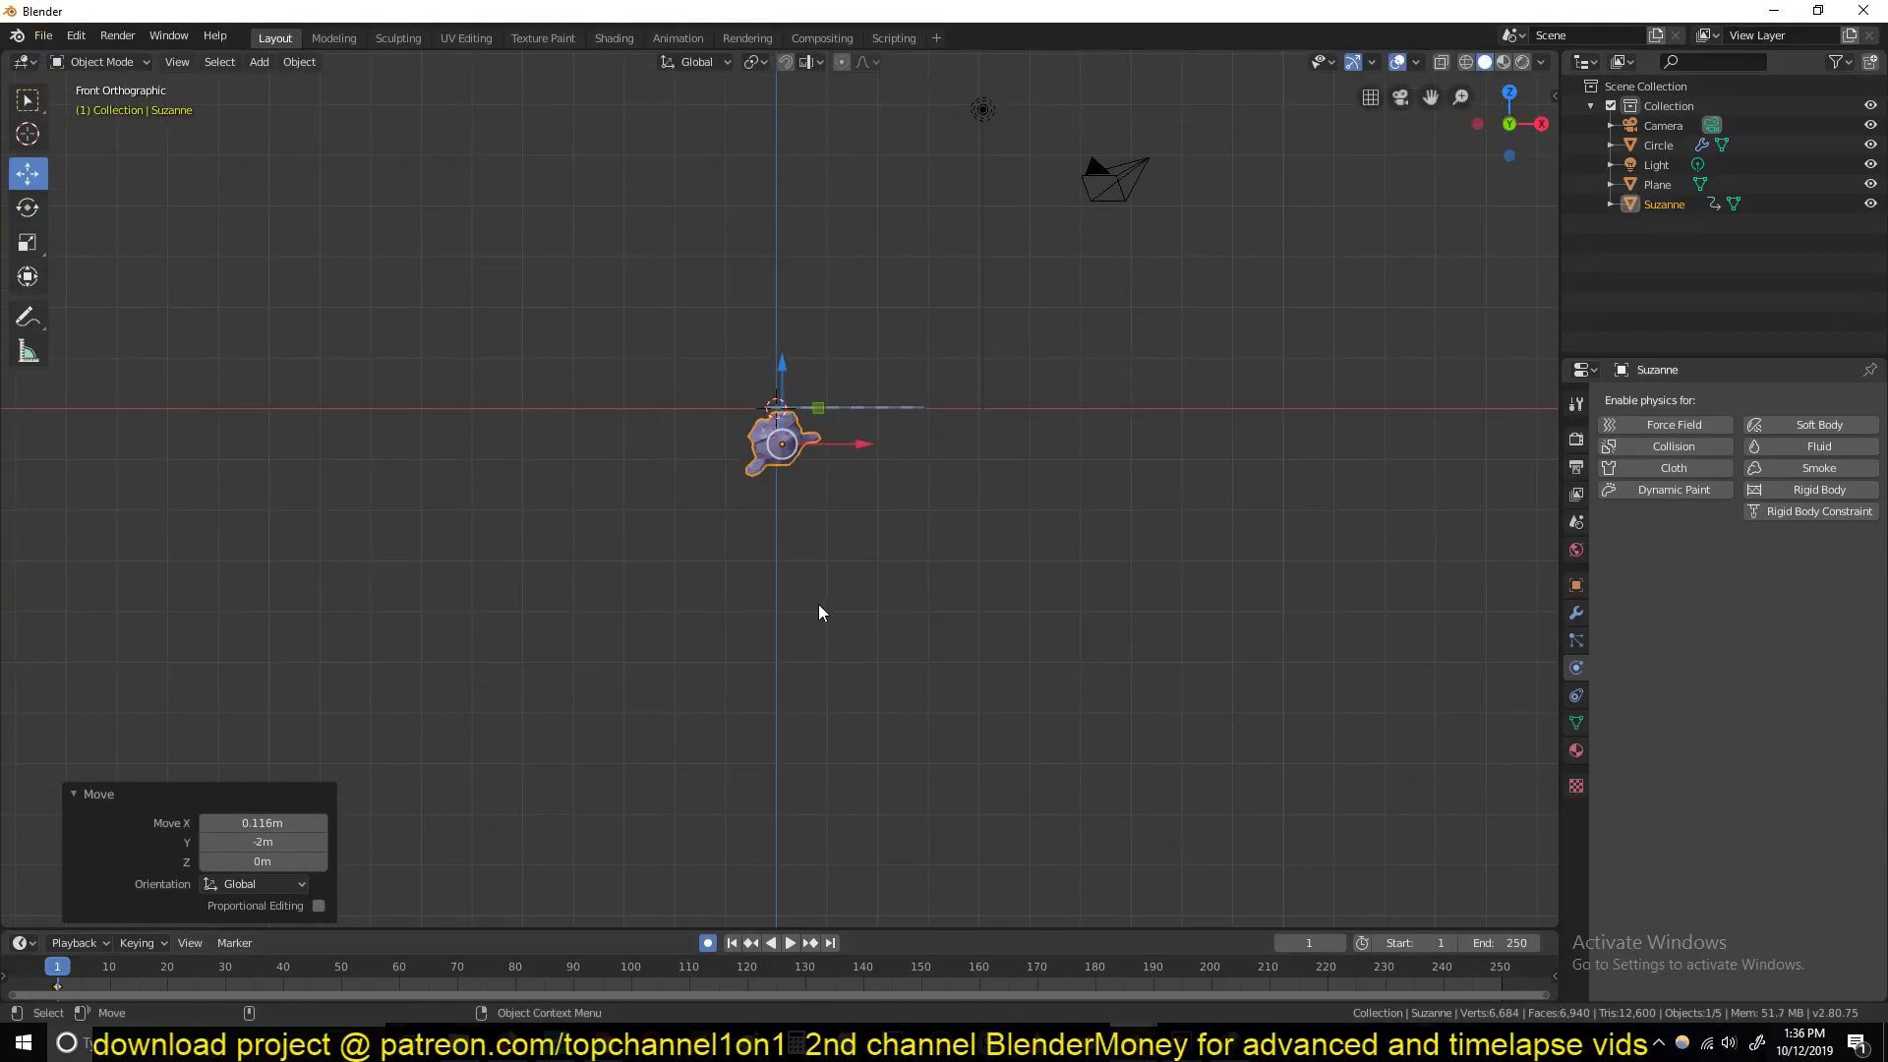
key(Tab)
key(s)
click(905, 634)
key(Tab)
Step: Keyframe the monkey onto the plane's near end at frame 50 and far end at frame 96
key(KP_7)
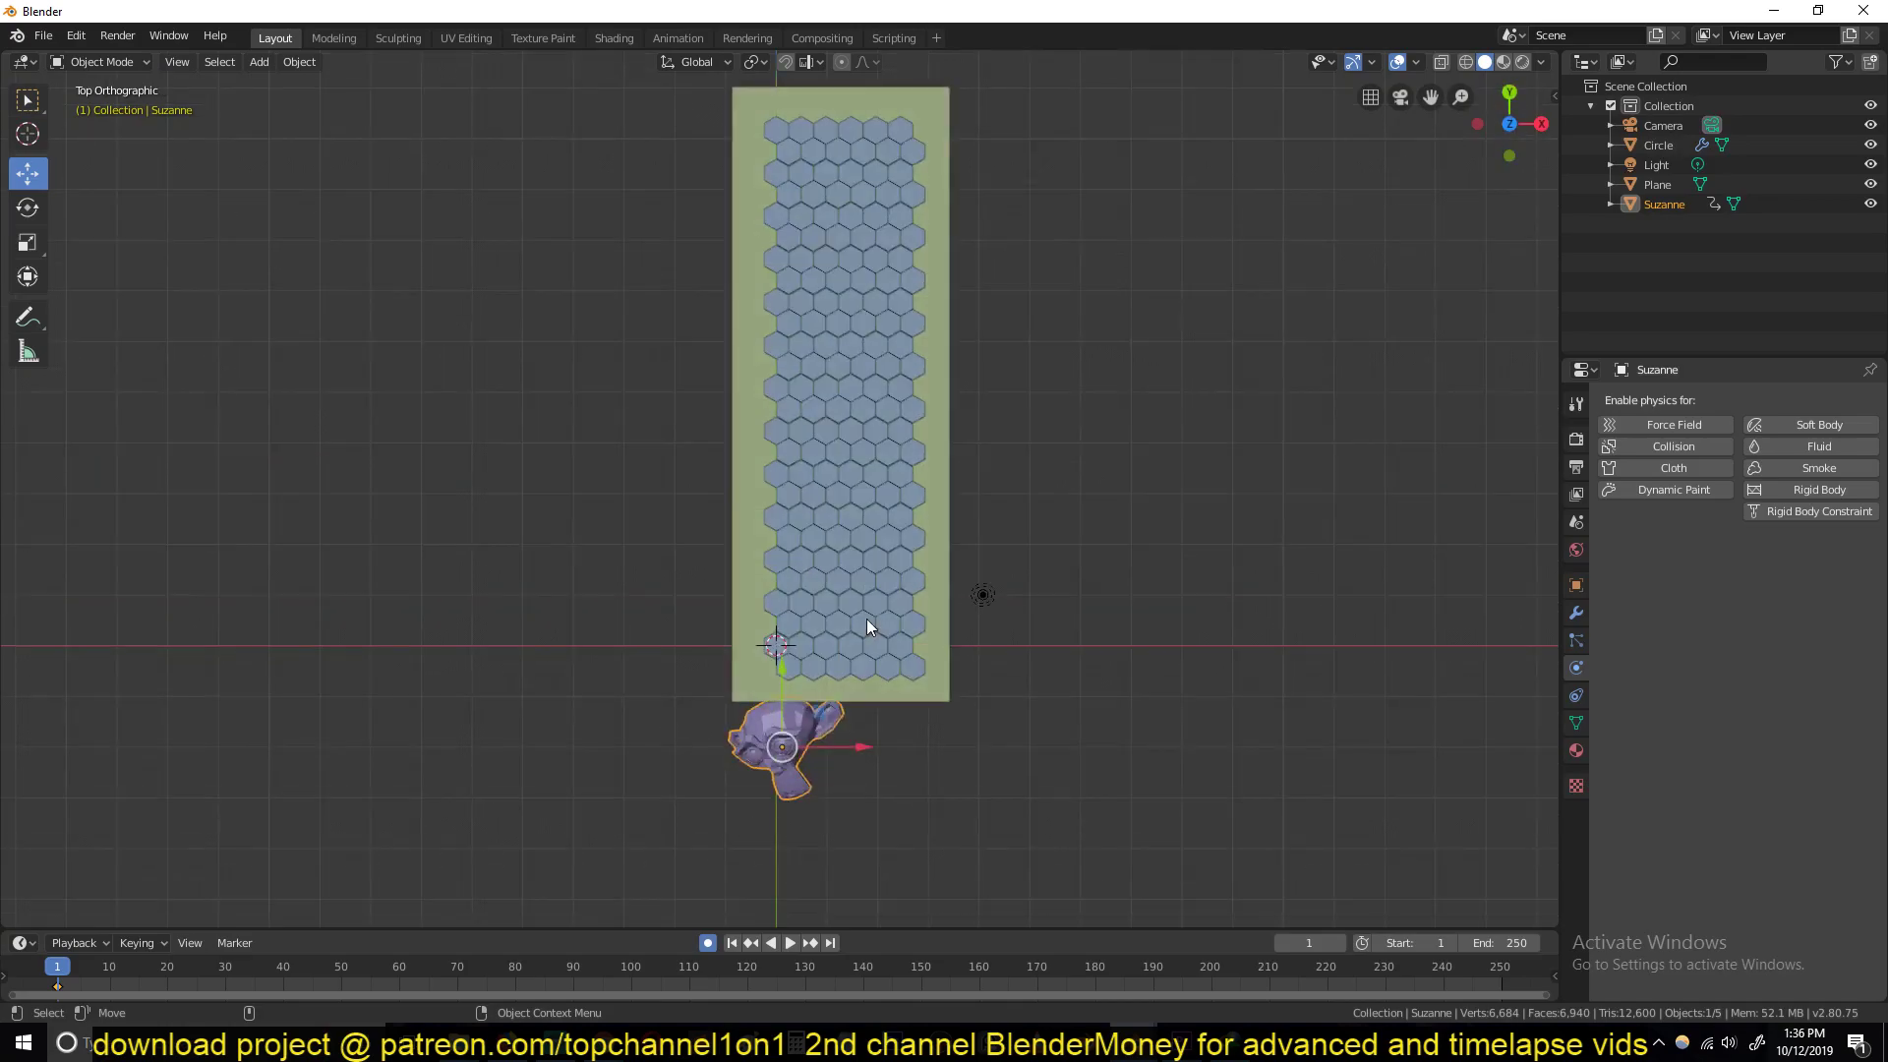
click(344, 969)
key(g)
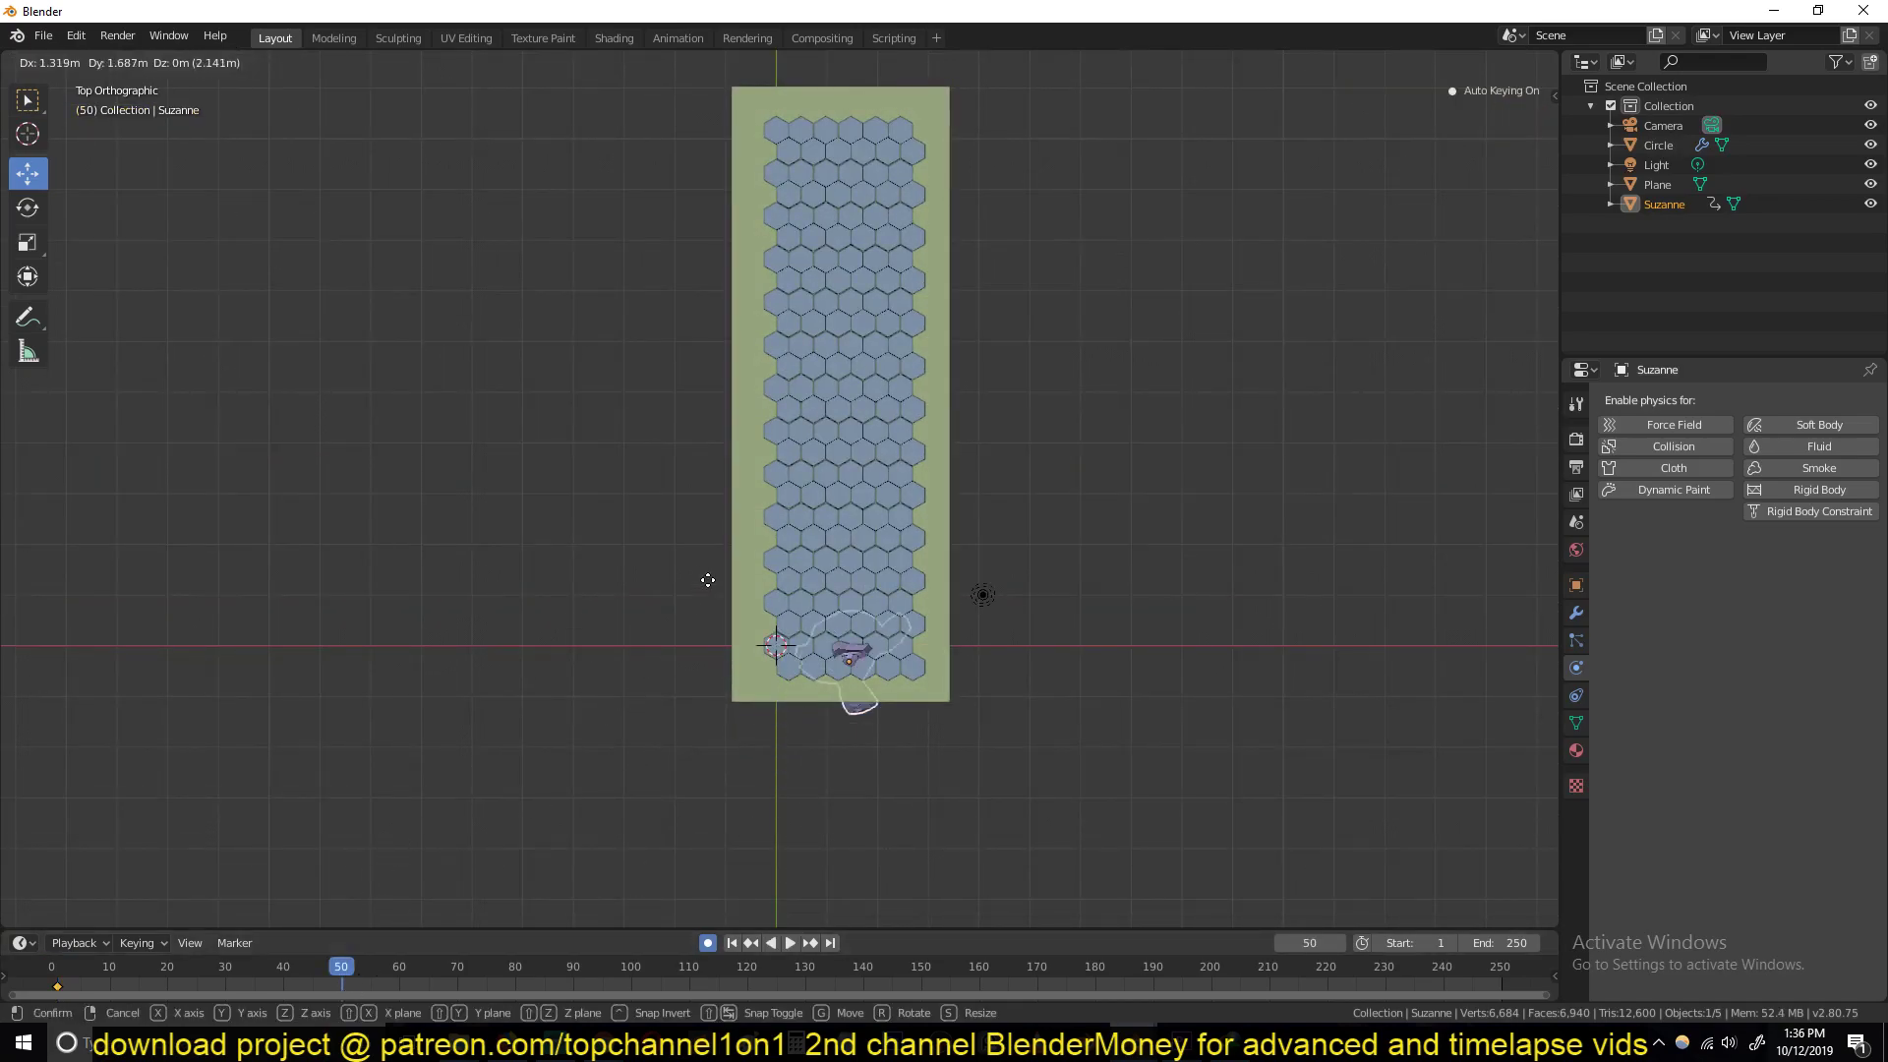
click(739, 486)
click(611, 973)
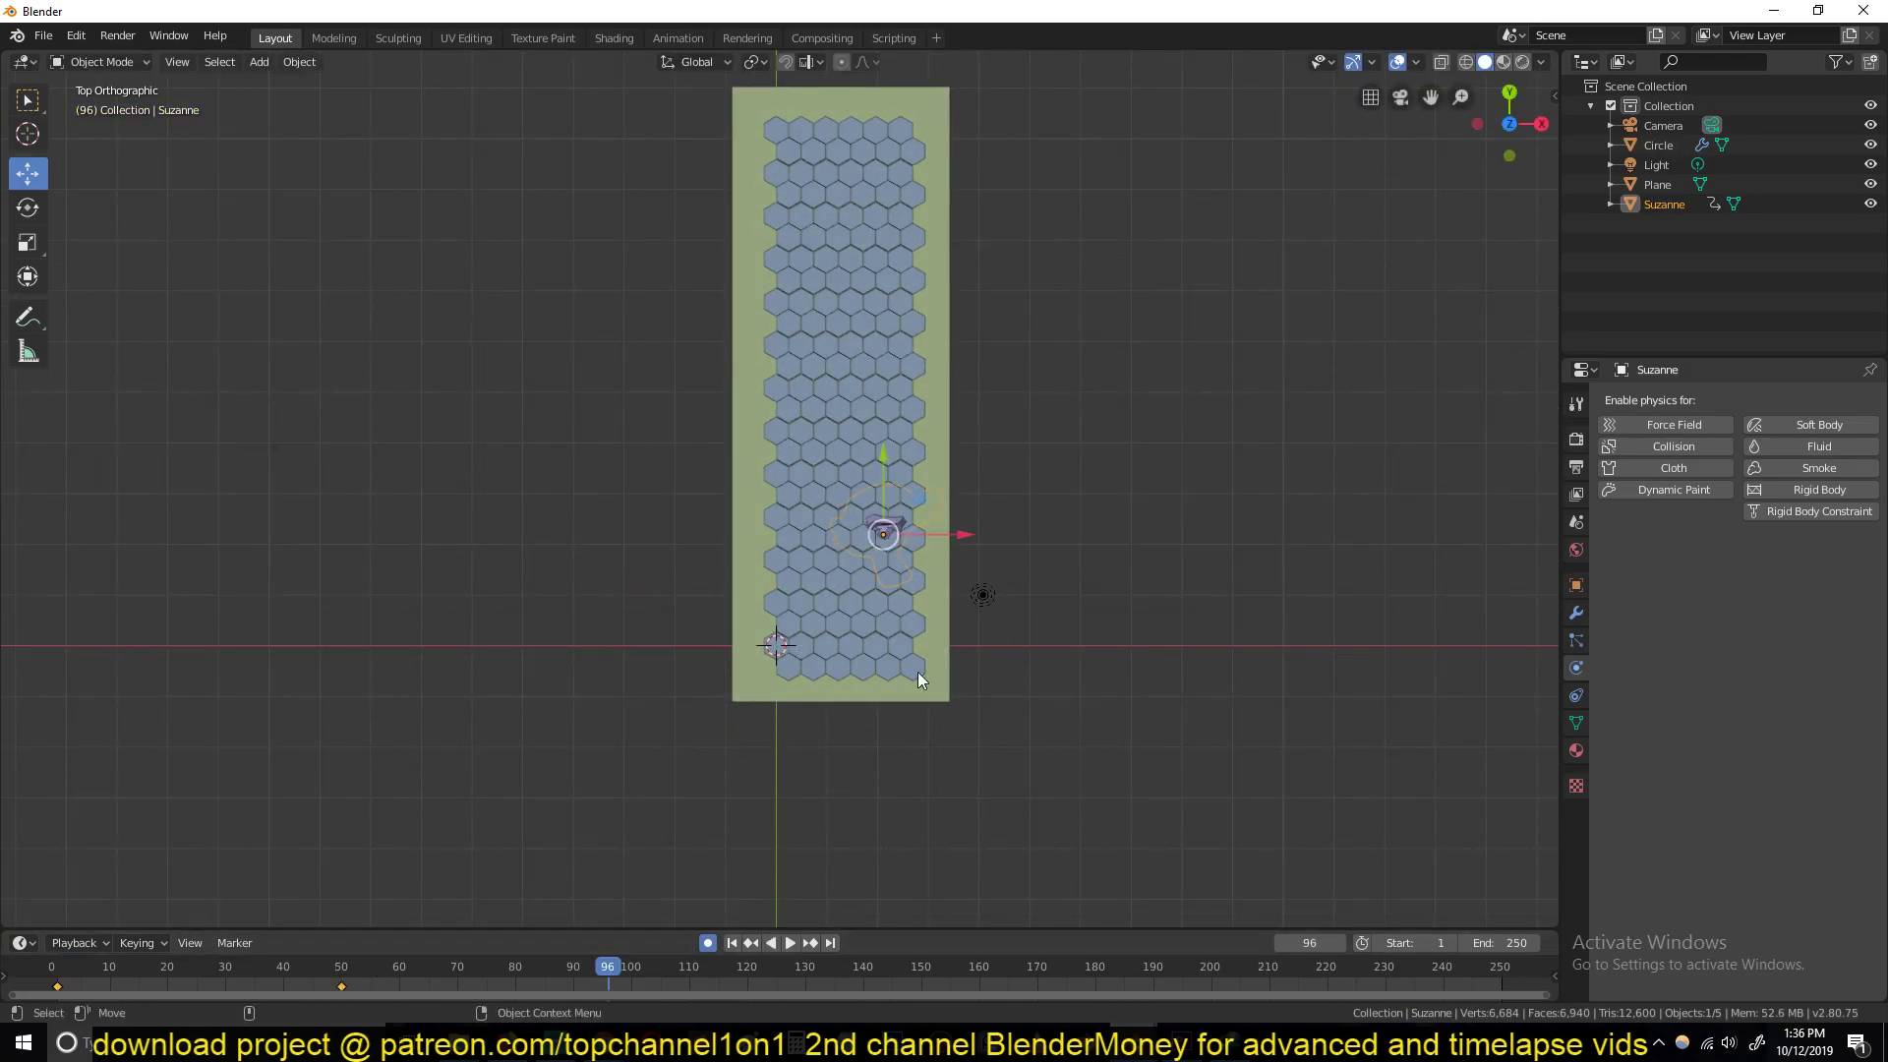
key(g)
click(869, 163)
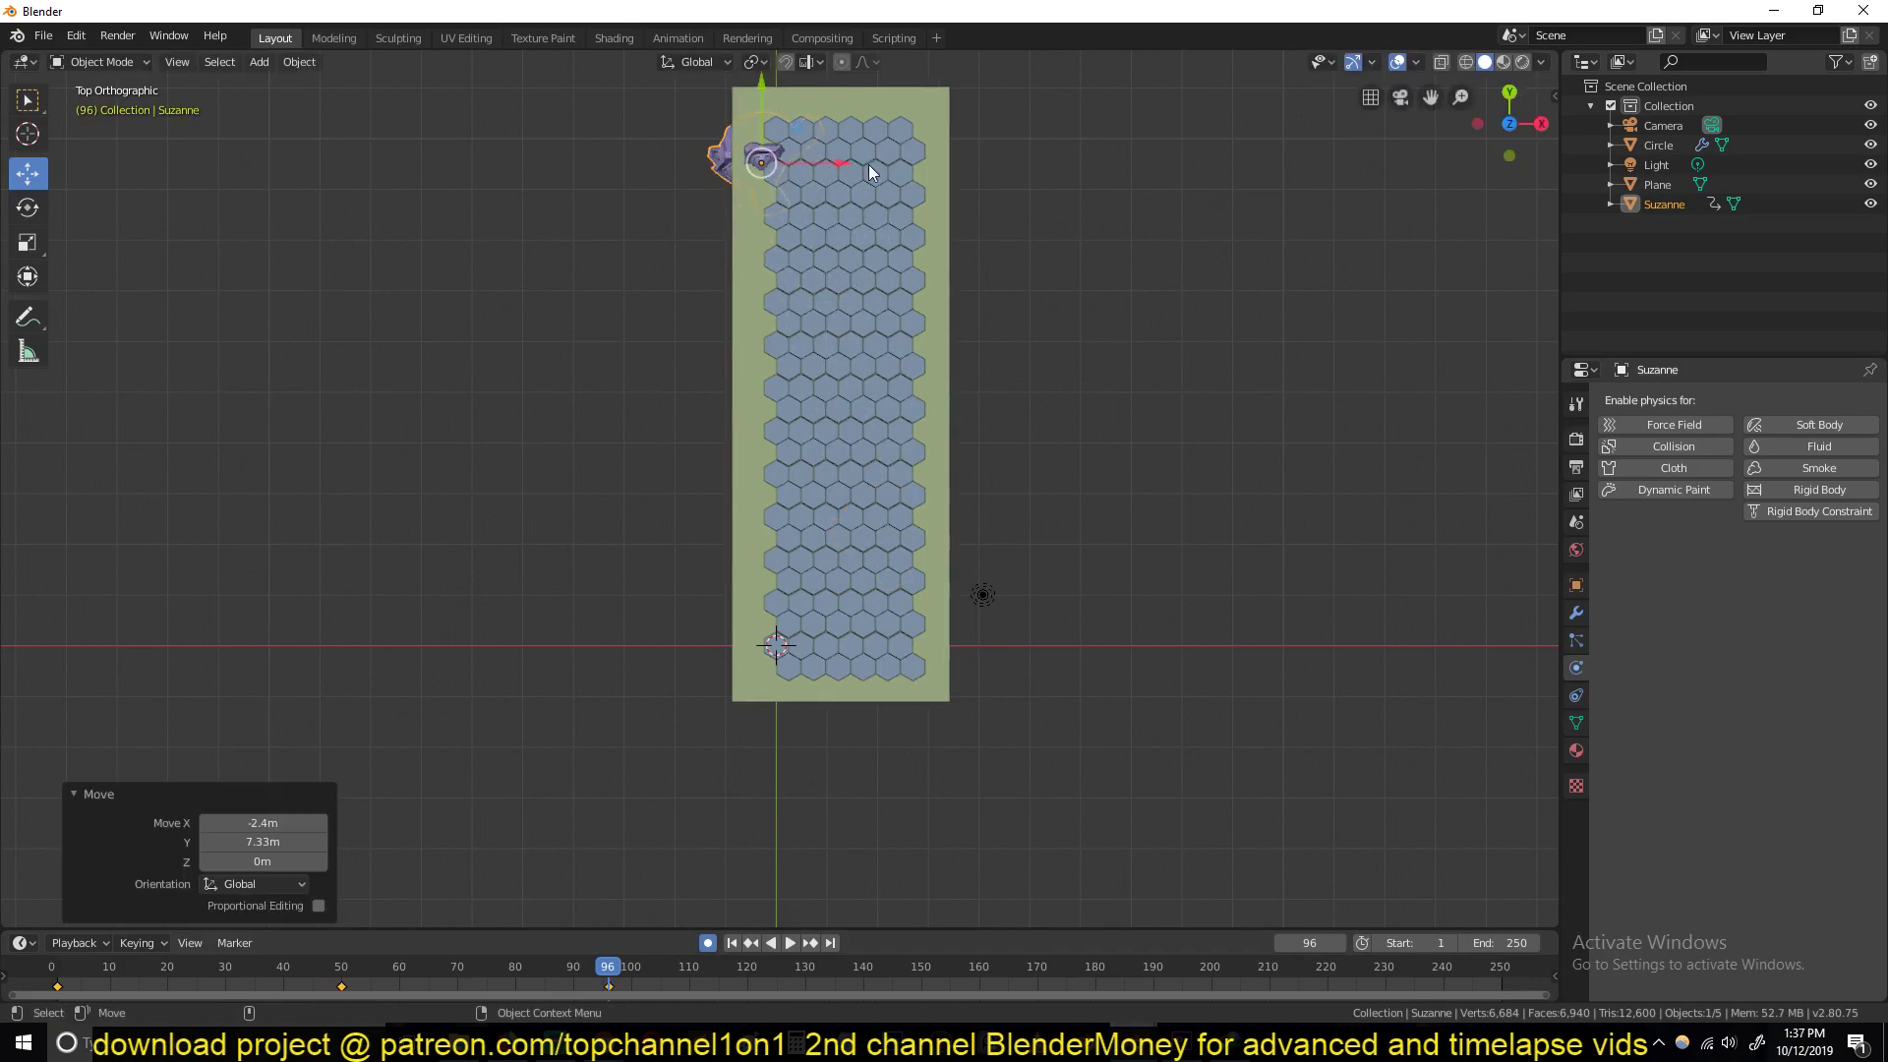
middle_drag(870, 163, 782, 404)
key(Tab)
Step: Enlarge the monkey's mesh further and start the animation playing
key(s)
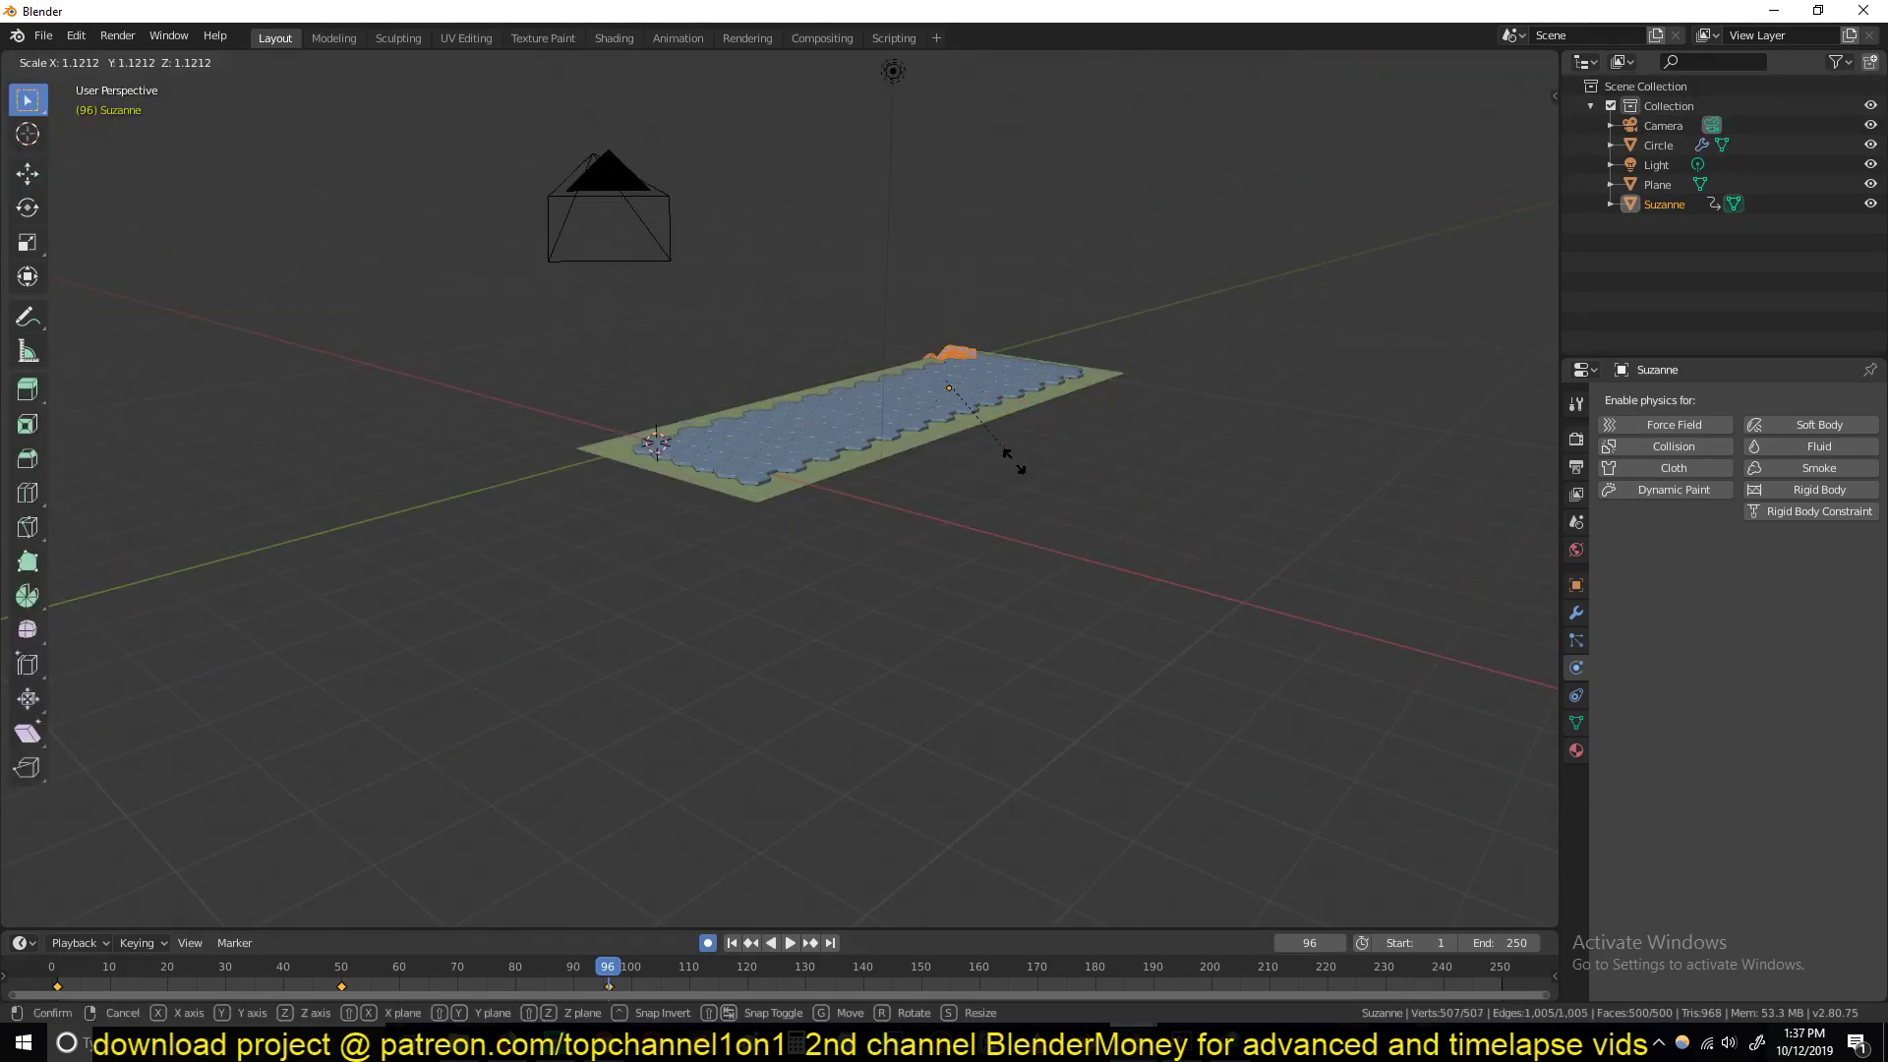
click(1027, 475)
key(Tab)
key(space)
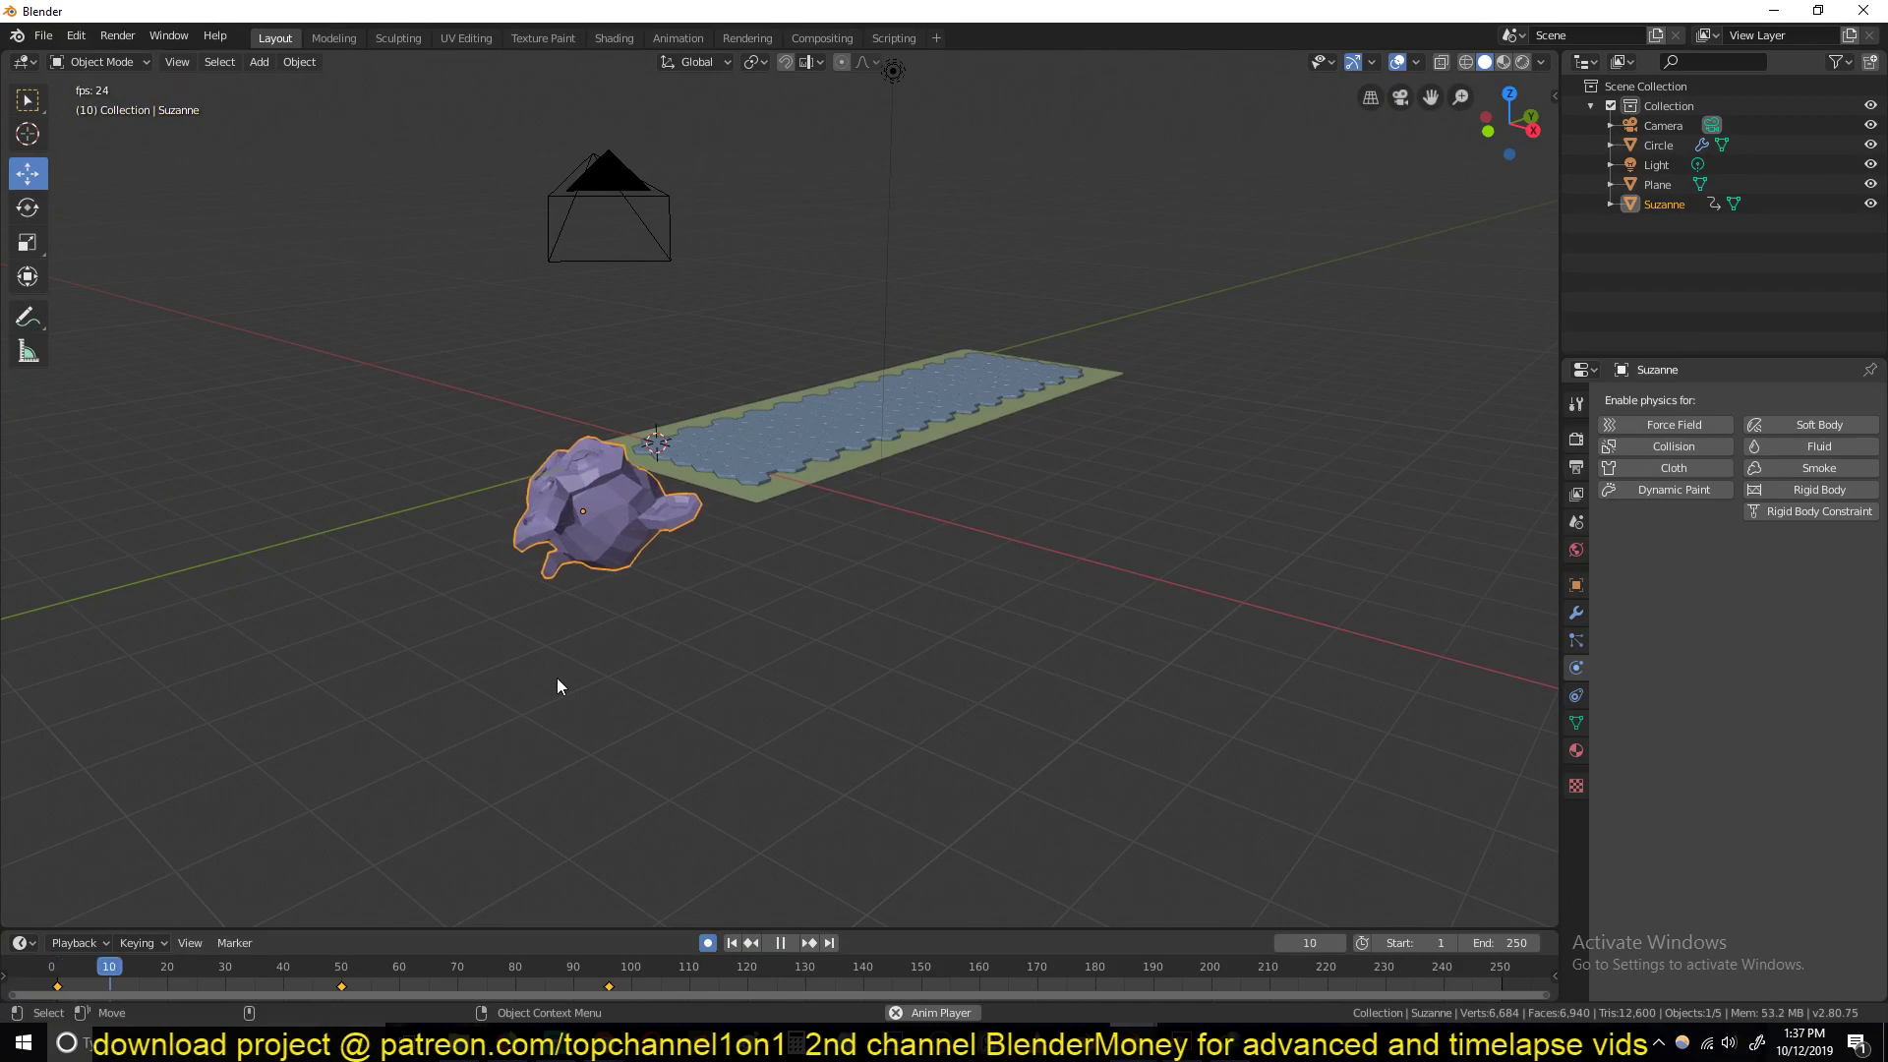
middle_drag(556, 677, 716, 681)
key(g)
click(1033, 533)
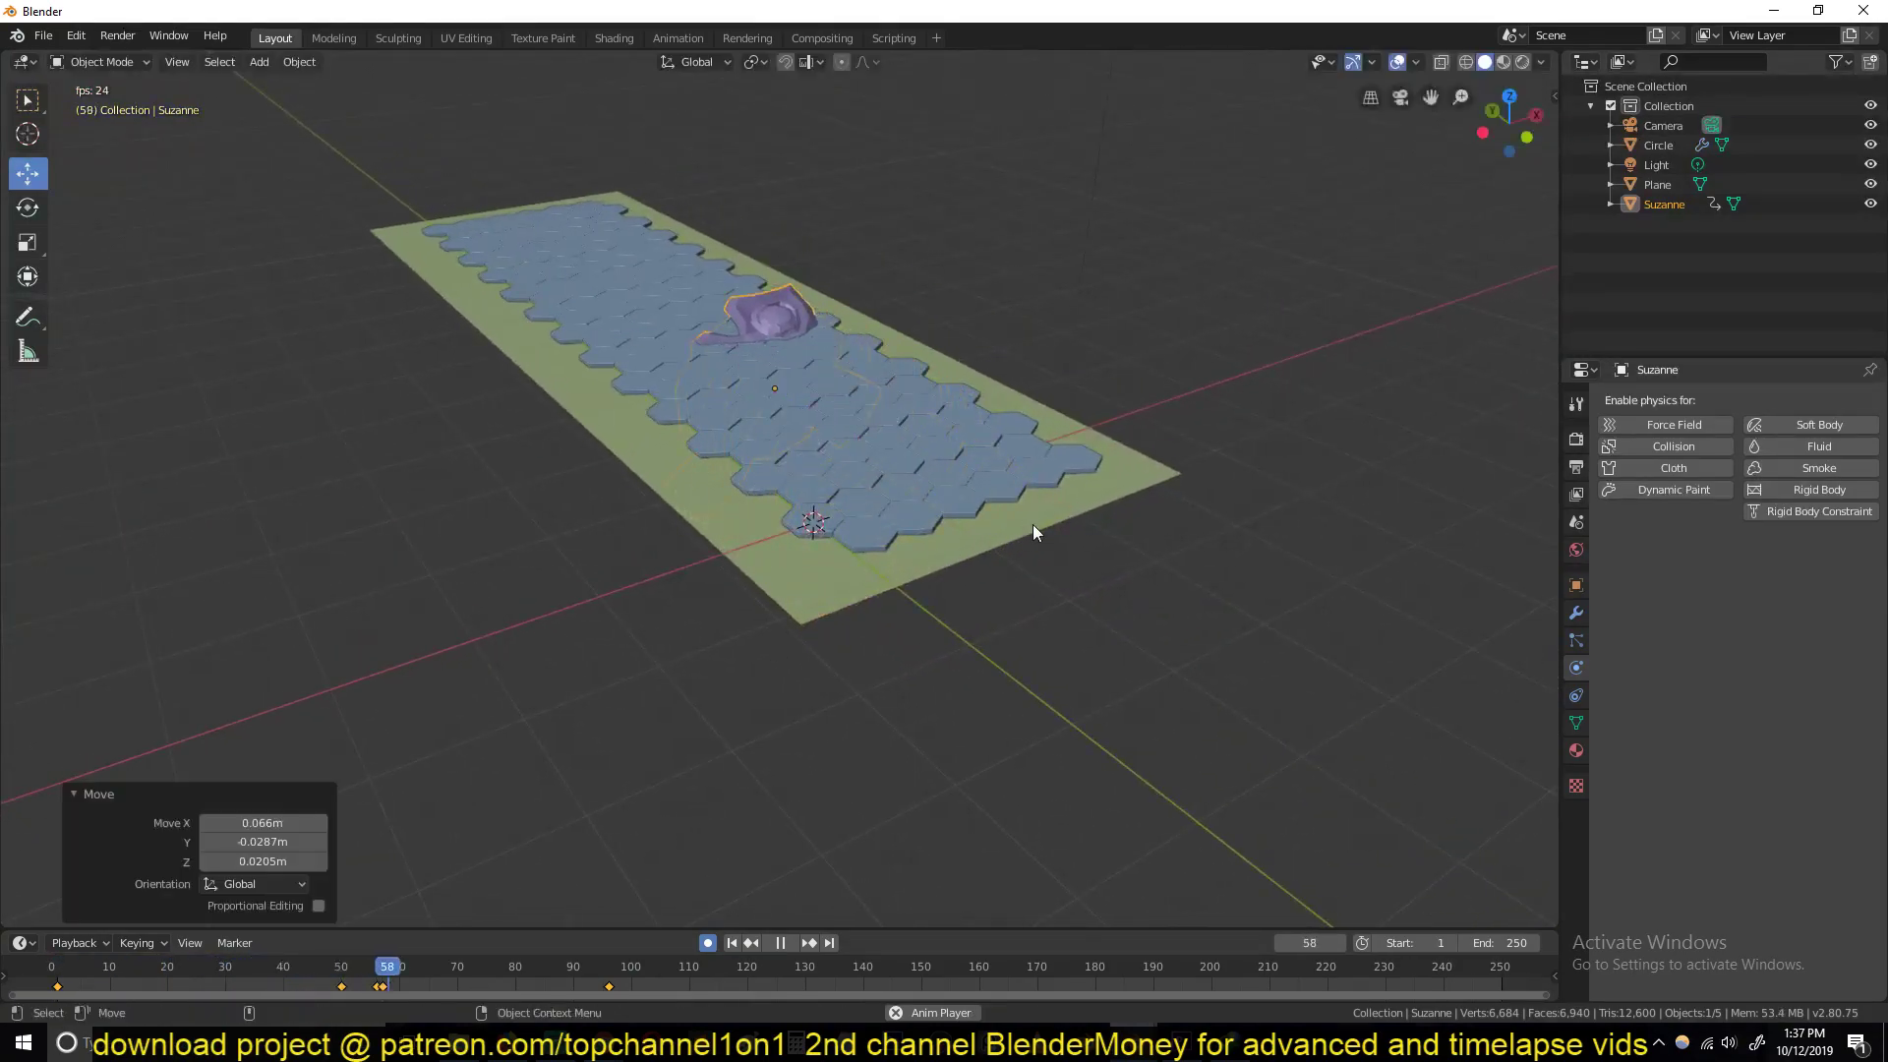
Step: Swap the Plane's Rigid Body for a Dynamic Paint canvas with a Waves surface
click(1111, 468)
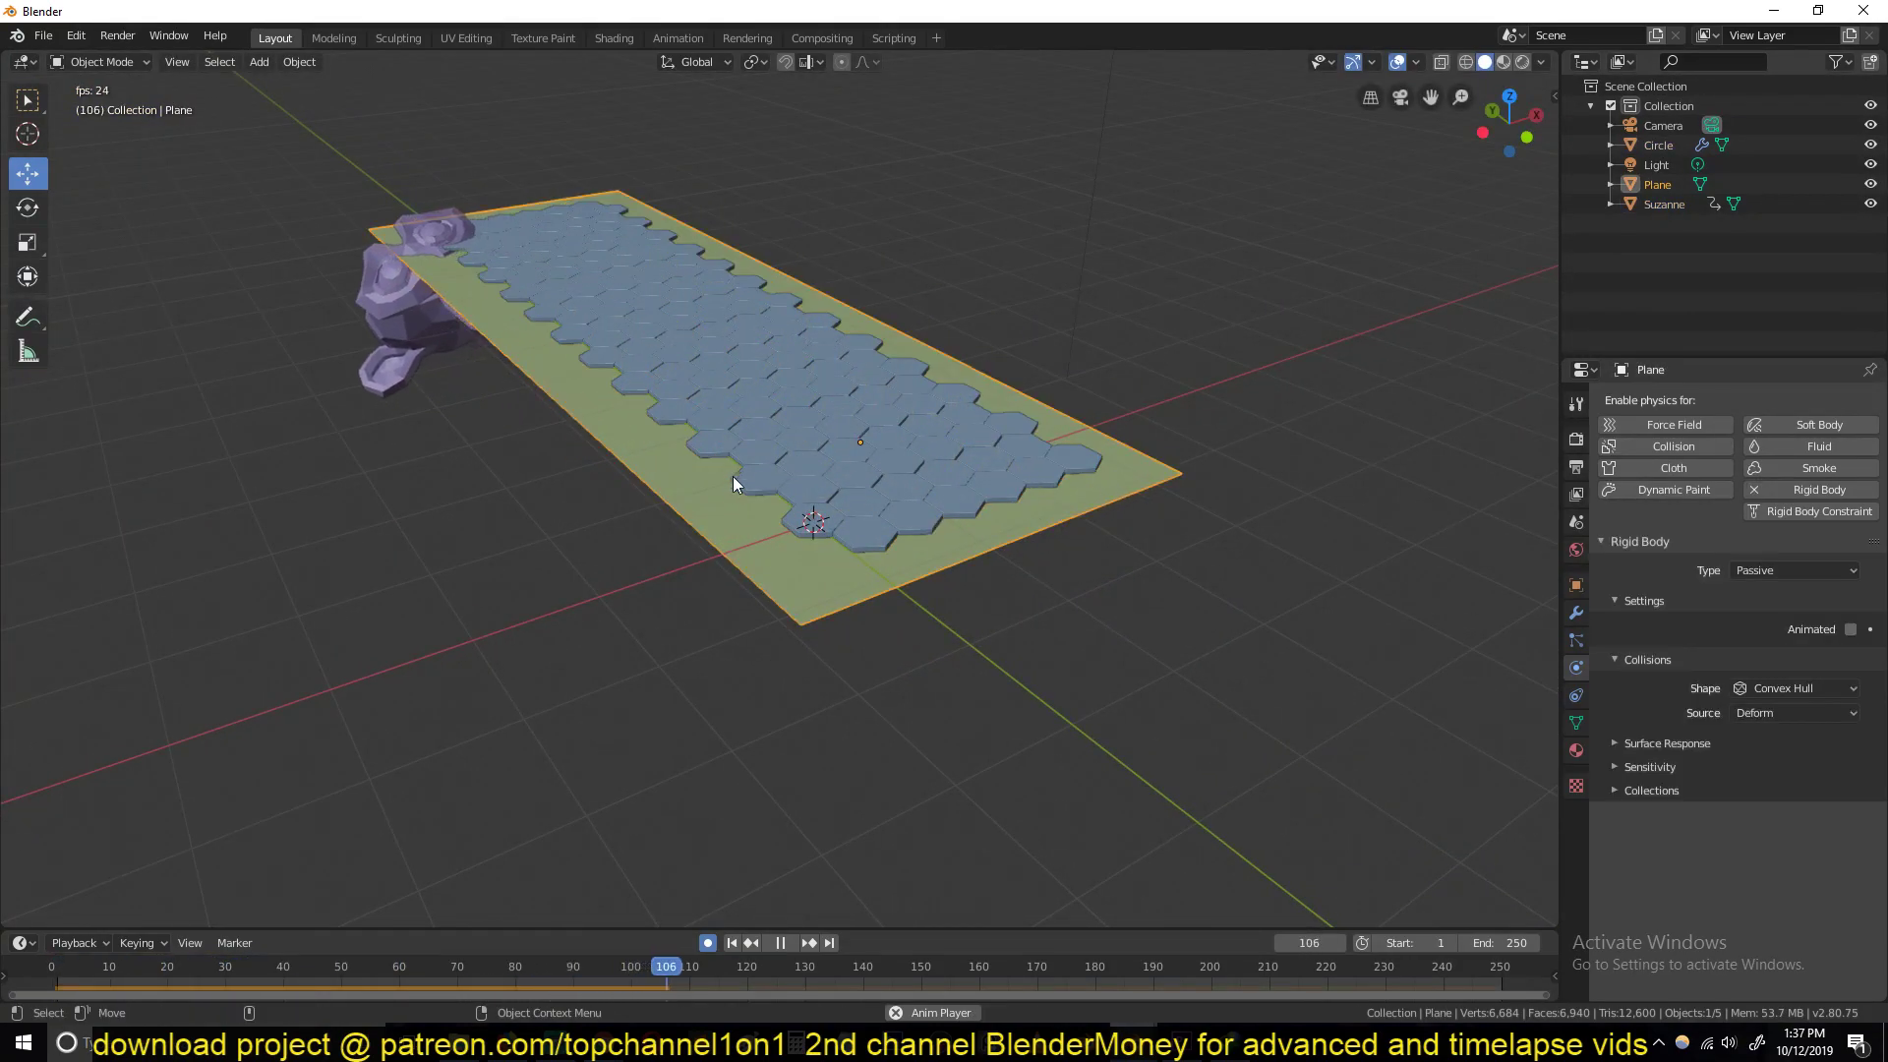
click(1756, 490)
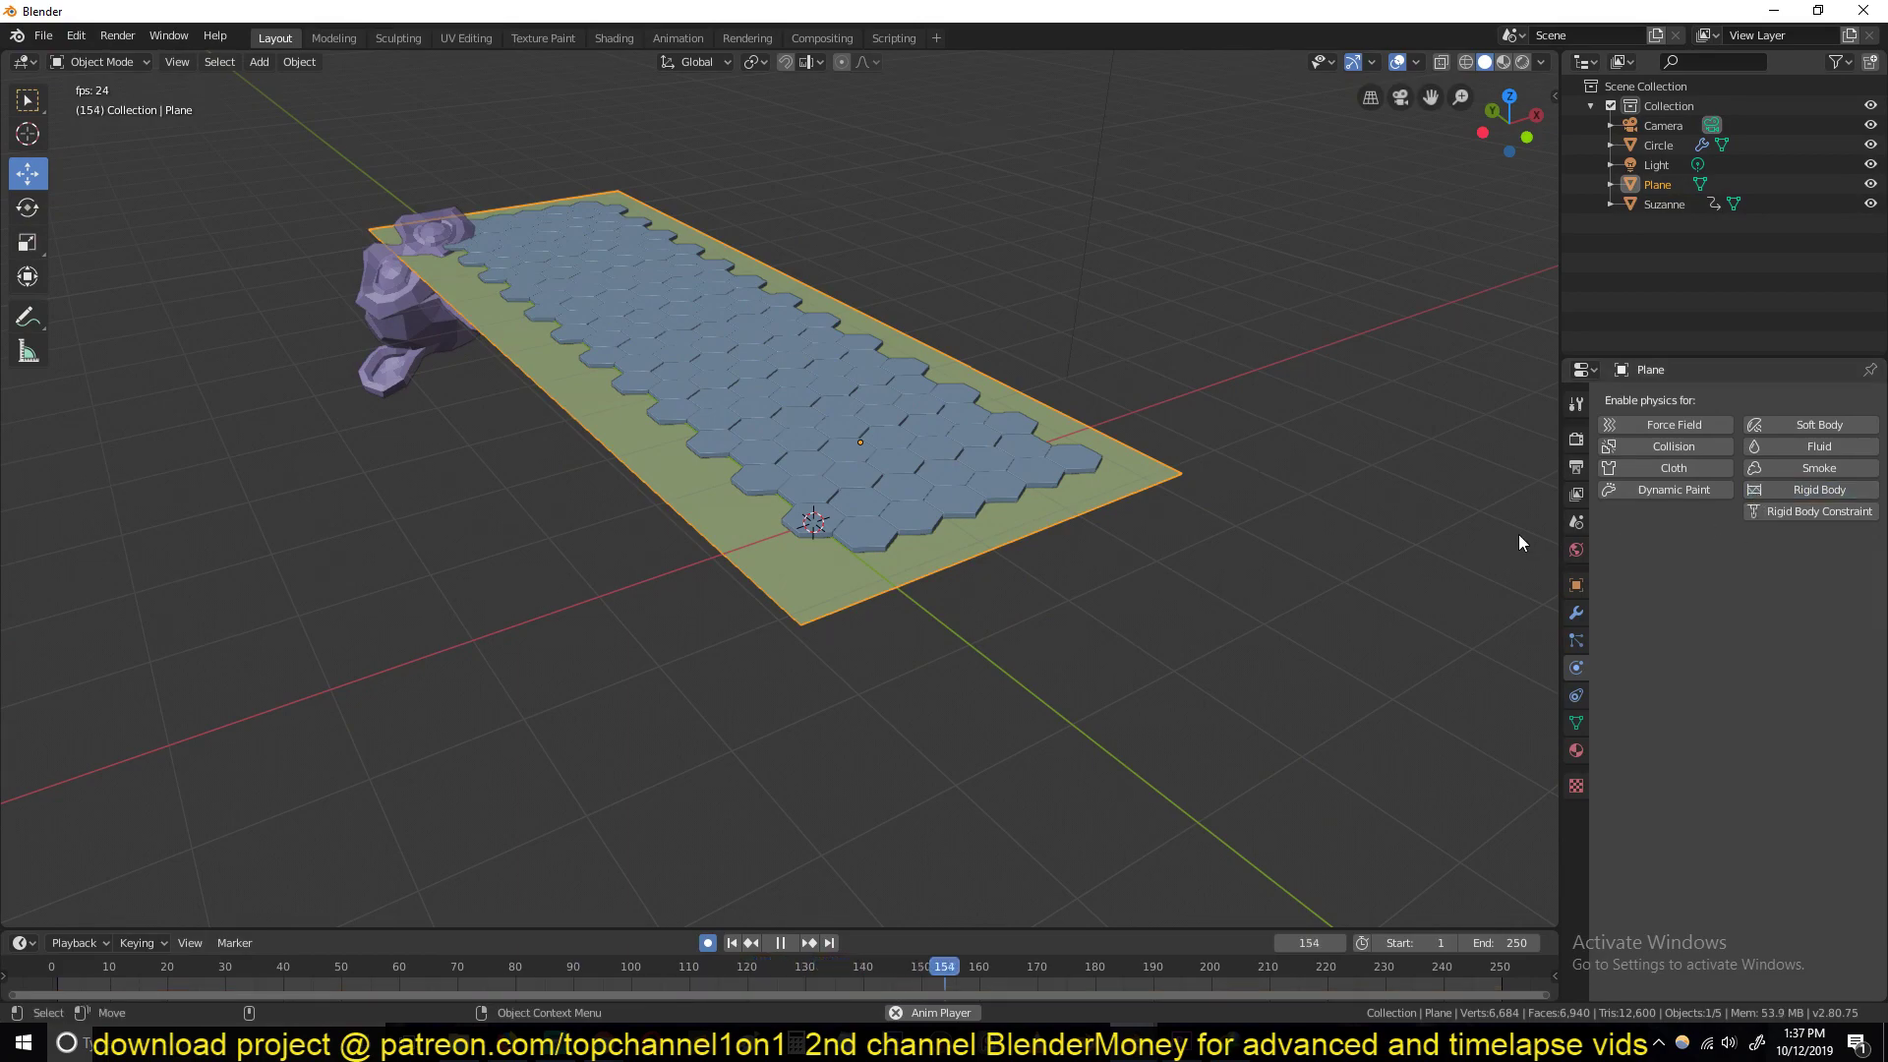
click(1701, 491)
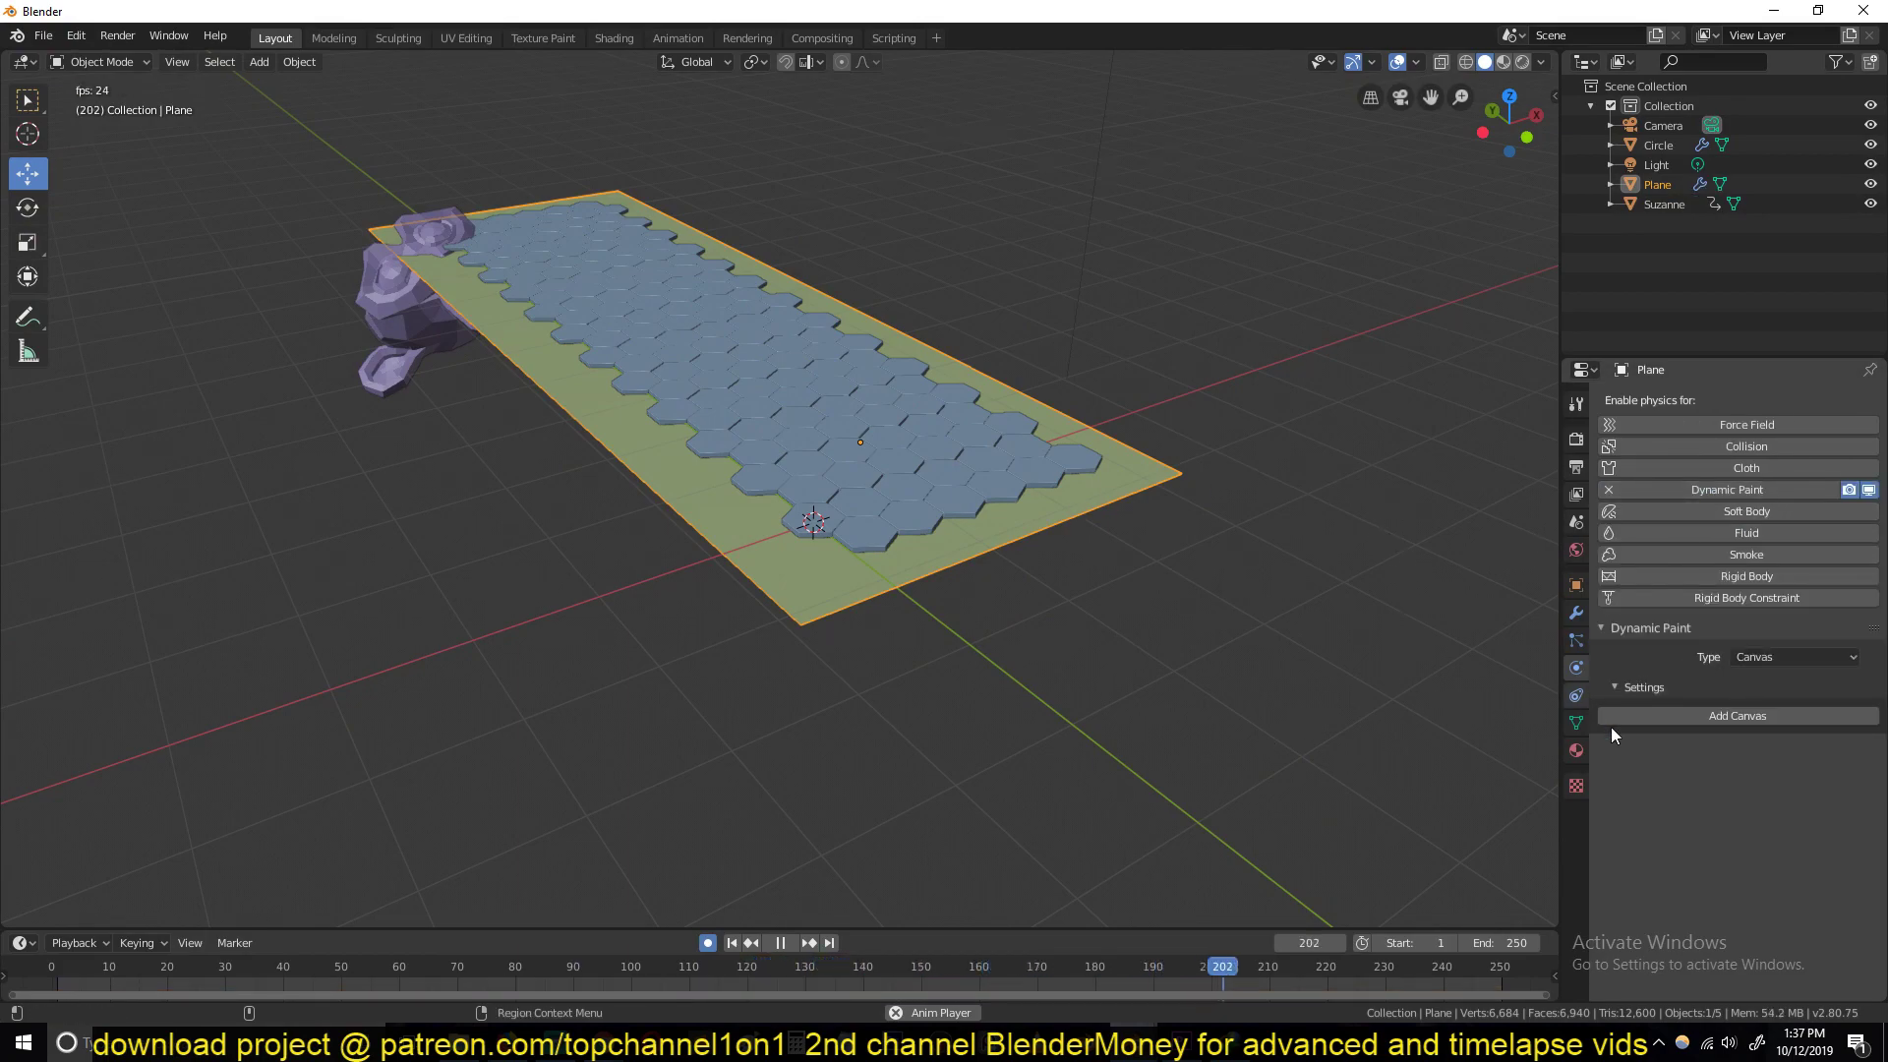
click(1734, 718)
scroll(1590, 769, down, 4)
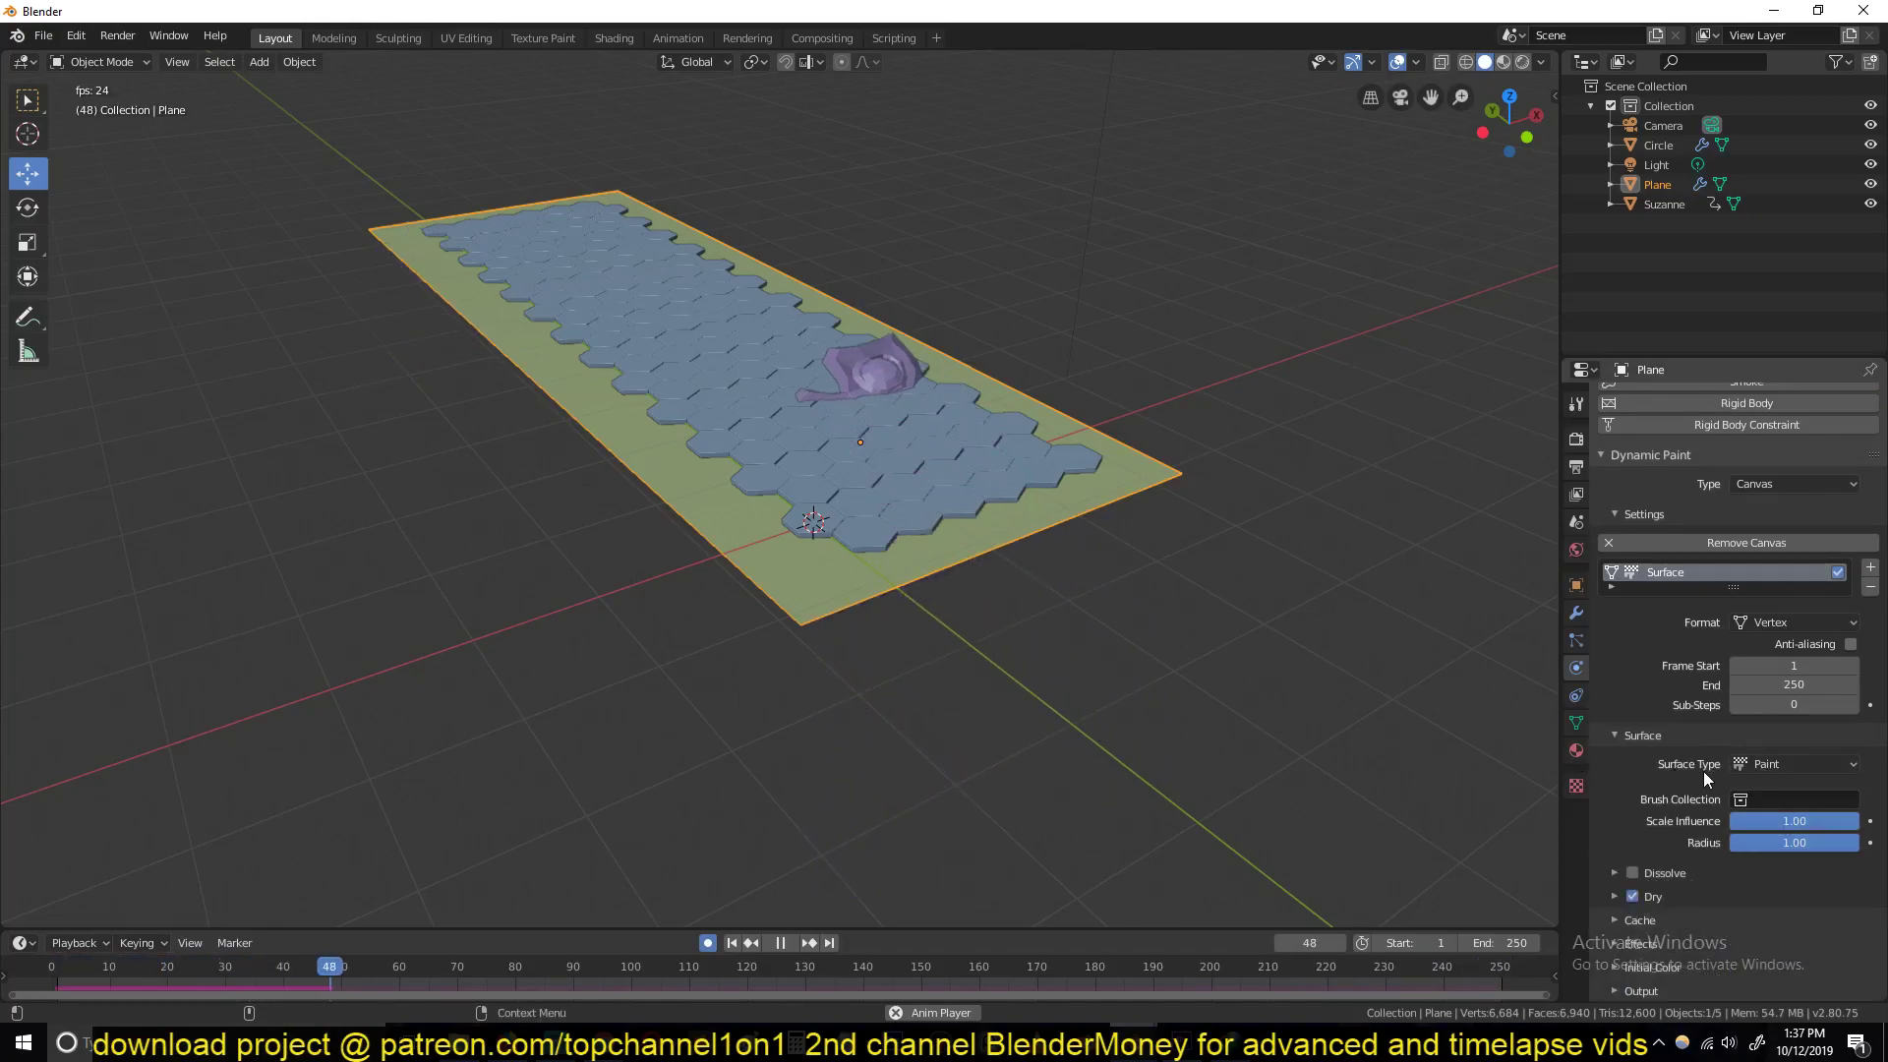
click(1770, 764)
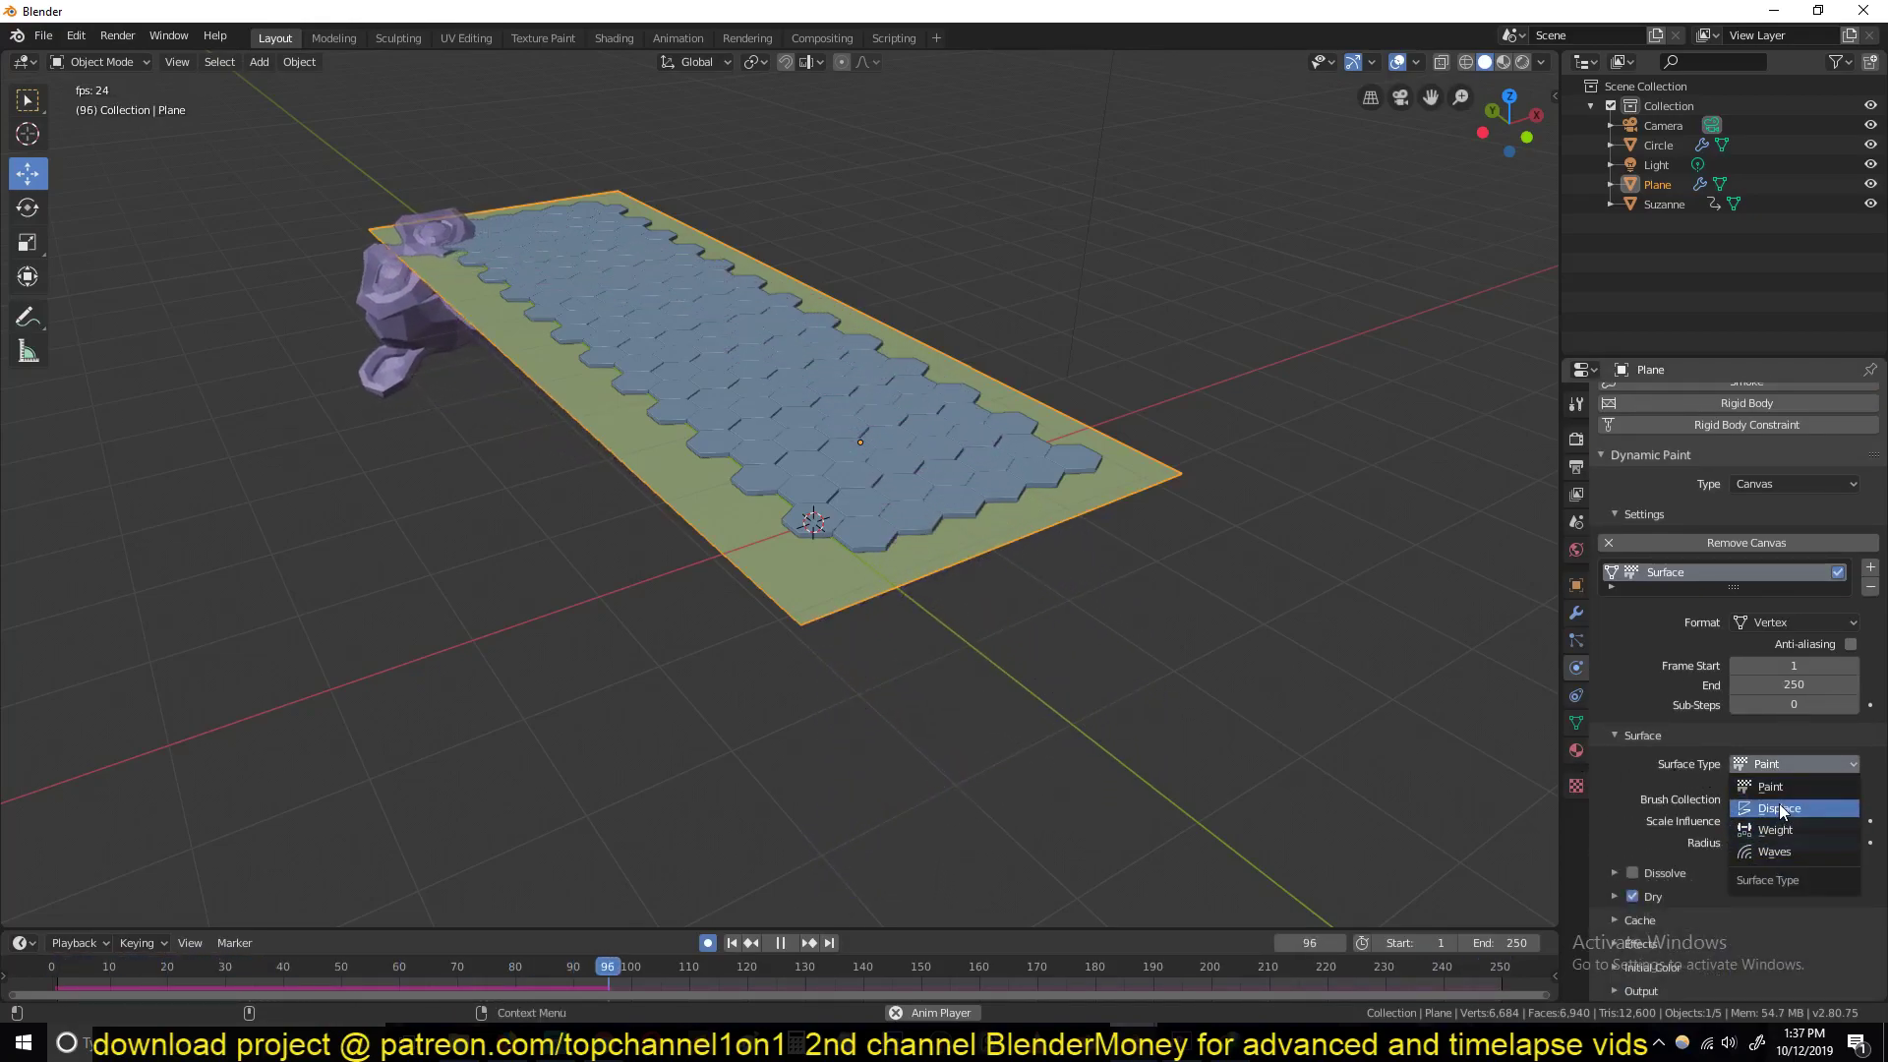
click(1736, 862)
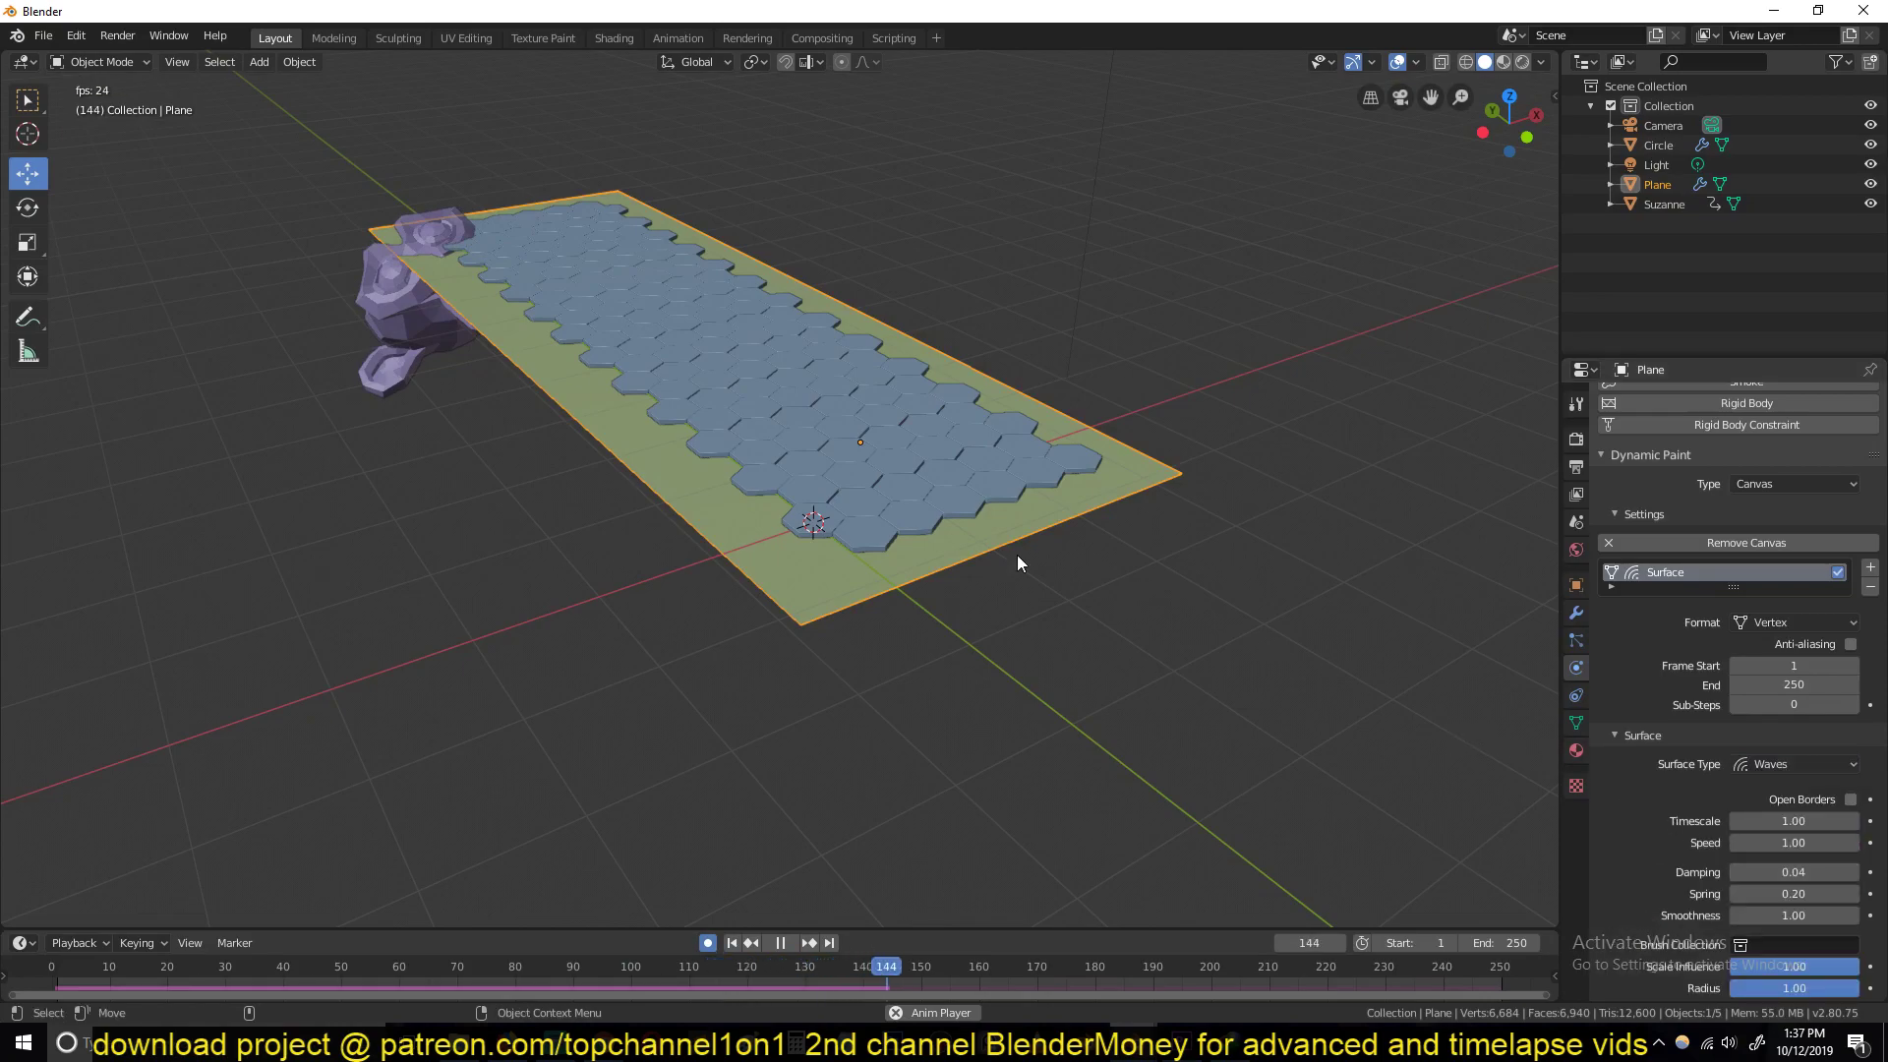
middle_drag(1016, 554, 727, 436)
key(space)
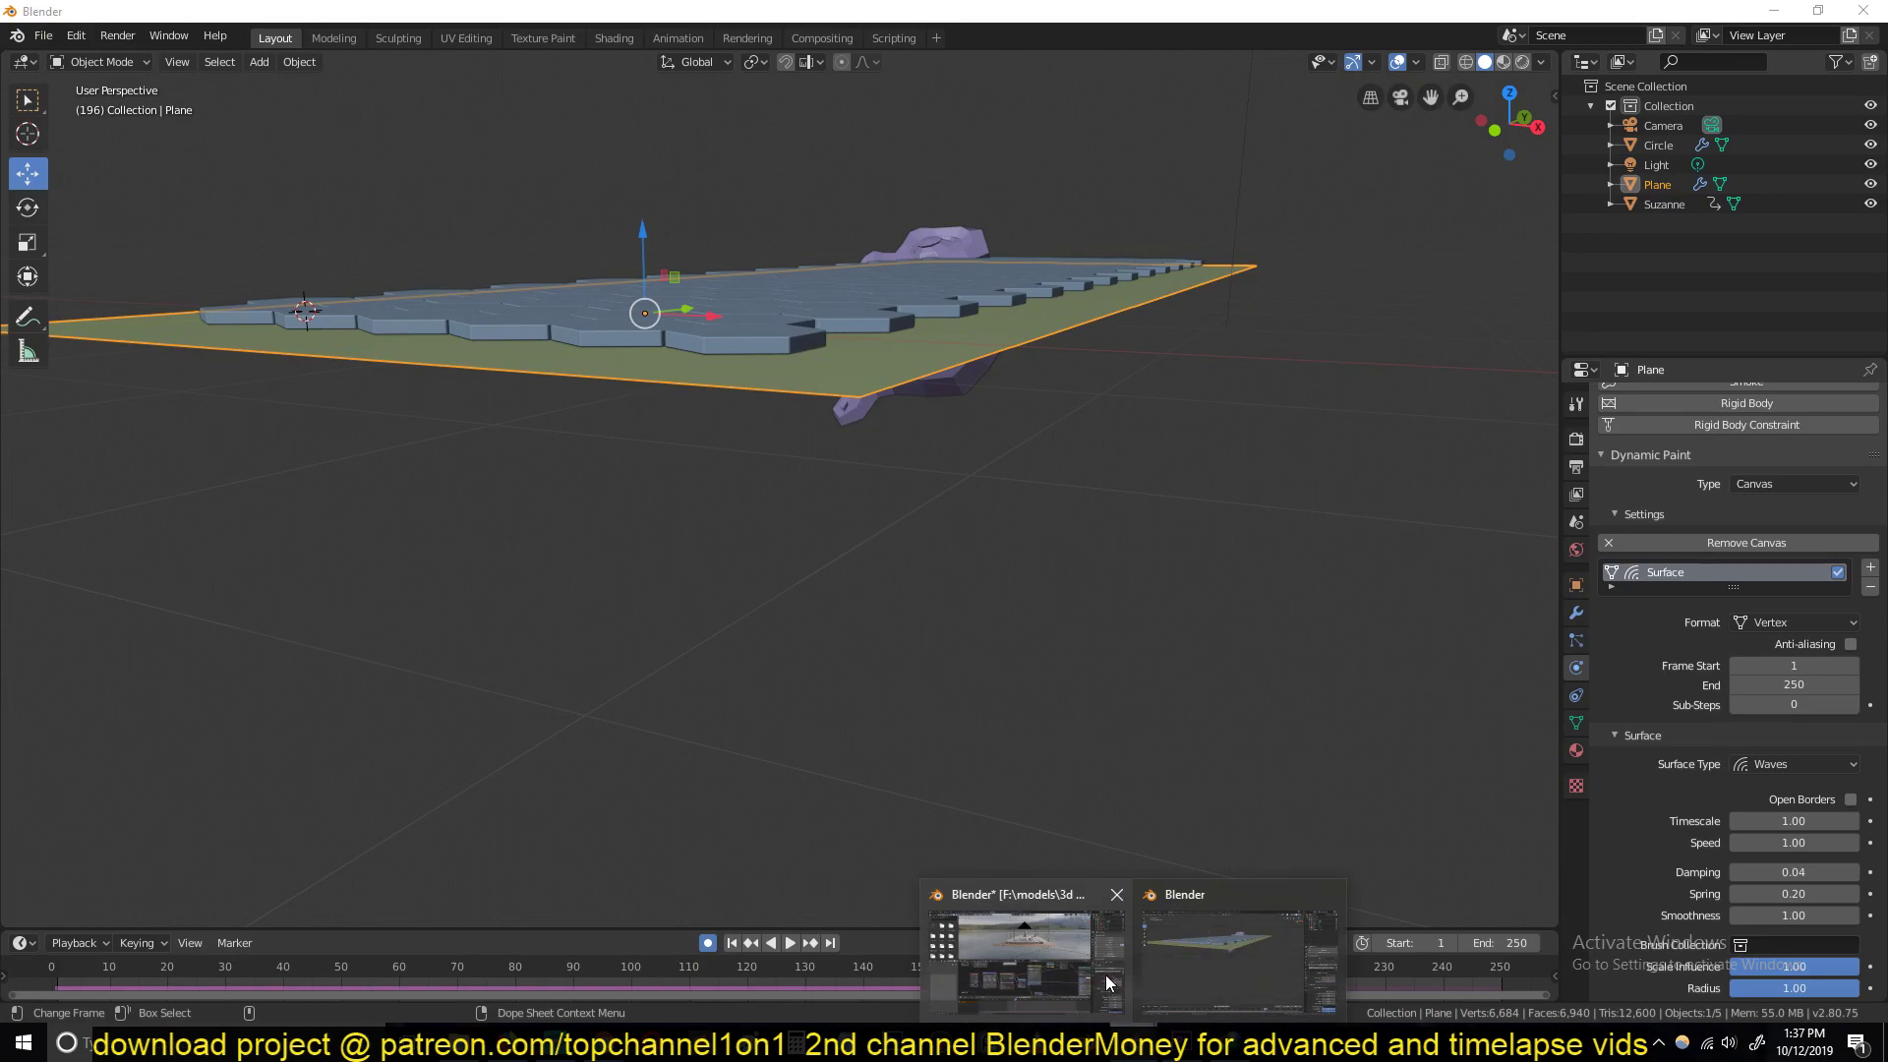
Step: Bring the pavement.blend window forward and play its animation while orbiting the slab
click(1105, 975)
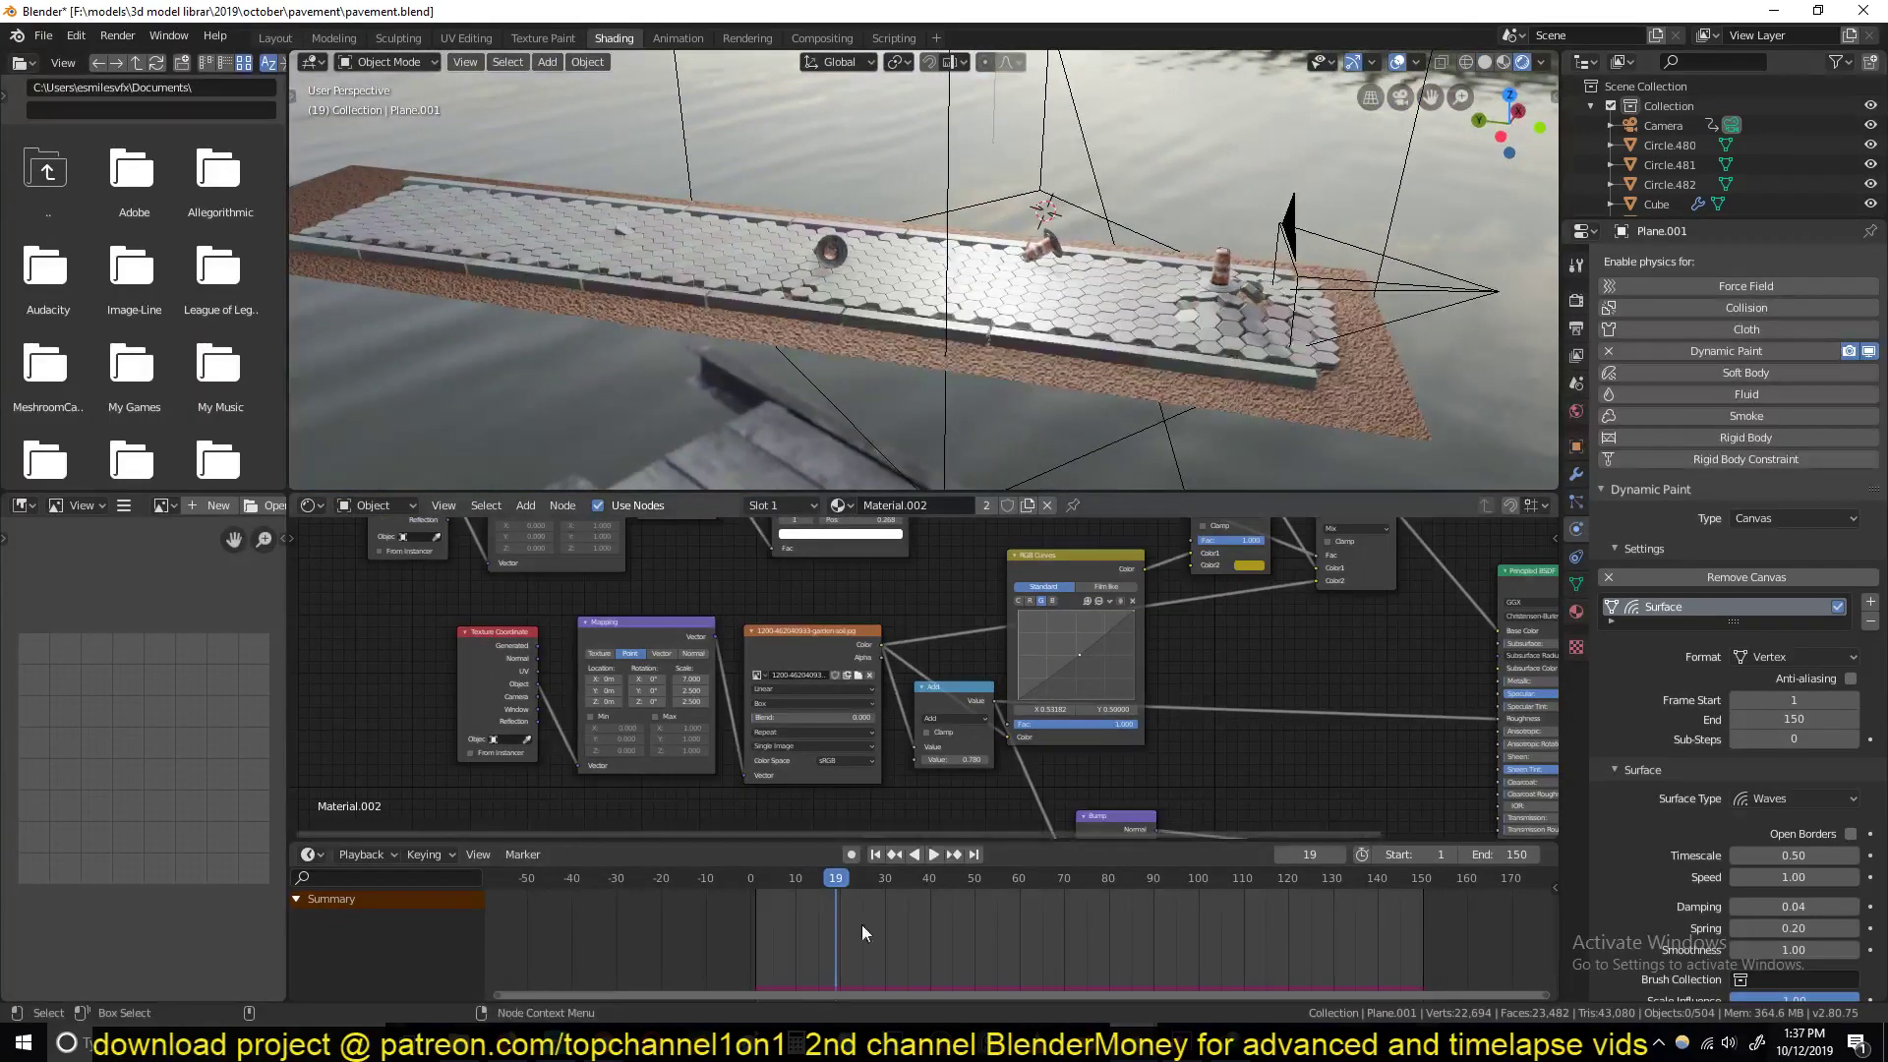
key(space)
middle_drag(1088, 285, 784, 309)
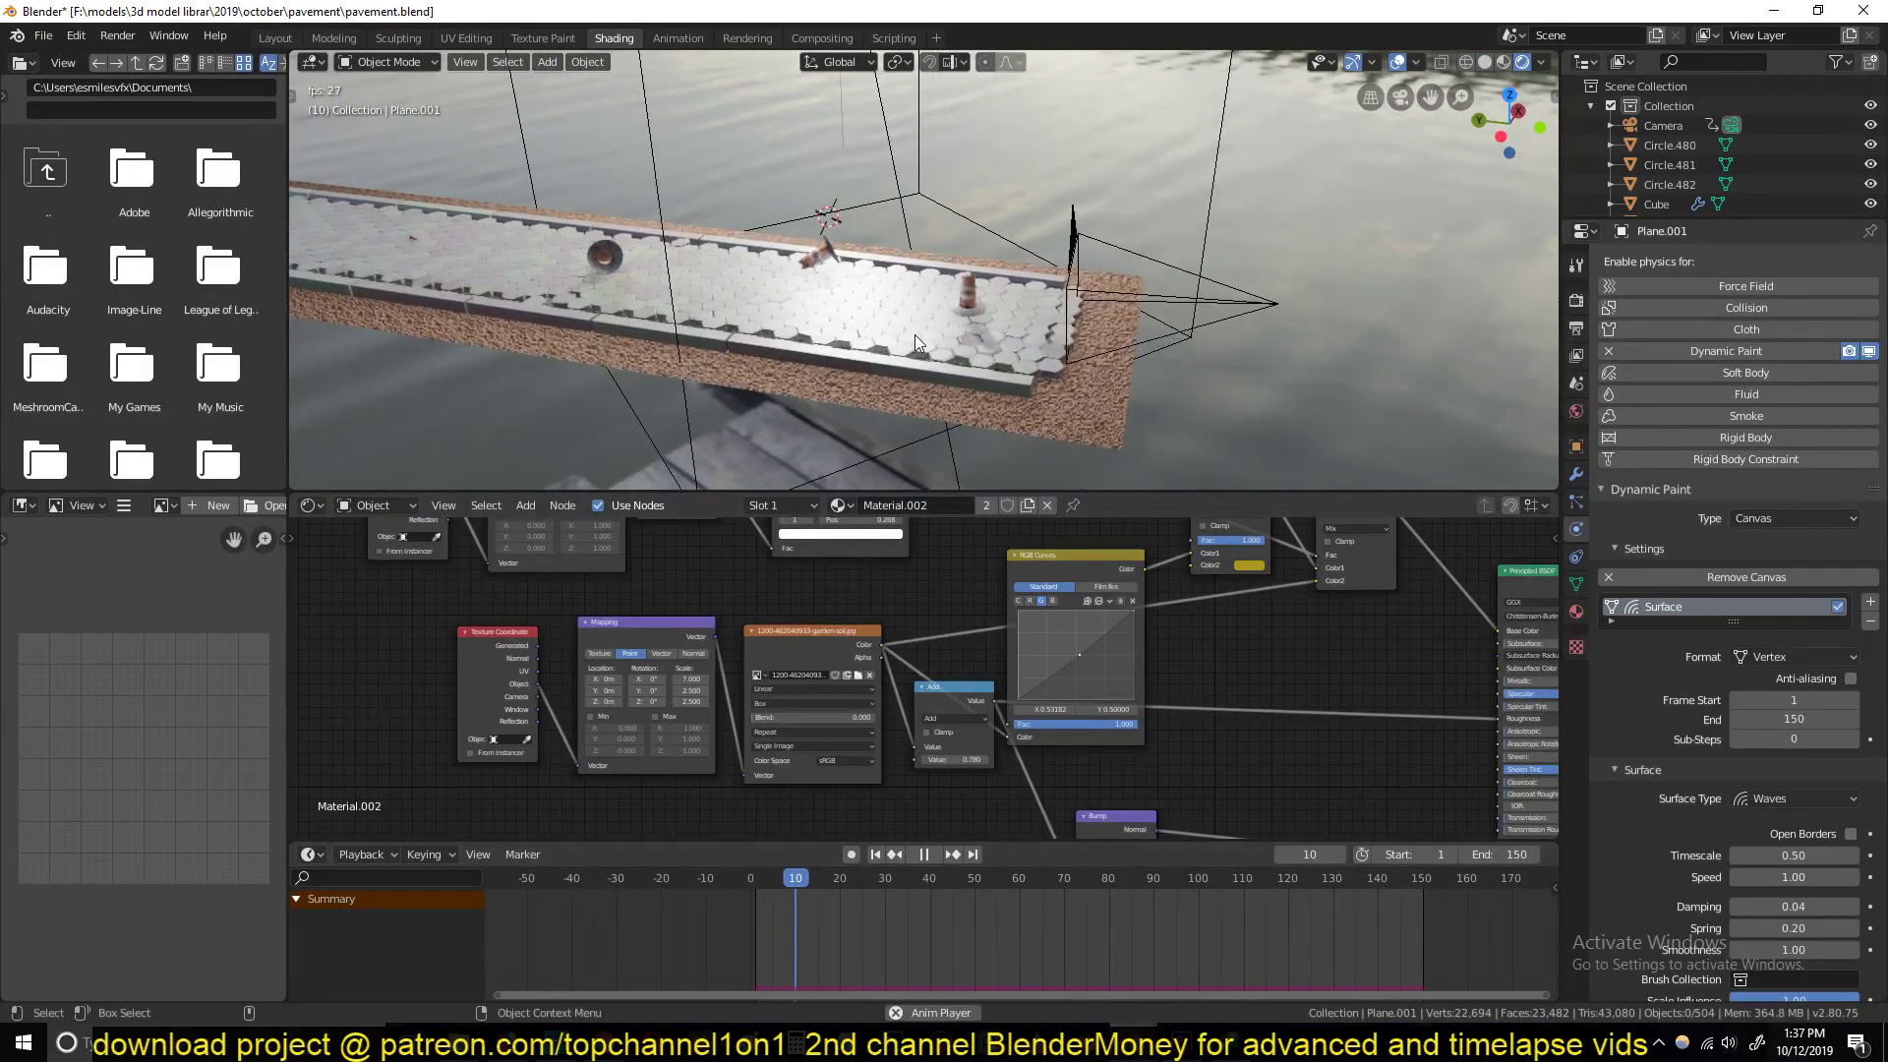
key(space)
middle_drag(975, 340, 928, 278)
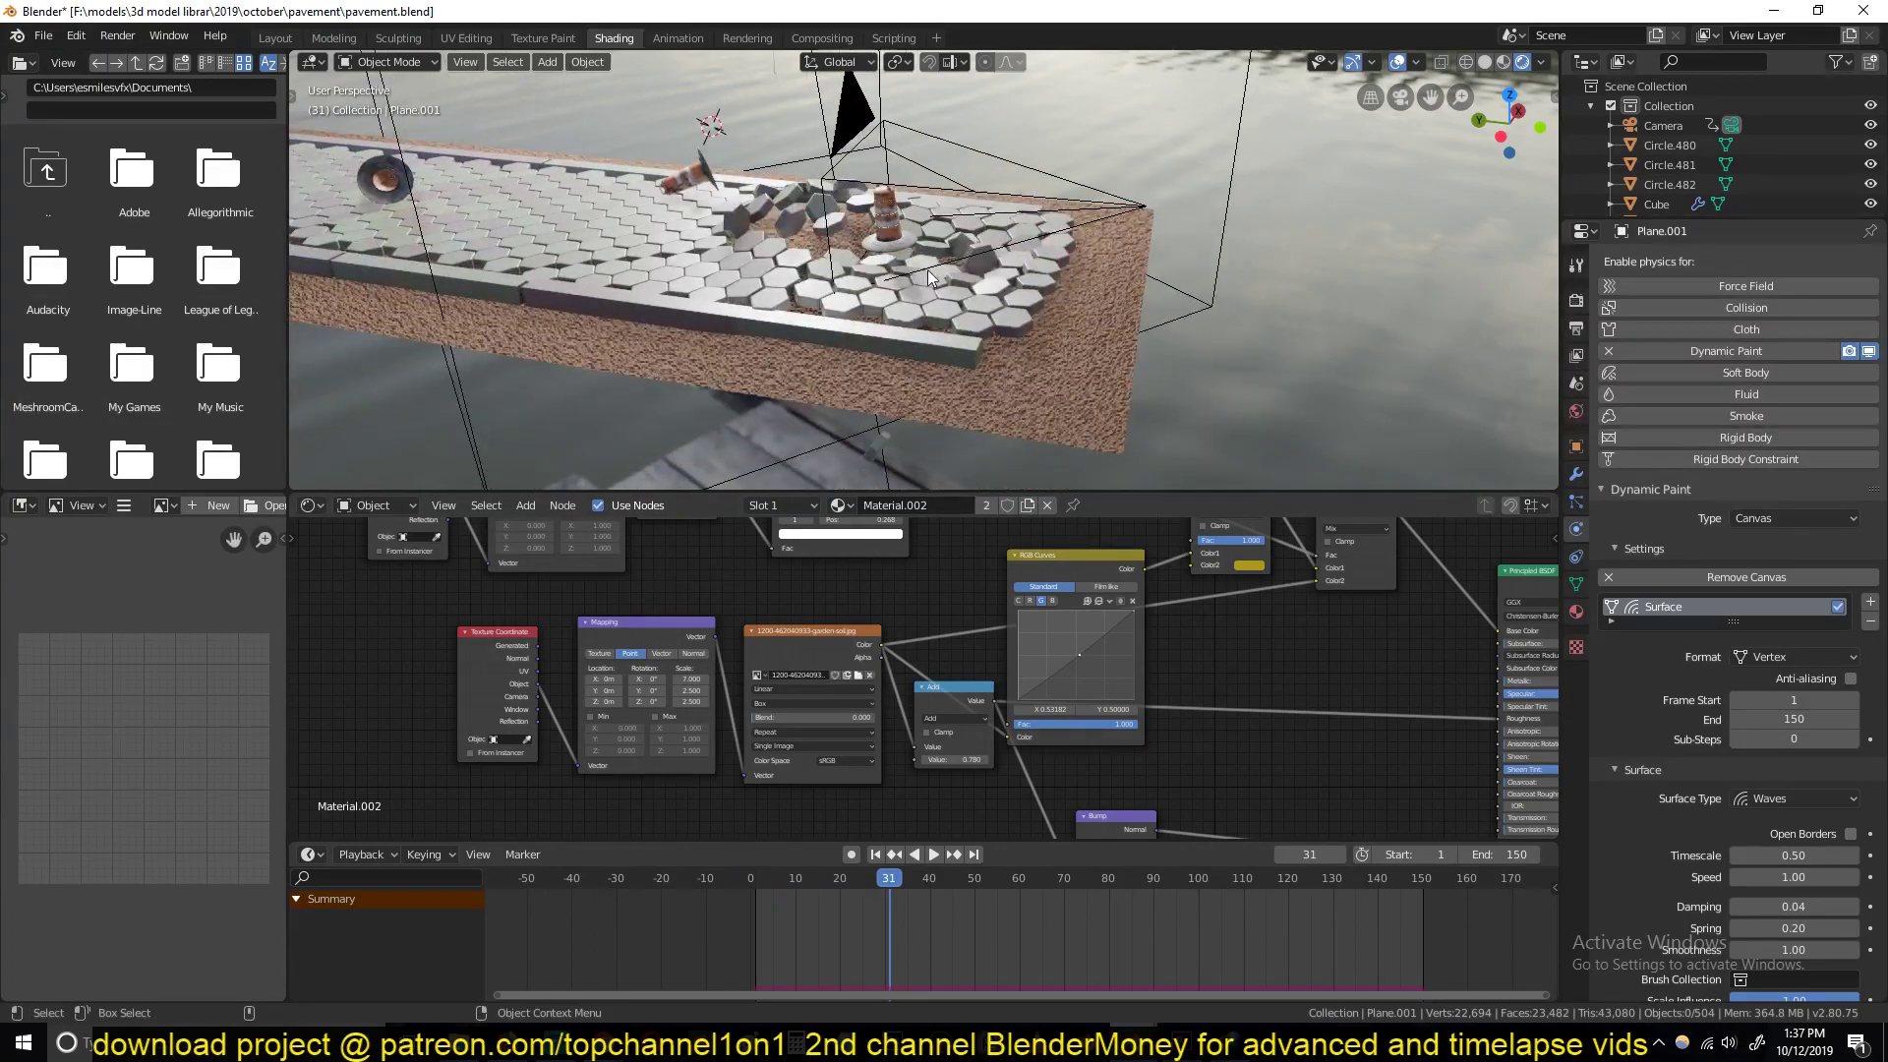
middle_drag(1016, 327, 932, 285)
scroll(933, 242, up, 1)
key(space)
key(space)
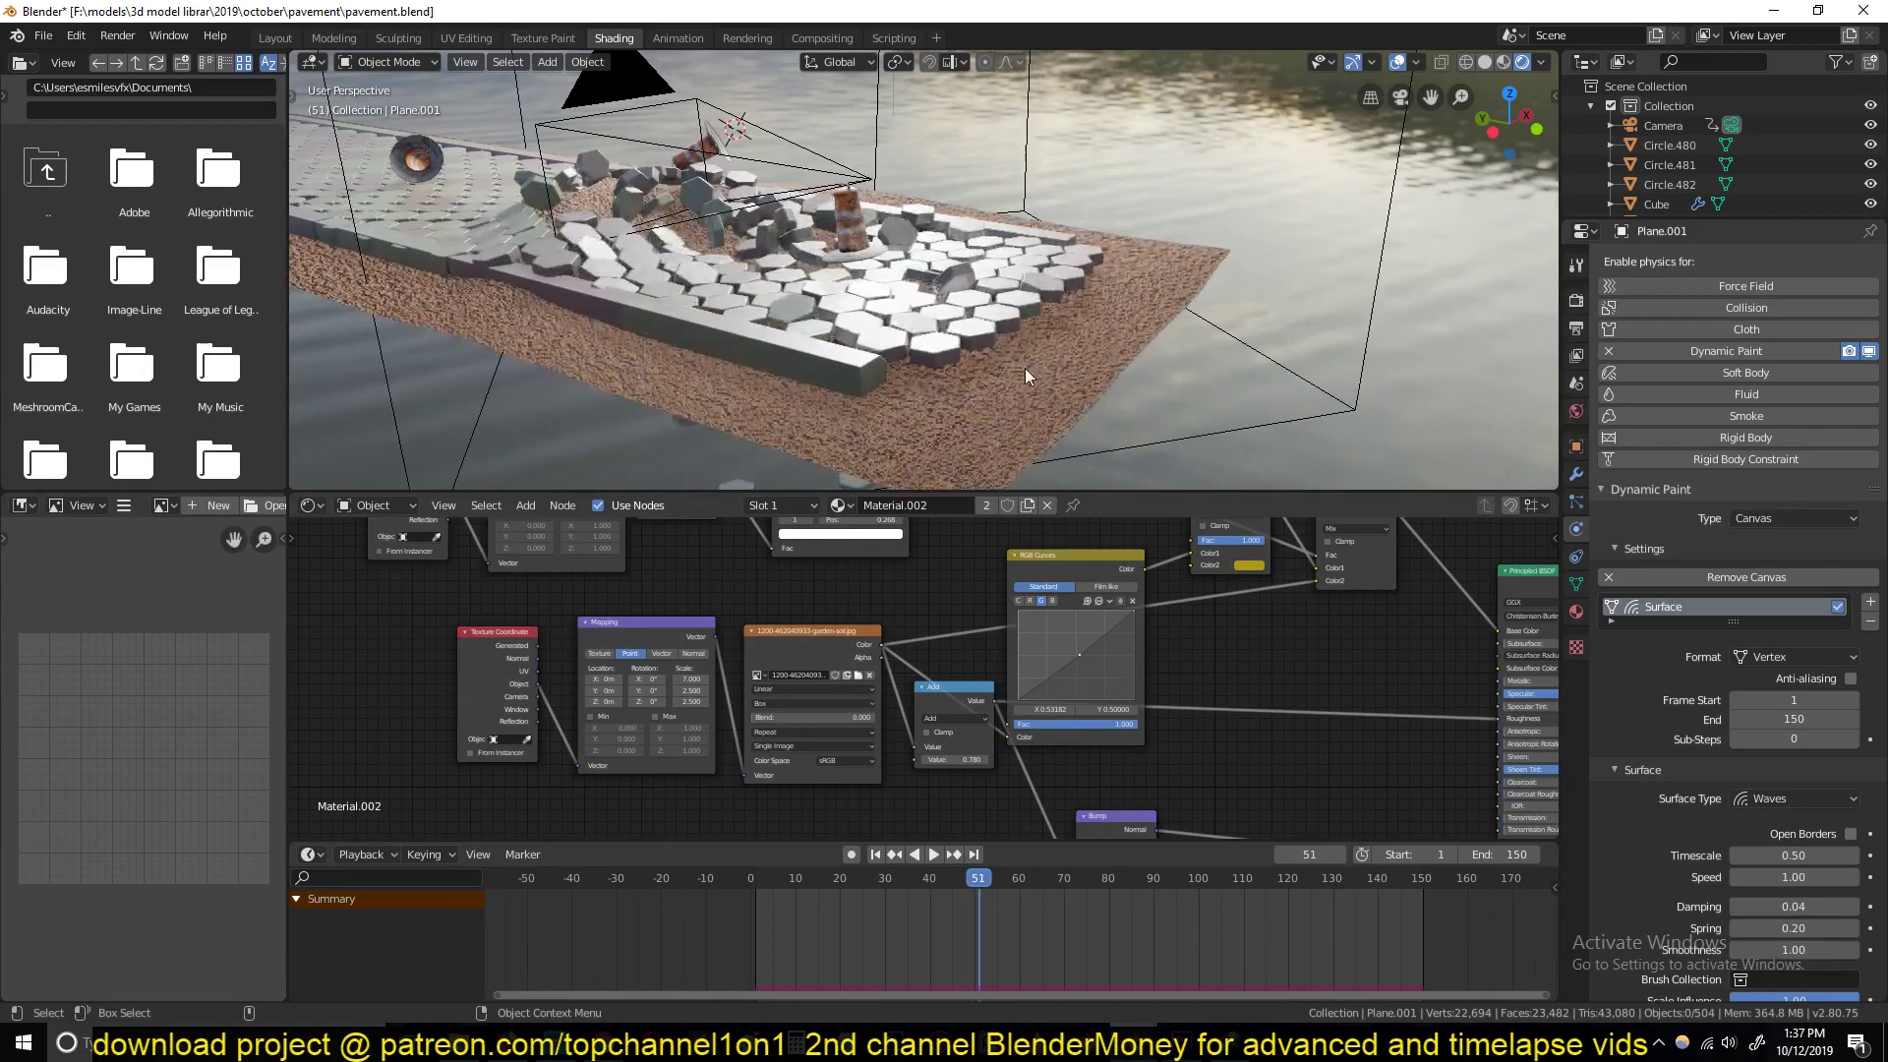
key(space)
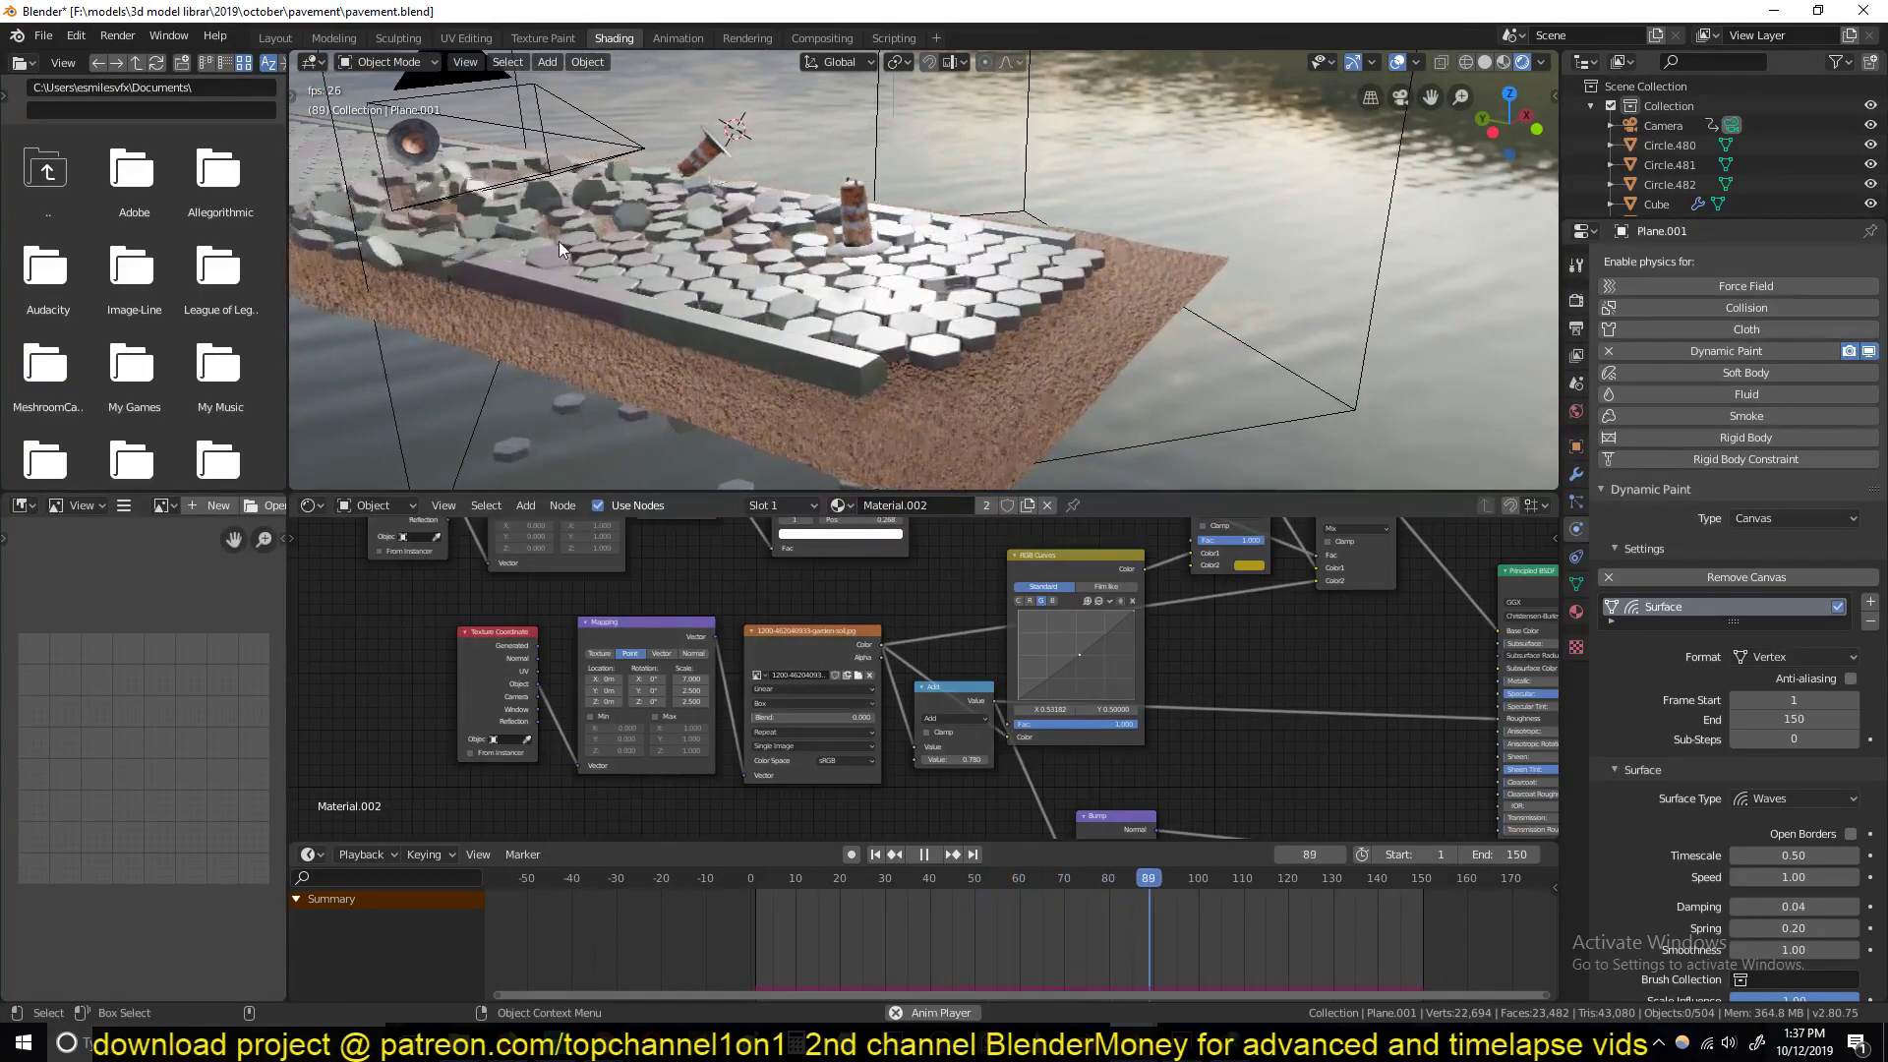
key(space)
middle_drag(559, 240, 678, 406)
key(space)
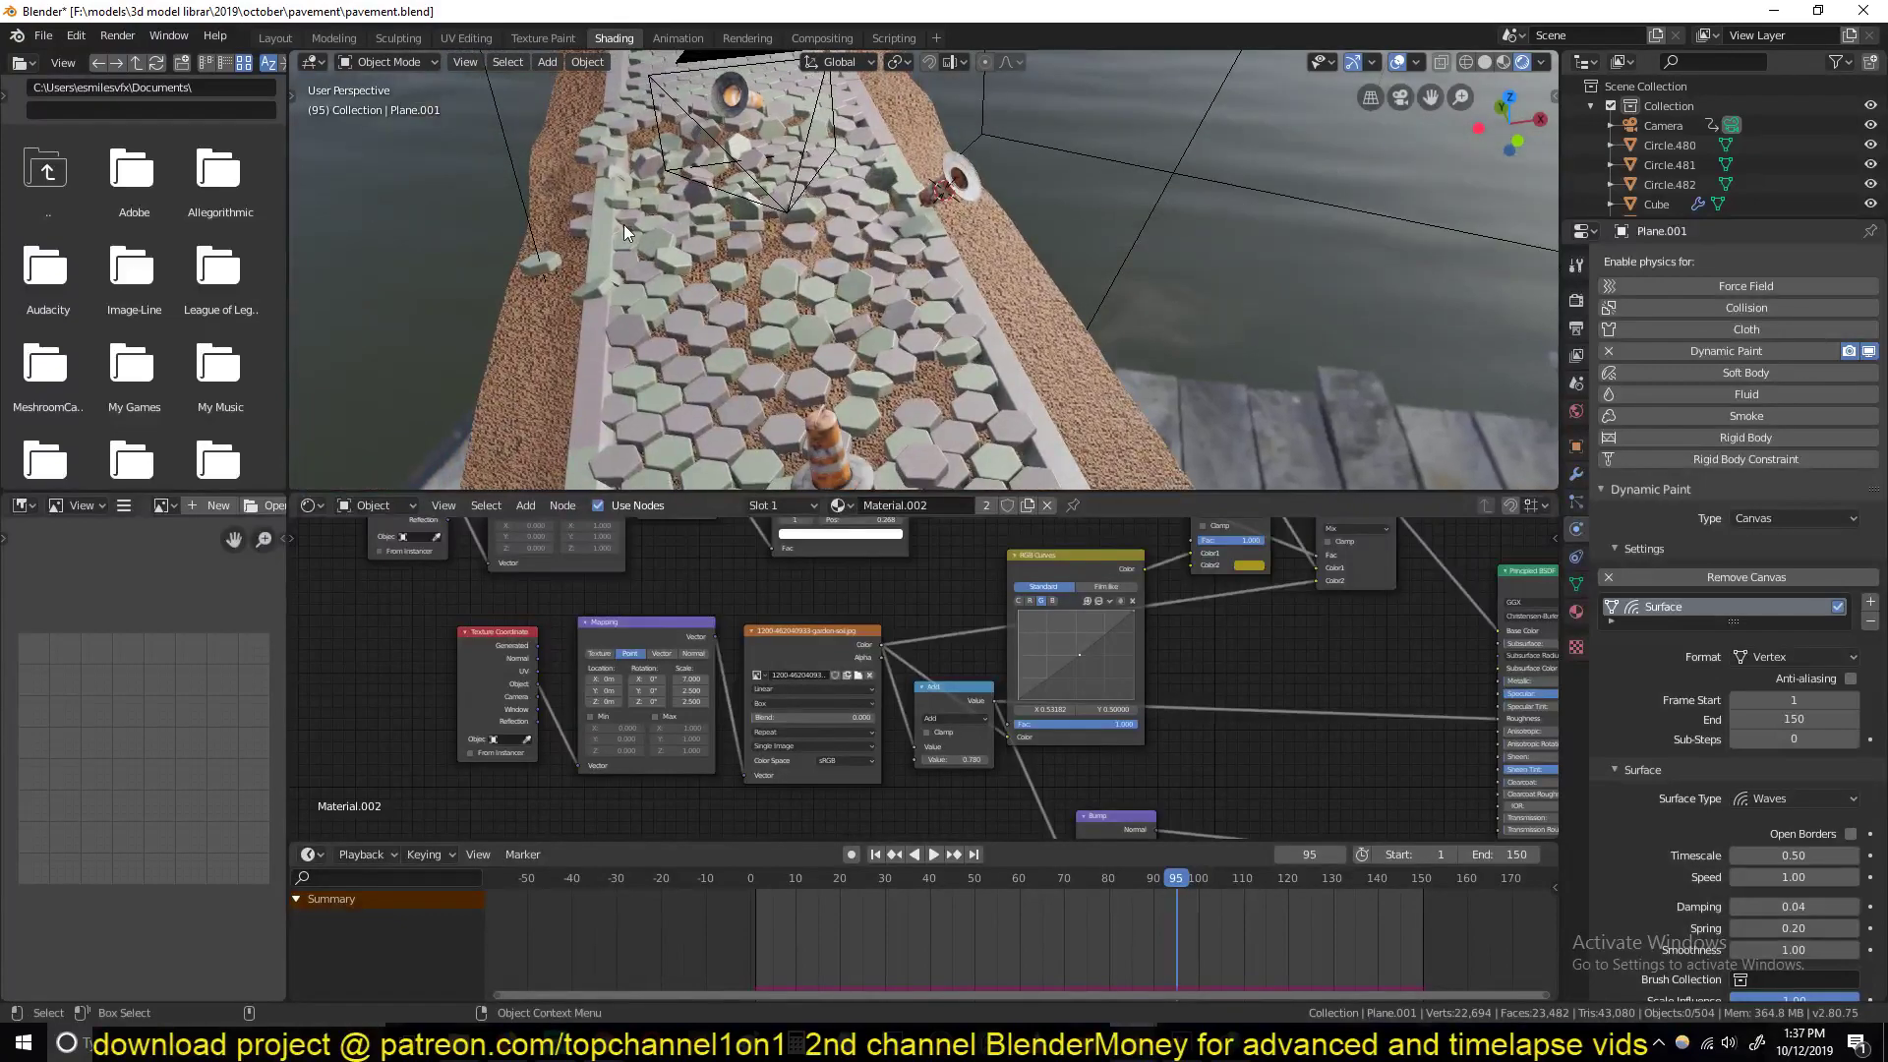
Step: Watch the tiles break apart through the scene camera, pausing at frame 84
key(KP_0)
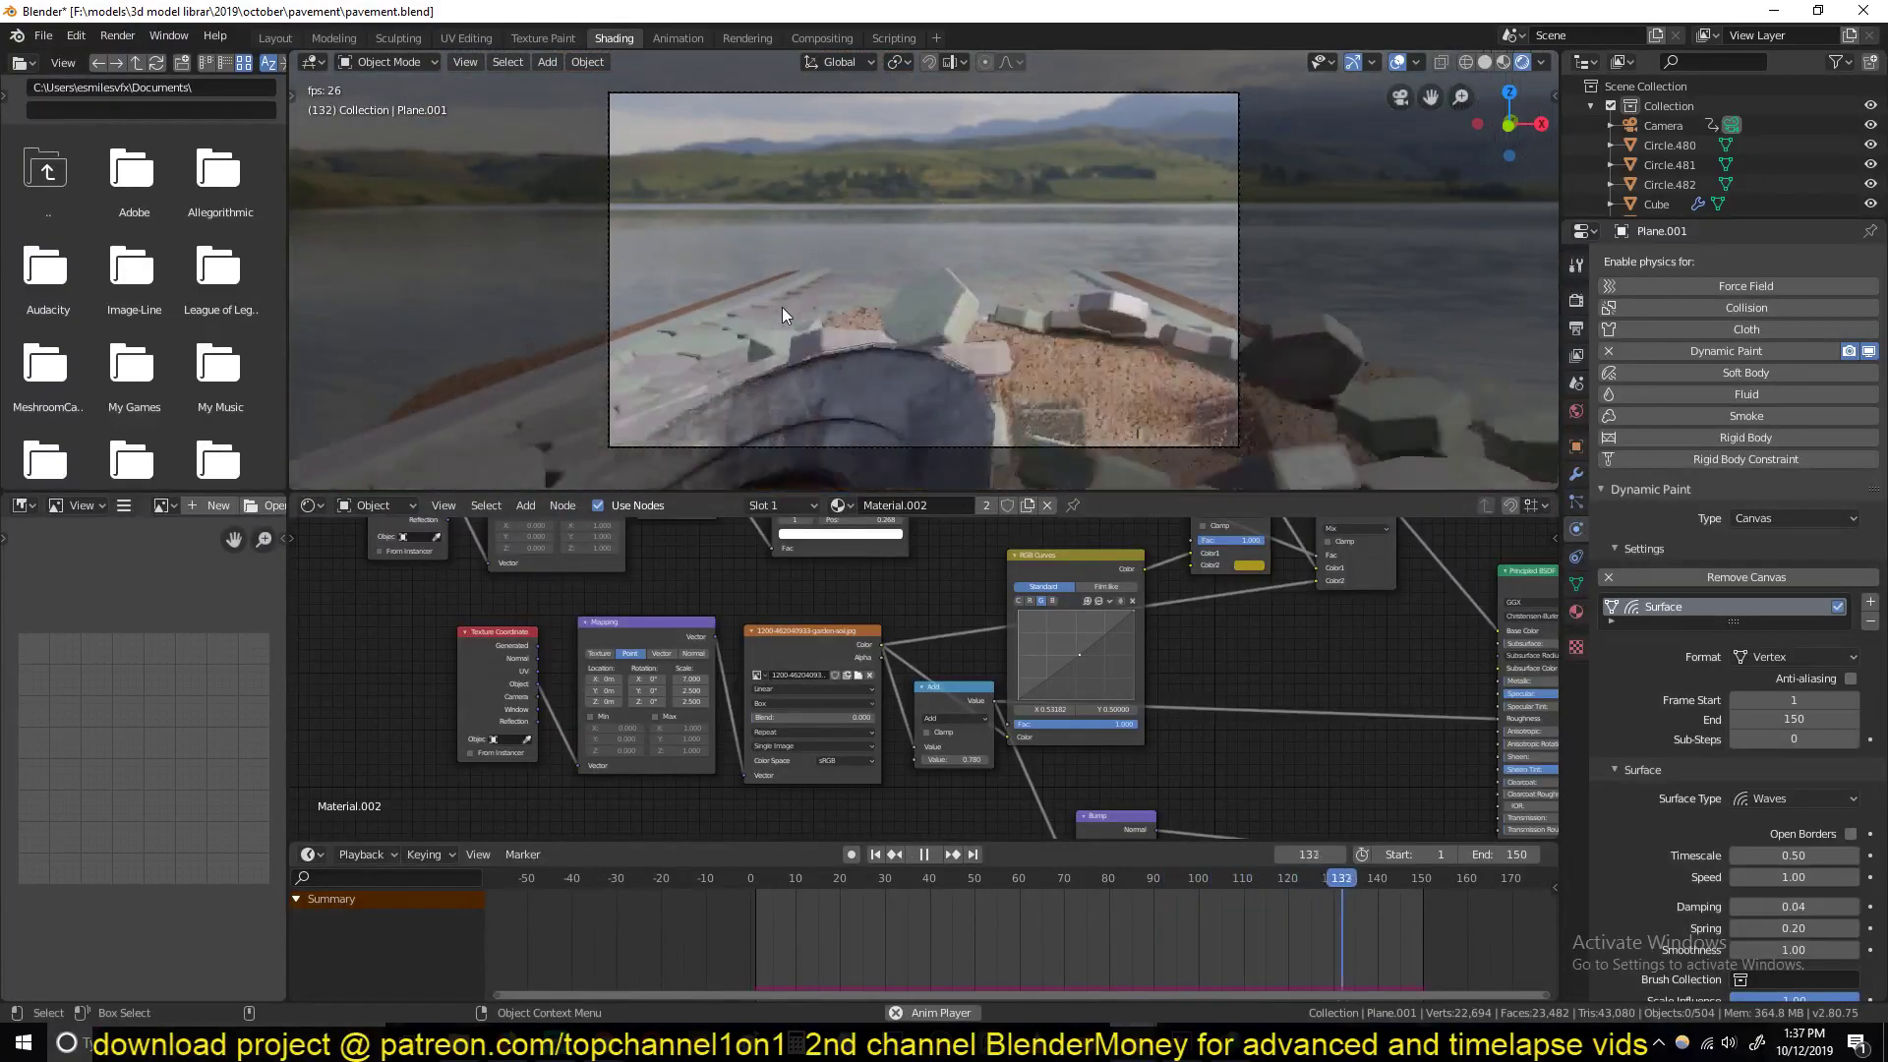
key(space)
key(KP_0)
key(space)
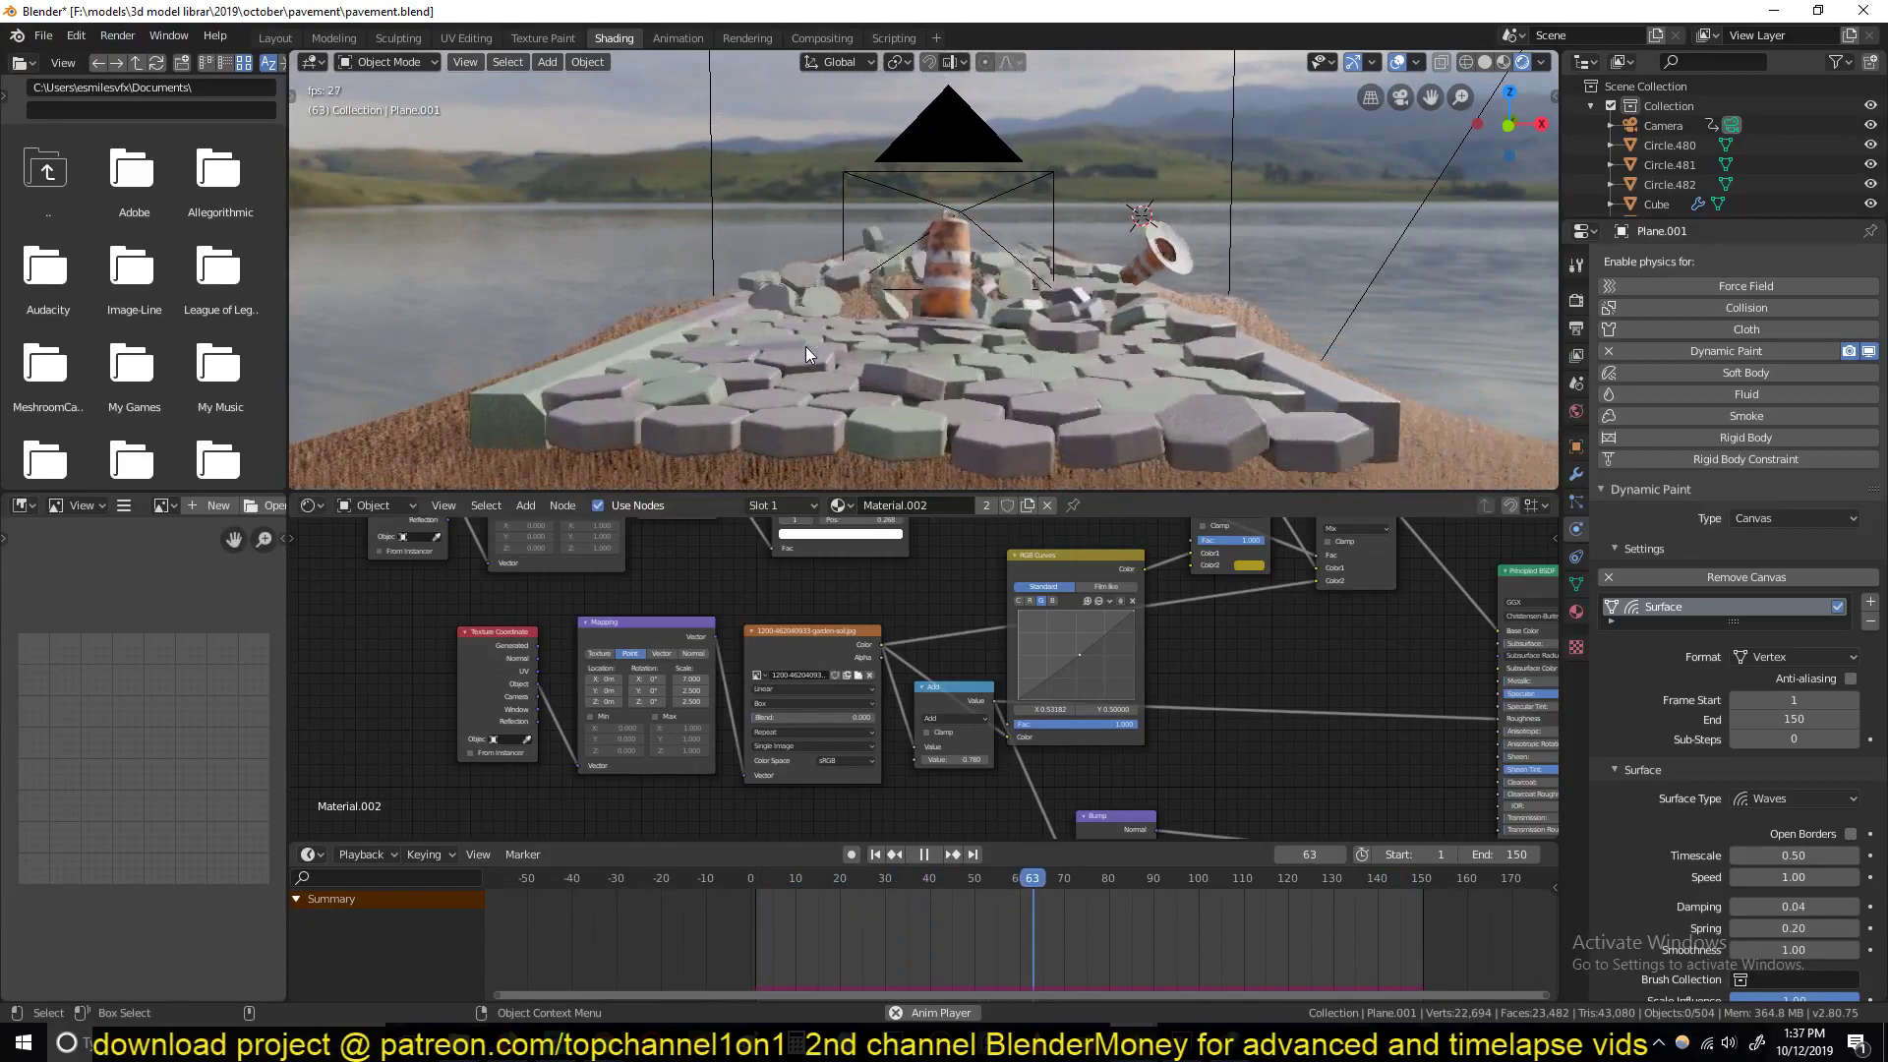
key(space)
key(space)
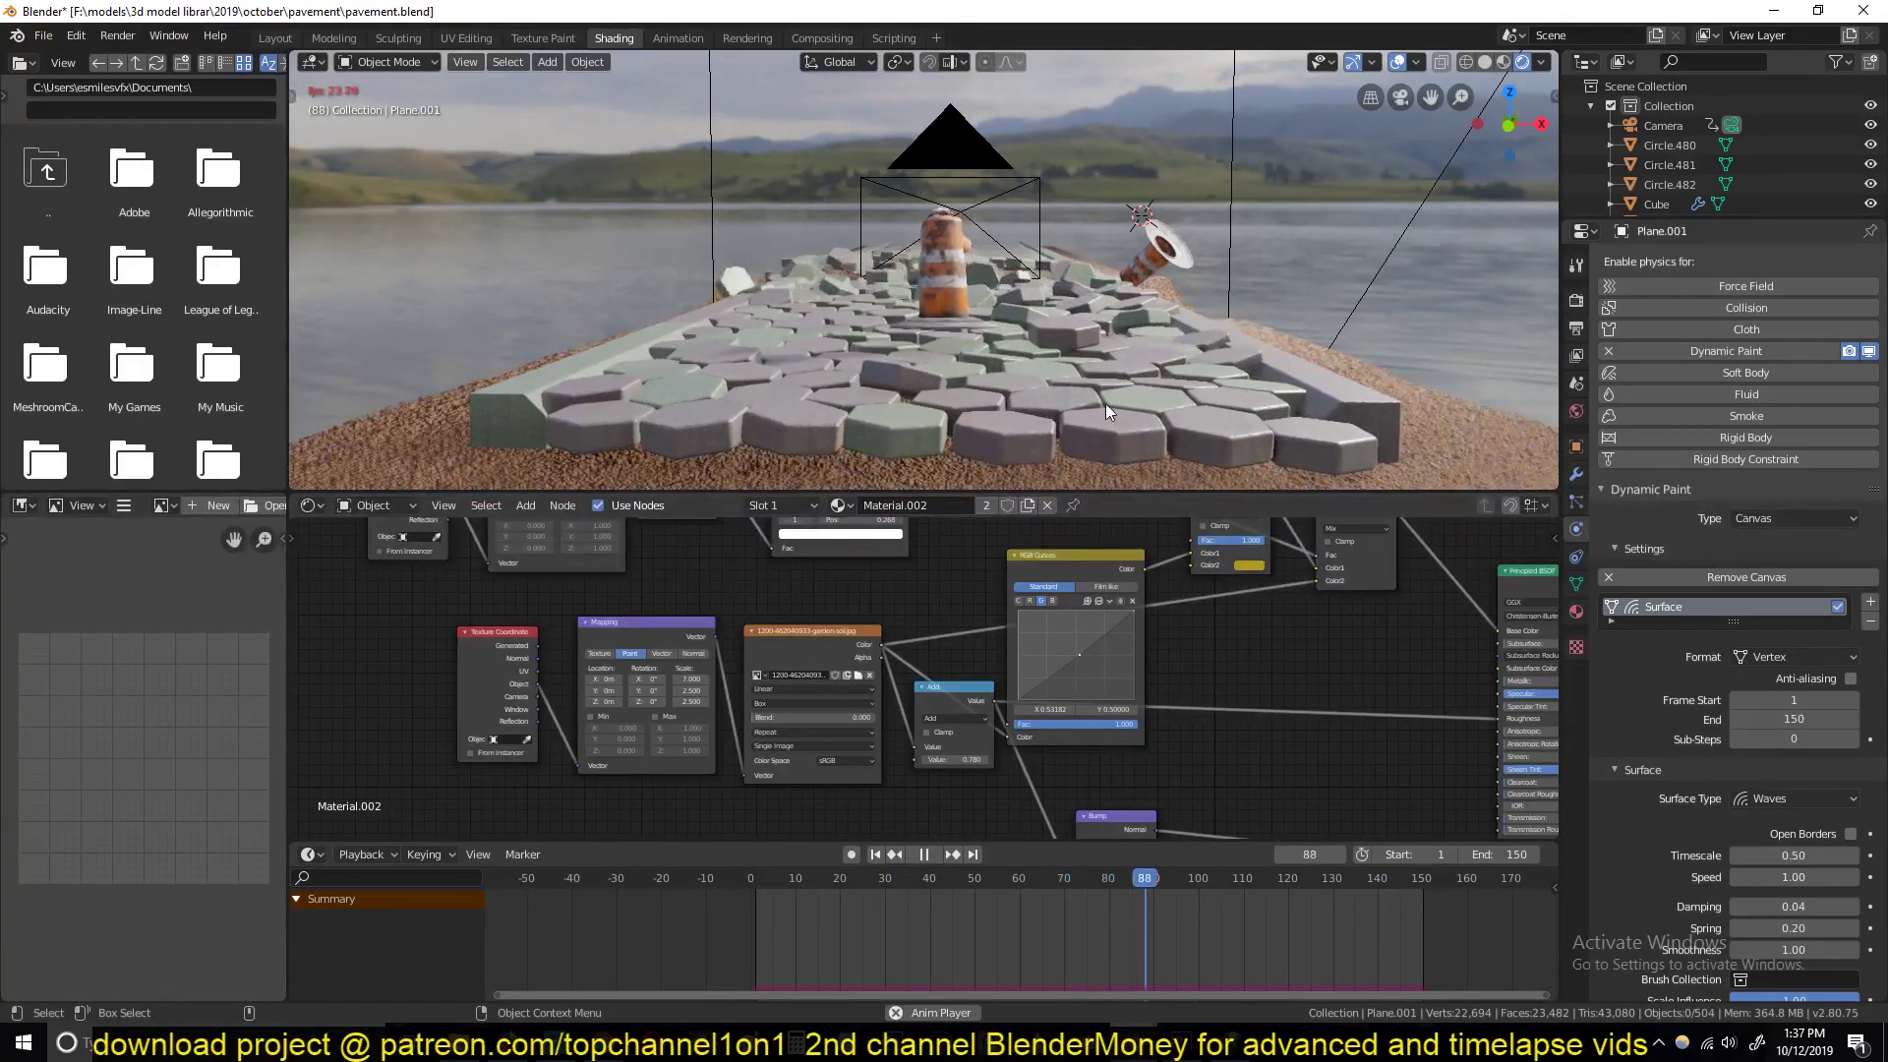
key(space)
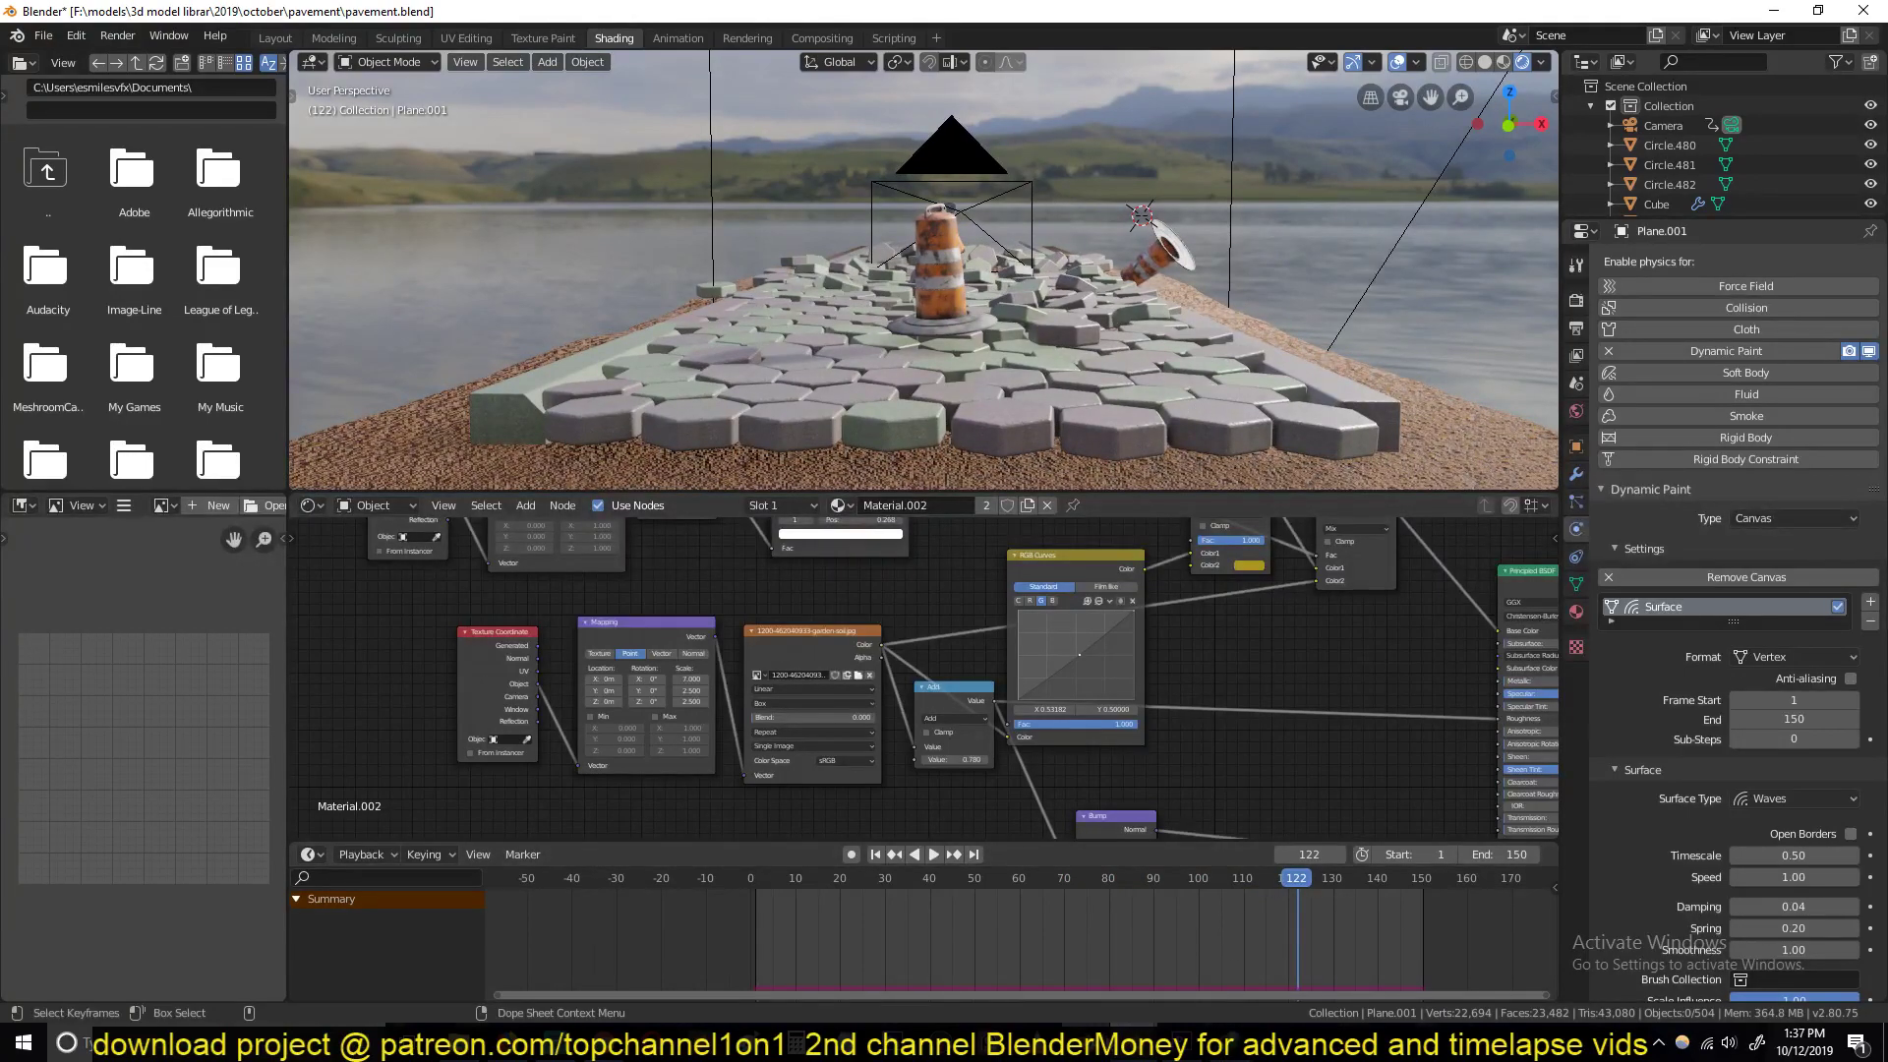
Step: Switch back to the original scene window and look over the hexagon-tiled plane
click(1134, 1043)
click(1205, 991)
middle_drag(993, 405, 970, 410)
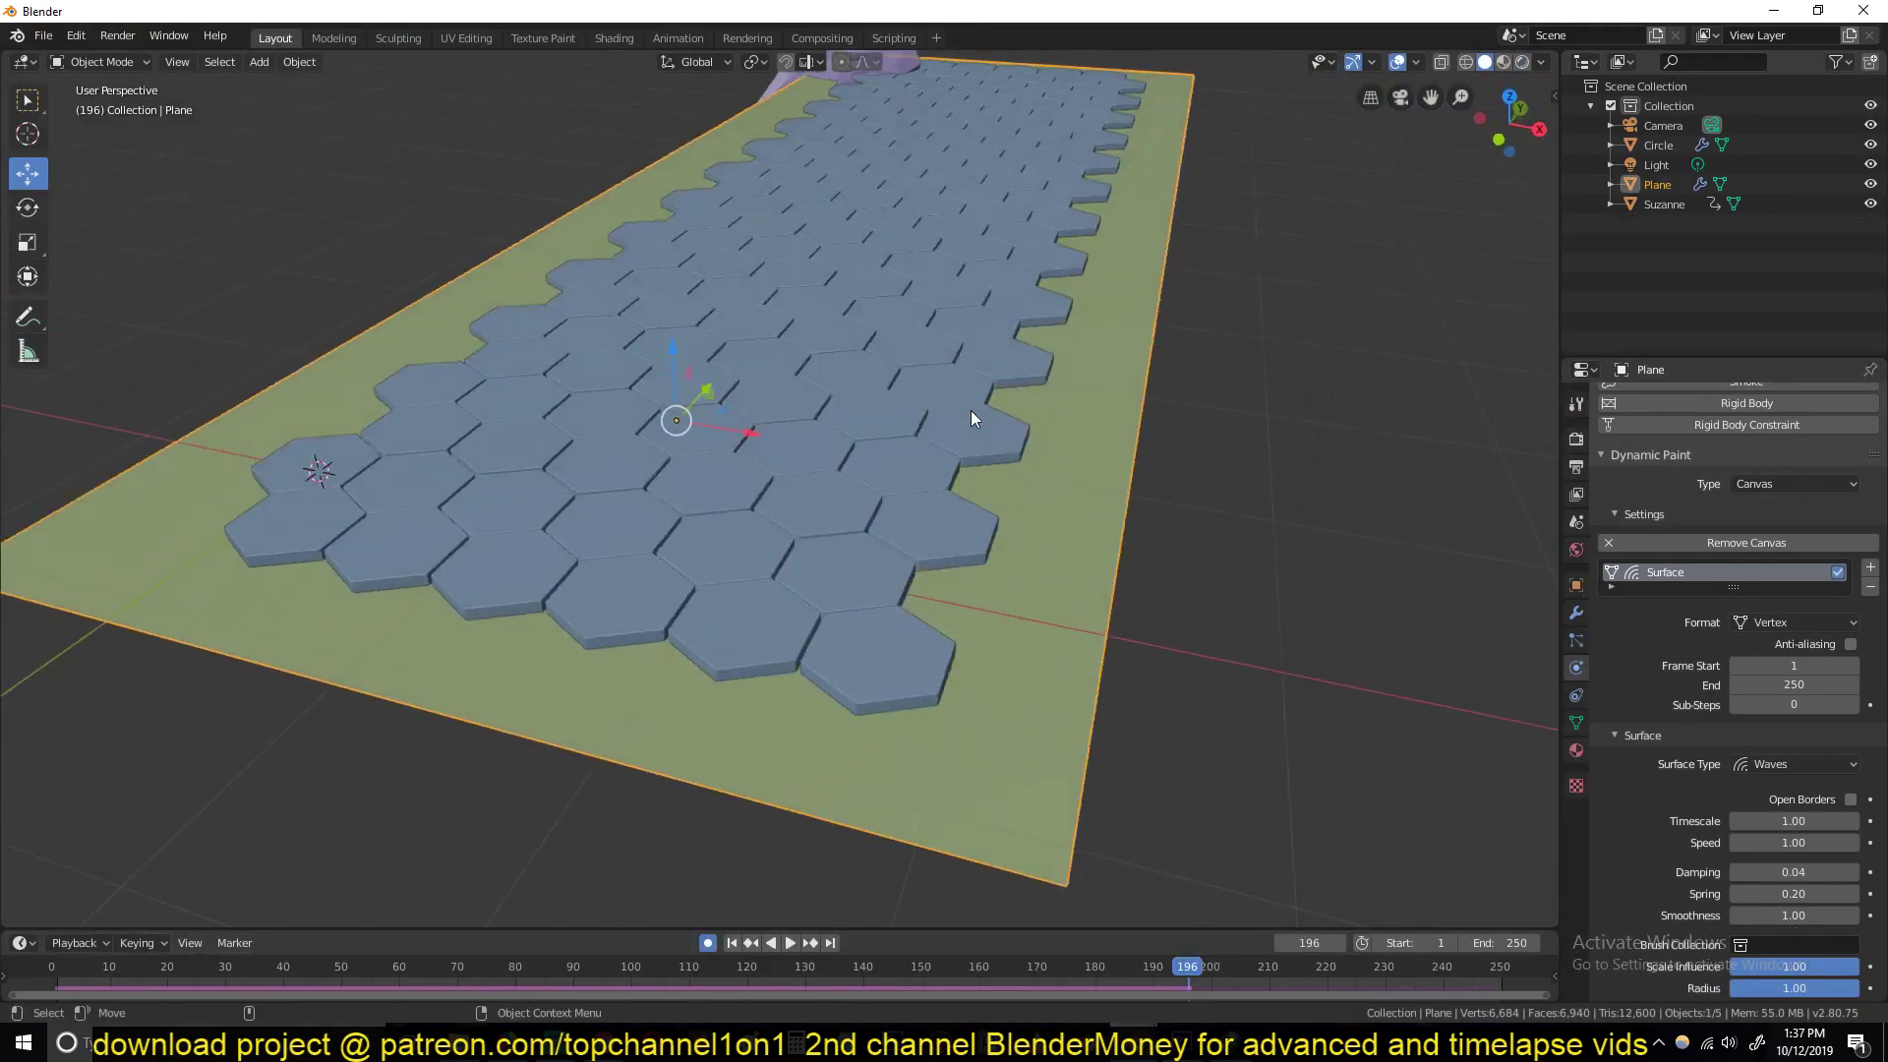
scroll(1720, 776, down, 1)
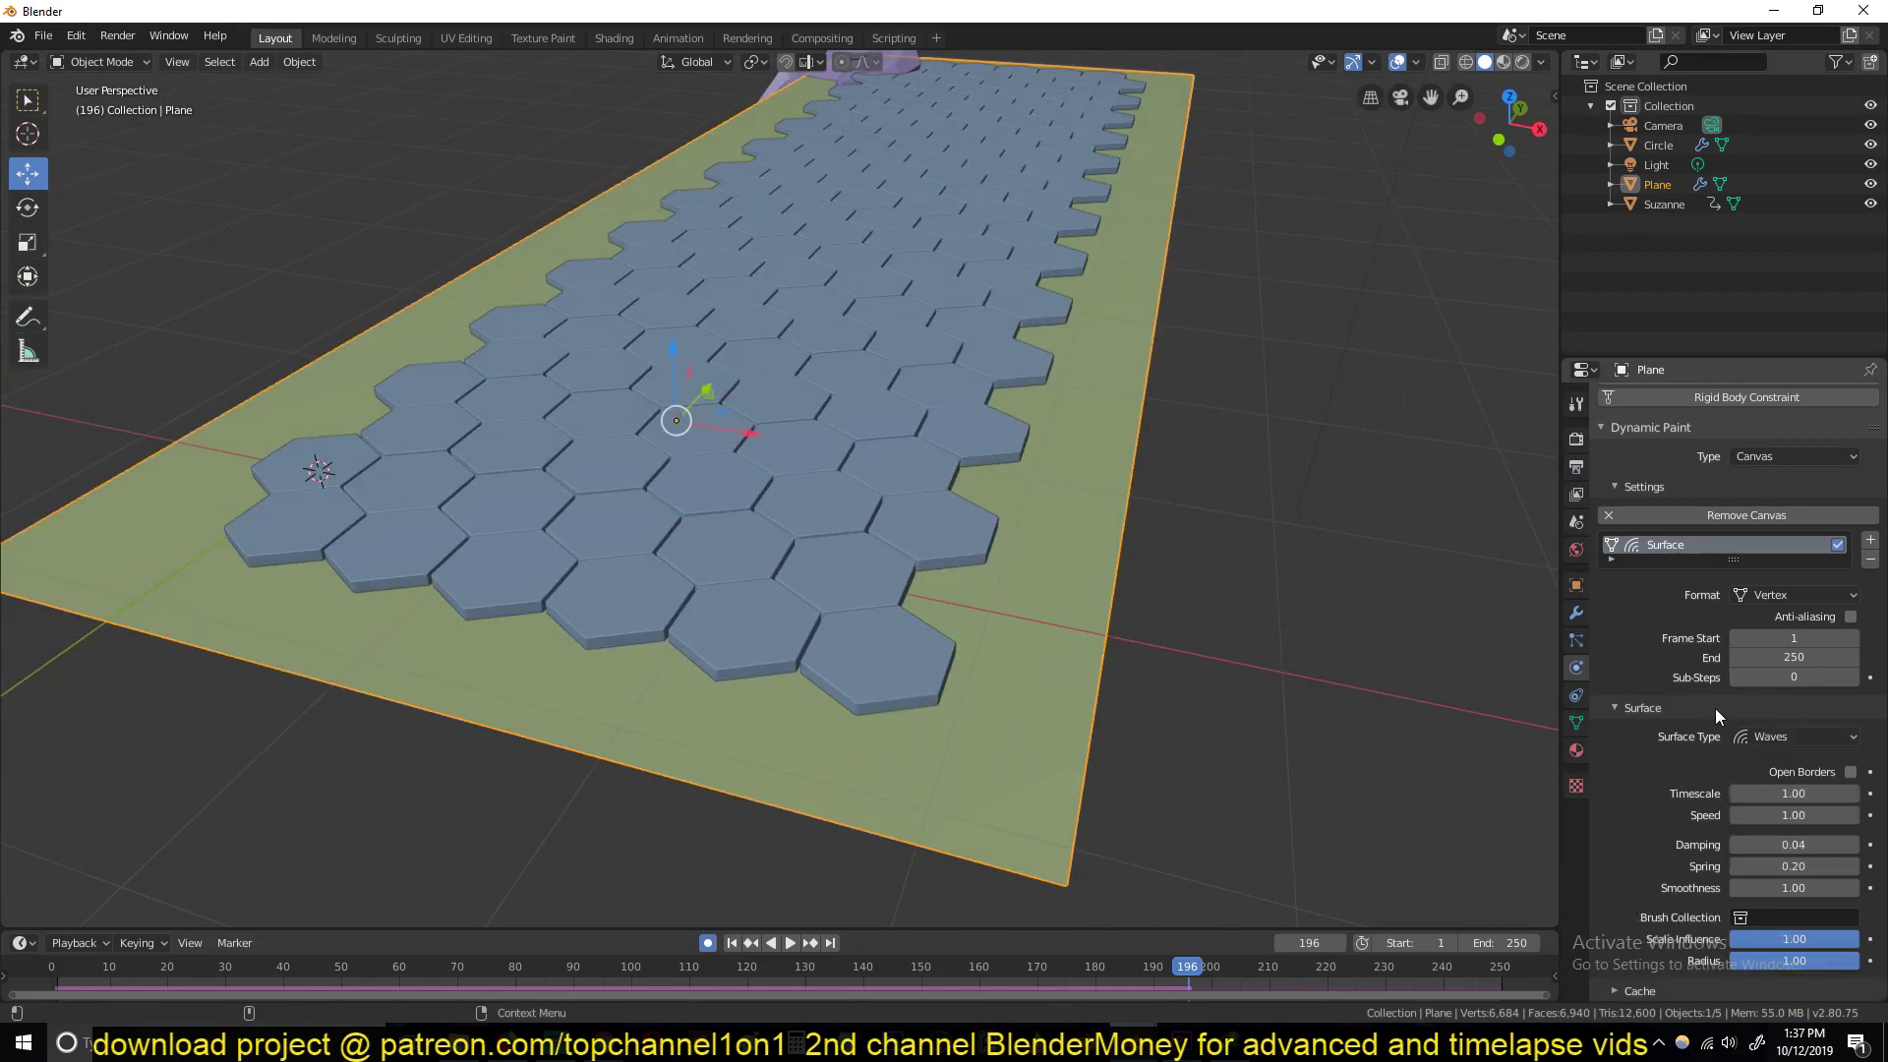
middle_drag(870, 482, 984, 482)
scroll(1116, 457, down, 4)
key(Tab)
key(Tab)
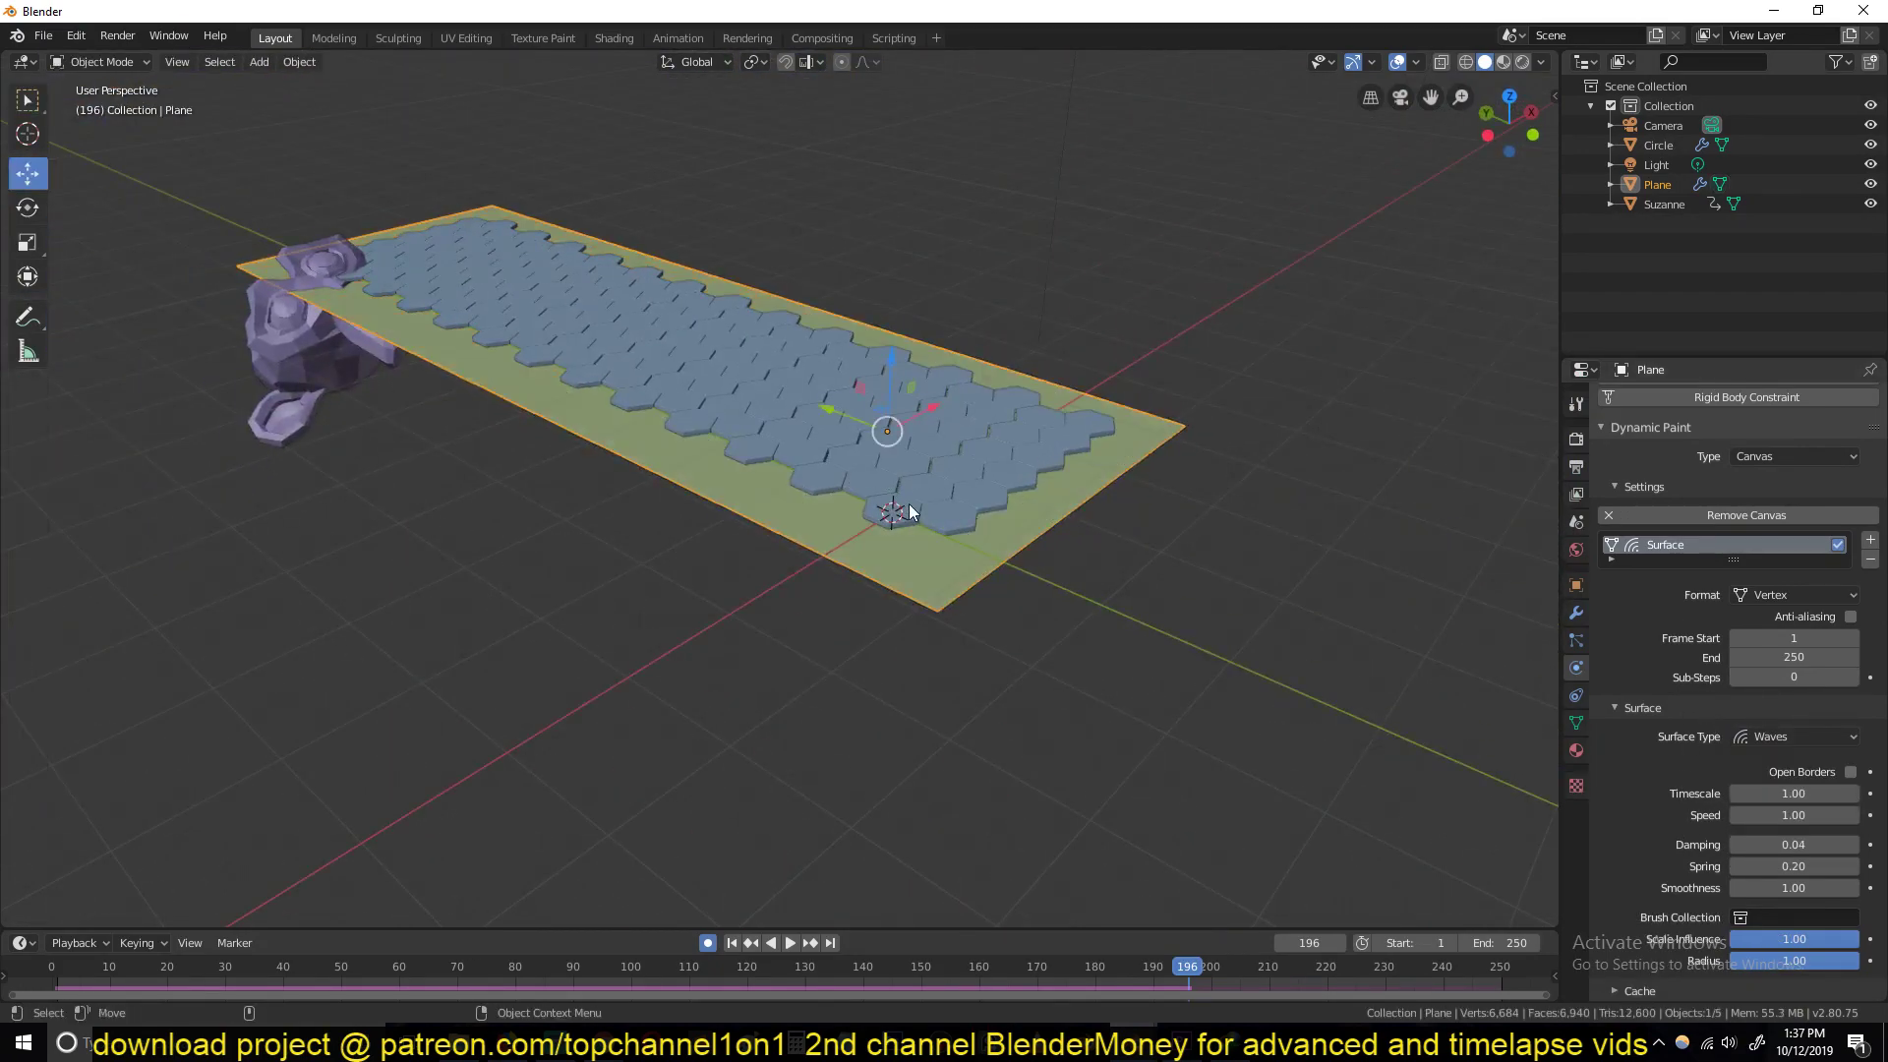
key(Tab)
key(Tab)
middle_drag(967, 547, 912, 502)
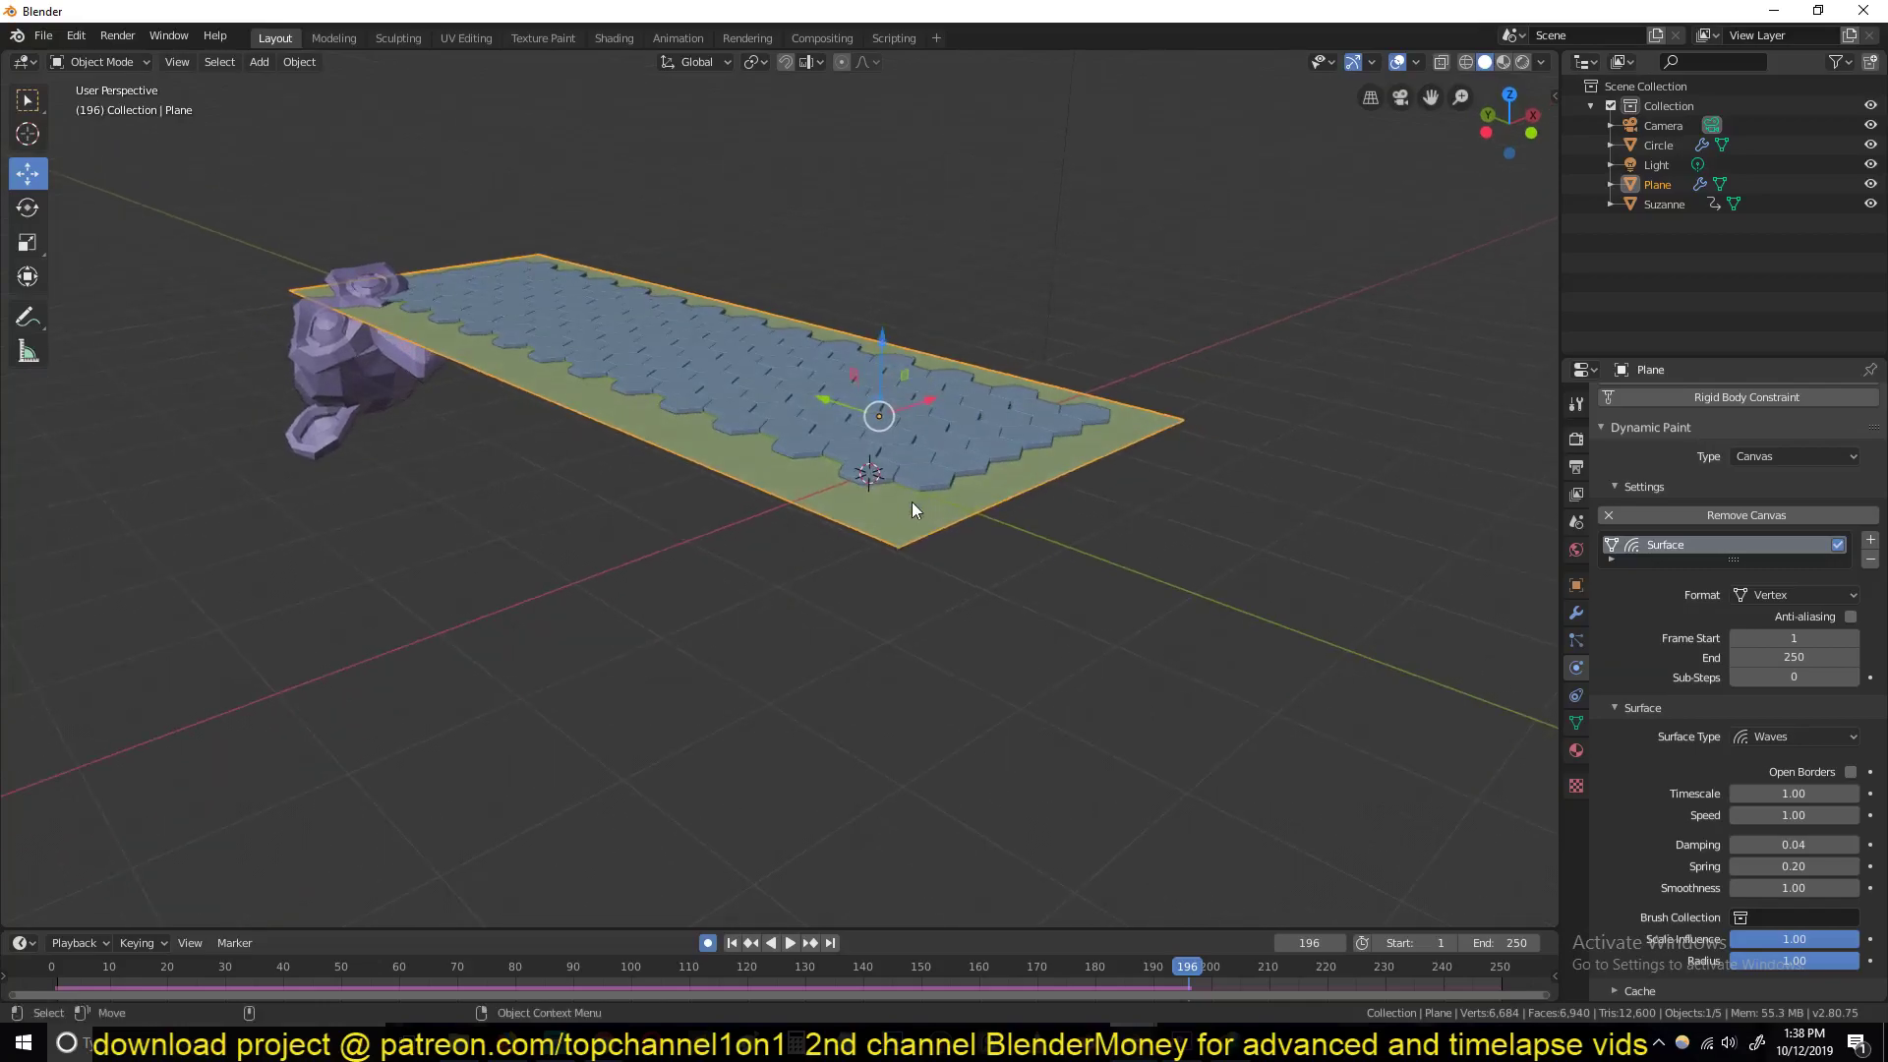
Step: Replay the animation from the first frame and set the scene's End frame to 100
click(41, 978)
key(space)
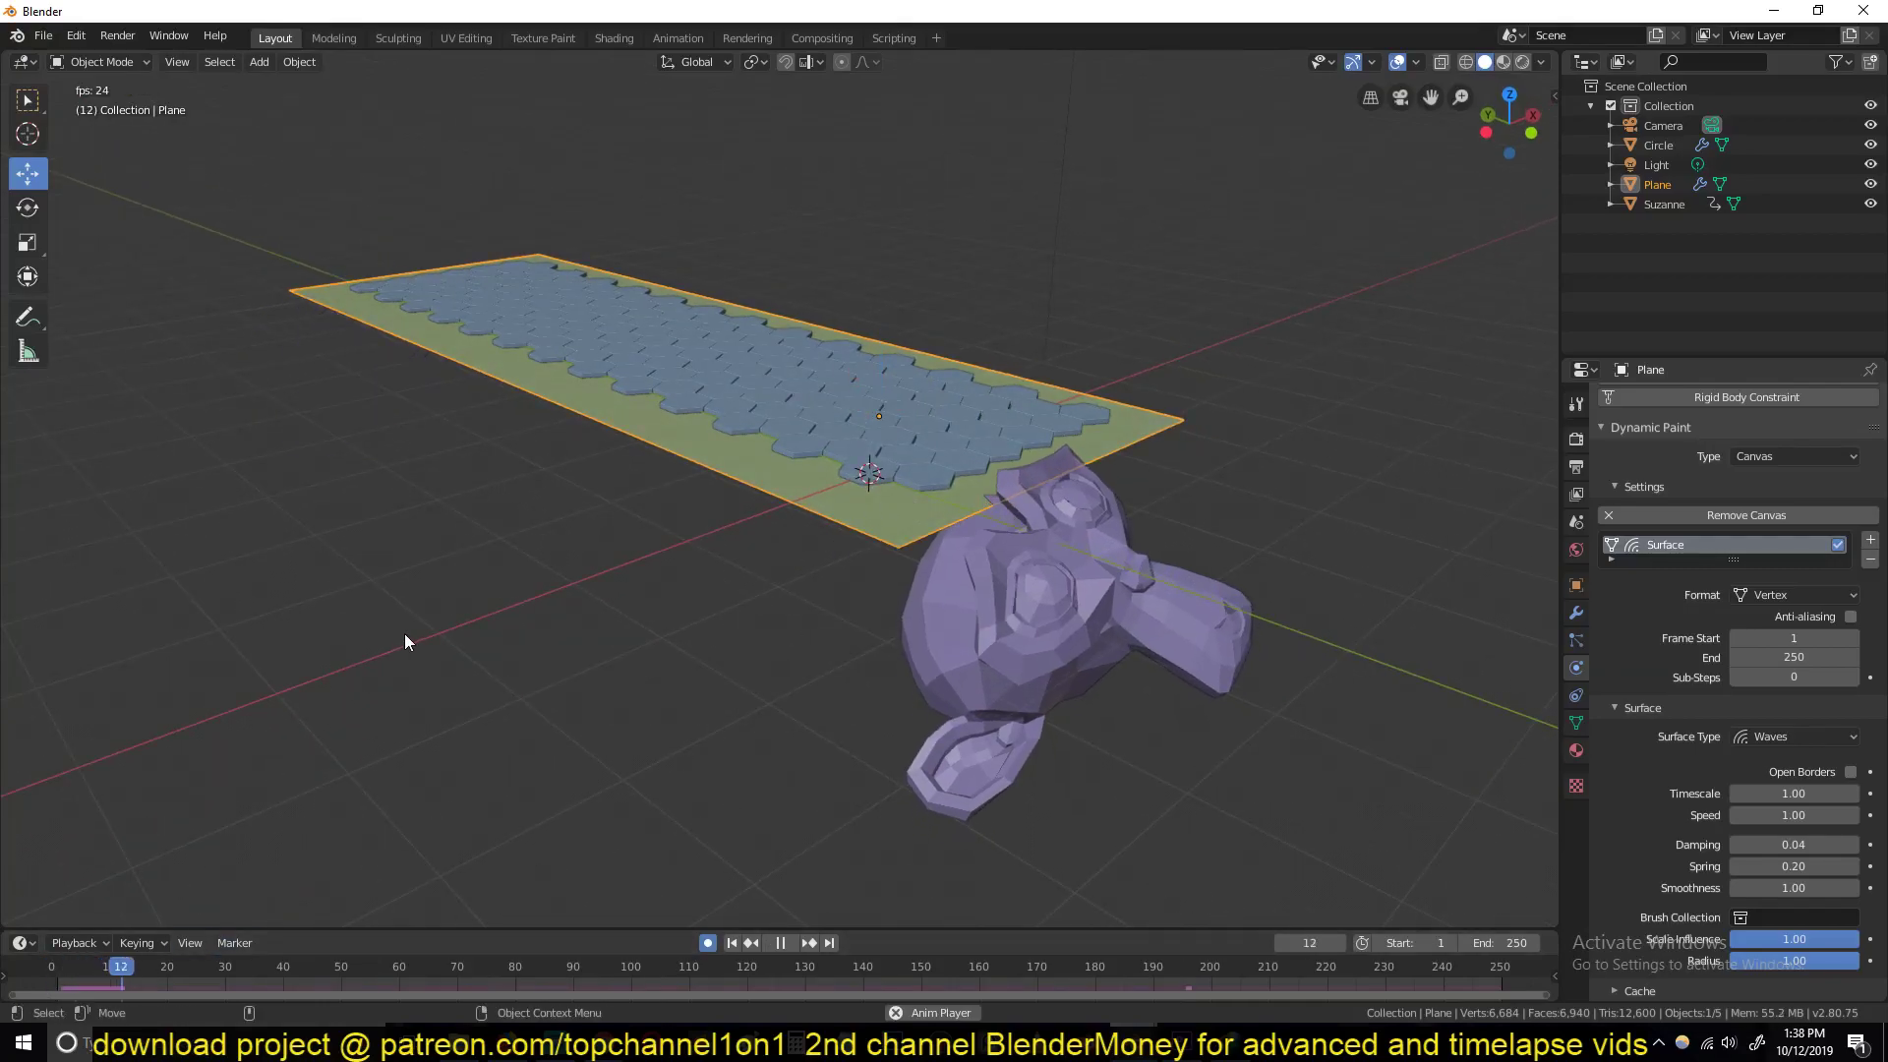
click(1489, 944)
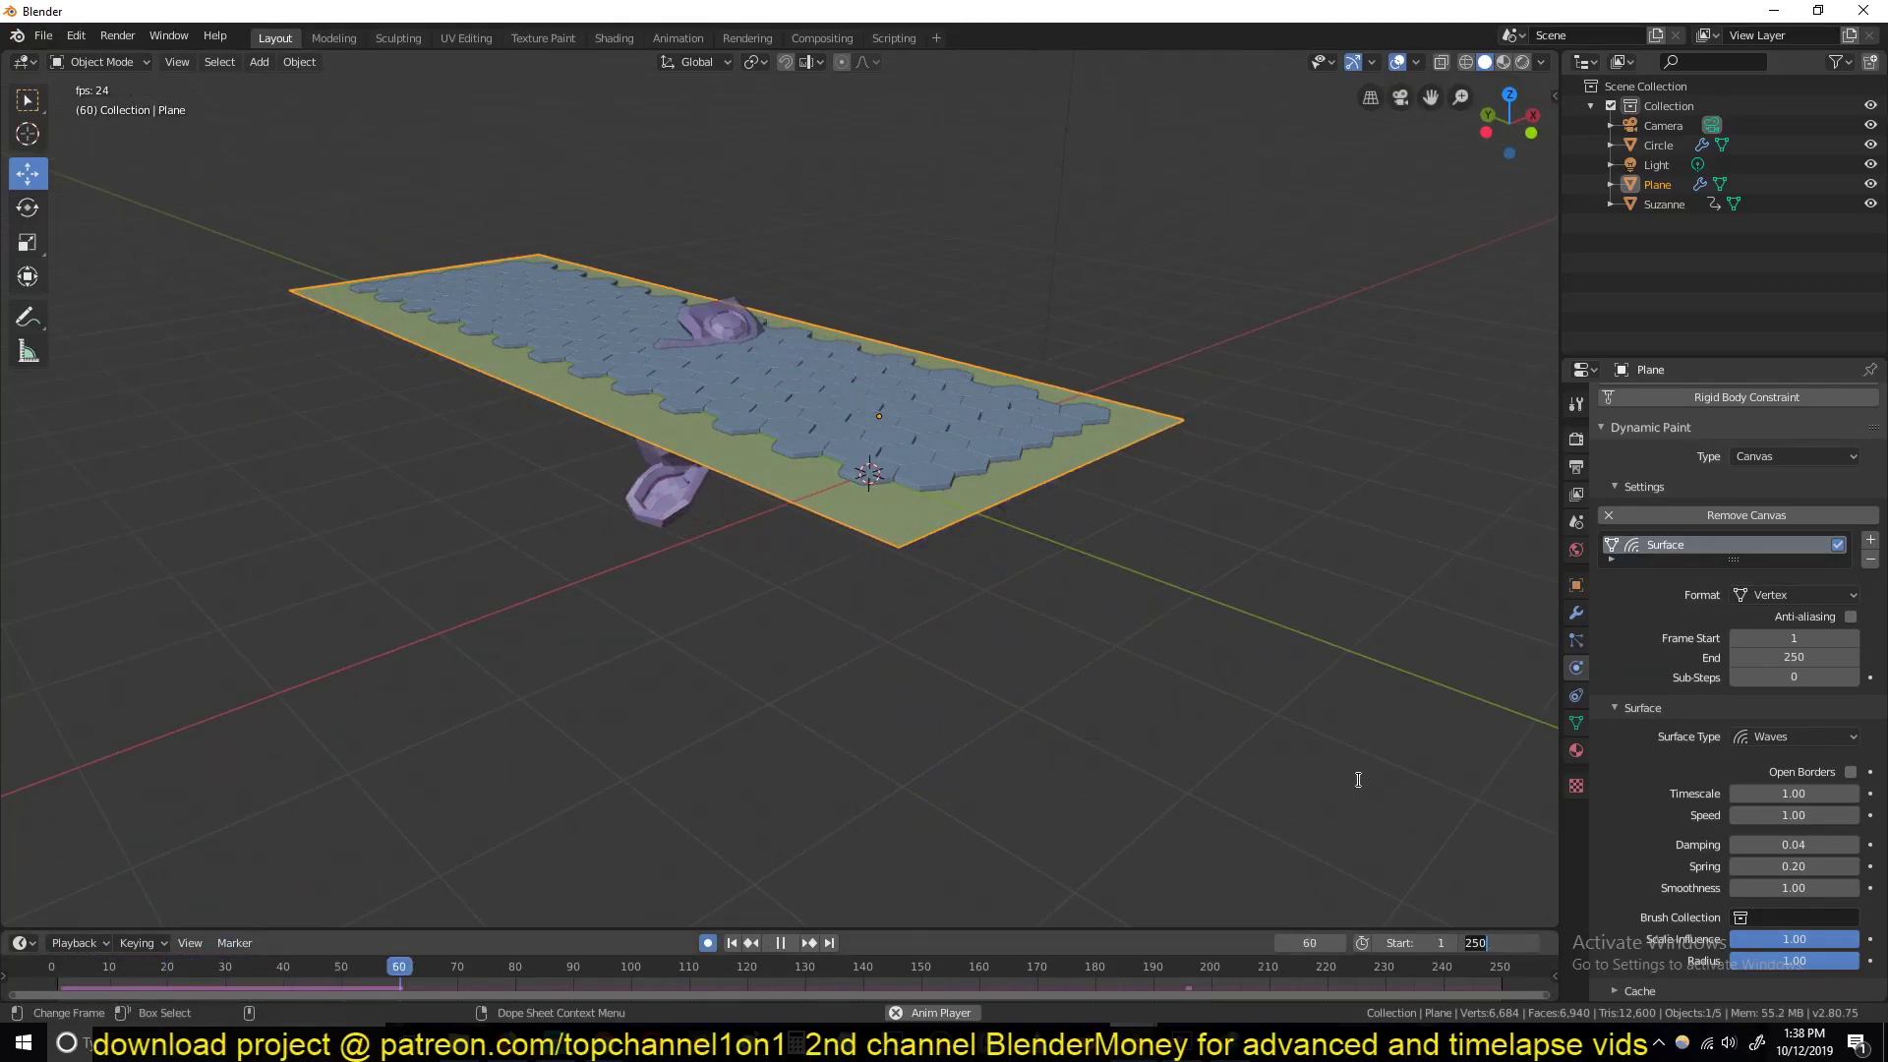
key(Return)
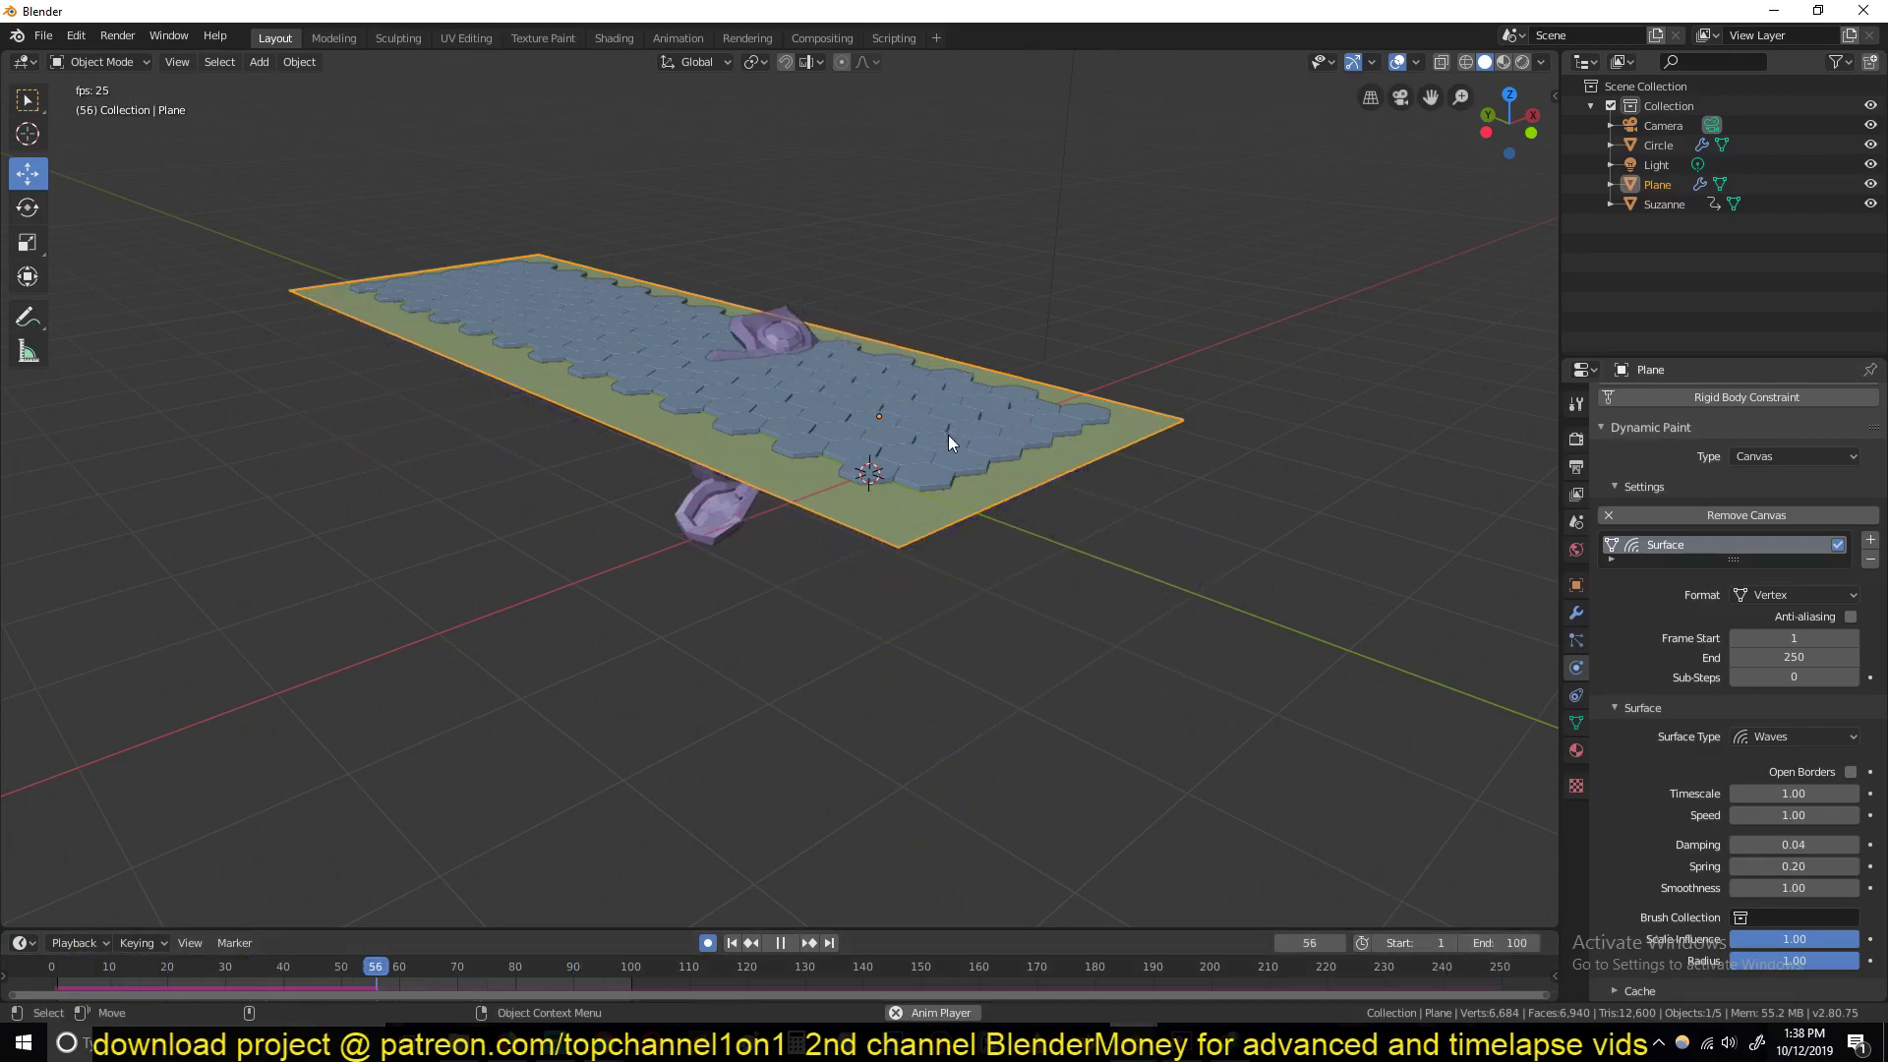
Step: Enable Dynamic Paint on Suzanne with its Type set to Brush
click(438, 430)
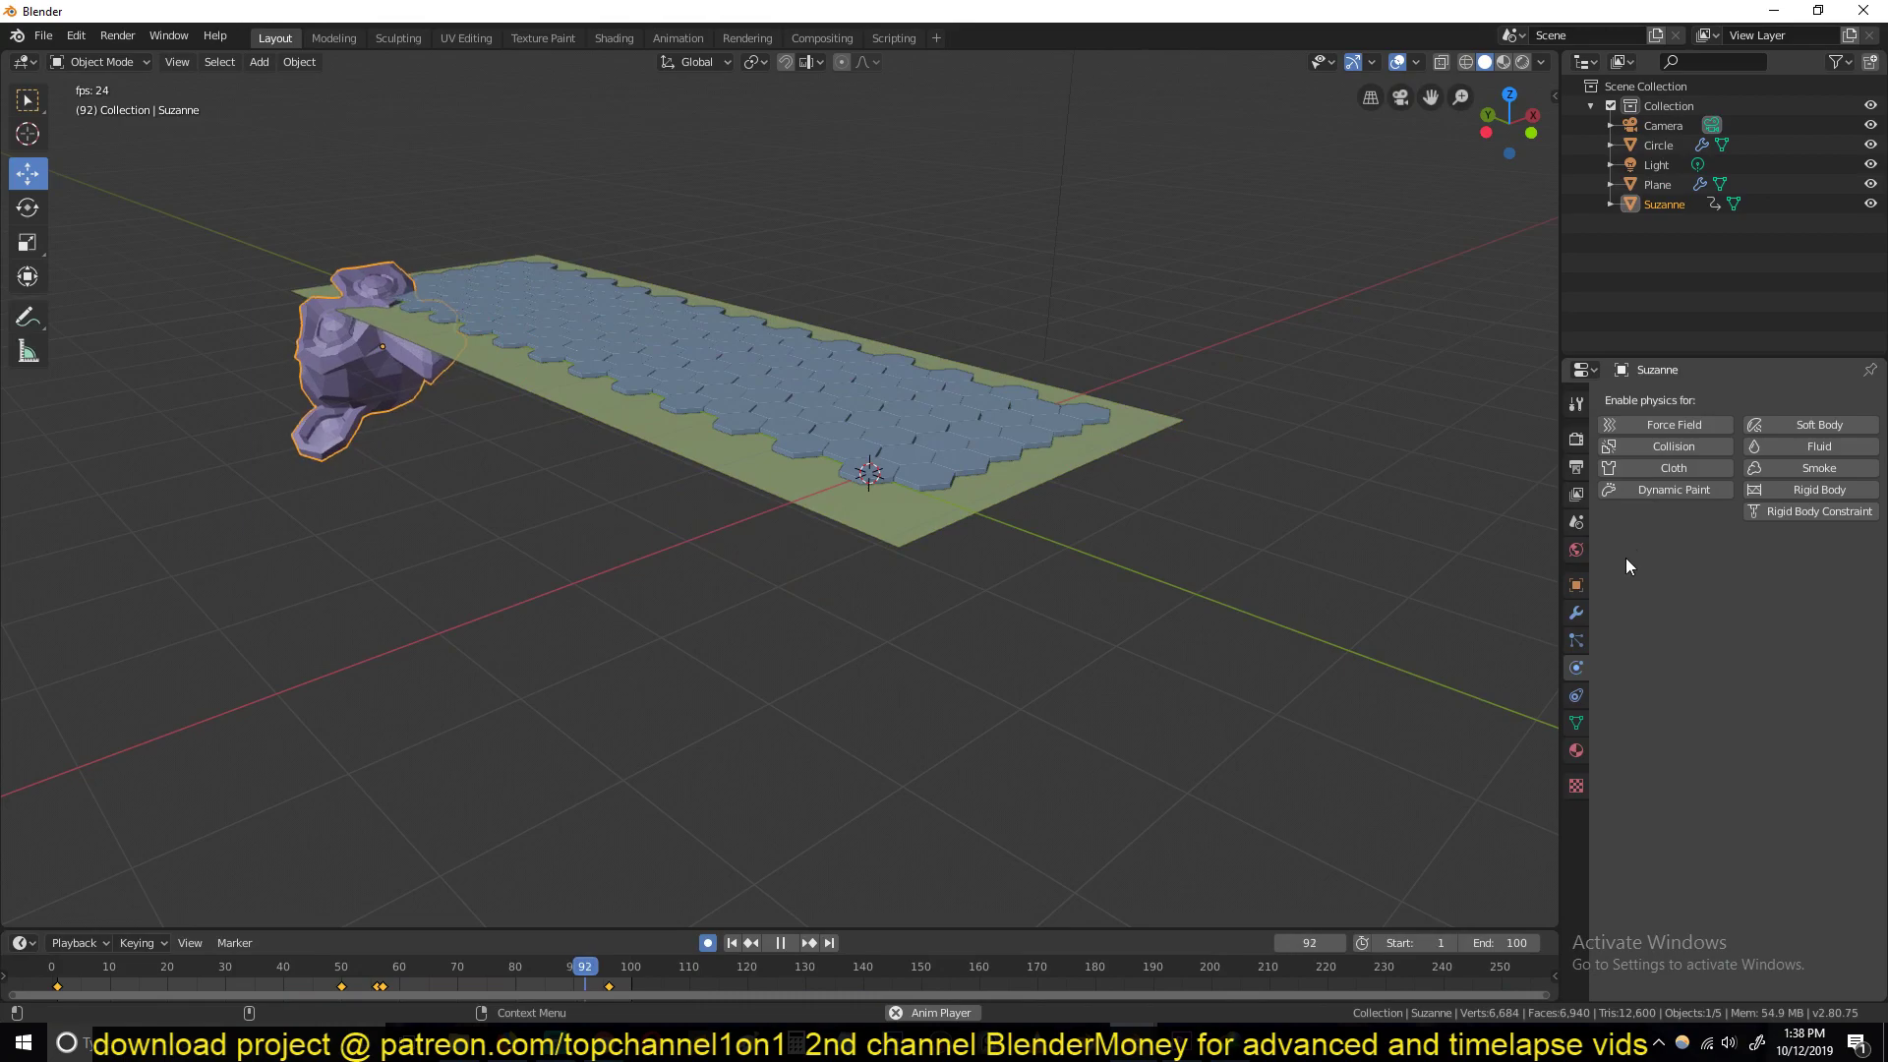
click(1690, 489)
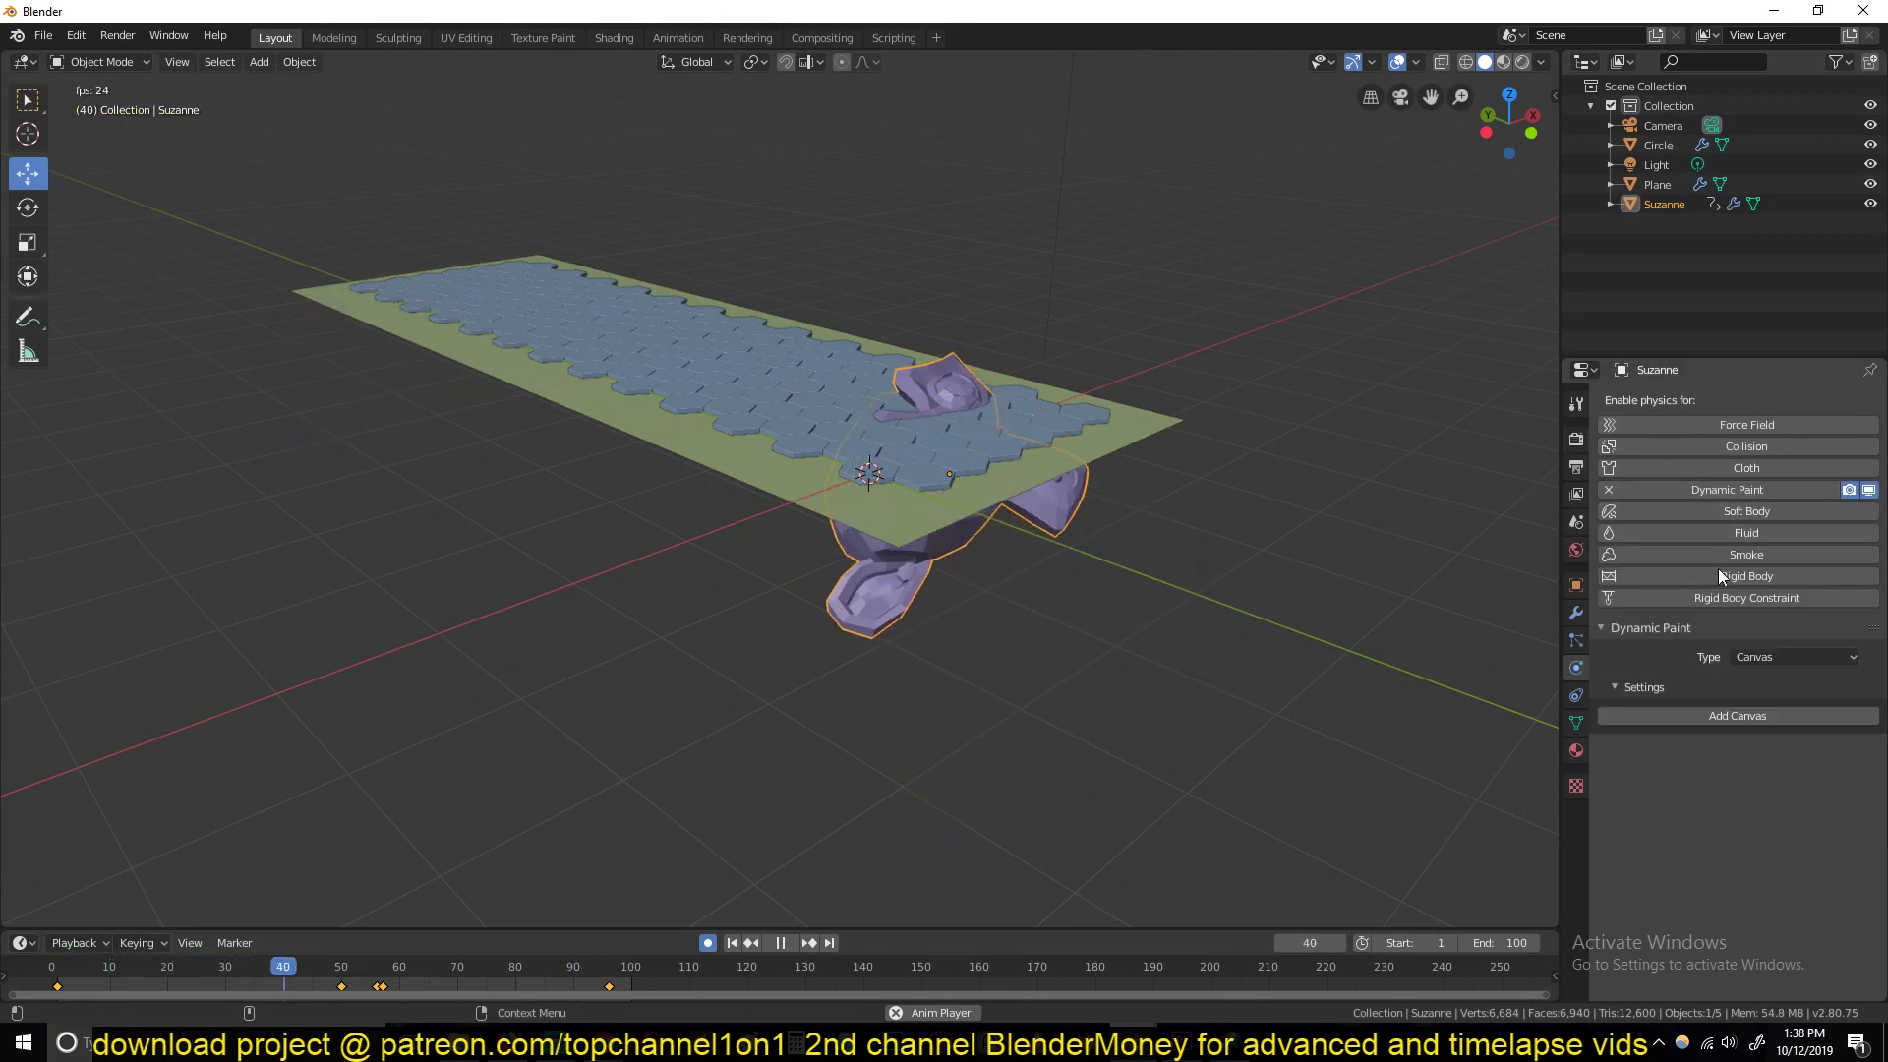
click(1783, 657)
click(1778, 700)
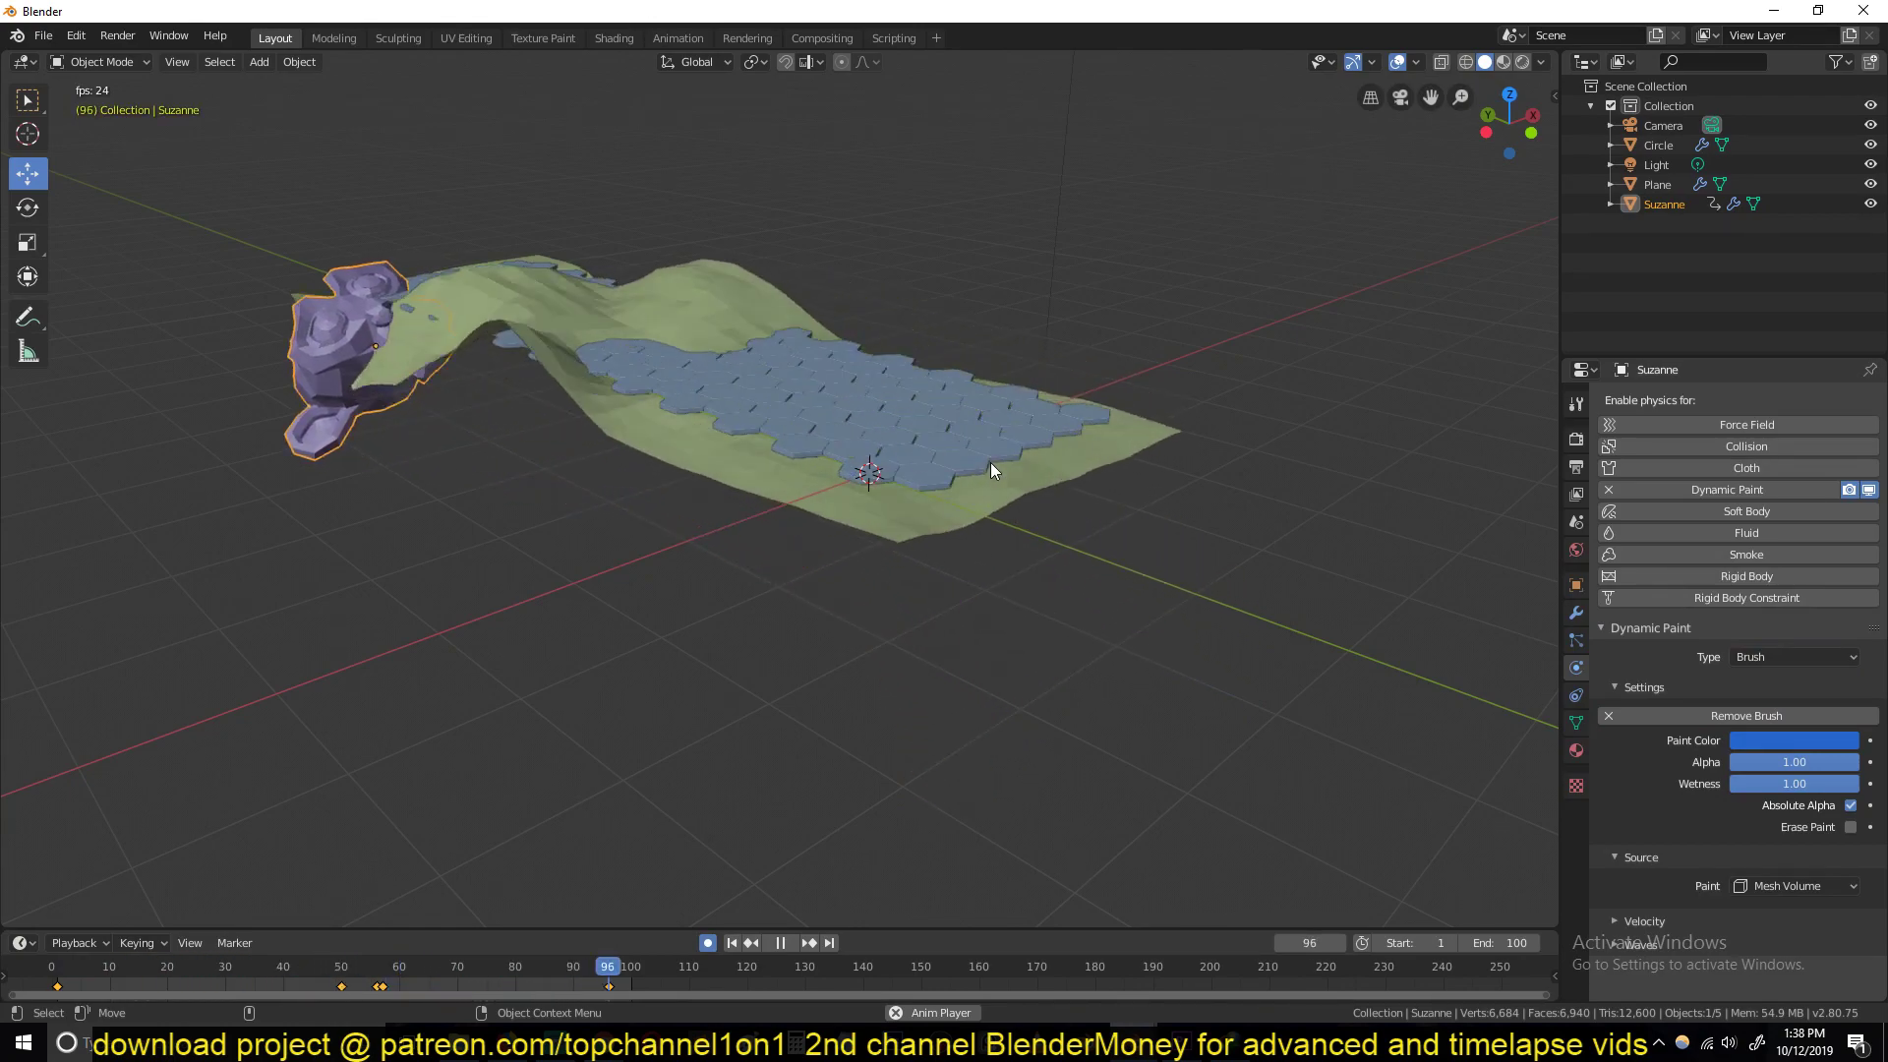
Step: Switch the Plane's Dynamic Paint canvas surface type to Displace
click(871, 487)
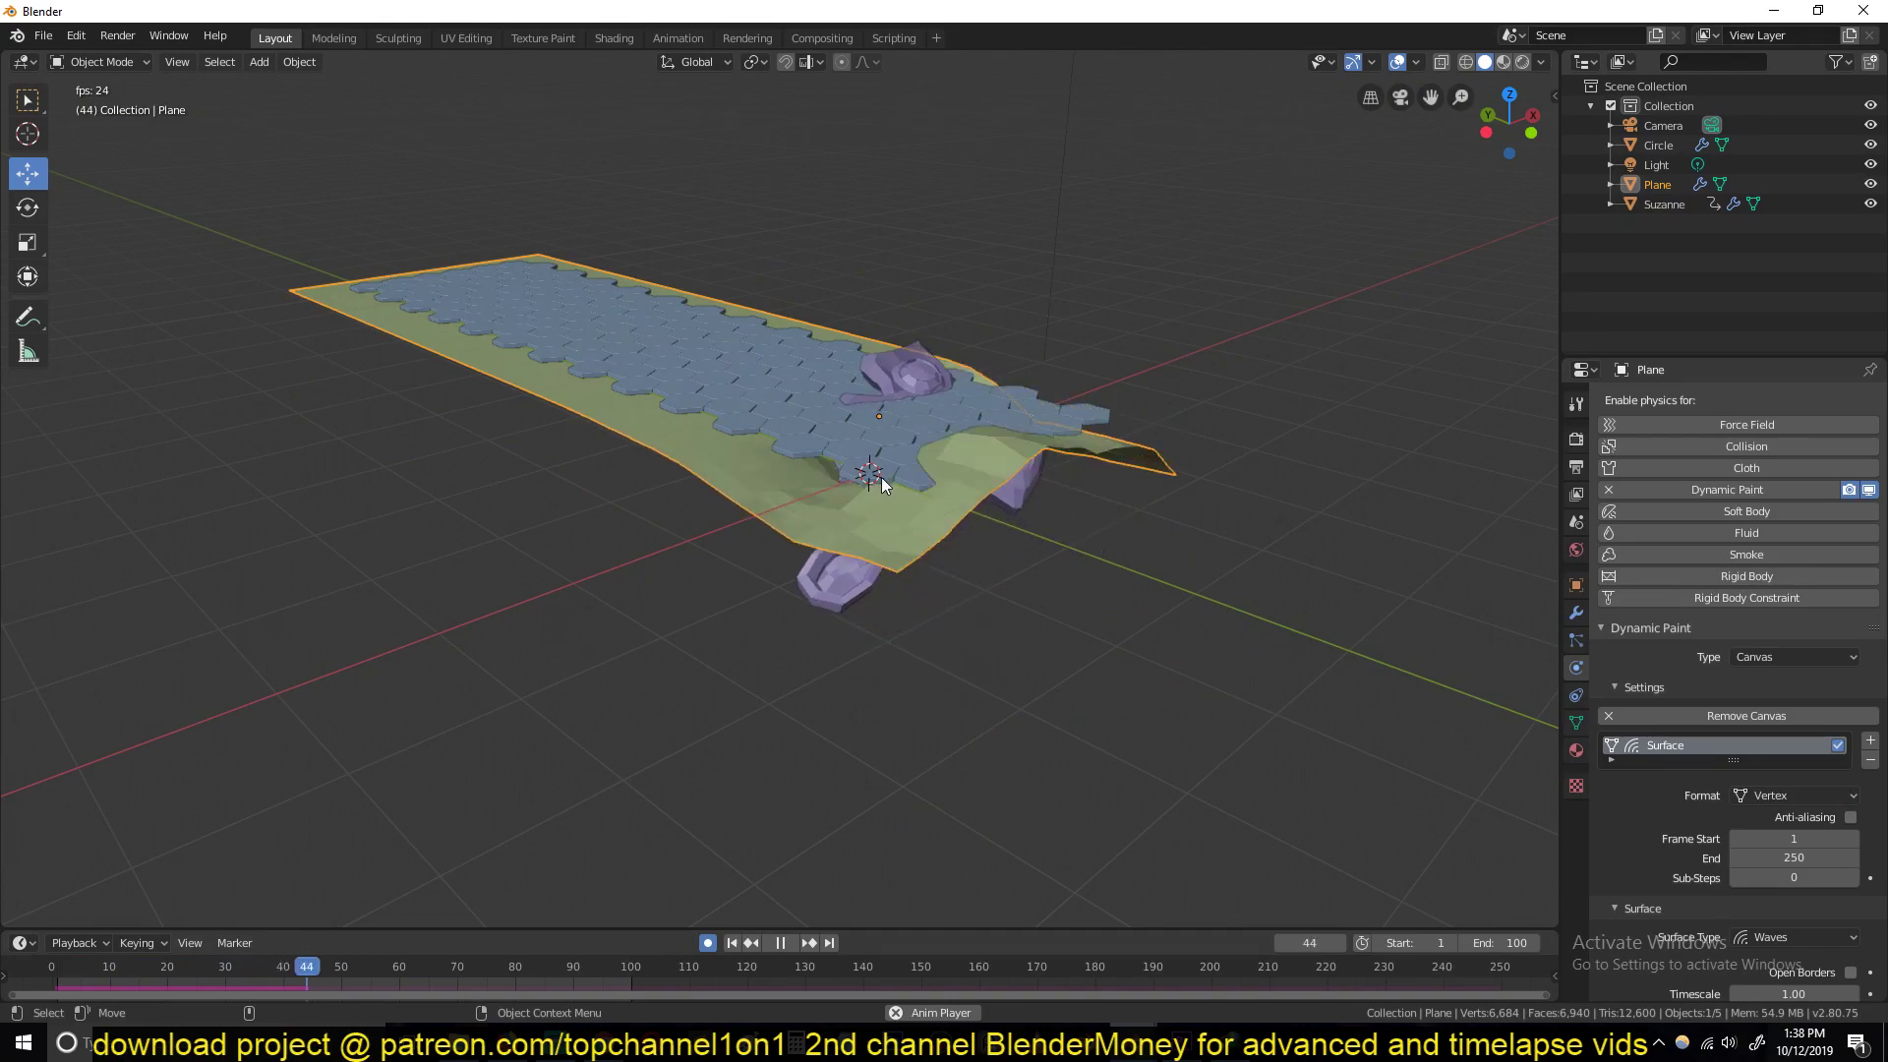
scroll(1781, 816, down, 4)
click(1803, 779)
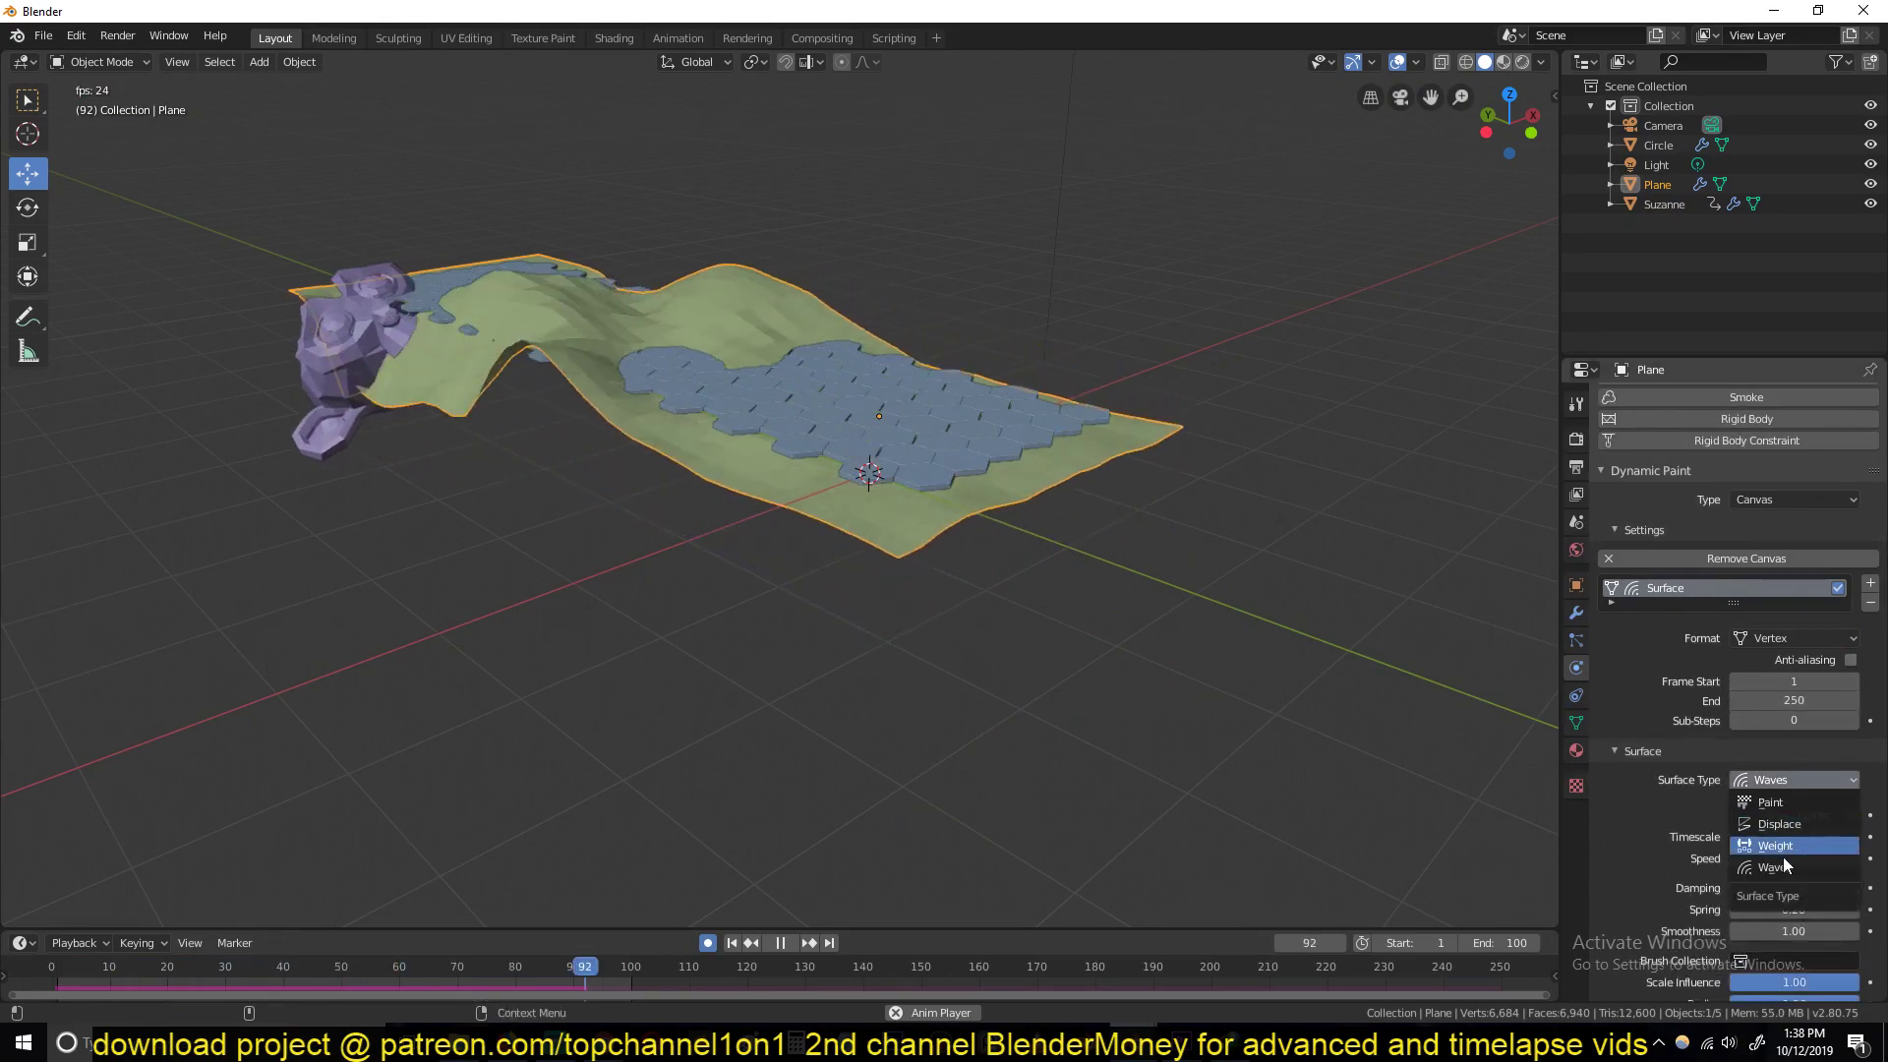
click(1794, 830)
middle_drag(1107, 643, 924, 548)
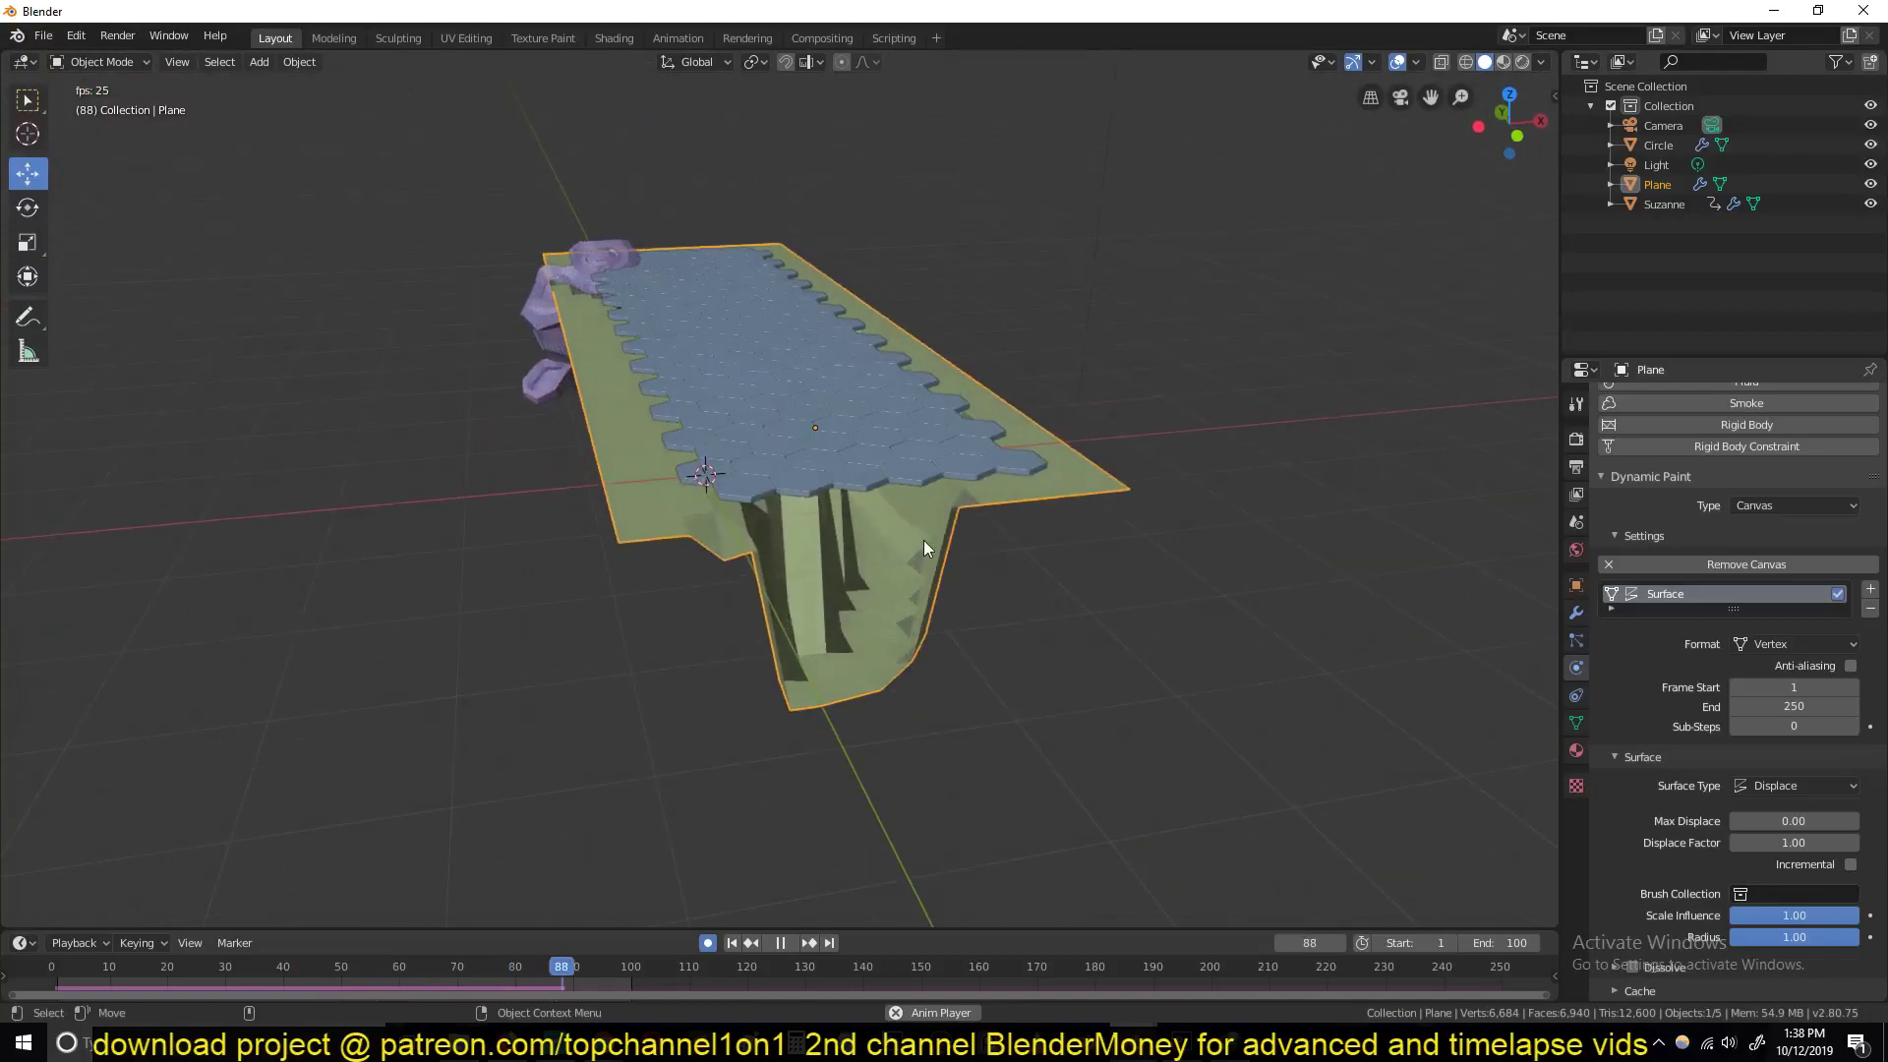
middle_drag(924, 481, 1105, 472)
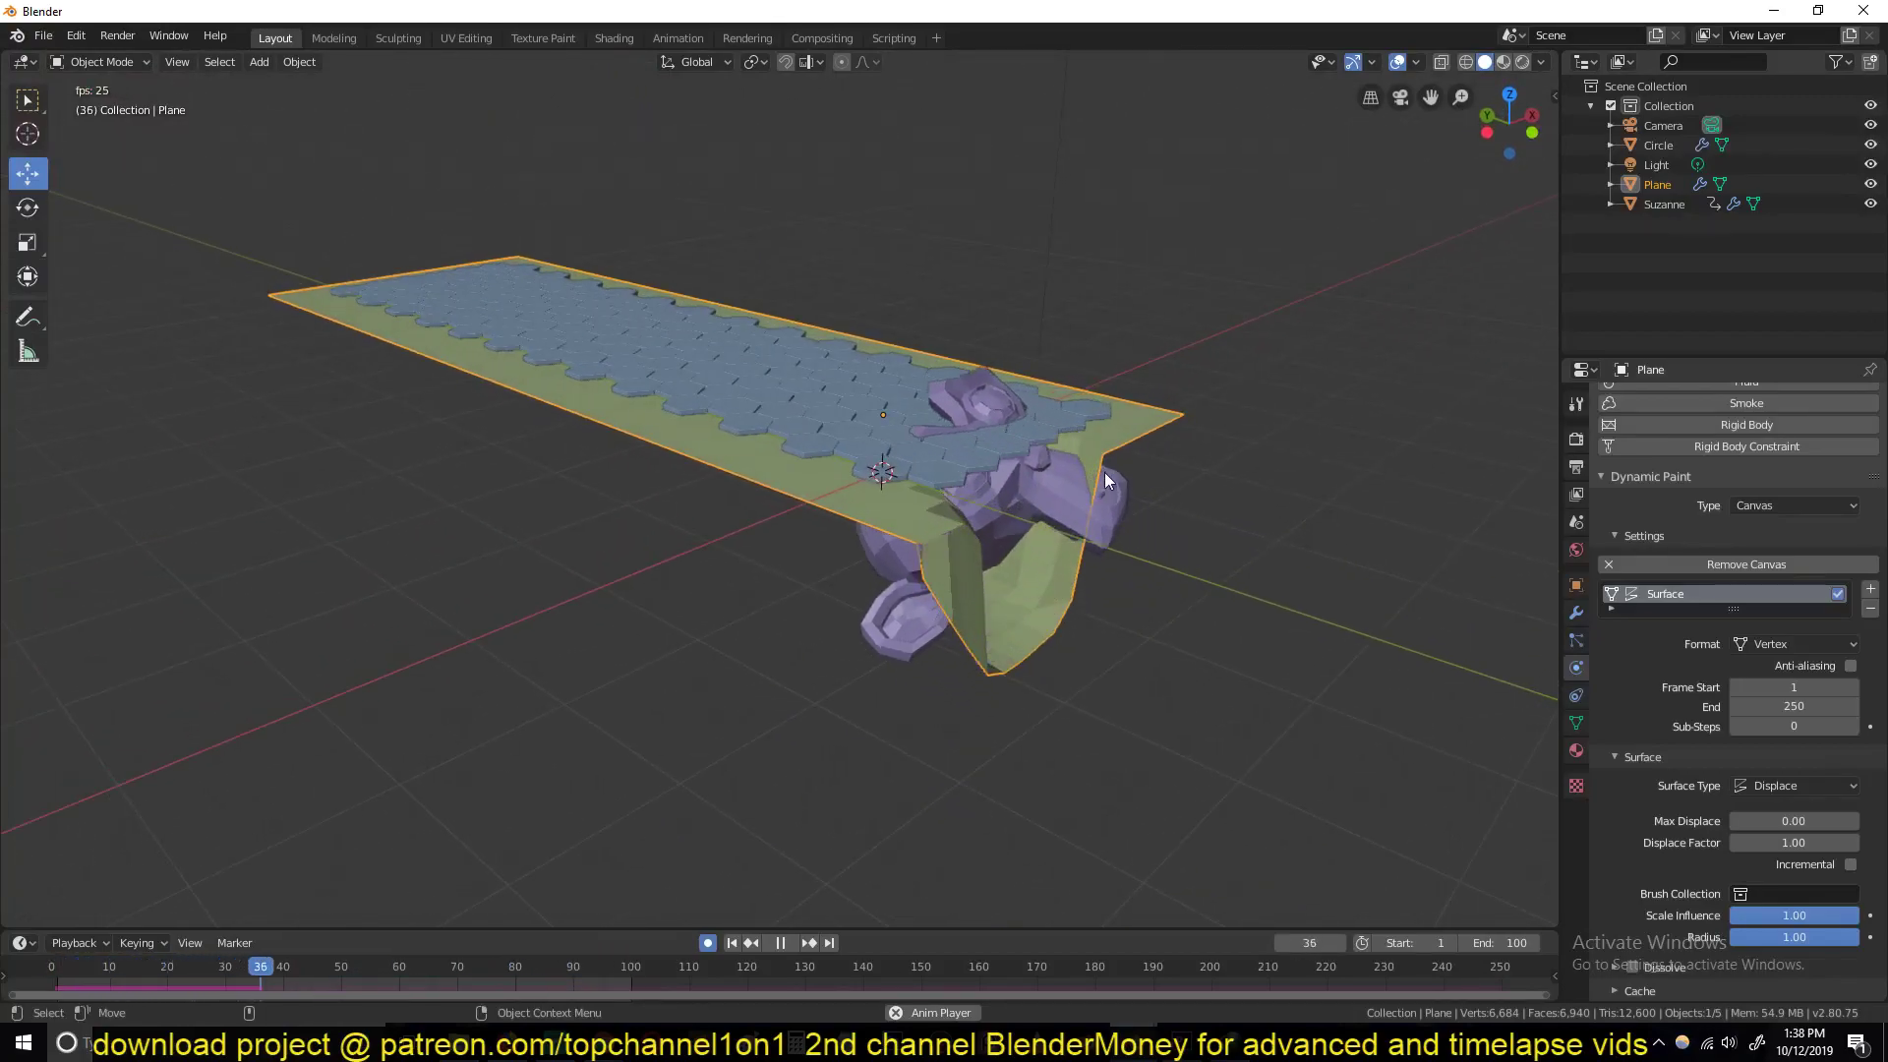
Step: Apply Shade Smooth to the plane
right_click(1105, 471)
click(1105, 472)
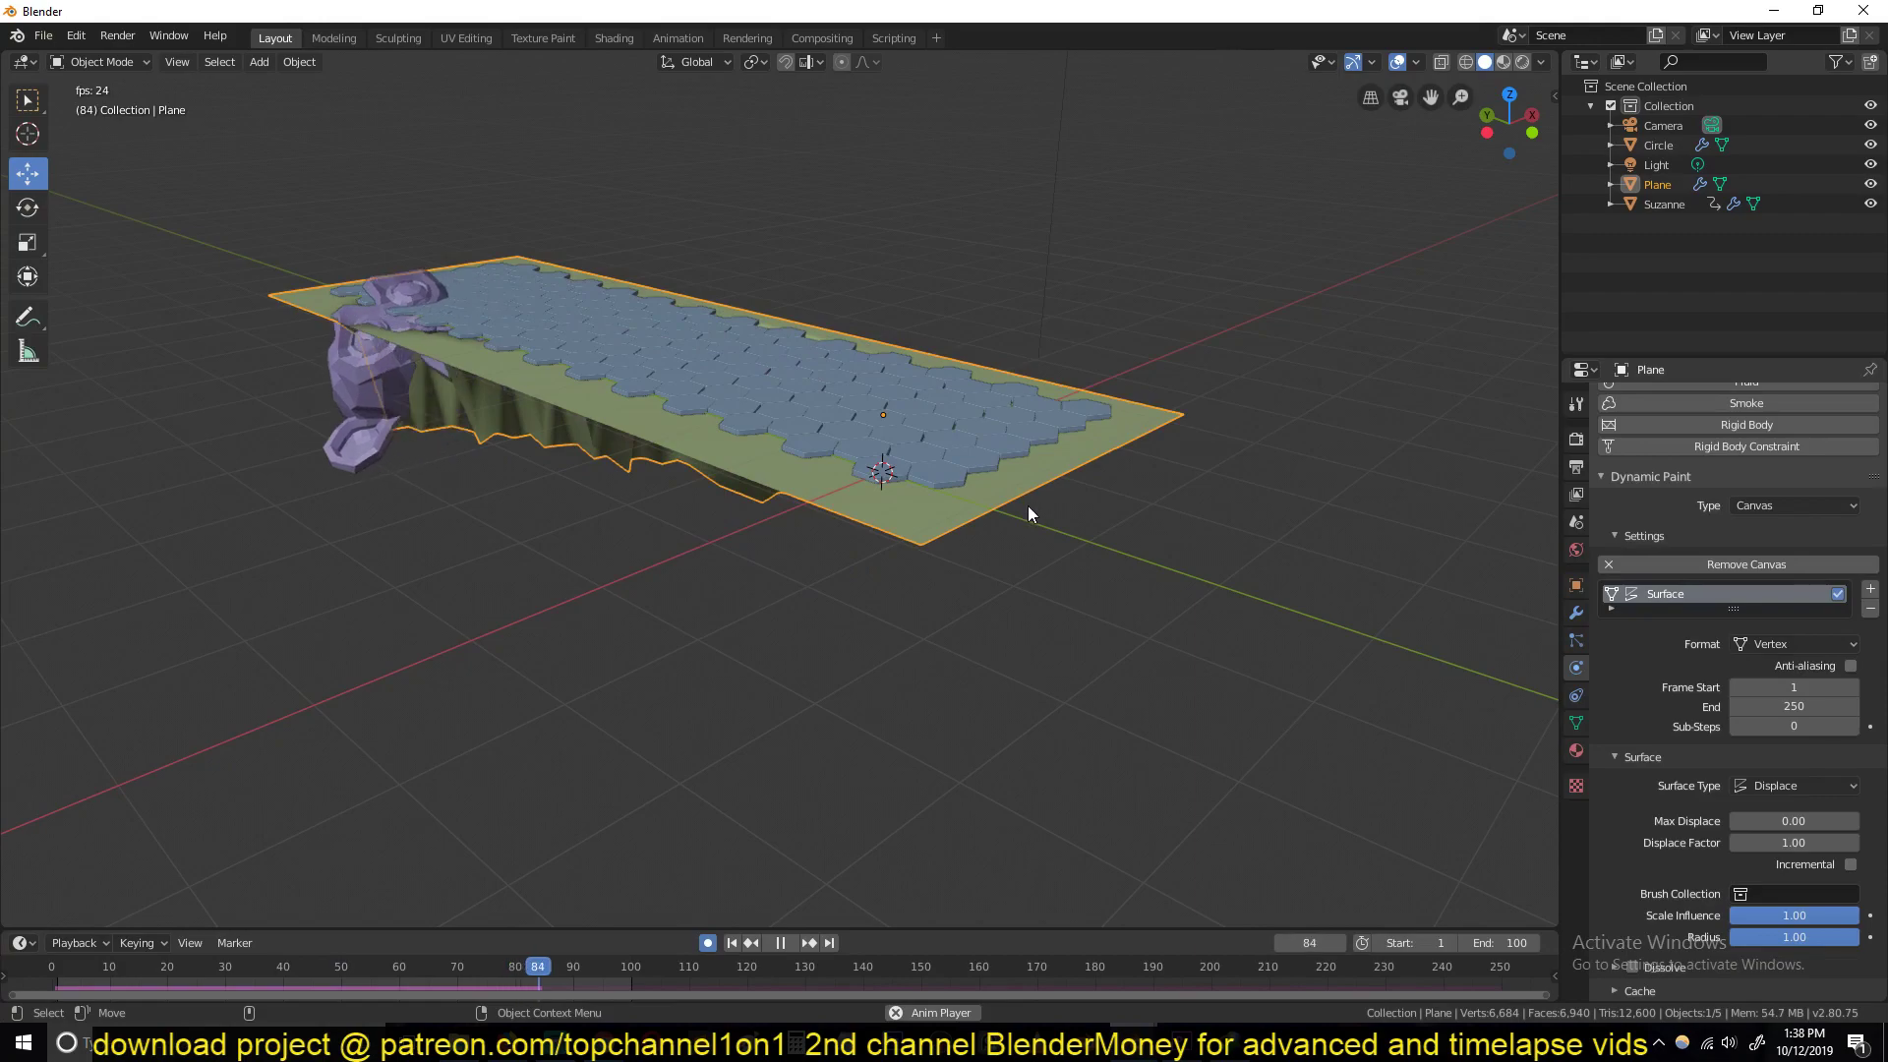
middle_drag(1035, 505, 971, 446)
middle_drag(846, 467, 850, 365)
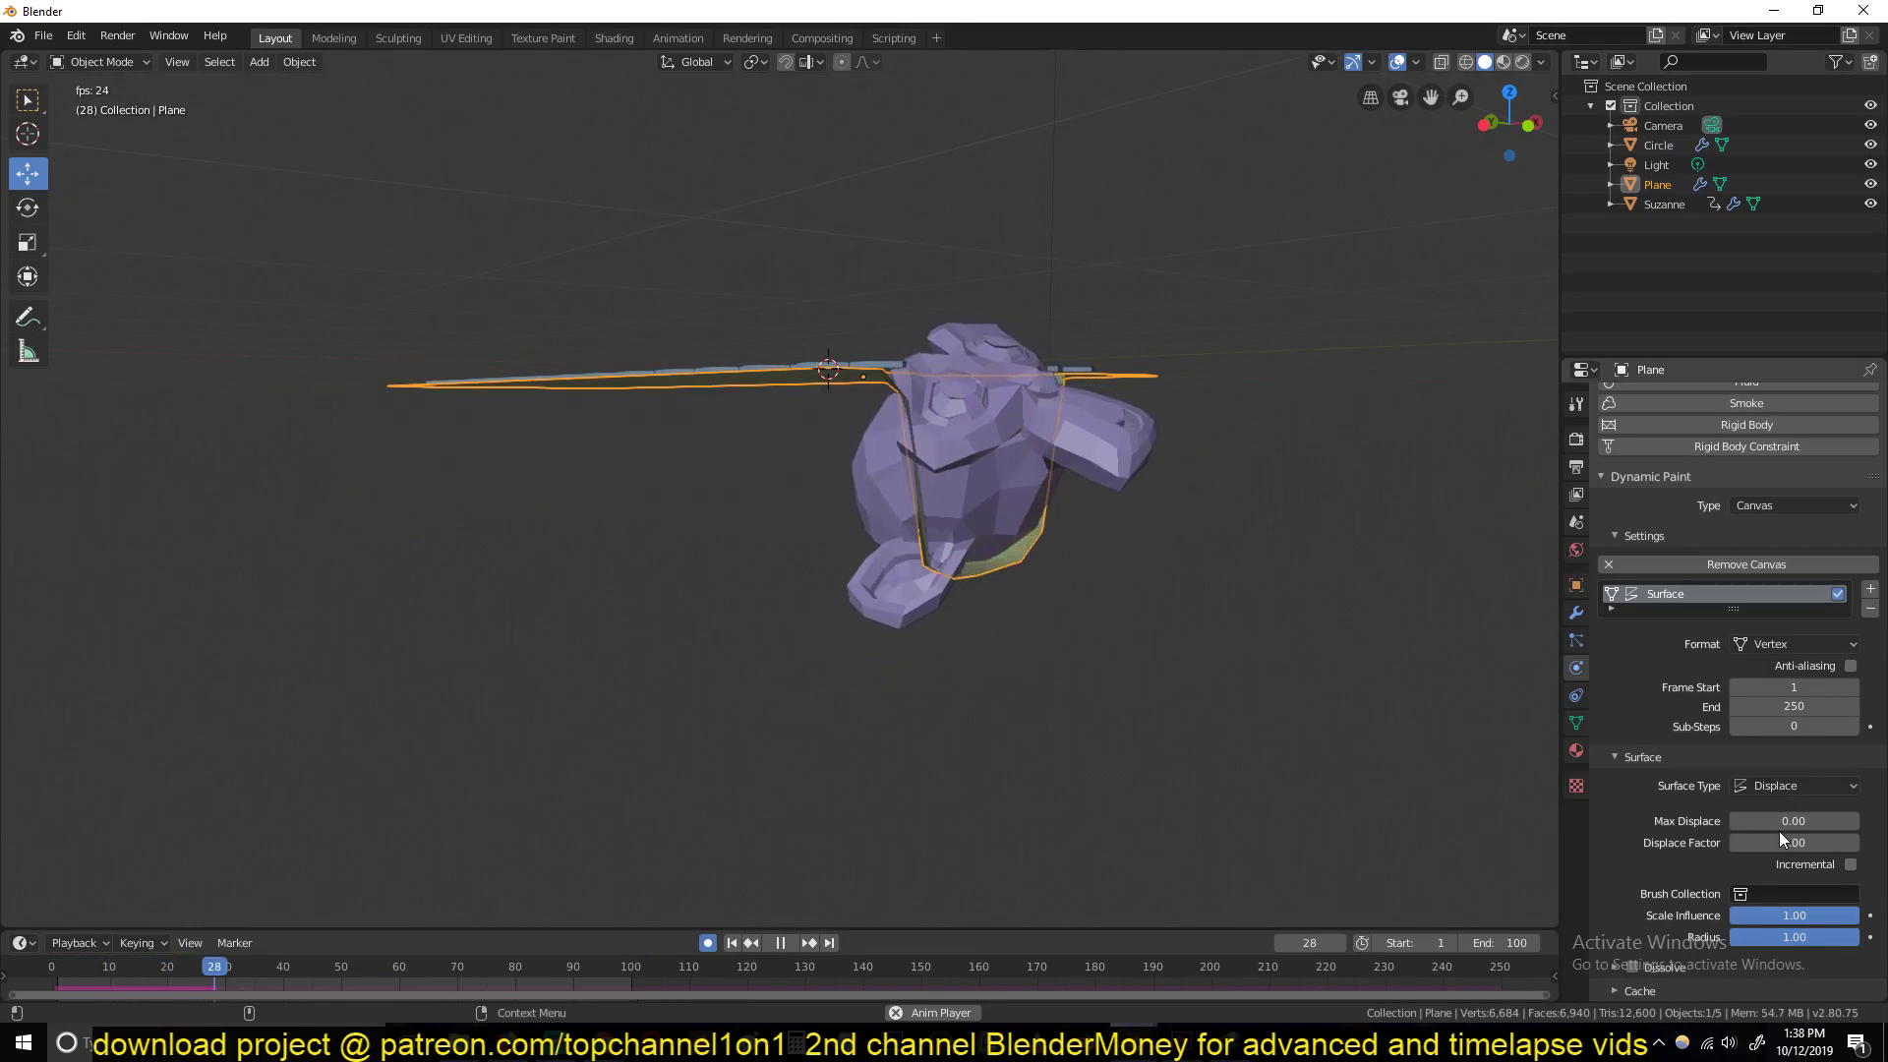
Step: Lower the canvas Scale Influence to about 0.45
drag(1836, 916, 1791, 916)
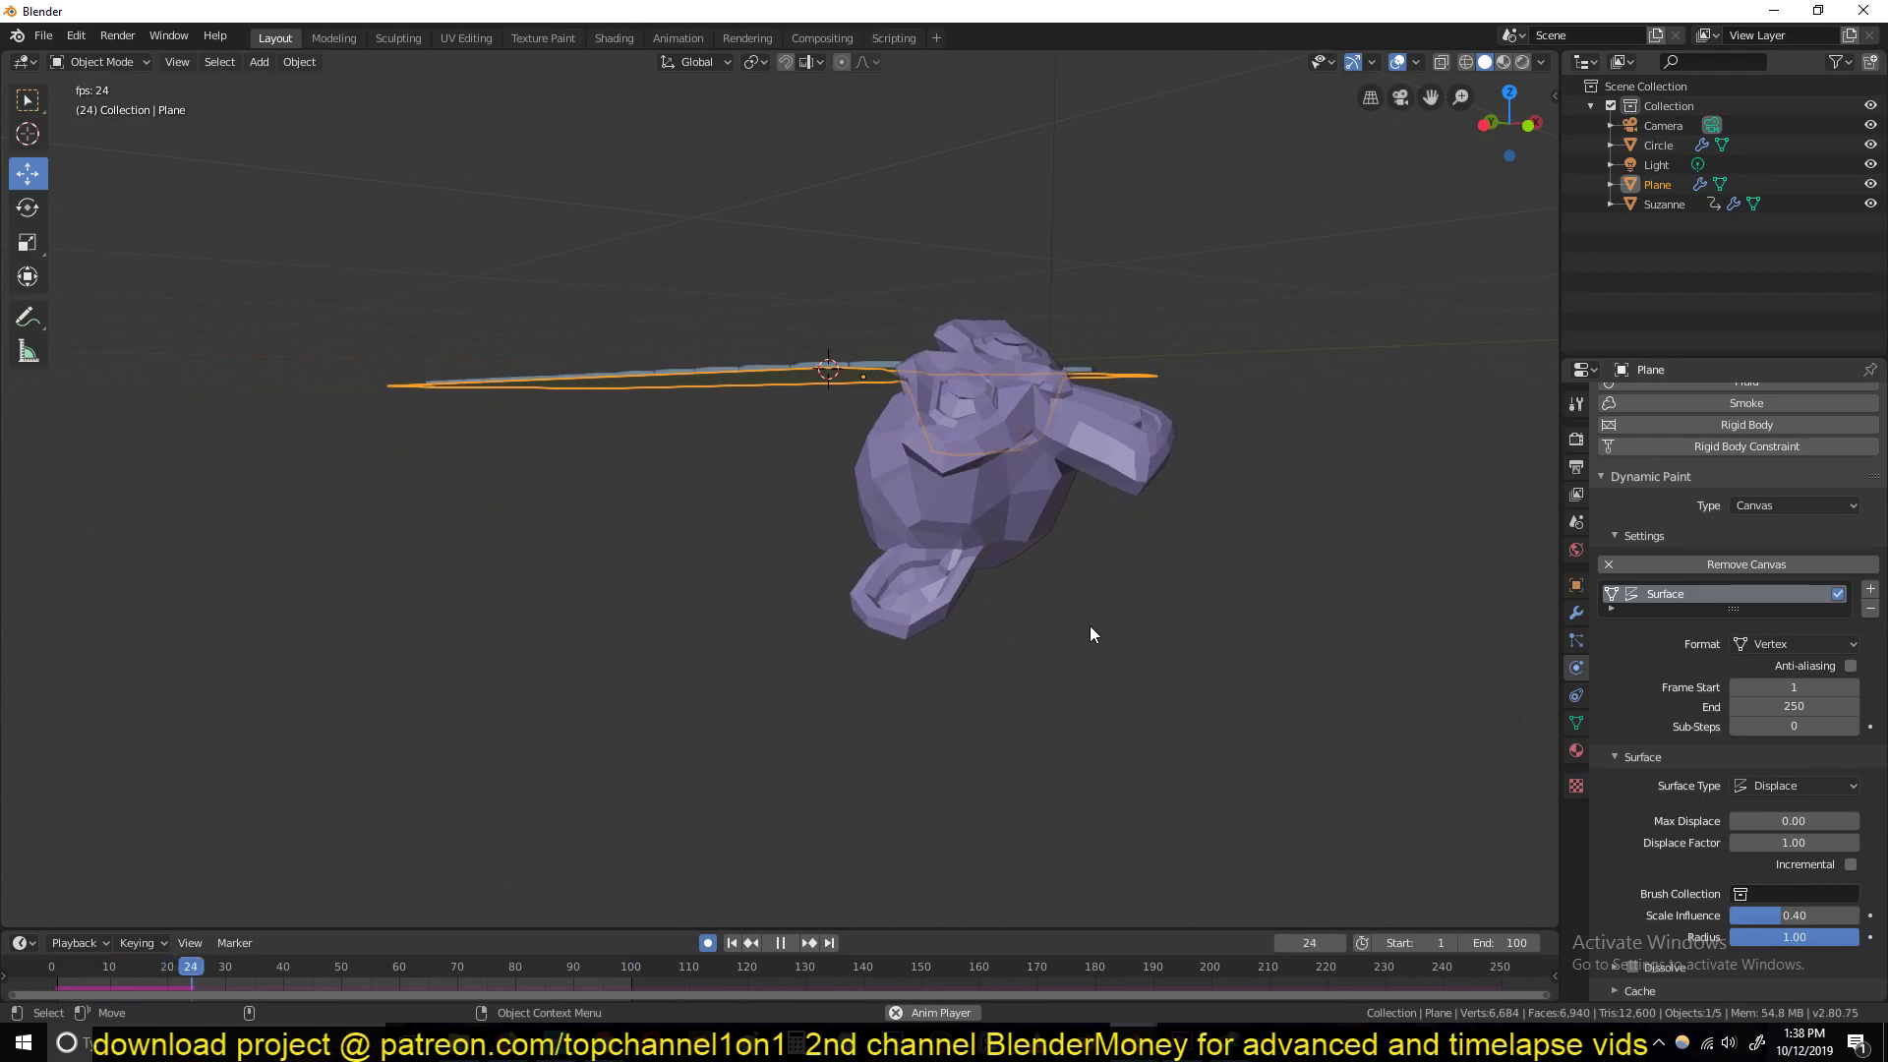
drag(1782, 916, 1769, 915)
middle_drag(1111, 550, 1042, 635)
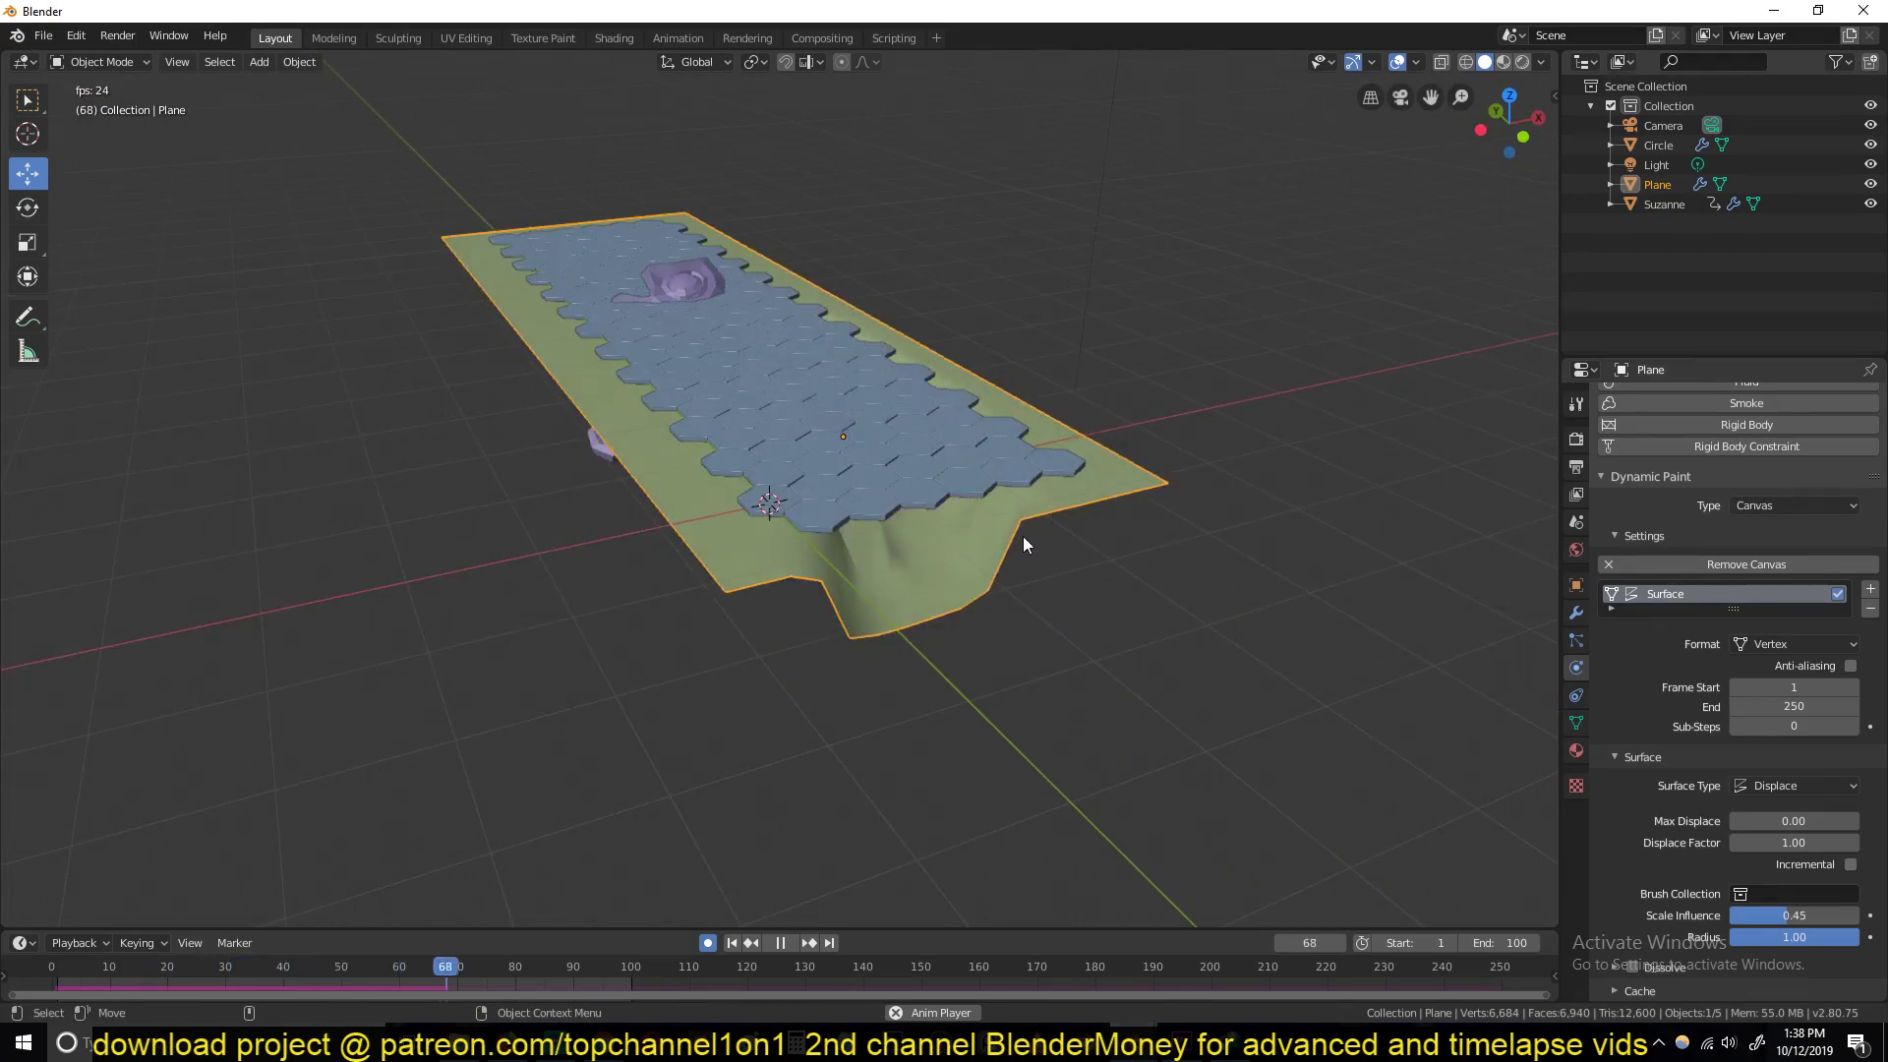
middle_drag(1023, 535, 1028, 519)
Step: Set the Displace Factor to -1
click(1793, 843)
text(-1)
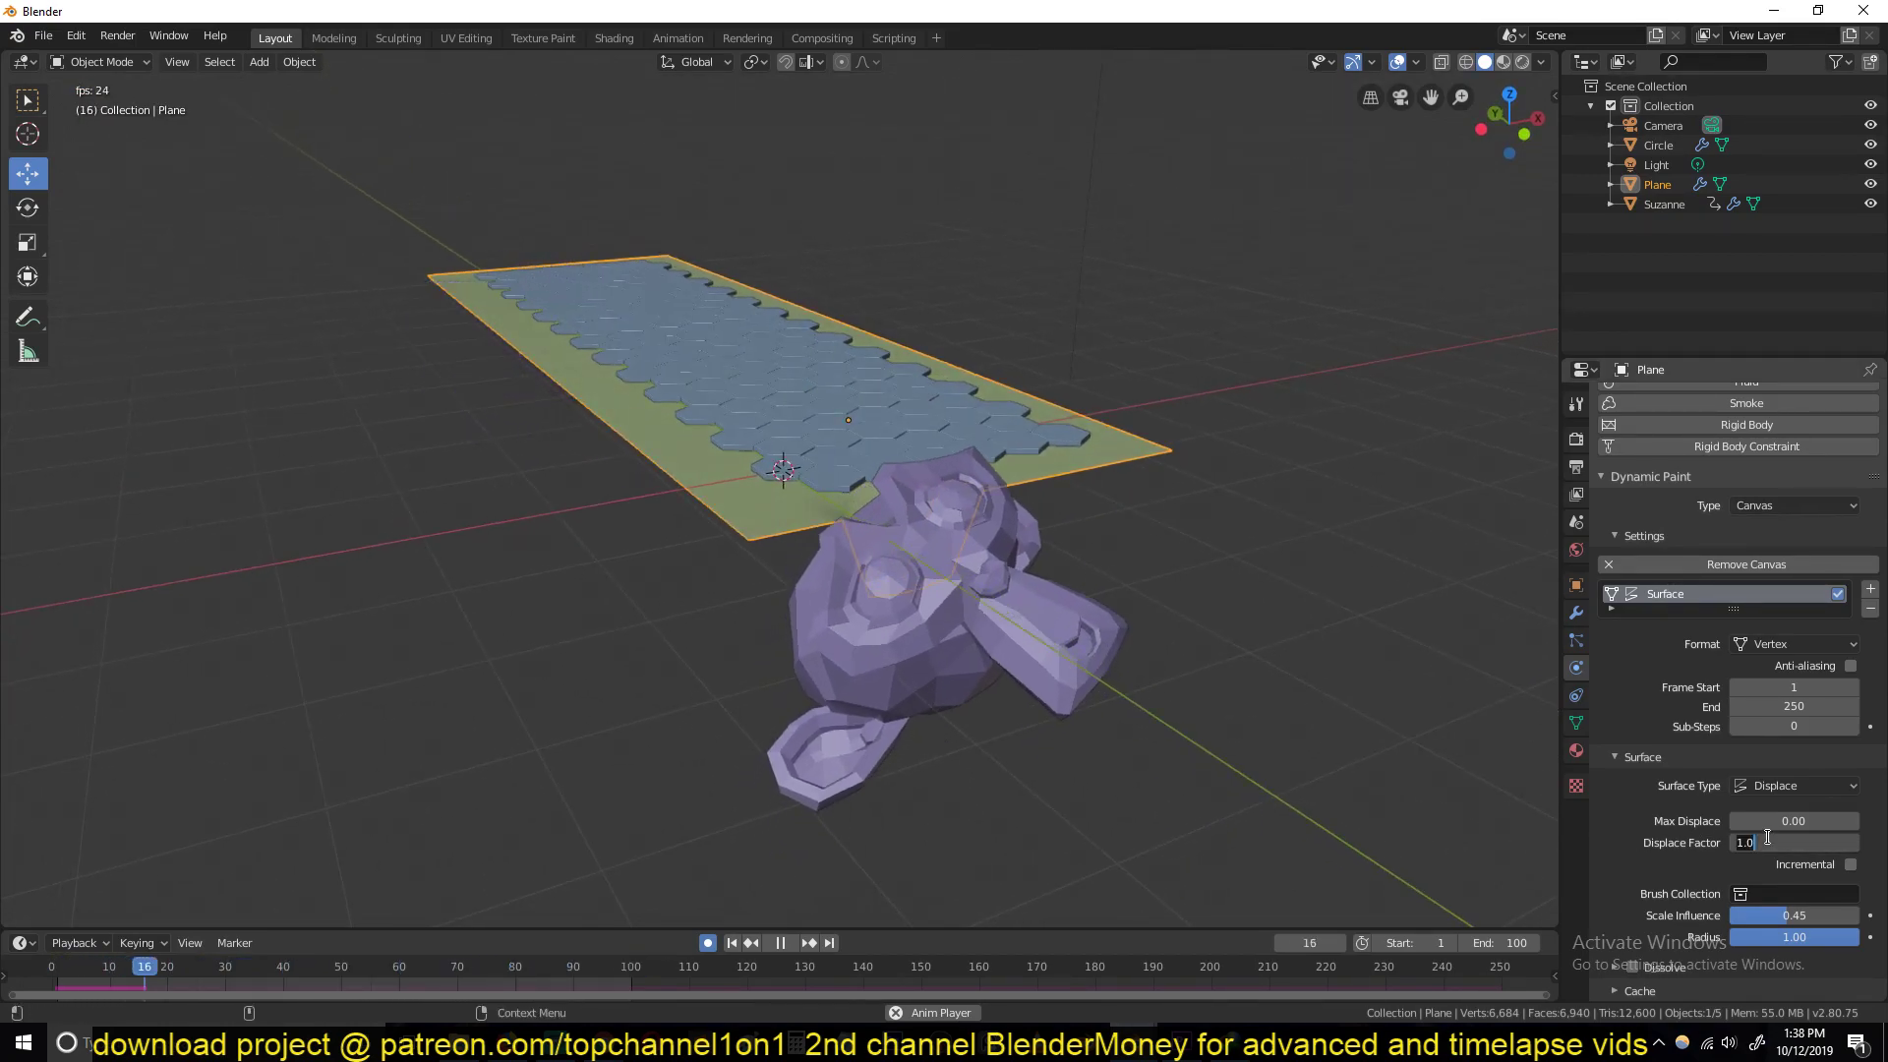
key(Return)
middle_drag(1428, 716, 1000, 368)
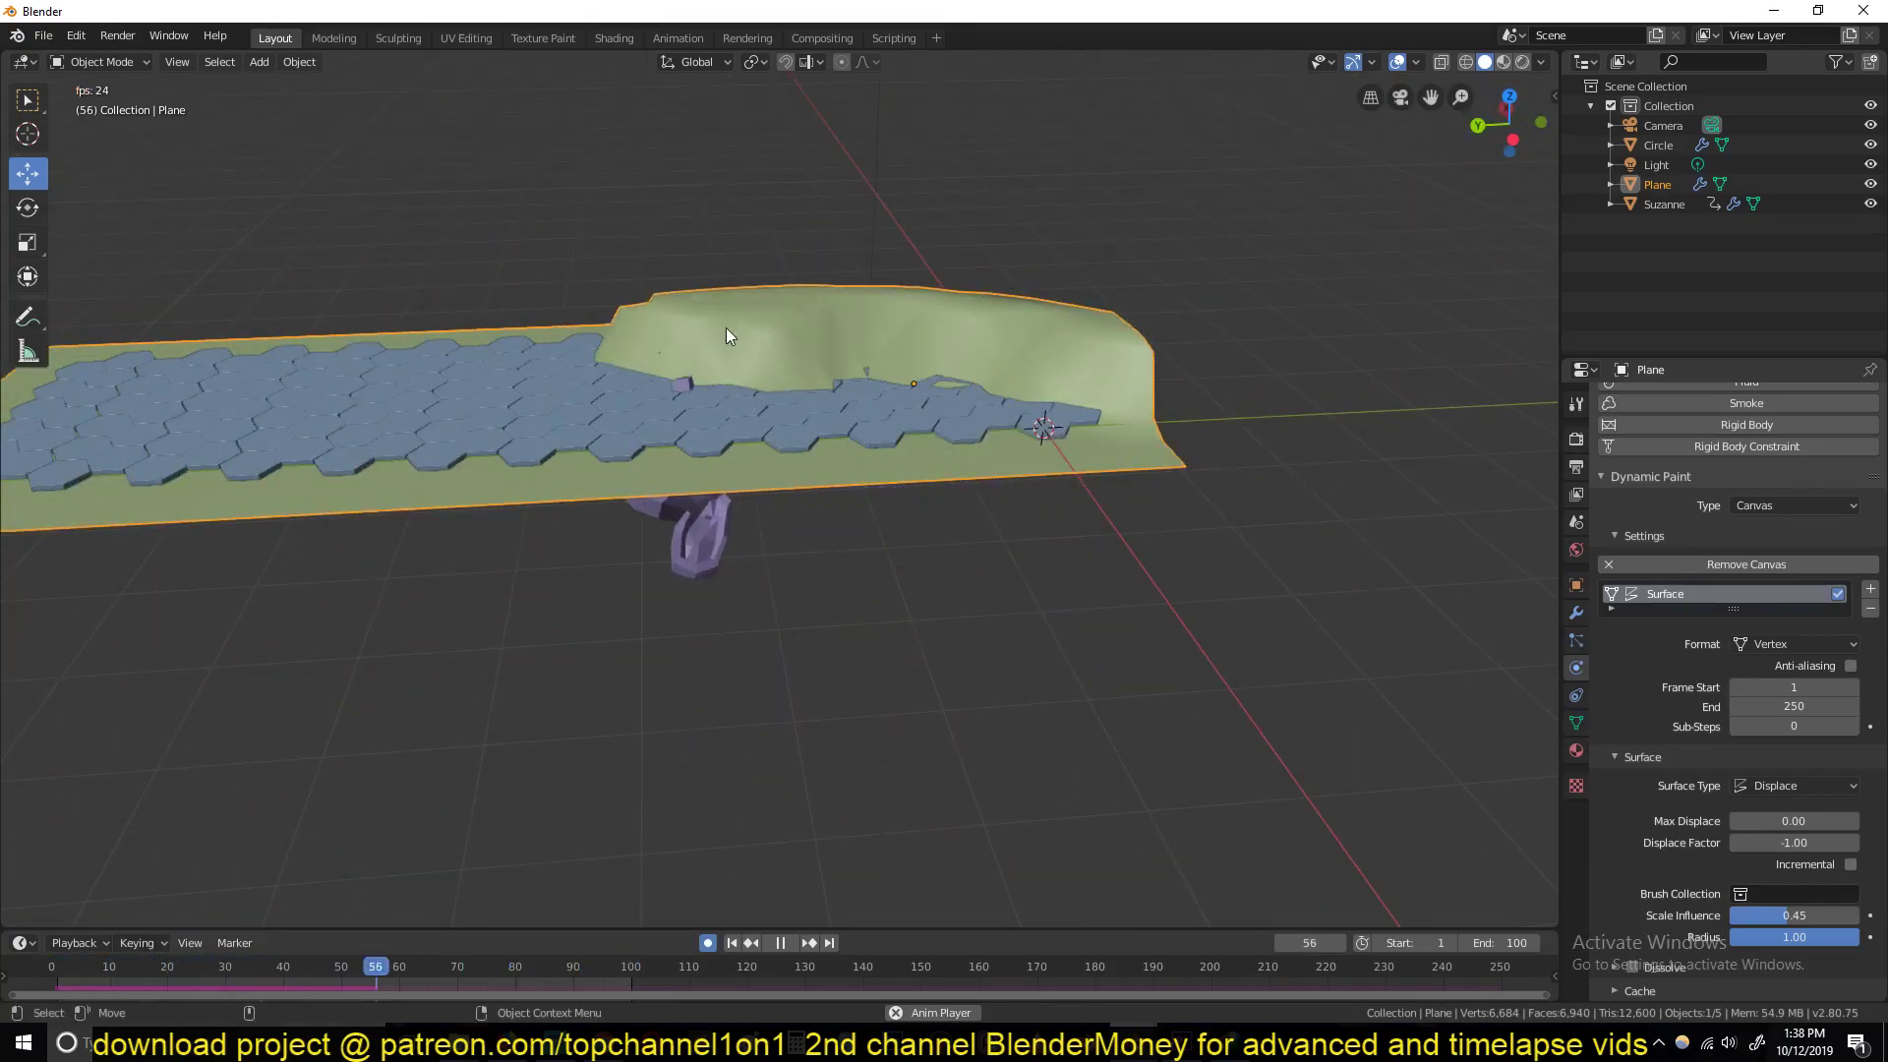
Step: Switch the canvas surface type back to Waves
click(1812, 784)
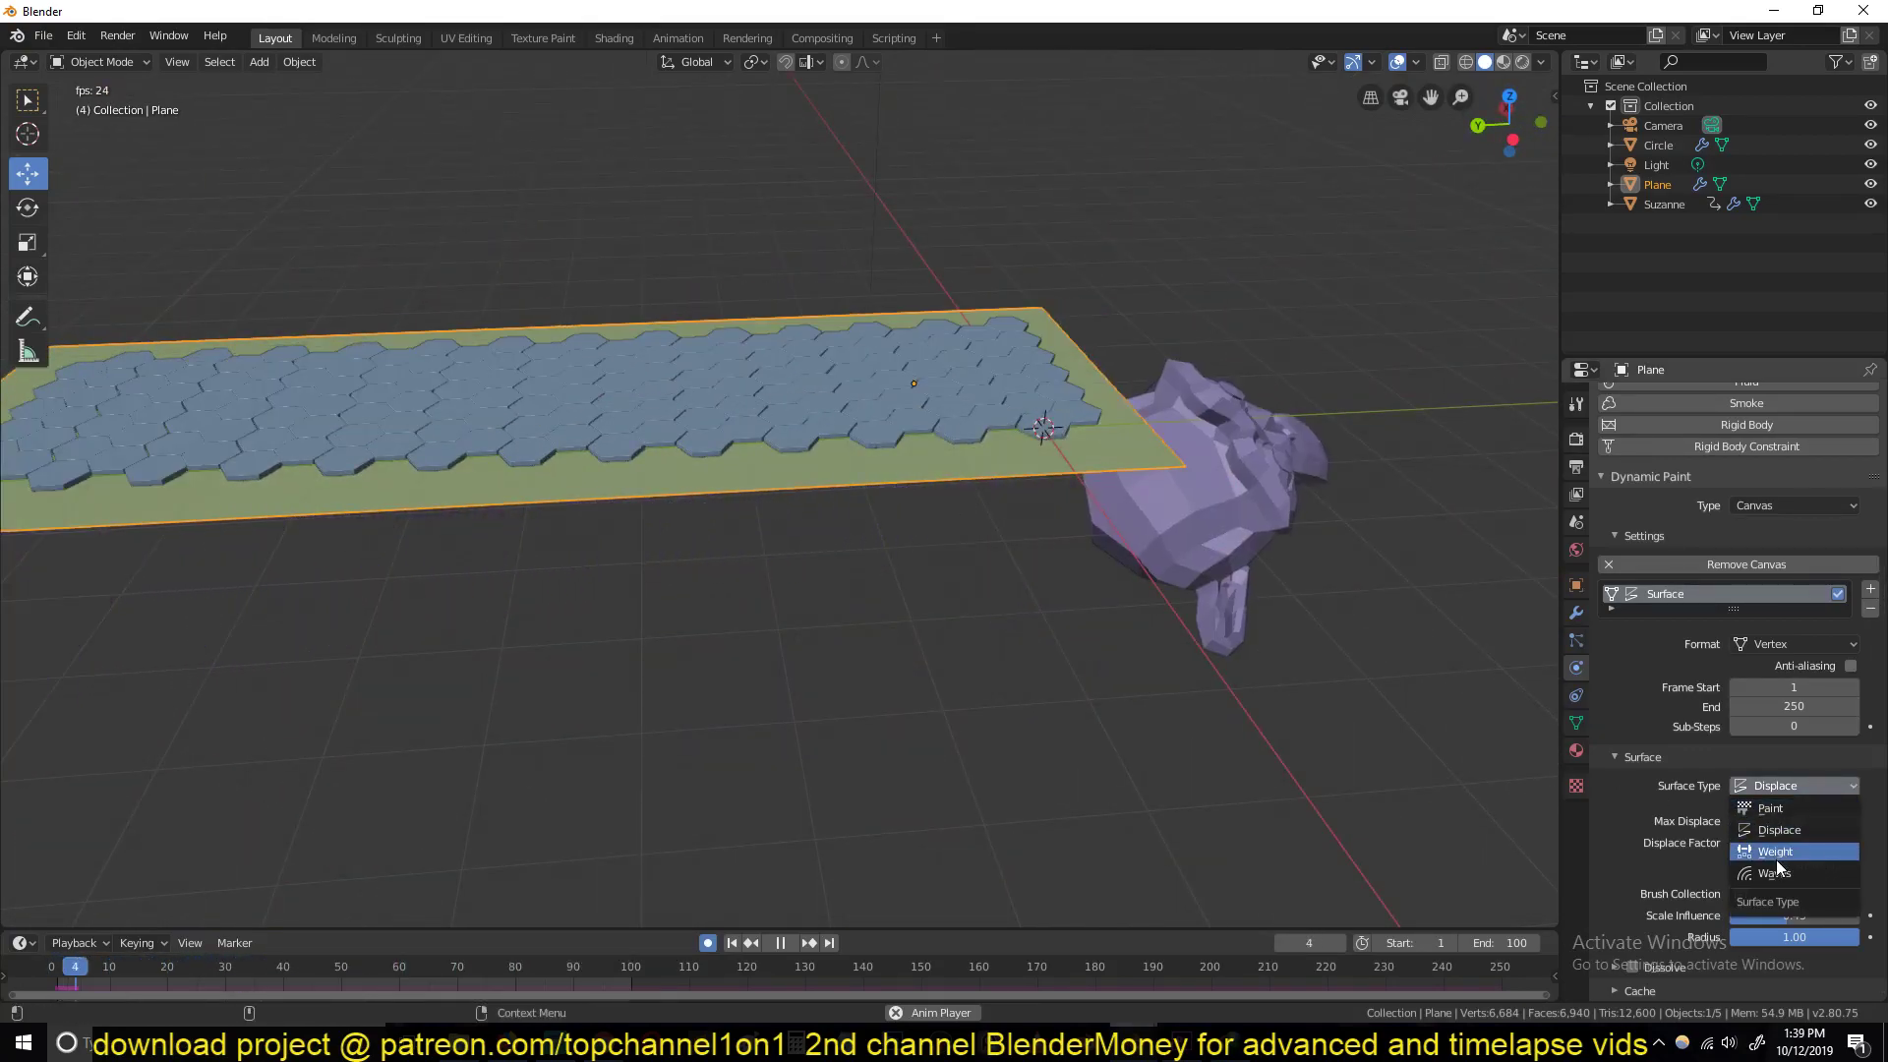
click(1775, 870)
middle_drag(1277, 629, 1089, 593)
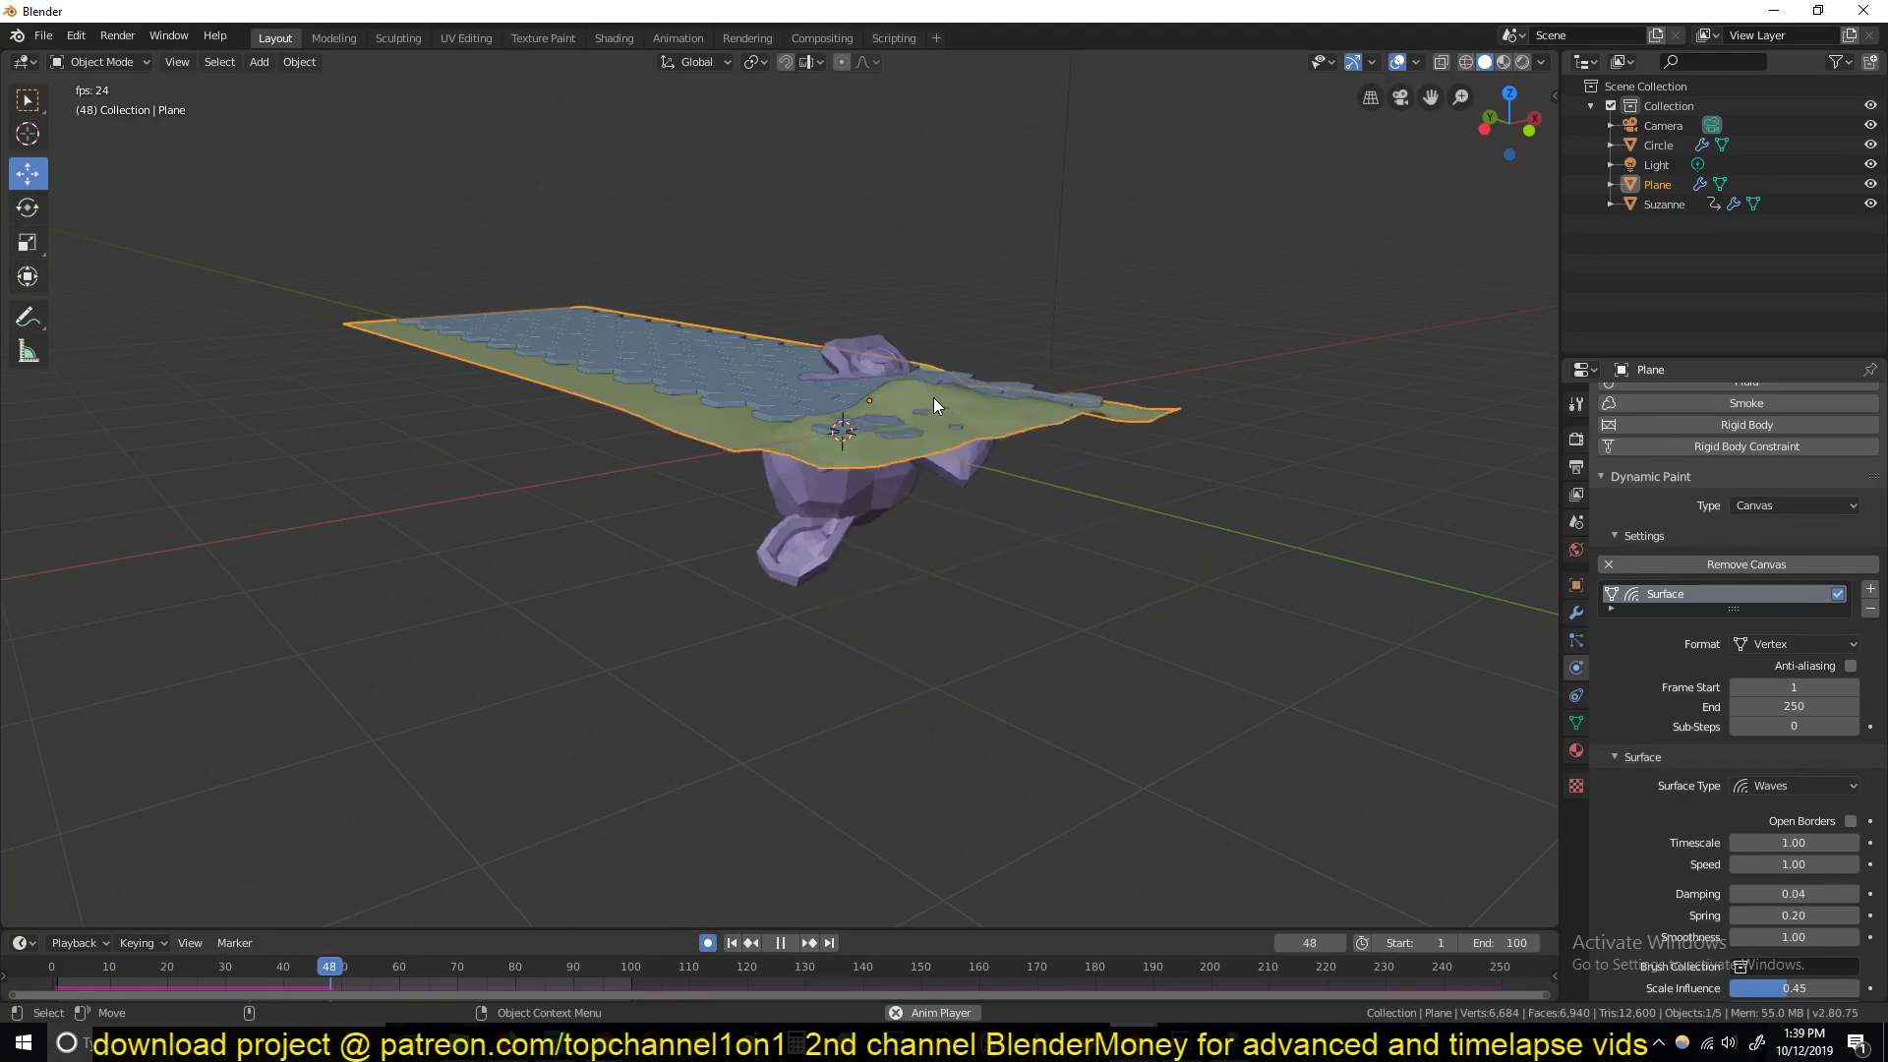
Step: Set the wave Speed to 0.01, then step it up to 0.05
click(1803, 863)
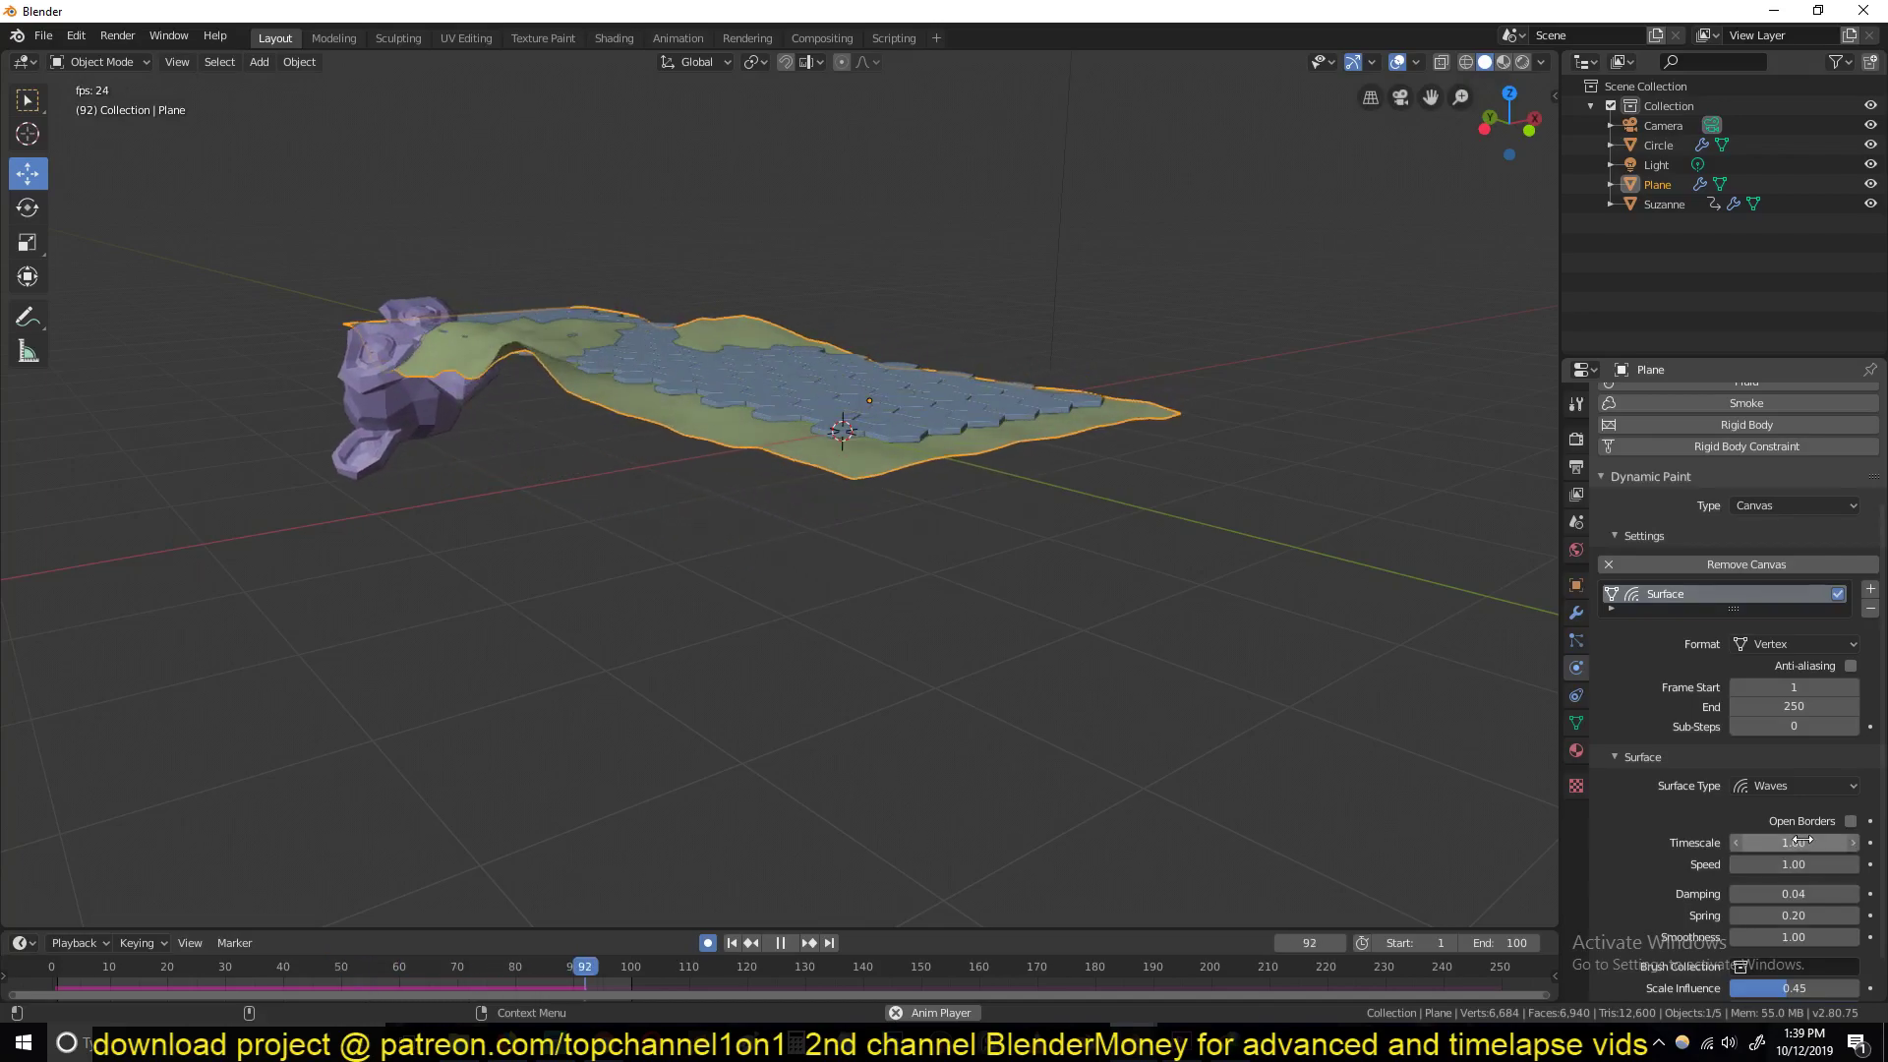
click(1735, 865)
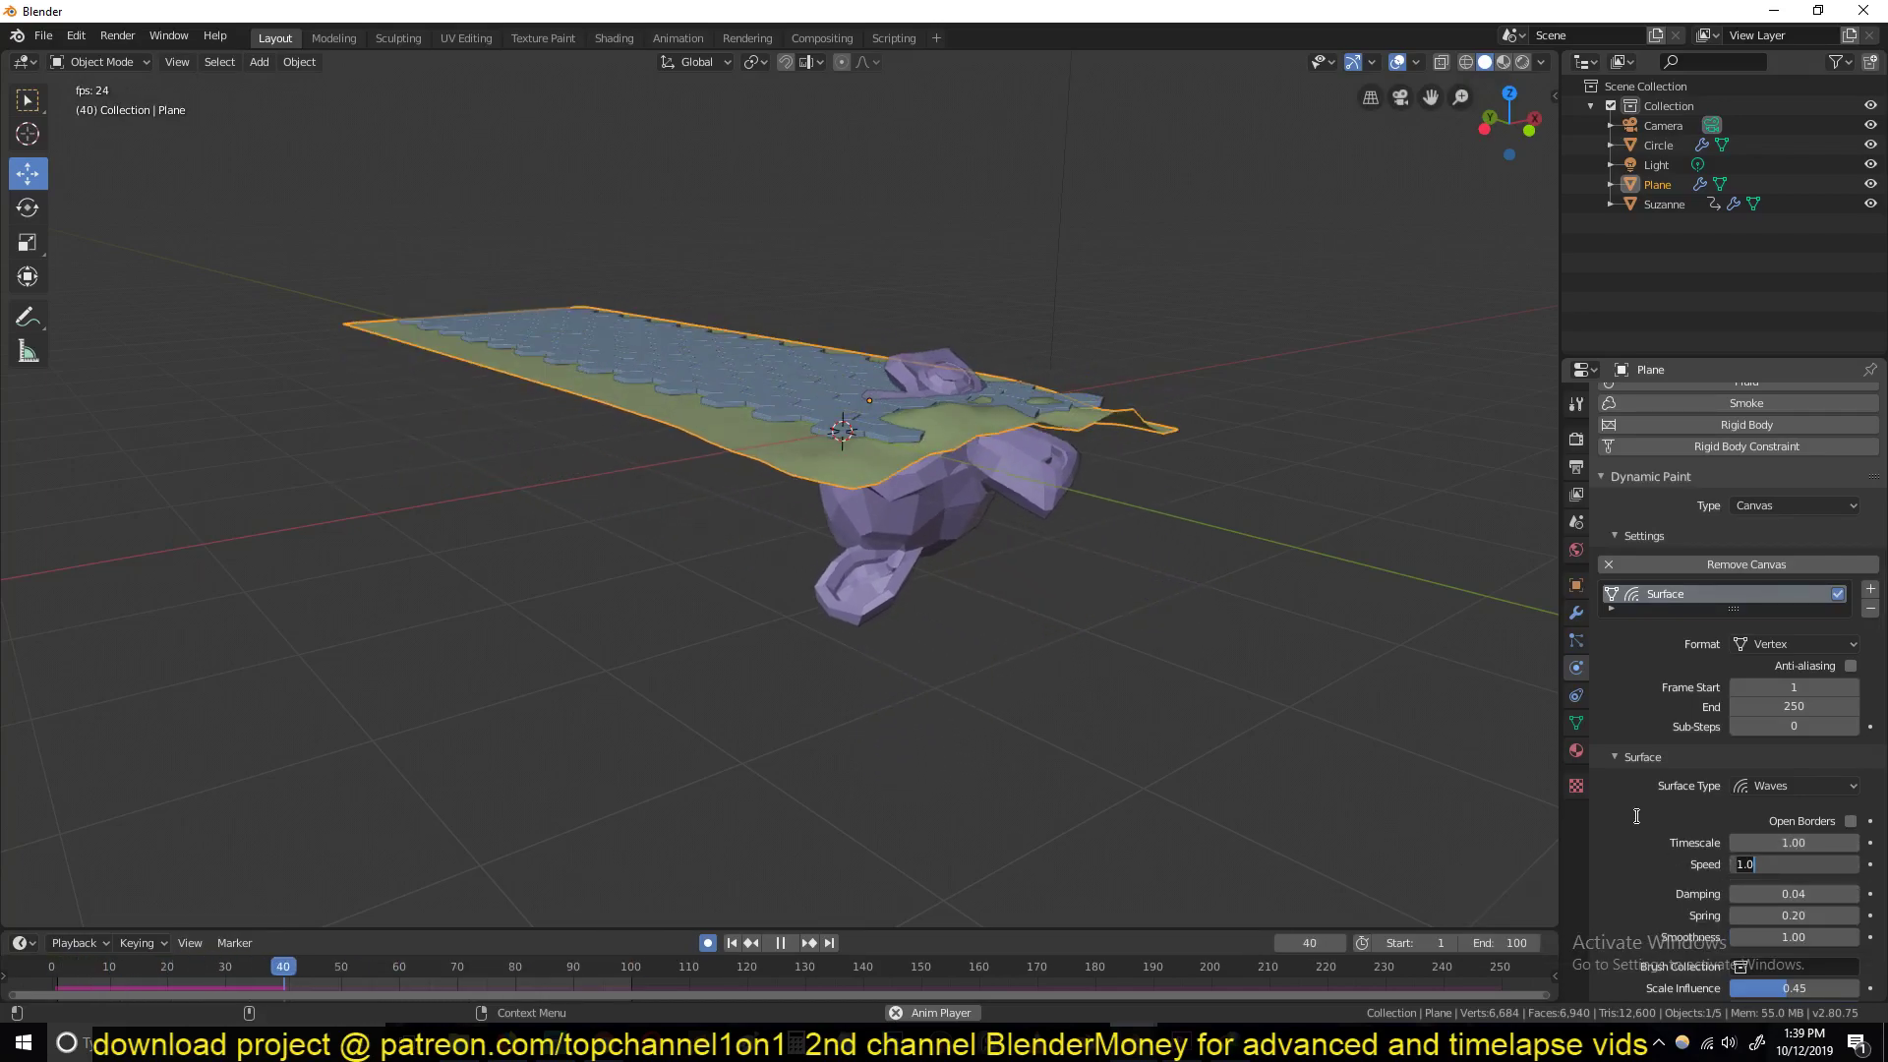
click(1810, 868)
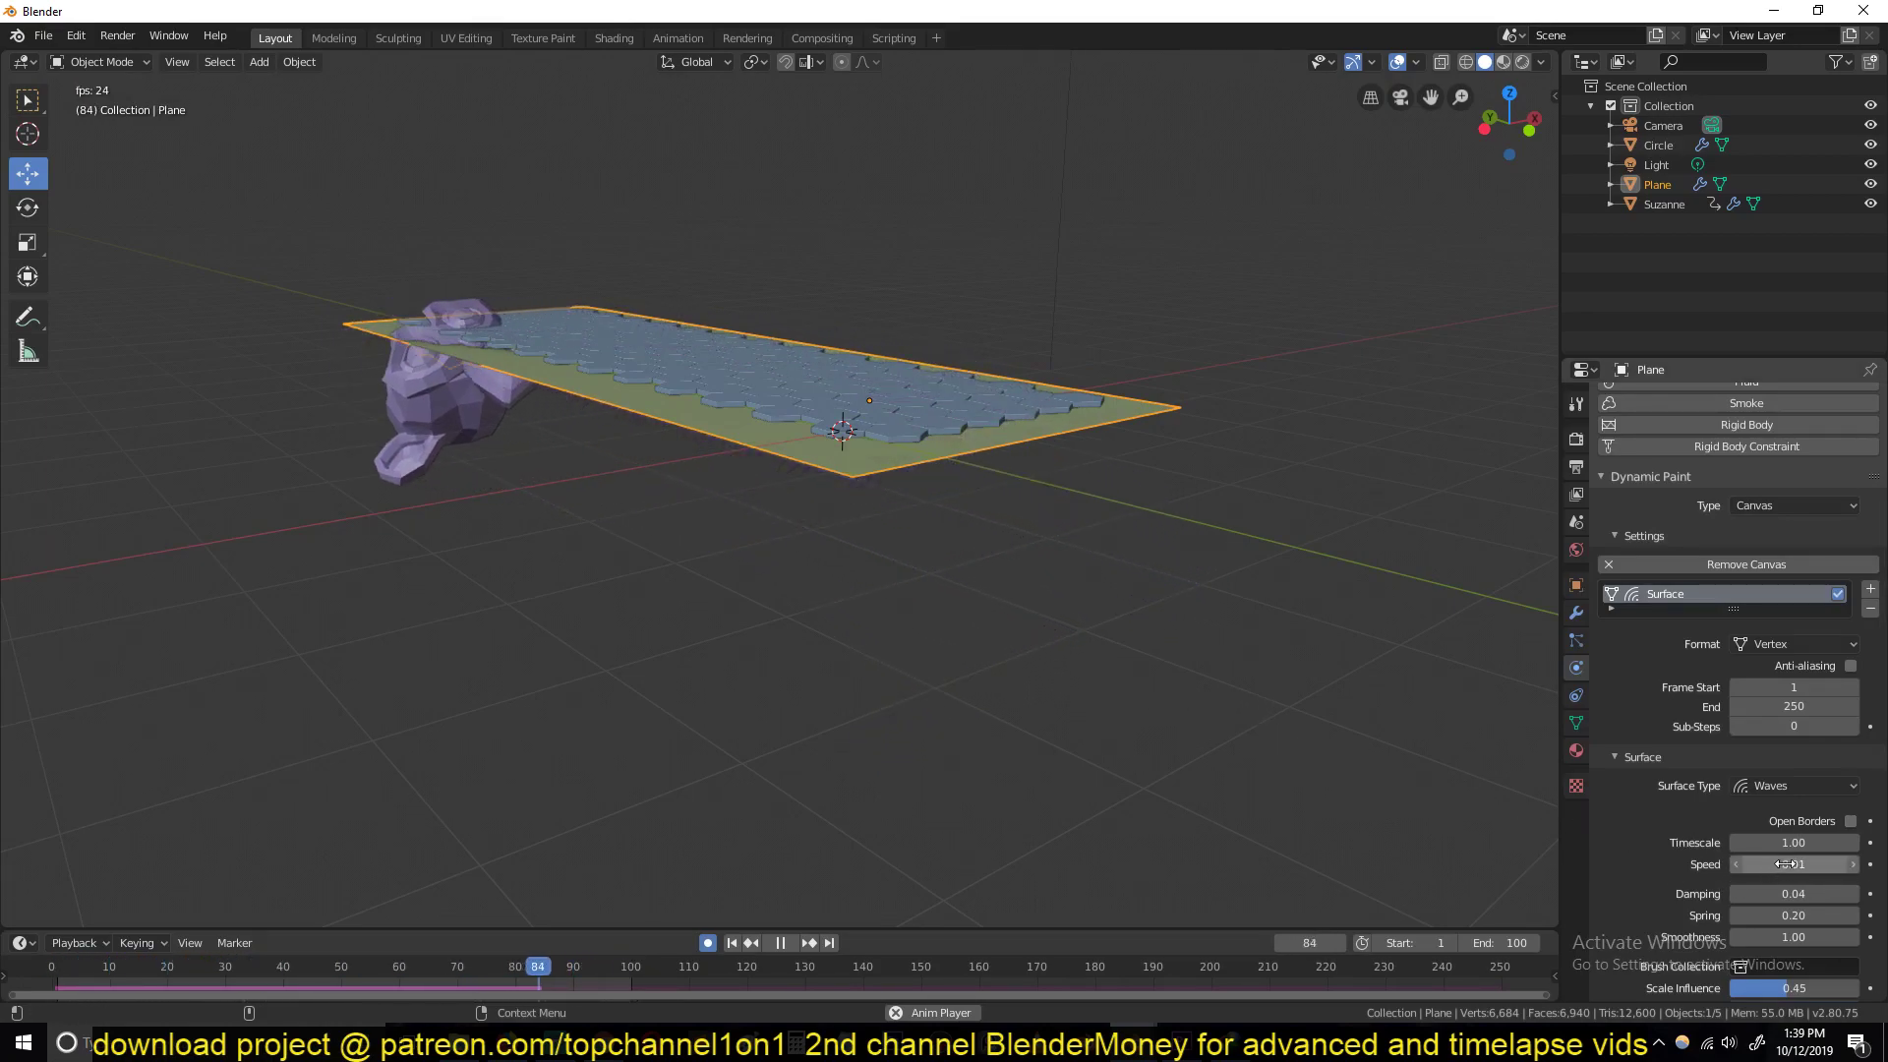
middle_drag(1396, 845, 1009, 498)
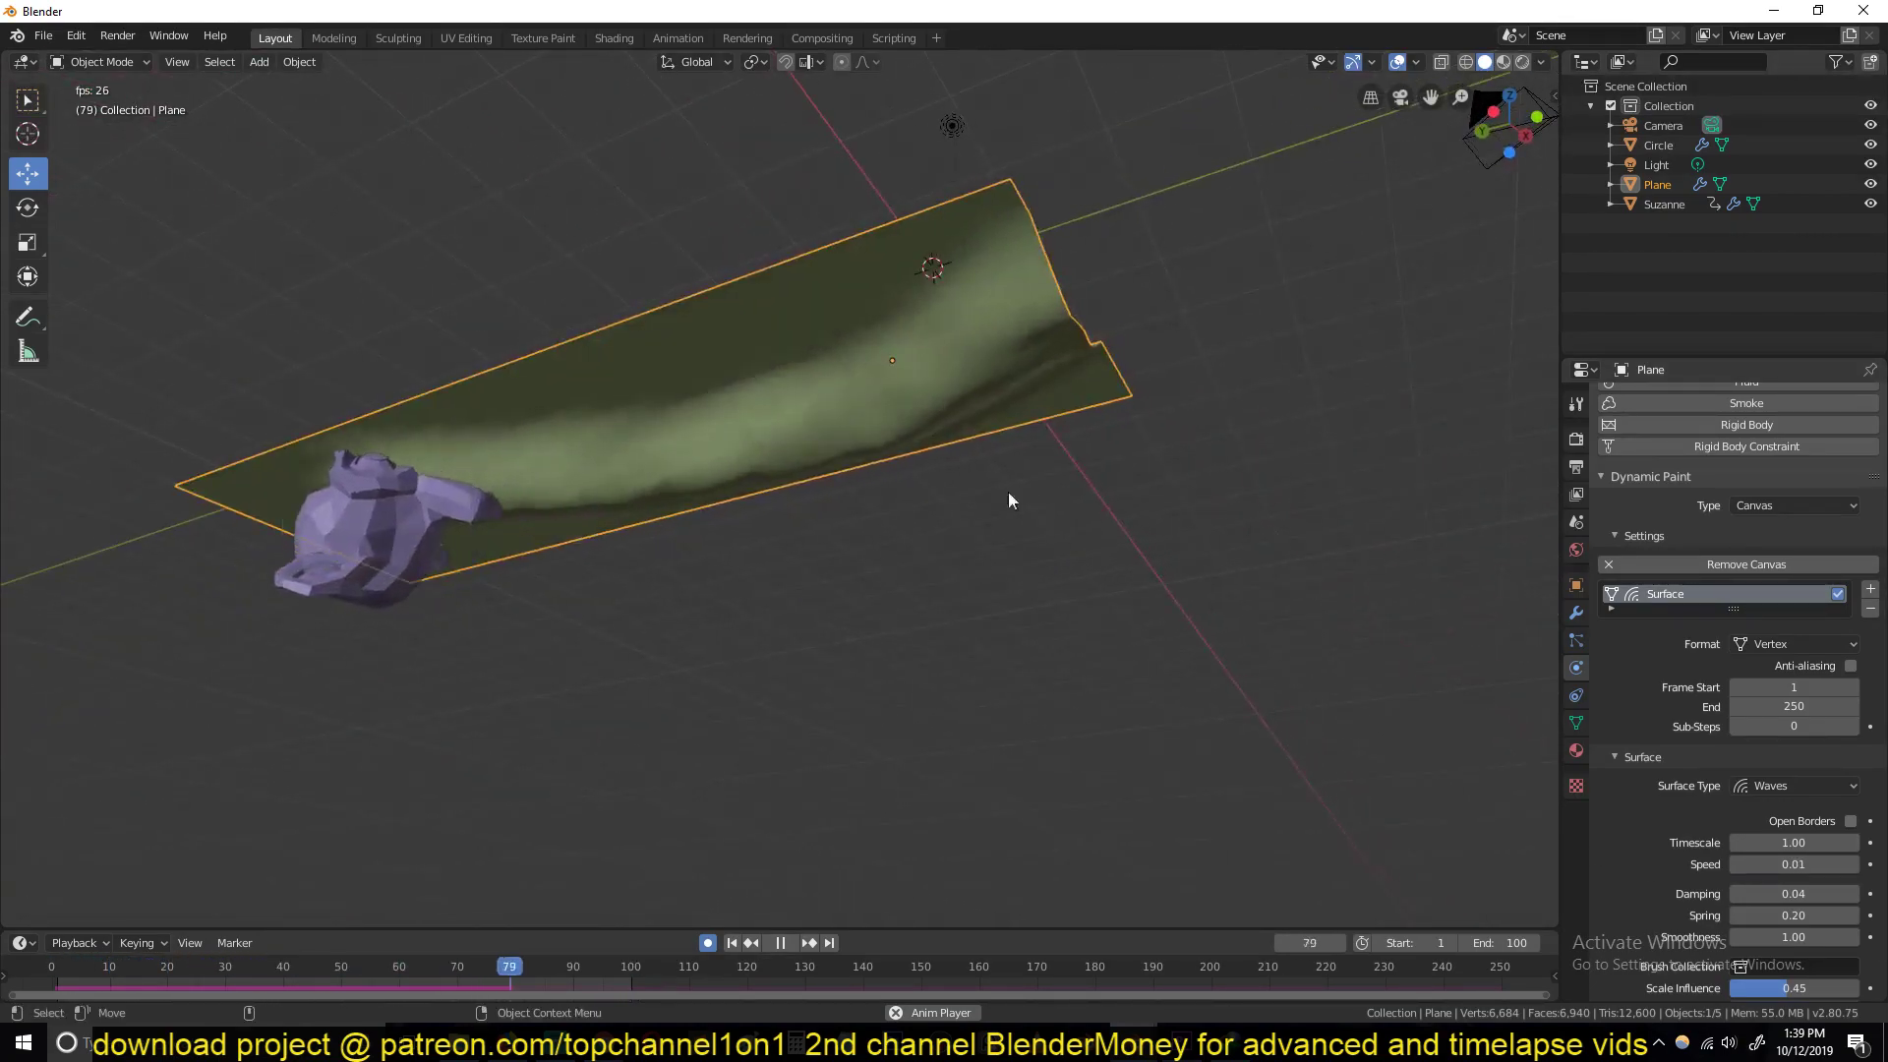
click(1859, 871)
click(1860, 871)
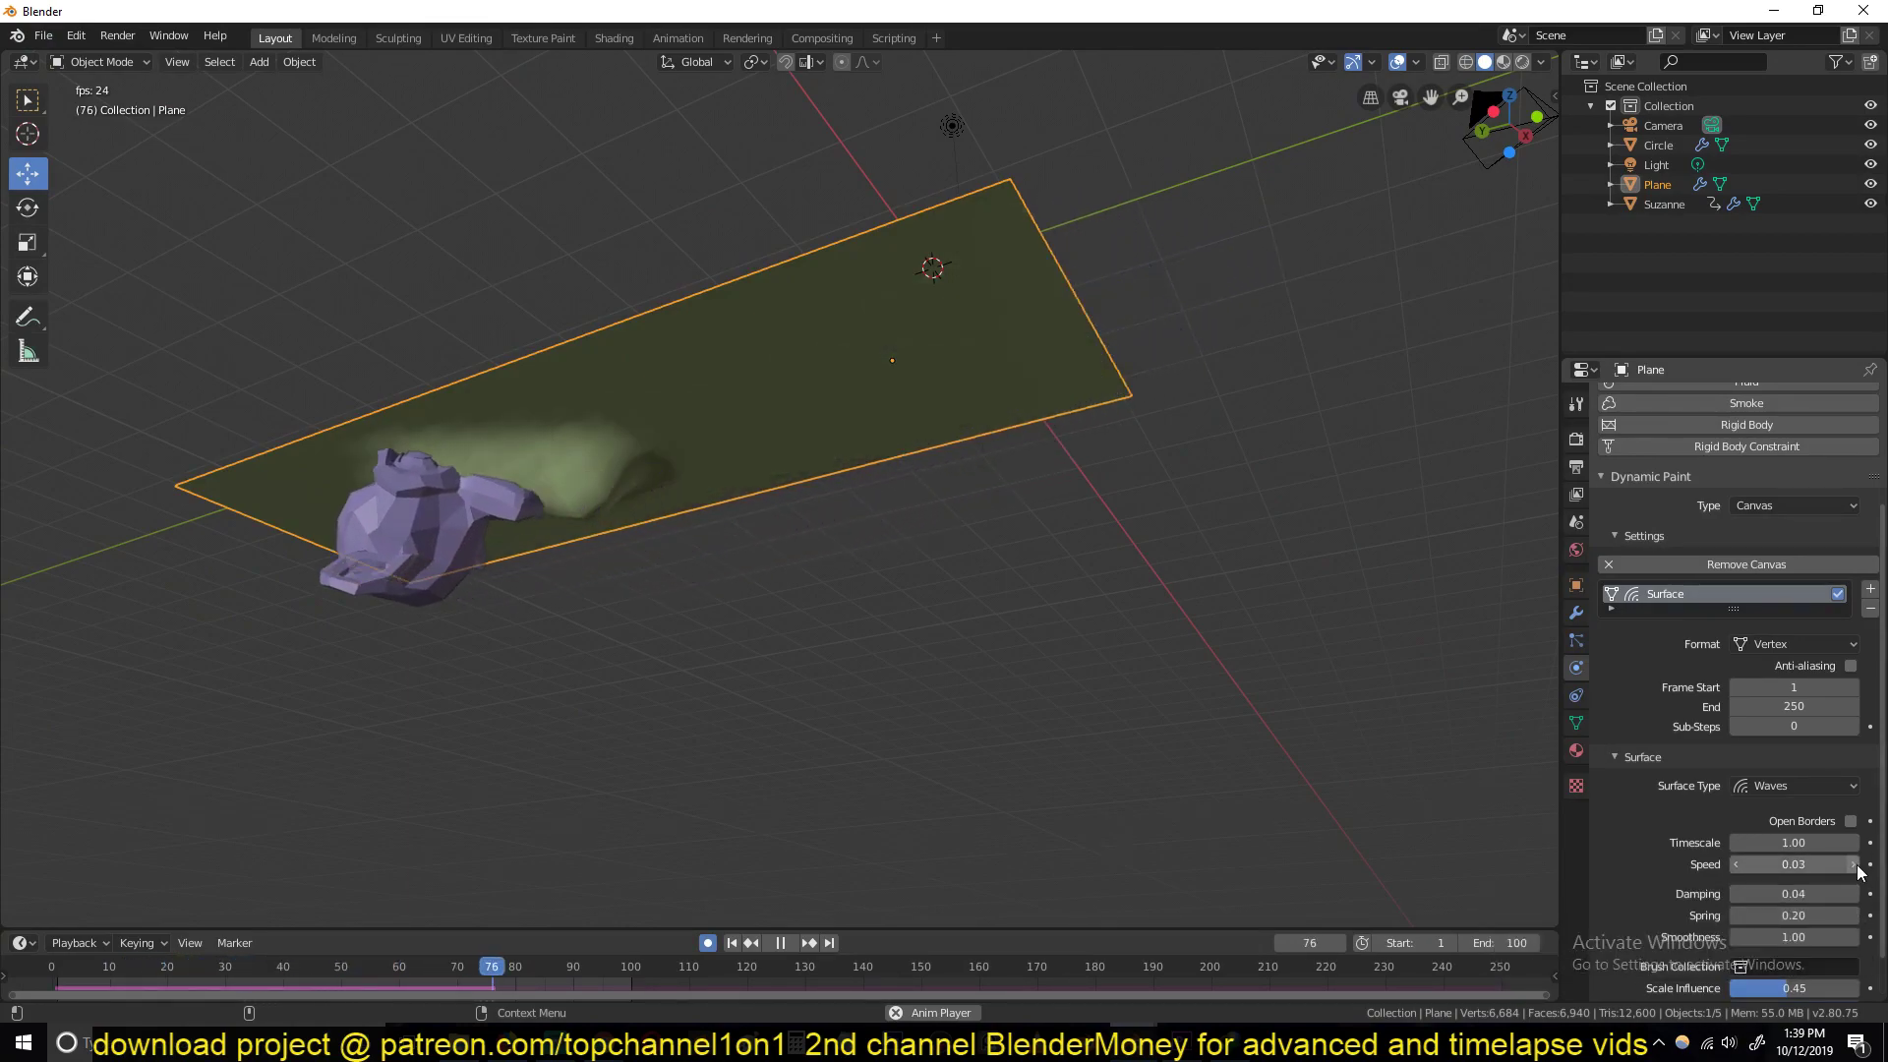
click(1859, 871)
middle_drag(1269, 683, 1075, 421)
scroll(1220, 758, up, 2)
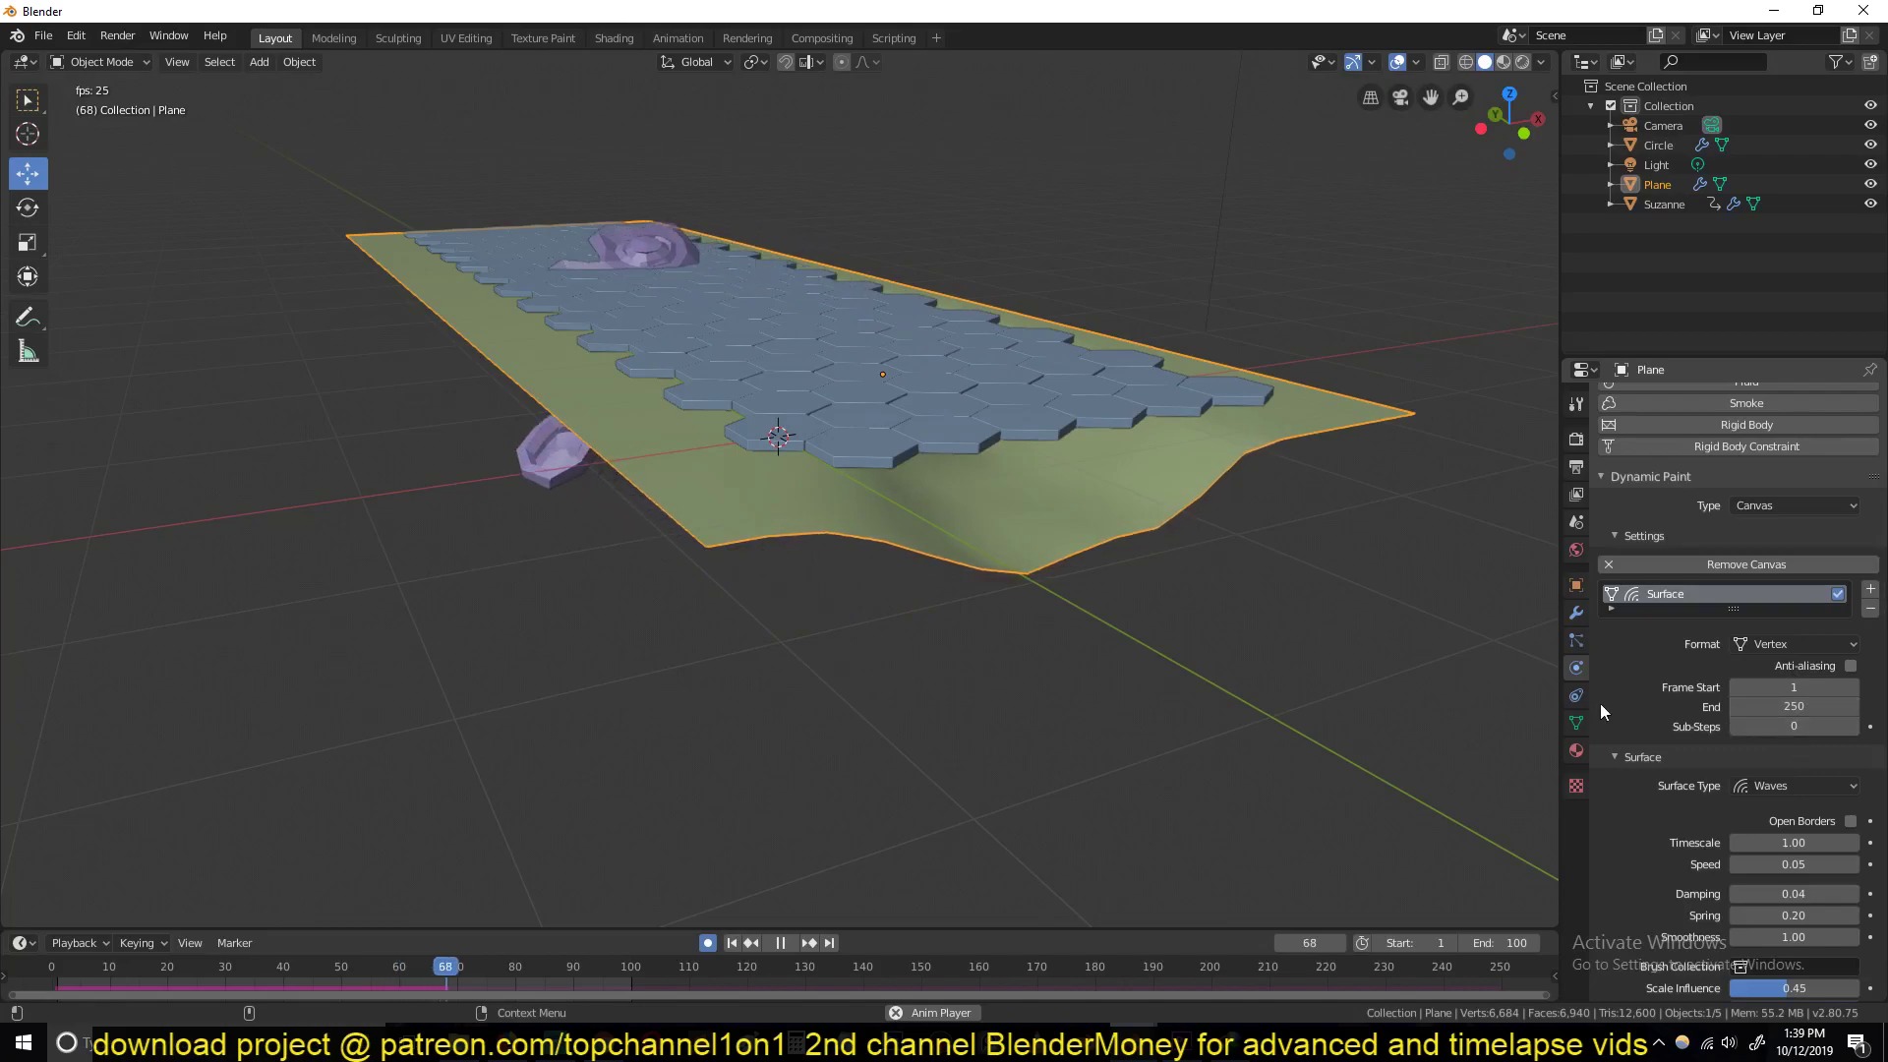
Step: Select Suzanne and inspect its brush Velocity settings
scroll(1817, 849, down, 2)
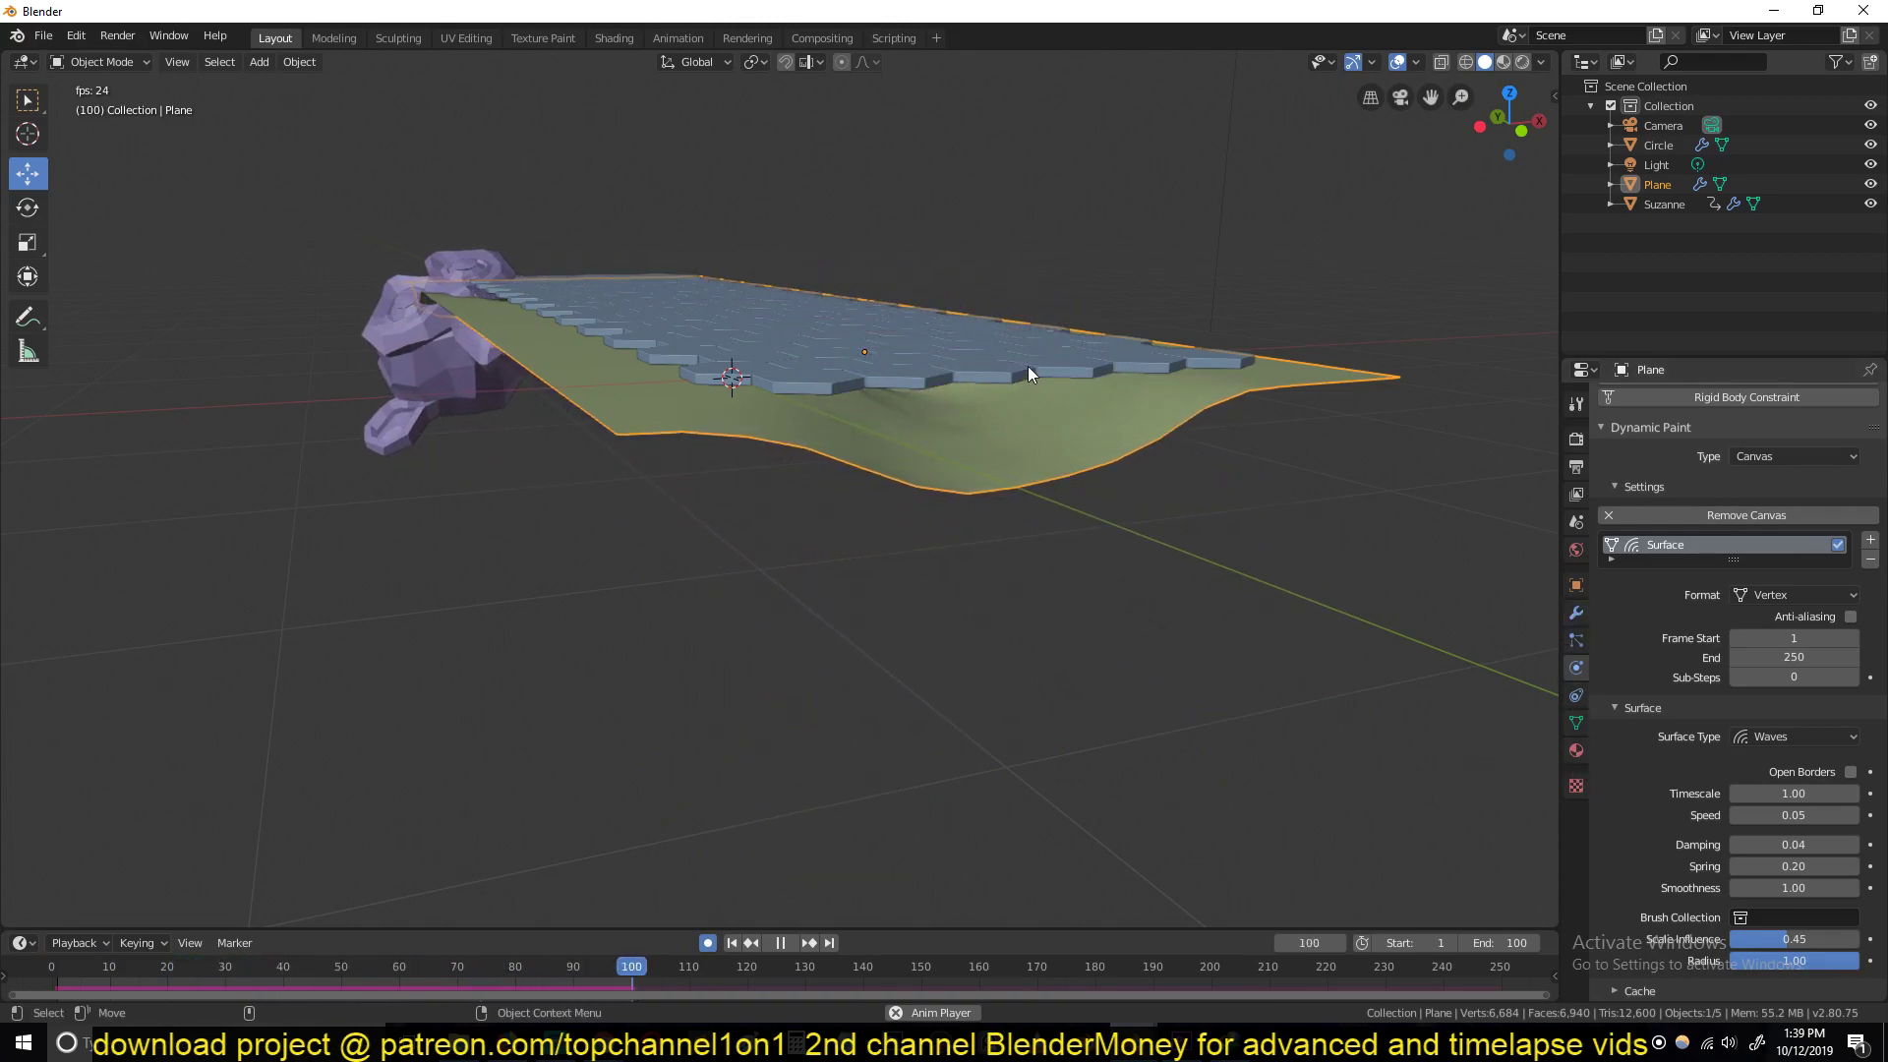
click(1066, 507)
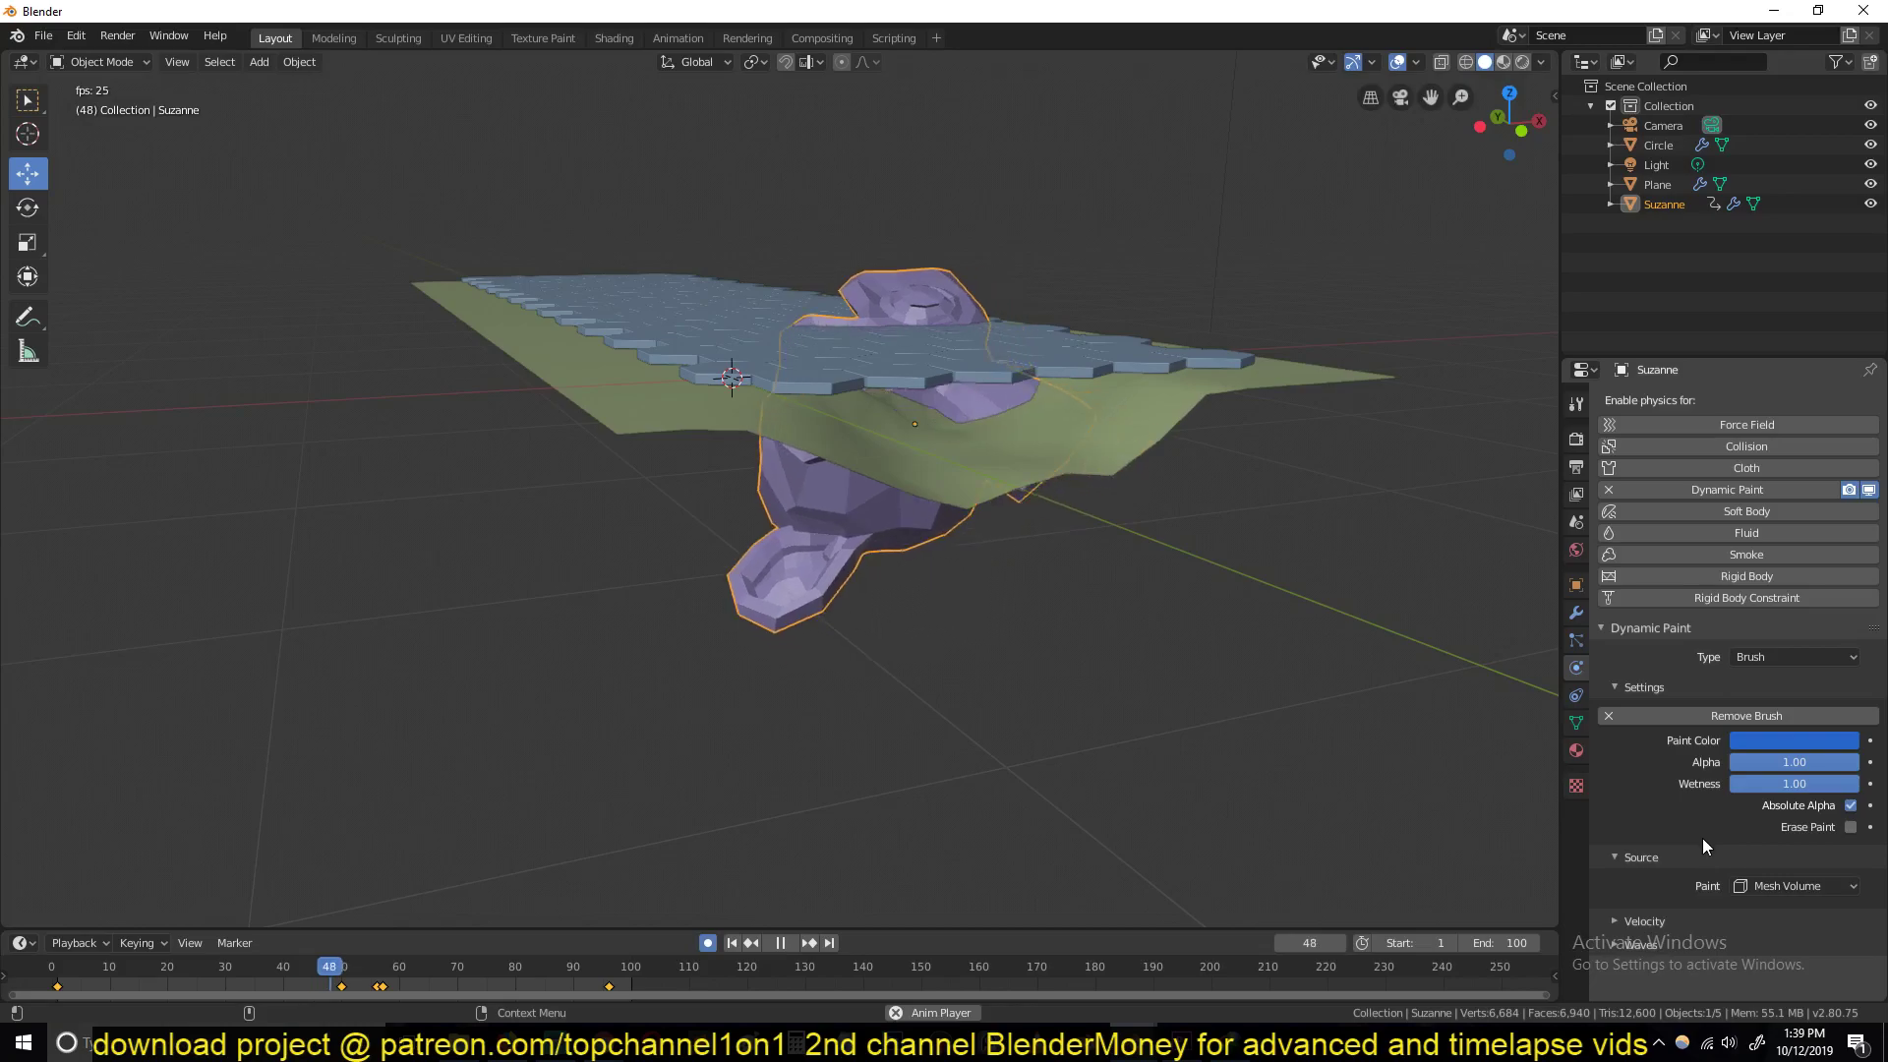
click(1640, 919)
scroll(1672, 877, down, 2)
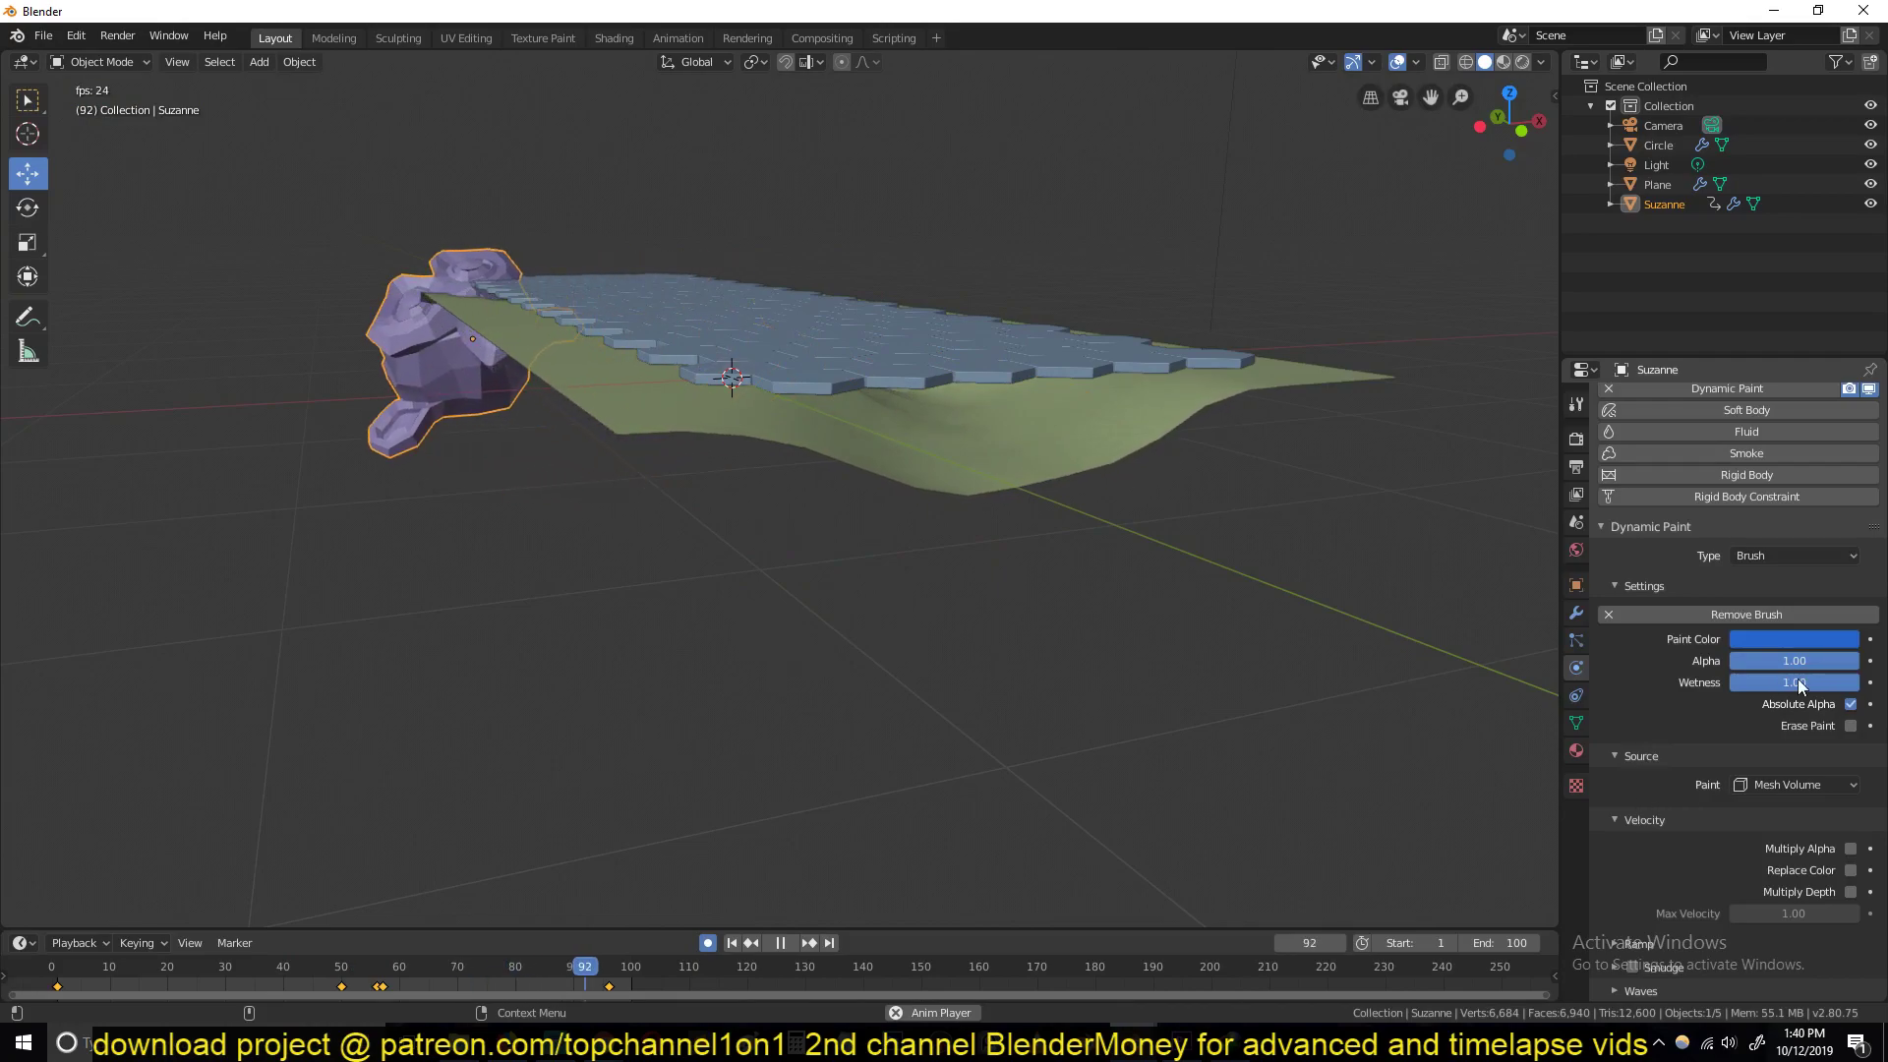
Step: Reselect the Plane and set the Waves canvas Scale Influence to 0.60
click(1277, 381)
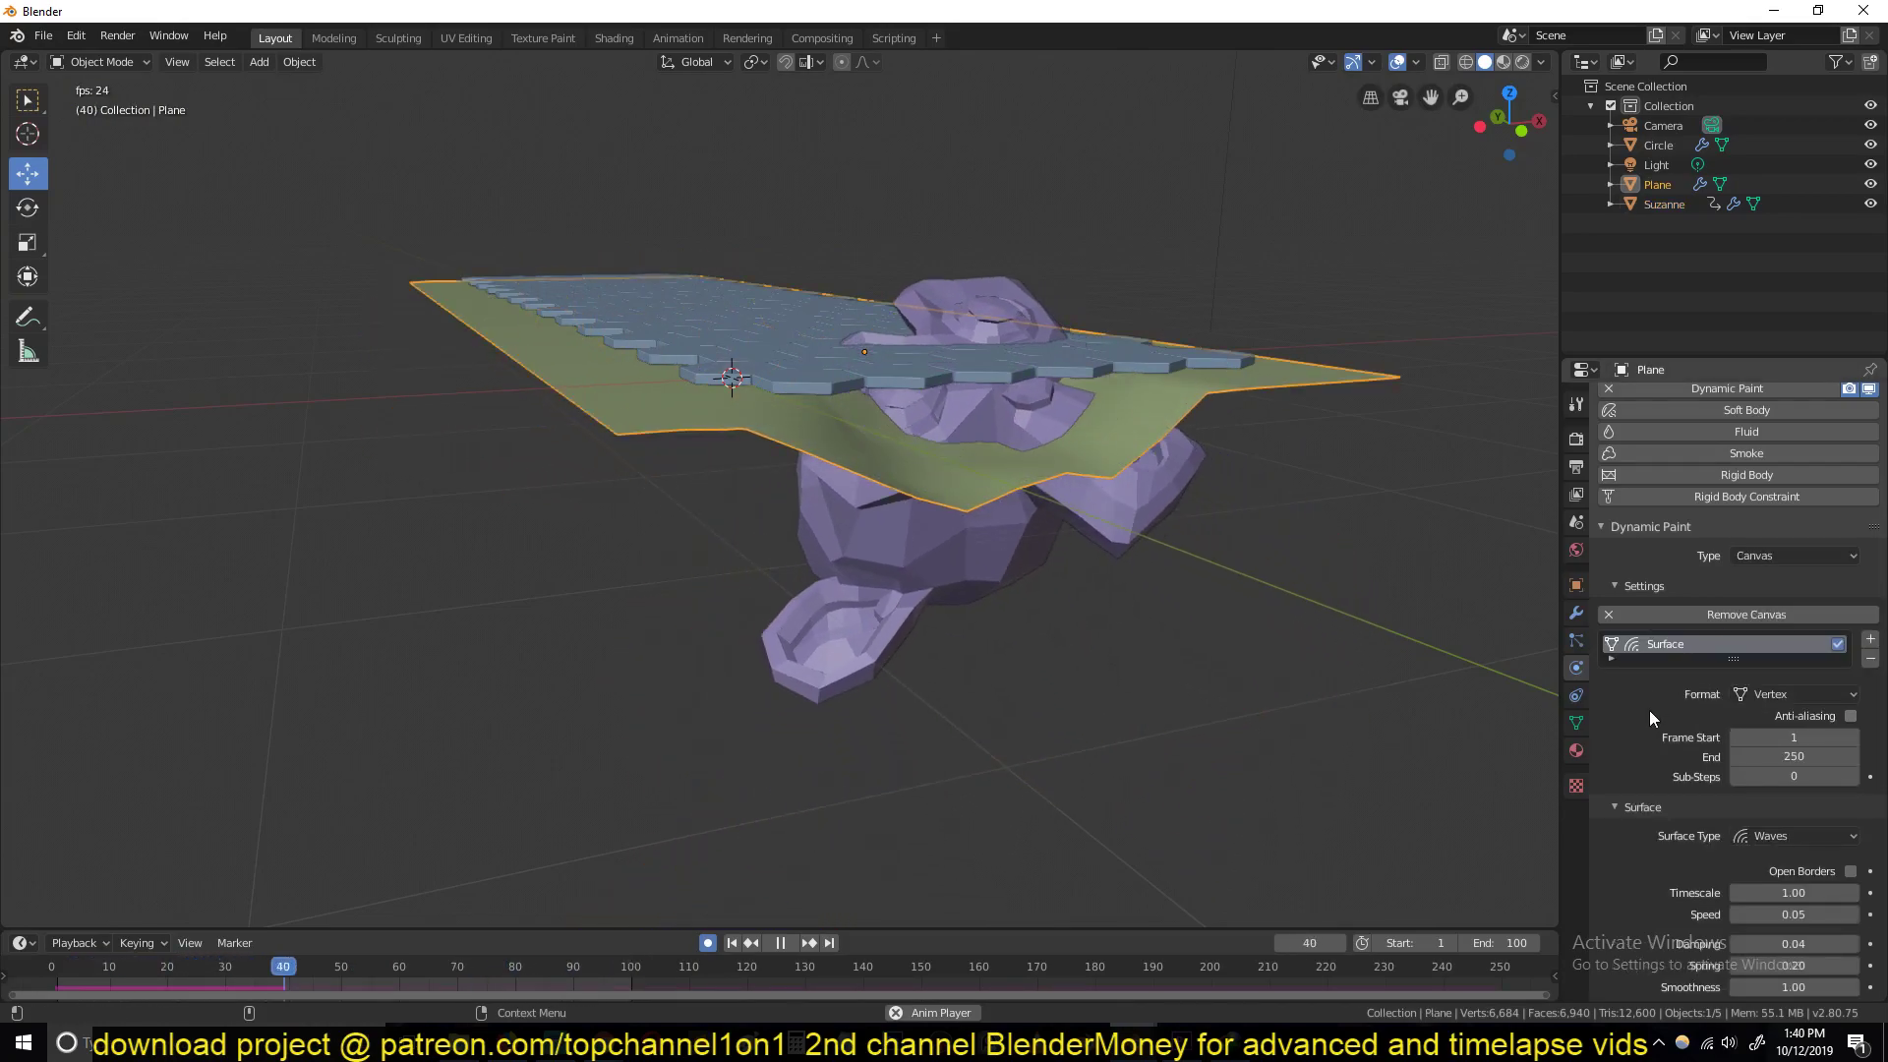
scroll(1676, 773, down, 2)
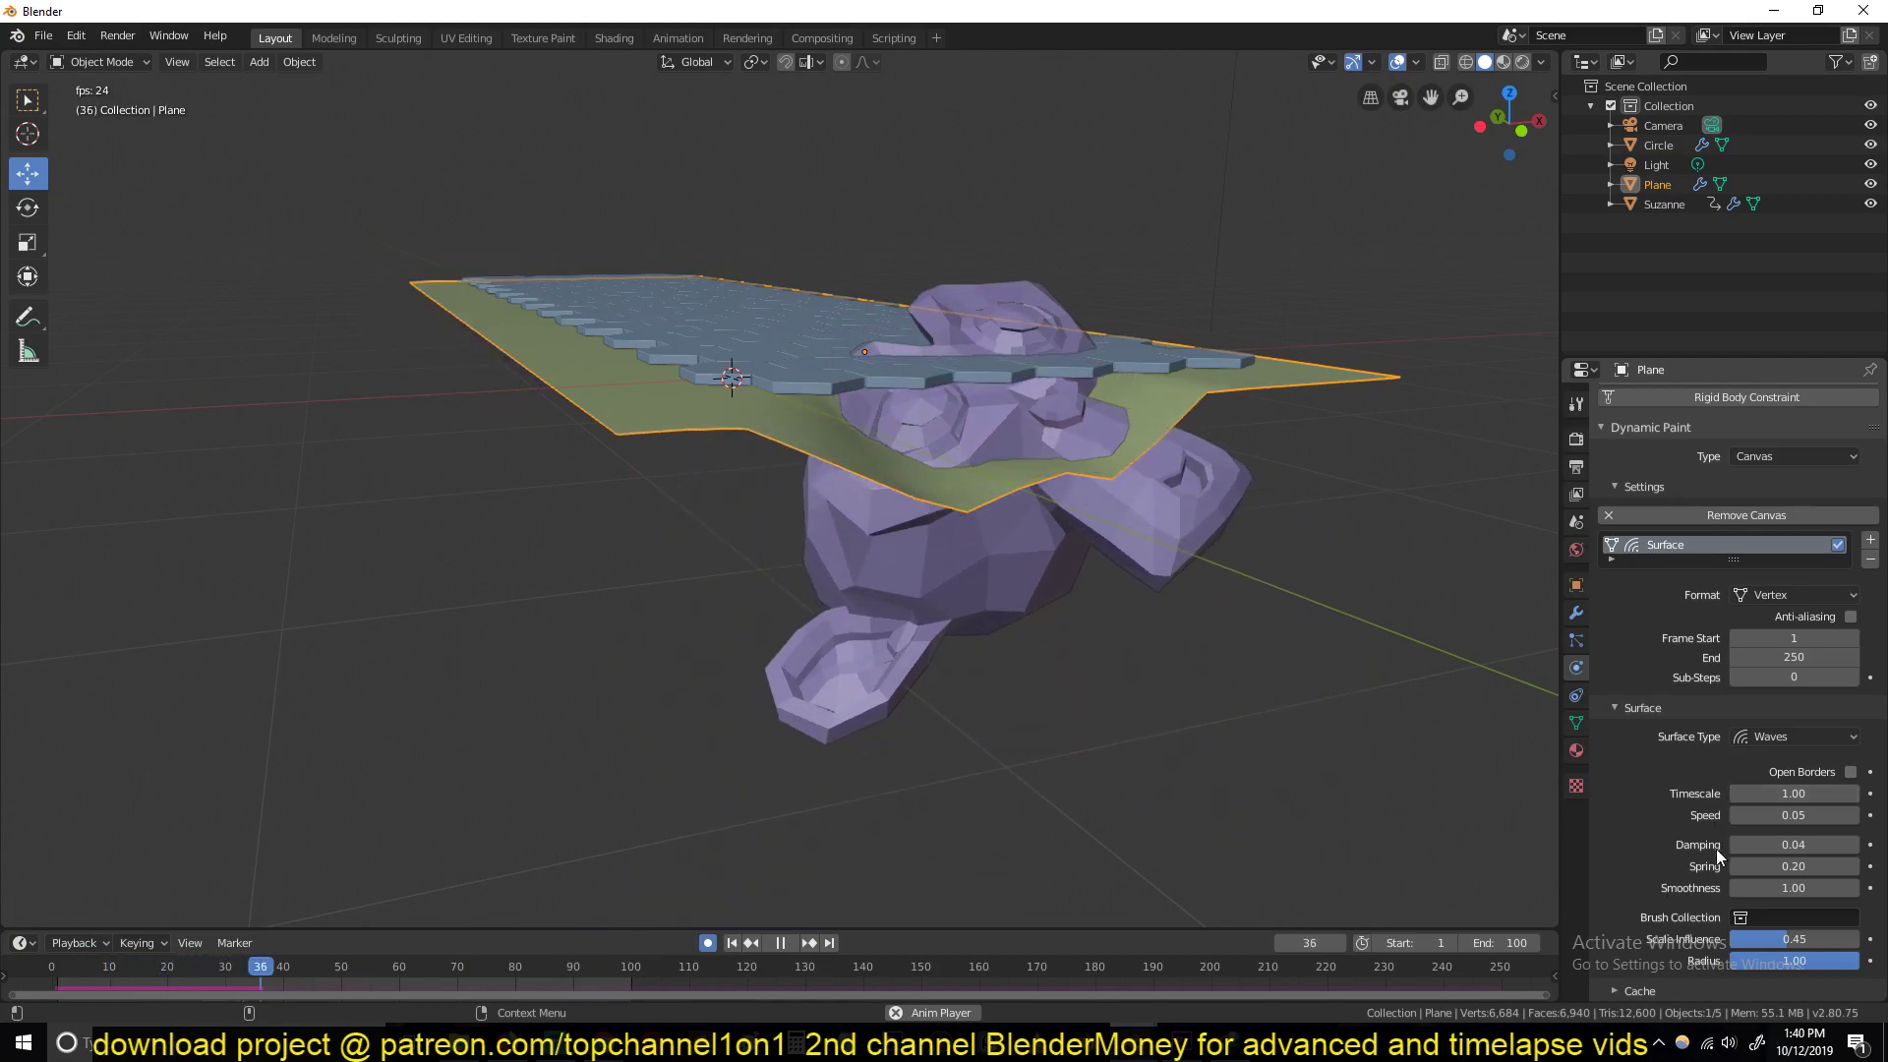
drag(1780, 944, 1715, 944)
click(1787, 939)
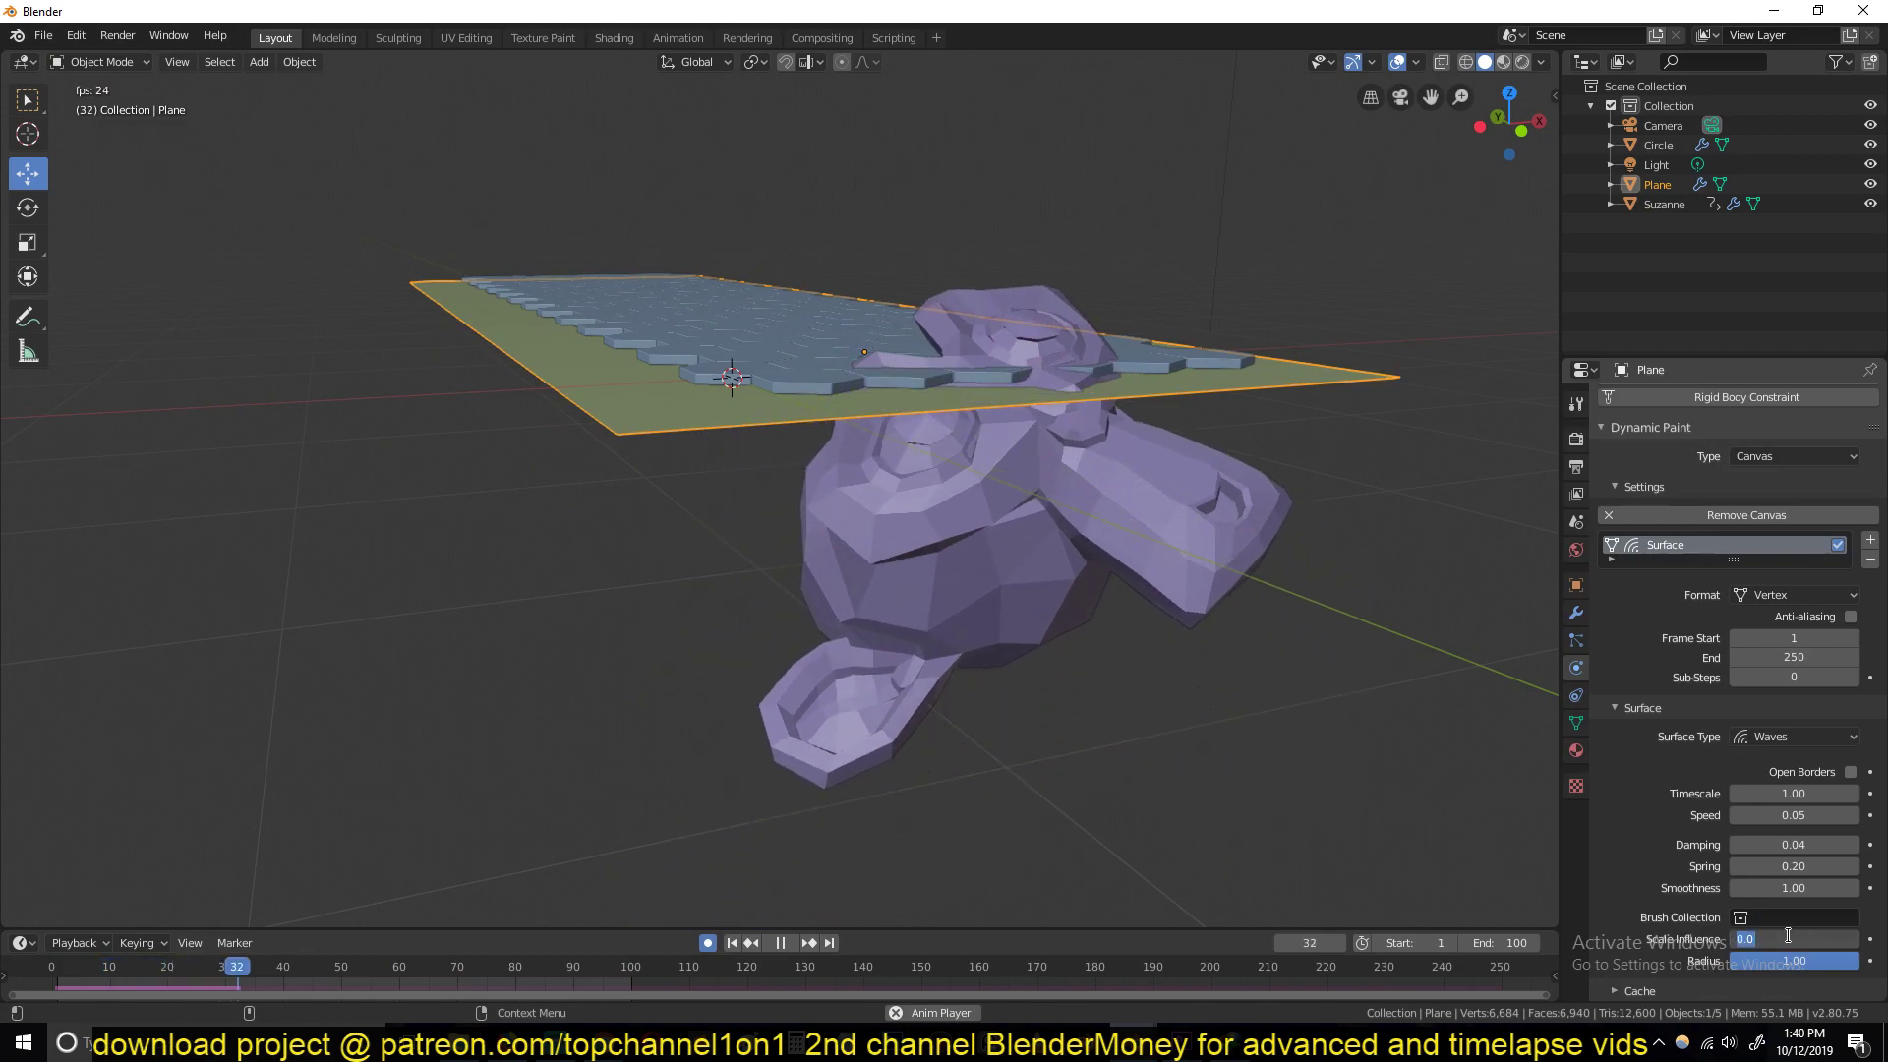
text(-1)
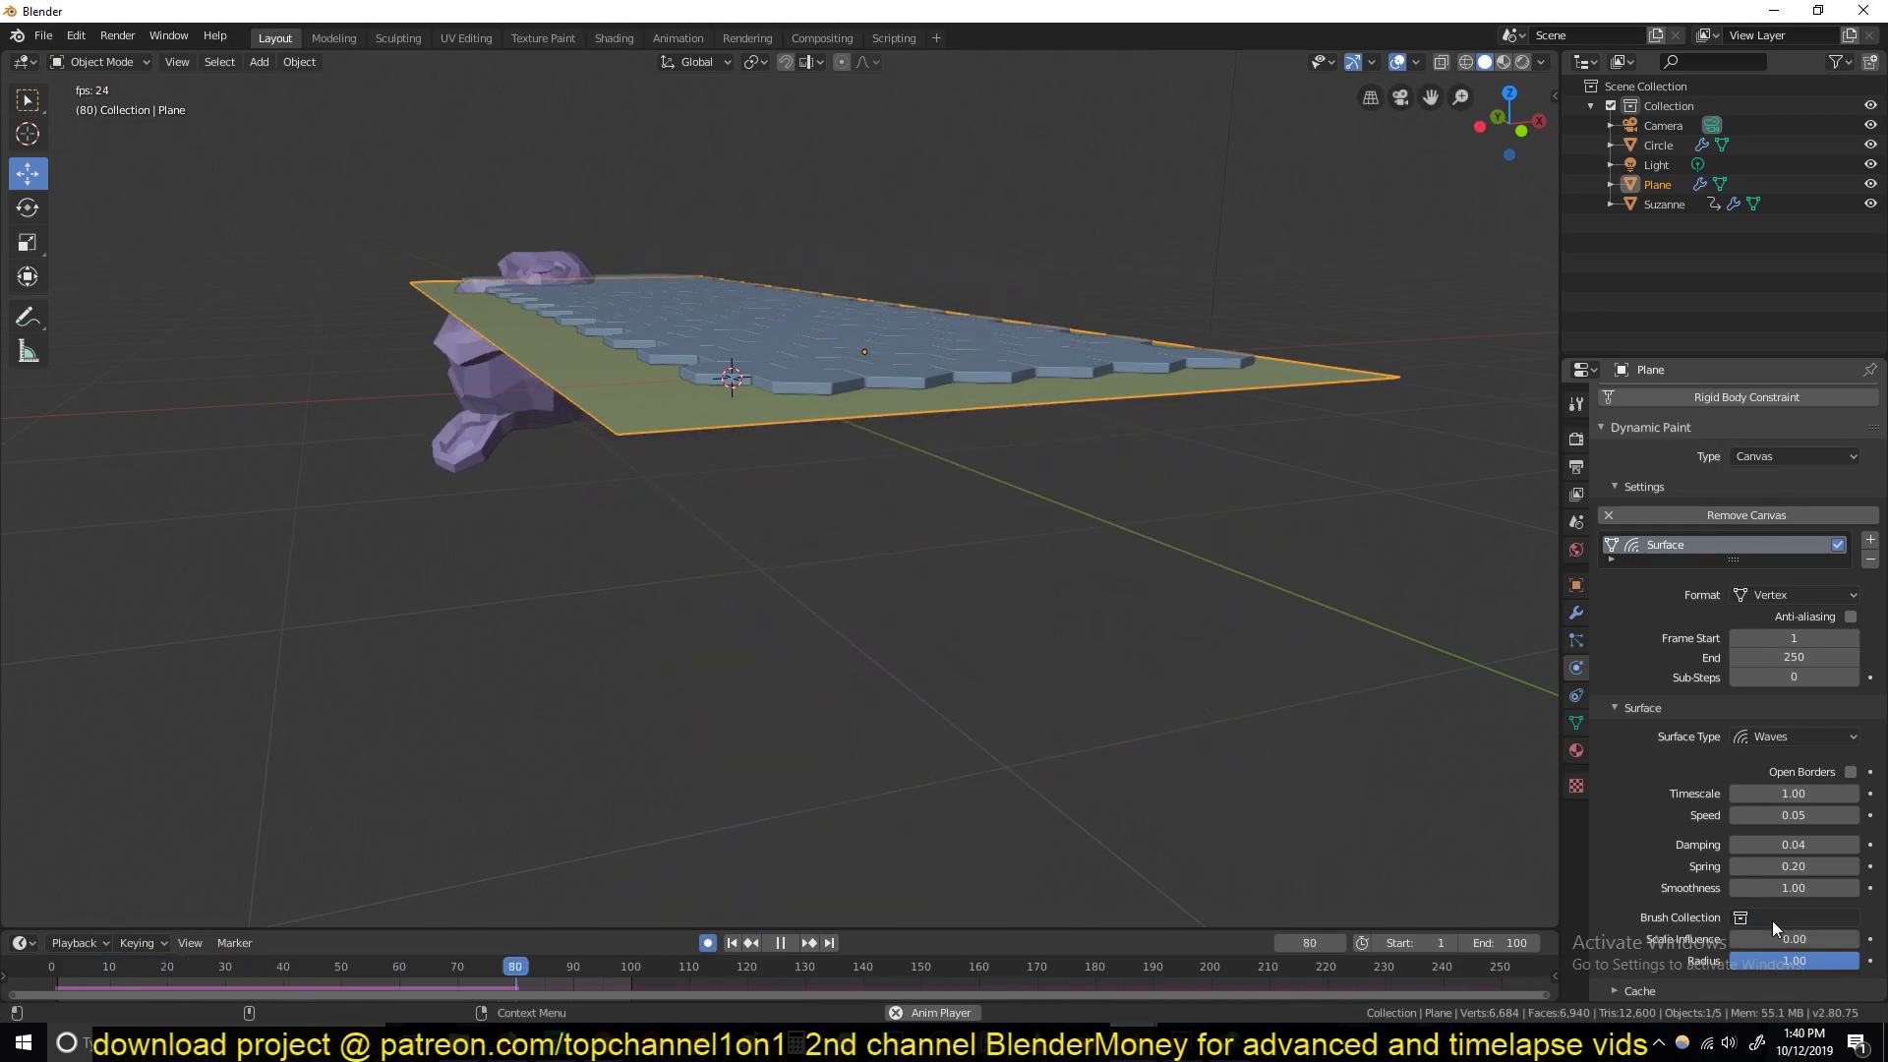
drag(1774, 939, 1807, 939)
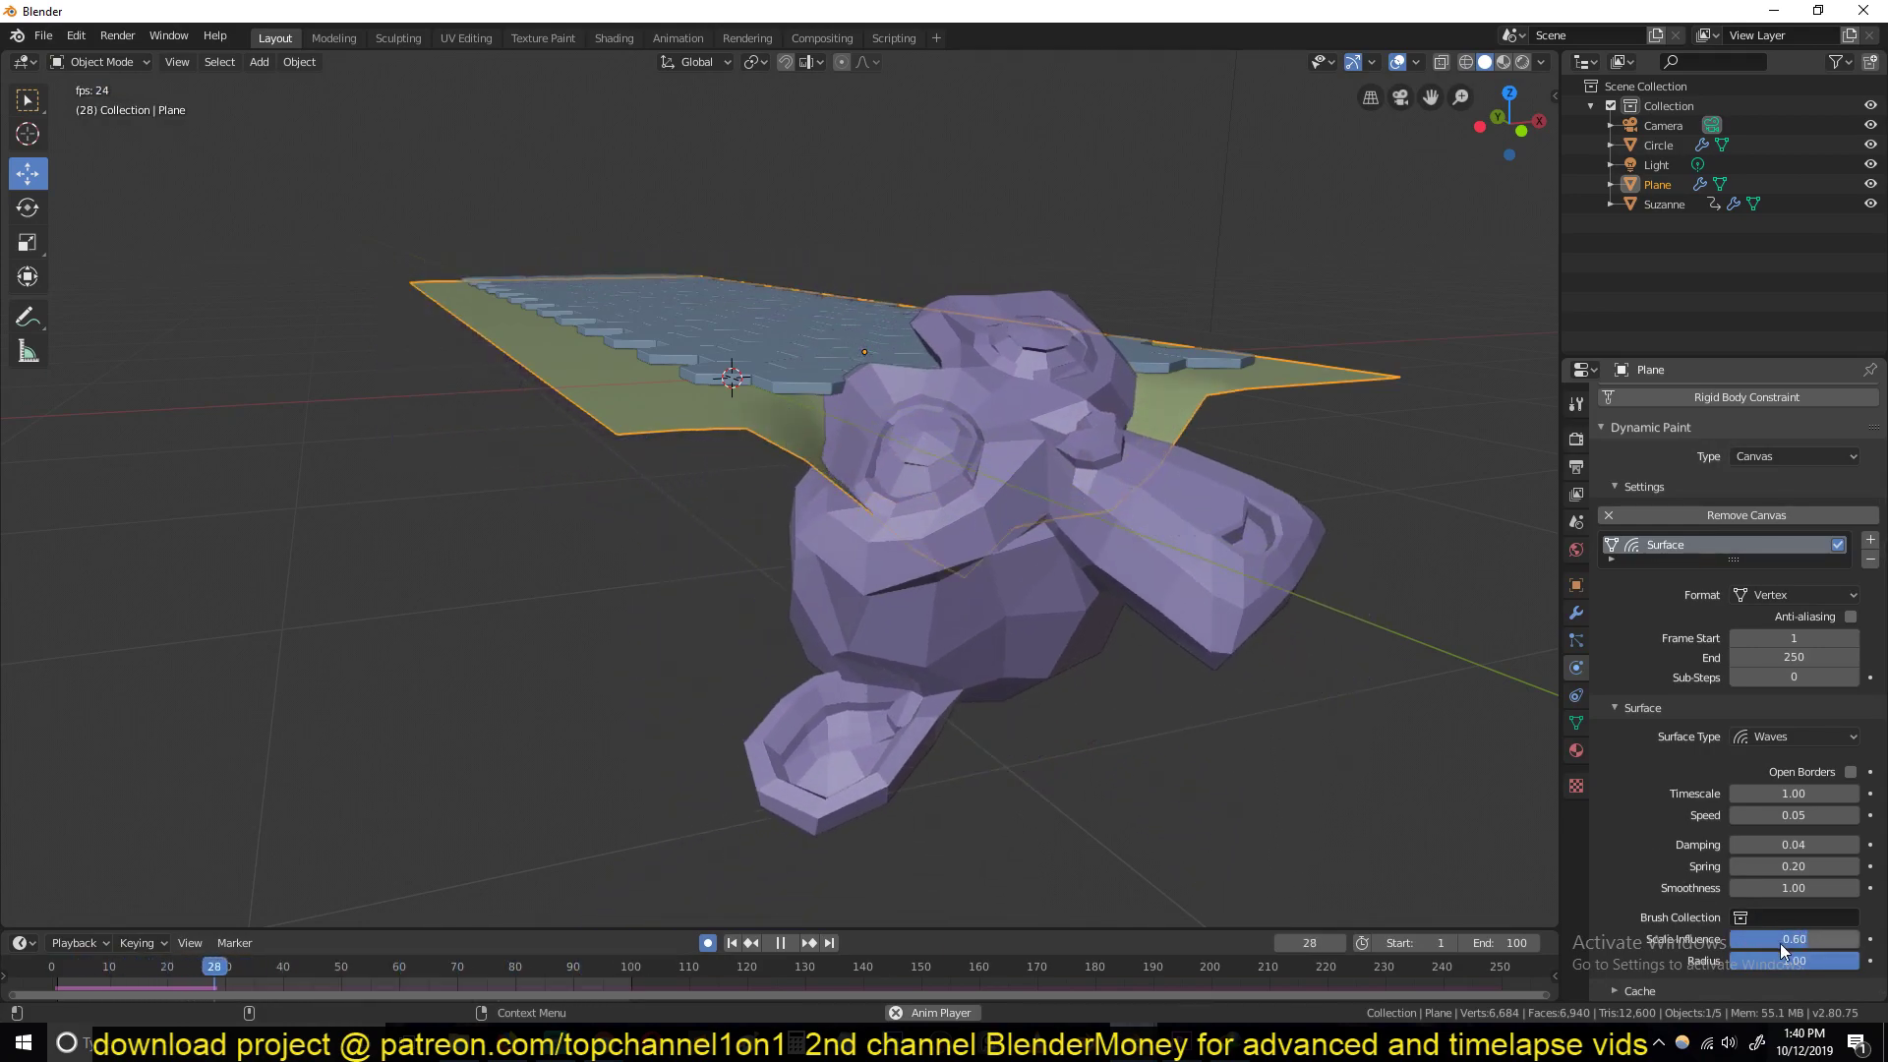
Step: Set the canvas Radius to 0.00
click(1783, 963)
key(BackSpace)
text(-1)
key(Return)
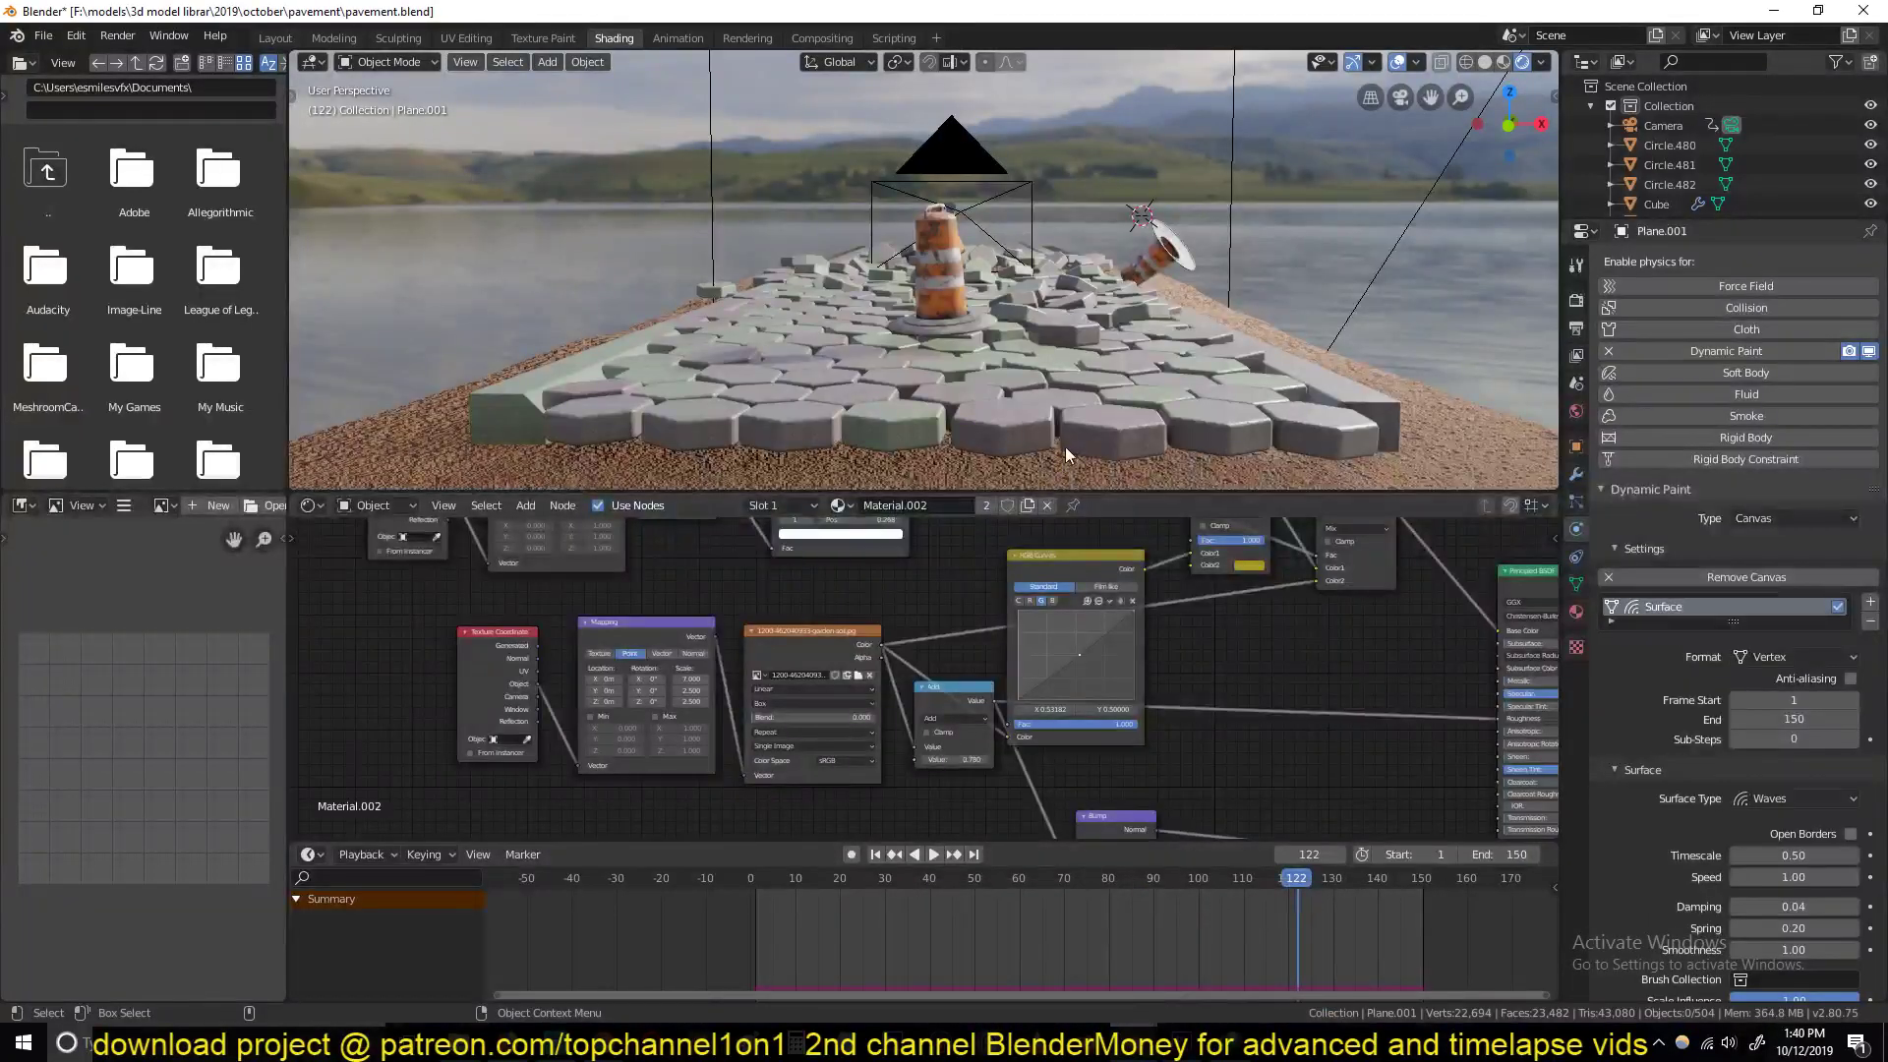
Step: Select the ground plane, then Plane.001, to view its canvas settings
middle_drag(1065, 446, 1037, 349)
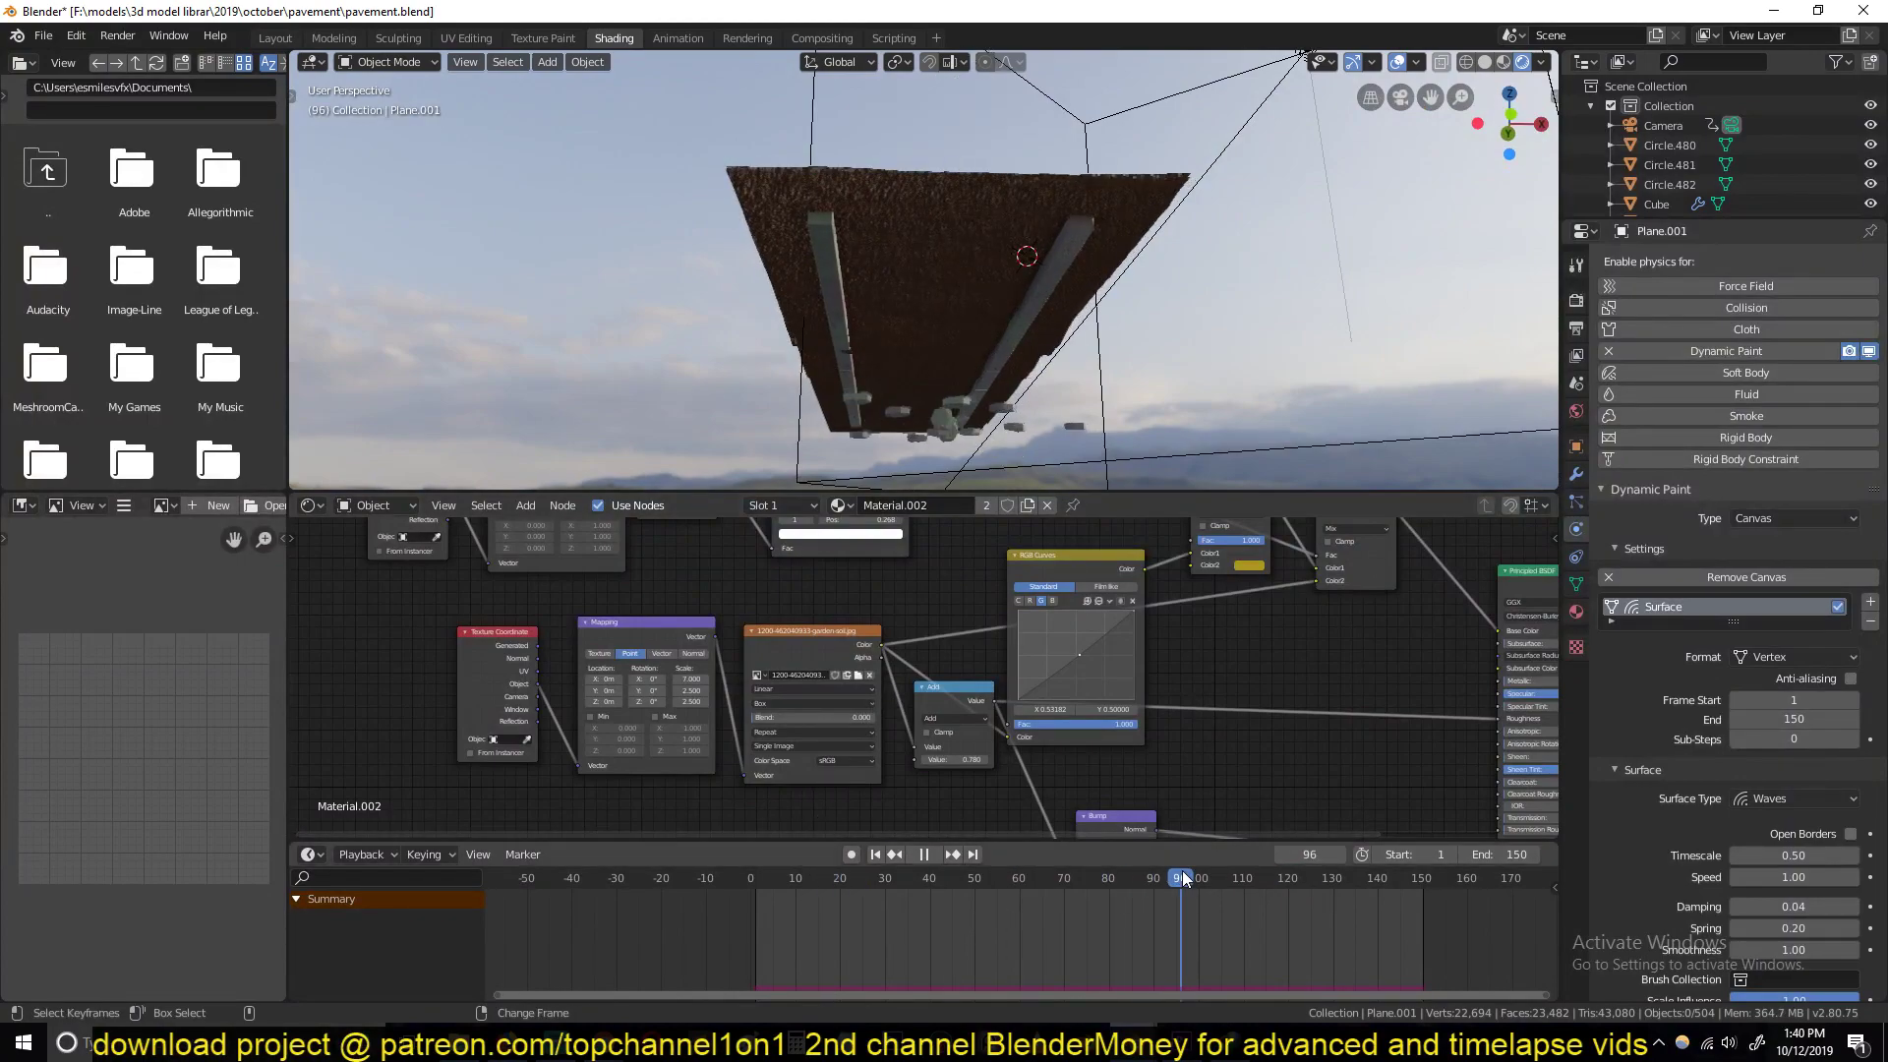
middle_drag(1036, 432, 1028, 391)
click(759, 270)
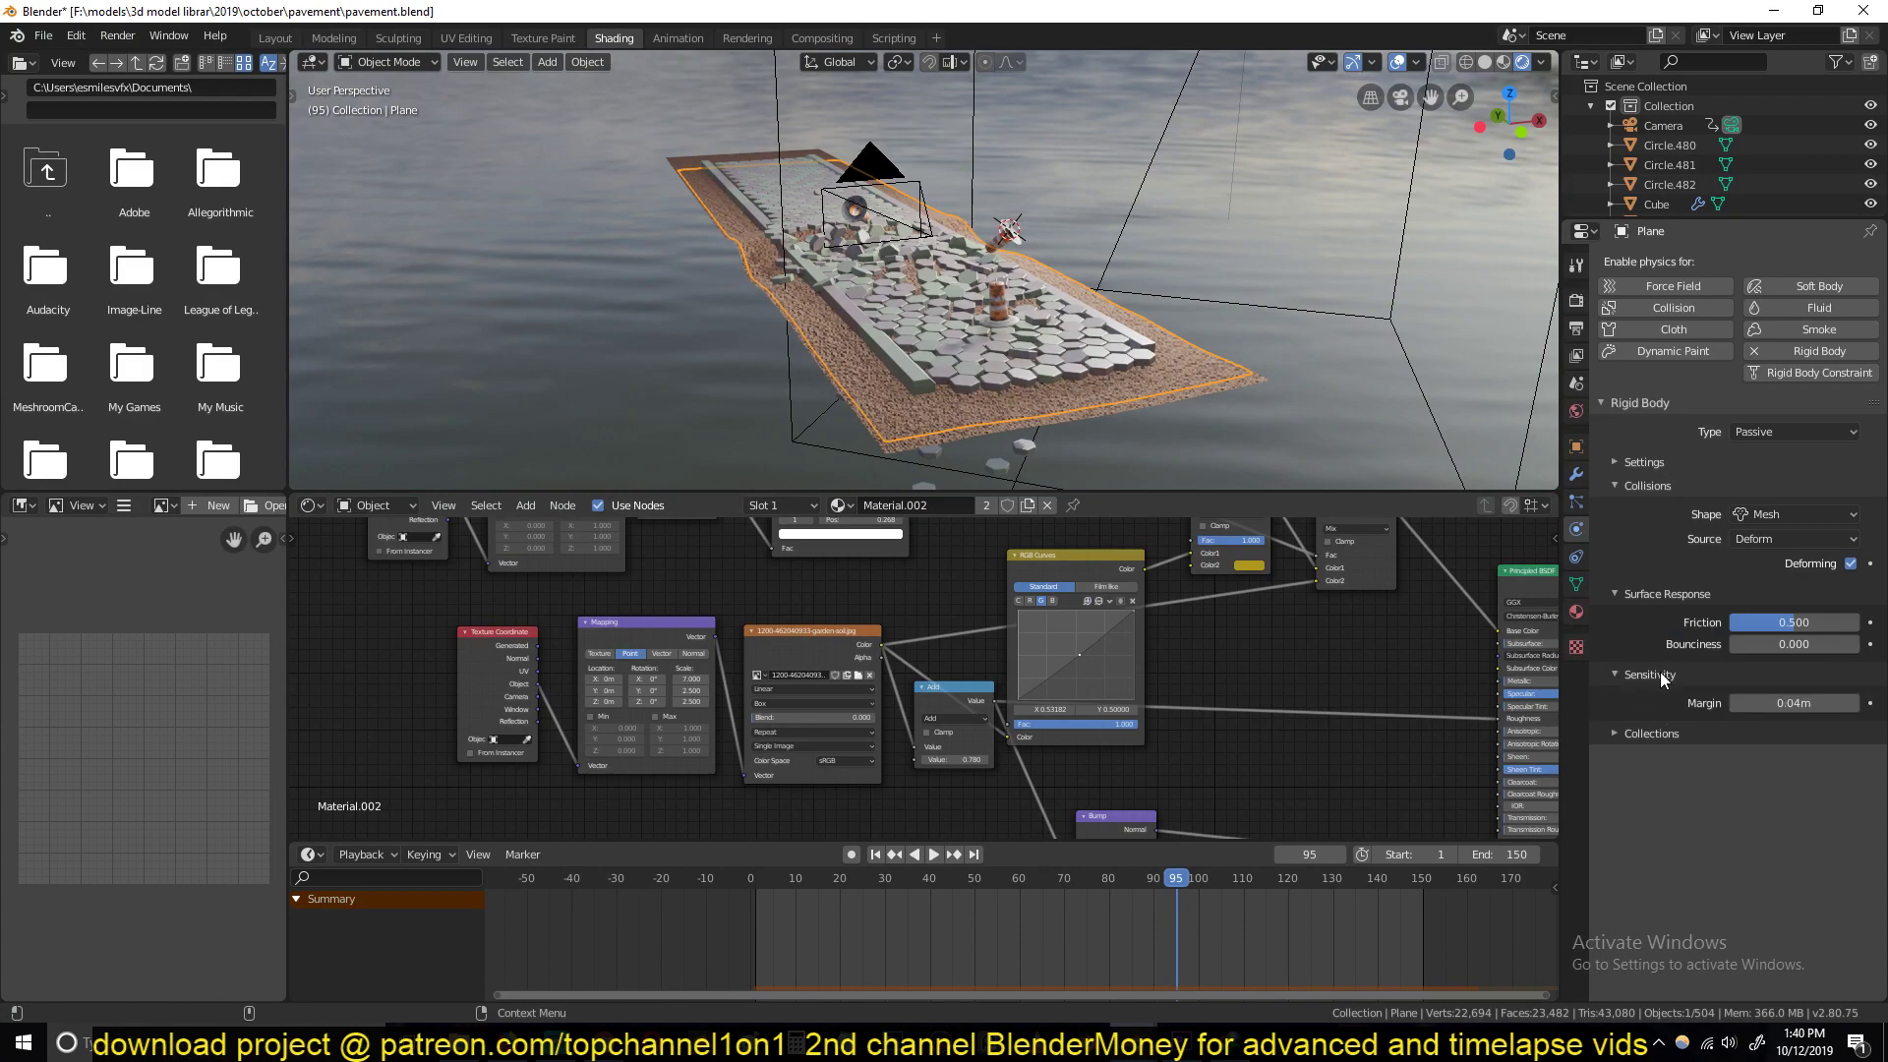
middle_drag(1137, 374, 1140, 352)
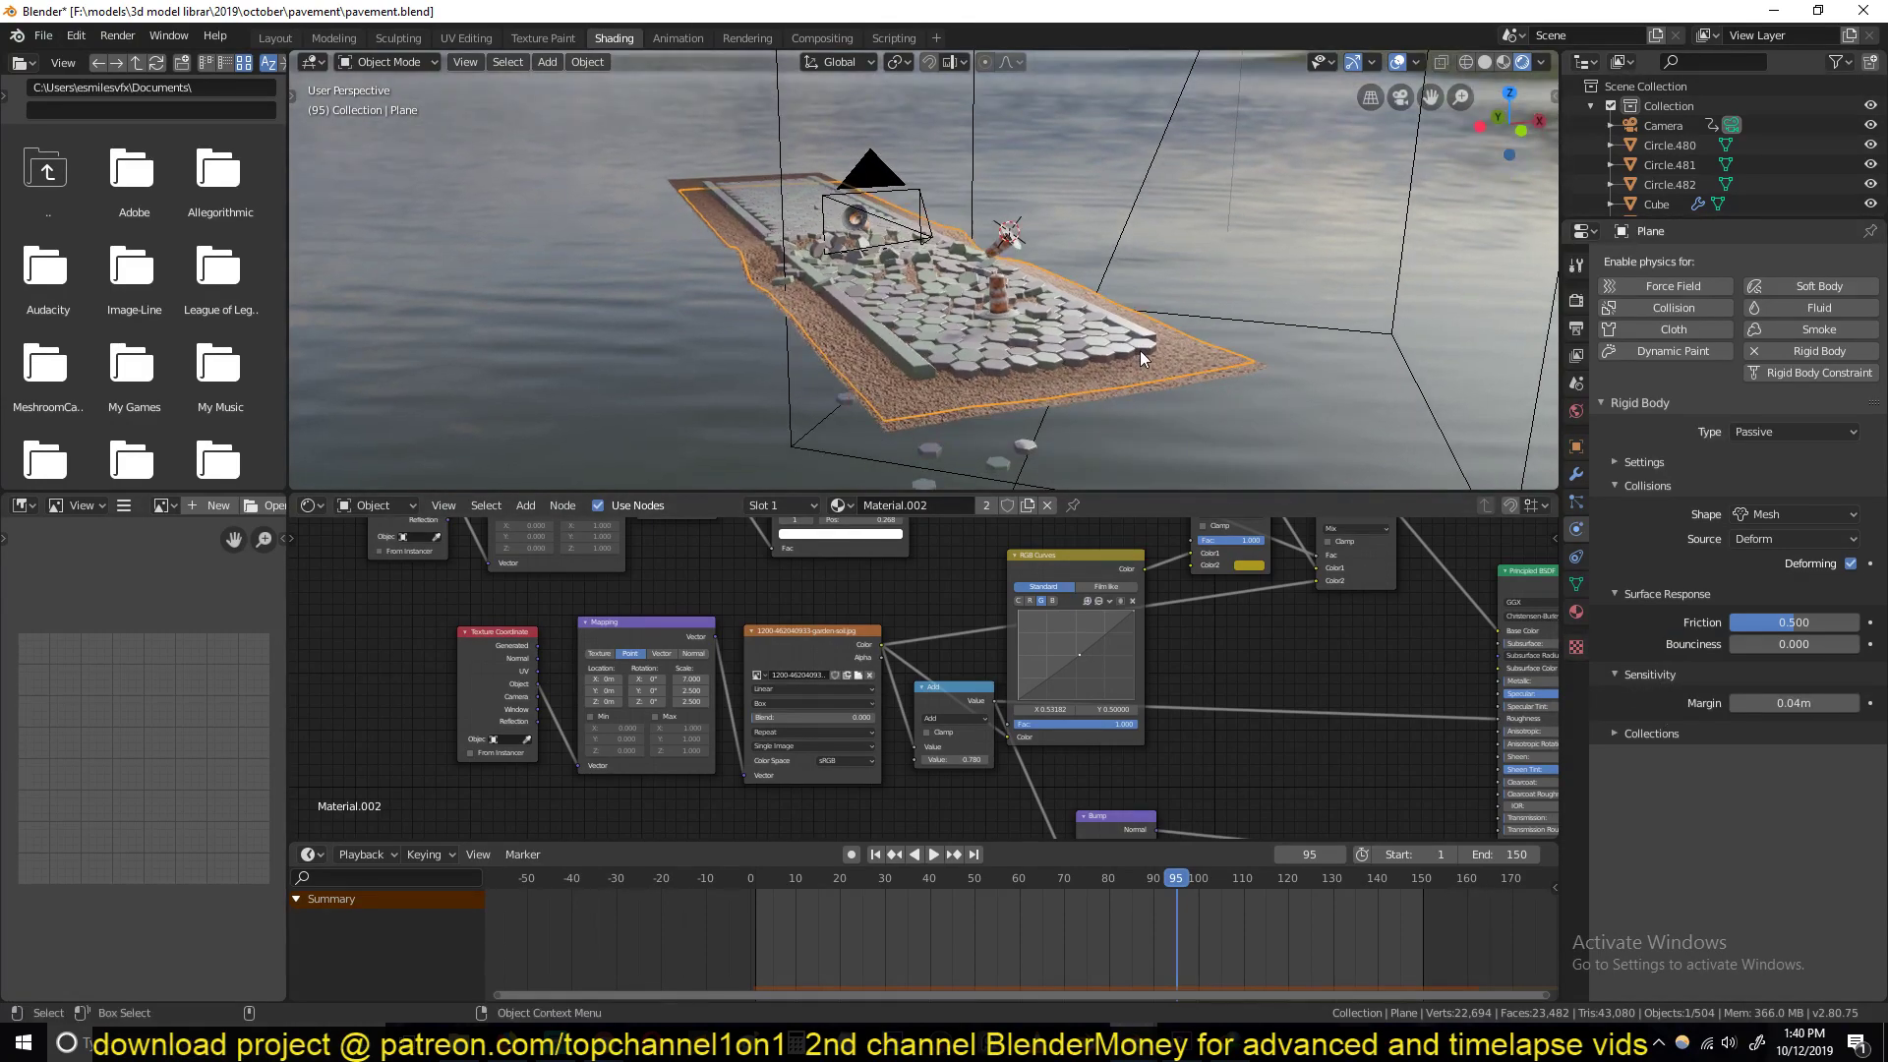
click(960, 395)
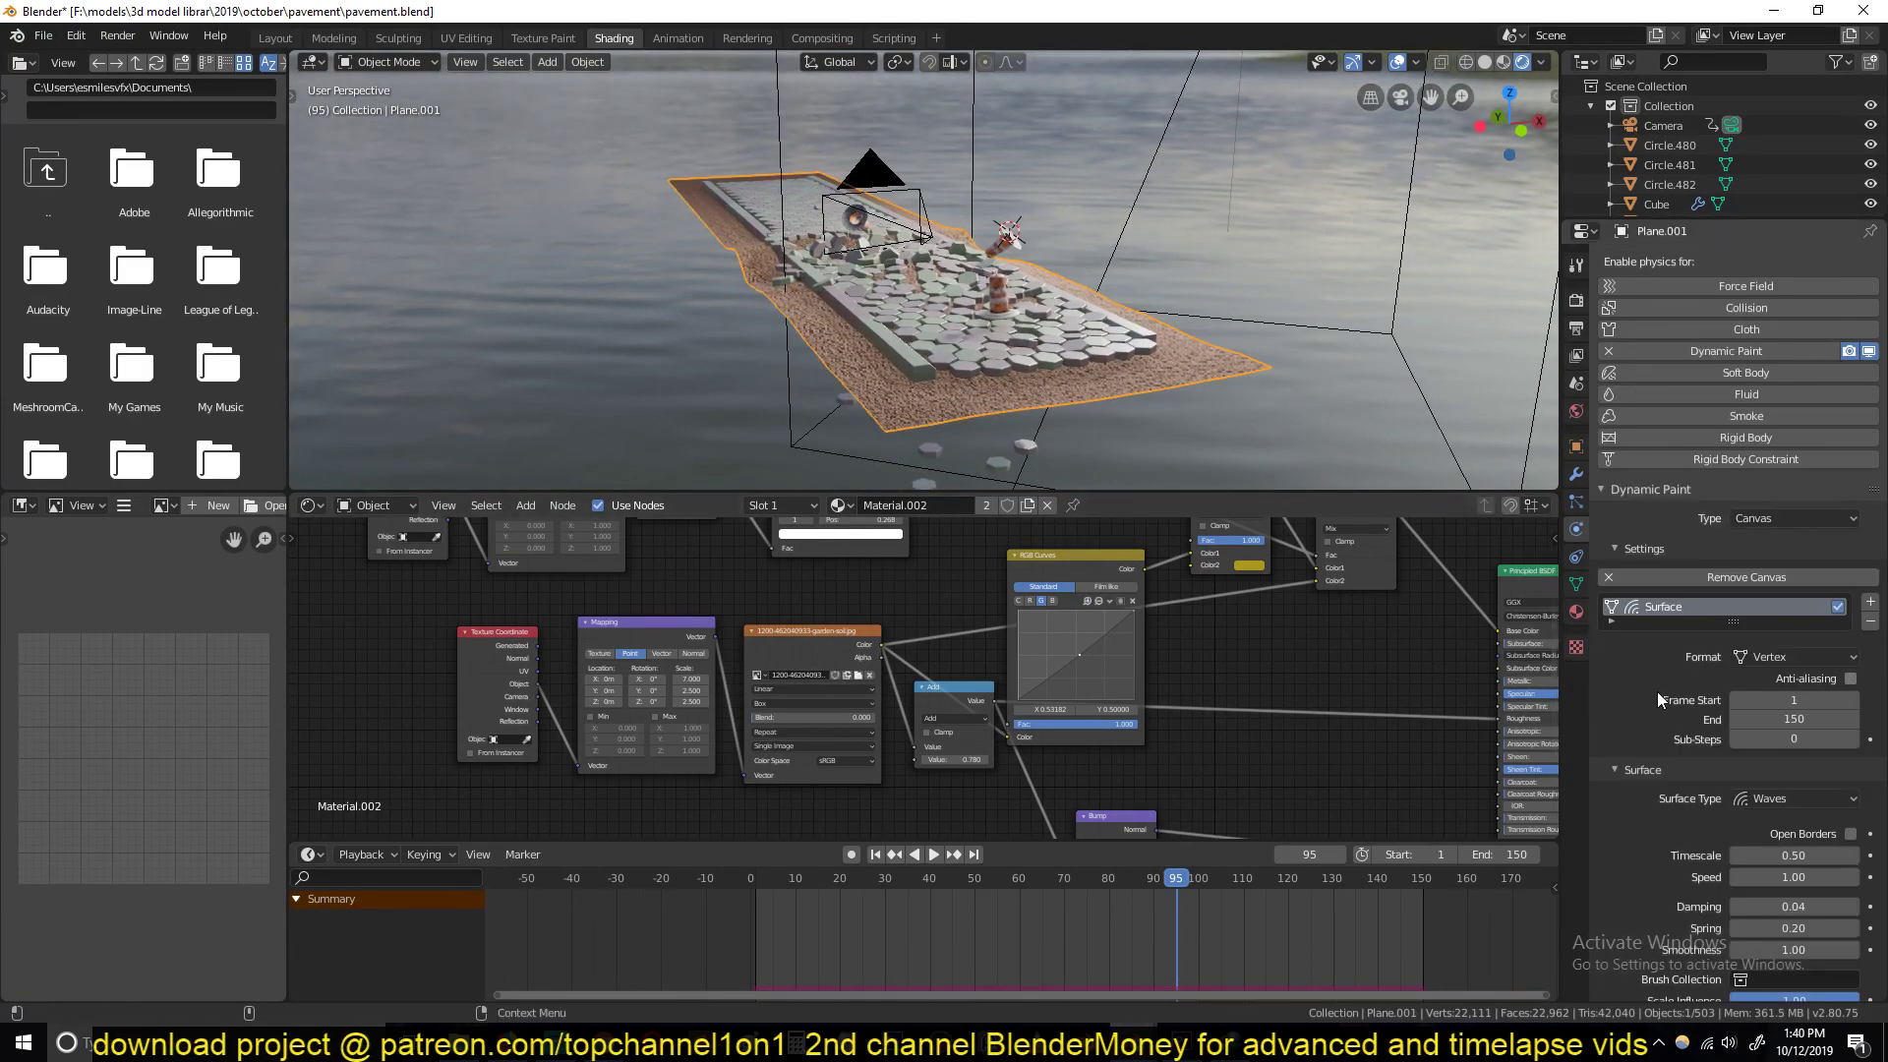
scroll(1656, 692, down, 2)
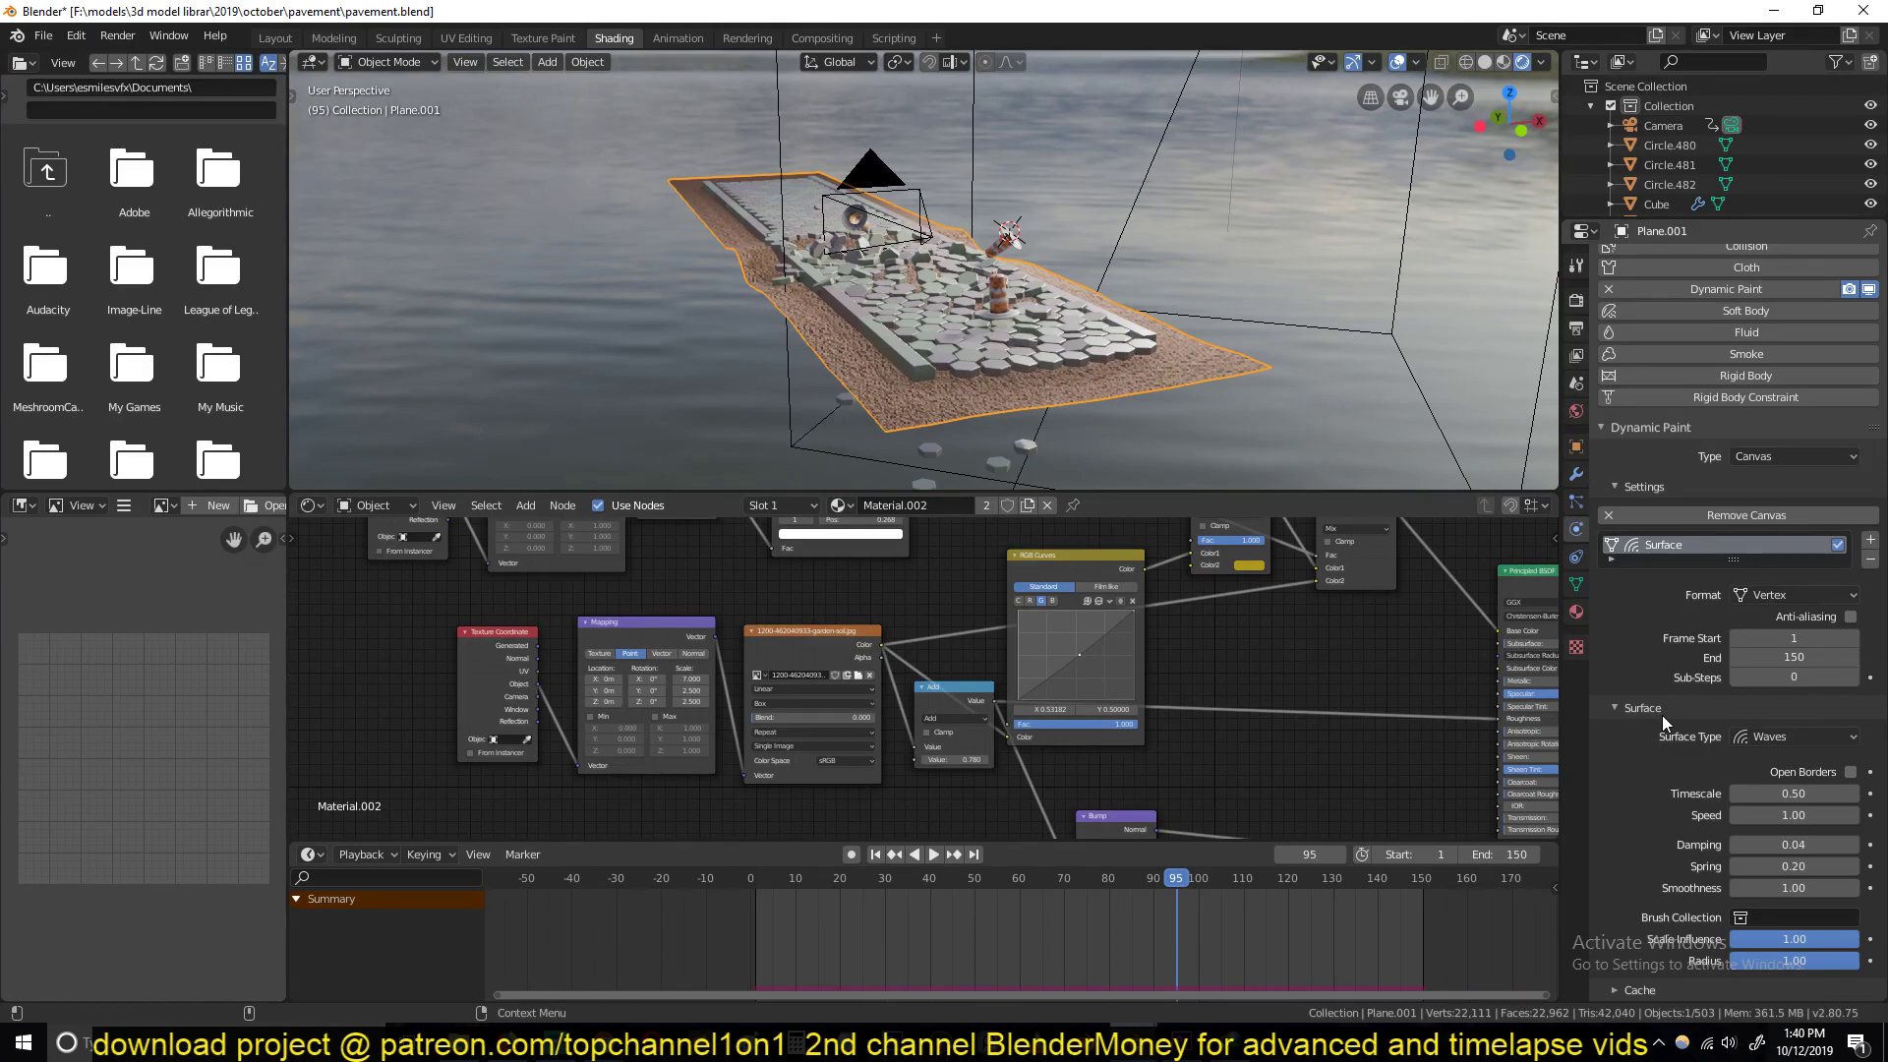
Step: Play the simulation while orbiting the pavement, stopping at frame 86
key(space)
middle_drag(997, 409, 1312, 420)
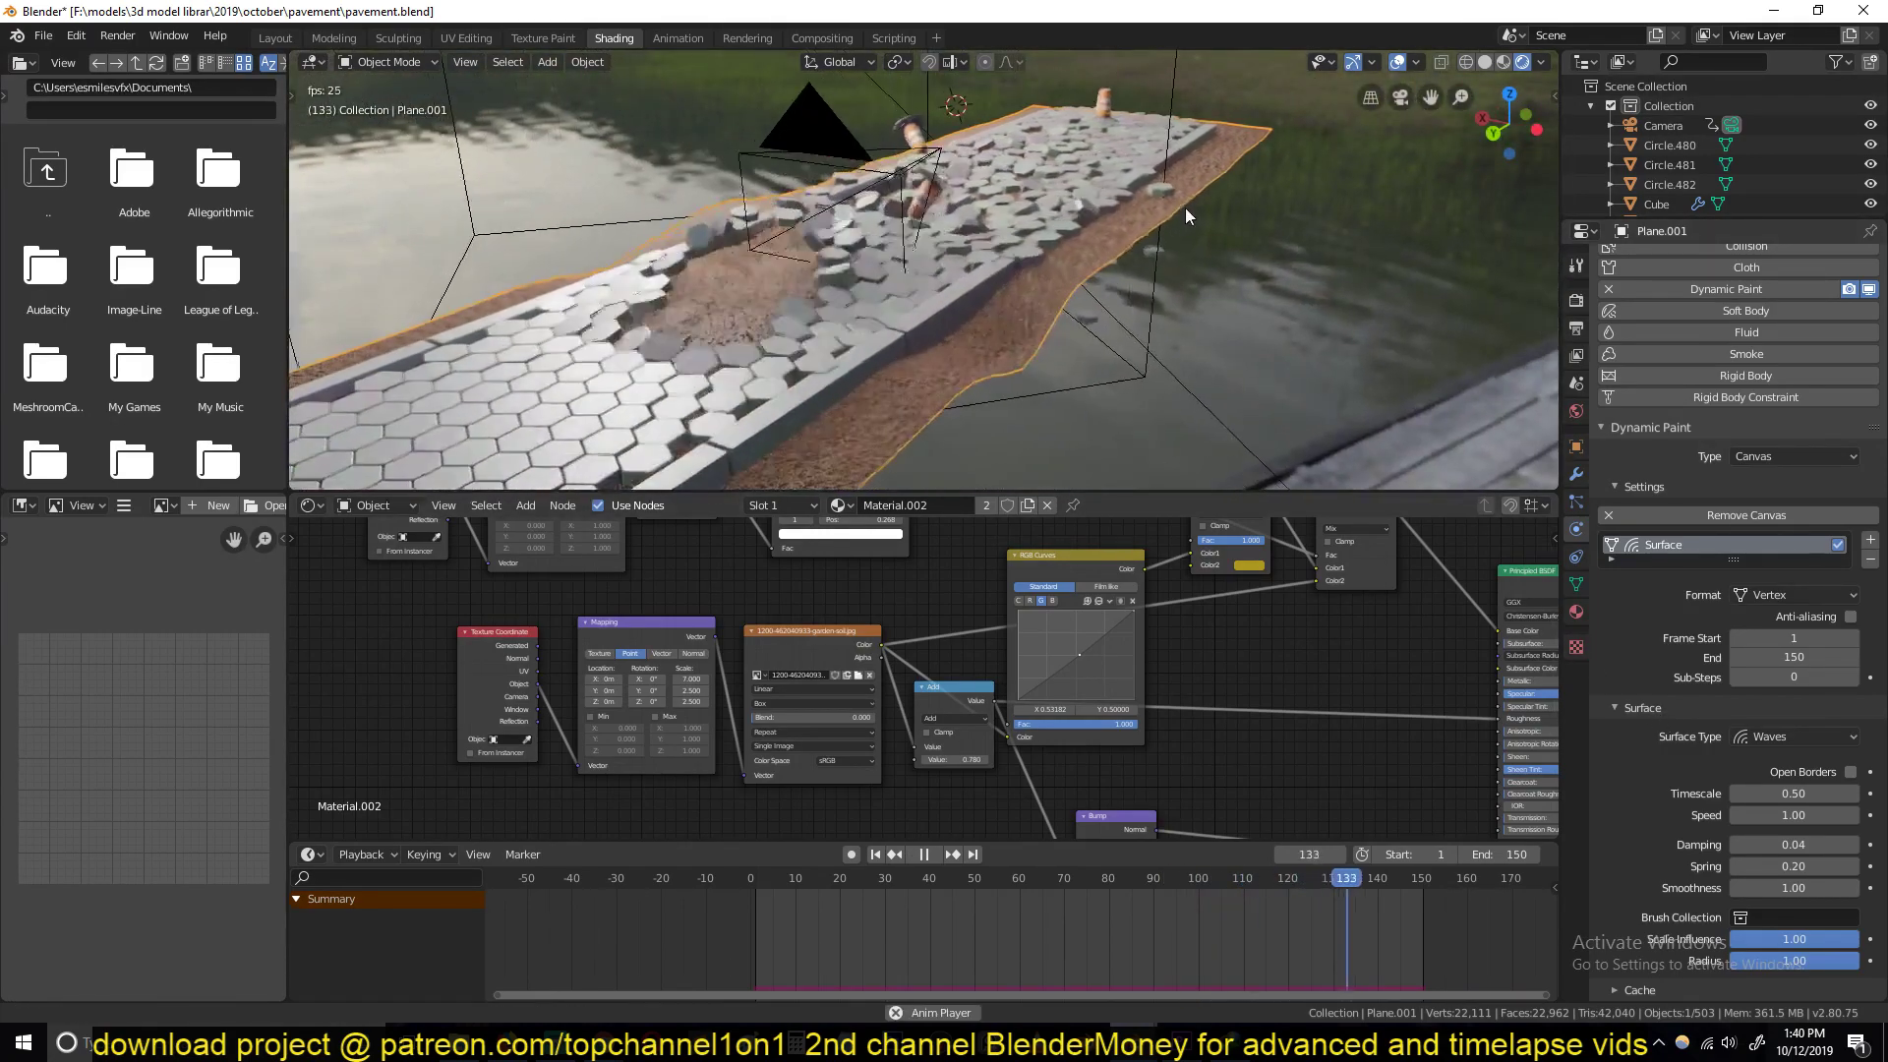
middle_drag(1184, 209, 1064, 229)
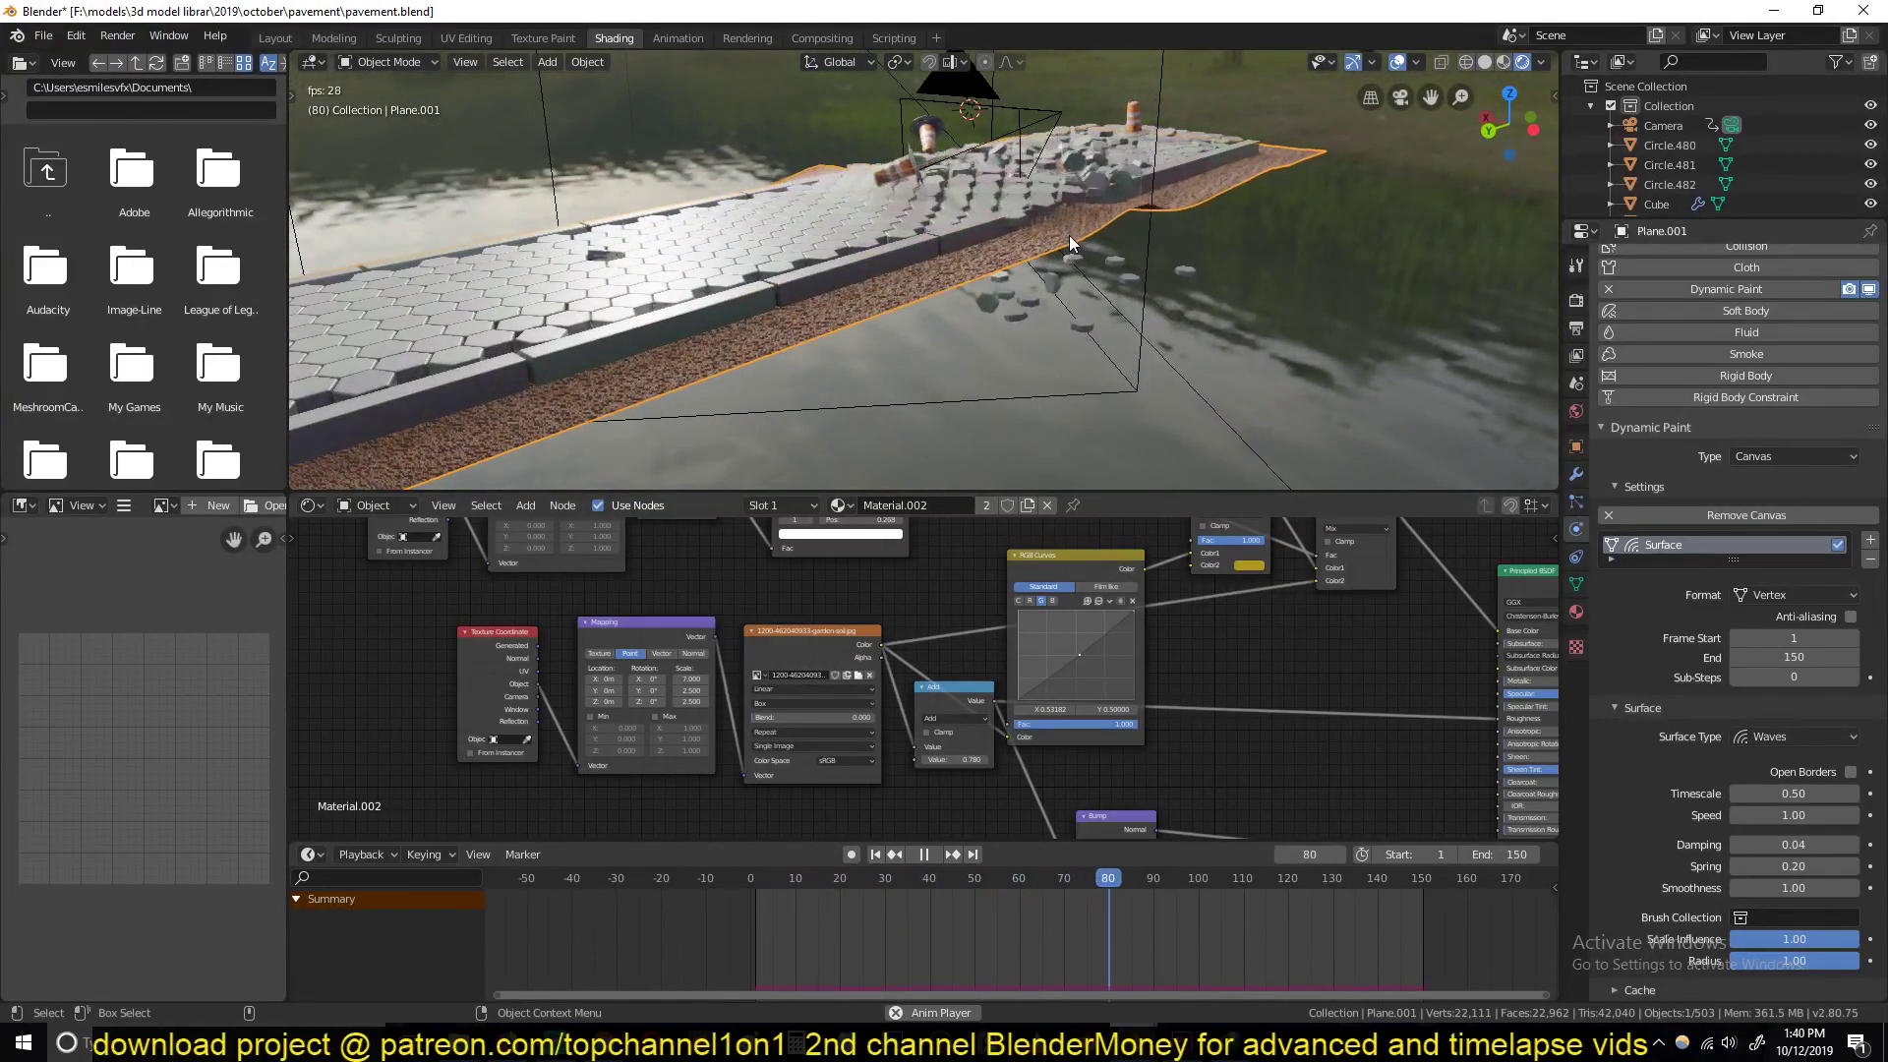
key(space)
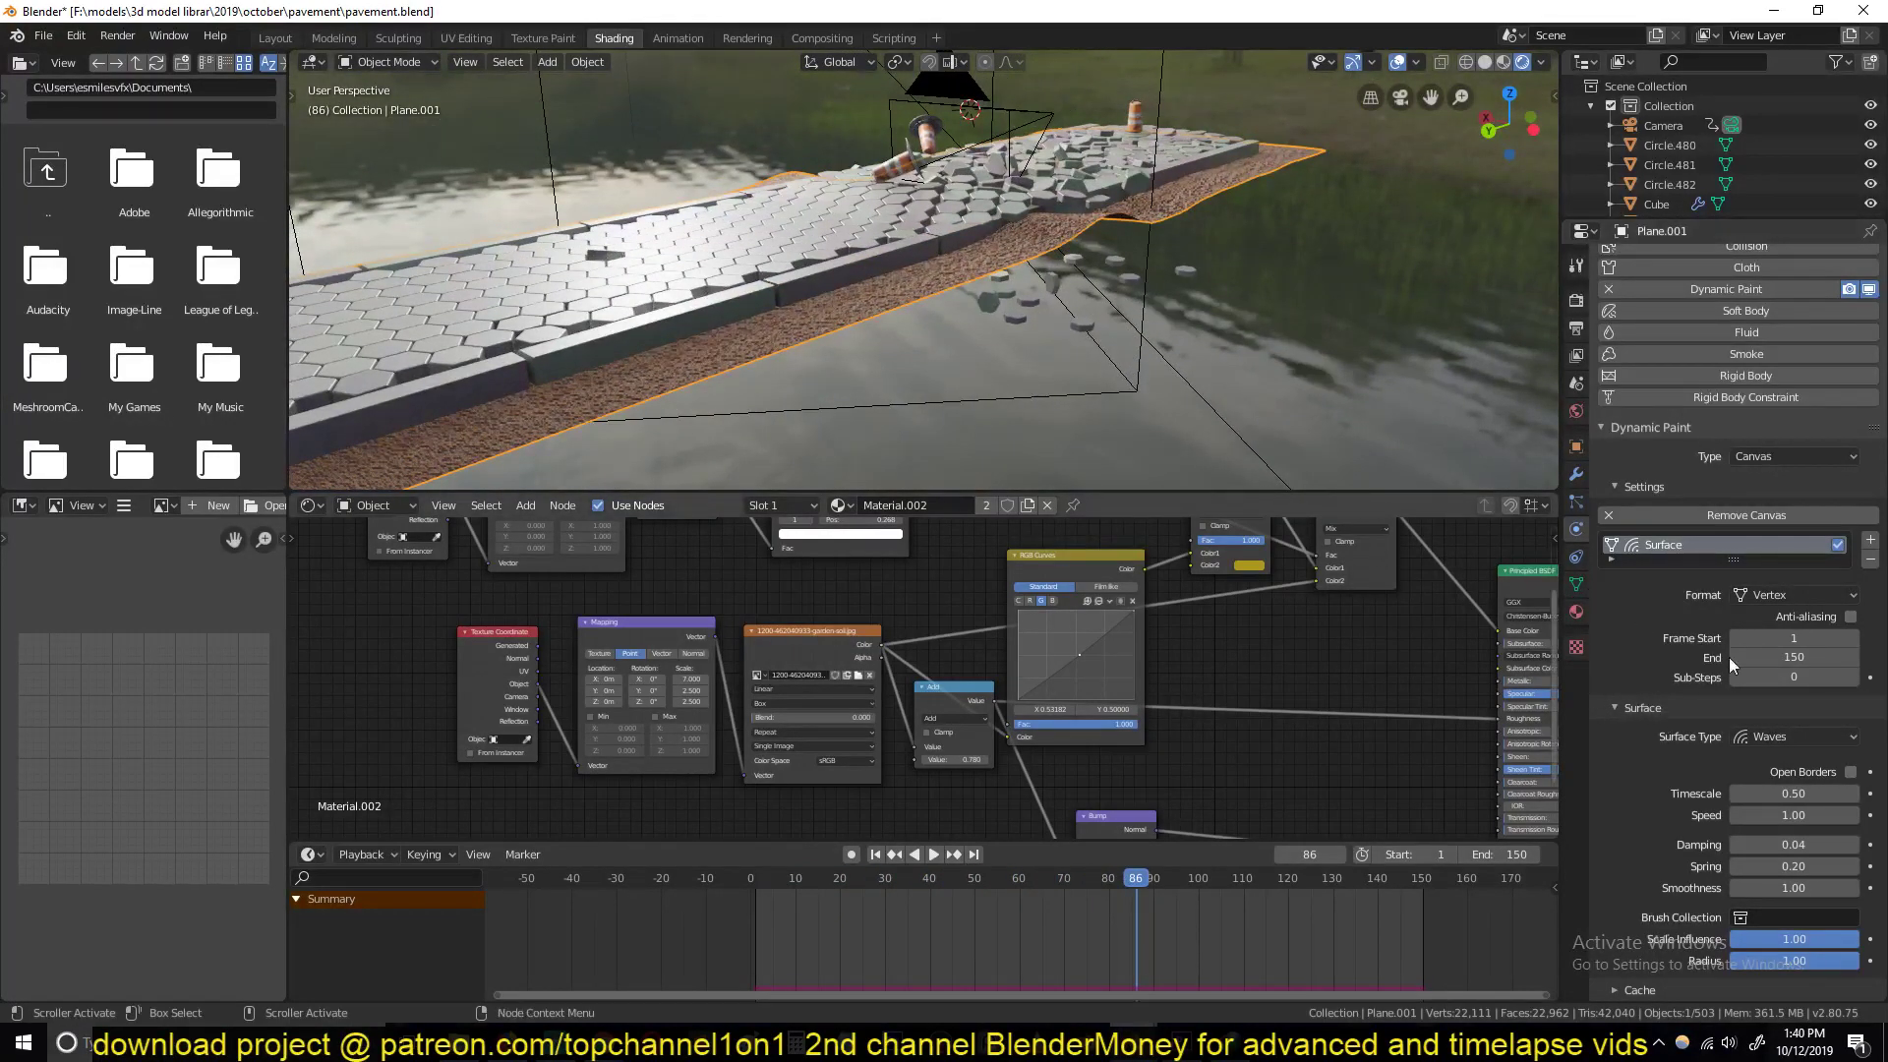
middle_drag(1147, 339, 1039, 255)
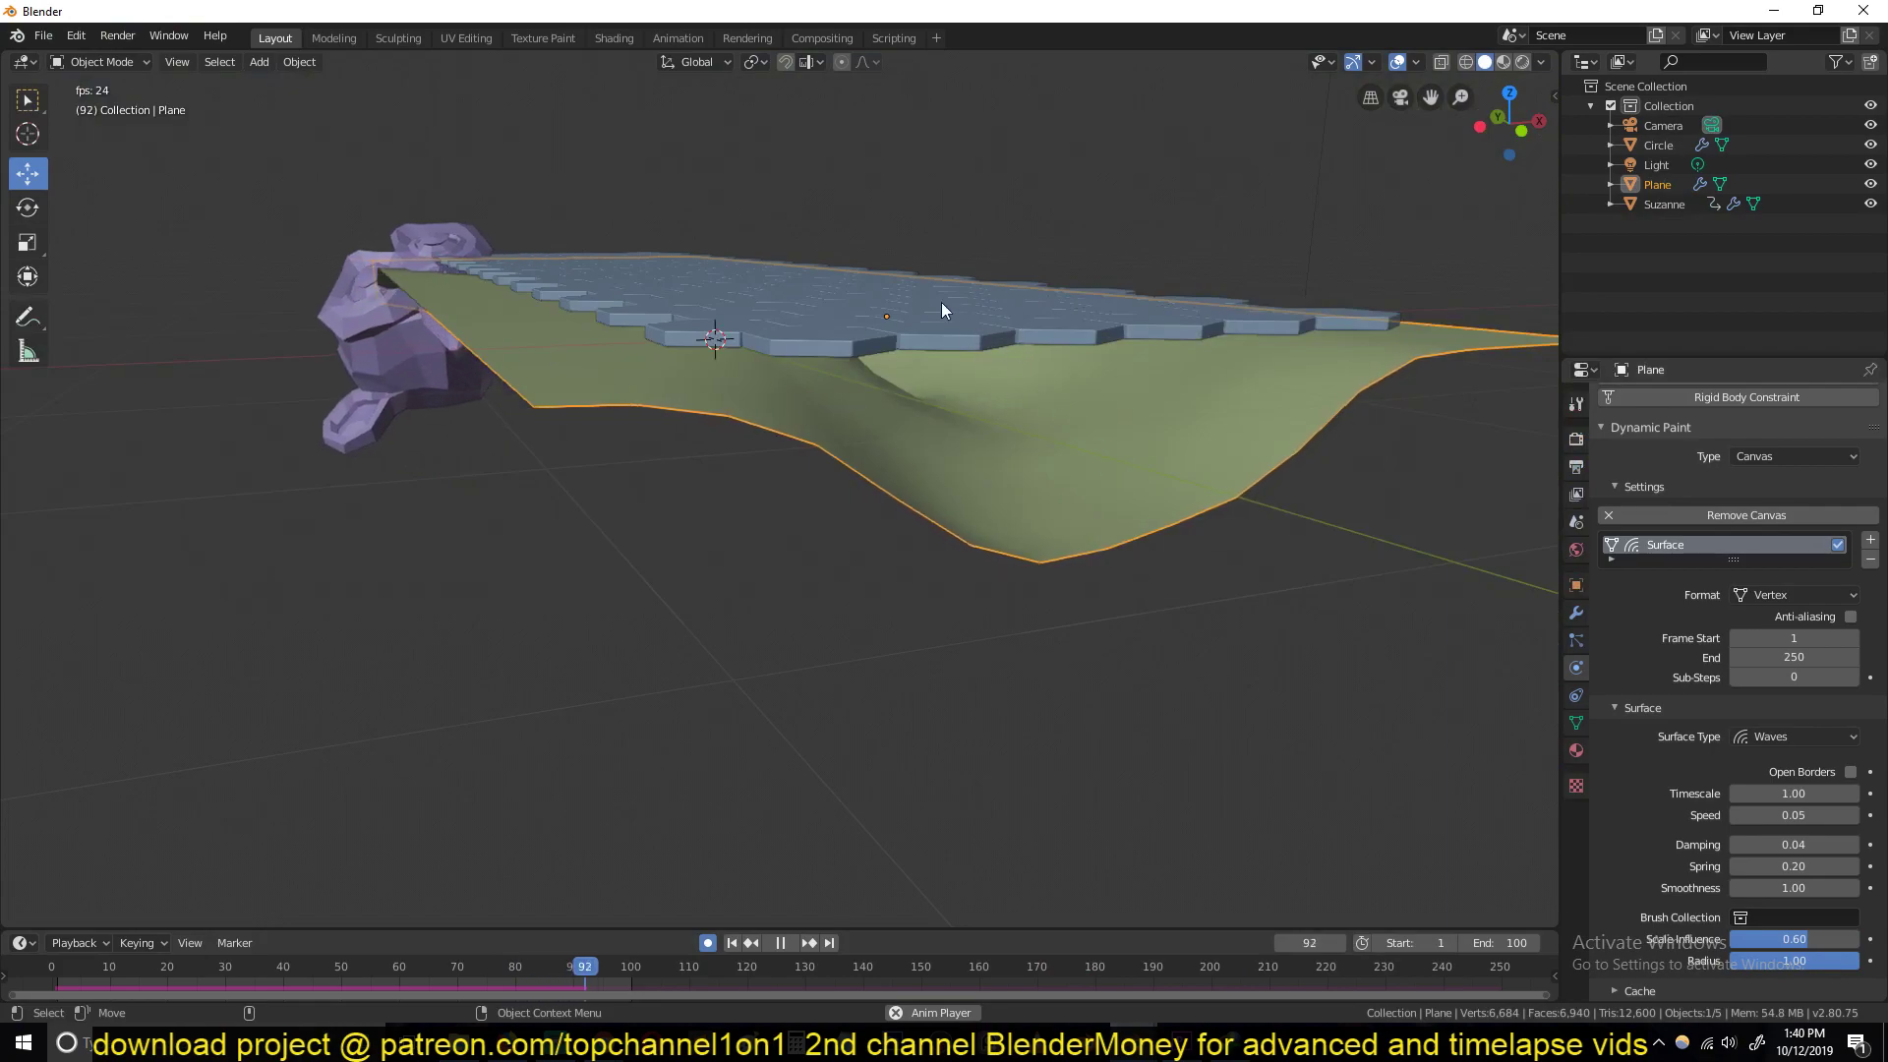
Step: Change the canvas surface type from Waves to Displace
middle_drag(940, 303, 1656, 806)
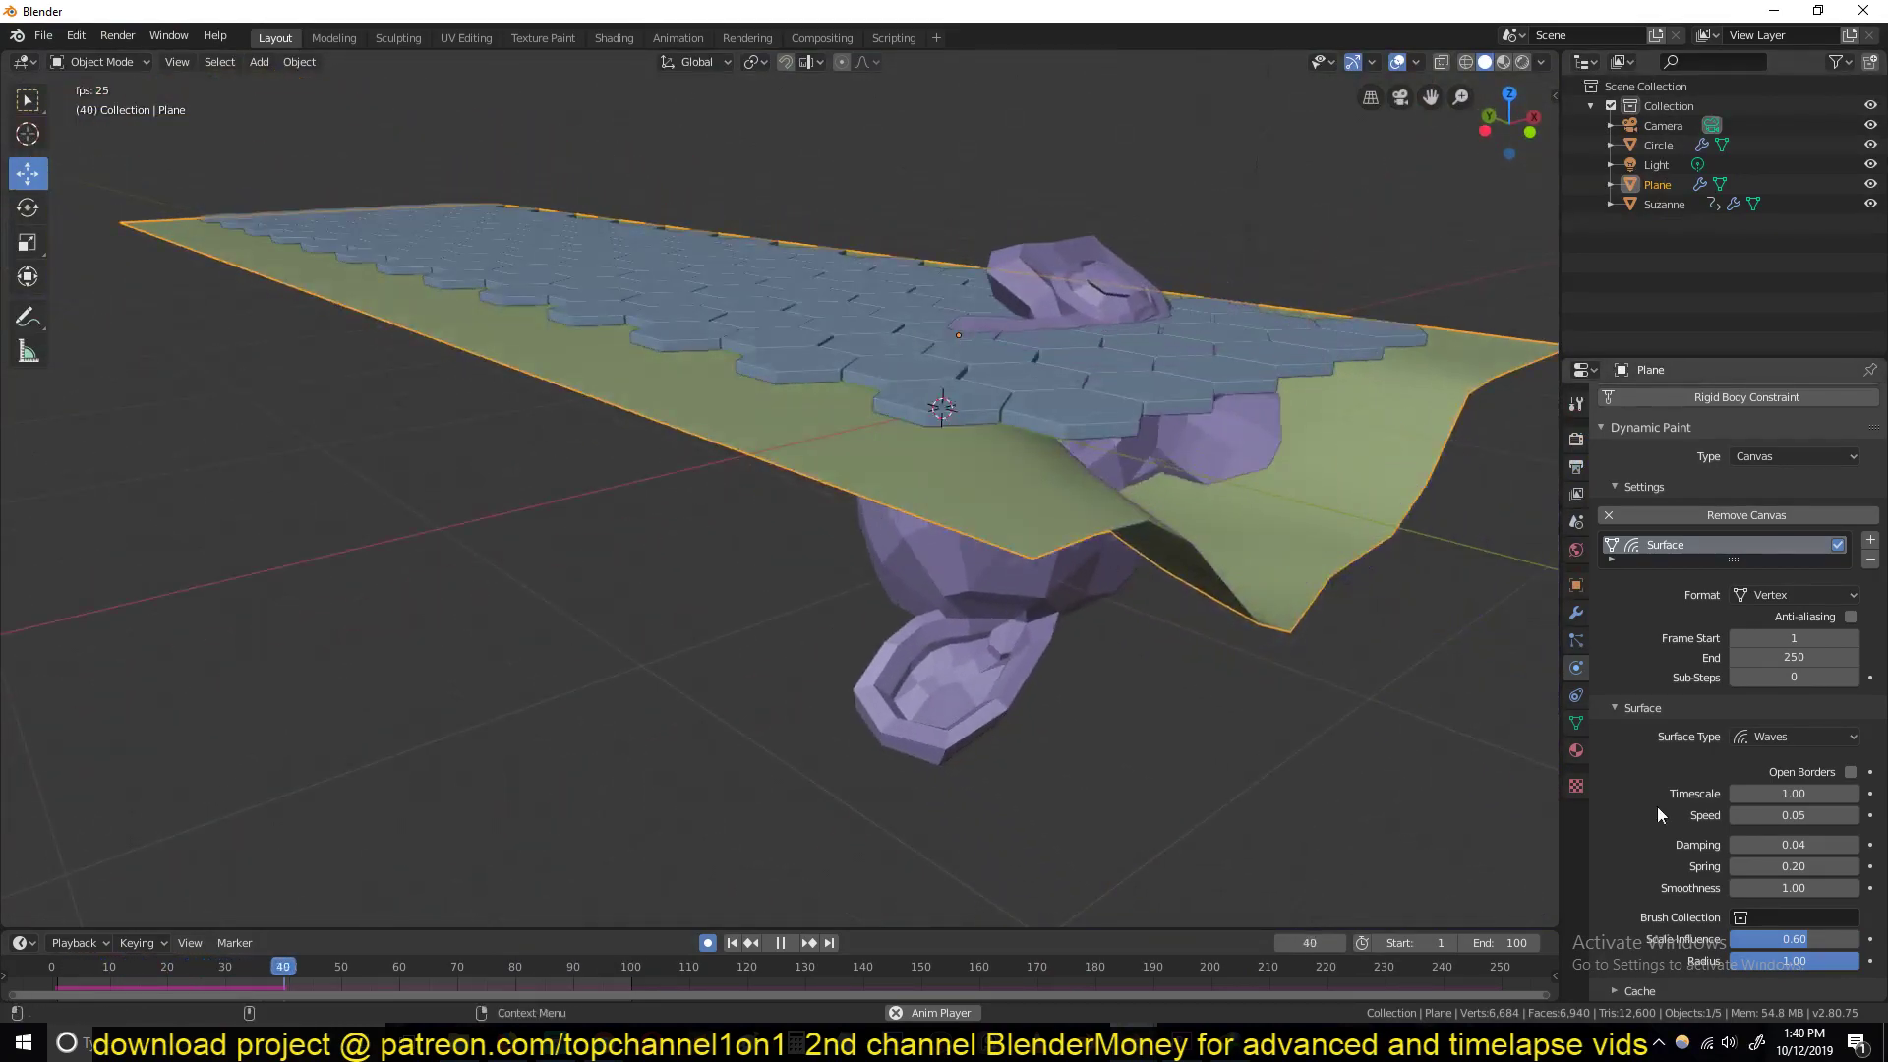
click(1788, 742)
click(1776, 786)
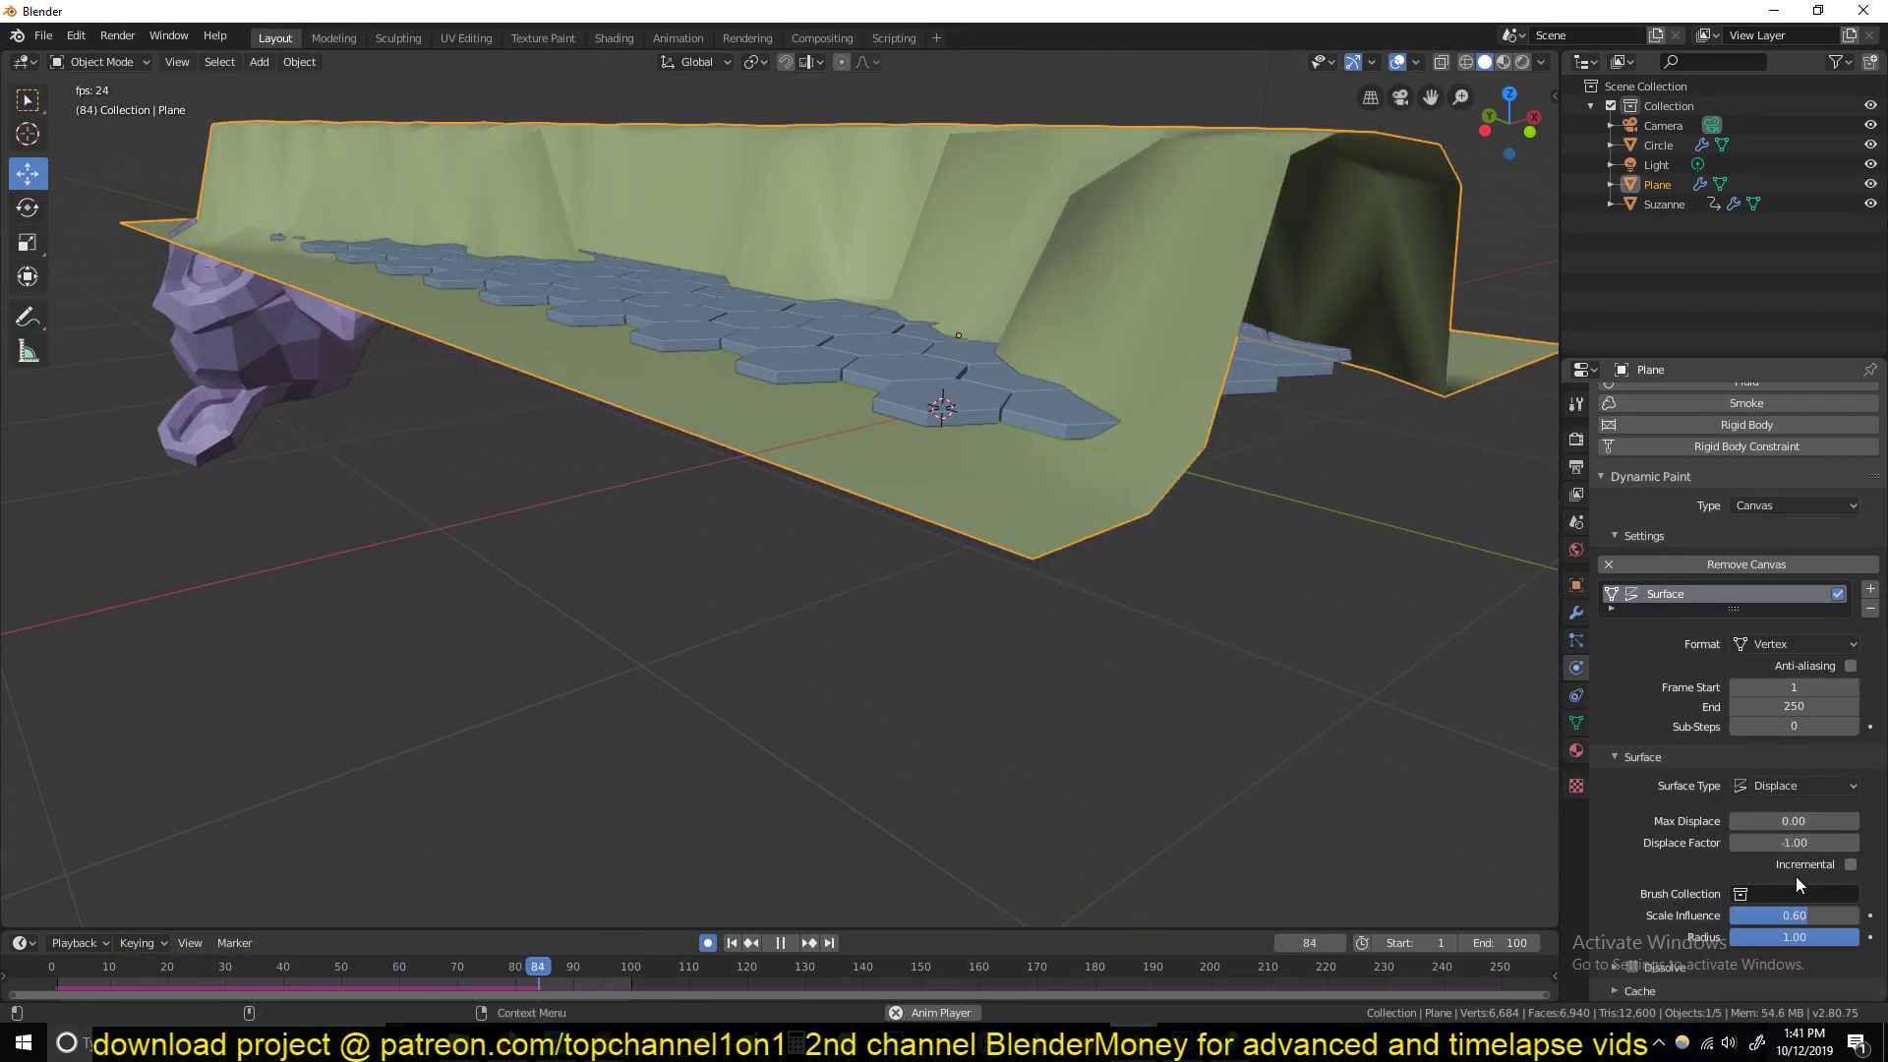
Step: Set the Displace Factor to -0.50 and enlarge the properties area
mouse_move(1061, 501)
middle_down()
mouse_move(1172, 558)
mouse_move(1079, 506)
middle_up()
scroll(1172, 558, down, 5)
scroll(1076, 498, up, 1)
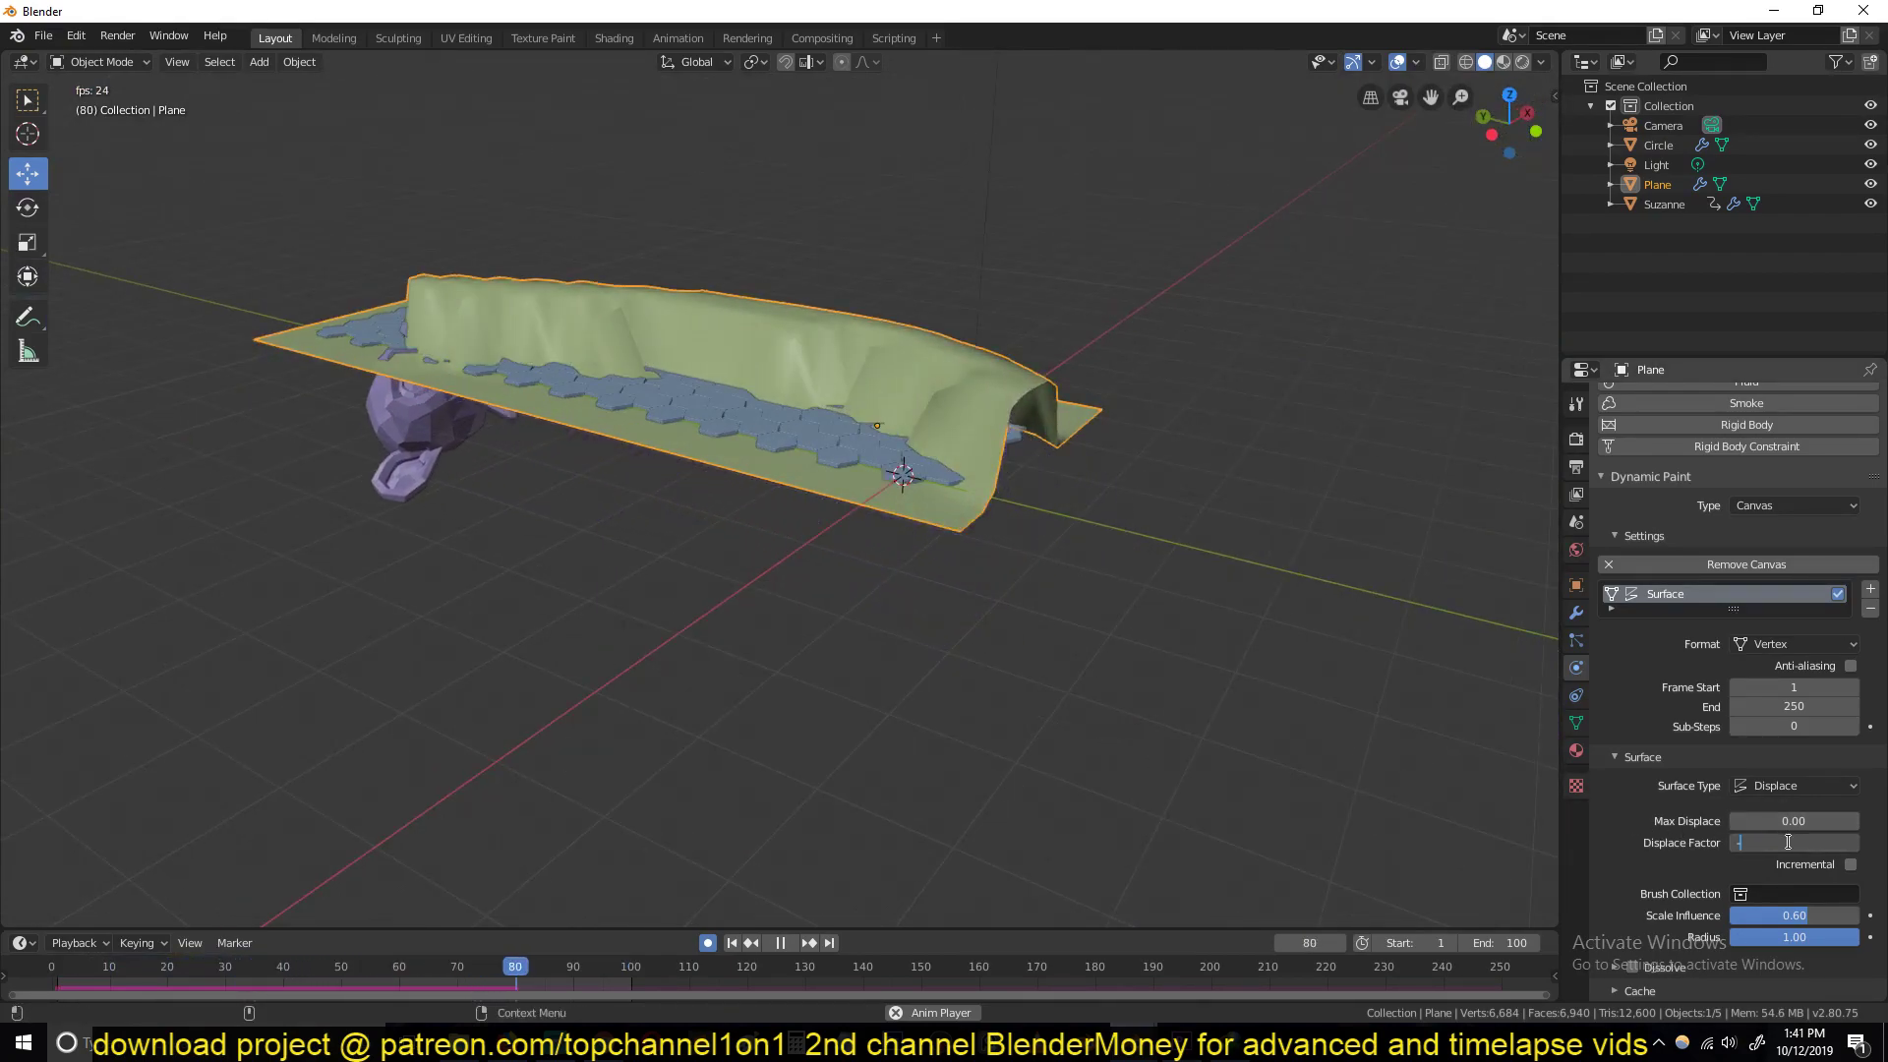
text(.5)
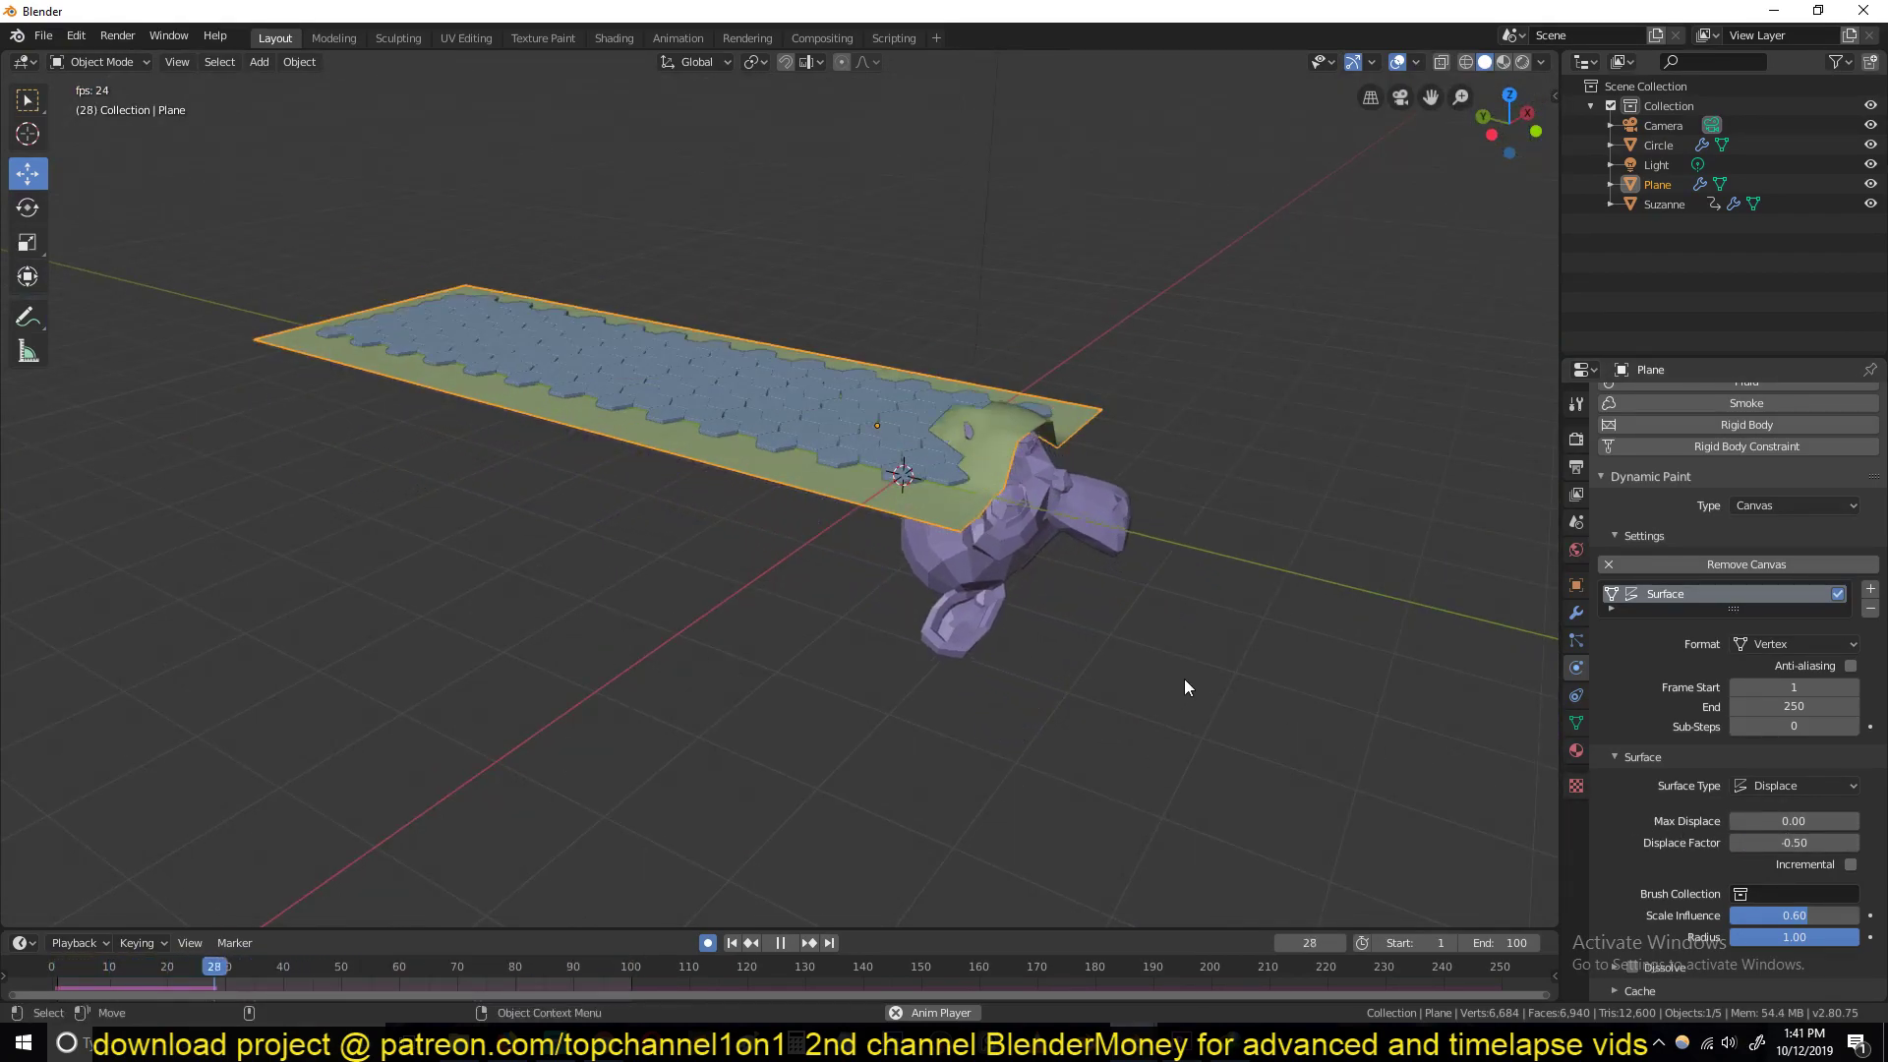
middle_drag(1184, 679, 1004, 602)
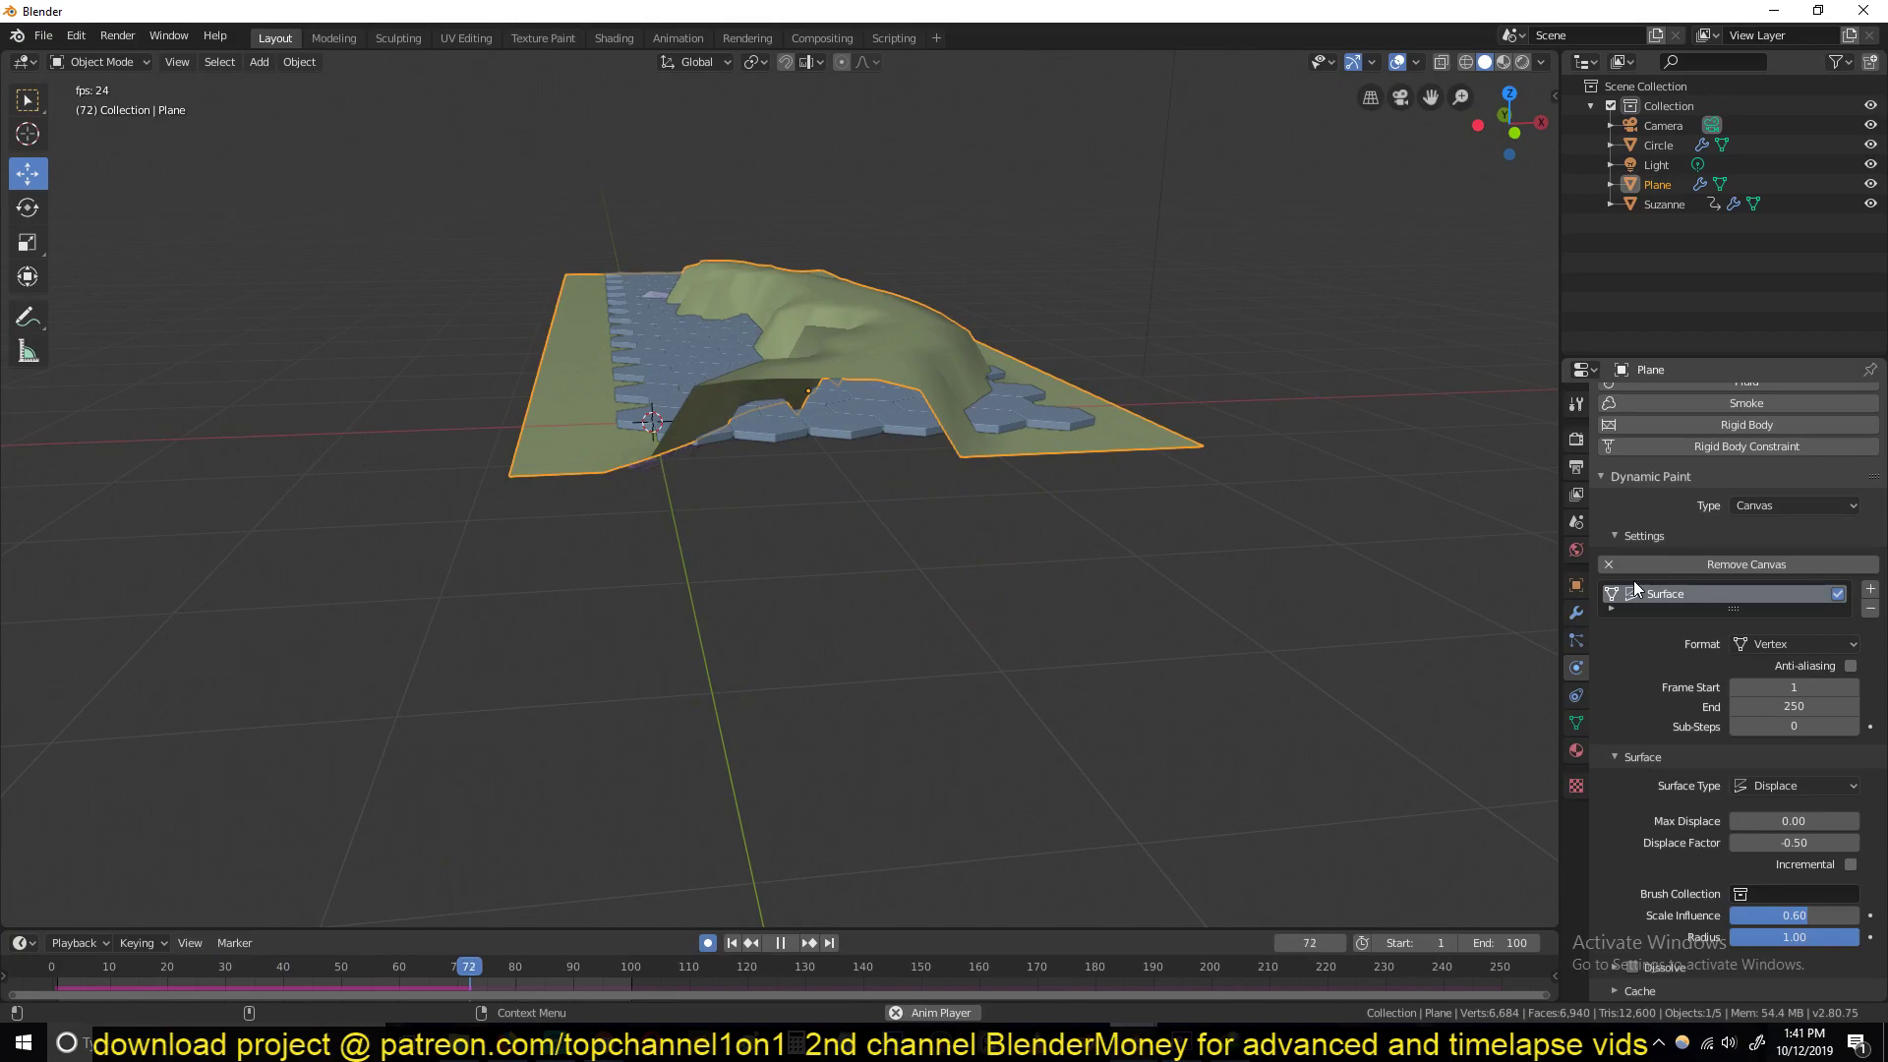
scroll(1635, 757, up, 4)
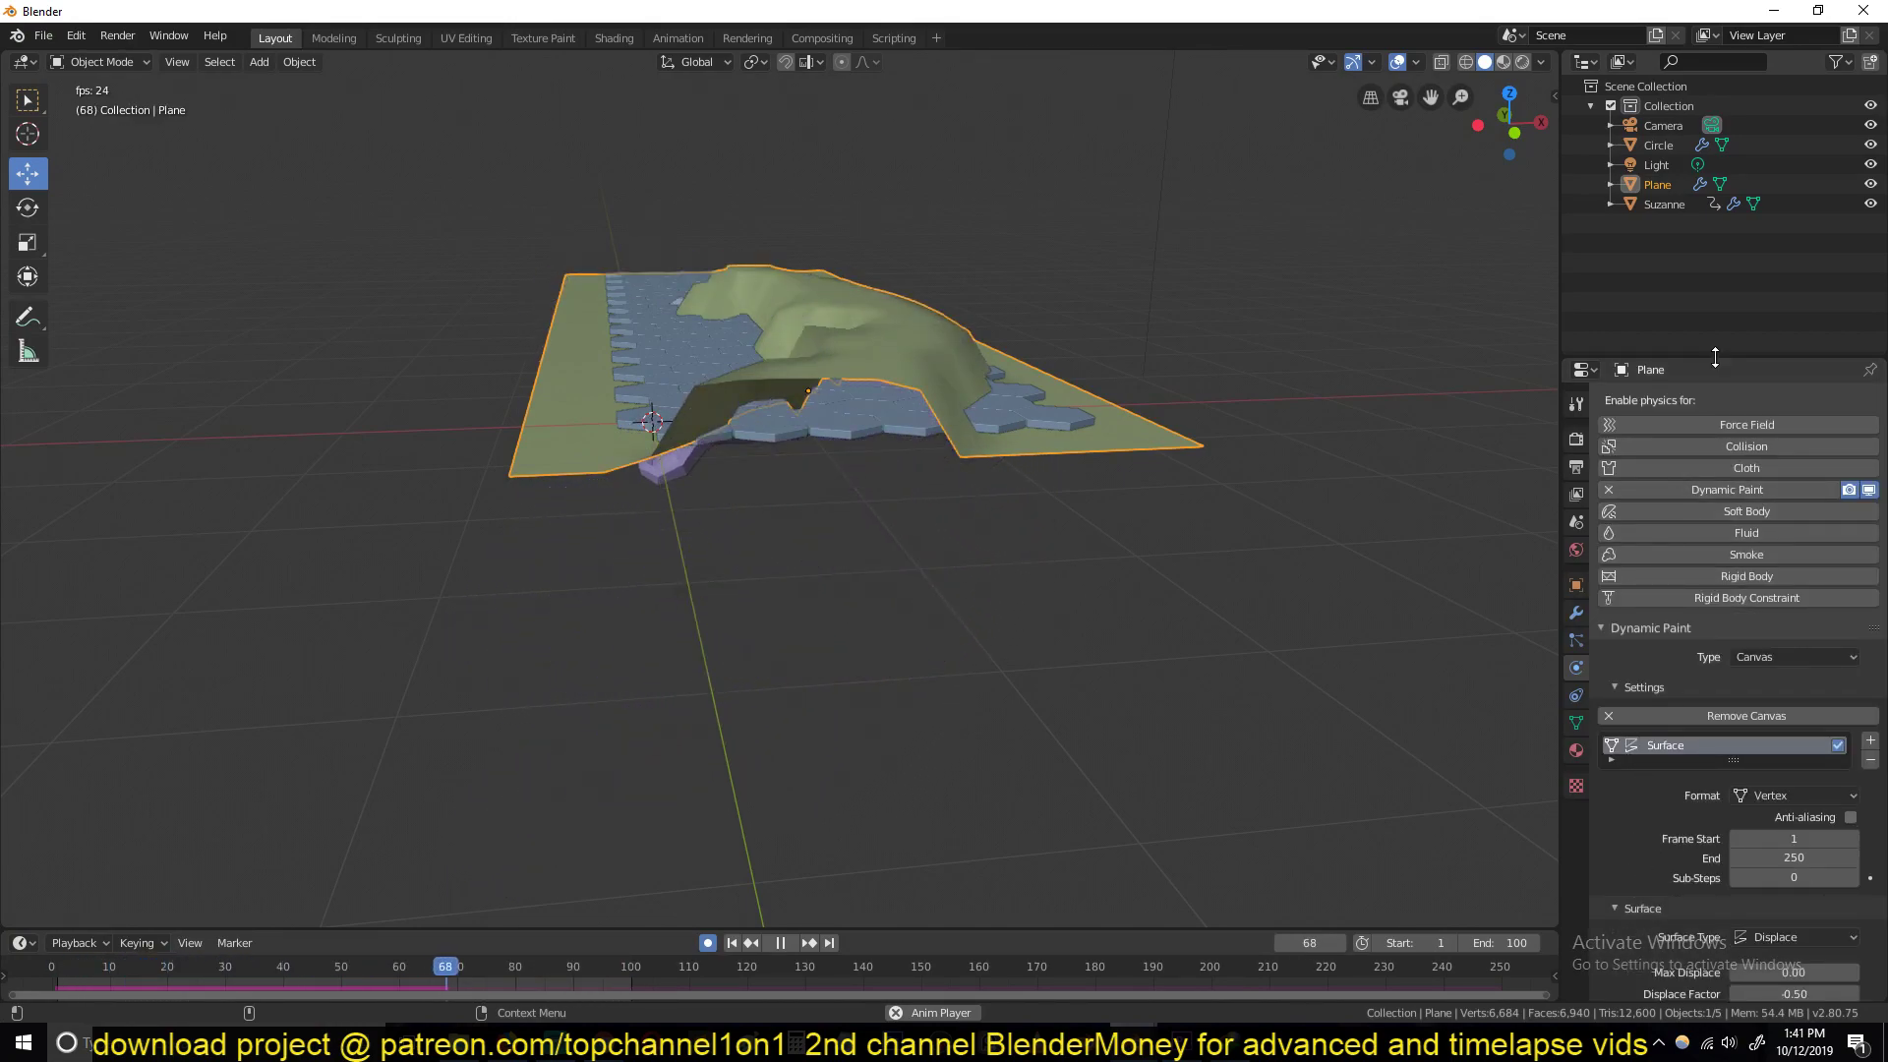
drag(1715, 357, 1714, 229)
scroll(1647, 759, down, 1)
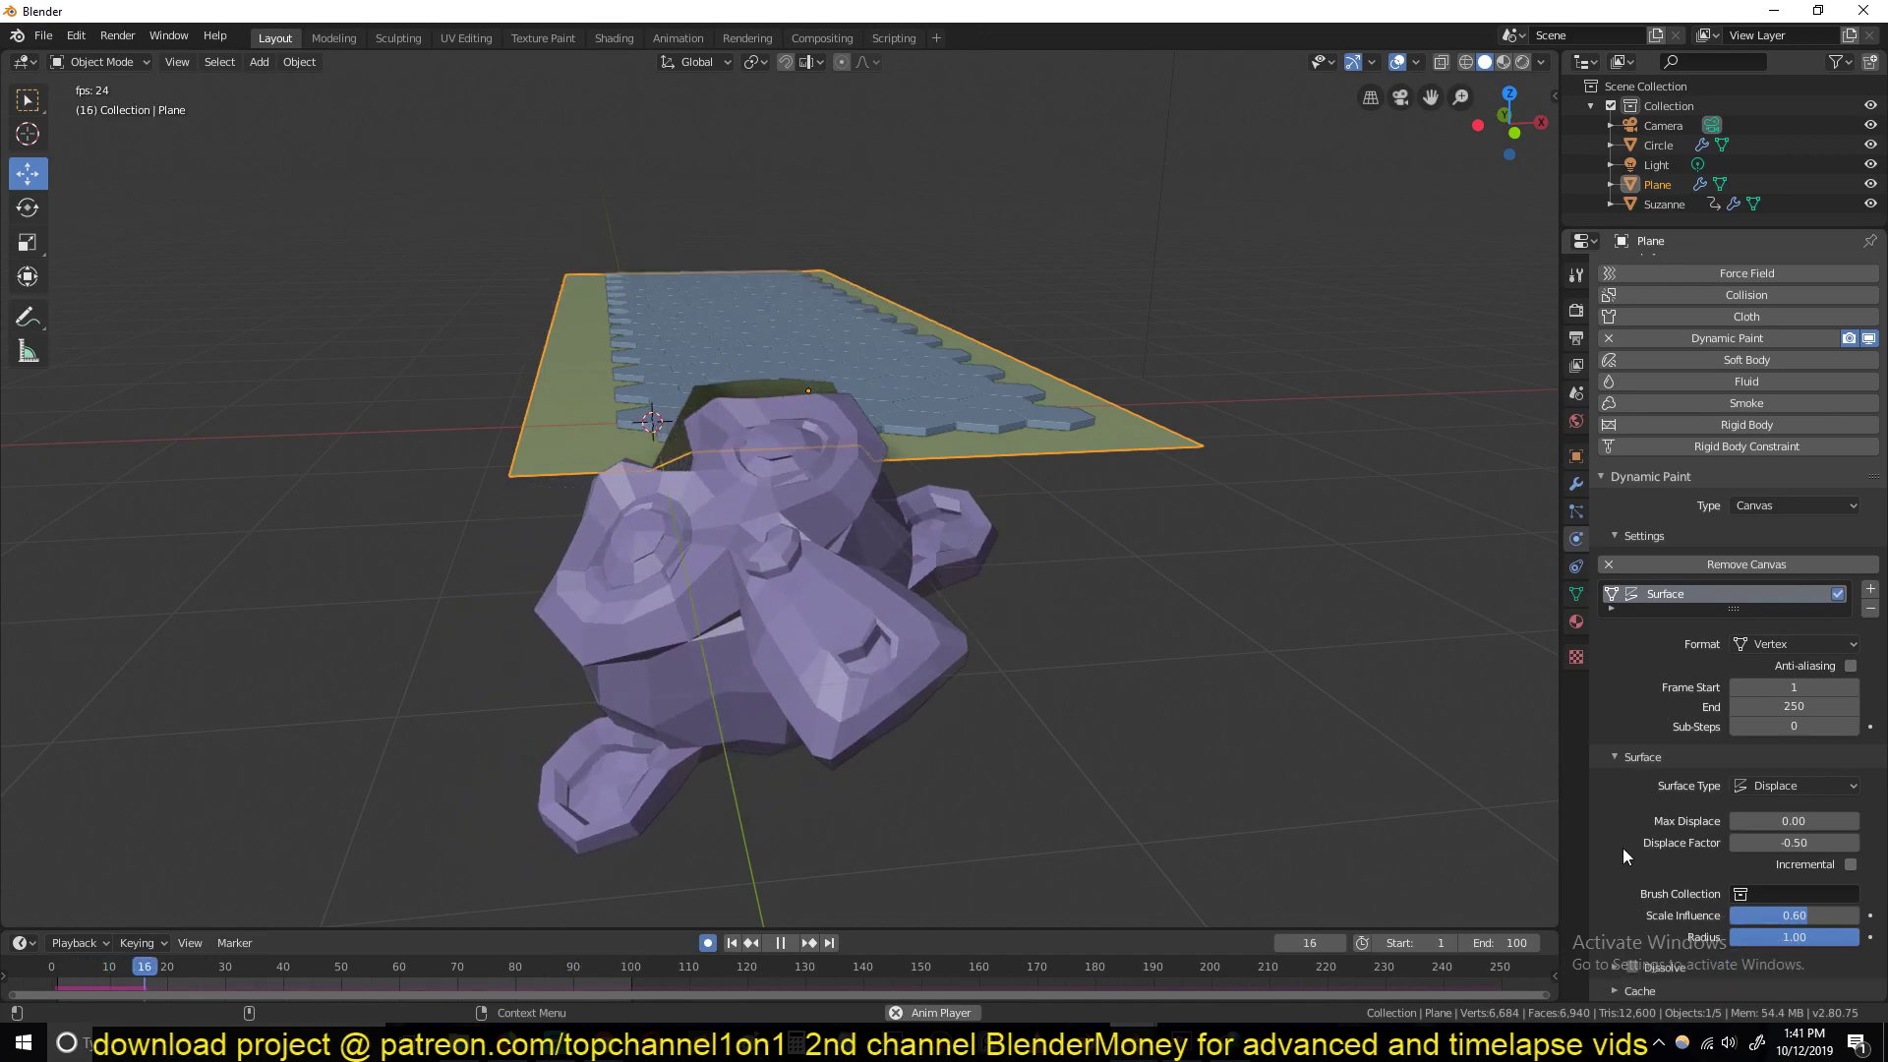
Step: Enable Dissolve on the Displace canvas surface
scroll(1615, 771, up, 1)
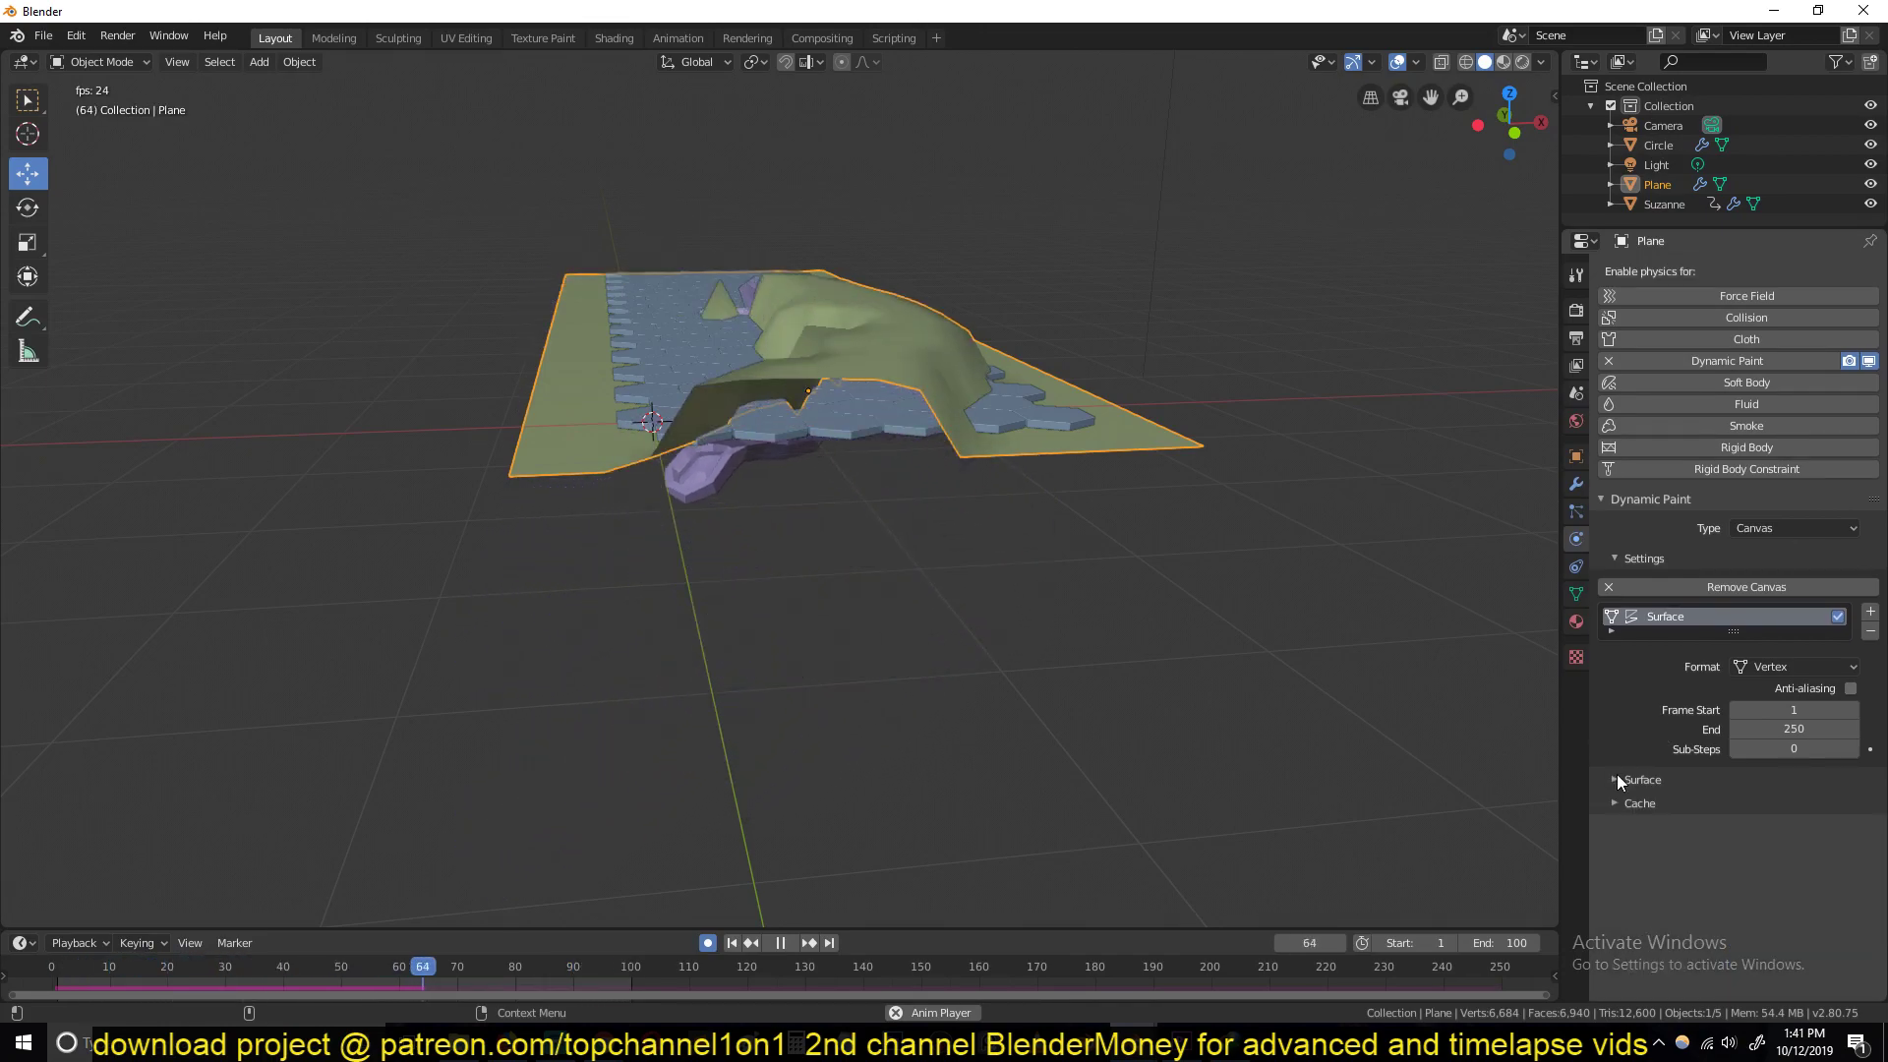
click(1632, 989)
middle_drag(1229, 639, 1242, 502)
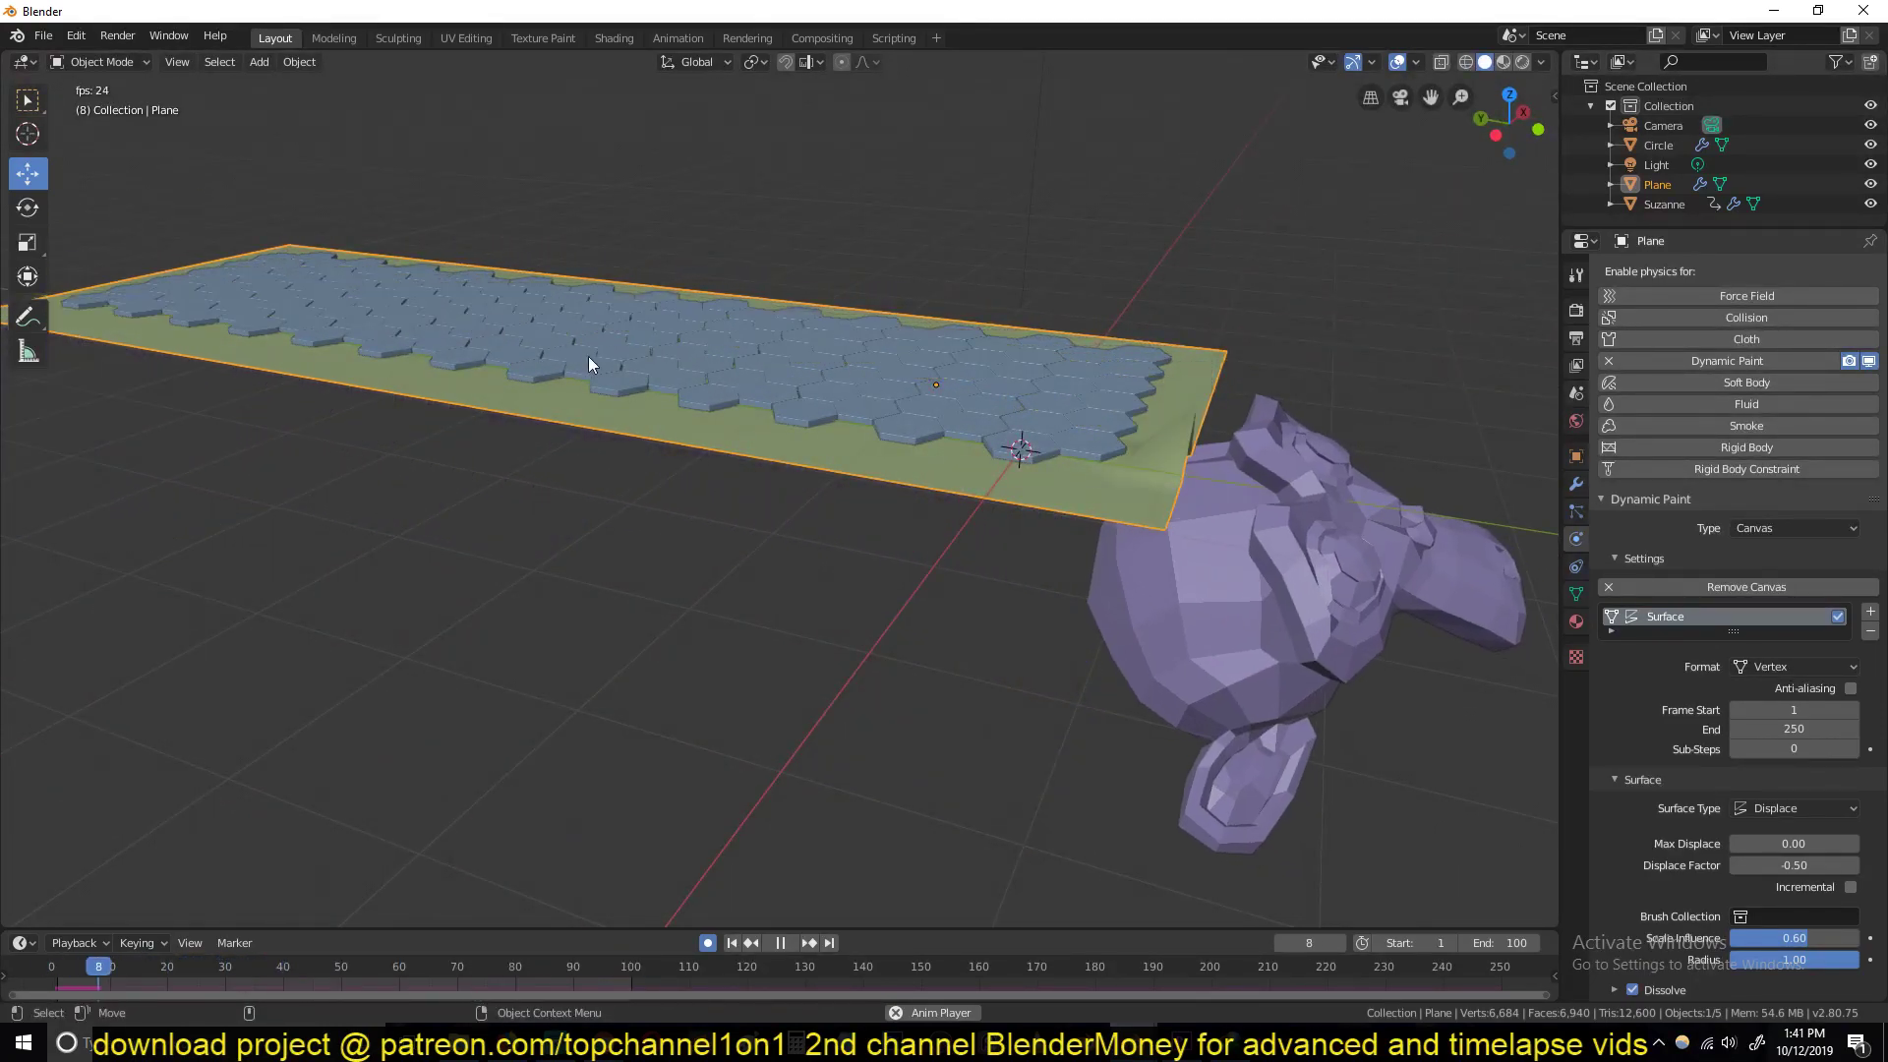
middle_drag(1039, 440, 1272, 442)
scroll(1180, 413, up, 1)
middle_drag(1025, 369, 686, 363)
scroll(686, 364, down, 1)
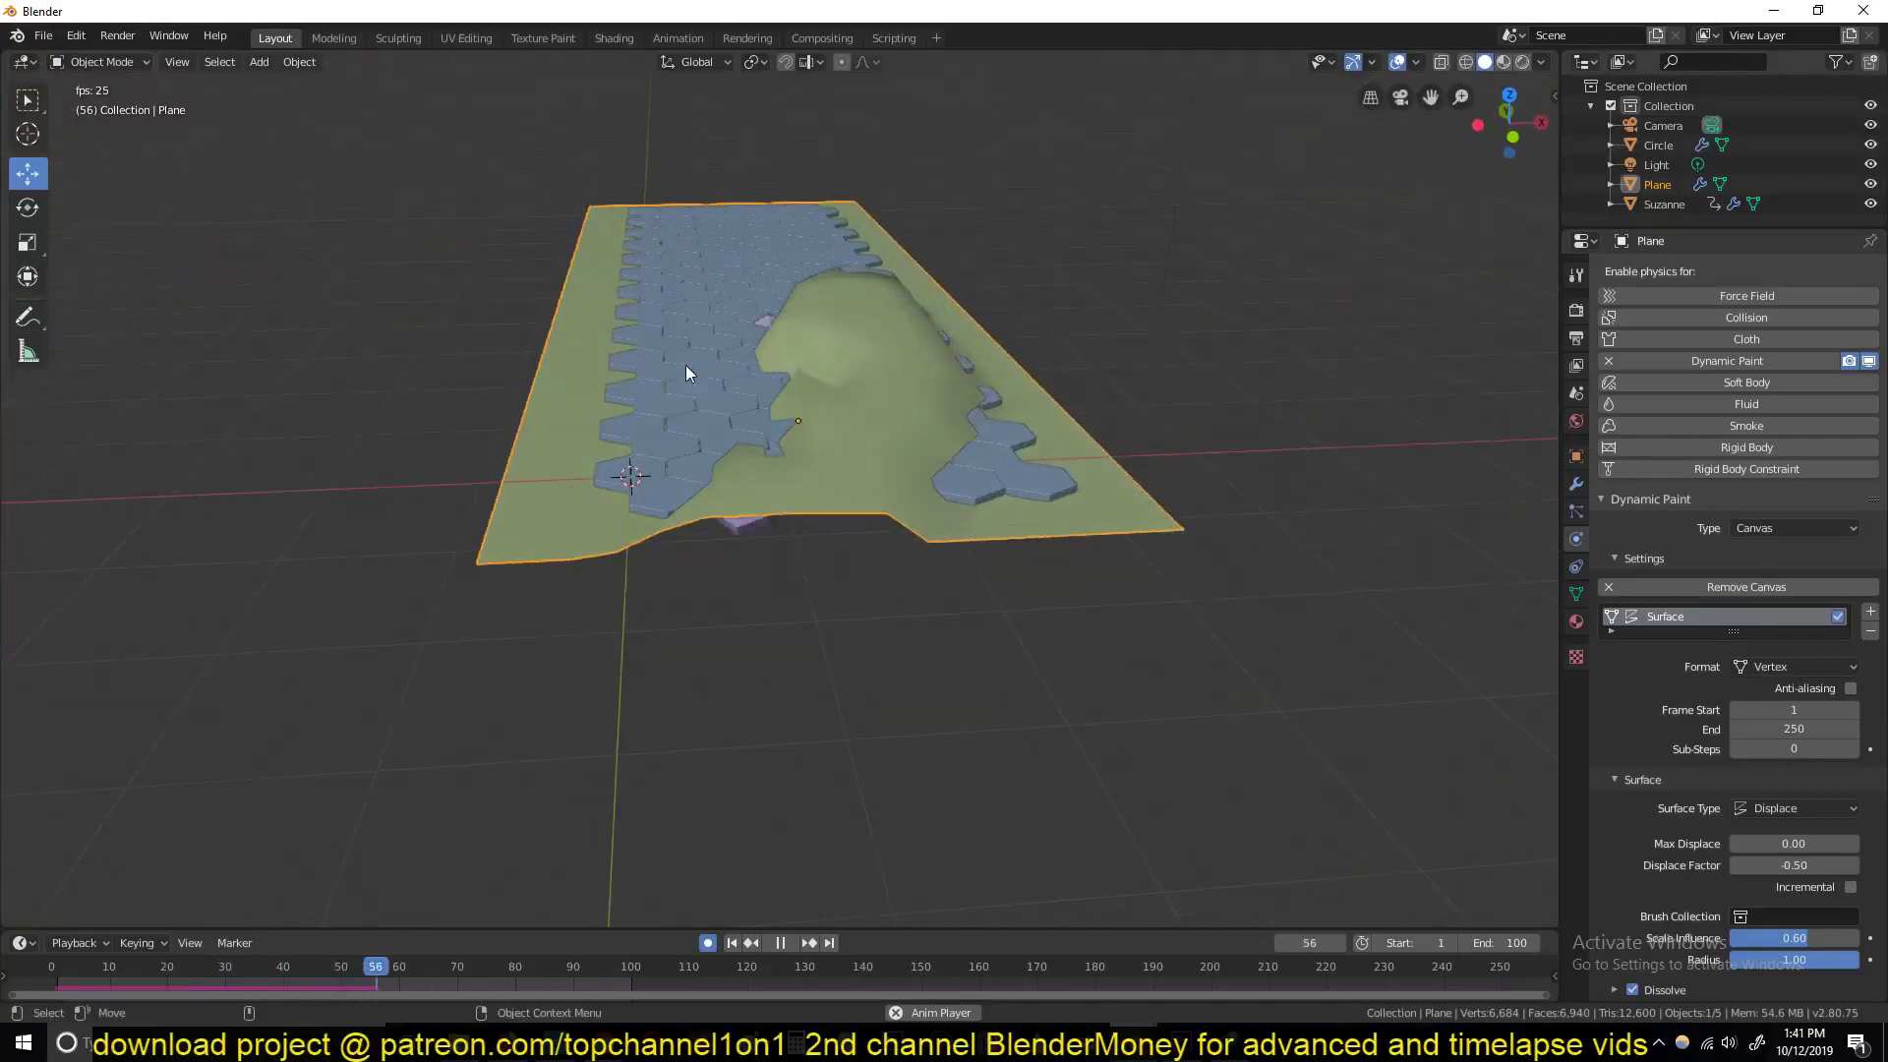
scroll(882, 410, up, 3)
middle_drag(647, 258, 864, 363)
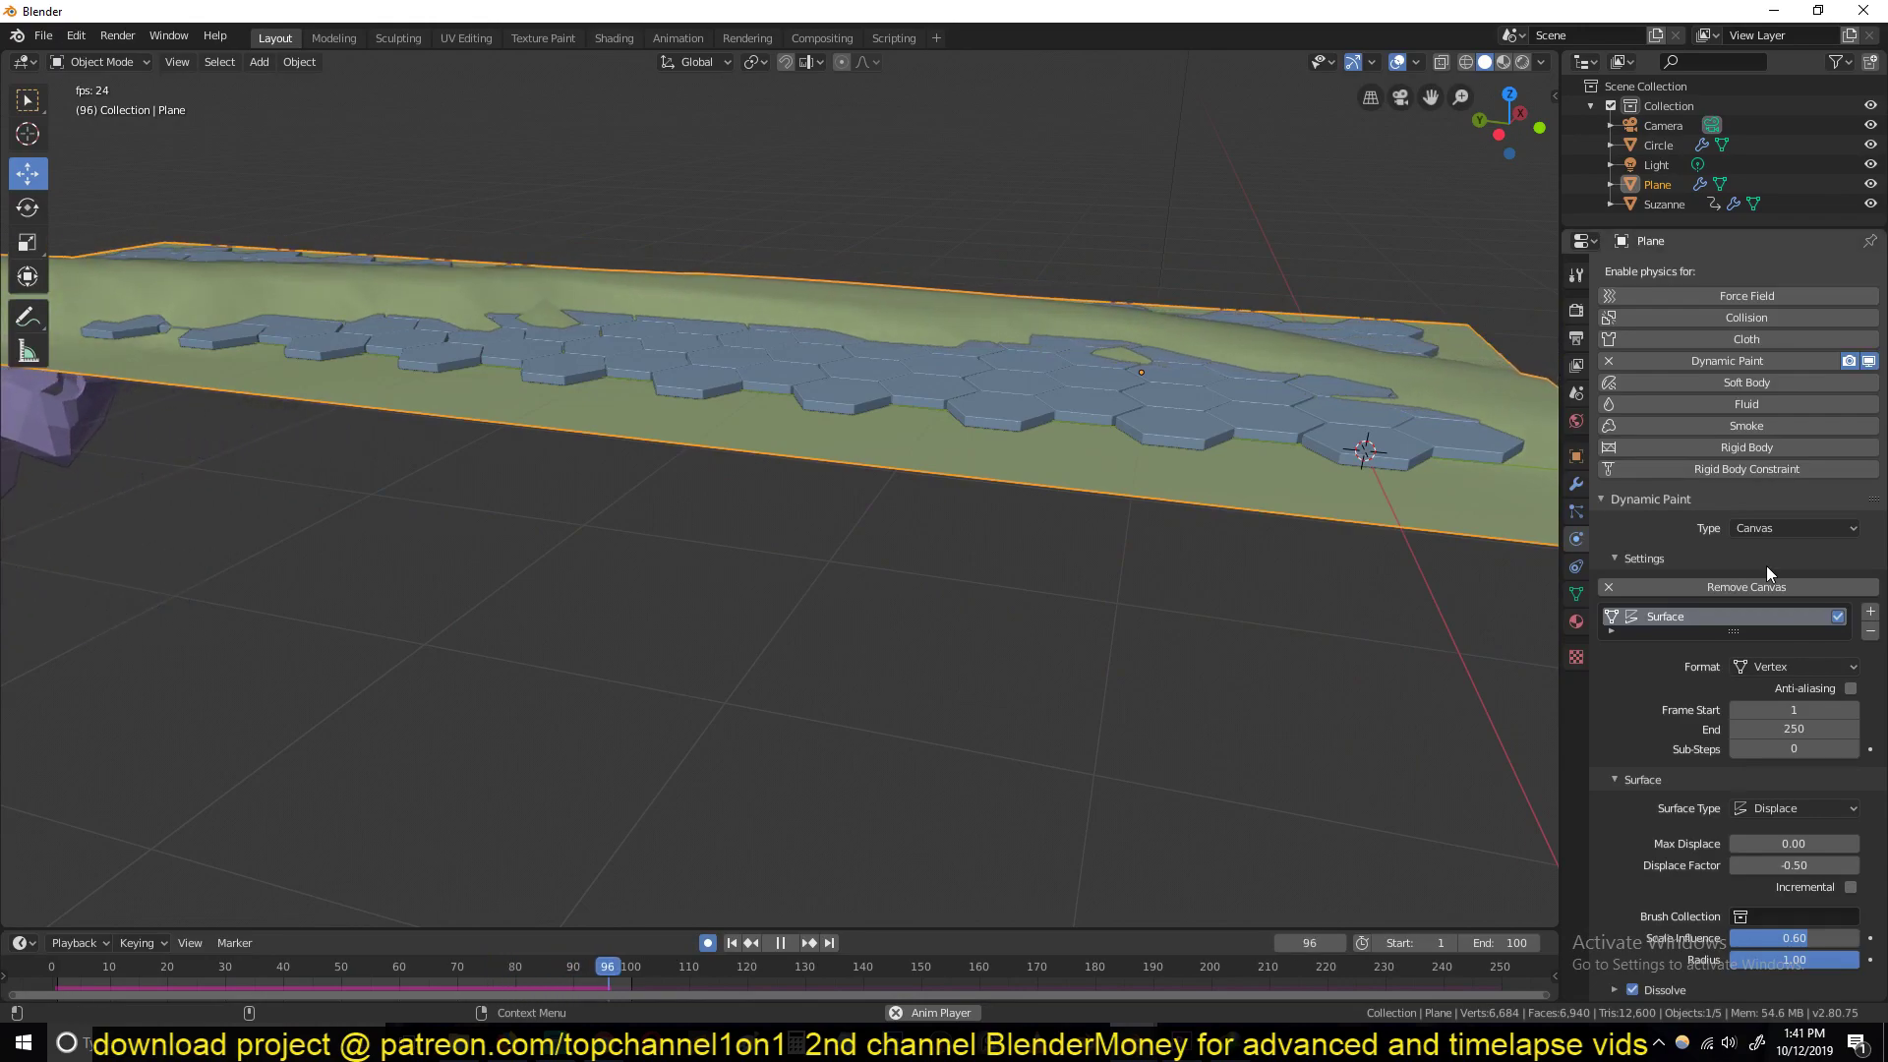
scroll(1666, 323, down, 1)
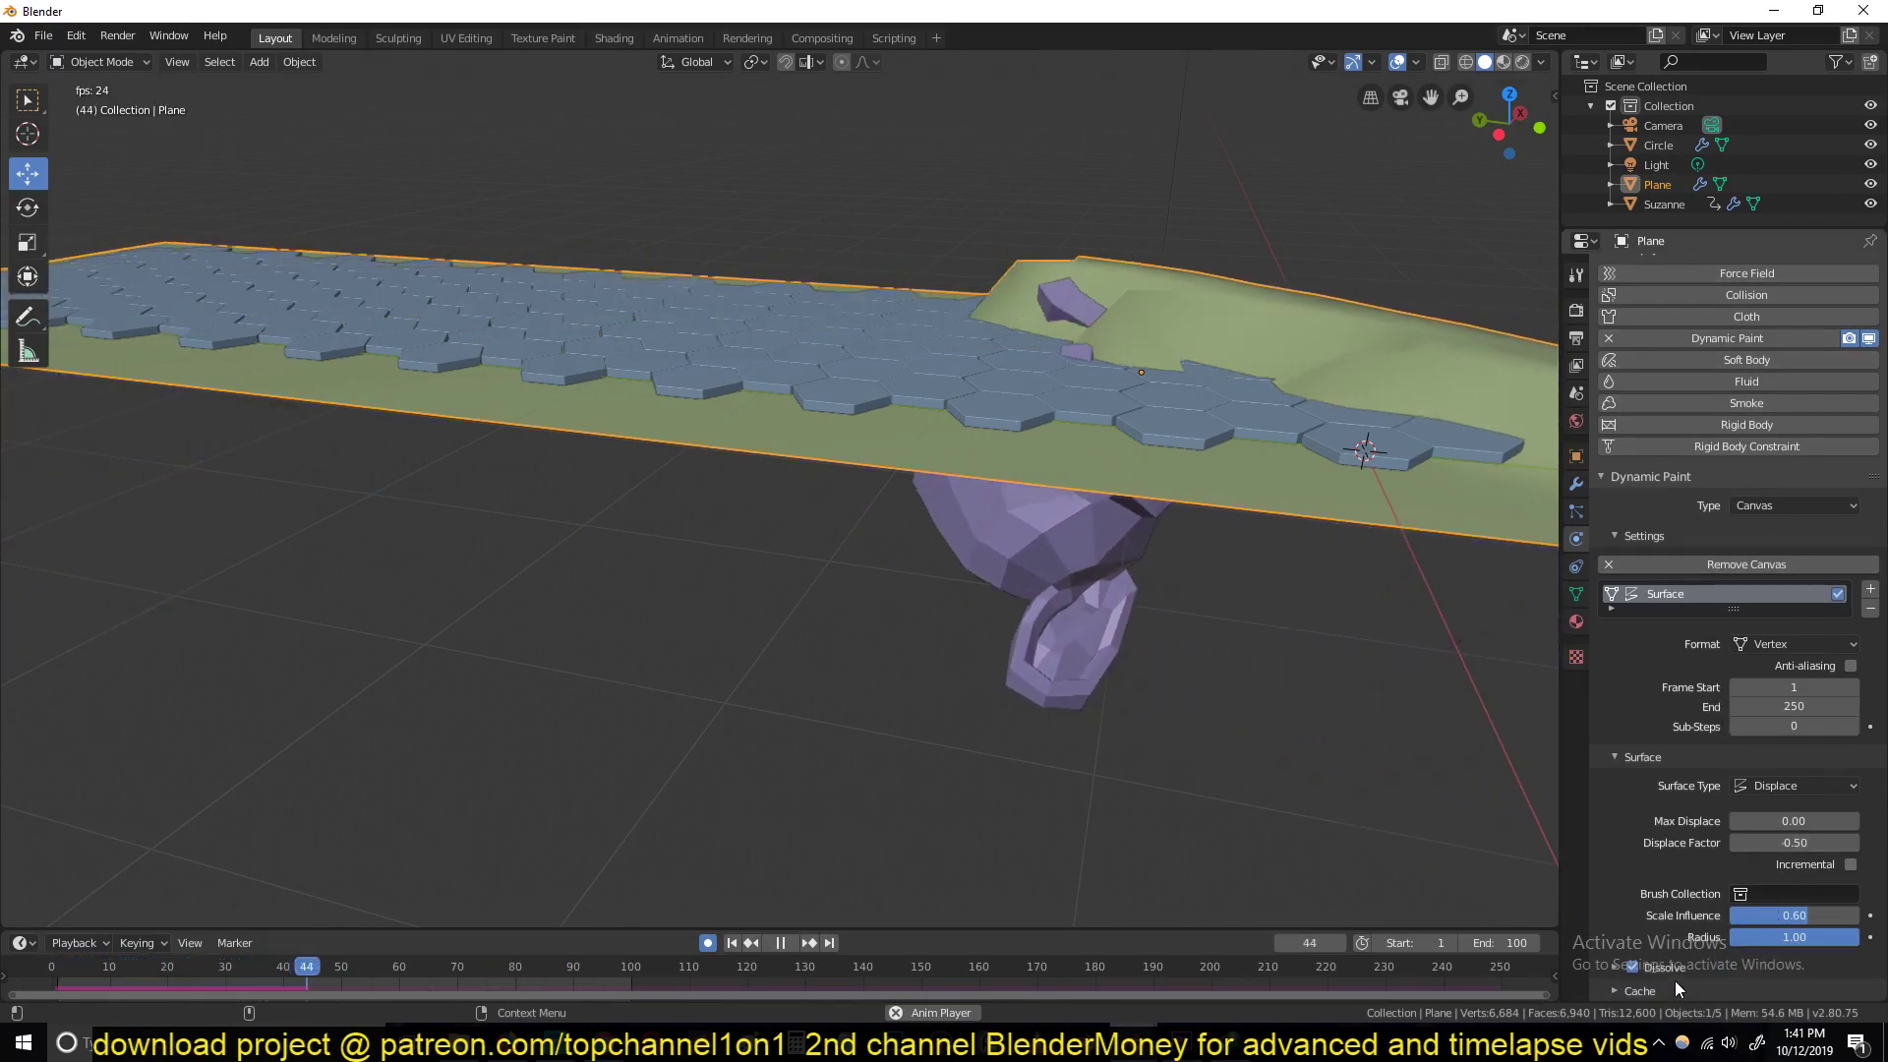
scroll(1685, 798, down, 6)
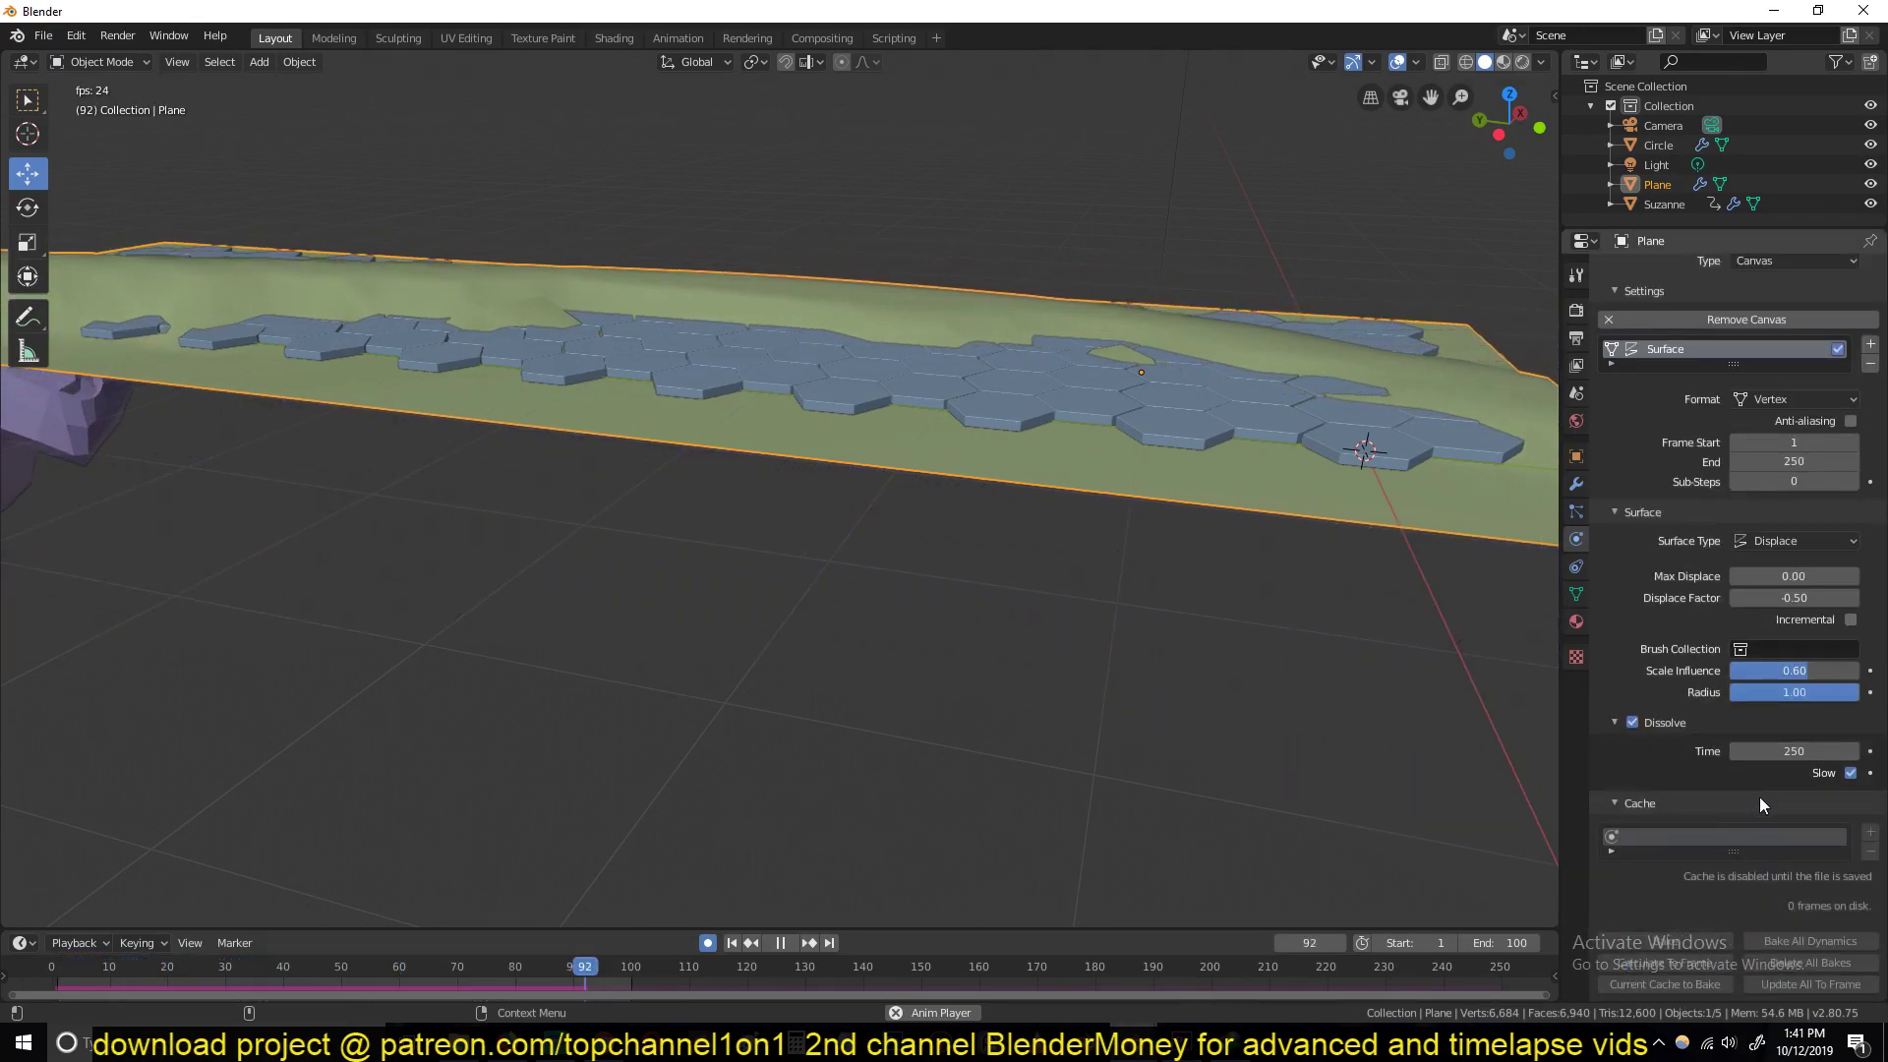
Step: Change the Dissolve Time from 250 to 100 frames
click(1759, 751)
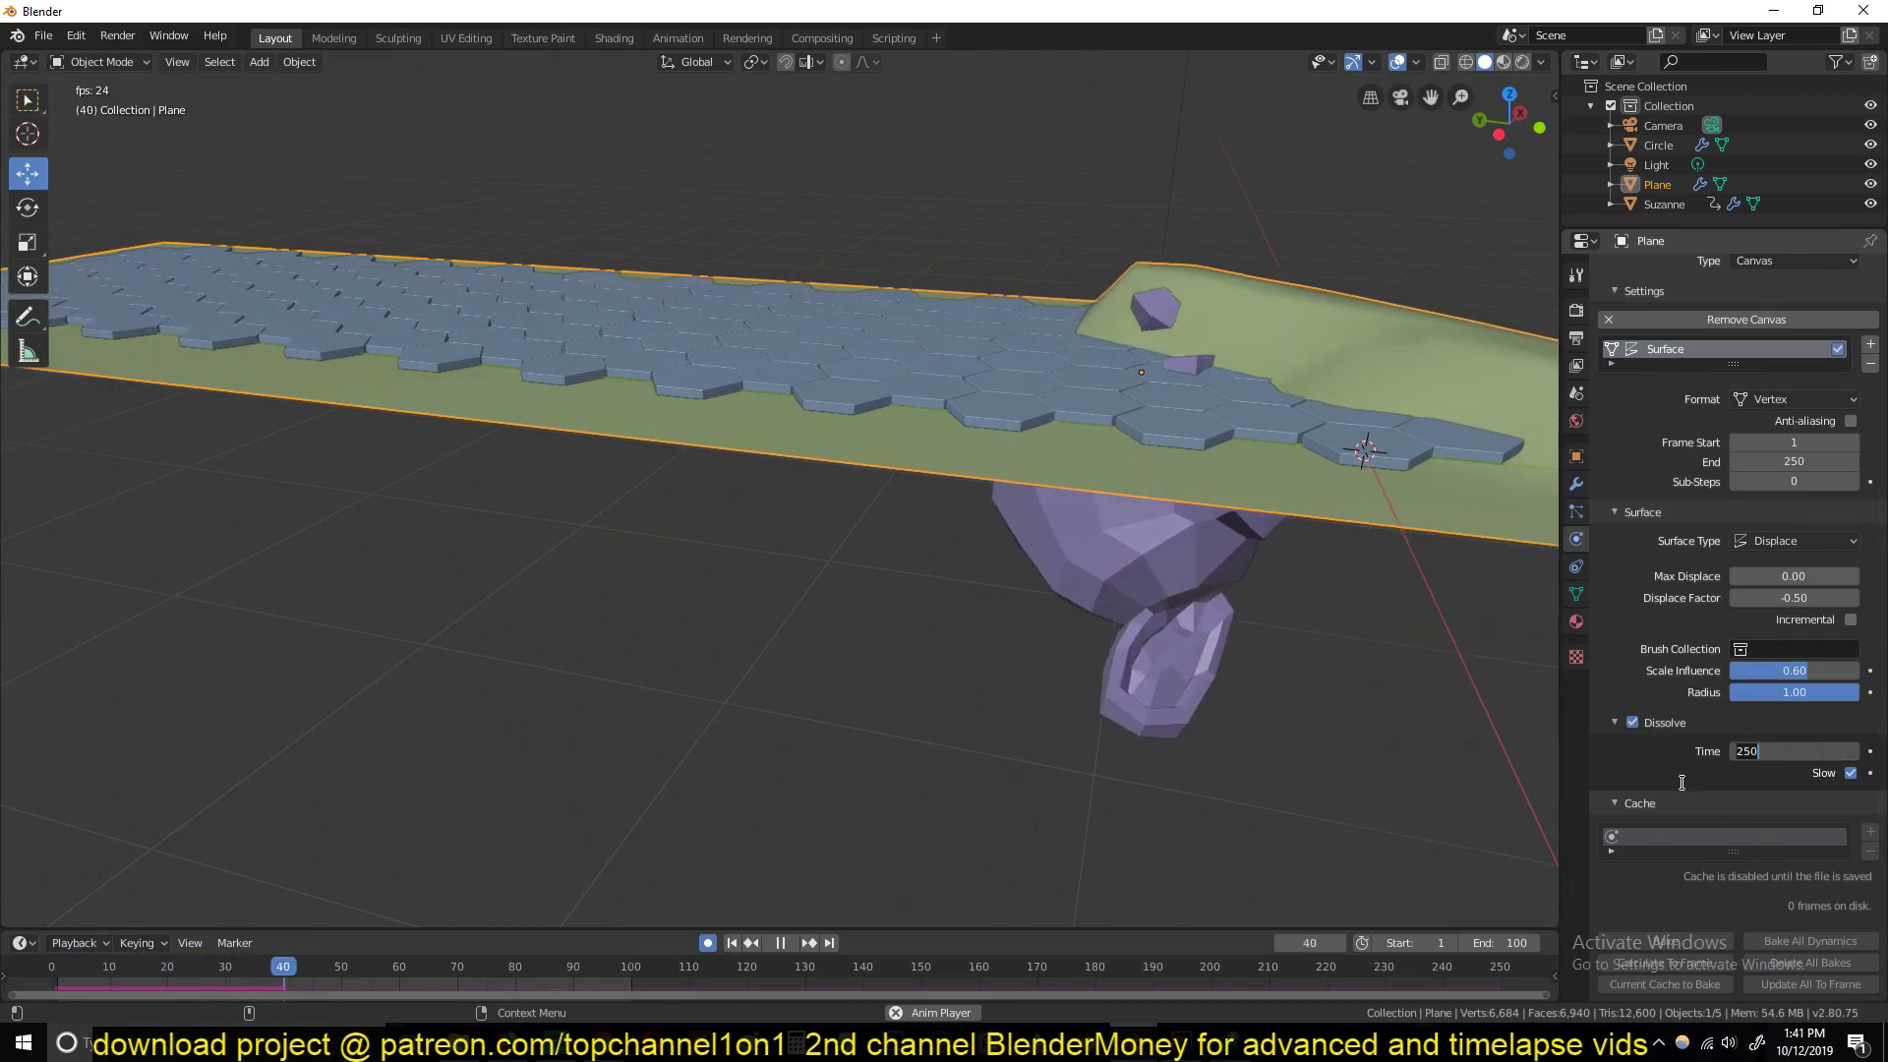
text(100)
key(Return)
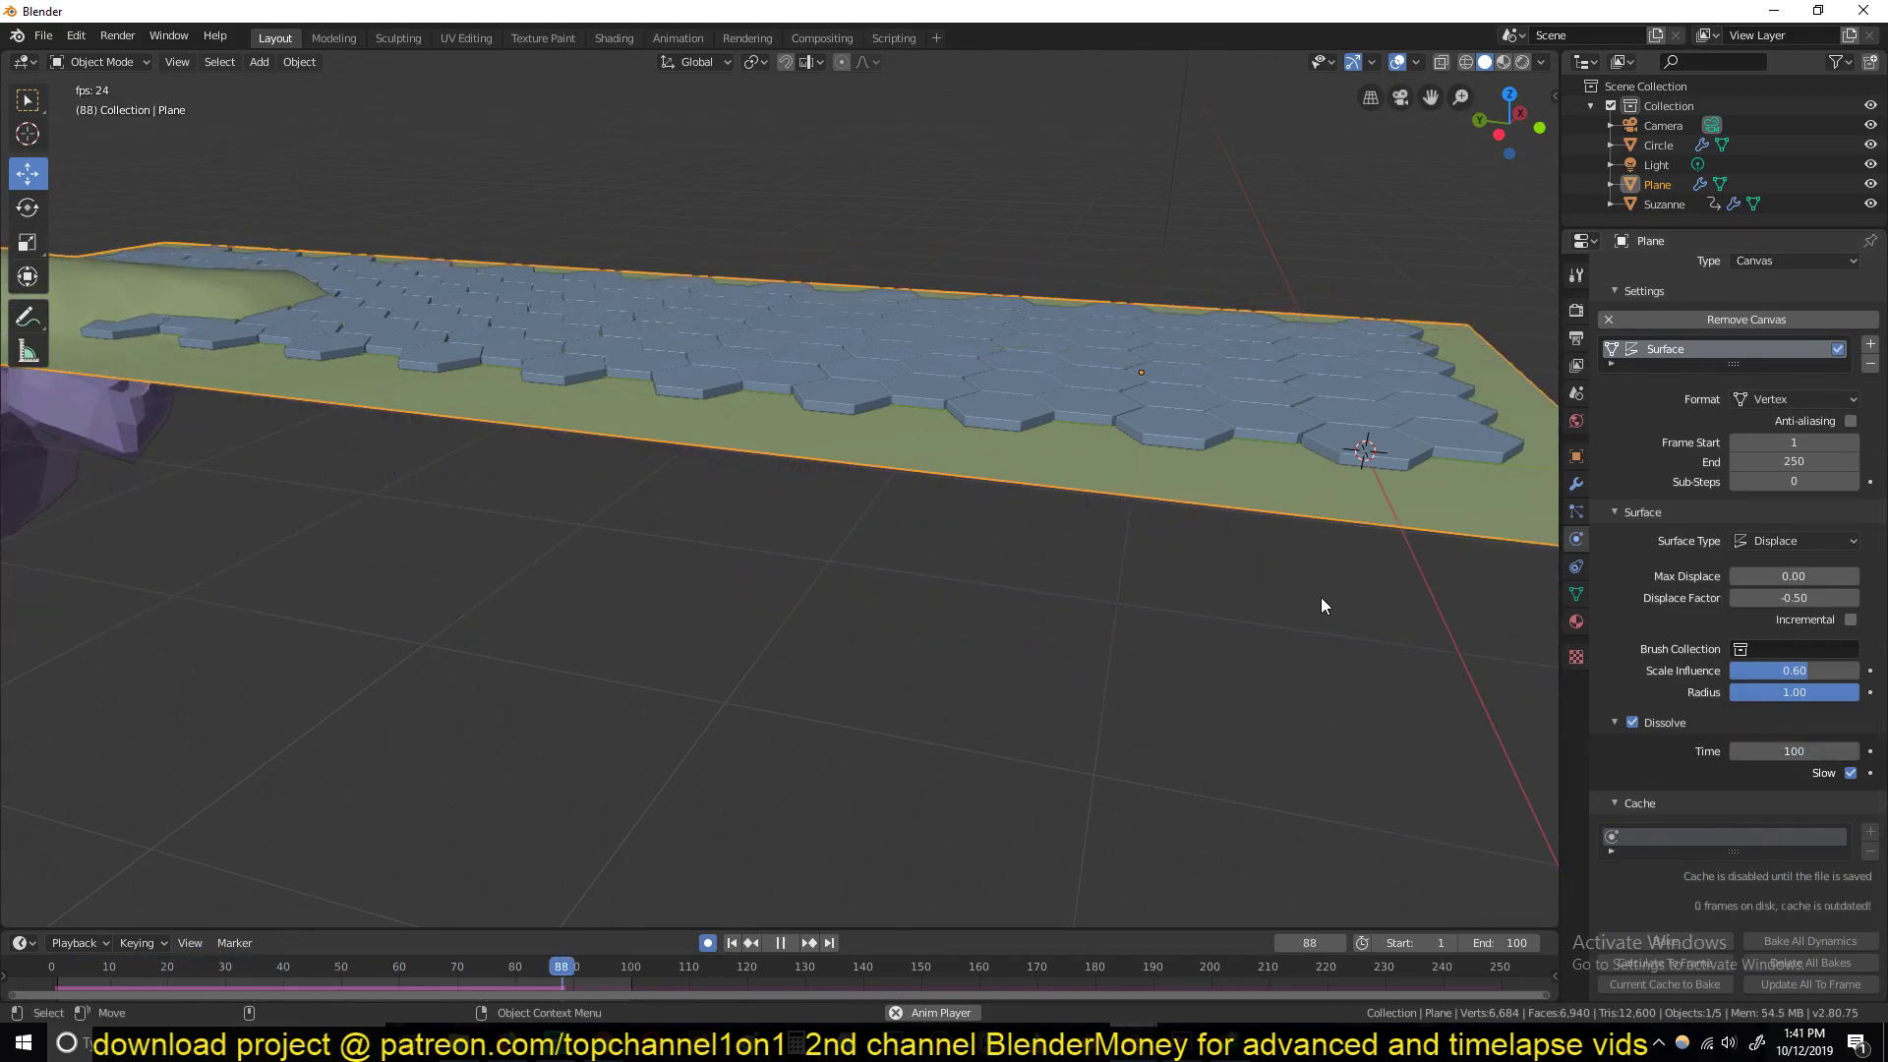
scroll(1321, 598, down, 3)
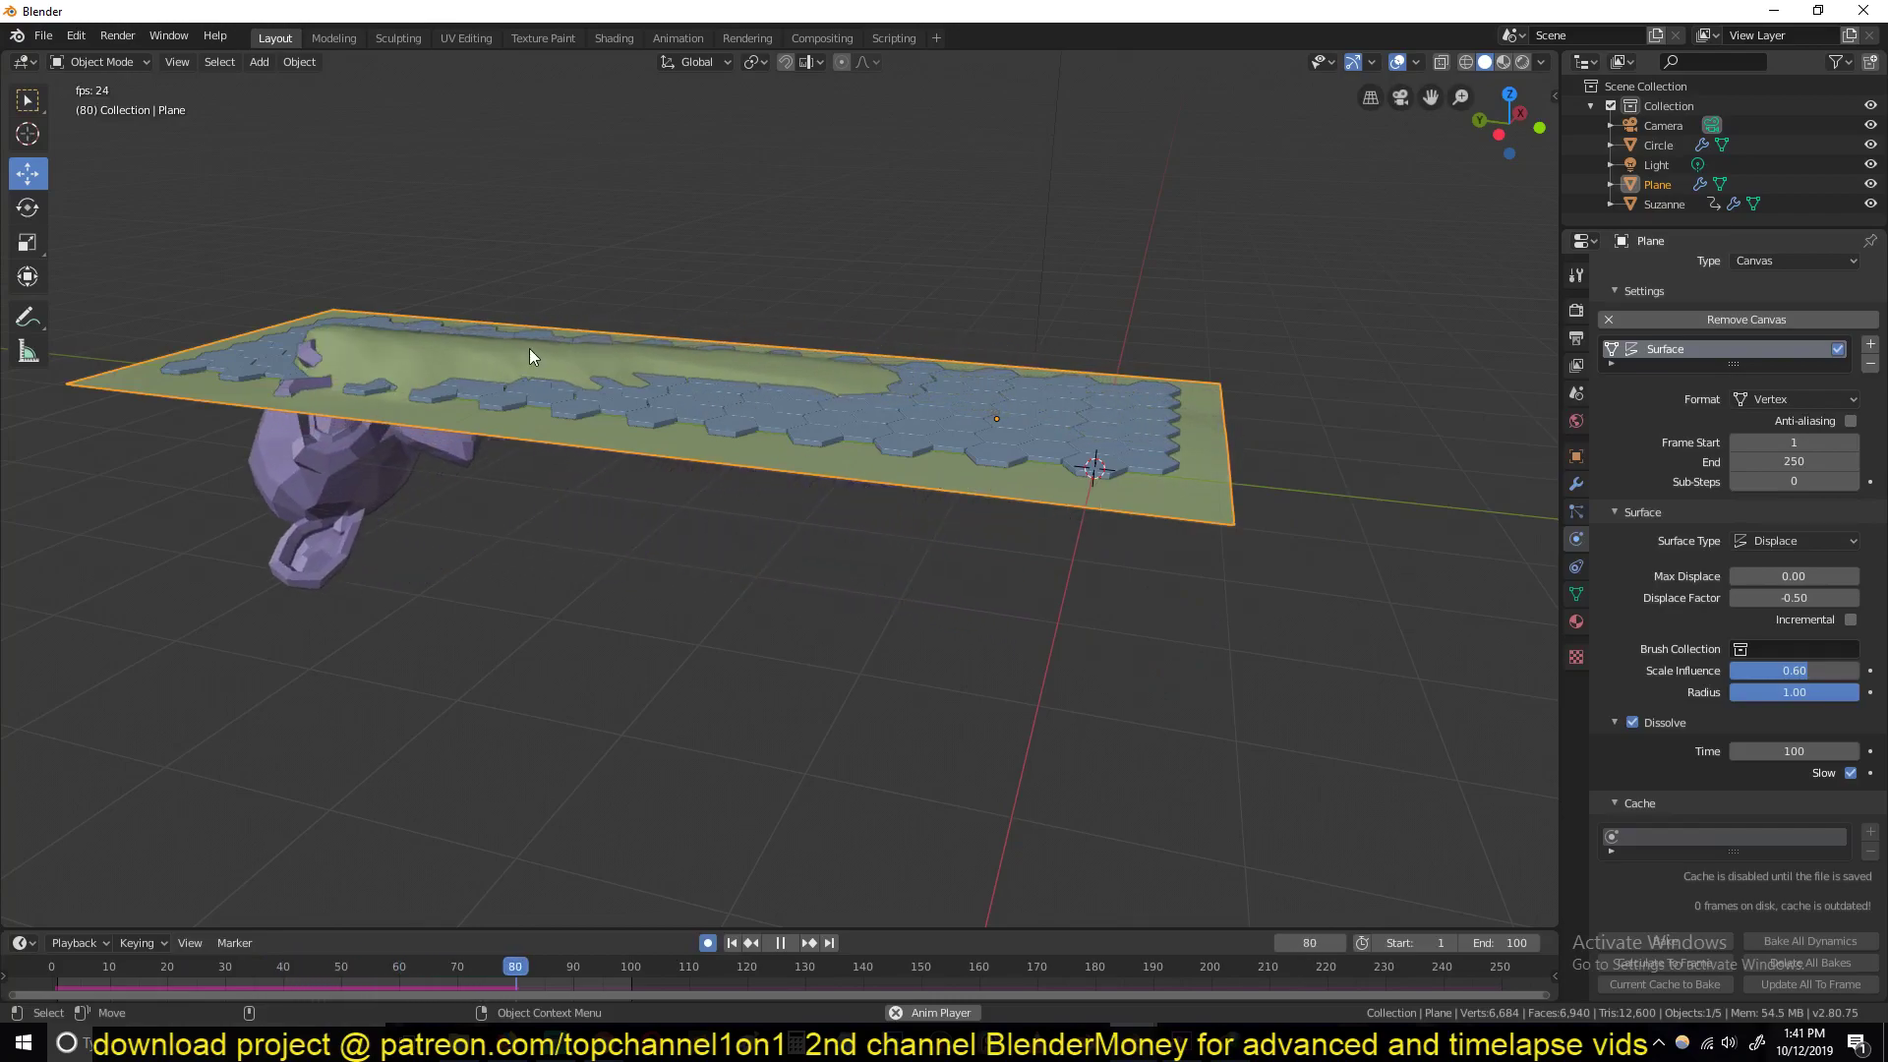
middle_drag(505, 362, 868, 428)
Step: Select Circle and apply its Solidify and both Array modifiers, keeping only Bevel
click(668, 419)
middle_drag(669, 418, 694, 466)
scroll(911, 482, up, 3)
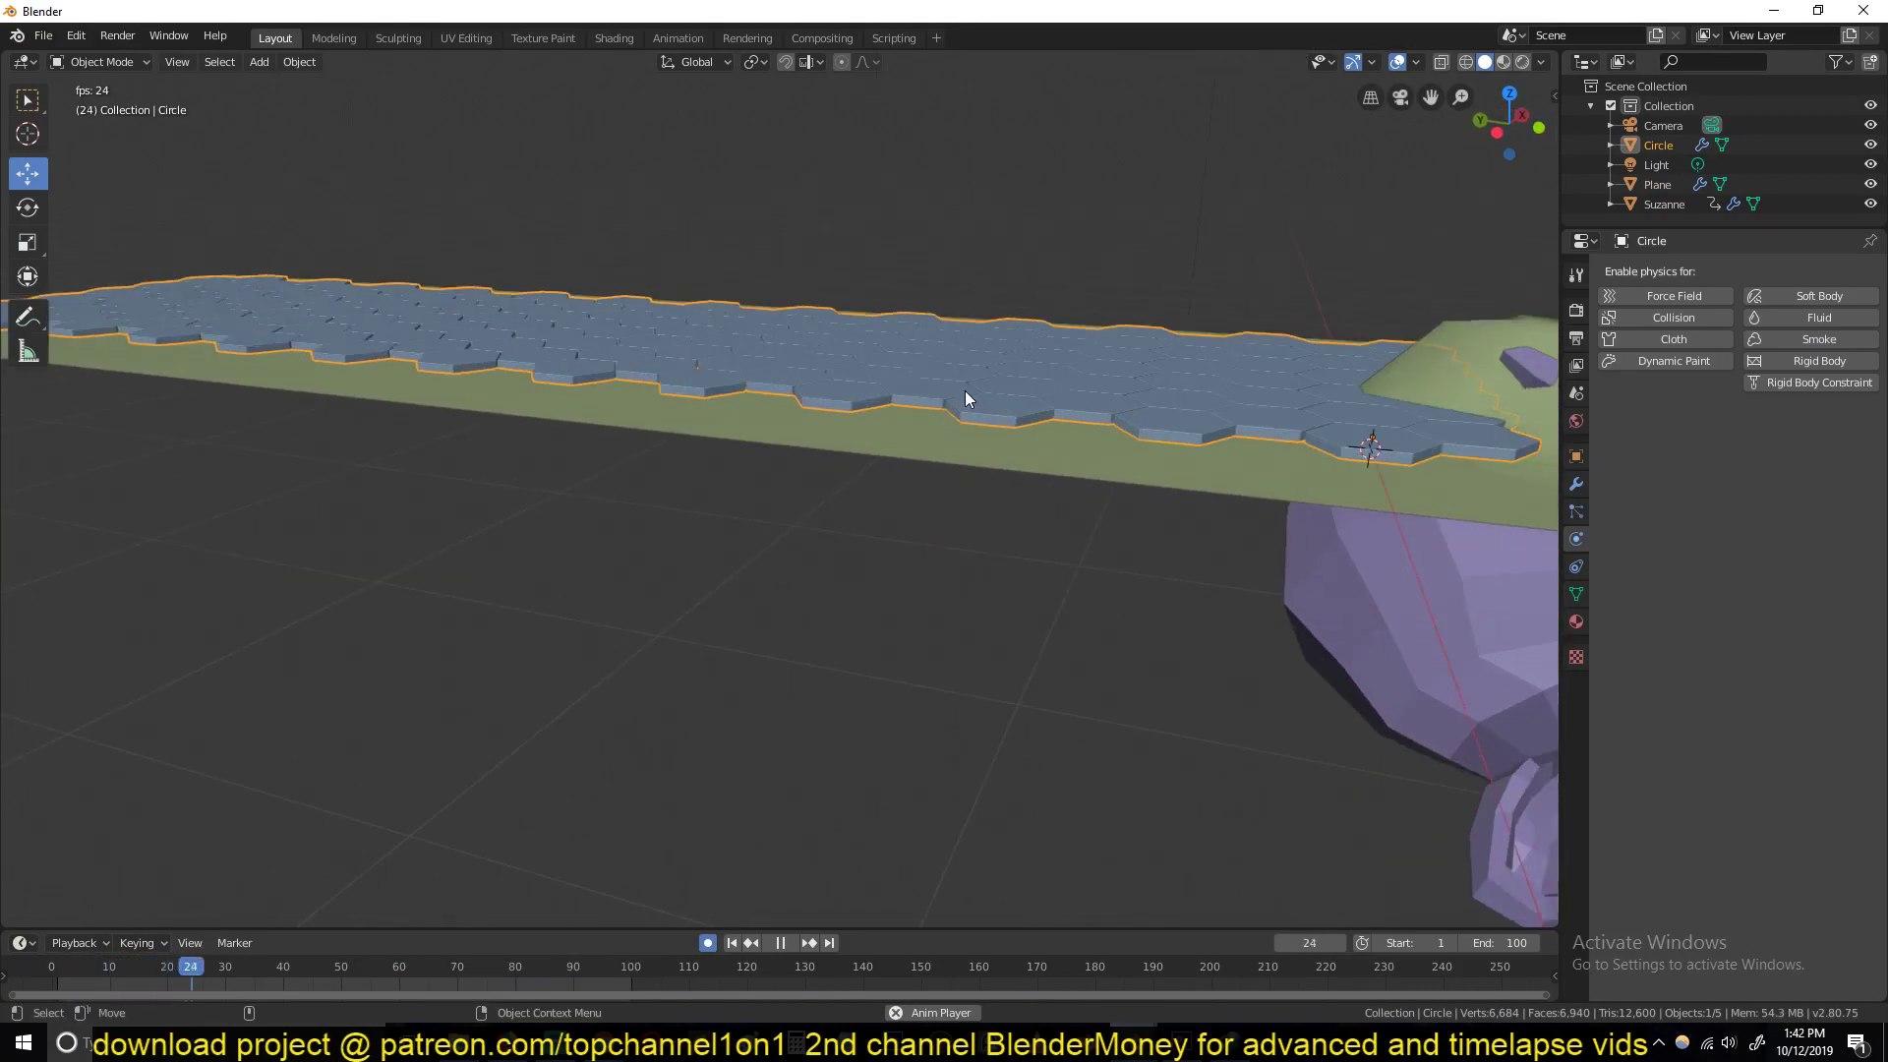
middle_drag(965, 393, 917, 474)
click(1576, 484)
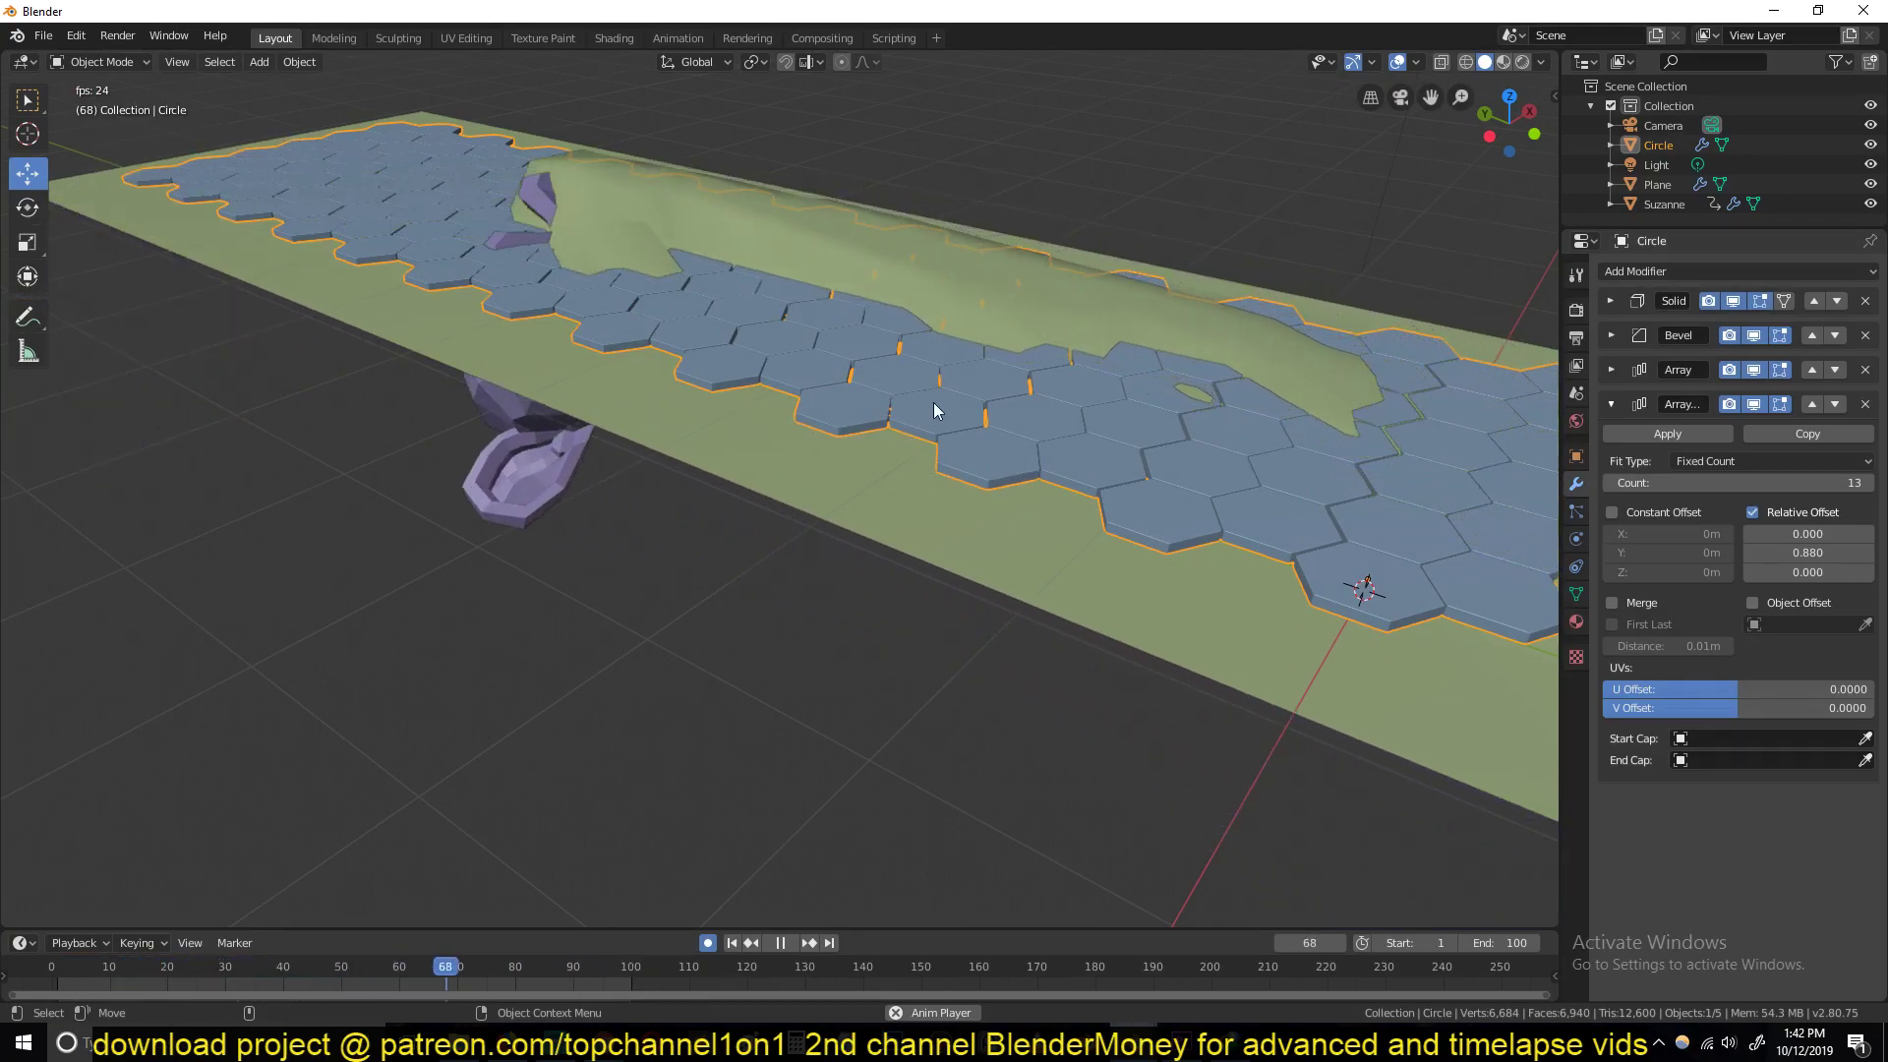
click(1611, 300)
click(1629, 336)
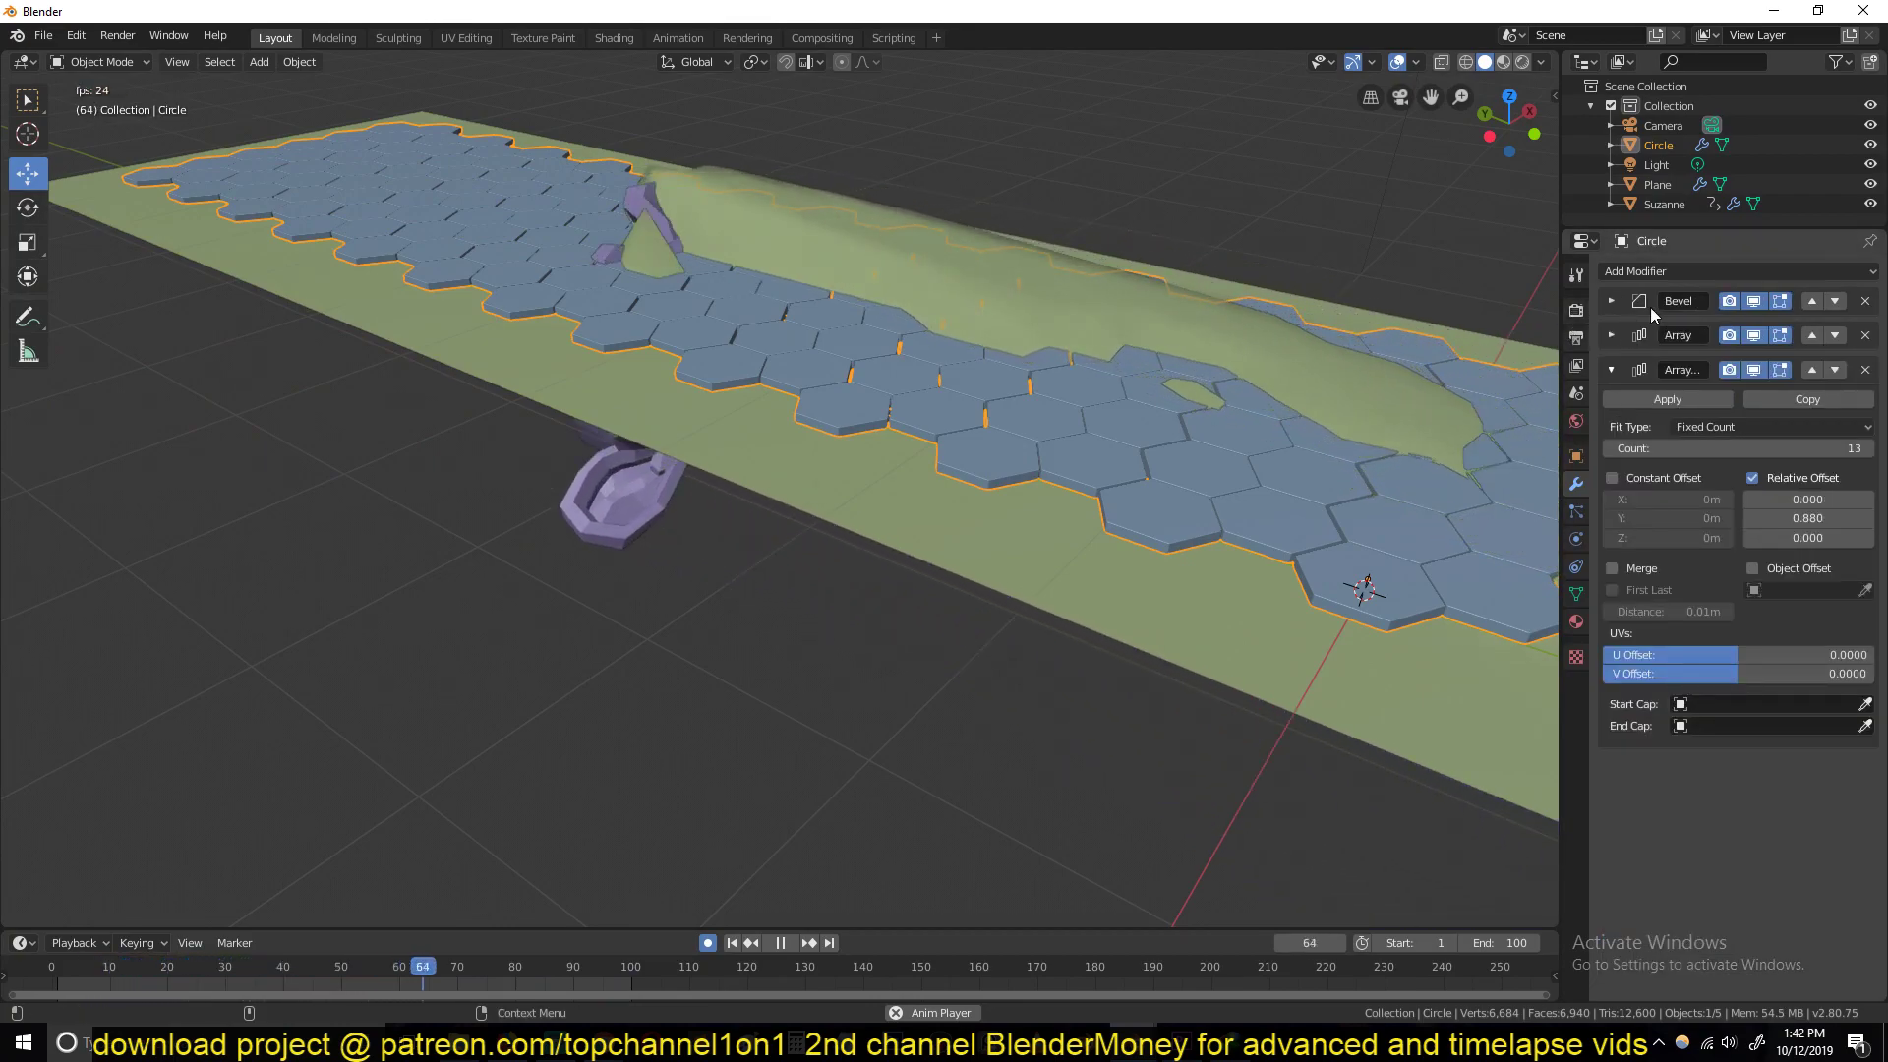
click(1620, 338)
click(1636, 367)
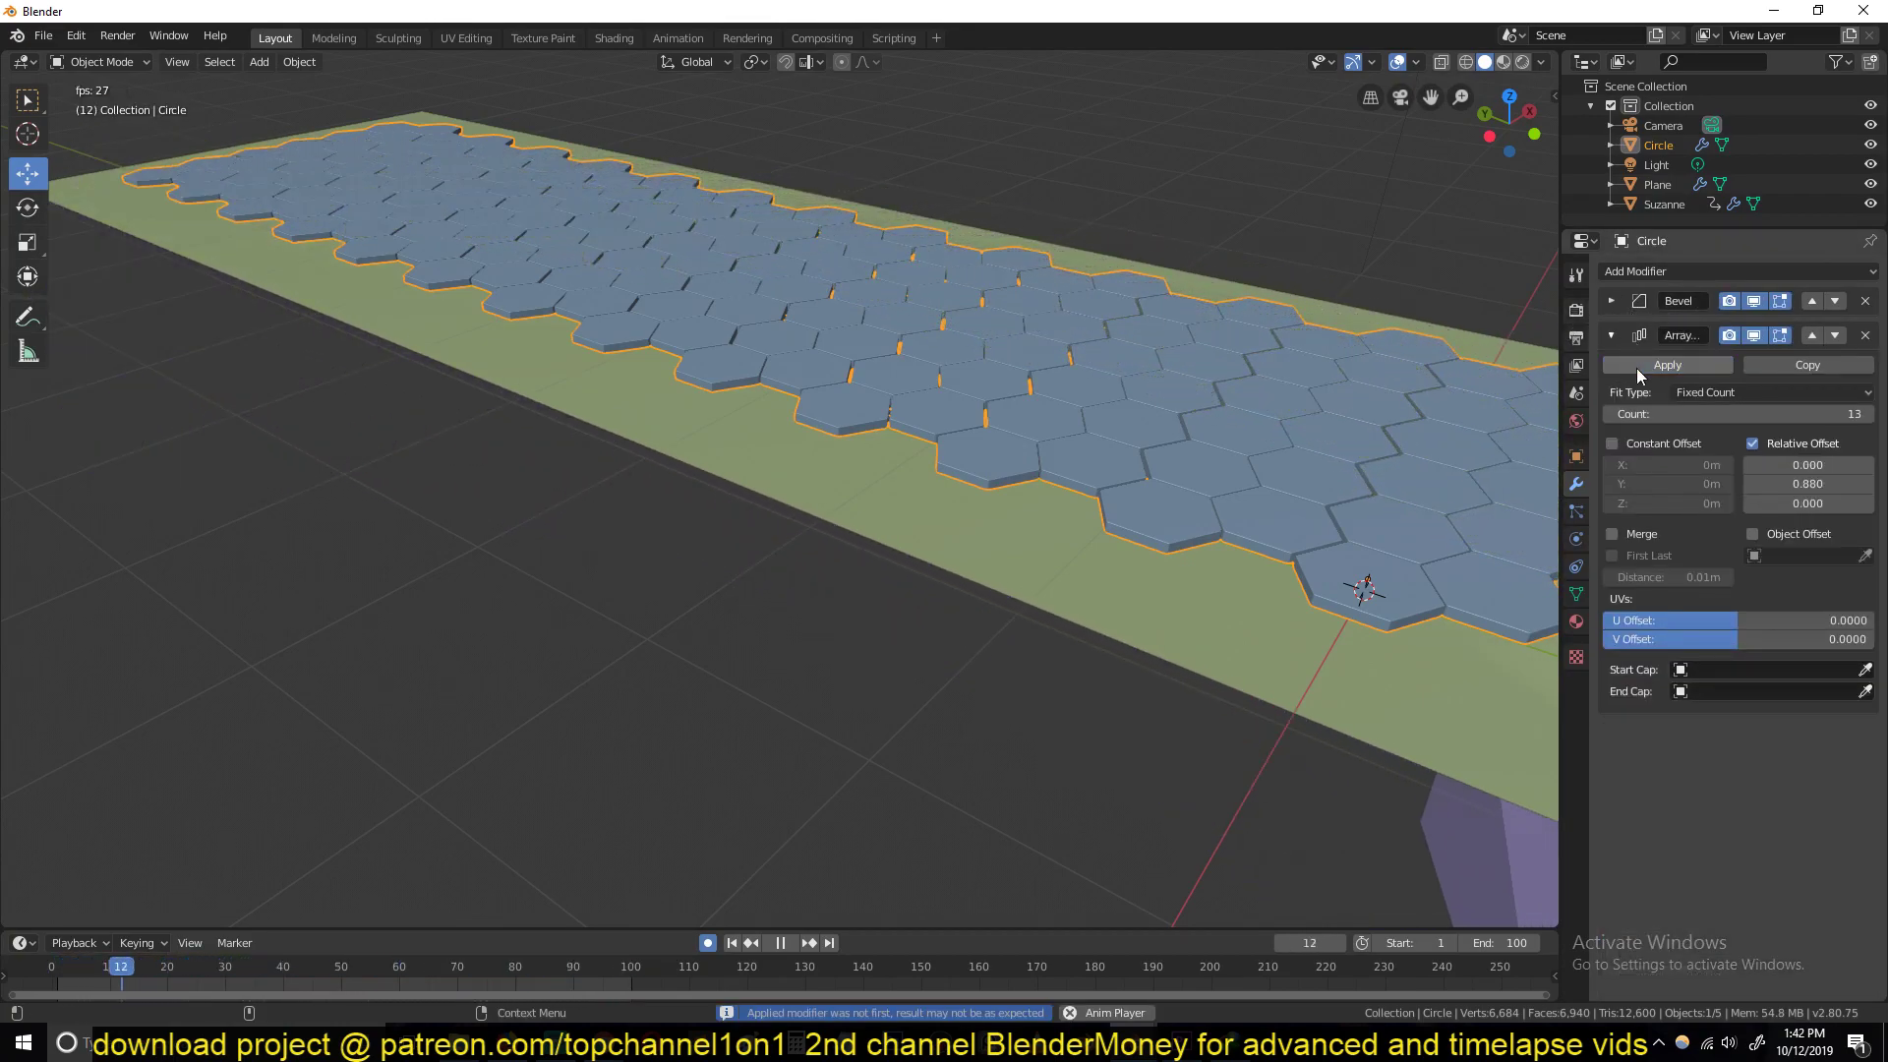
click(1636, 367)
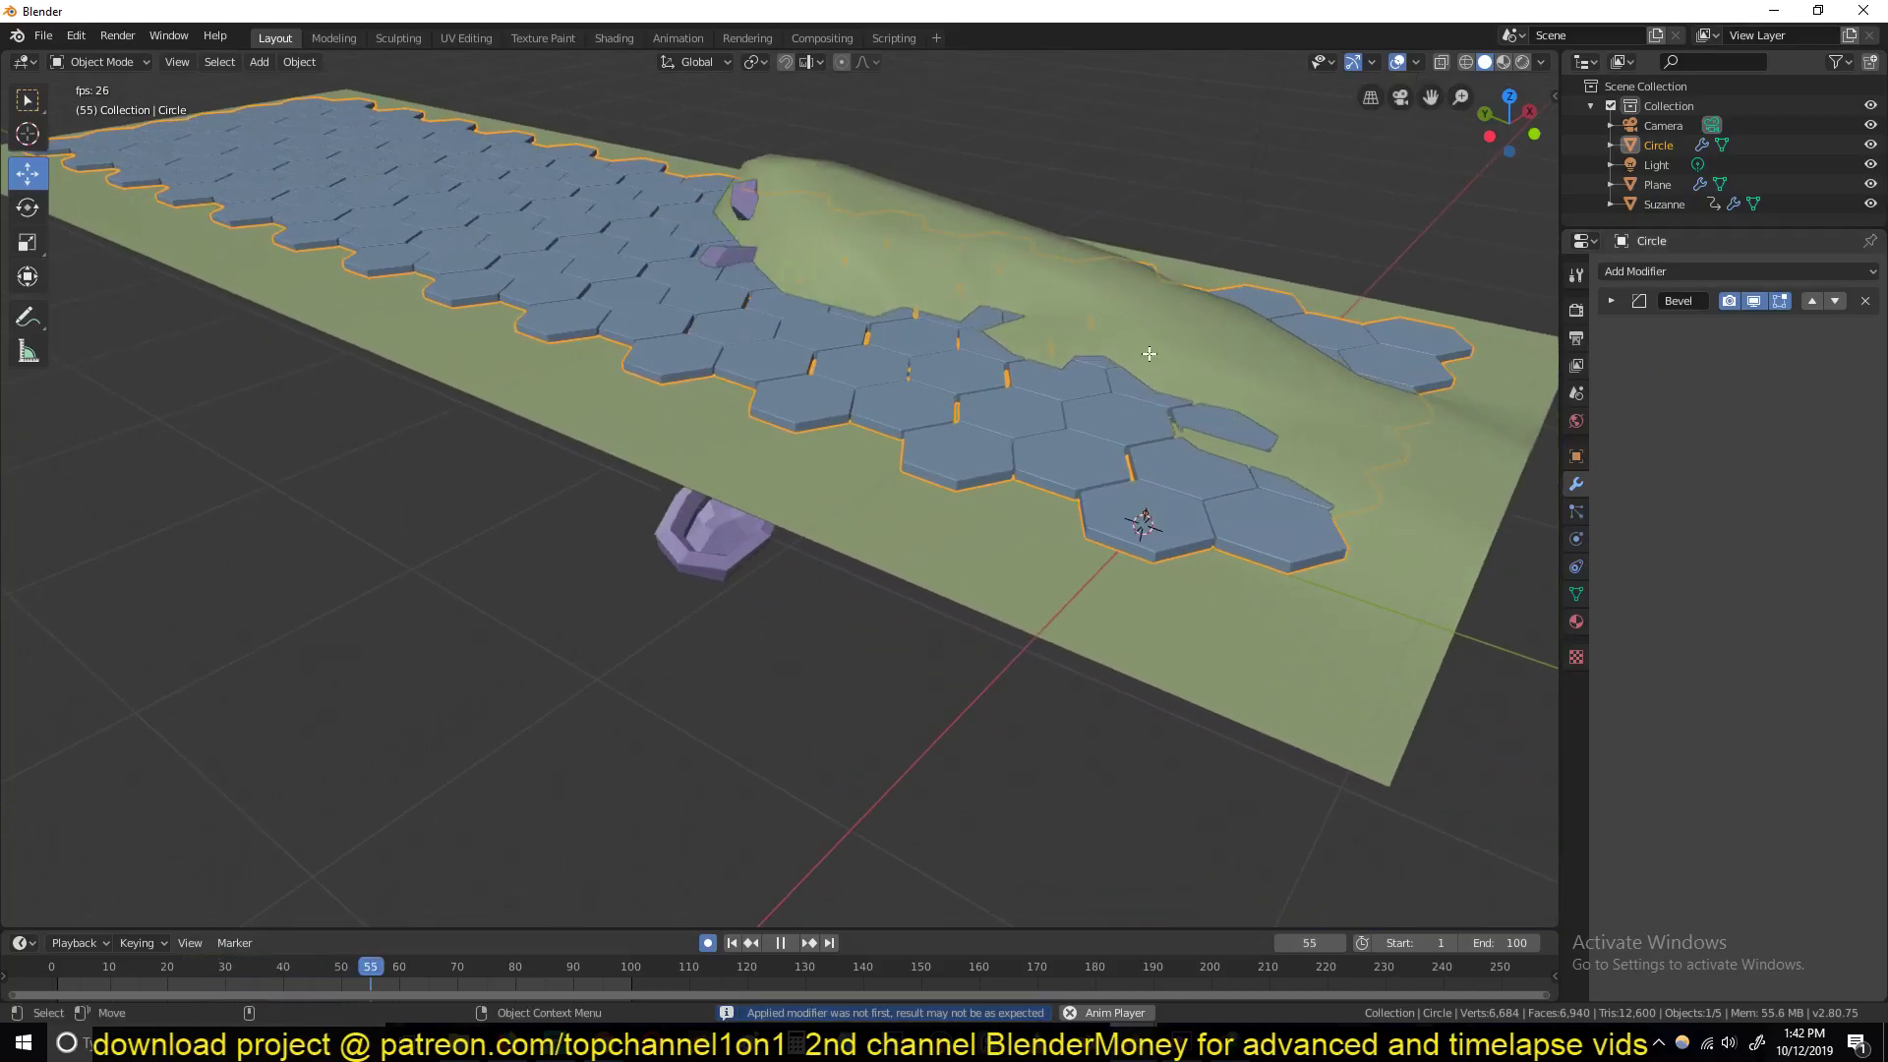
Step: Separate the honeycomb mesh into individual hexagon tile objects and stop playback
key(Tab)
key(p)
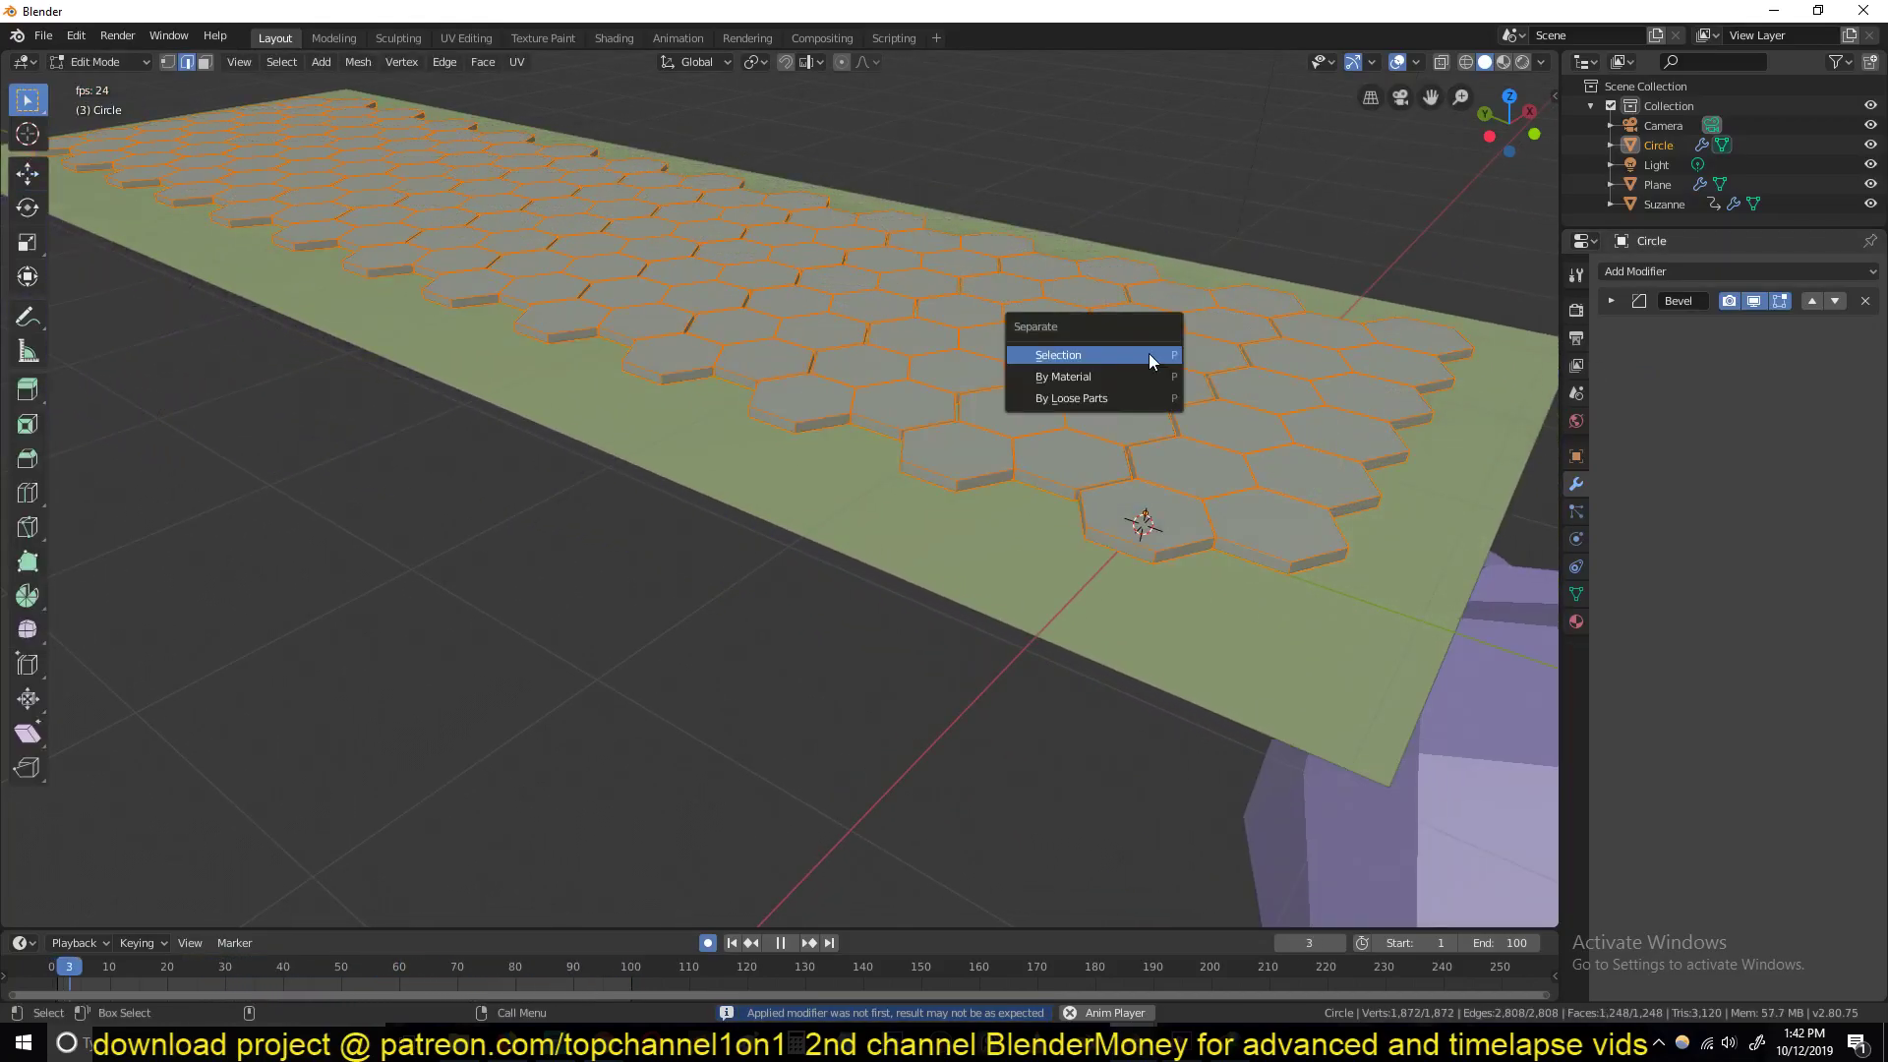
click(1136, 398)
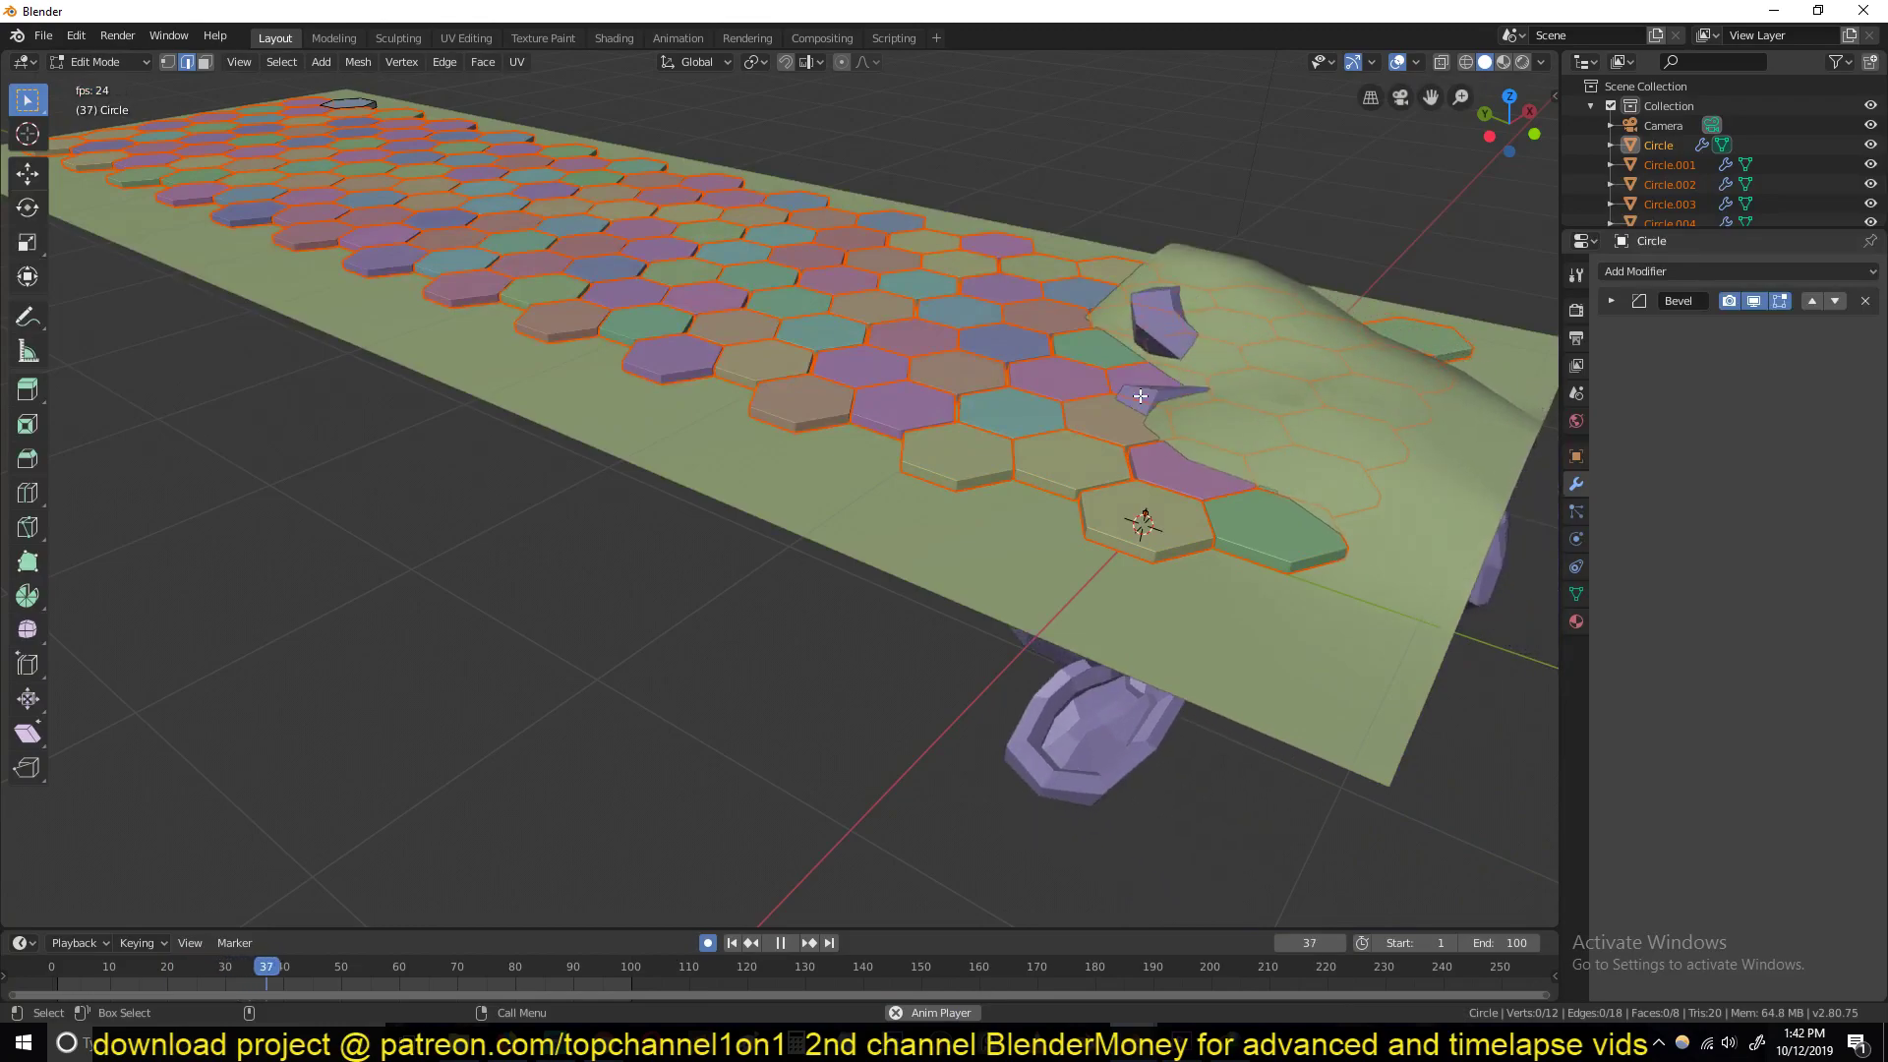
key(Tab)
middle_drag(1144, 364, 913, 357)
scroll(1050, 384, down, 1)
key(Tab)
scroll(1050, 384, down, 4)
key(Tab)
key(space)
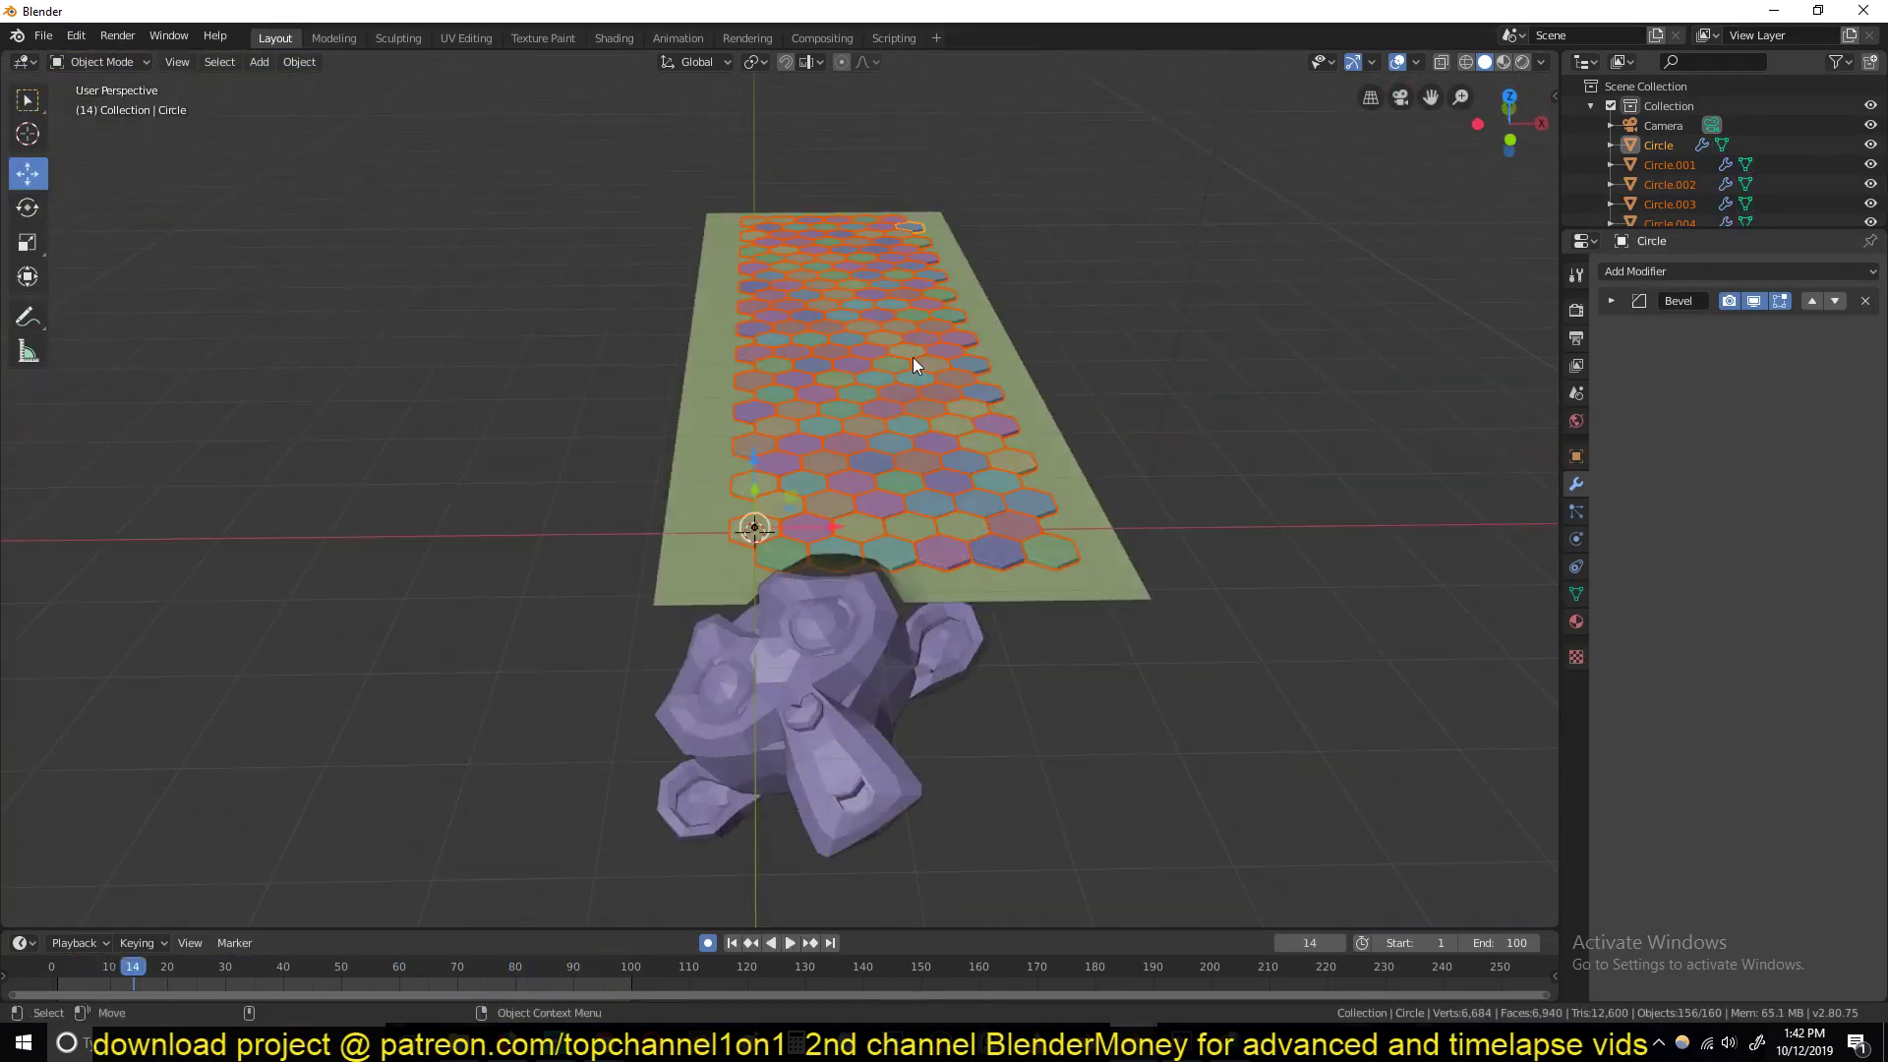
Step: Move the separated tiles into a new collection named 'blocks'
key(m)
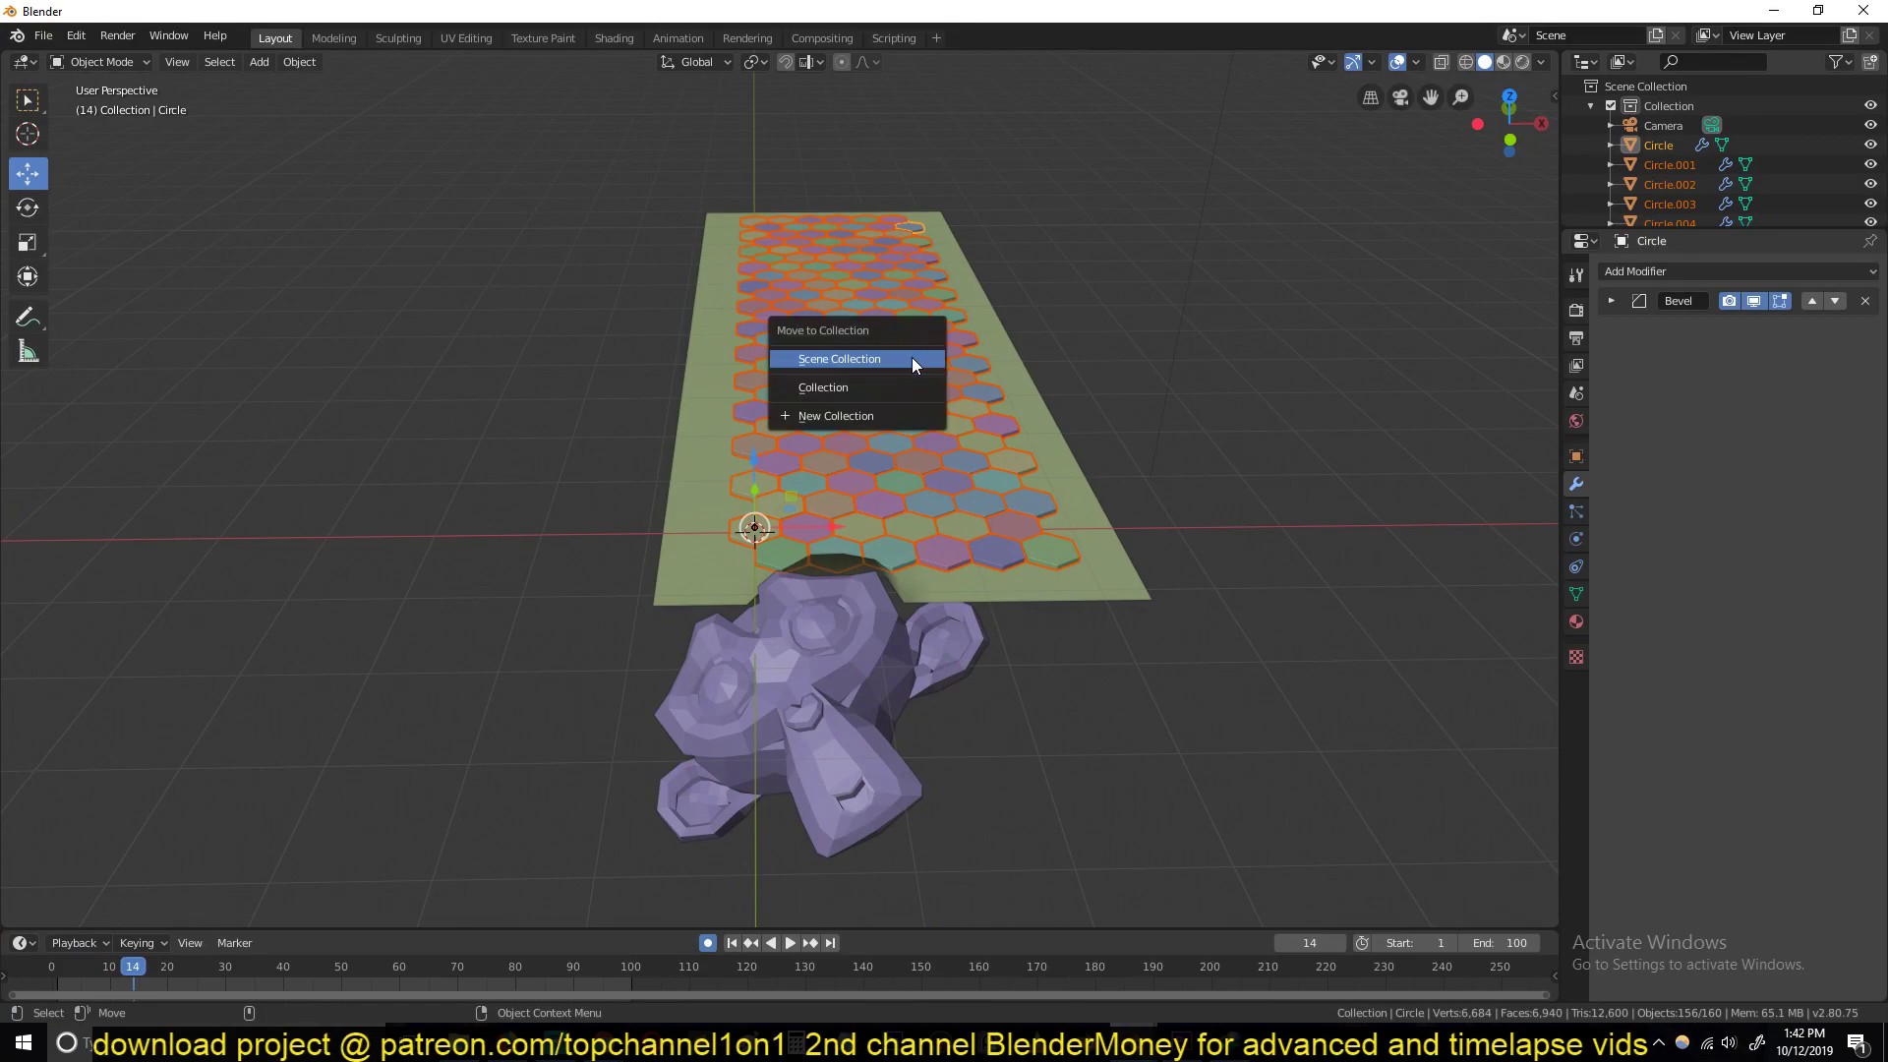
click(858, 407)
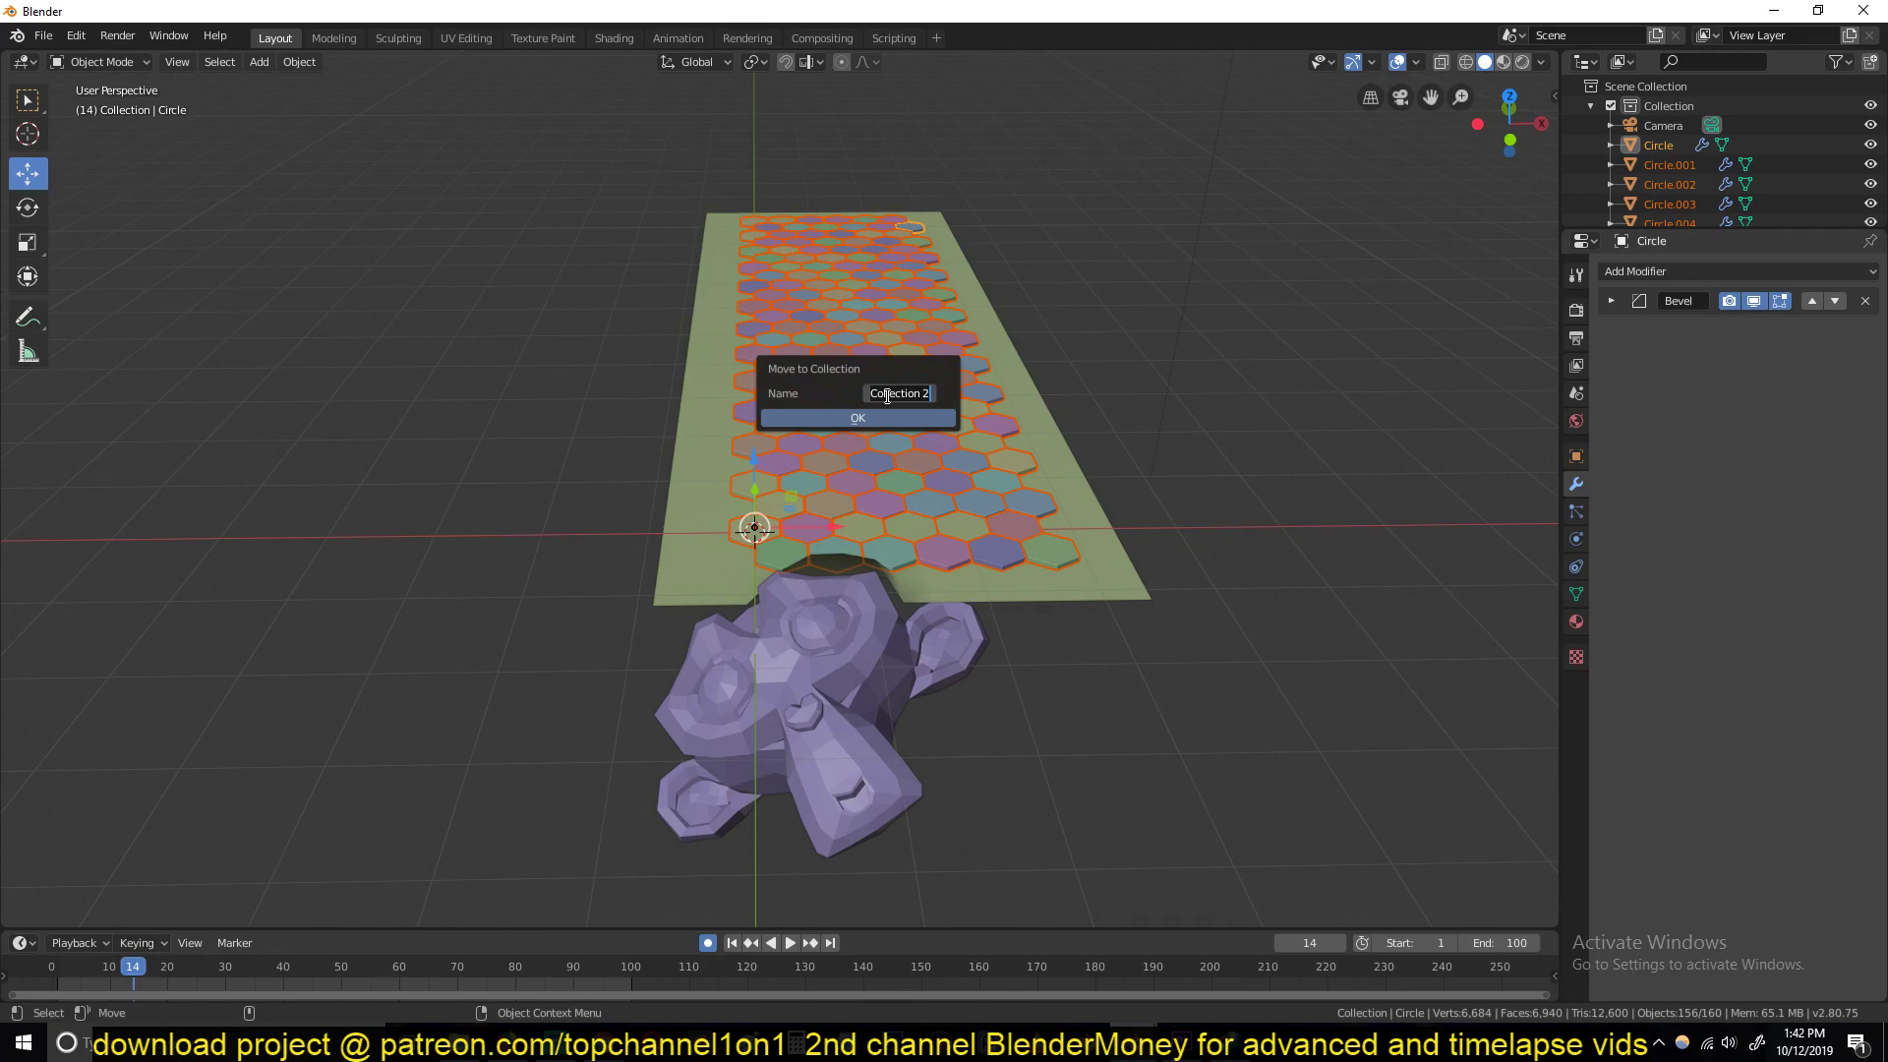
text(blocks)
key(Return)
click(851, 417)
click(929, 363)
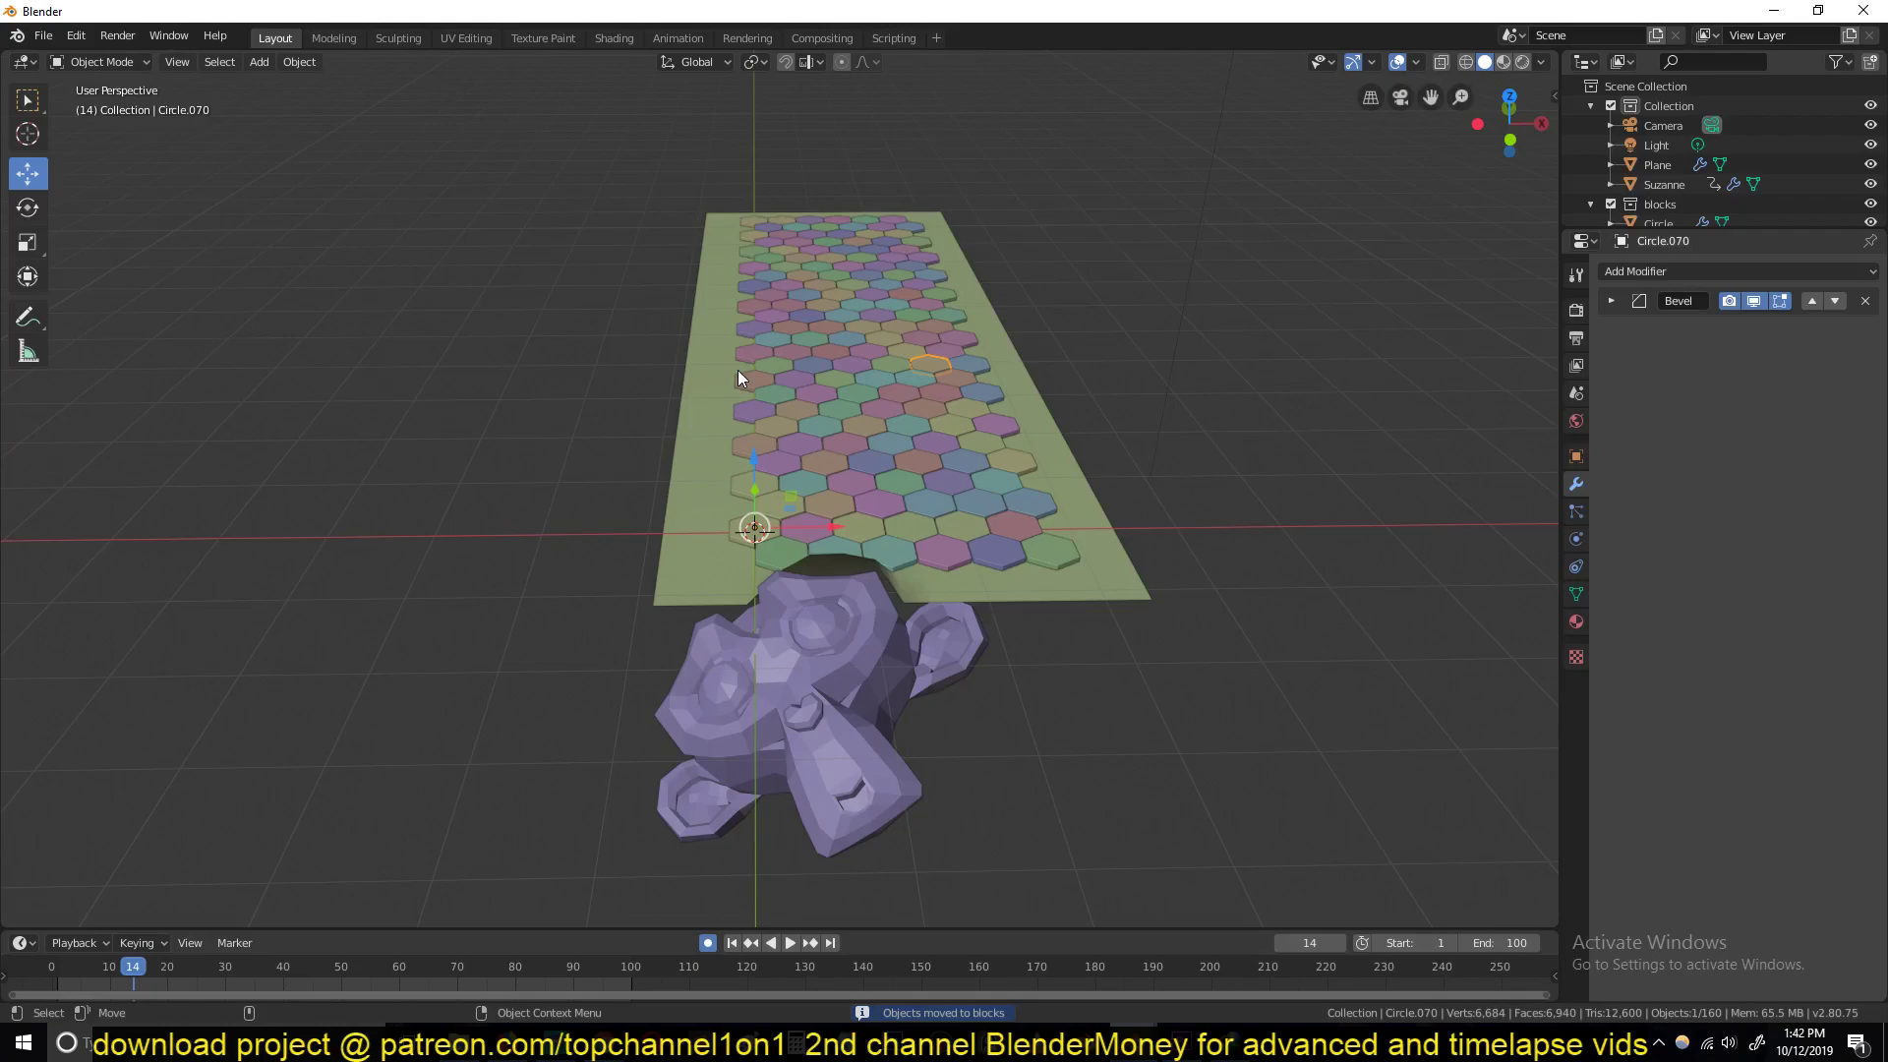
Step: Select a hexagon and use Select Grouped > Collection to grab all 156 tiles
click(817, 395)
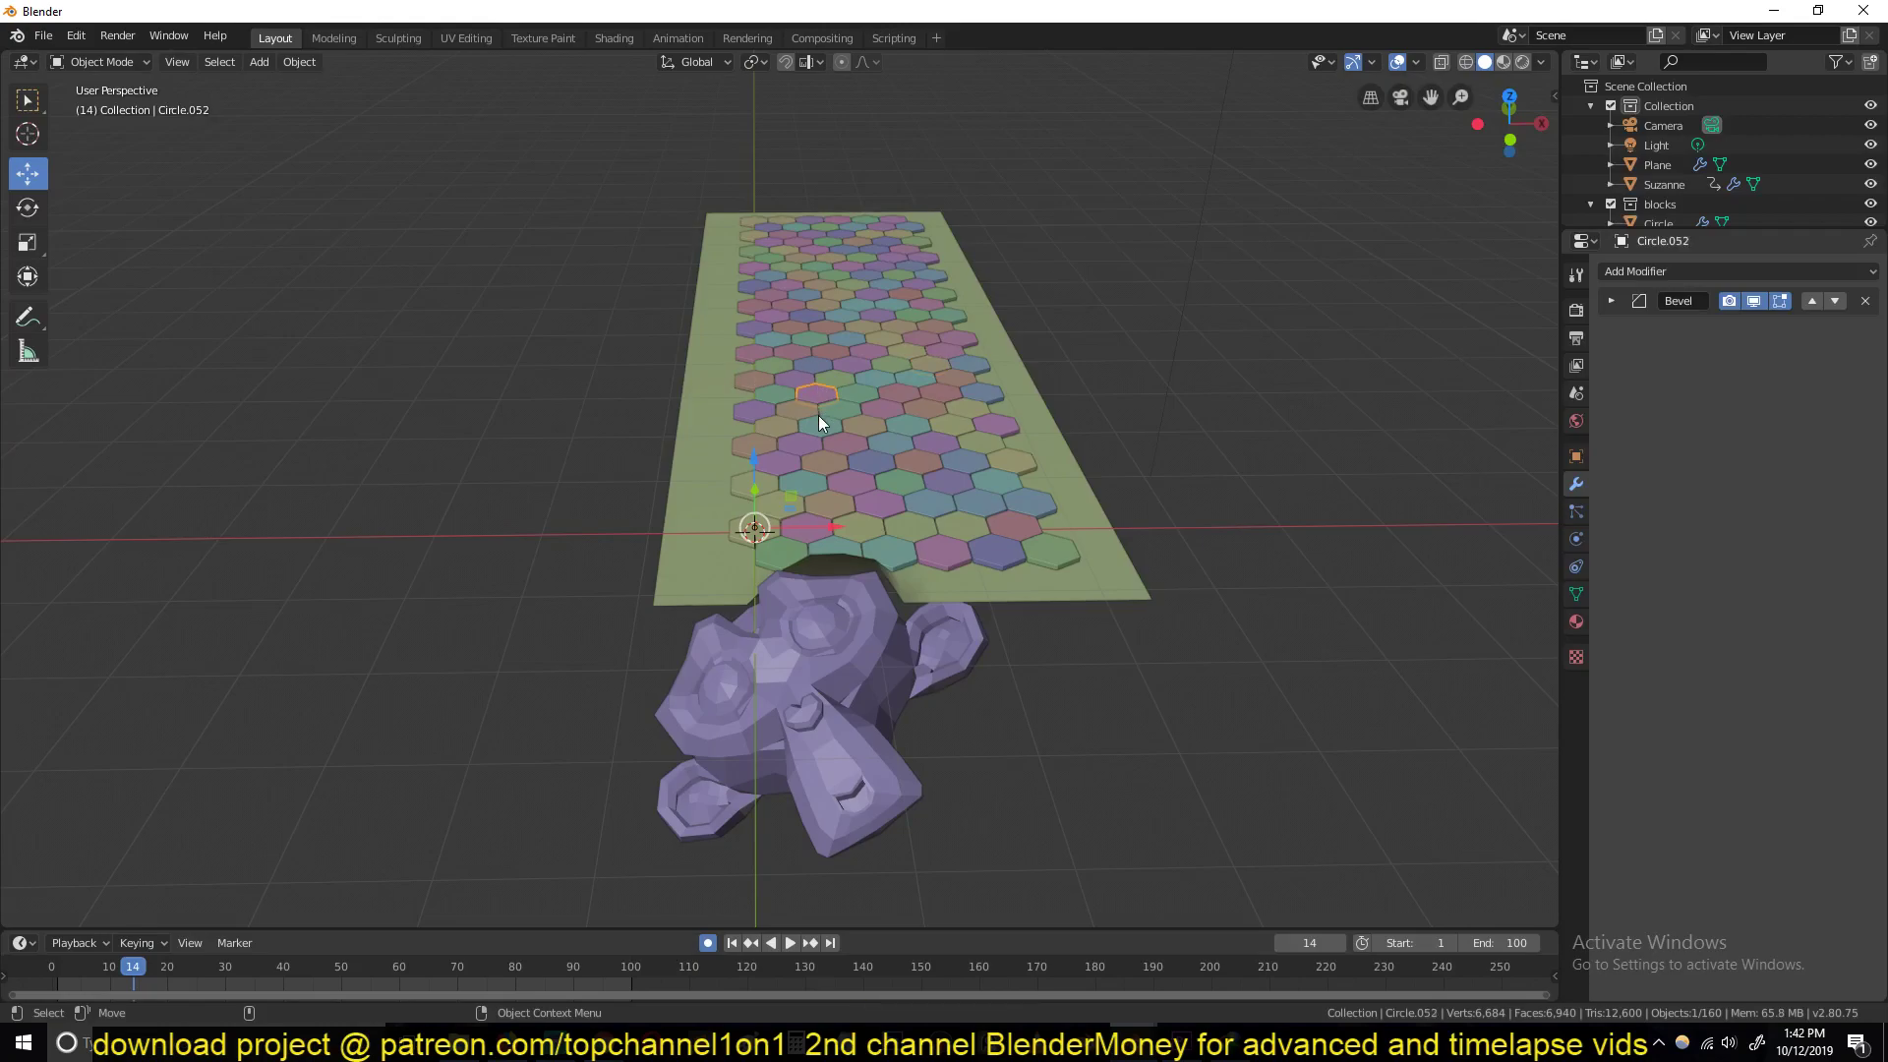
key(shift+g)
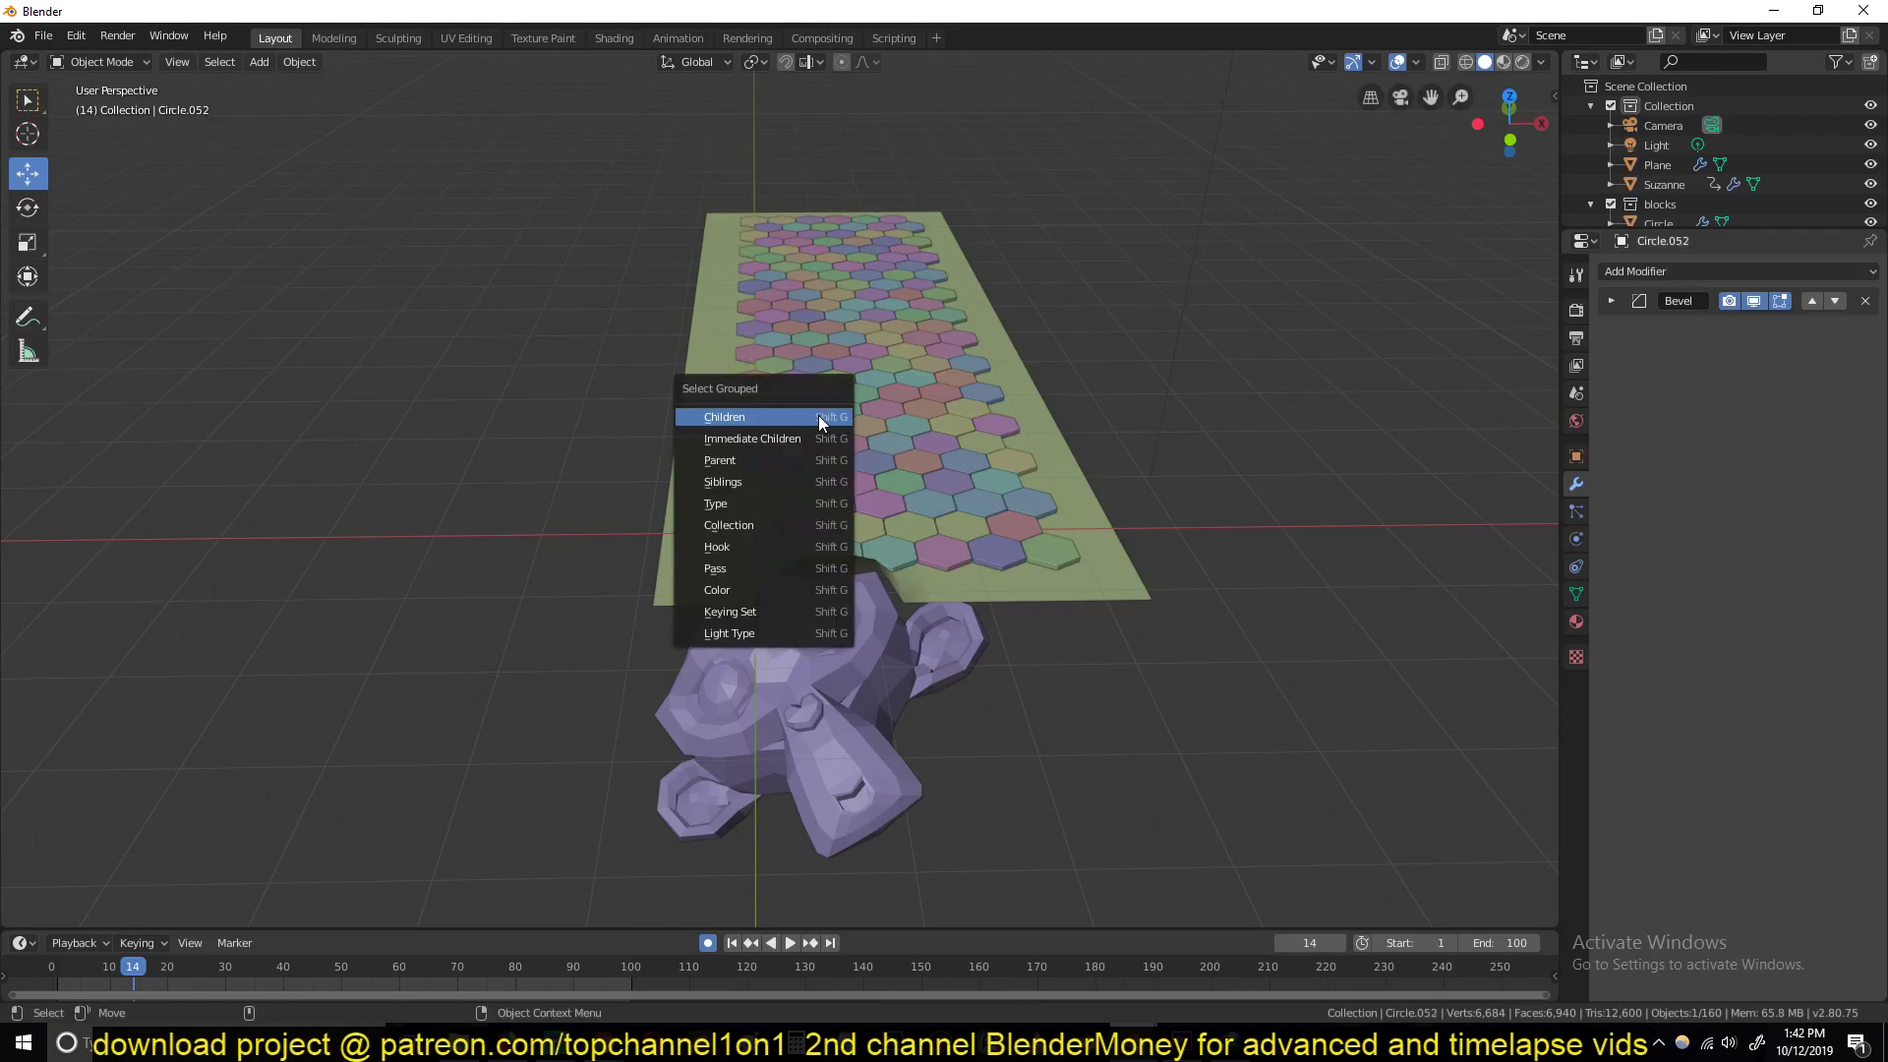
click(771, 524)
middle_drag(771, 516, 821, 543)
scroll(978, 332, up, 5)
scroll(975, 445, up, 4)
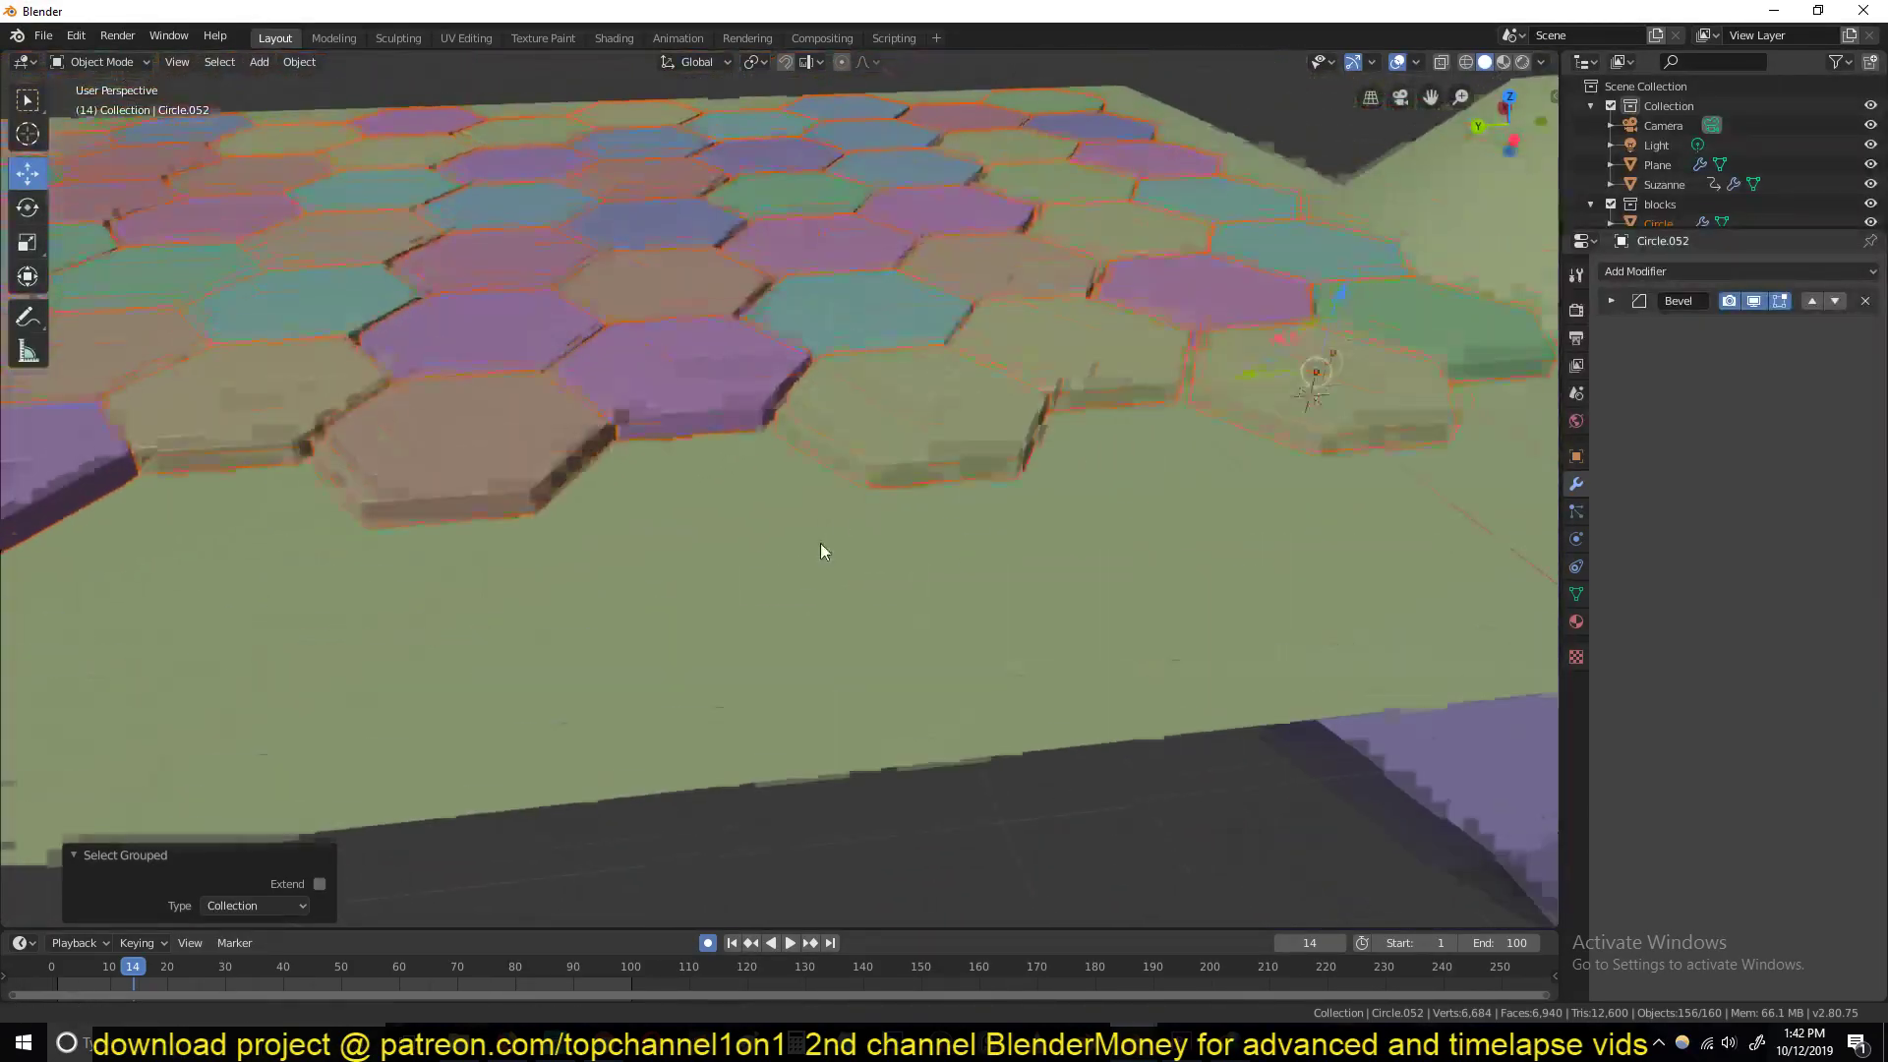
click(899, 476)
middle_drag(900, 476, 1001, 470)
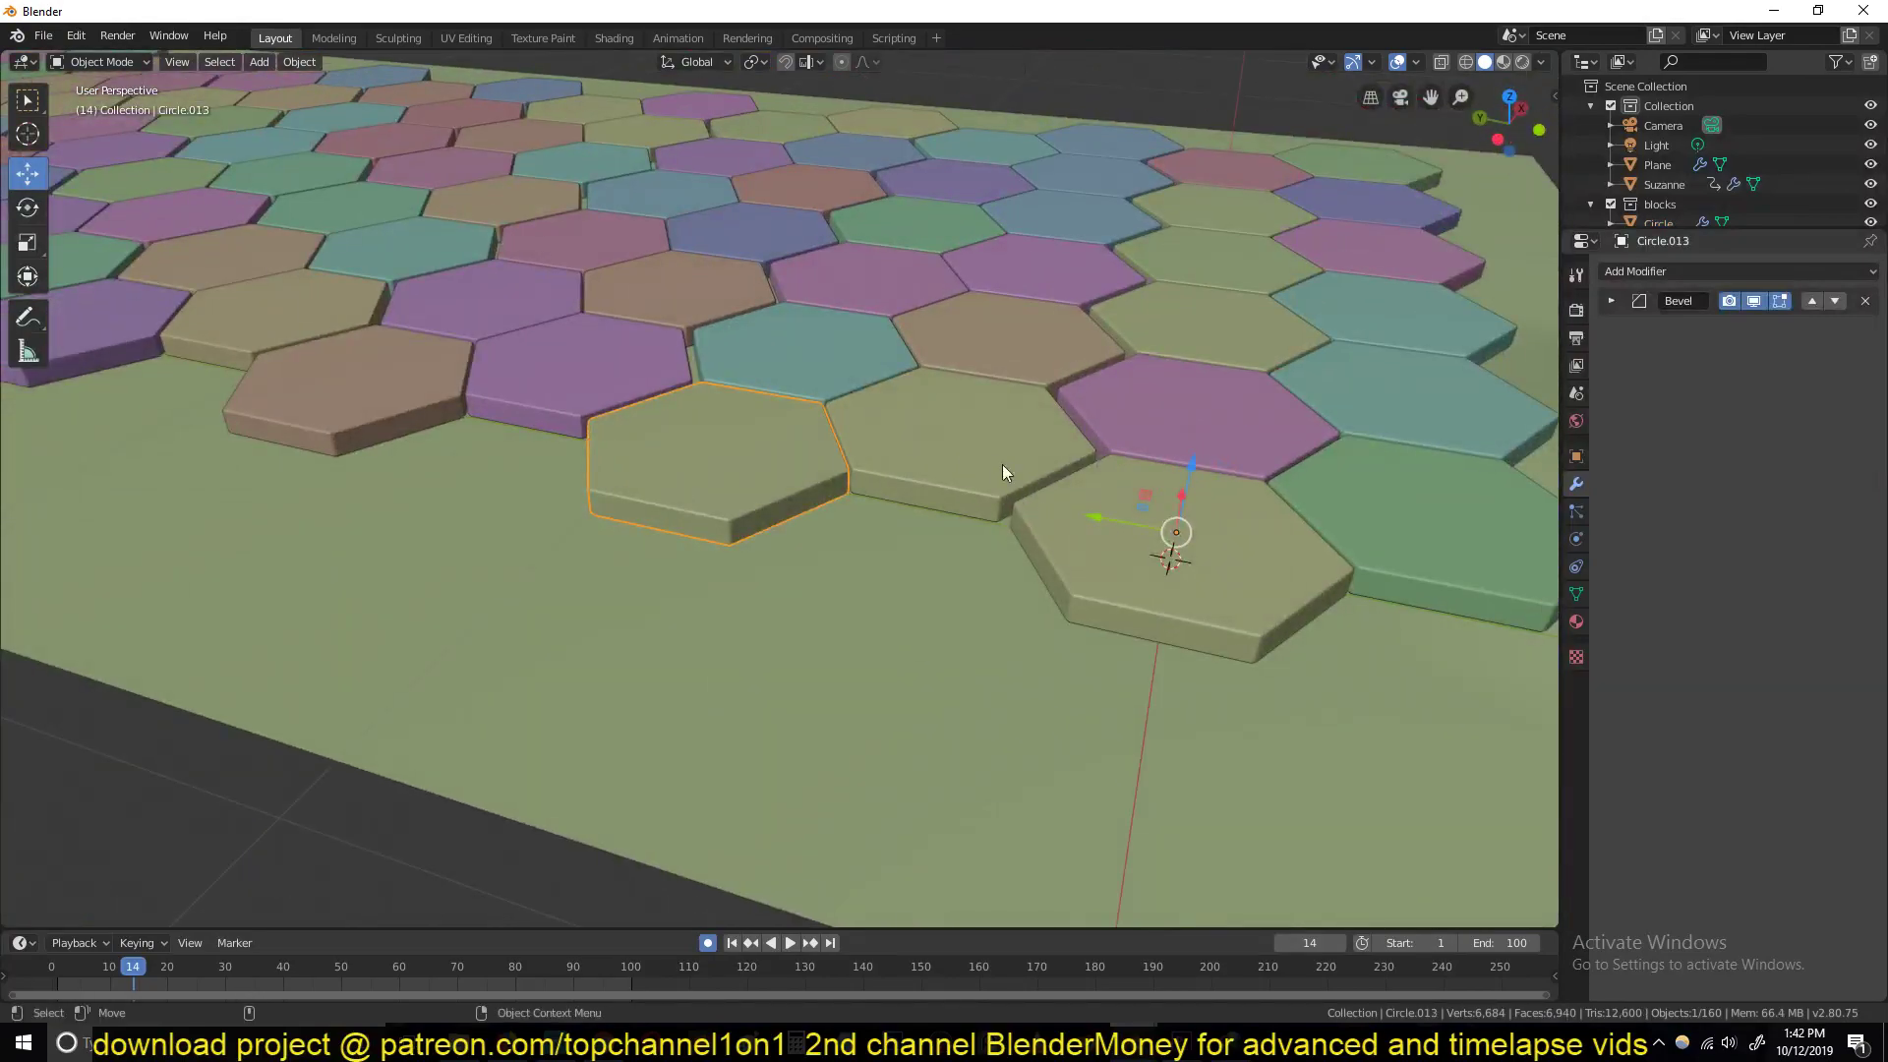
key(shift+g)
click(1029, 477)
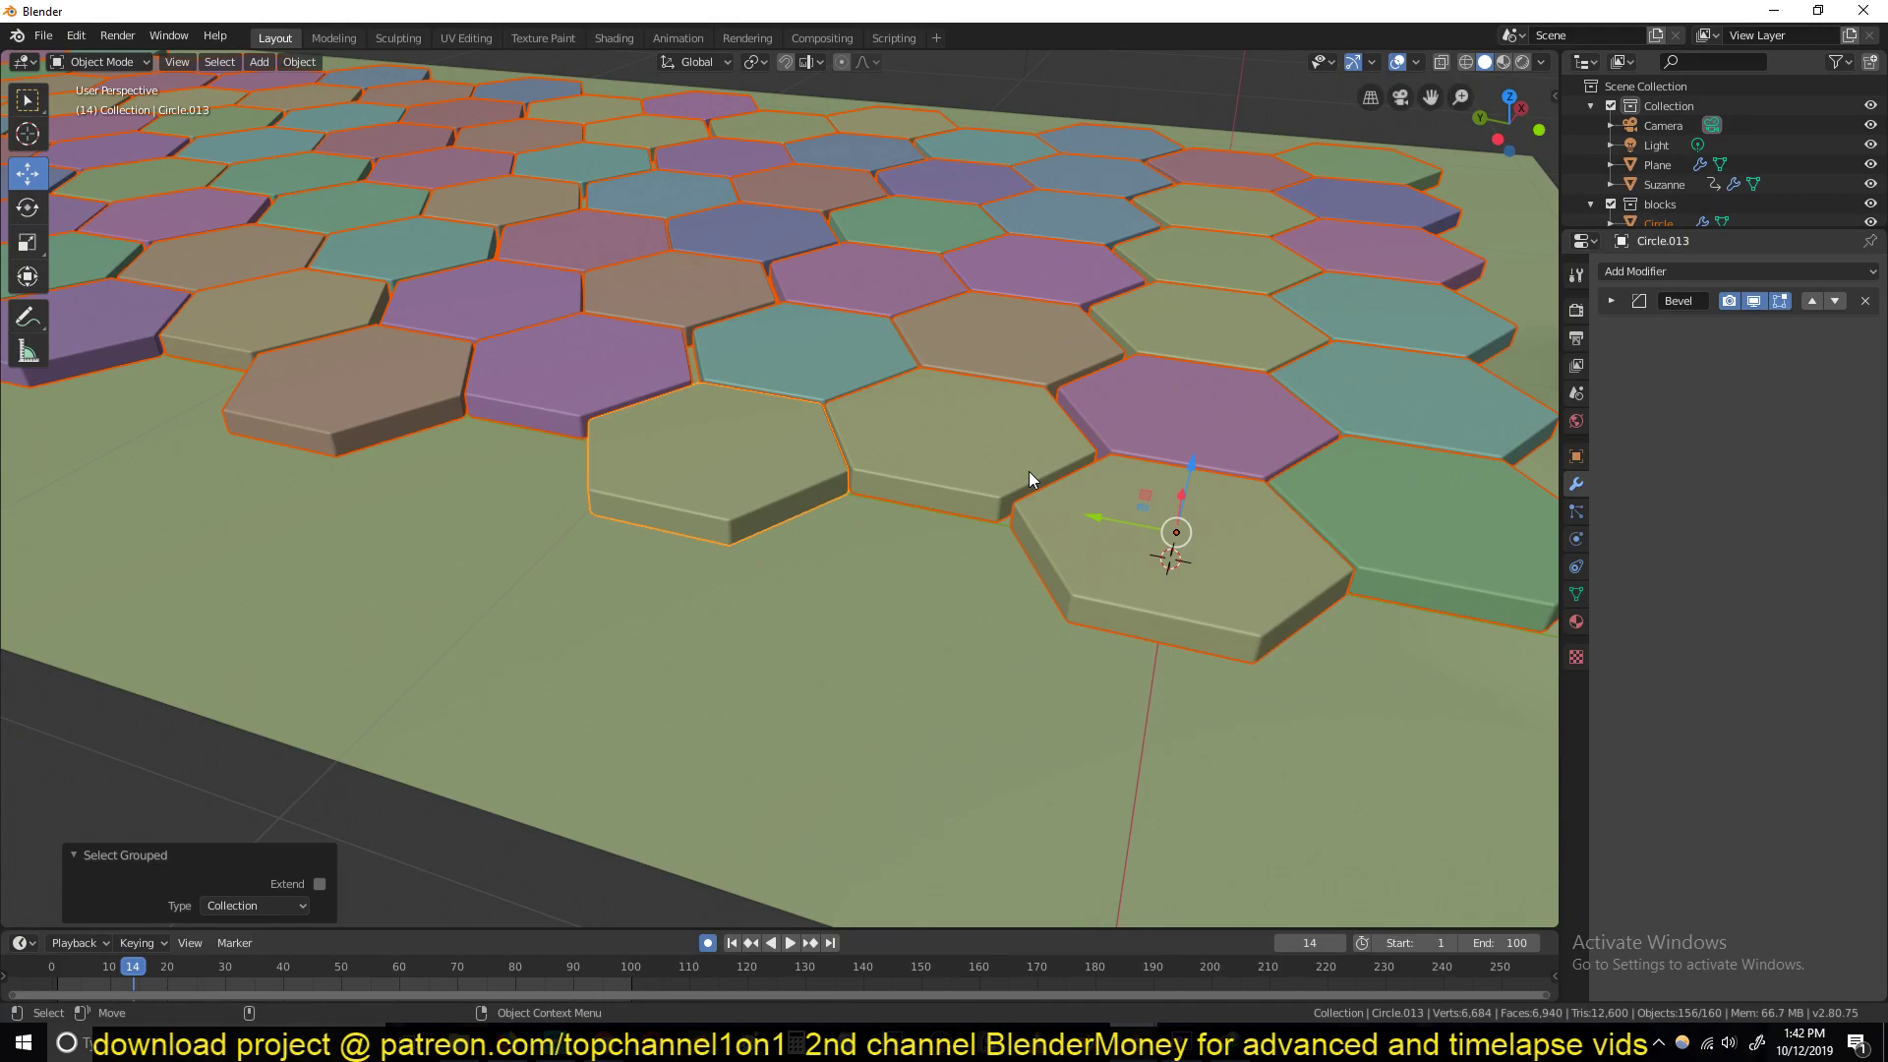
middle_drag(1029, 470, 897, 518)
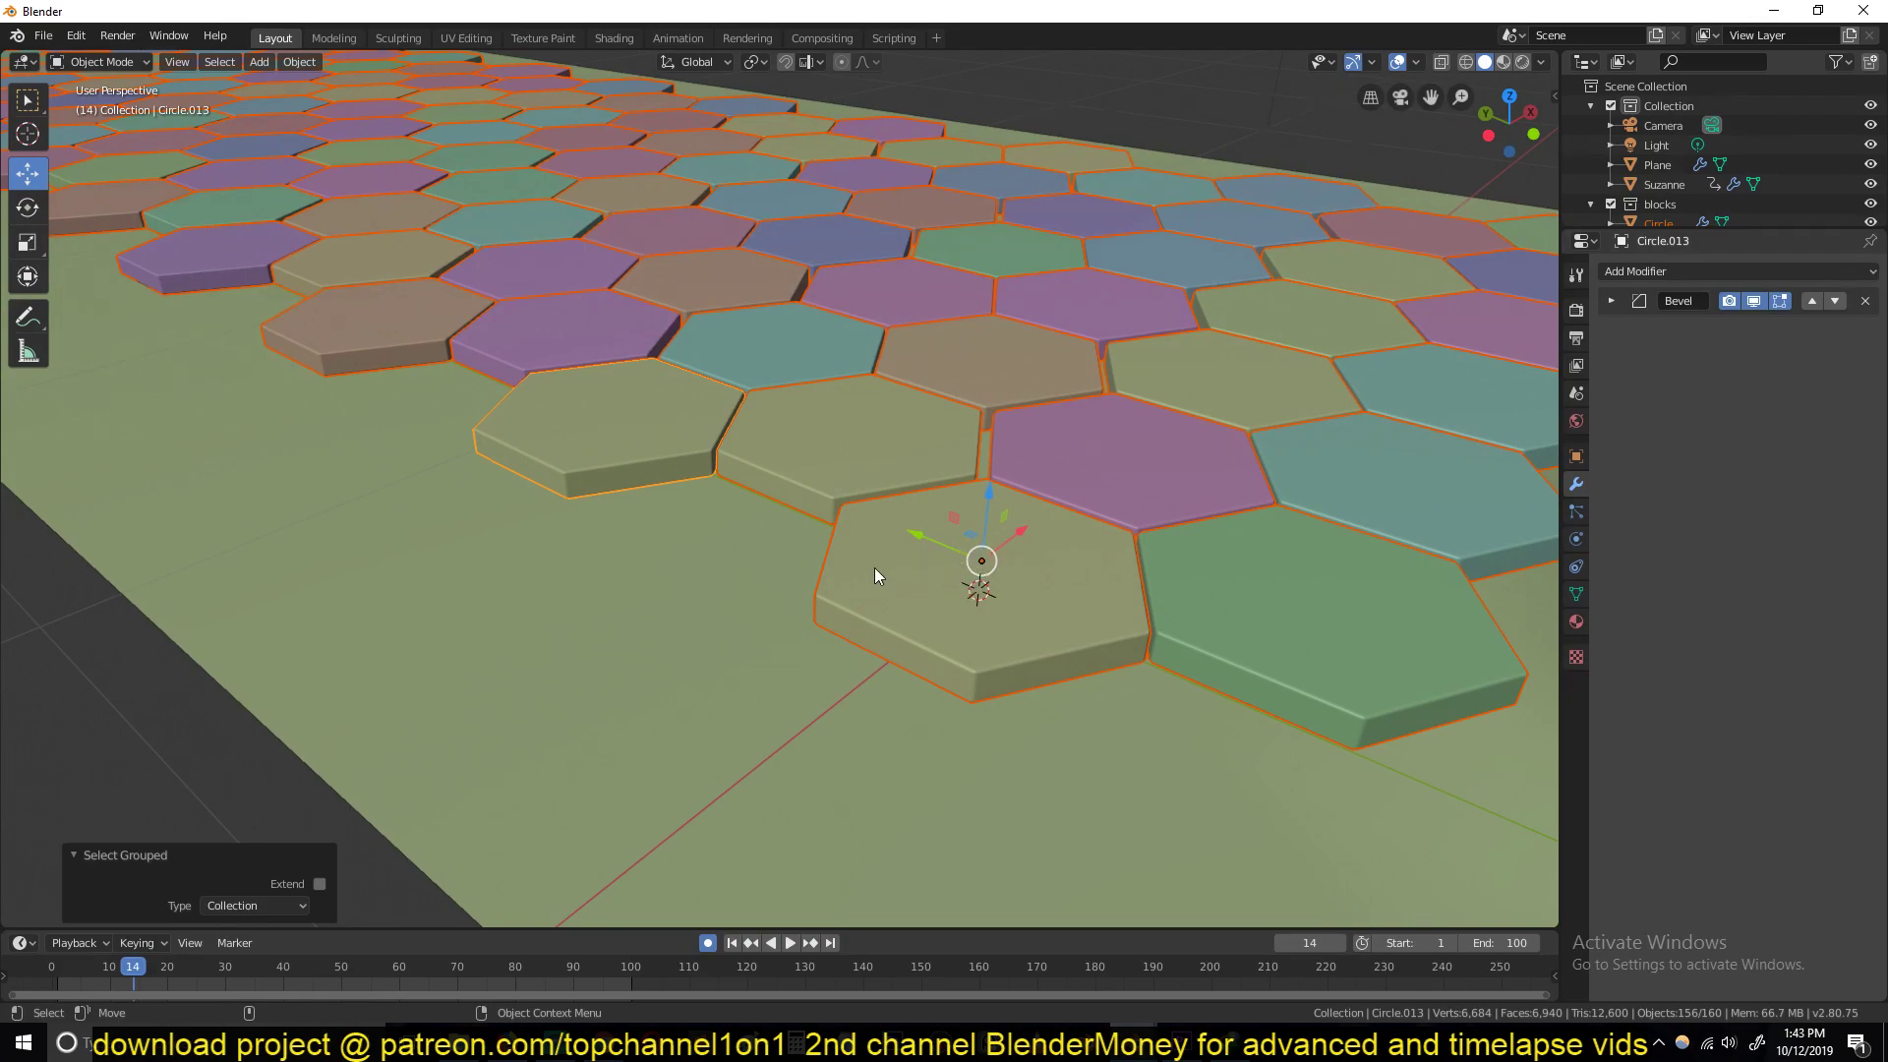
Step: Set each selected hexagon tile's origin to its own geometry via Set Origin > Origin to Geometry
right_click(864, 459)
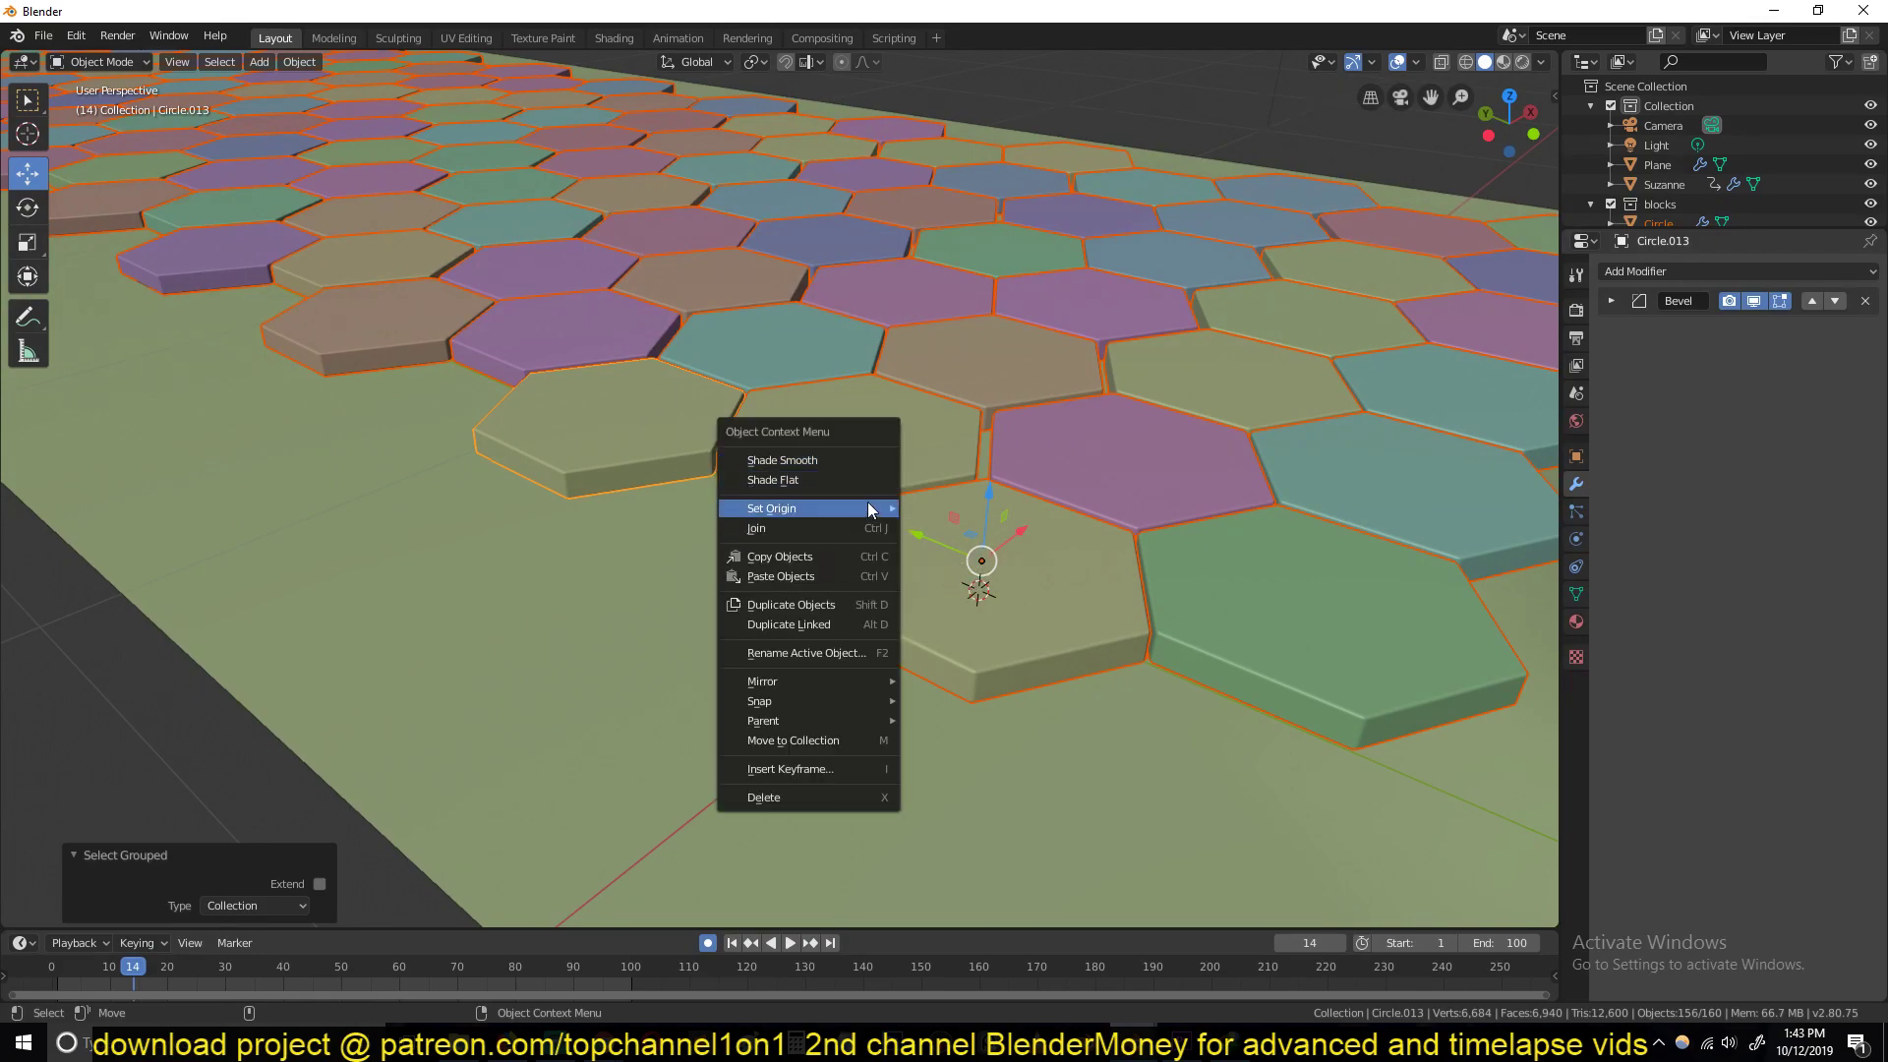
mouse_move(872, 507)
click(1028, 533)
Step: From an edge-on view, play the animation briefly to check the deformation, then return to the start
middle_drag(1029, 533, 796, 440)
scroll(777, 439, down, 4)
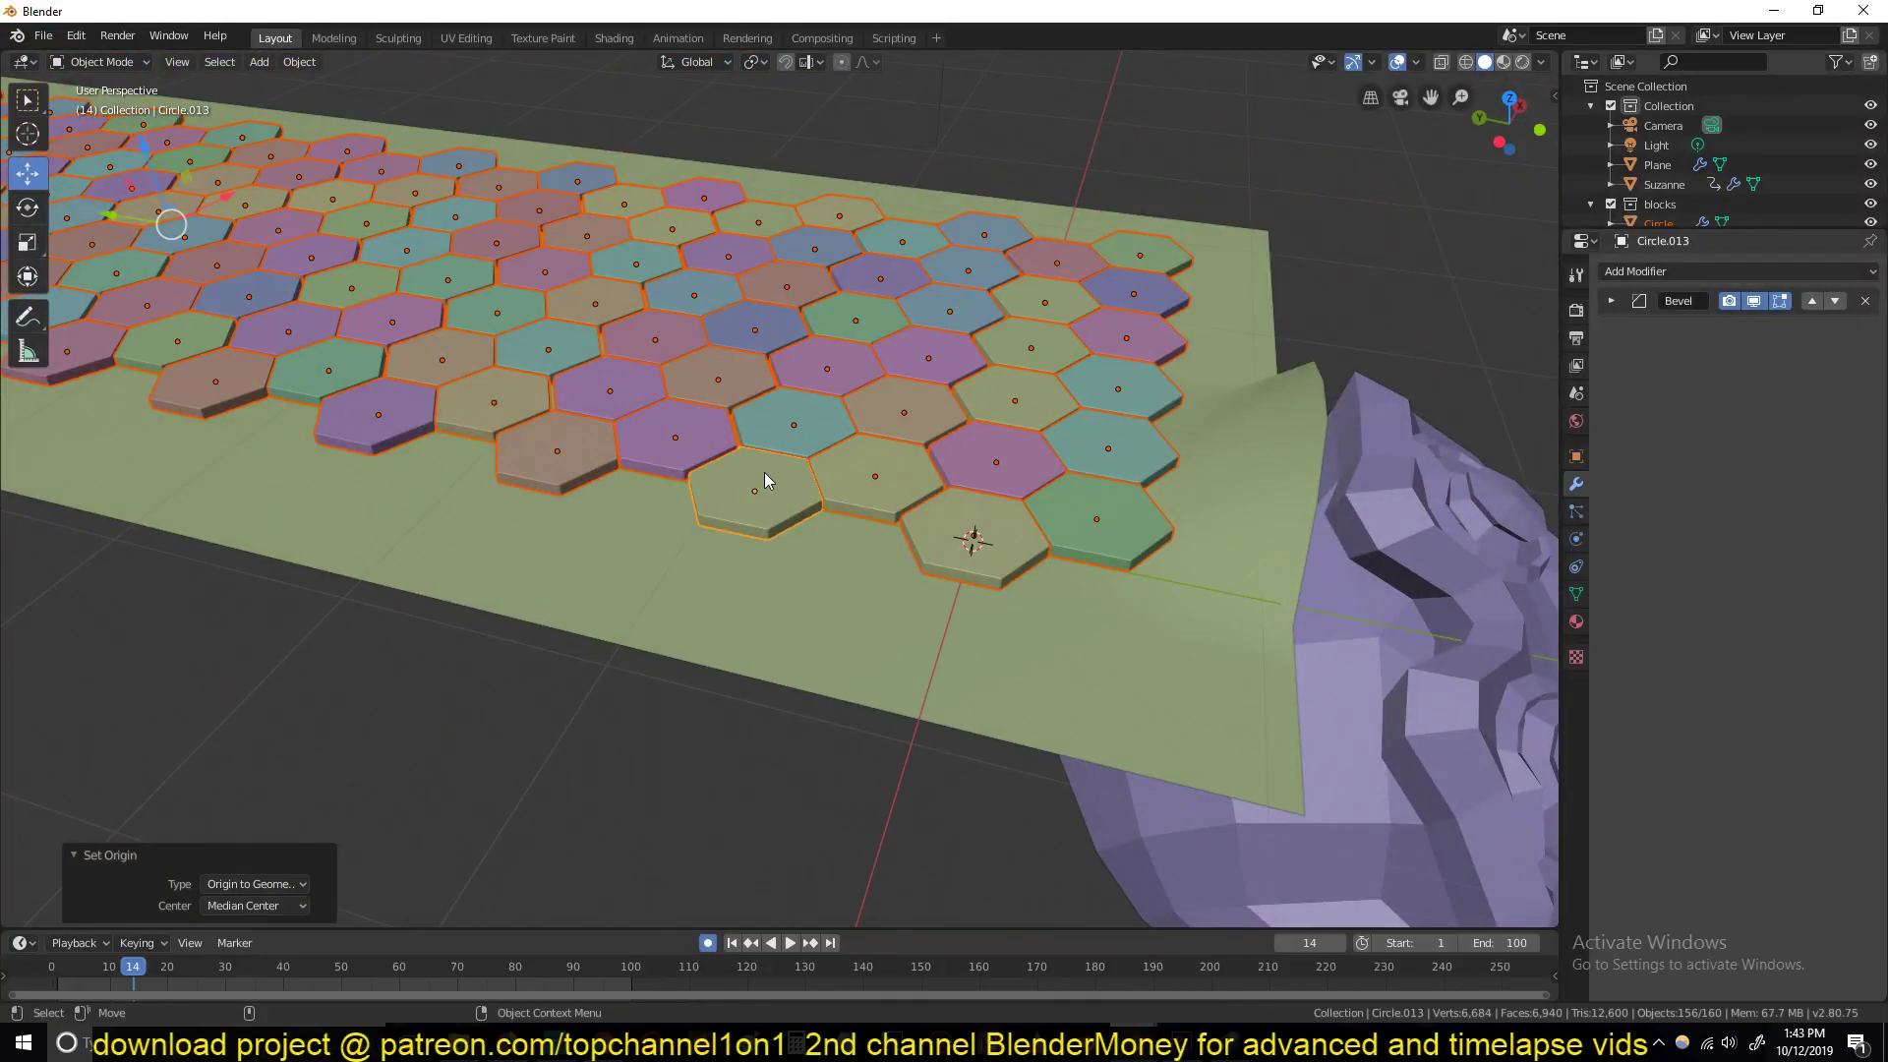
key(space)
key(Escape)
middle_drag(620, 379, 613, 370)
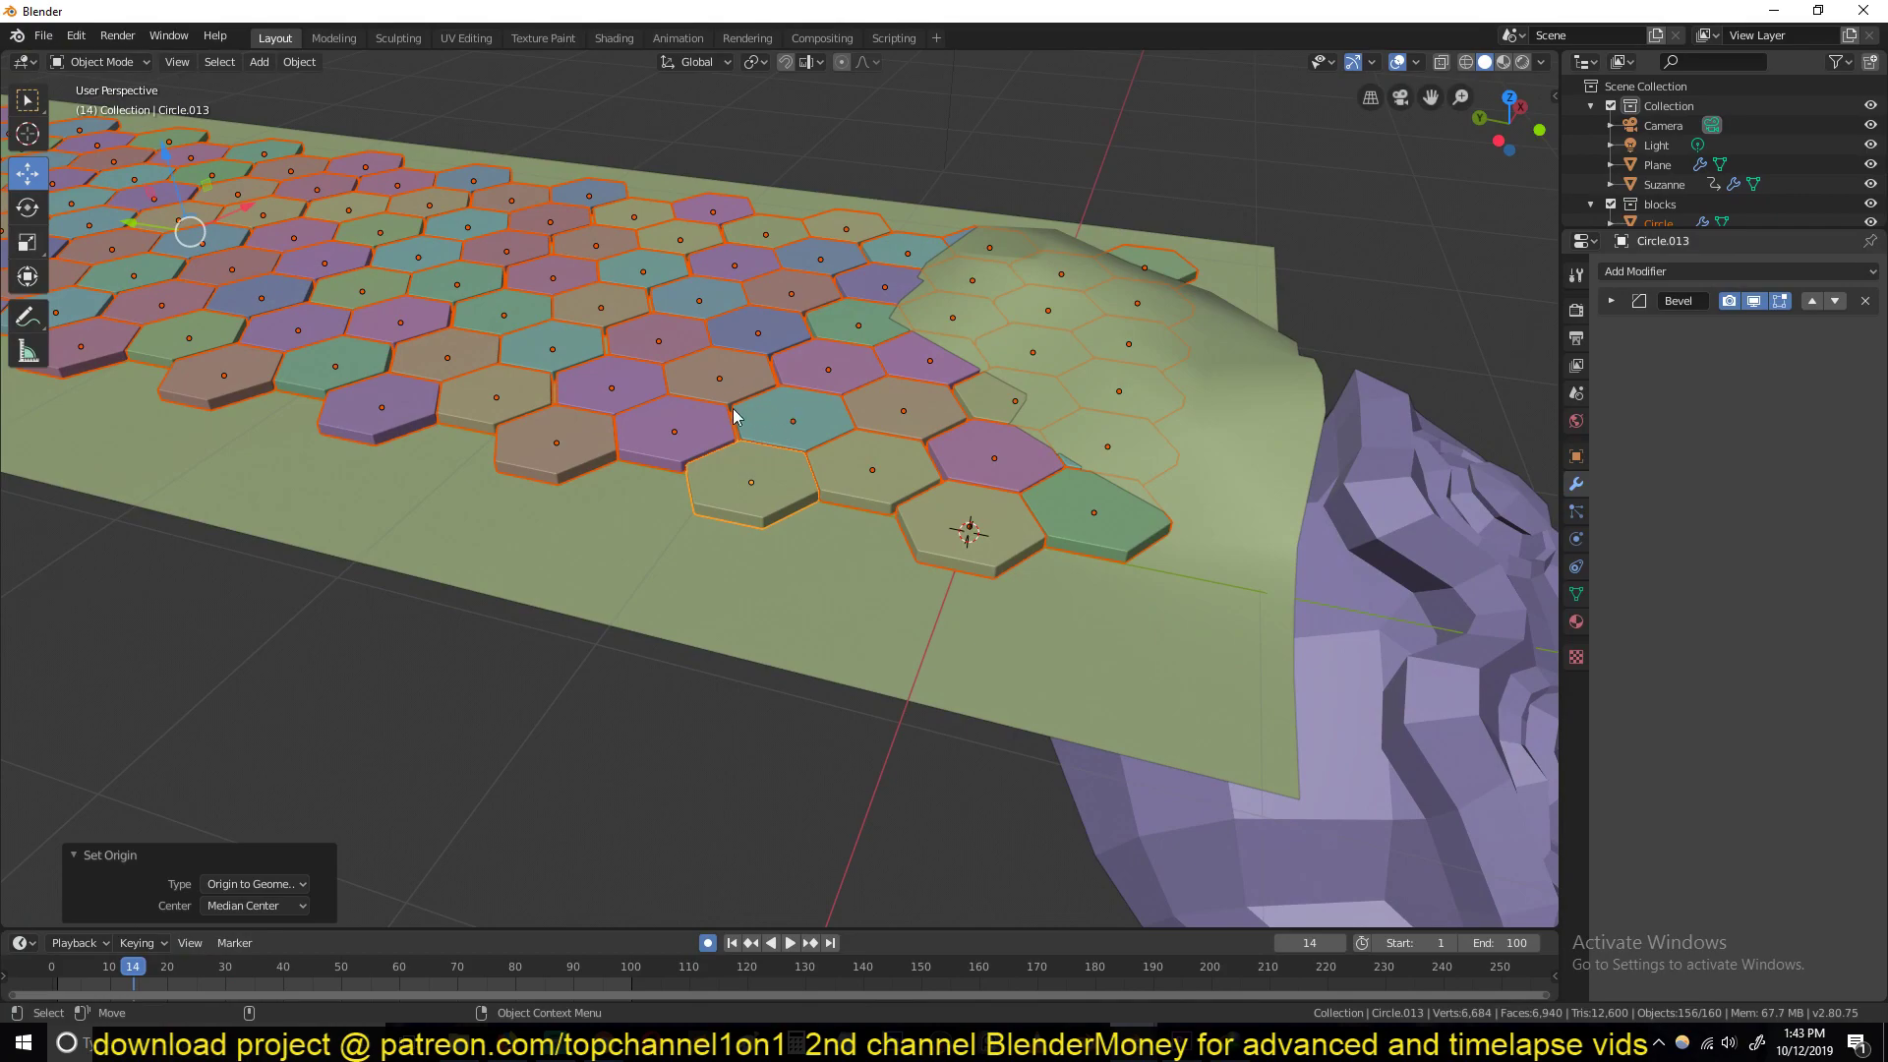
Step: Open the Object menu's Rigid Body submenu for the selected tiles
click(298, 61)
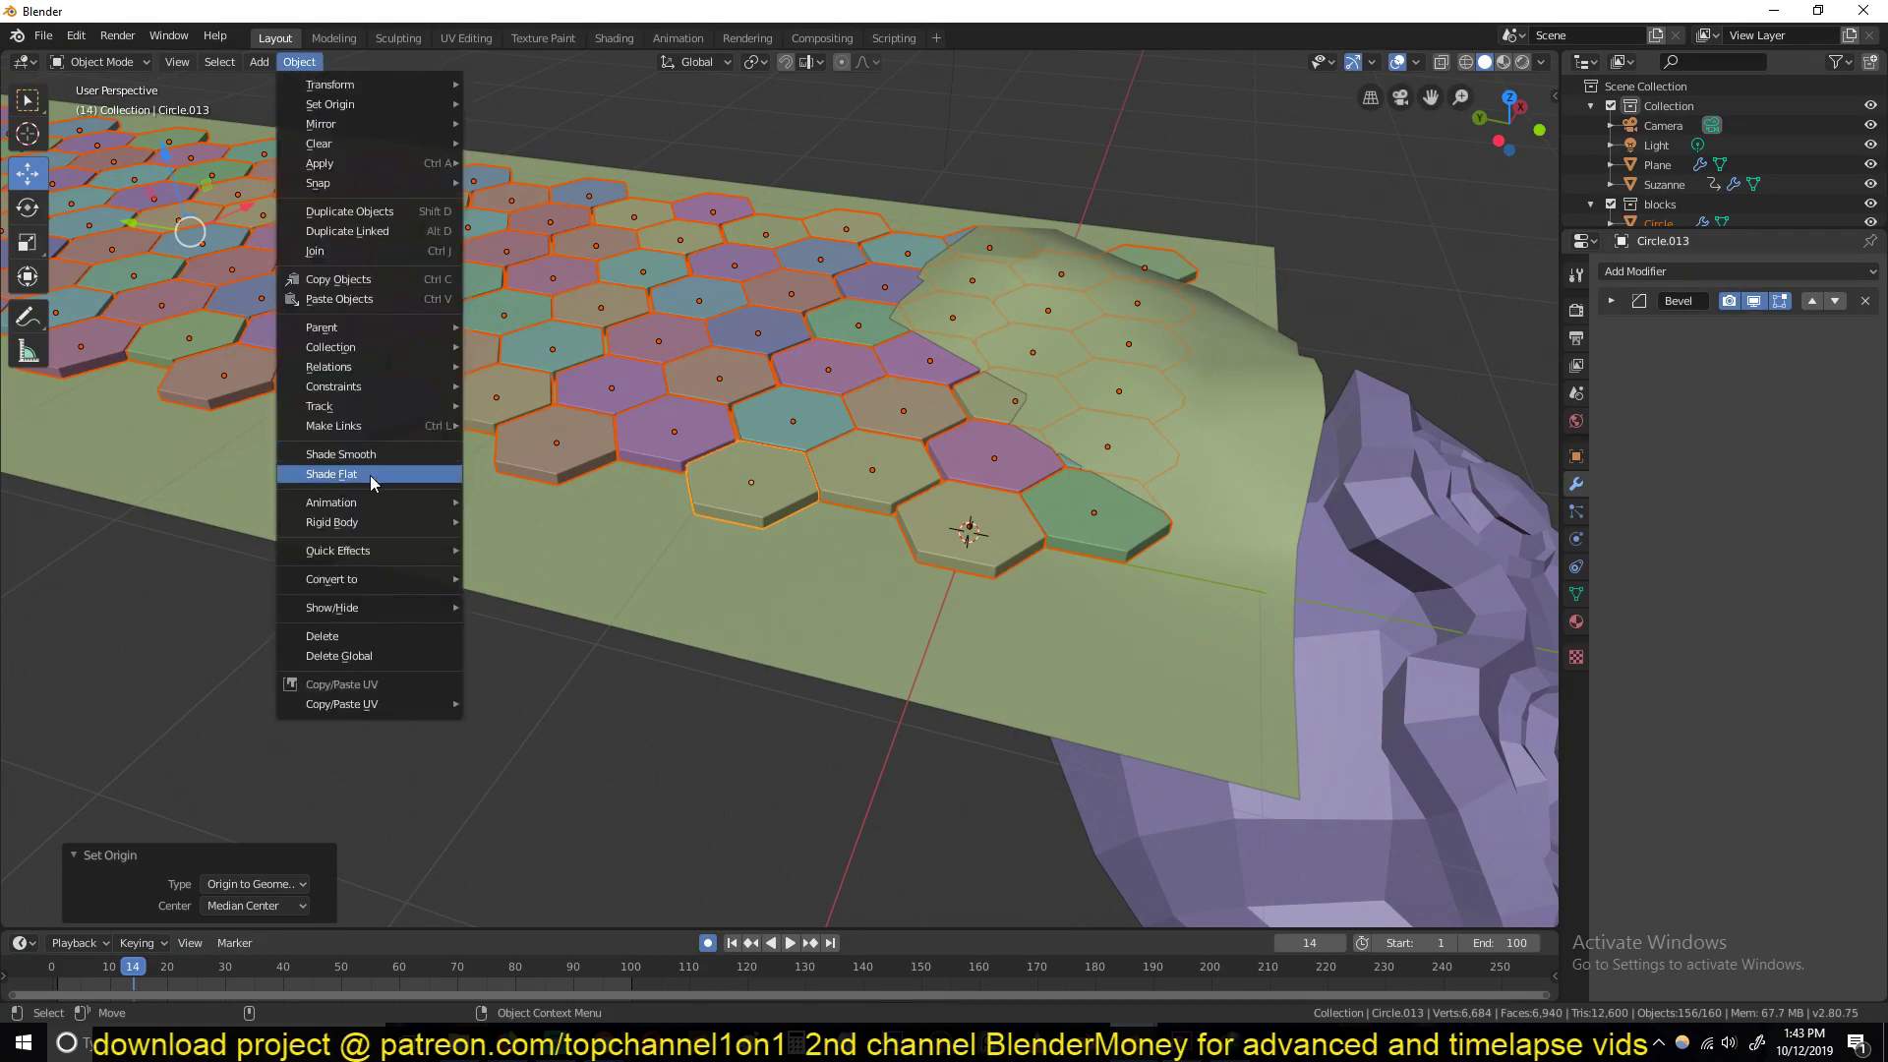
mouse_move(383, 522)
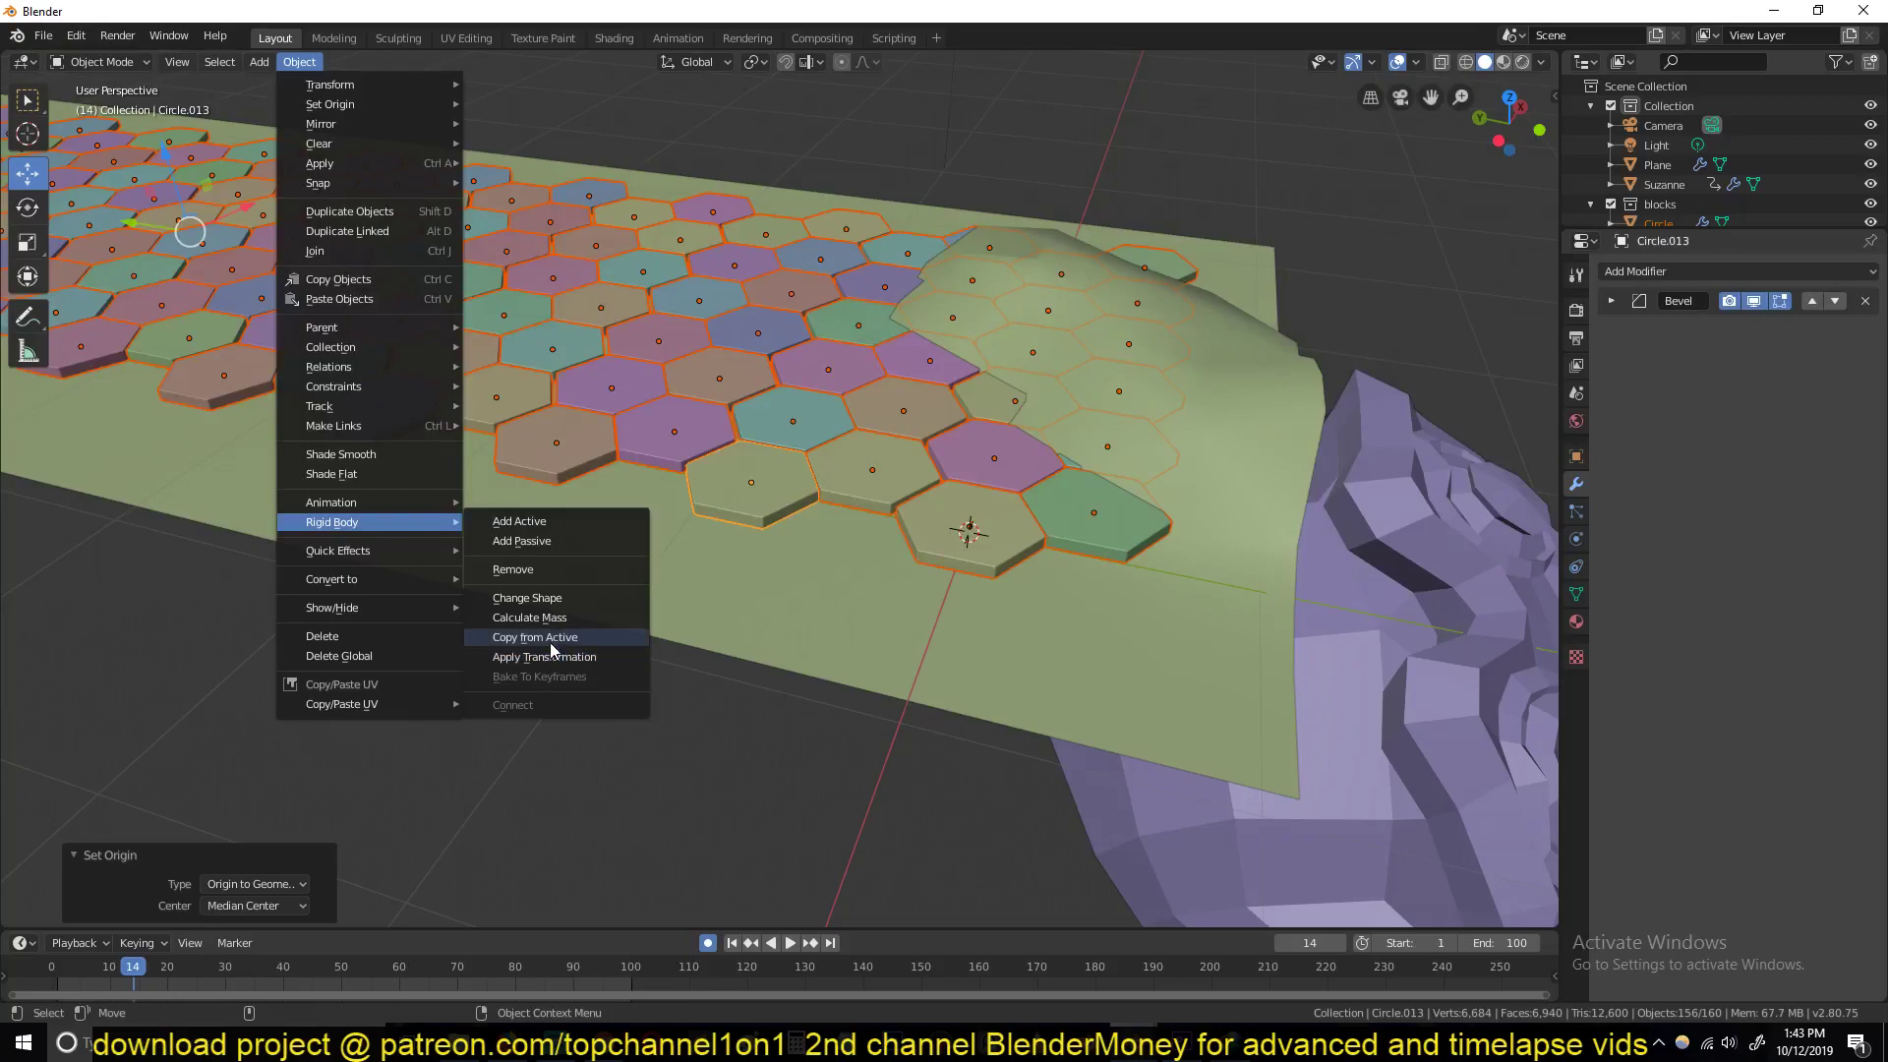
Step: Make the selected tiles active rigid bodies and test-play the simulation from frame 0
click(554, 530)
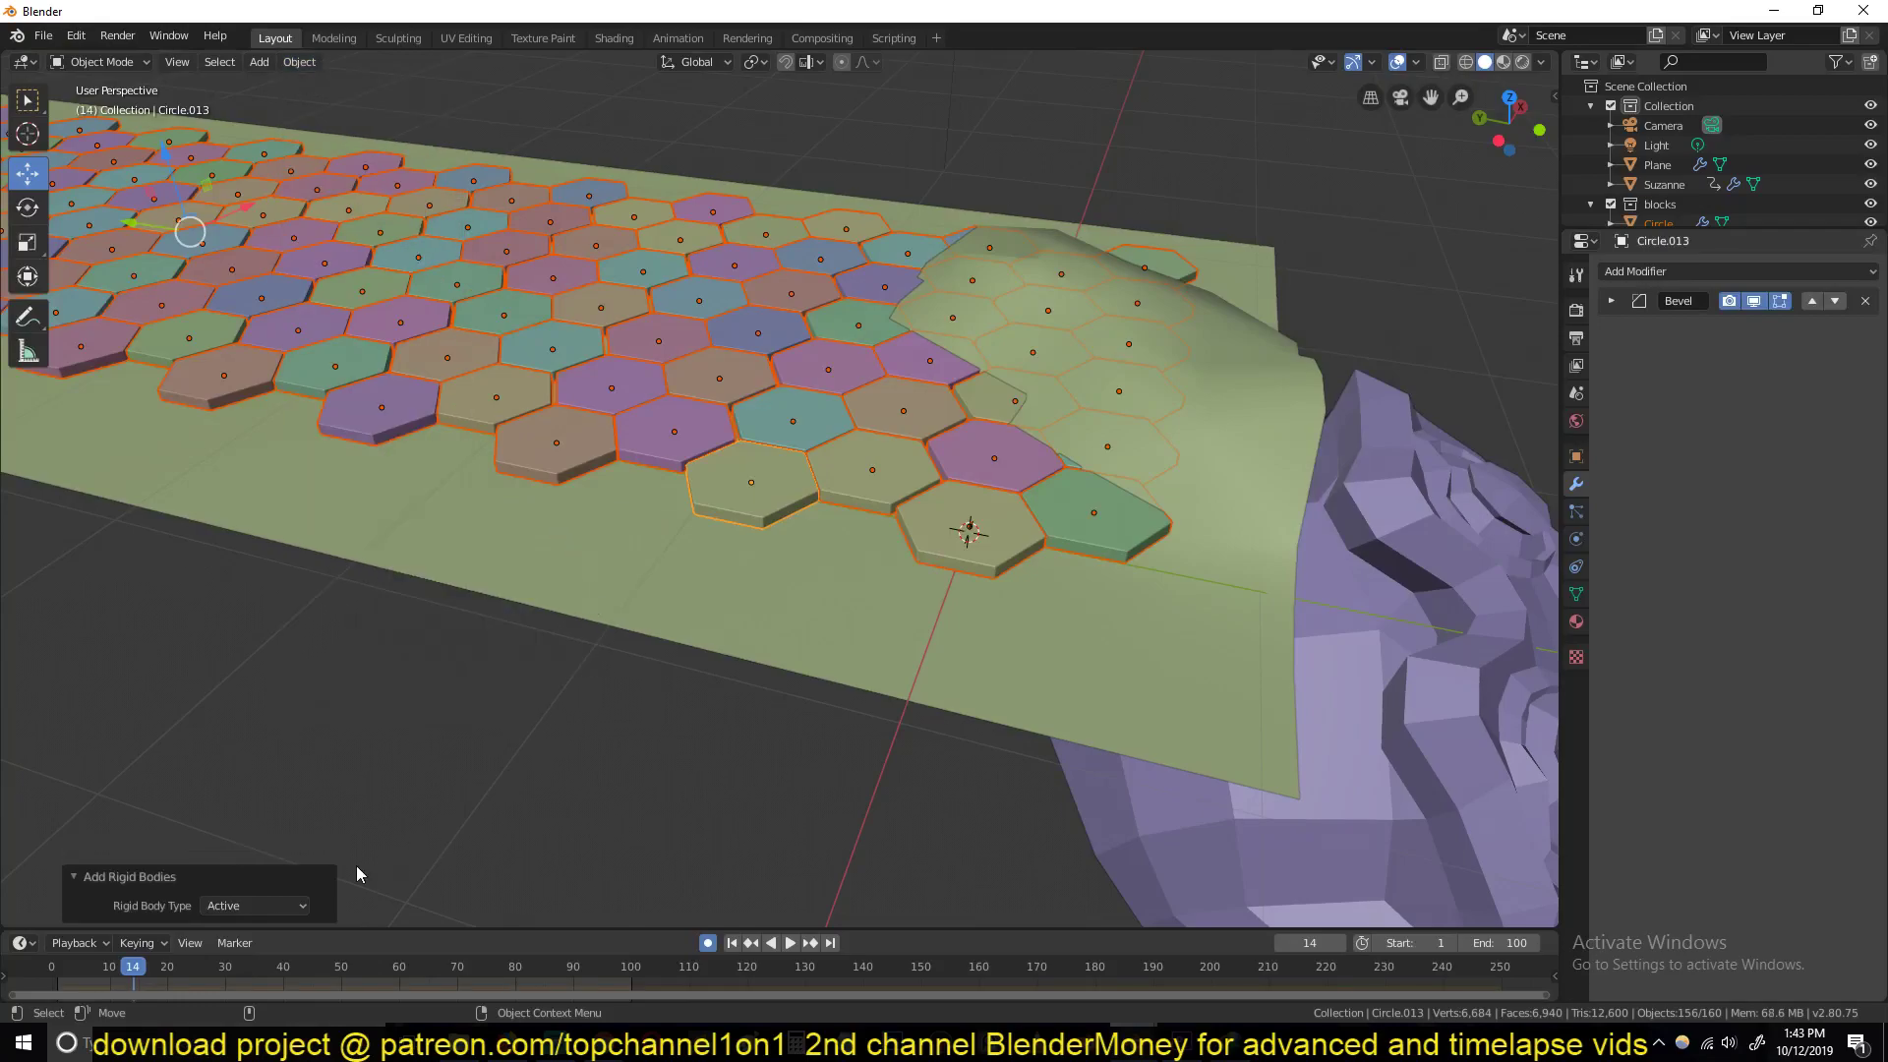
click(37, 972)
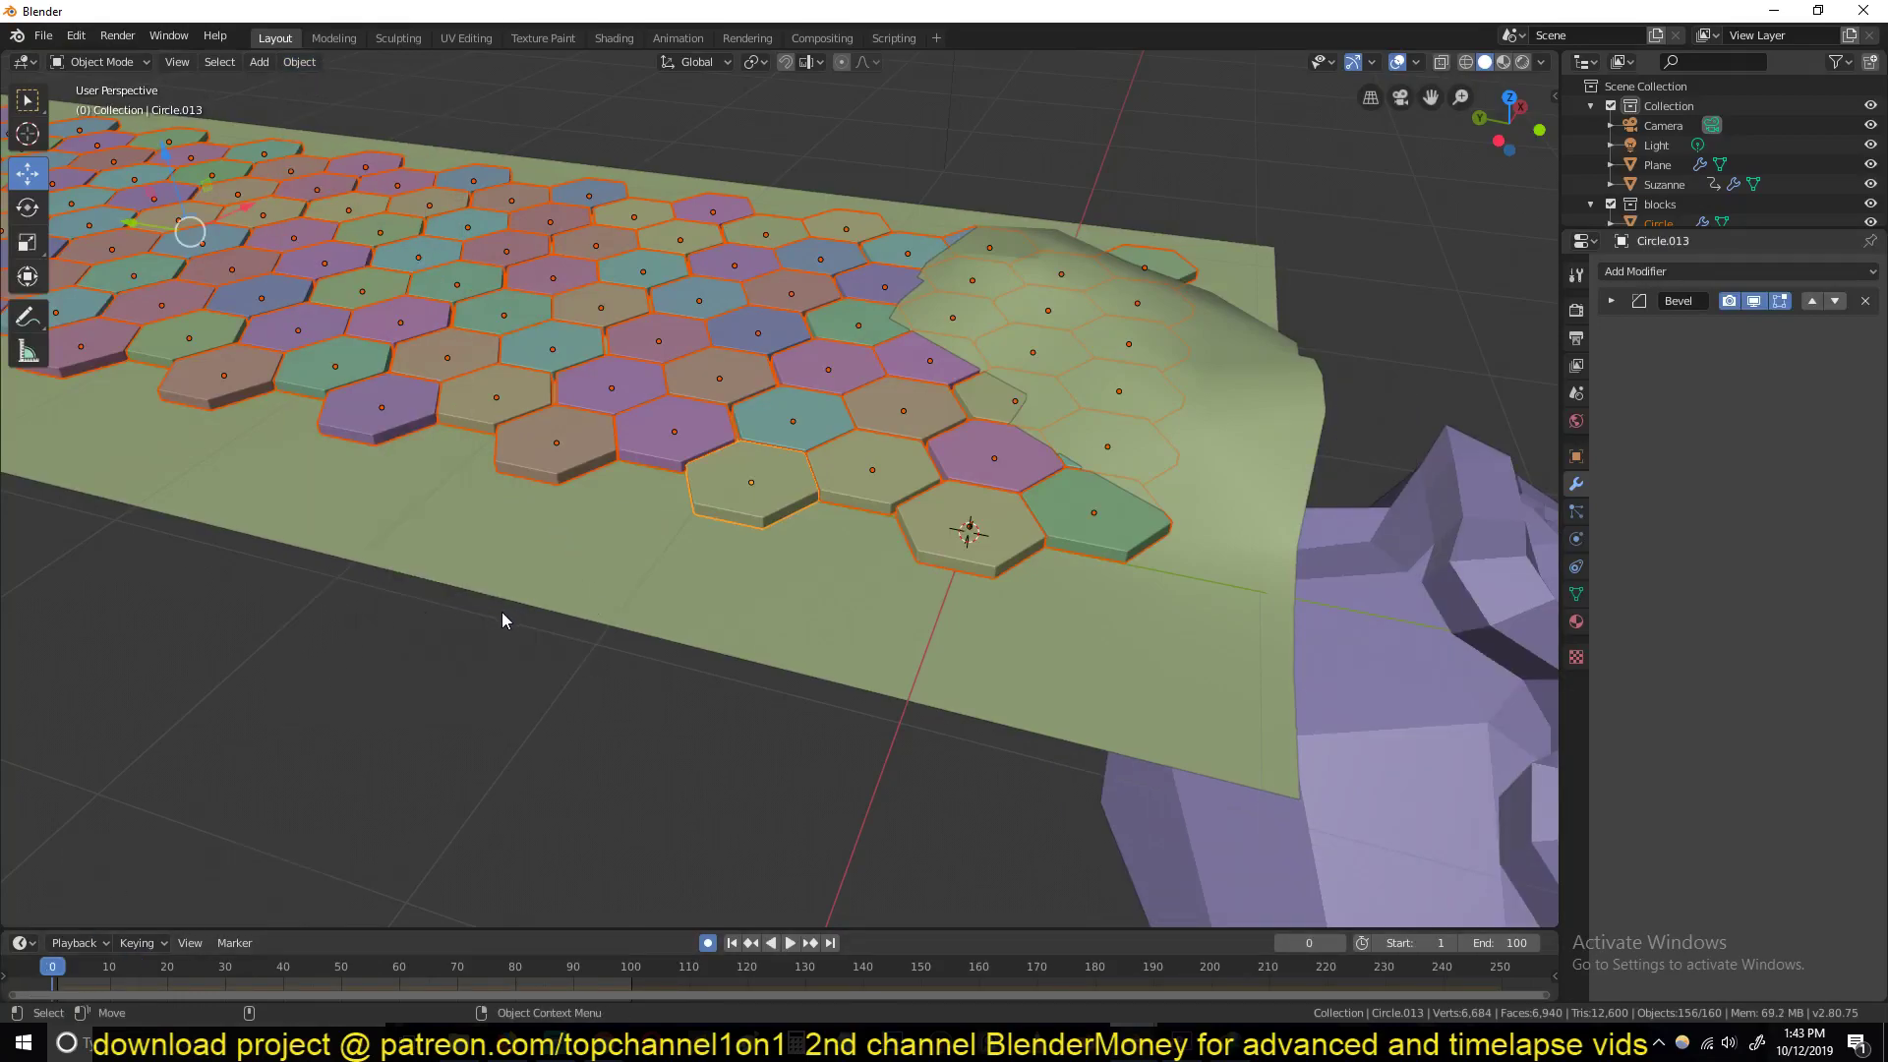
key(space)
key(Escape)
Step: Replay the simulation from a low side view, rewind to frame 0, and select the ground Plane
middle_drag(505, 615, 677, 521)
key(space)
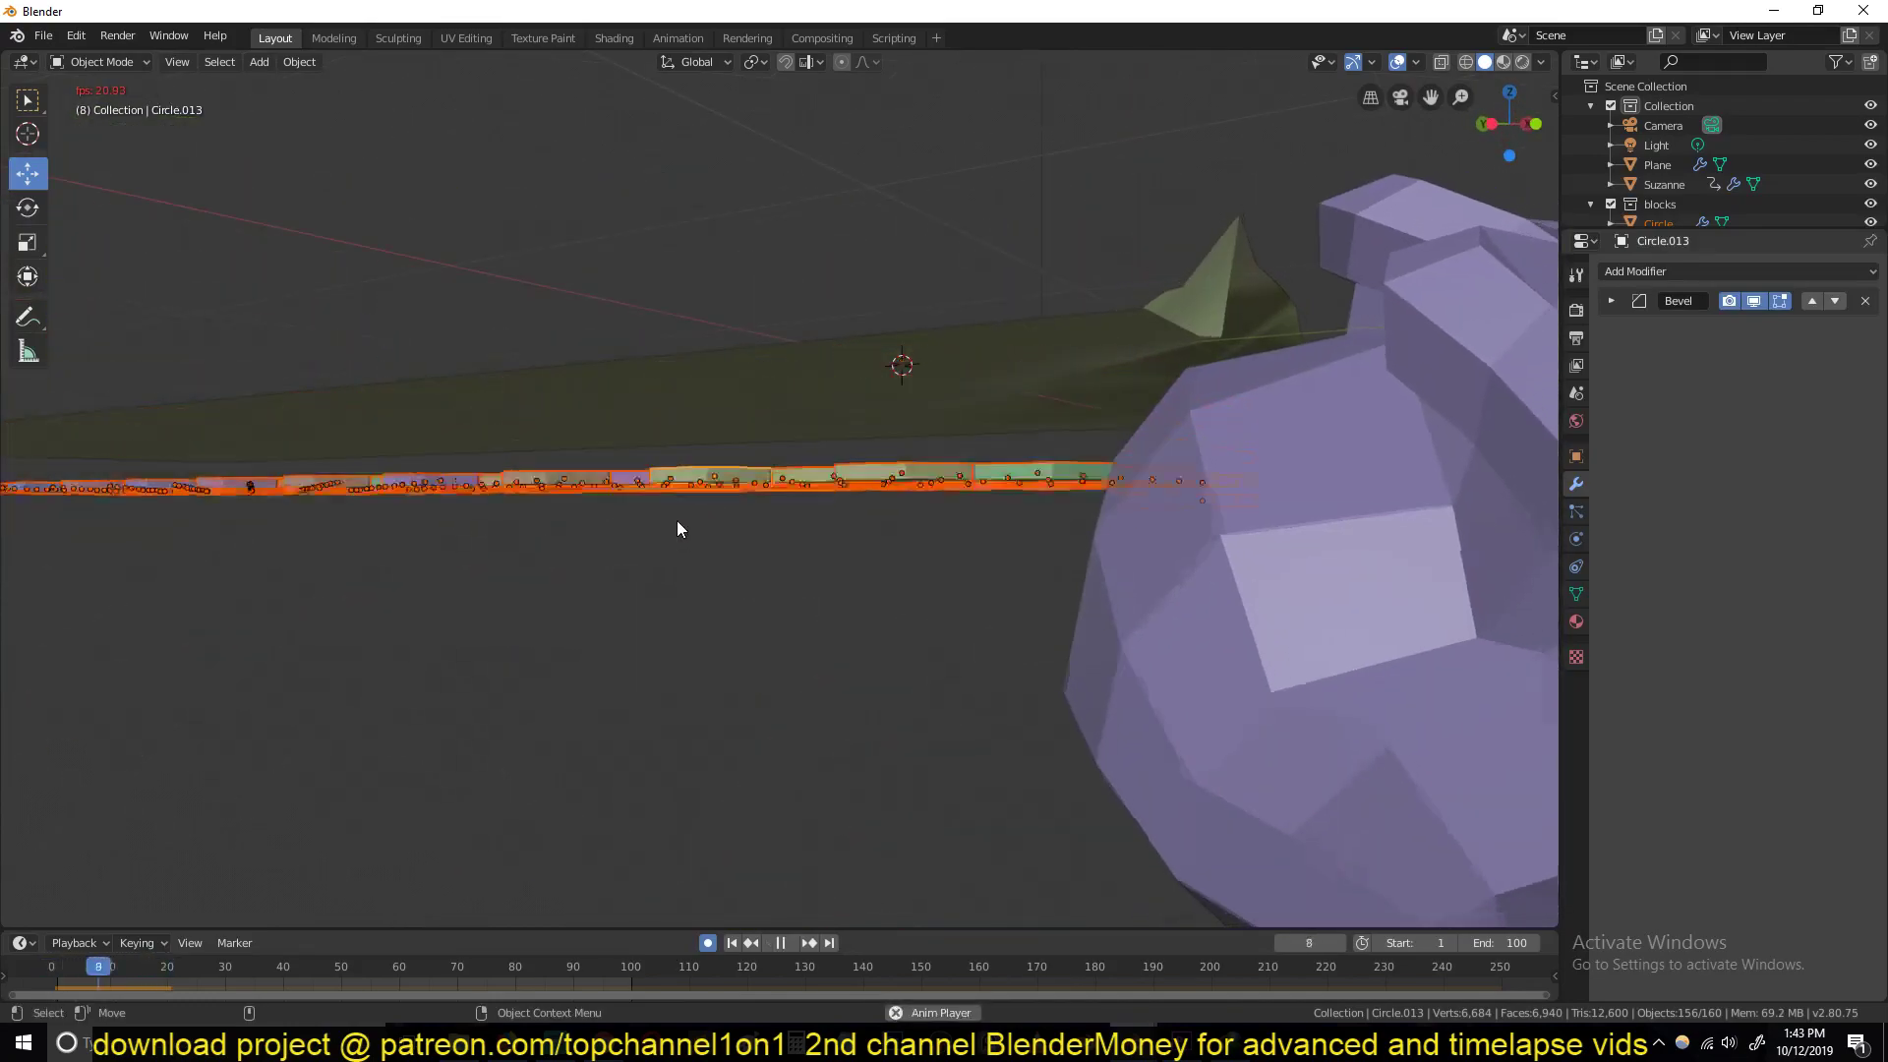
key(Escape)
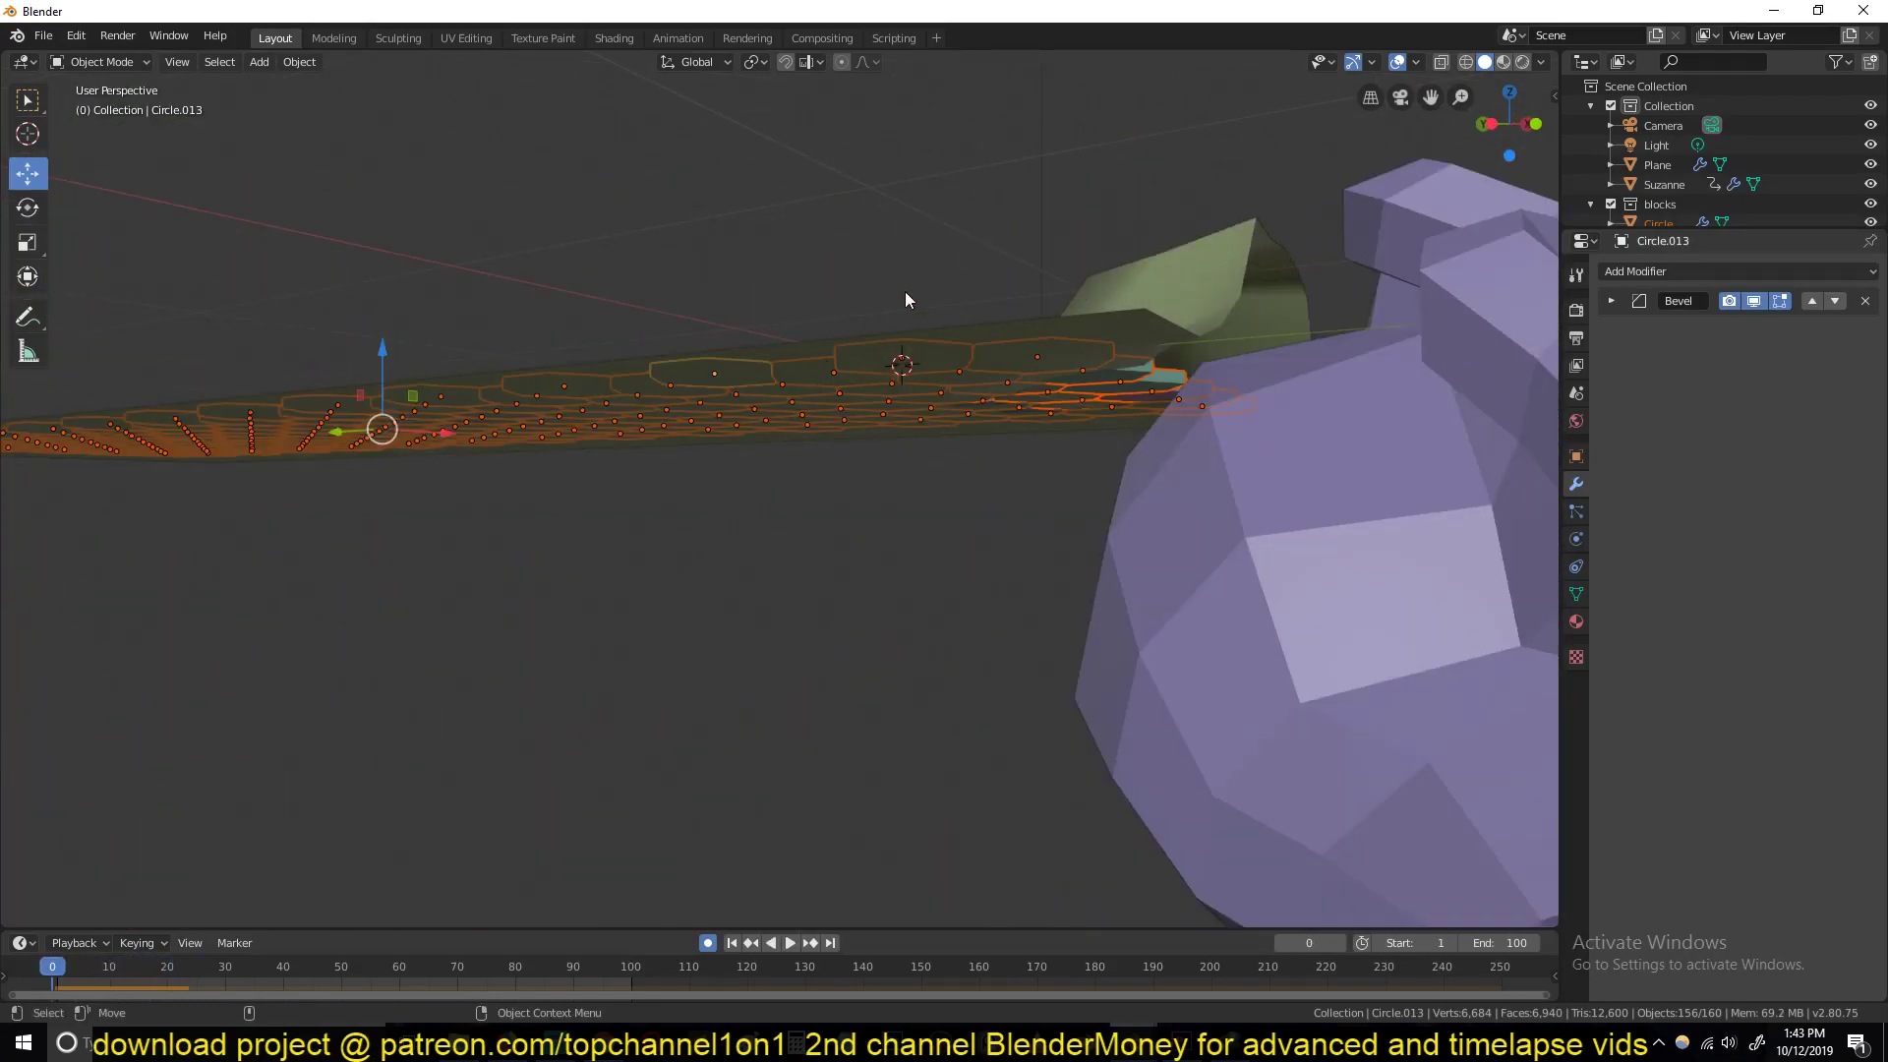
click(1199, 259)
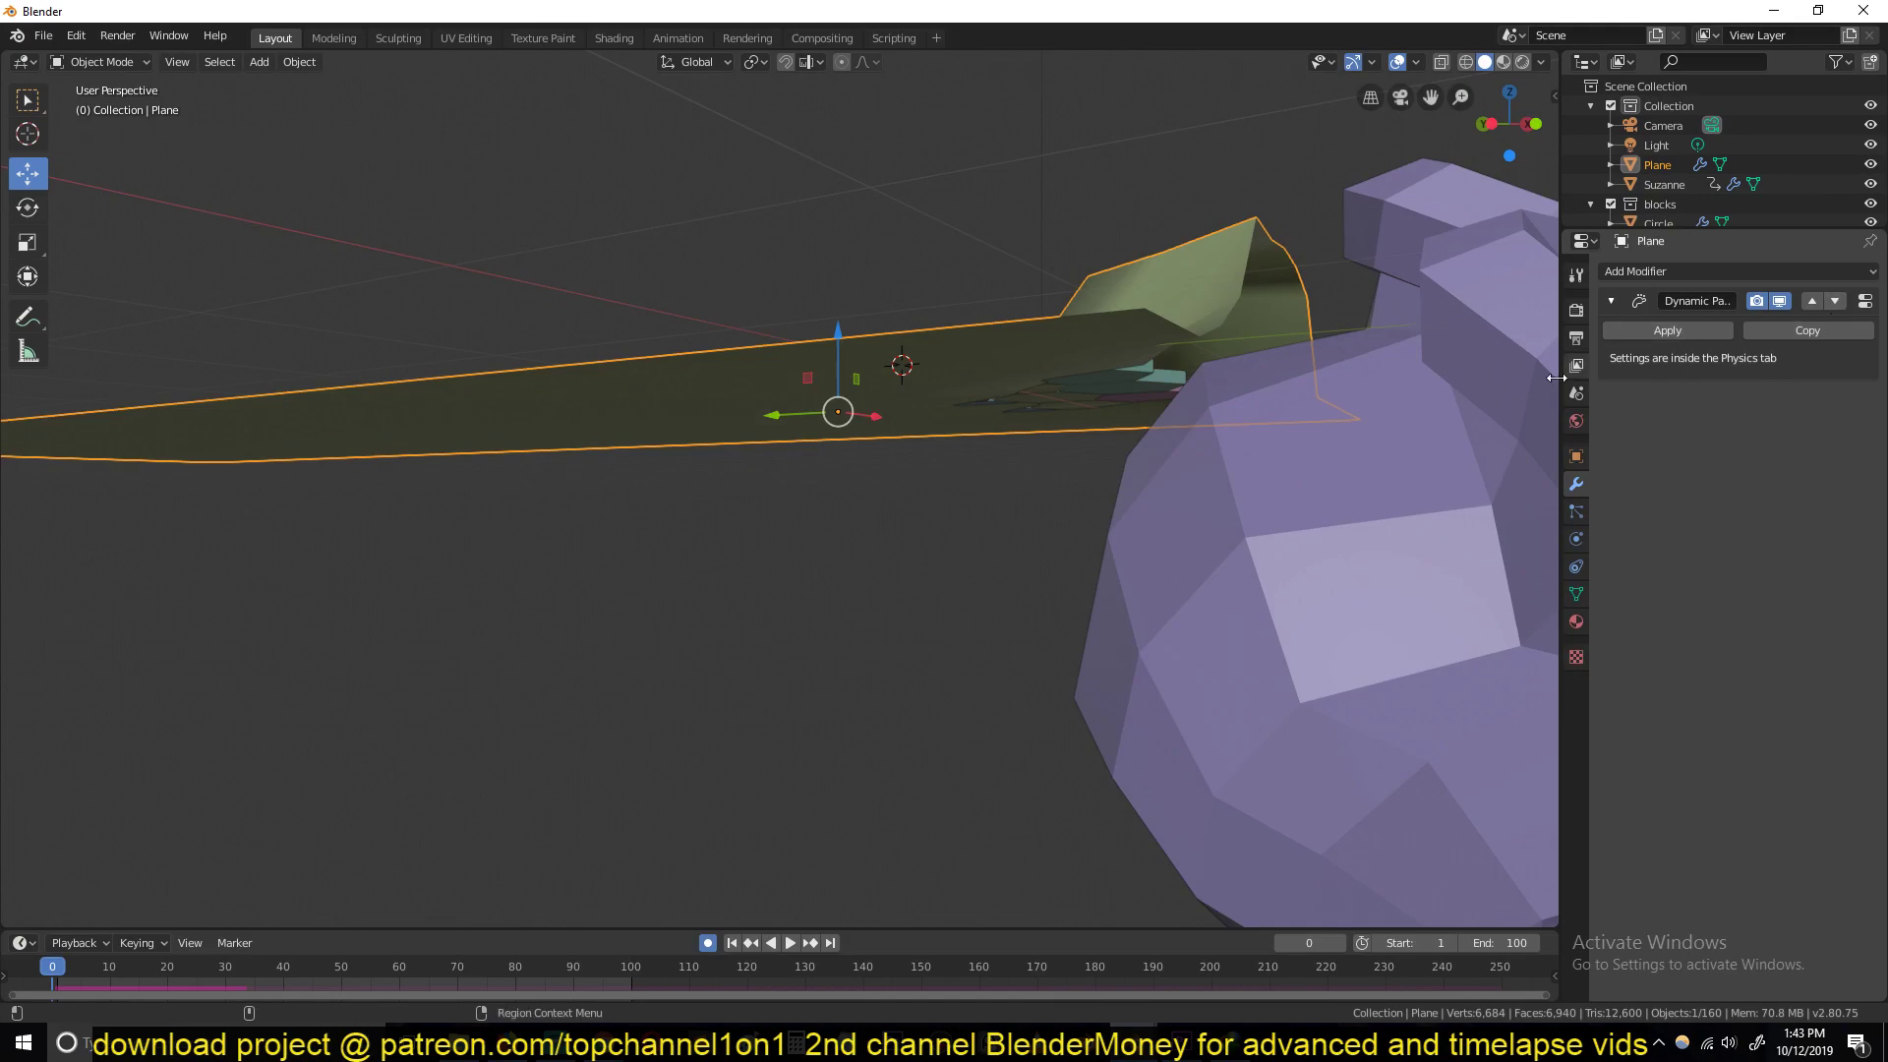
Step: Enable rigid body physics on the ground plane with type Passive
click(1576, 538)
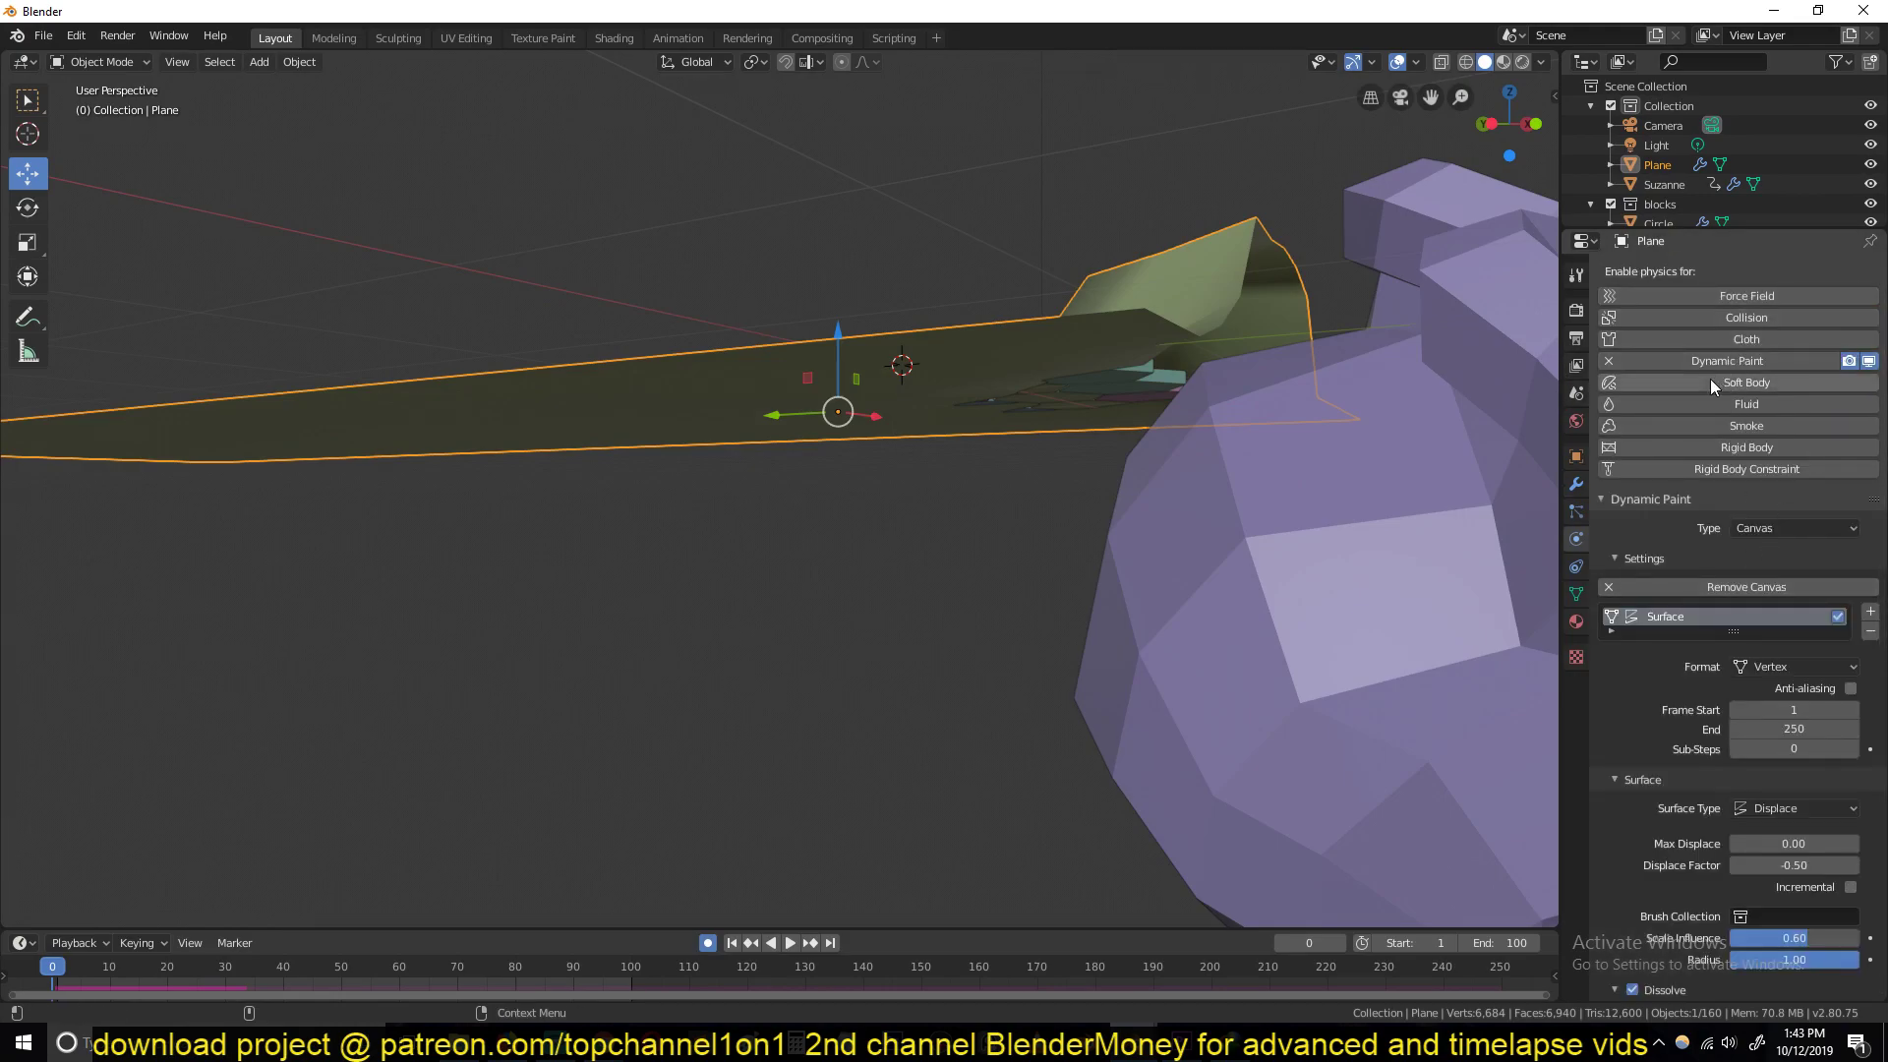
click(1718, 444)
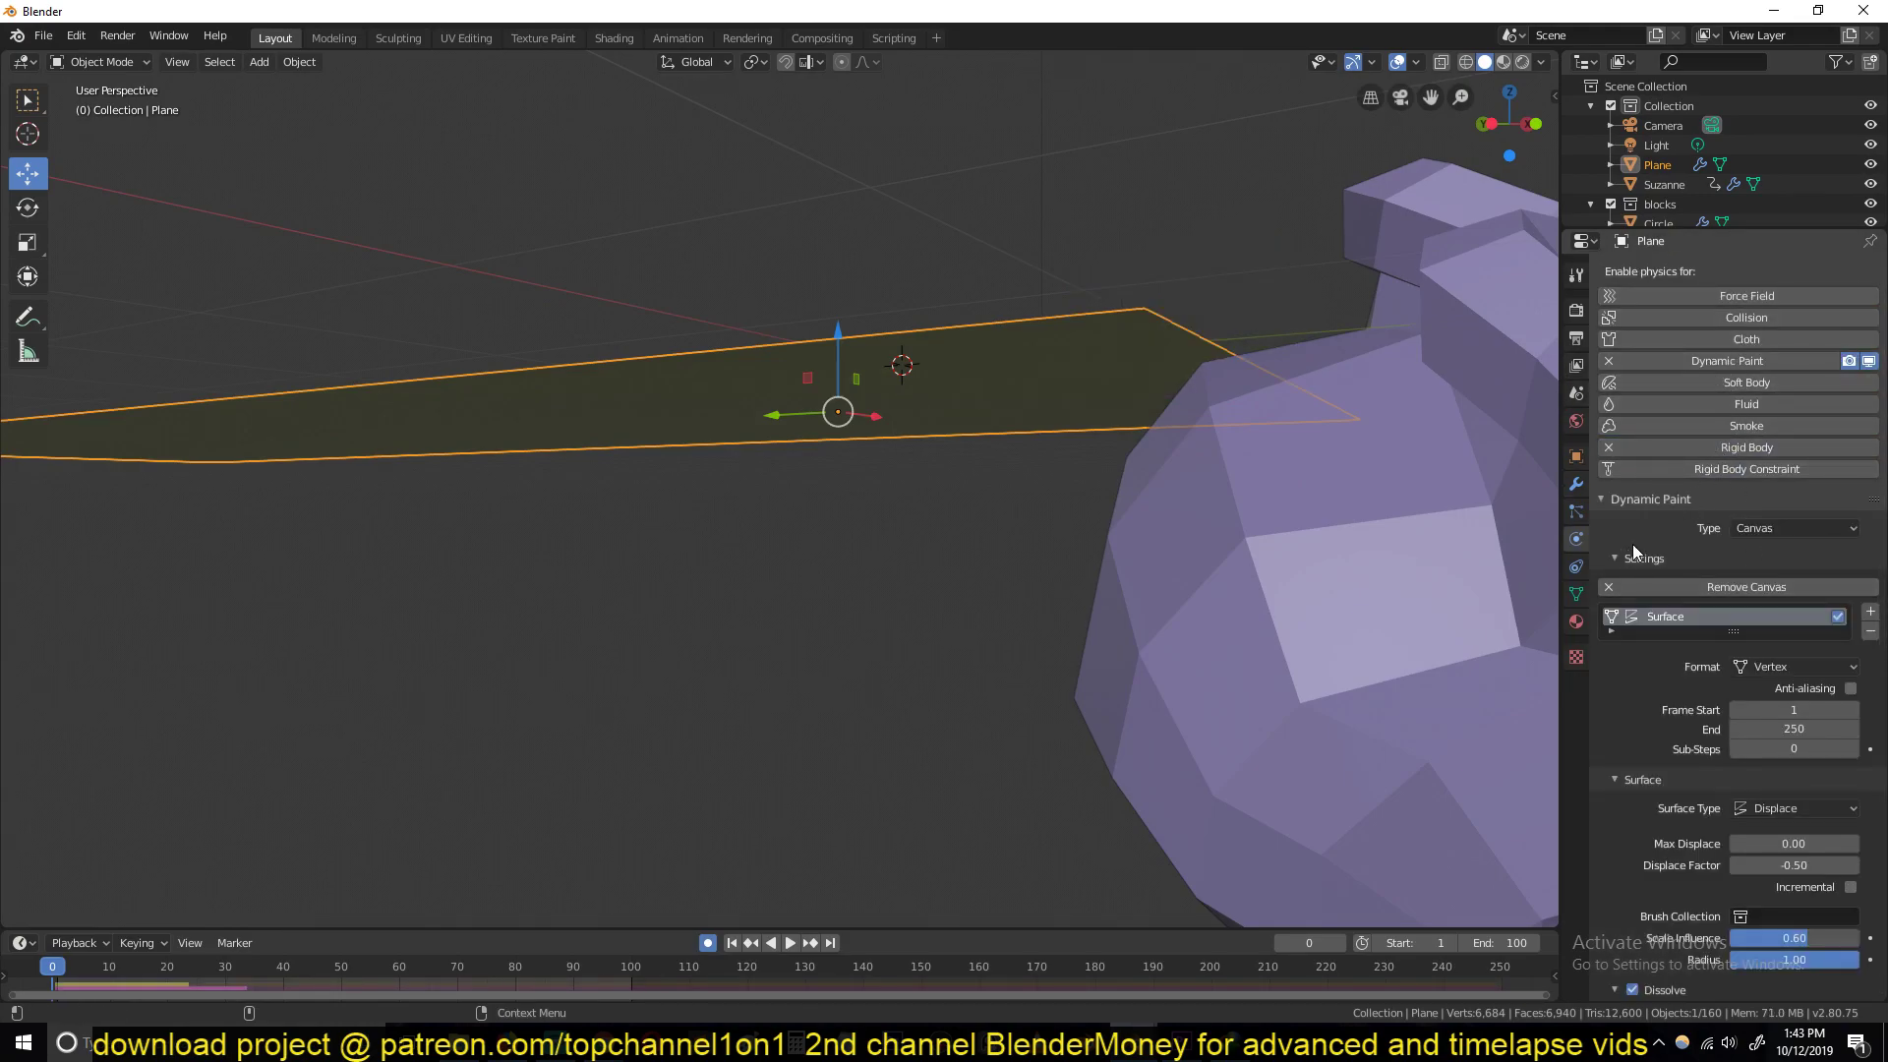
click(1618, 500)
click(1791, 553)
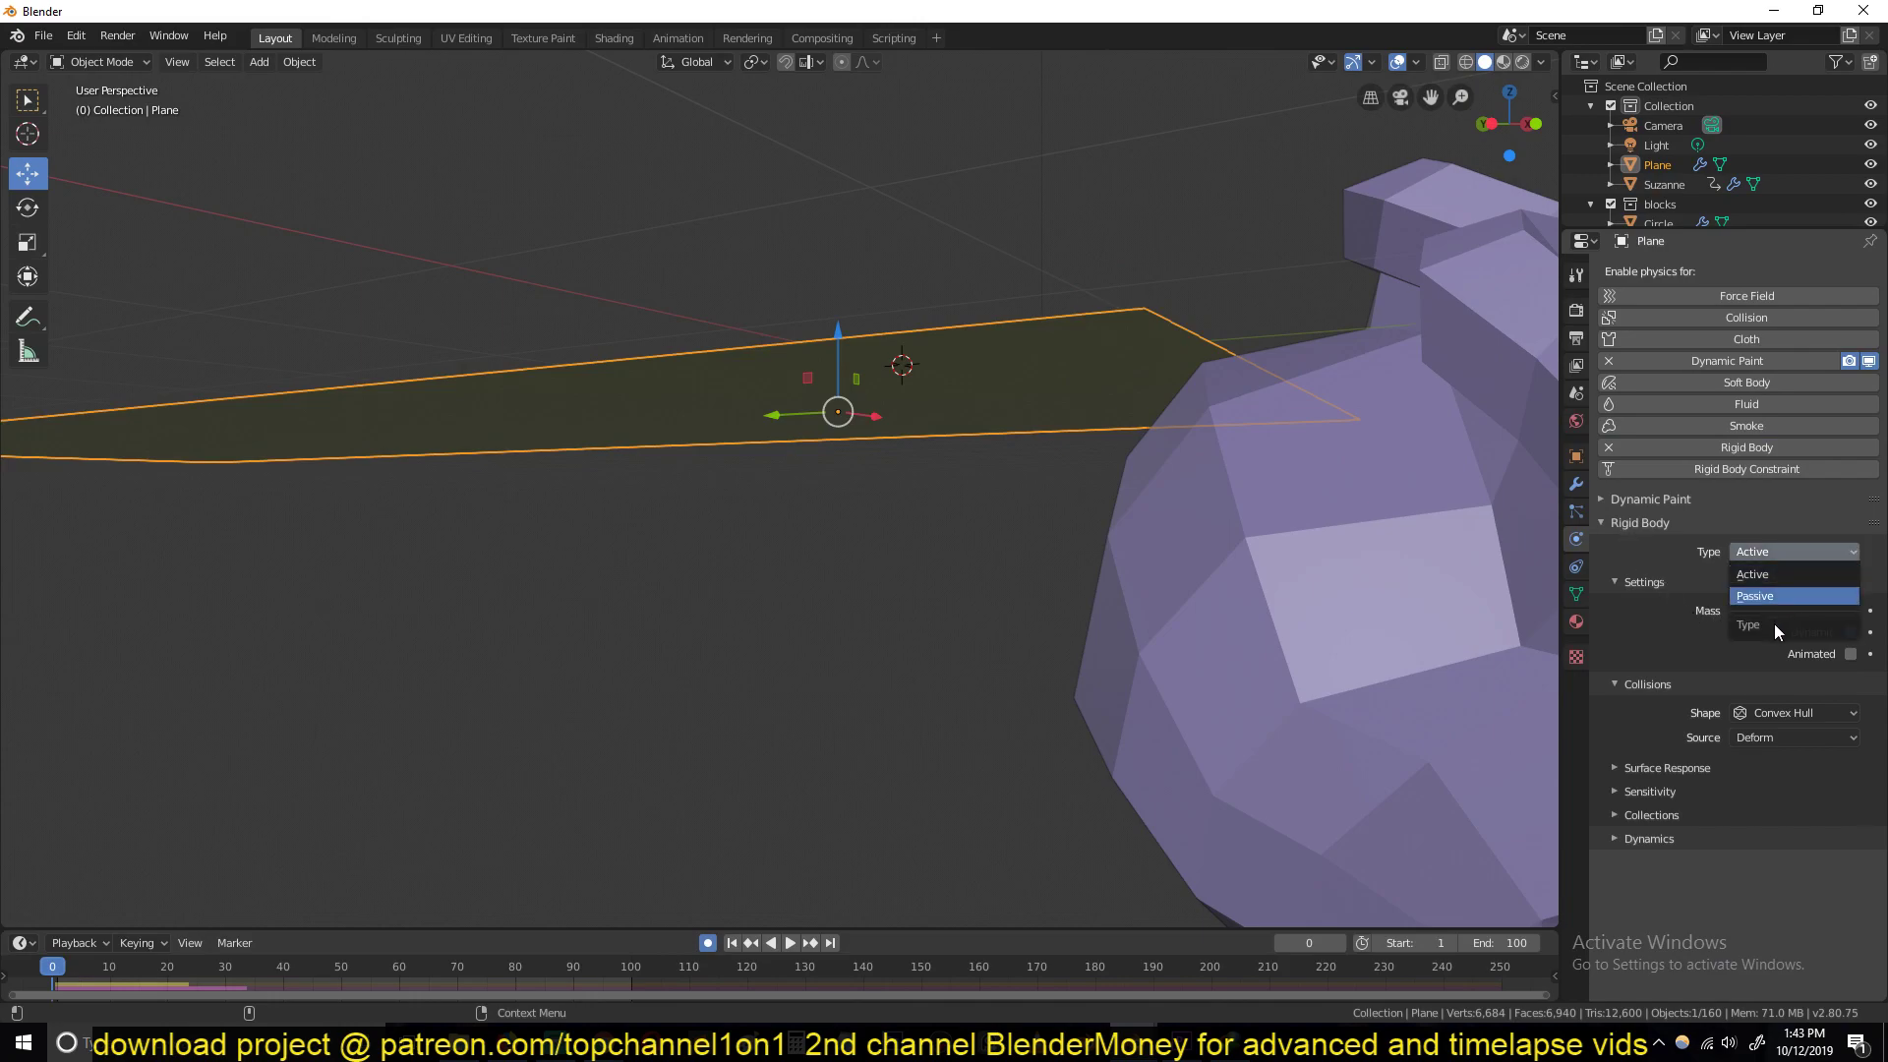
click(1786, 588)
Step: Test-play the tiles from above, then set the ground's collision shape to Mesh
middle_drag(1108, 384, 1117, 433)
key(space)
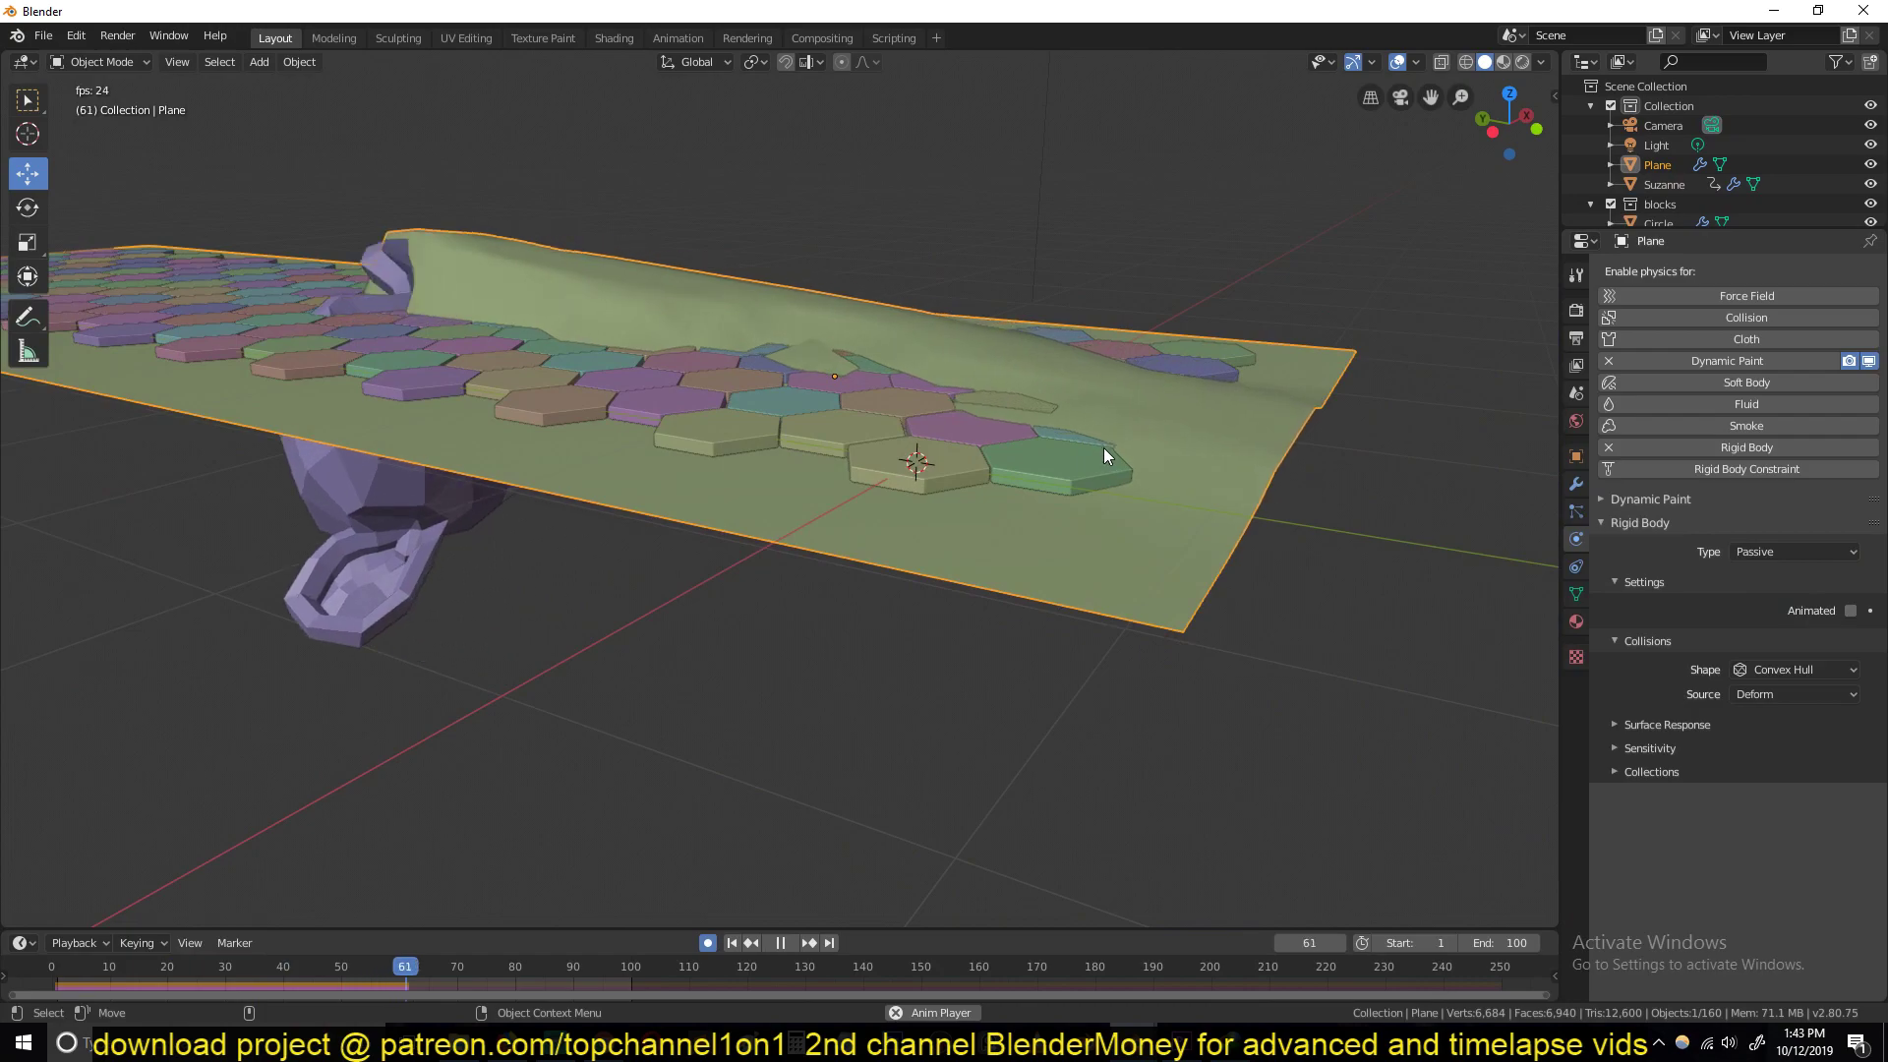
key(Escape)
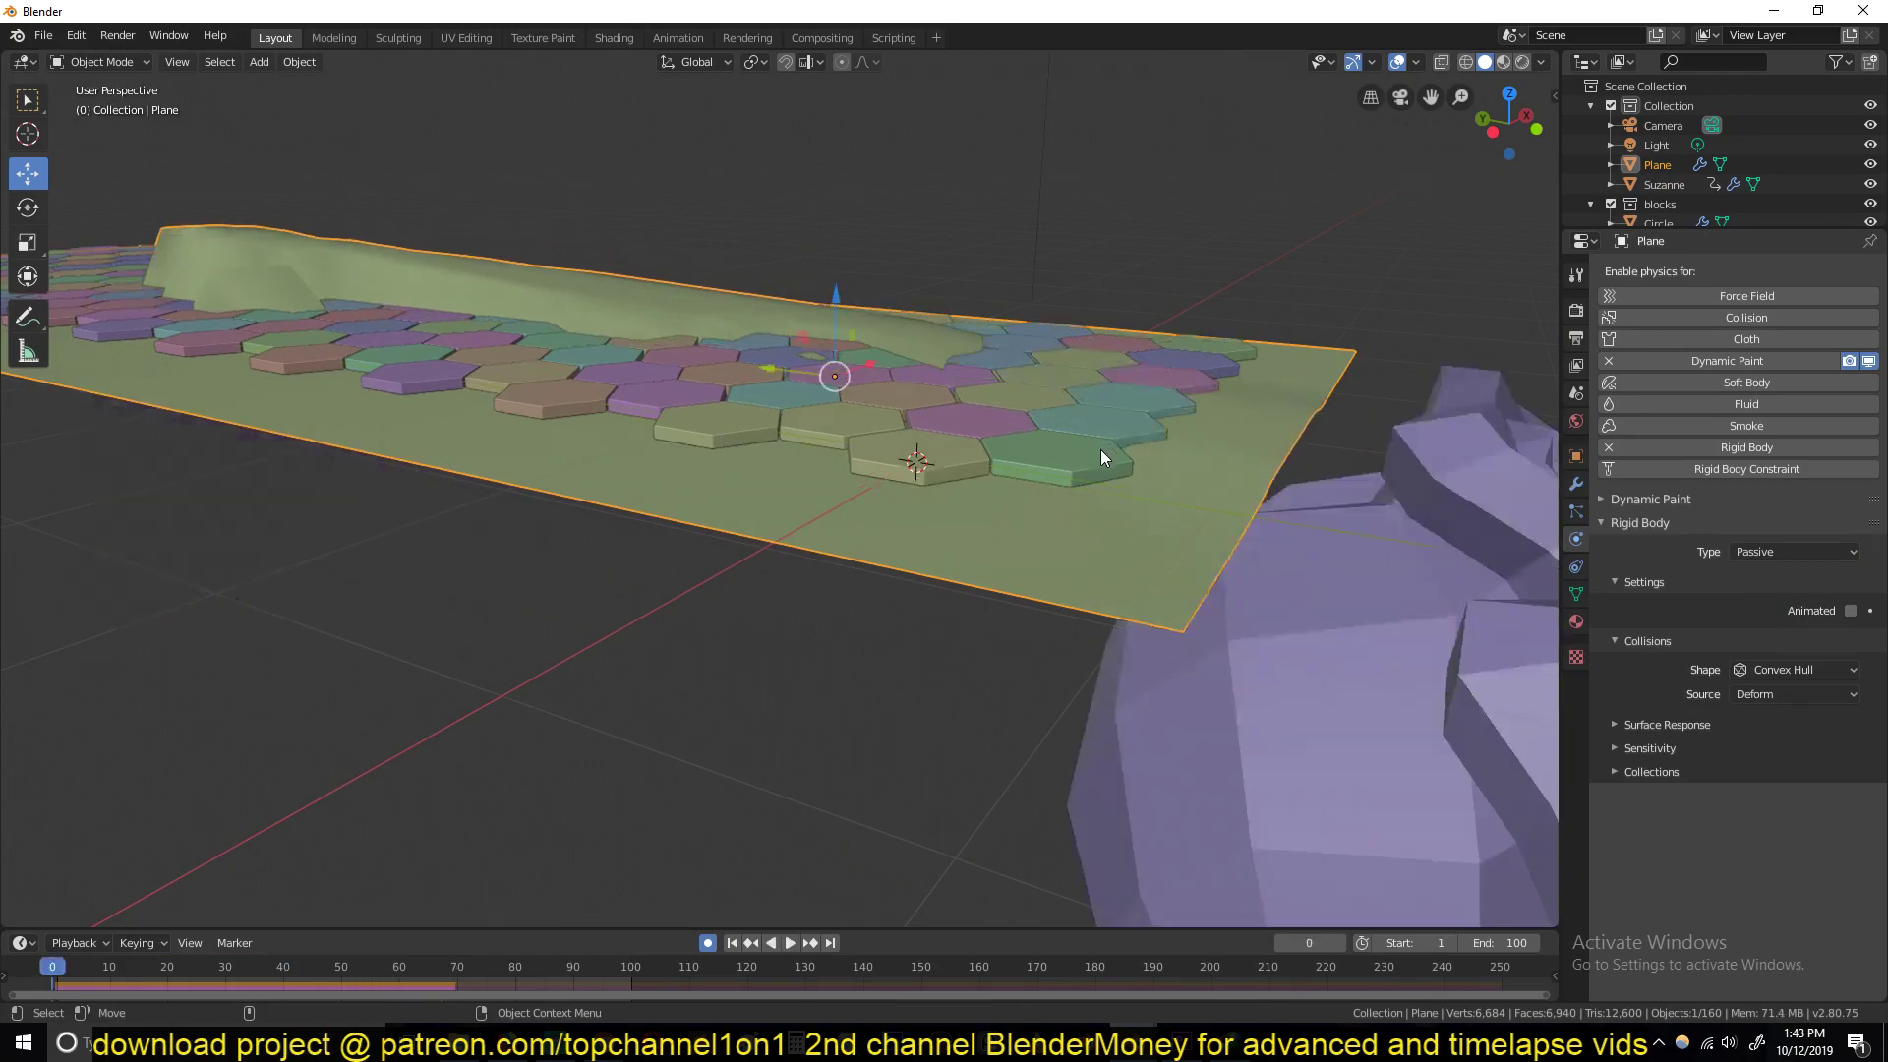
click(1842, 669)
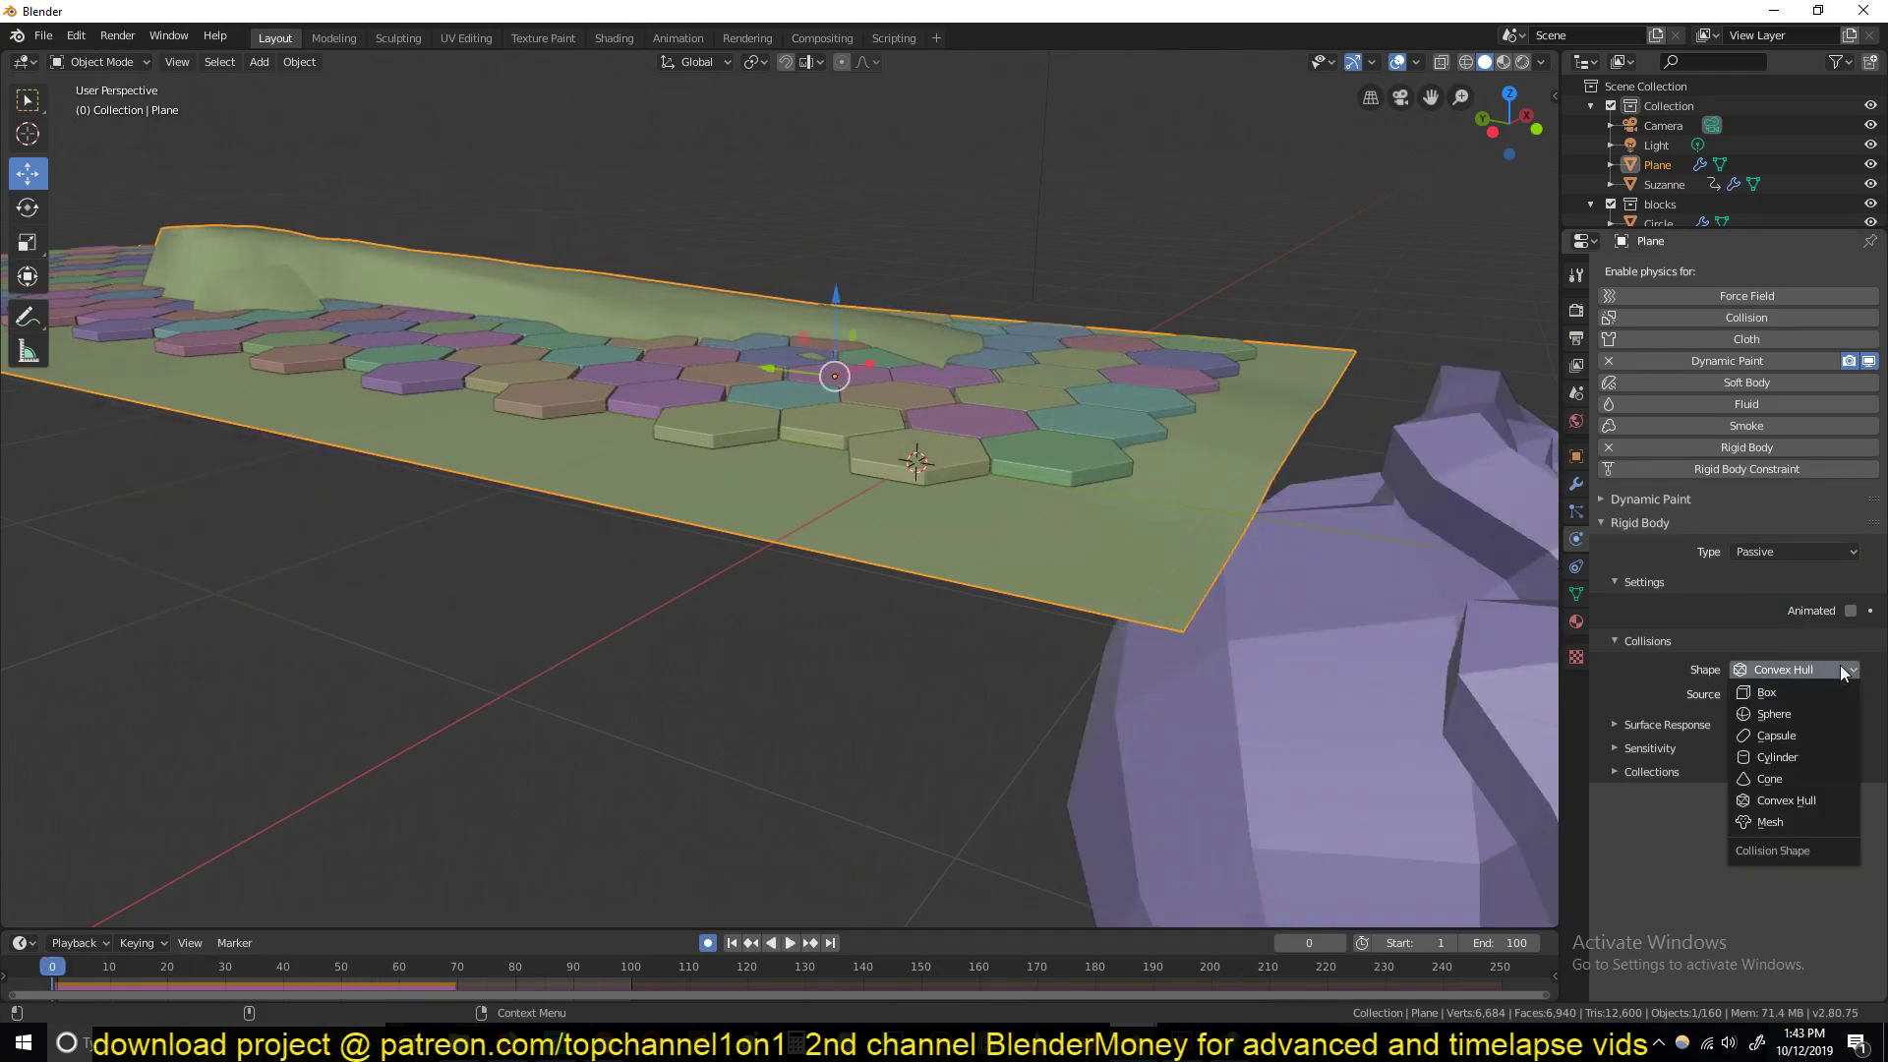
click(1774, 823)
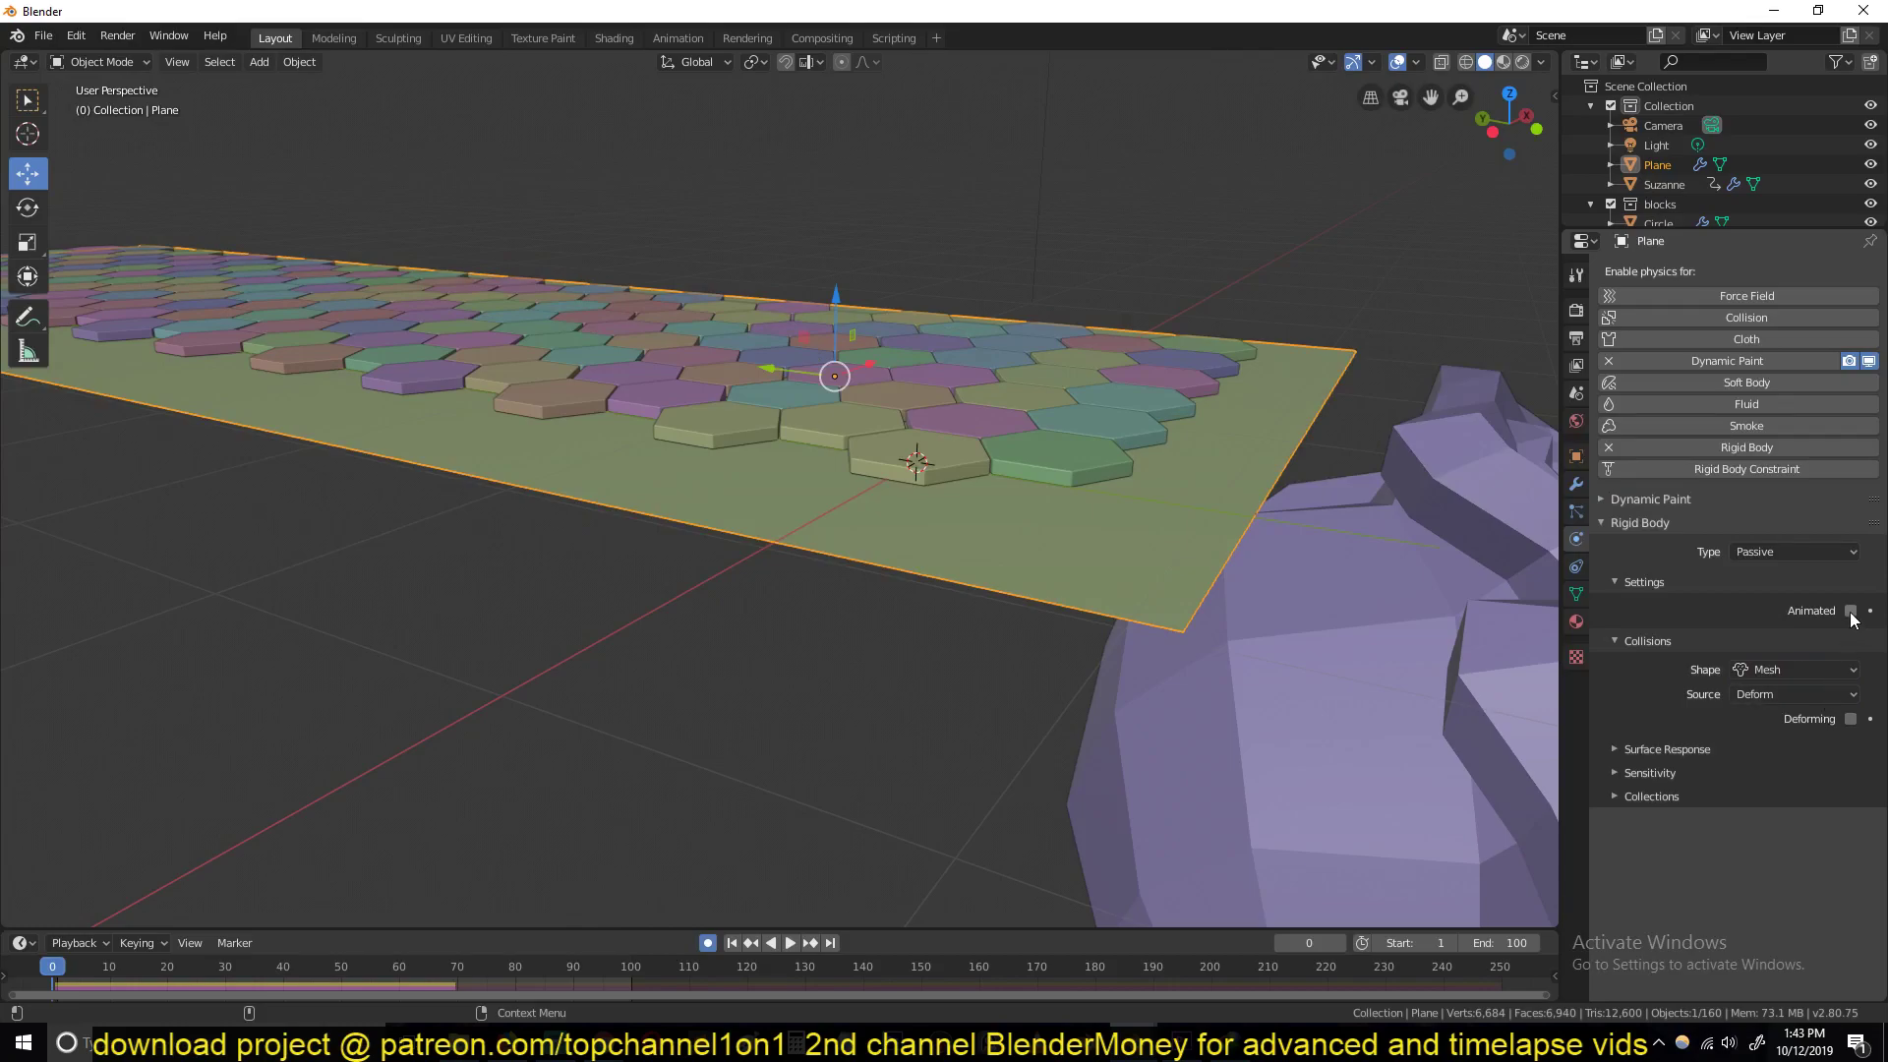
Step: Cancel a save of the blend file and switch to the YouTube upload page in Firefox
key(ctrl+s)
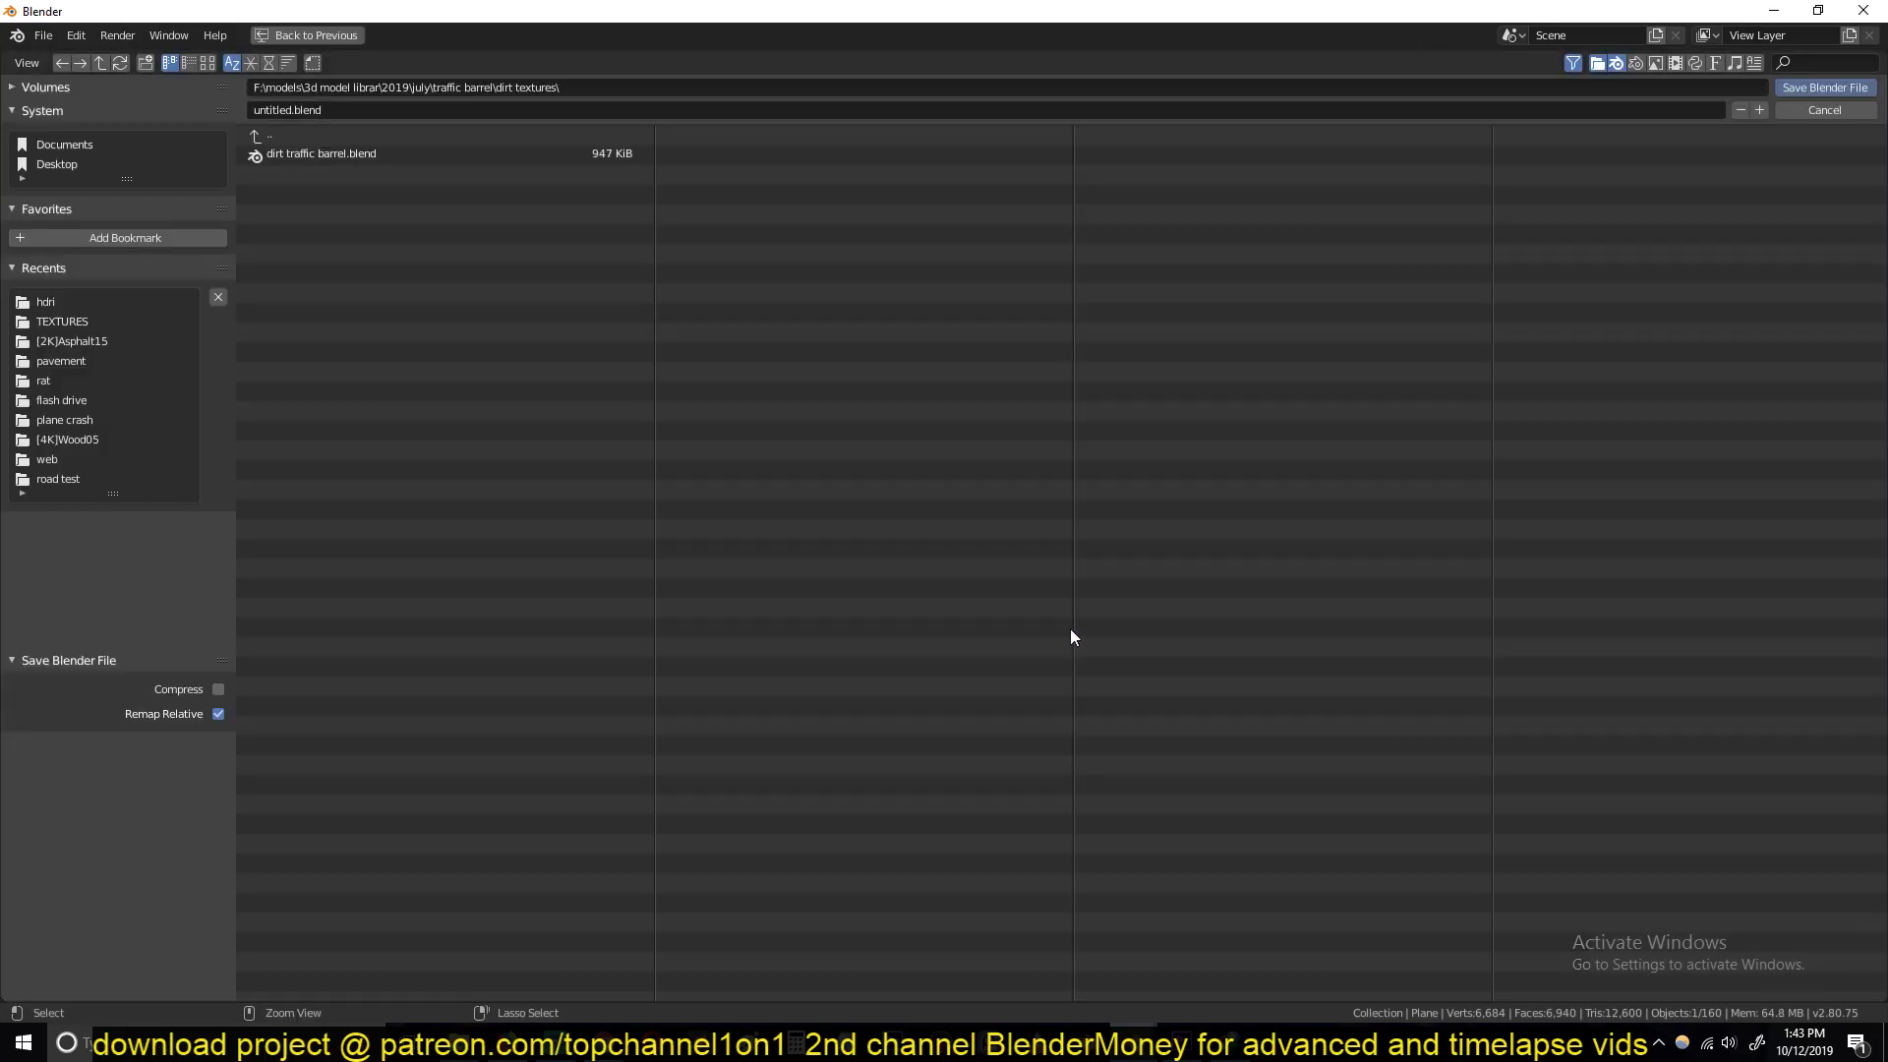
click(1805, 108)
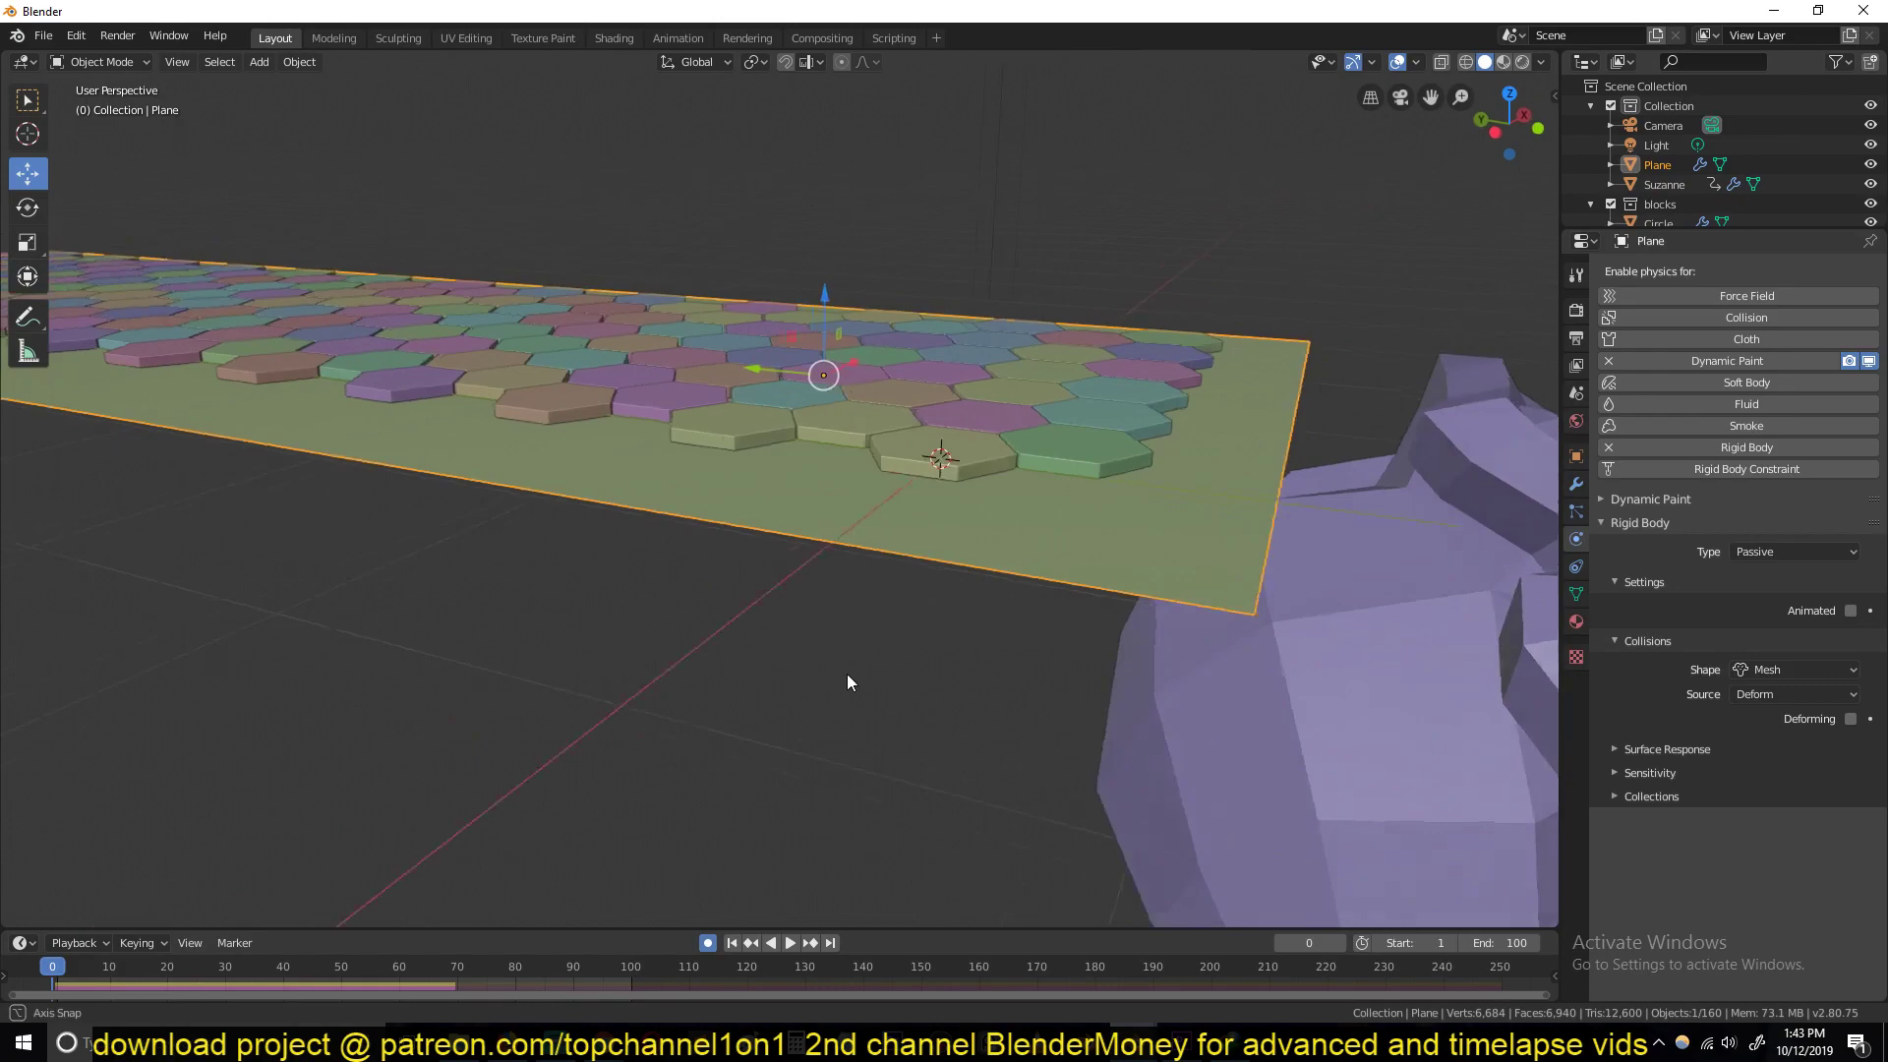
mouse_move(846, 674)
middle_down()
mouse_move(966, 692)
mouse_move(848, 710)
middle_up()
mouse_move(506, 1044)
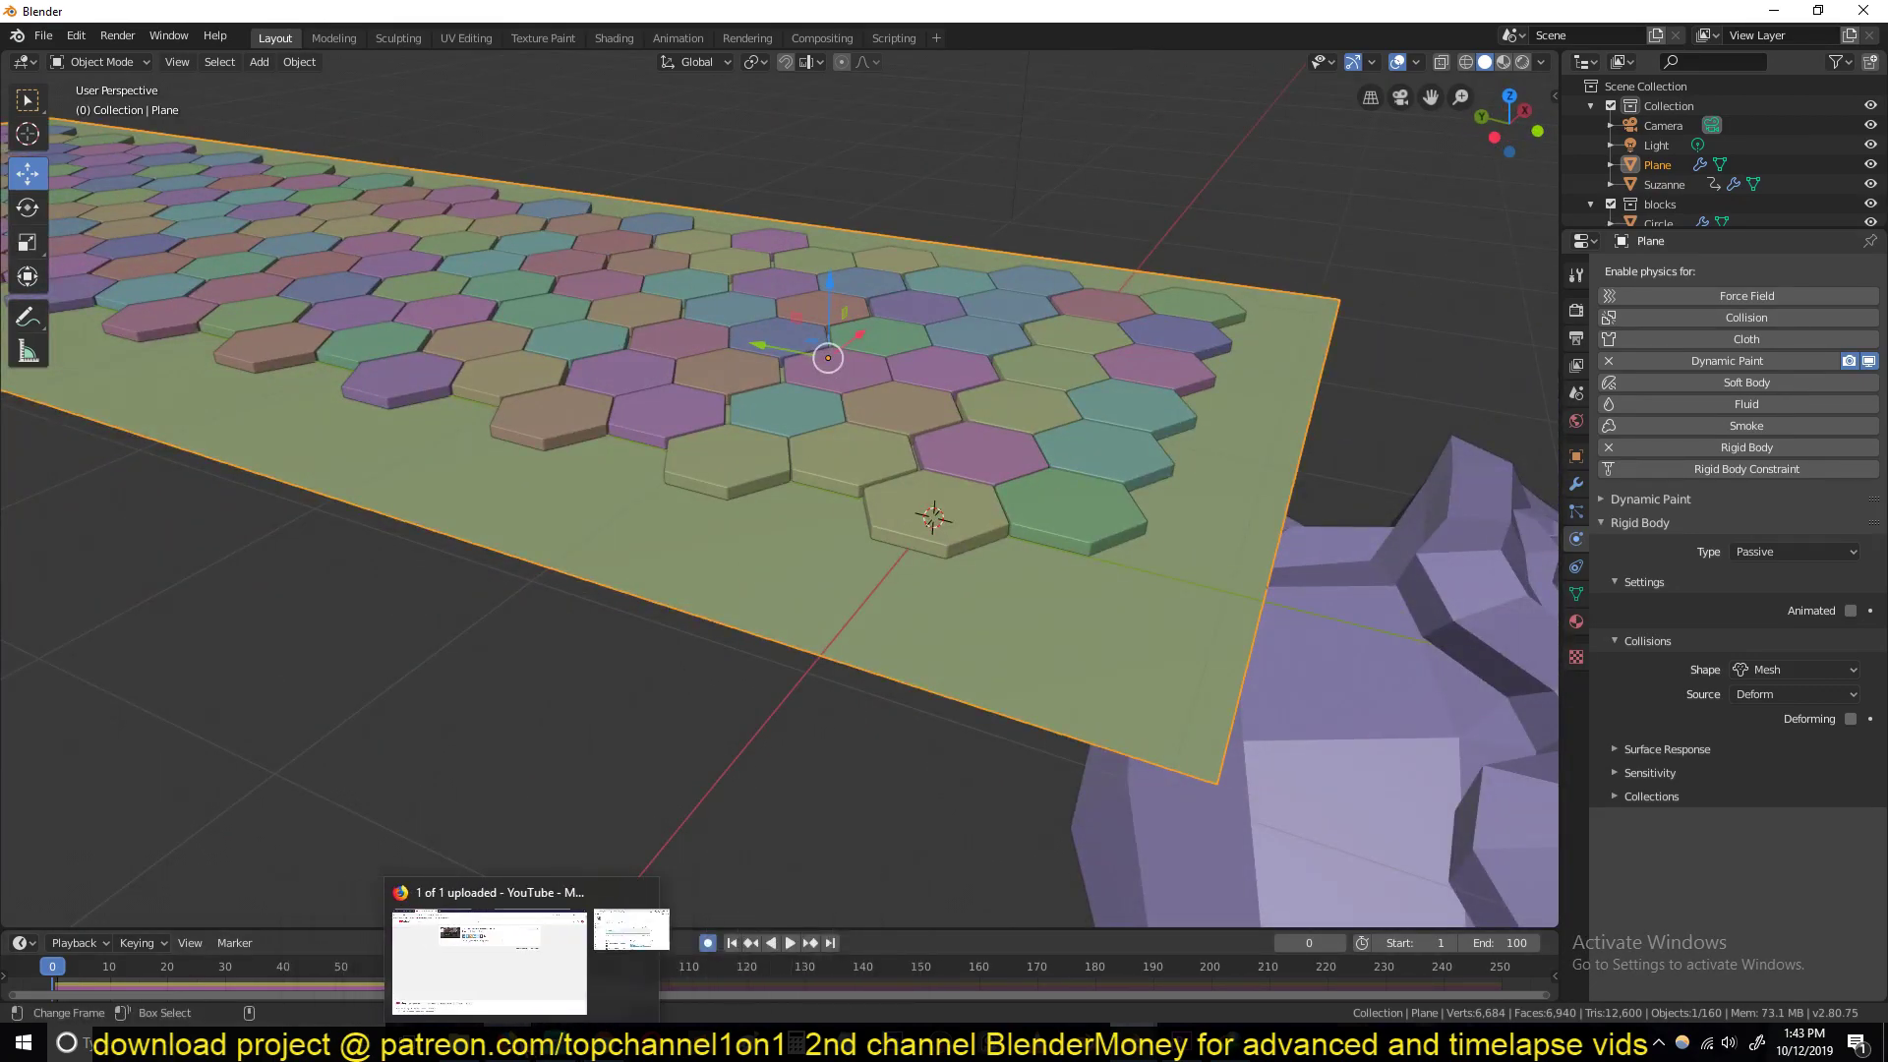
click(552, 1005)
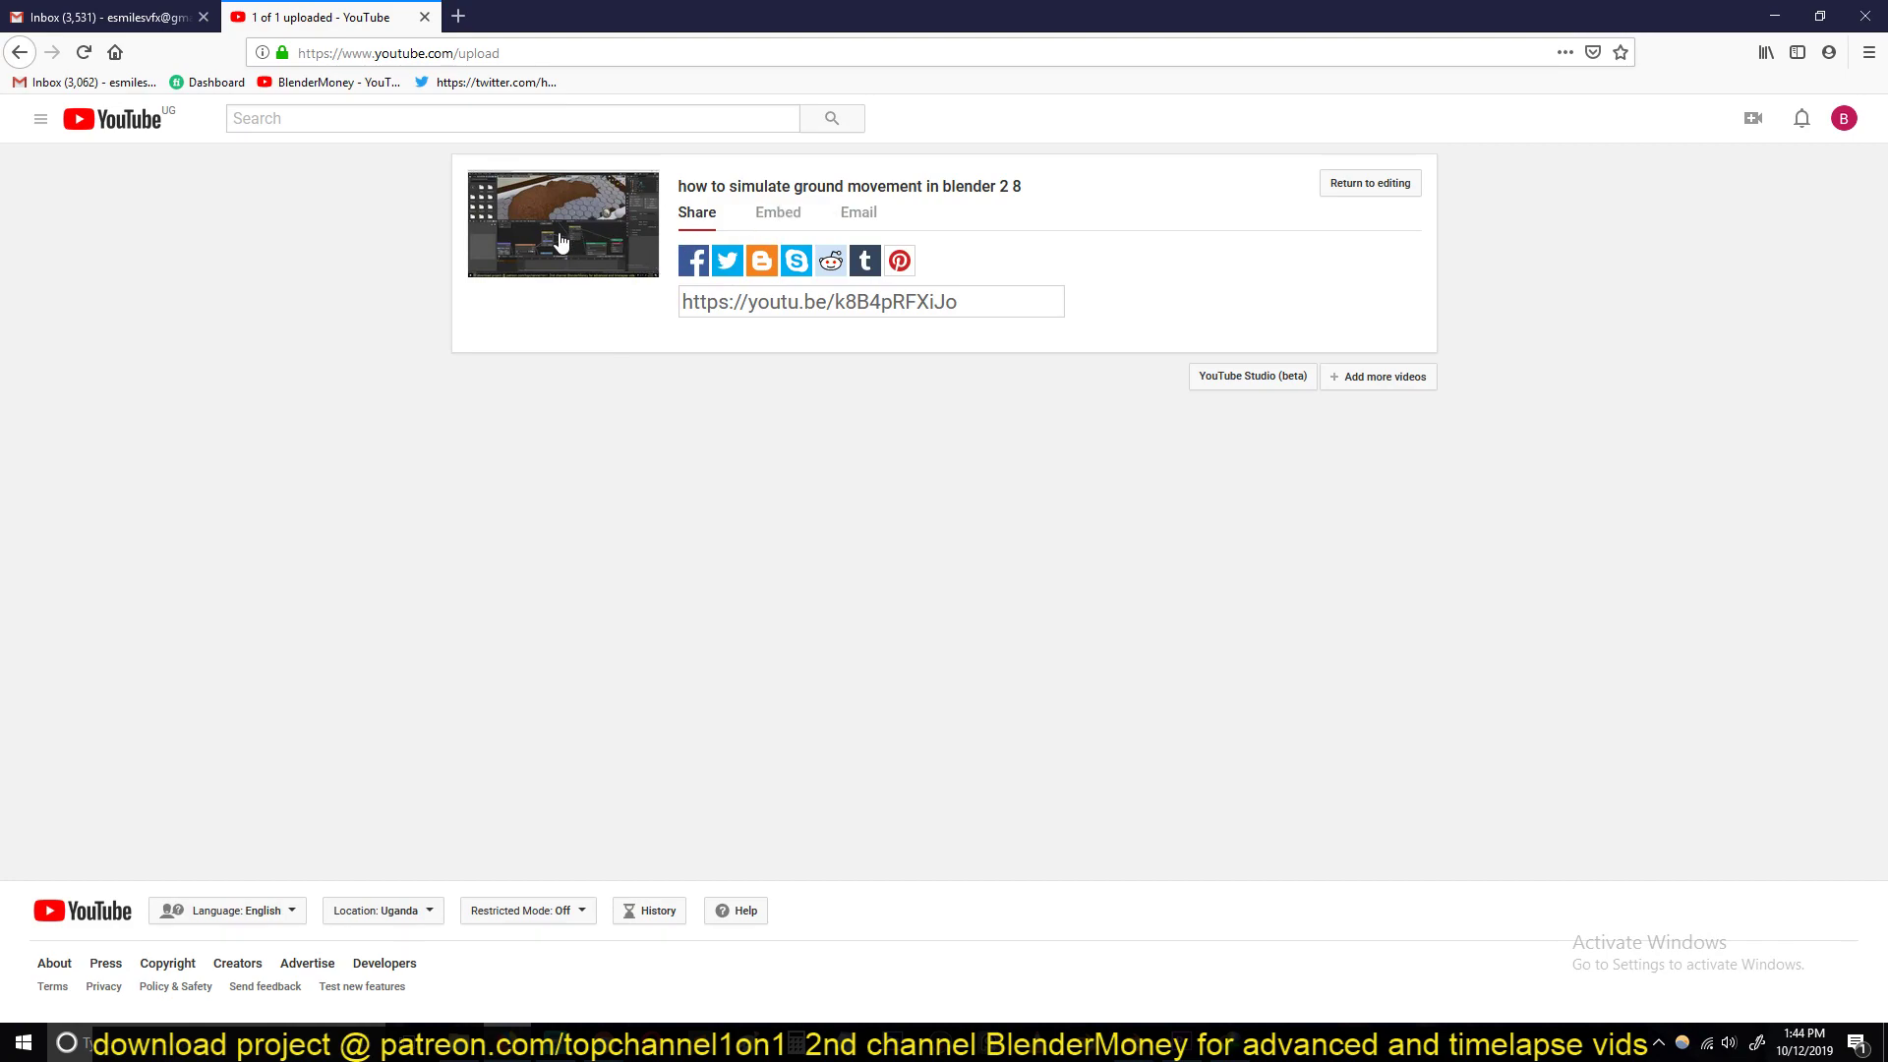
Step: Bring the pavement project back to the front and orbit and zoom around the tiles
mouse_move(1135, 1005)
click(1018, 934)
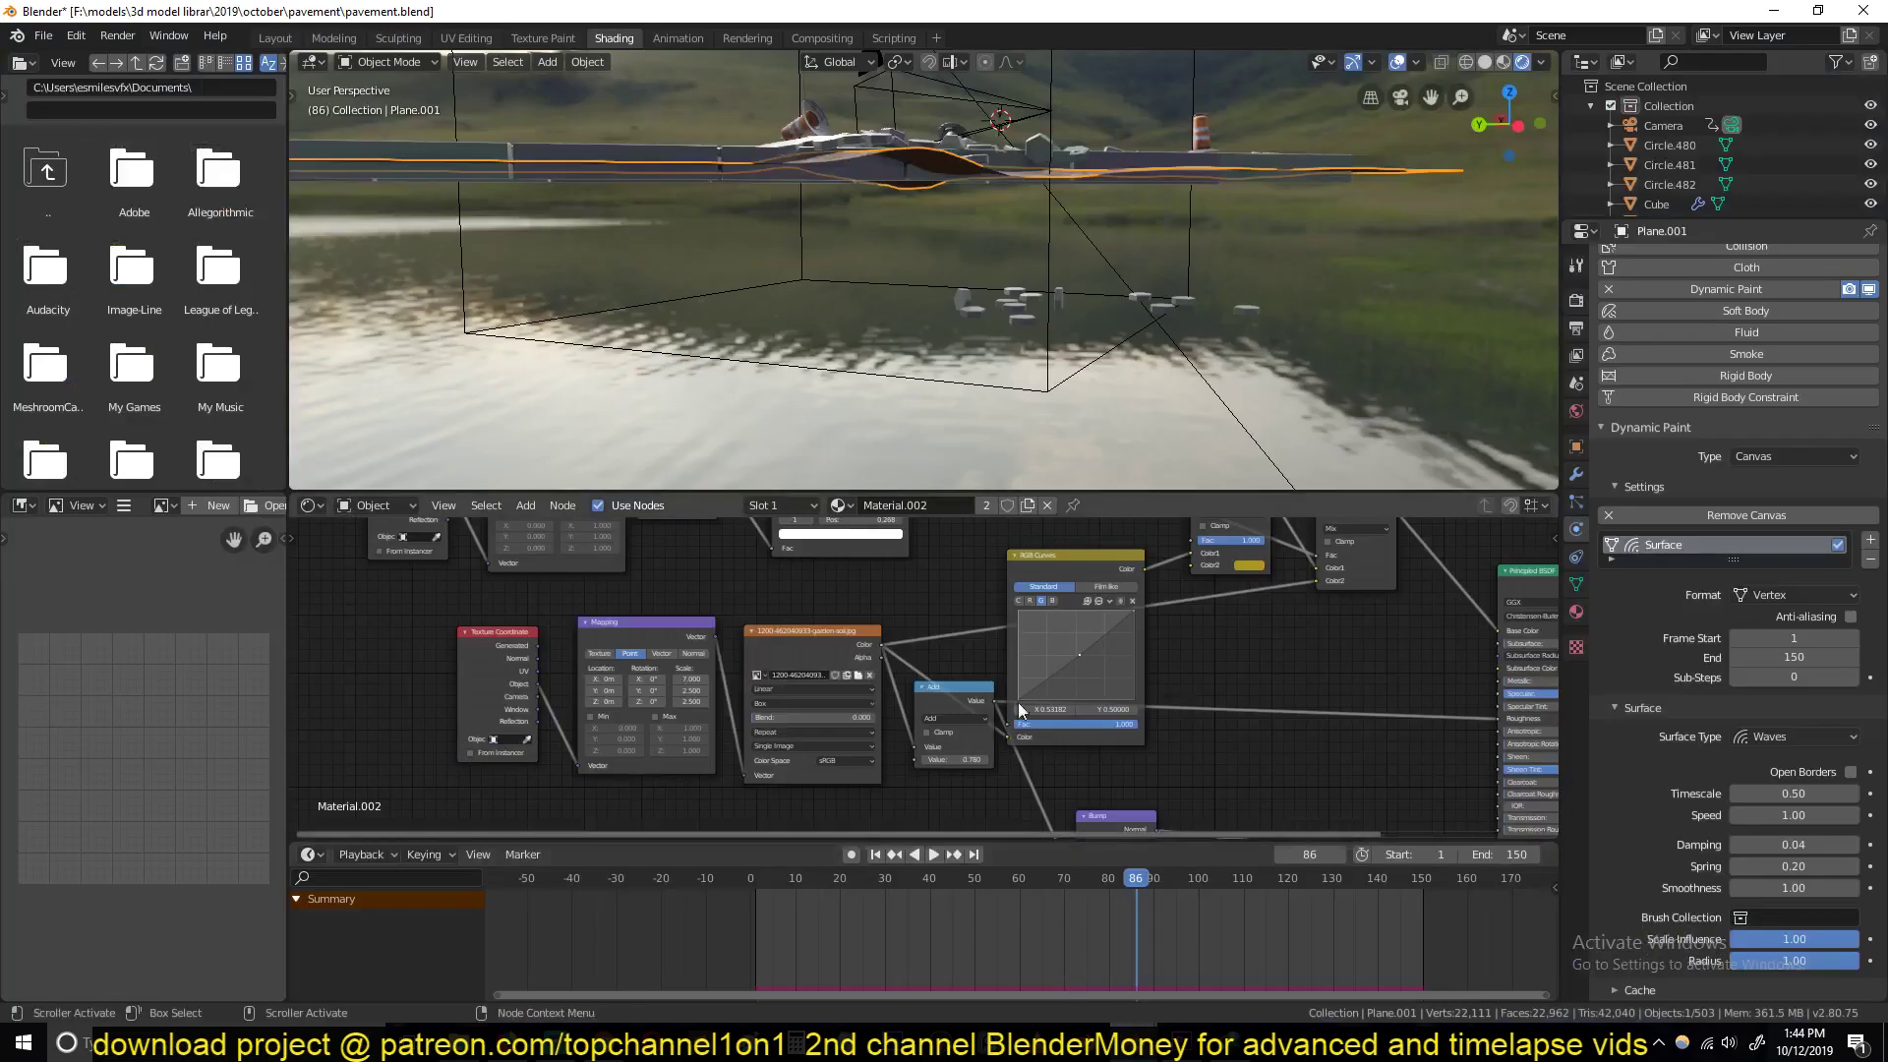
middle_drag(1162, 444, 932, 356)
scroll(1058, 276, up, 6)
scroll(1153, 262, up, 3)
scroll(1153, 259, down, 4)
scroll(1123, 334, down, 6)
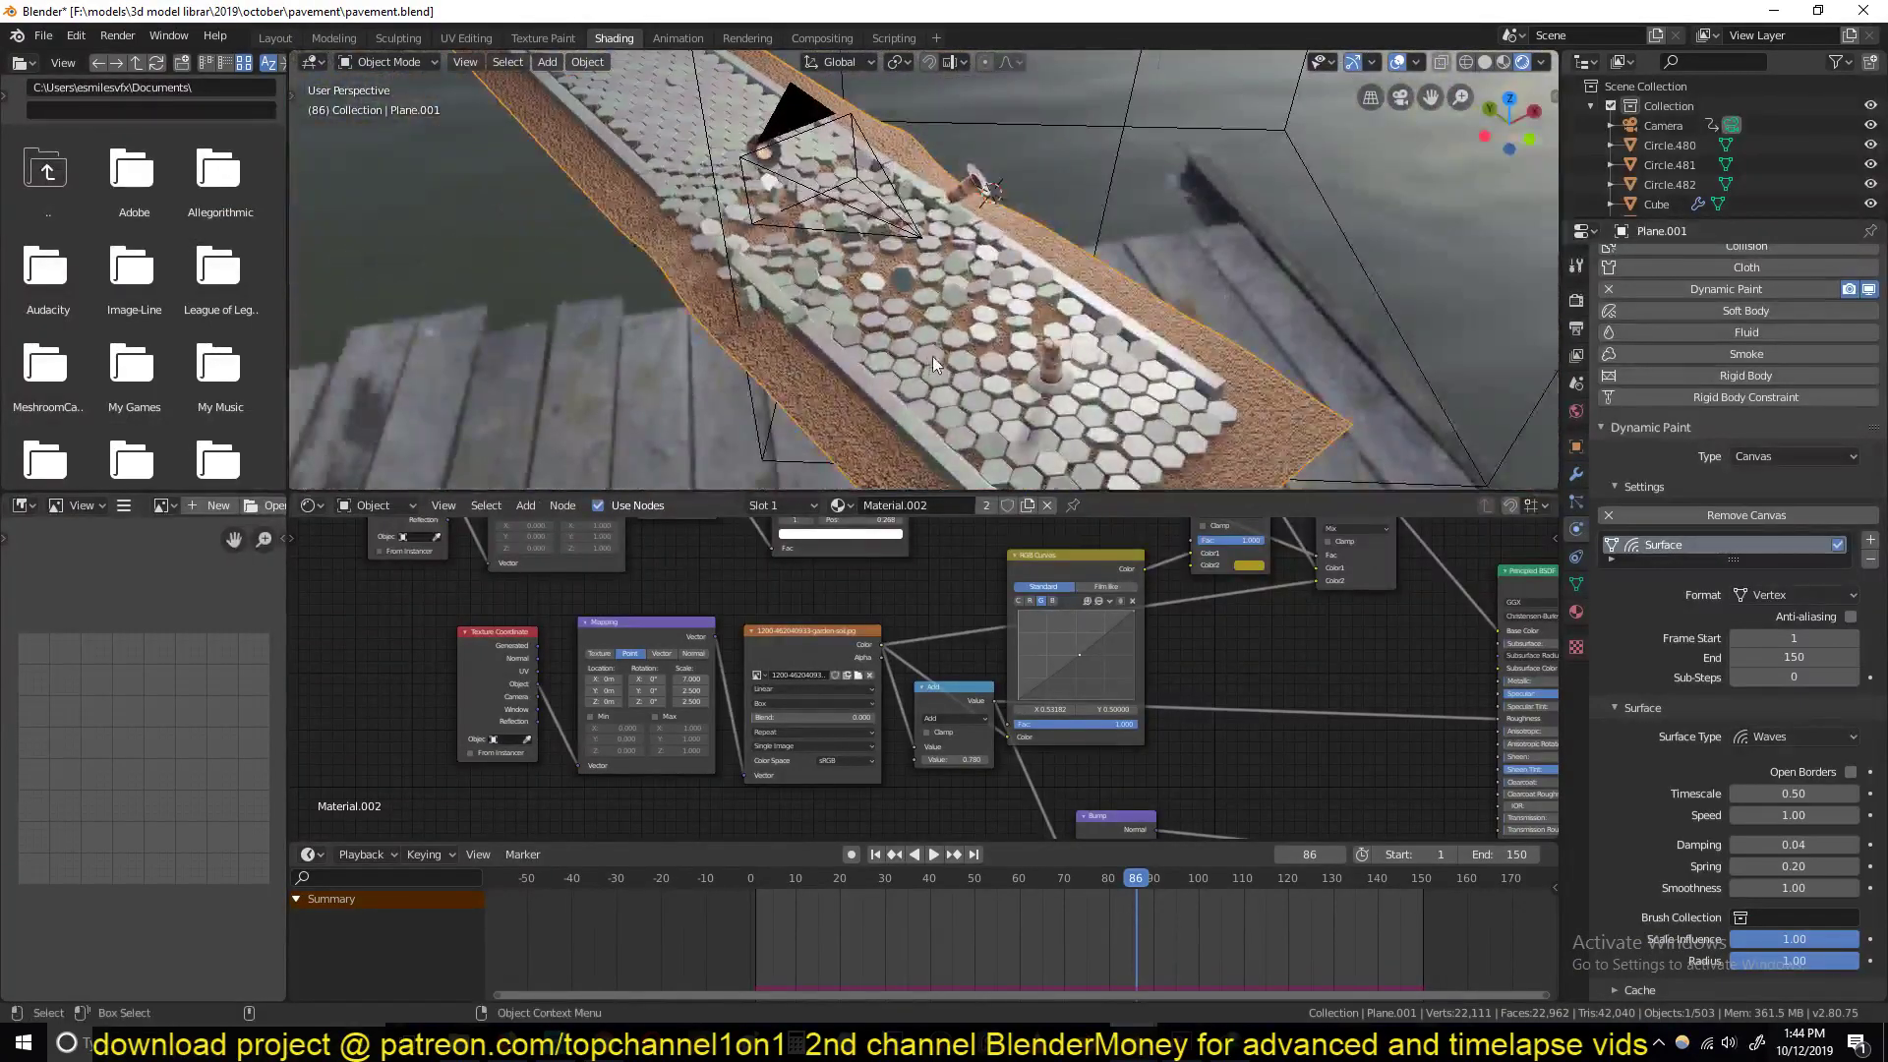
middle_drag(684, 145, 1214, 193)
scroll(963, 405, up, 5)
Step: Select hexagon tile Circle.429 and view it close up from a low angle
click(1000, 404)
scroll(1170, 114, up, 5)
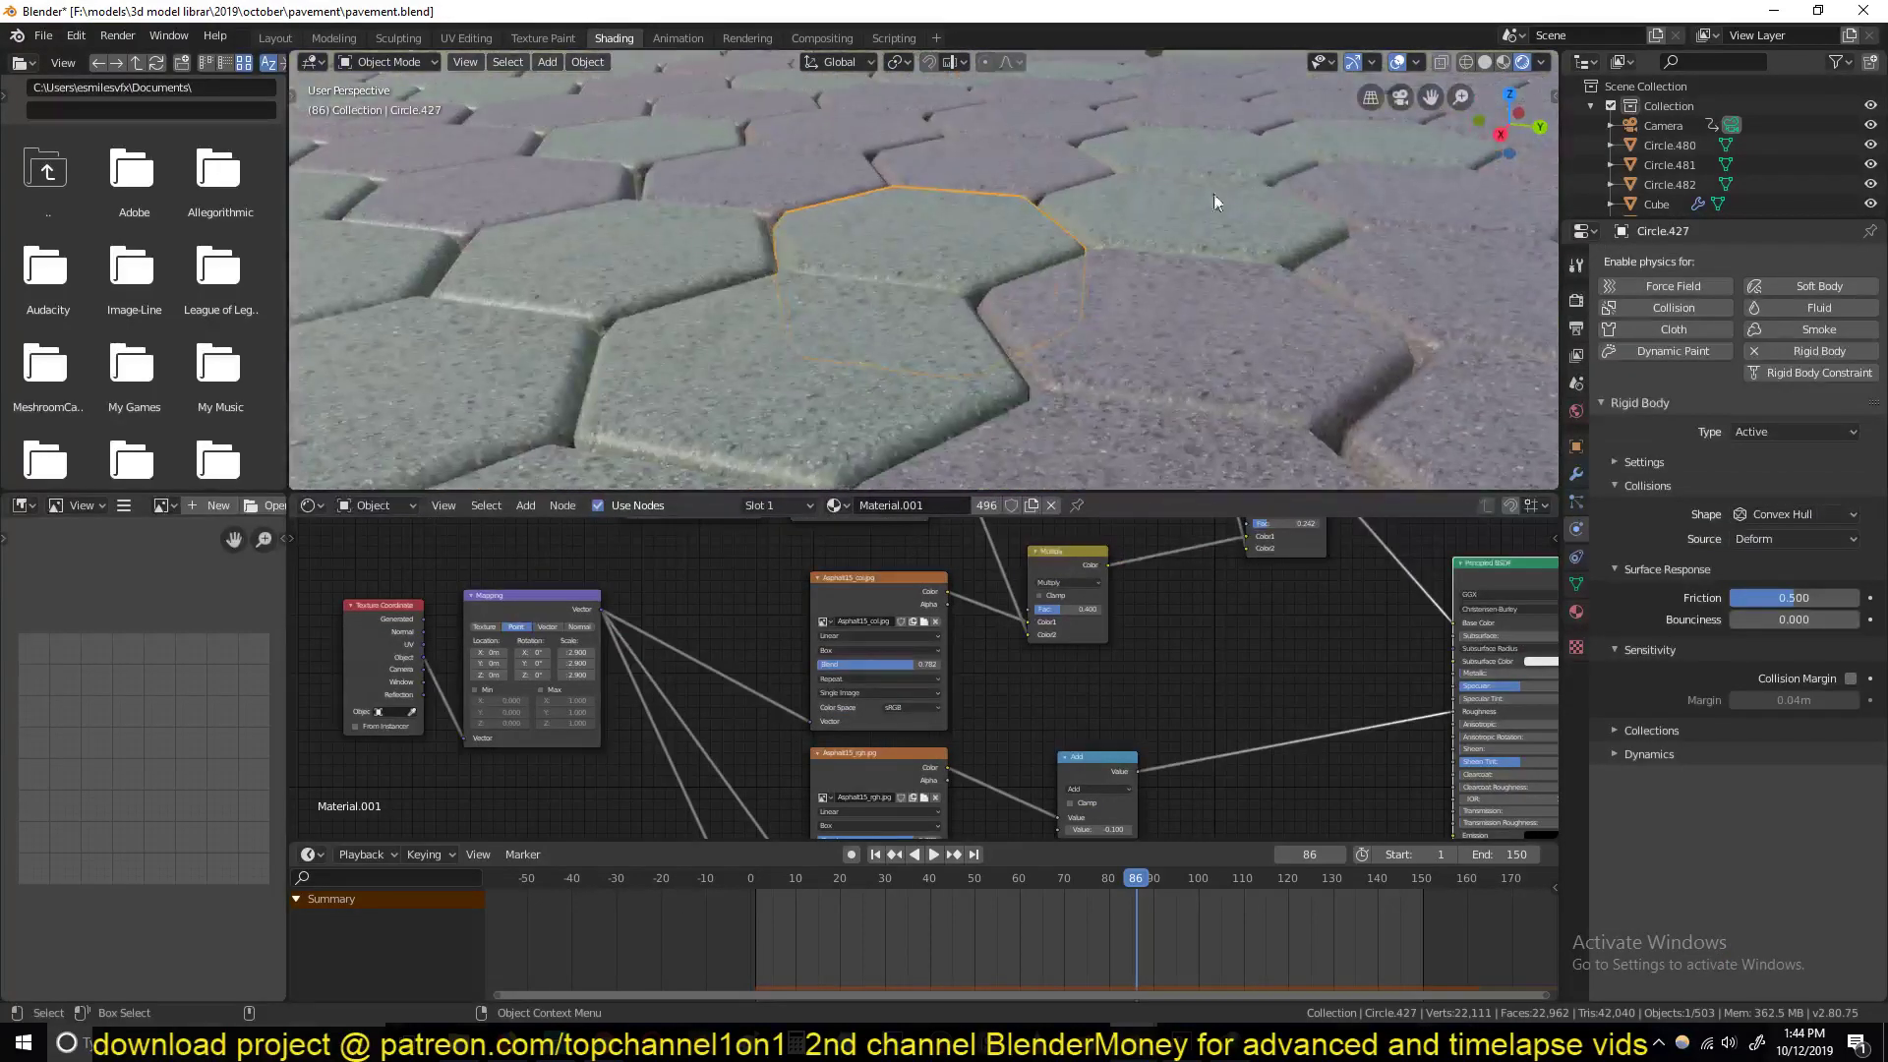
click(988, 281)
middle_drag(928, 385, 897, 344)
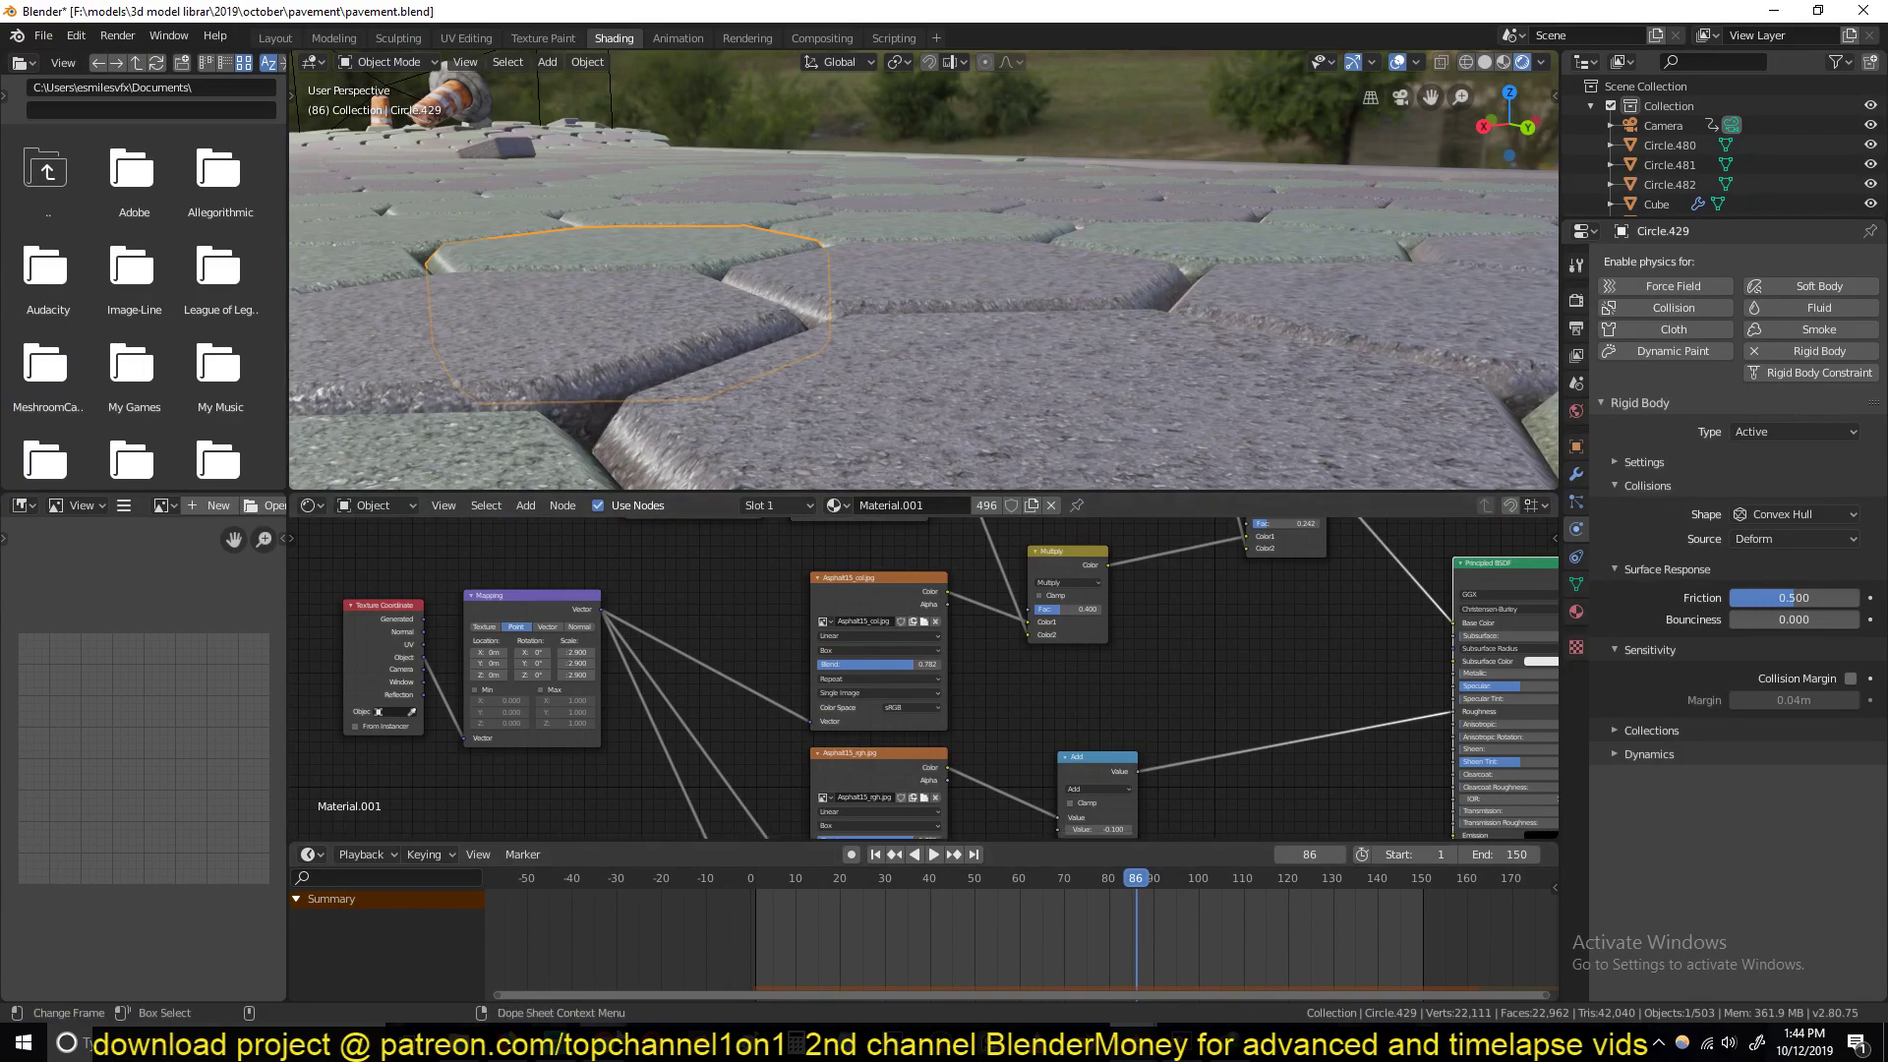
Step: Orbit to a high view over the pavement, then switch to the other Blender test scene
mouse_move(602, 1042)
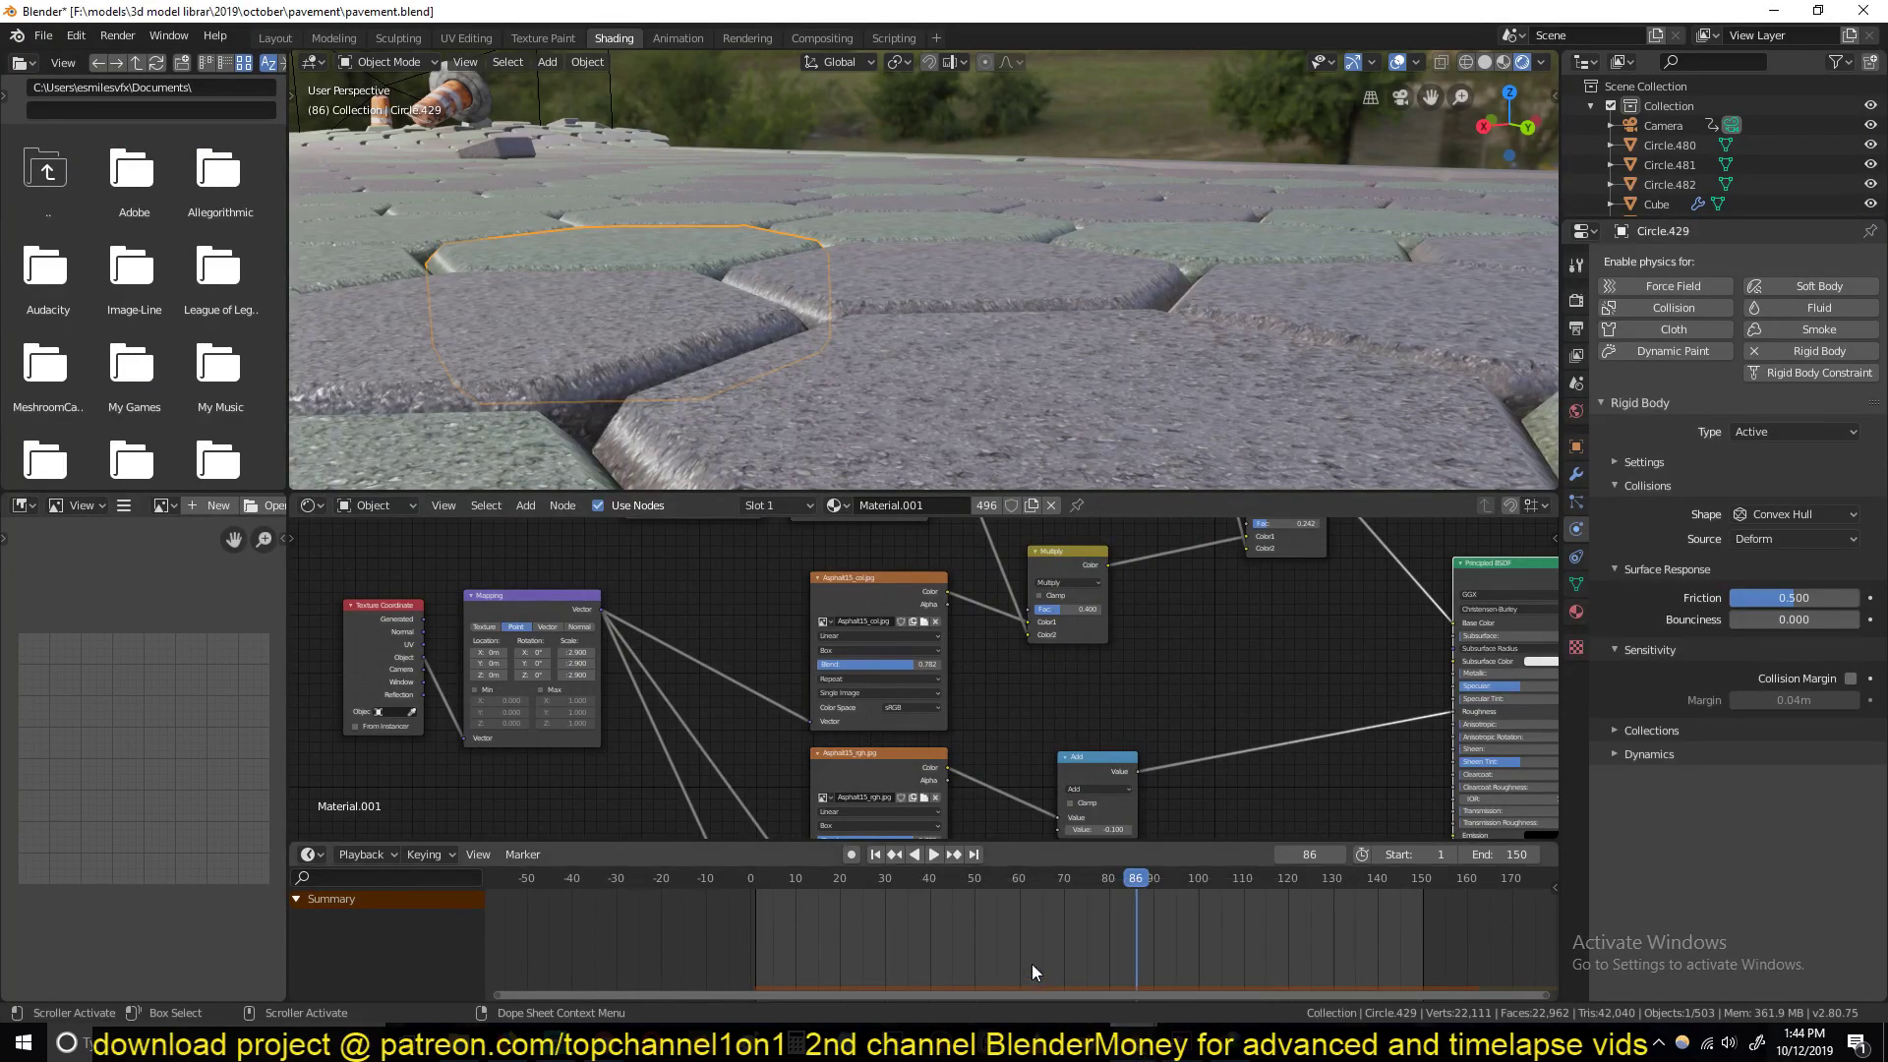
scroll(759, 258, down, 5)
middle_drag(759, 258, 950, 397)
scroll(824, 386, down, 2)
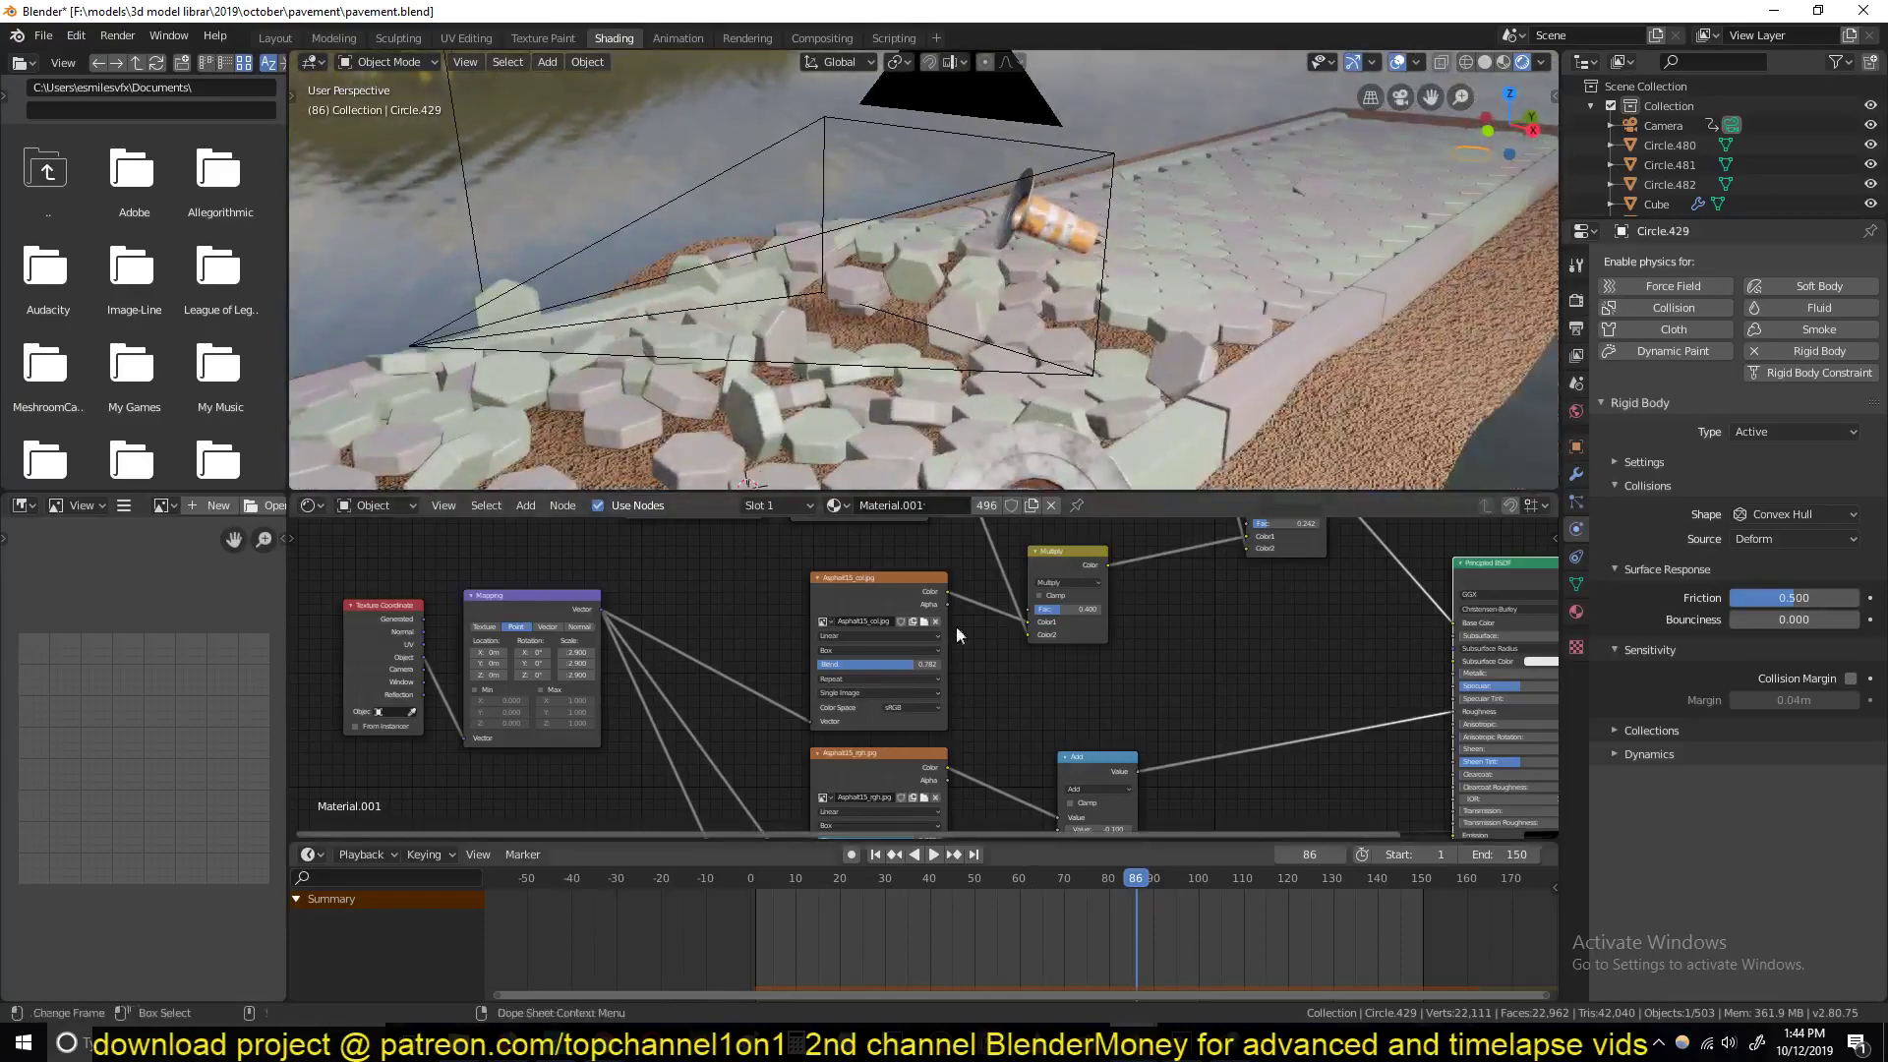
mouse_move(1183, 1042)
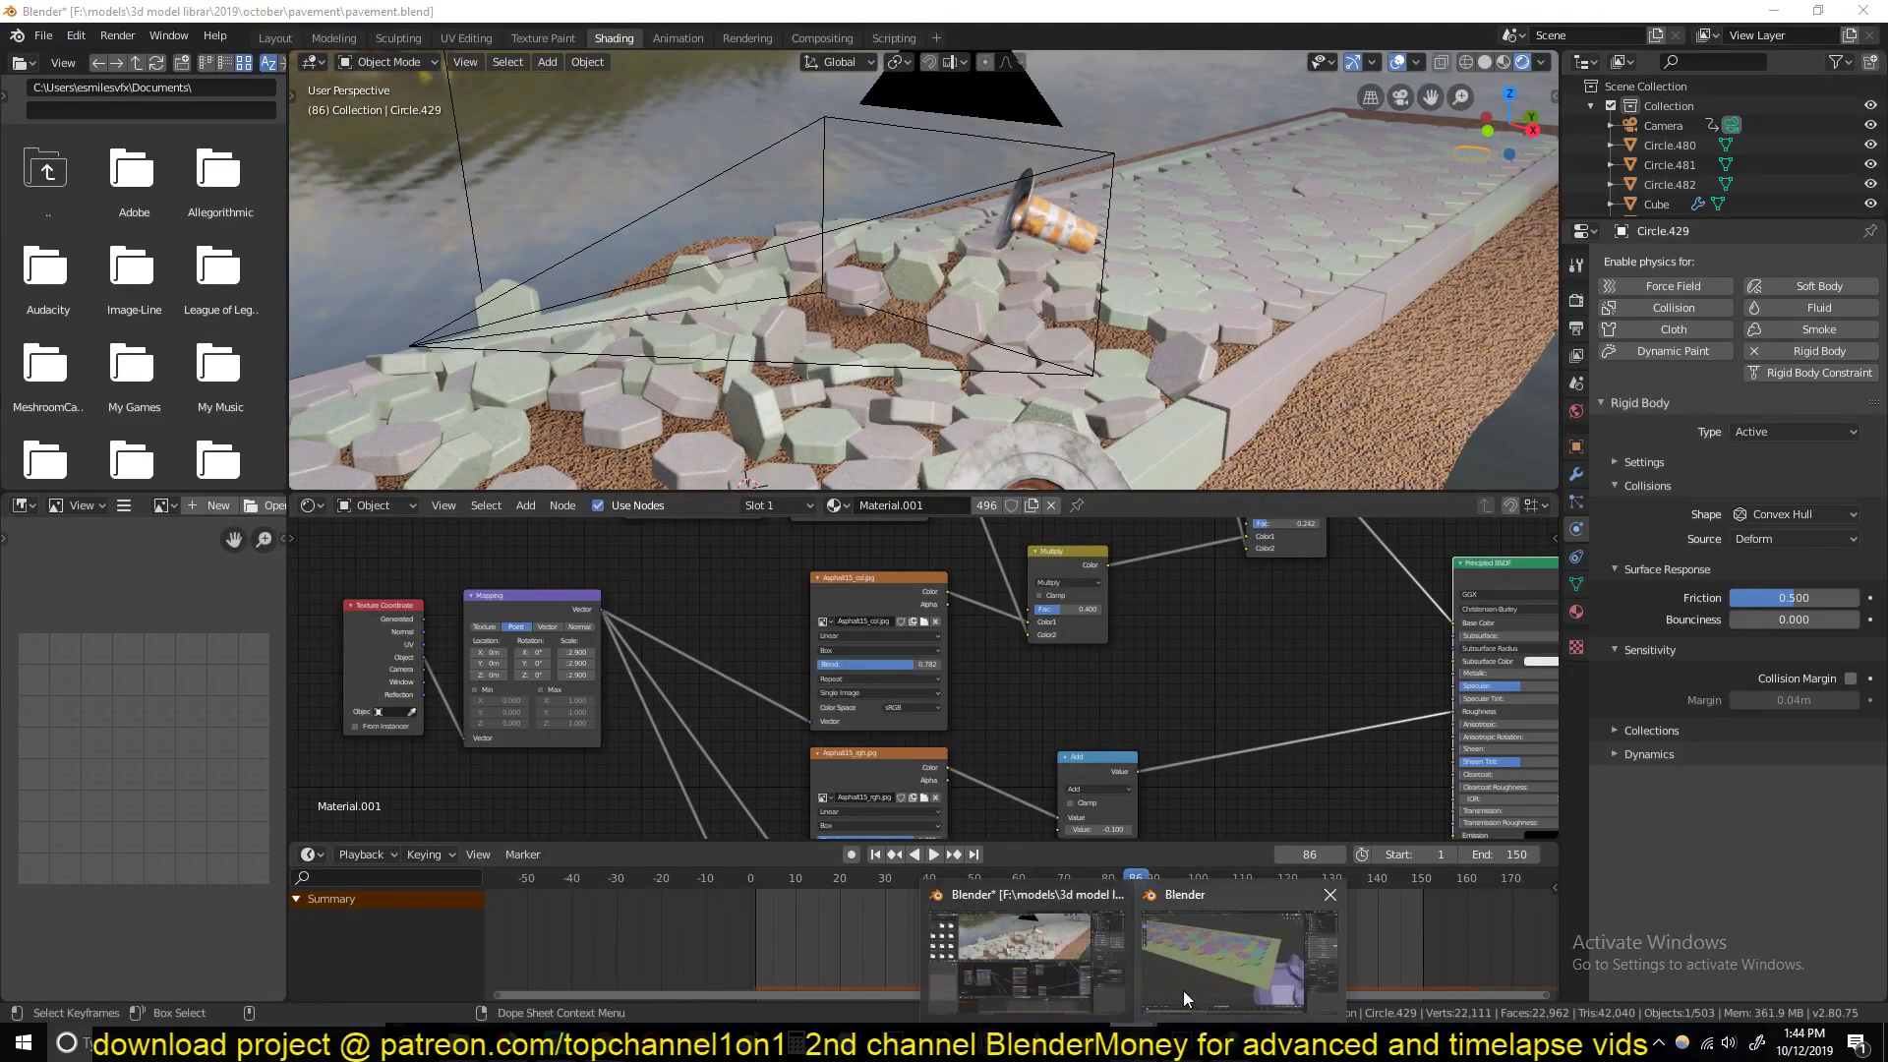
click(1183, 986)
Step: Tick Animated on the ground plane's rigid body and play the simulation to observe it
key(Escape)
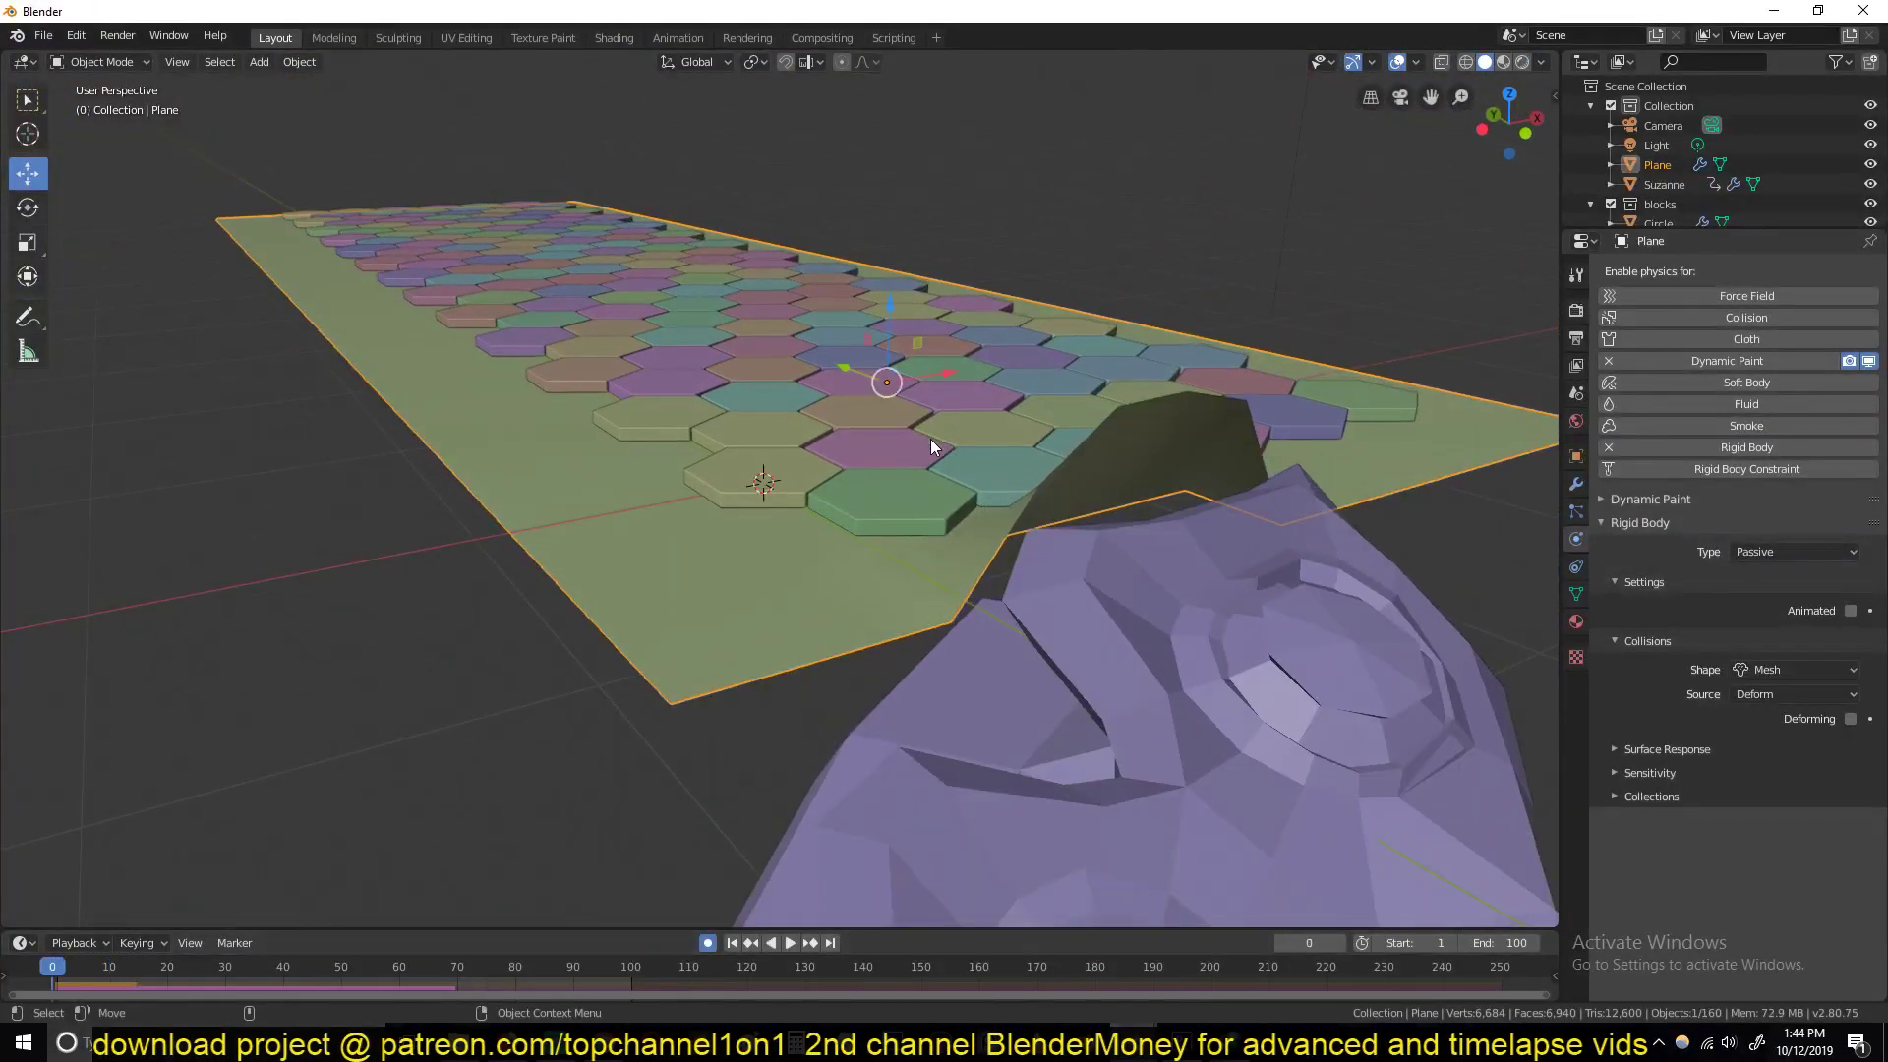
middle_drag(930, 436, 1107, 469)
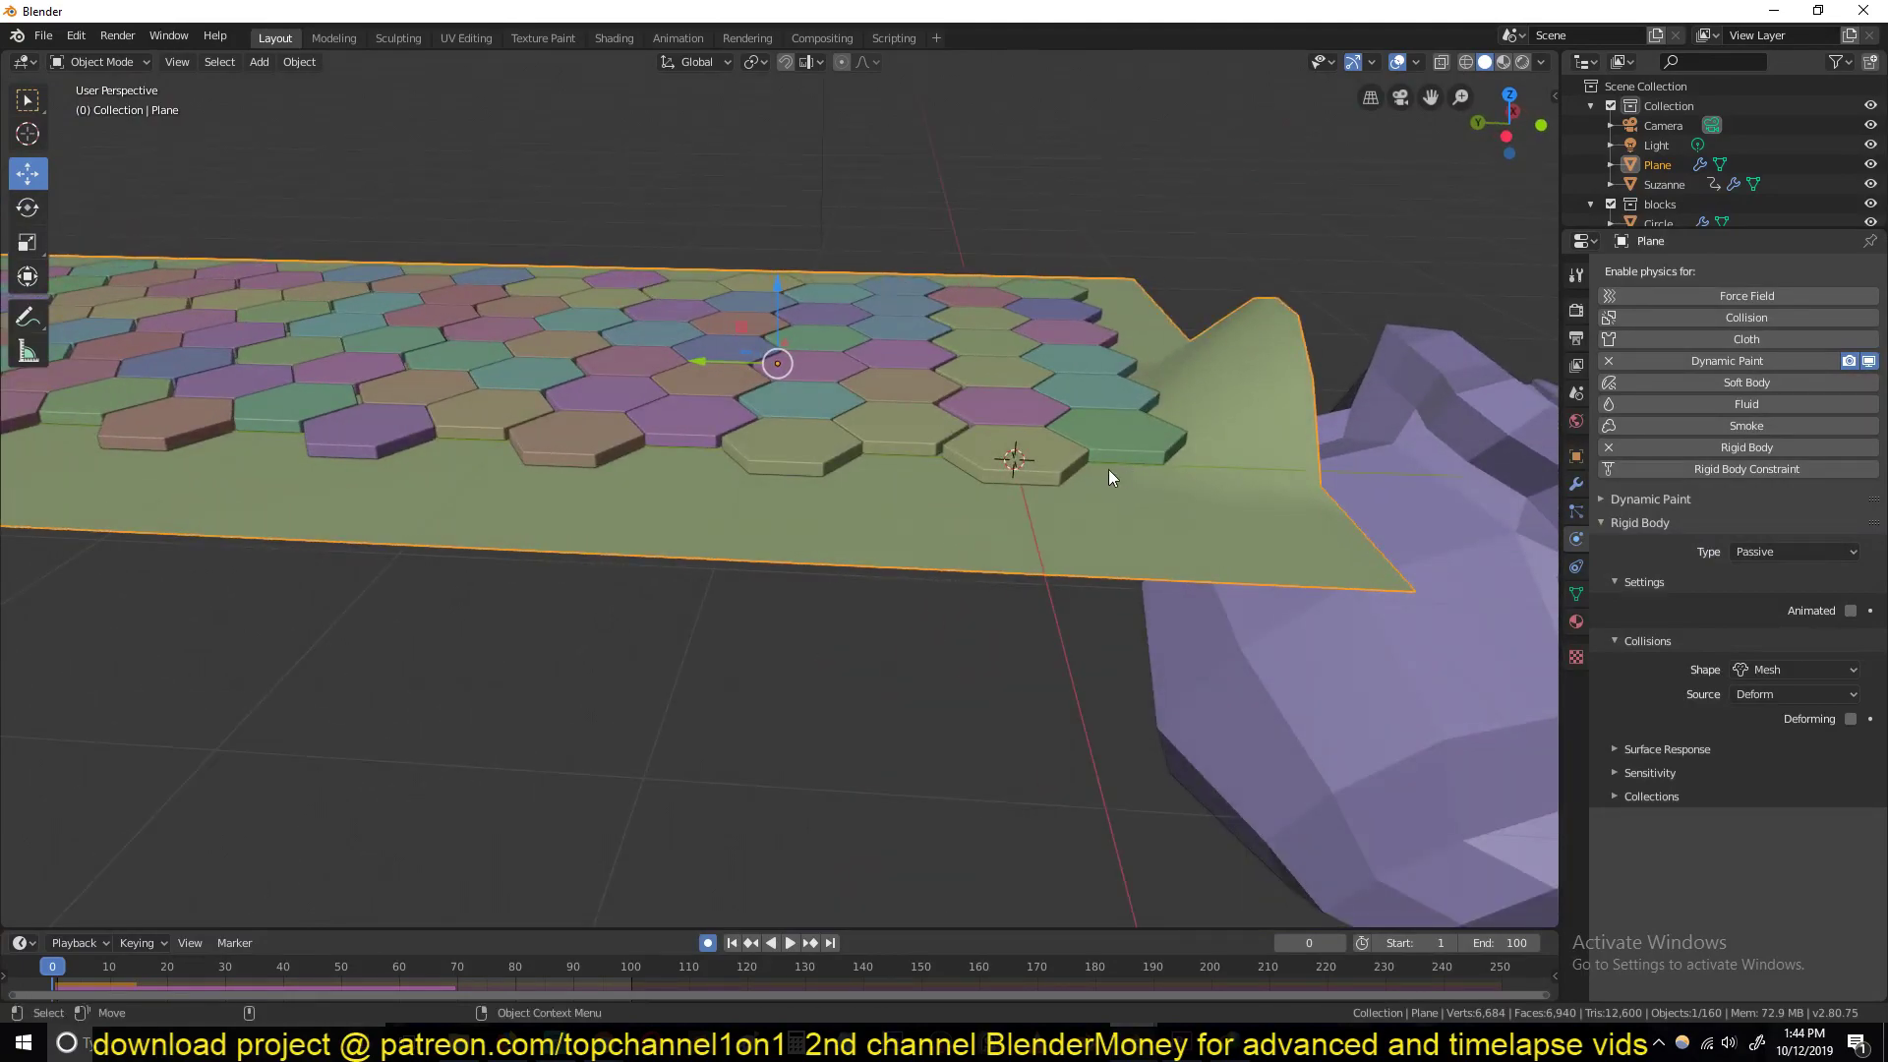
click(1850, 611)
key(space)
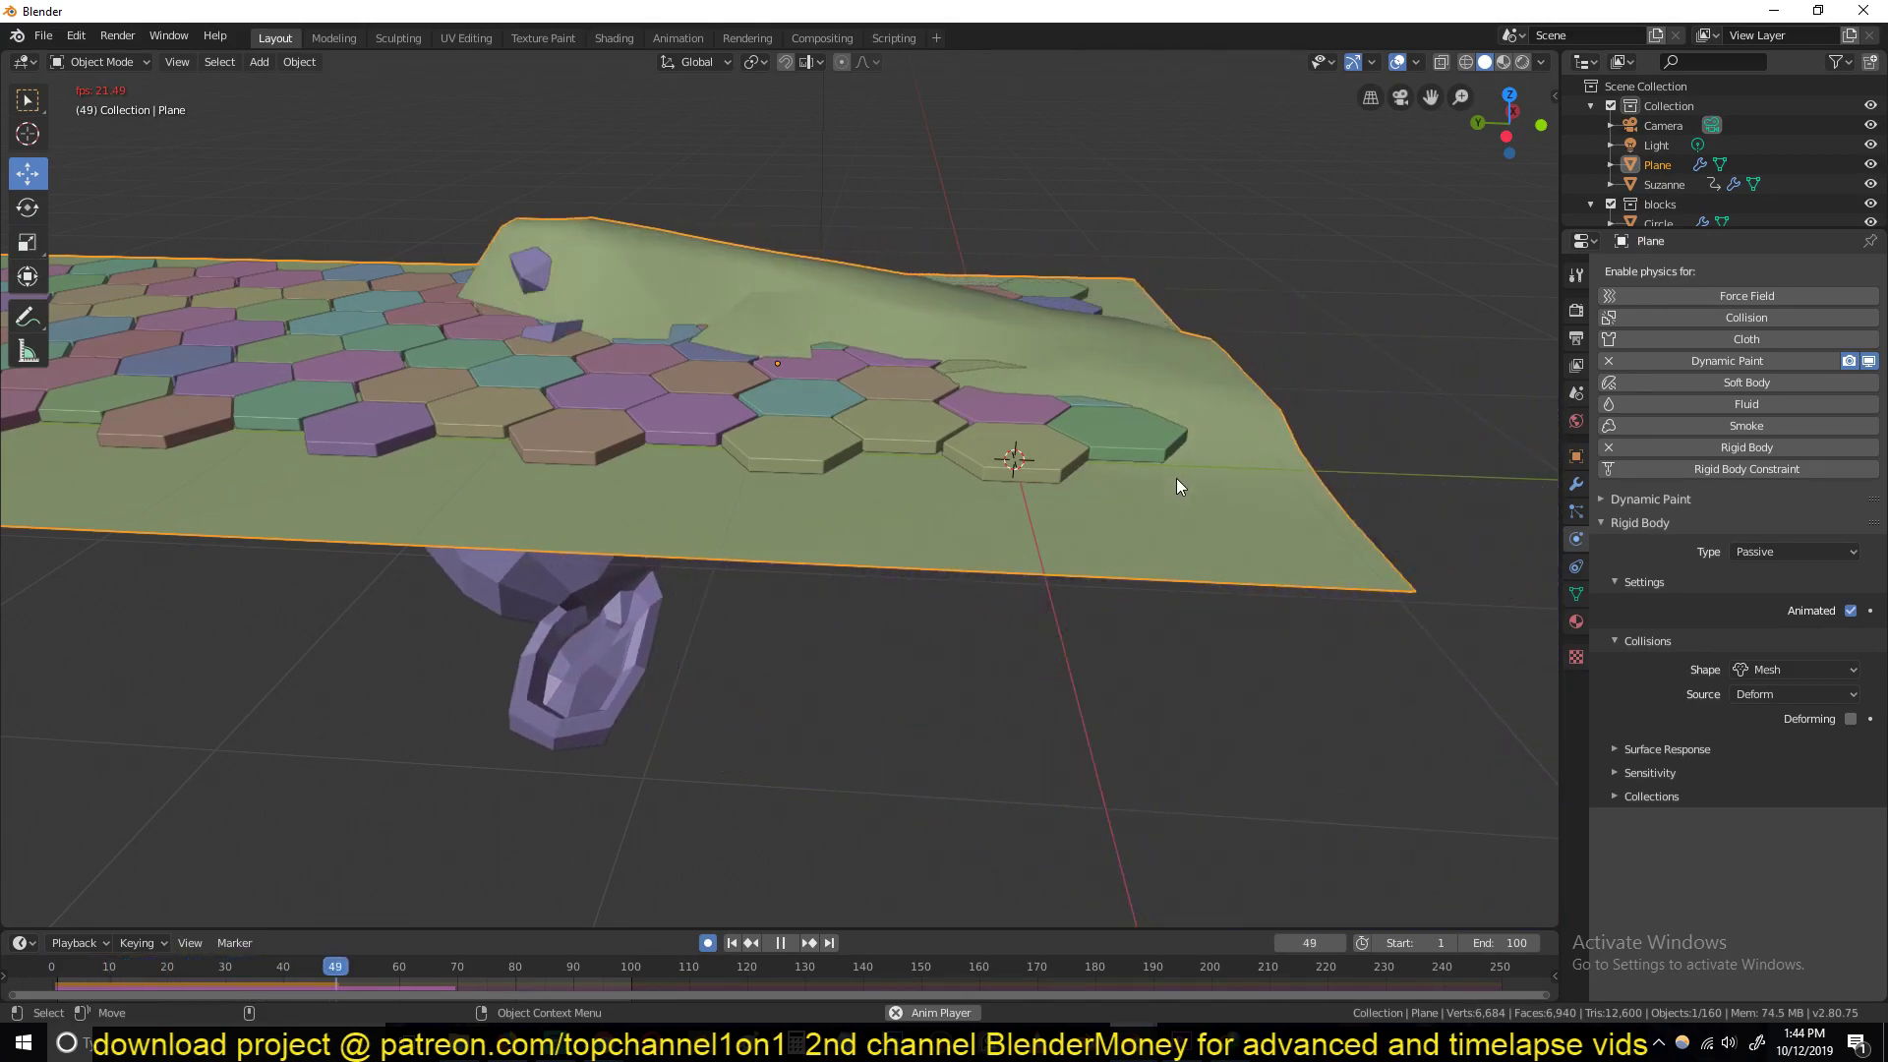
middle_drag(1004, 433, 635, 351)
key(space)
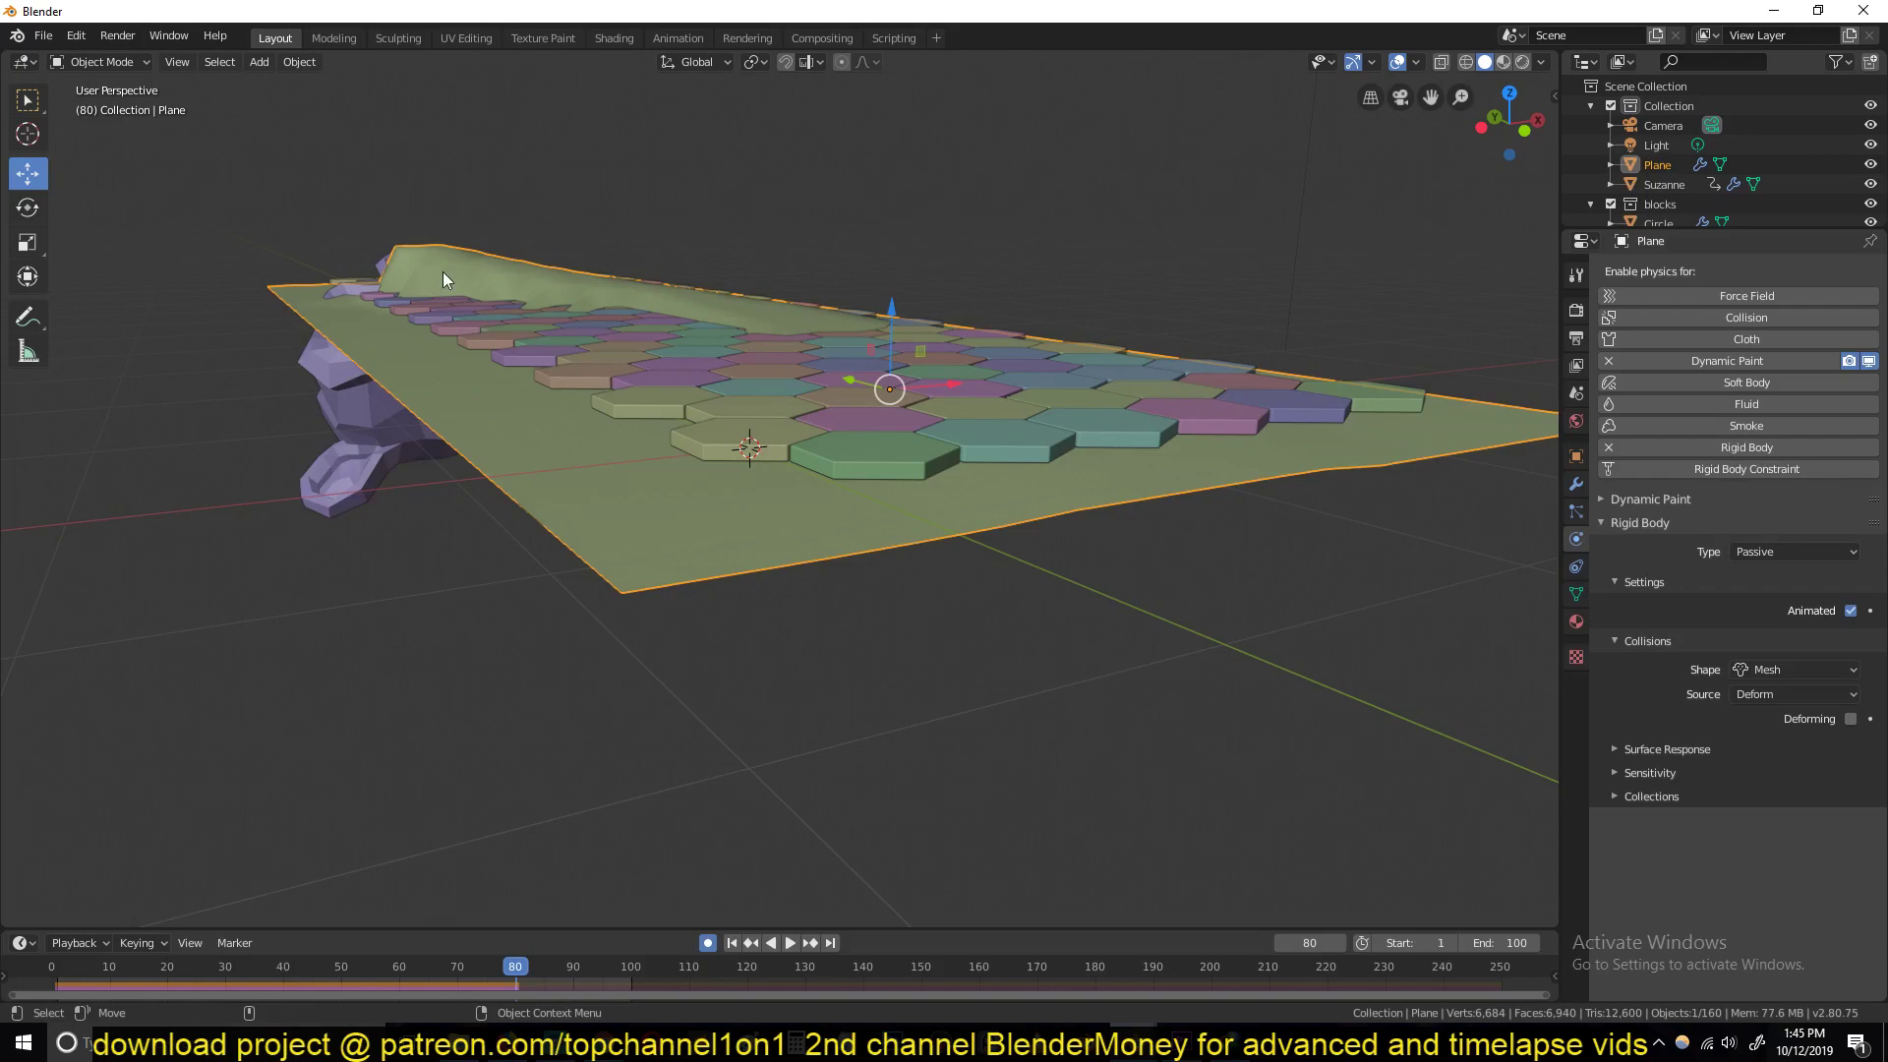
Step: Tick Deforming, replay the simulation from frame 0, then untick Animated
click(1850, 720)
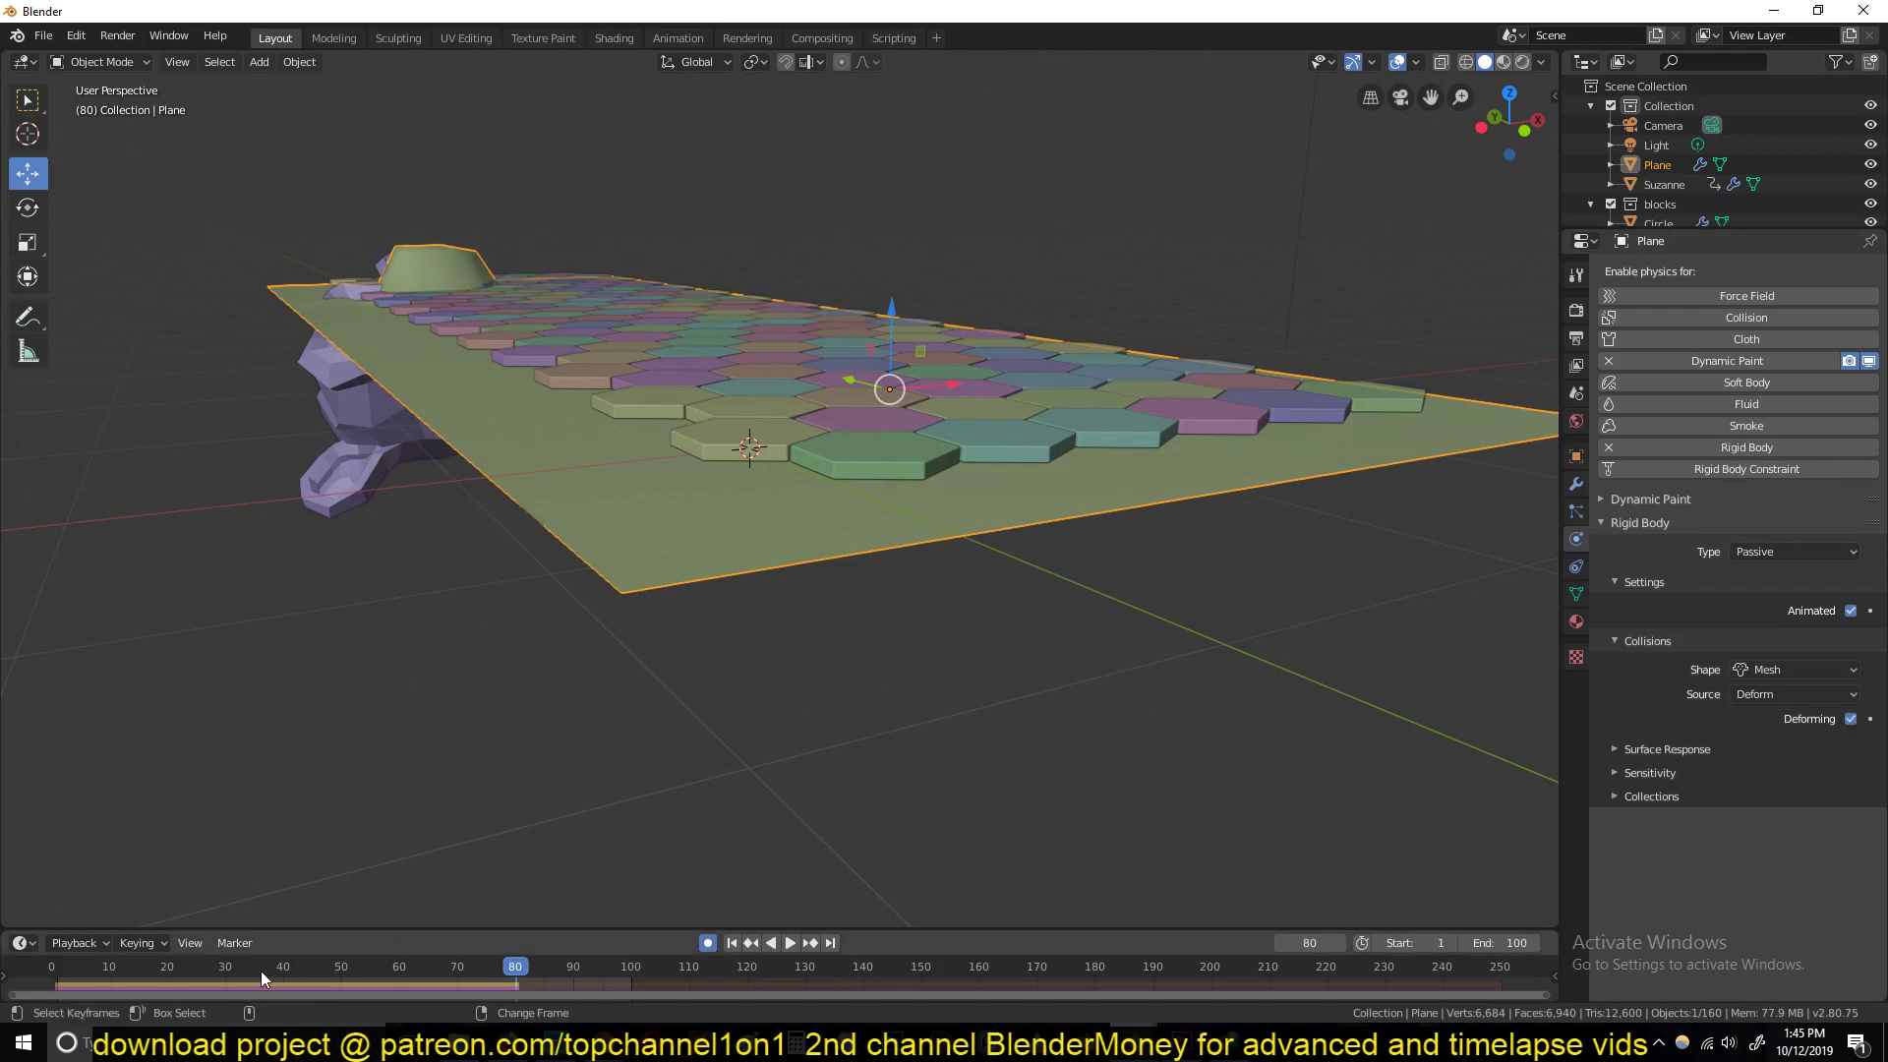
click(58, 976)
key(space)
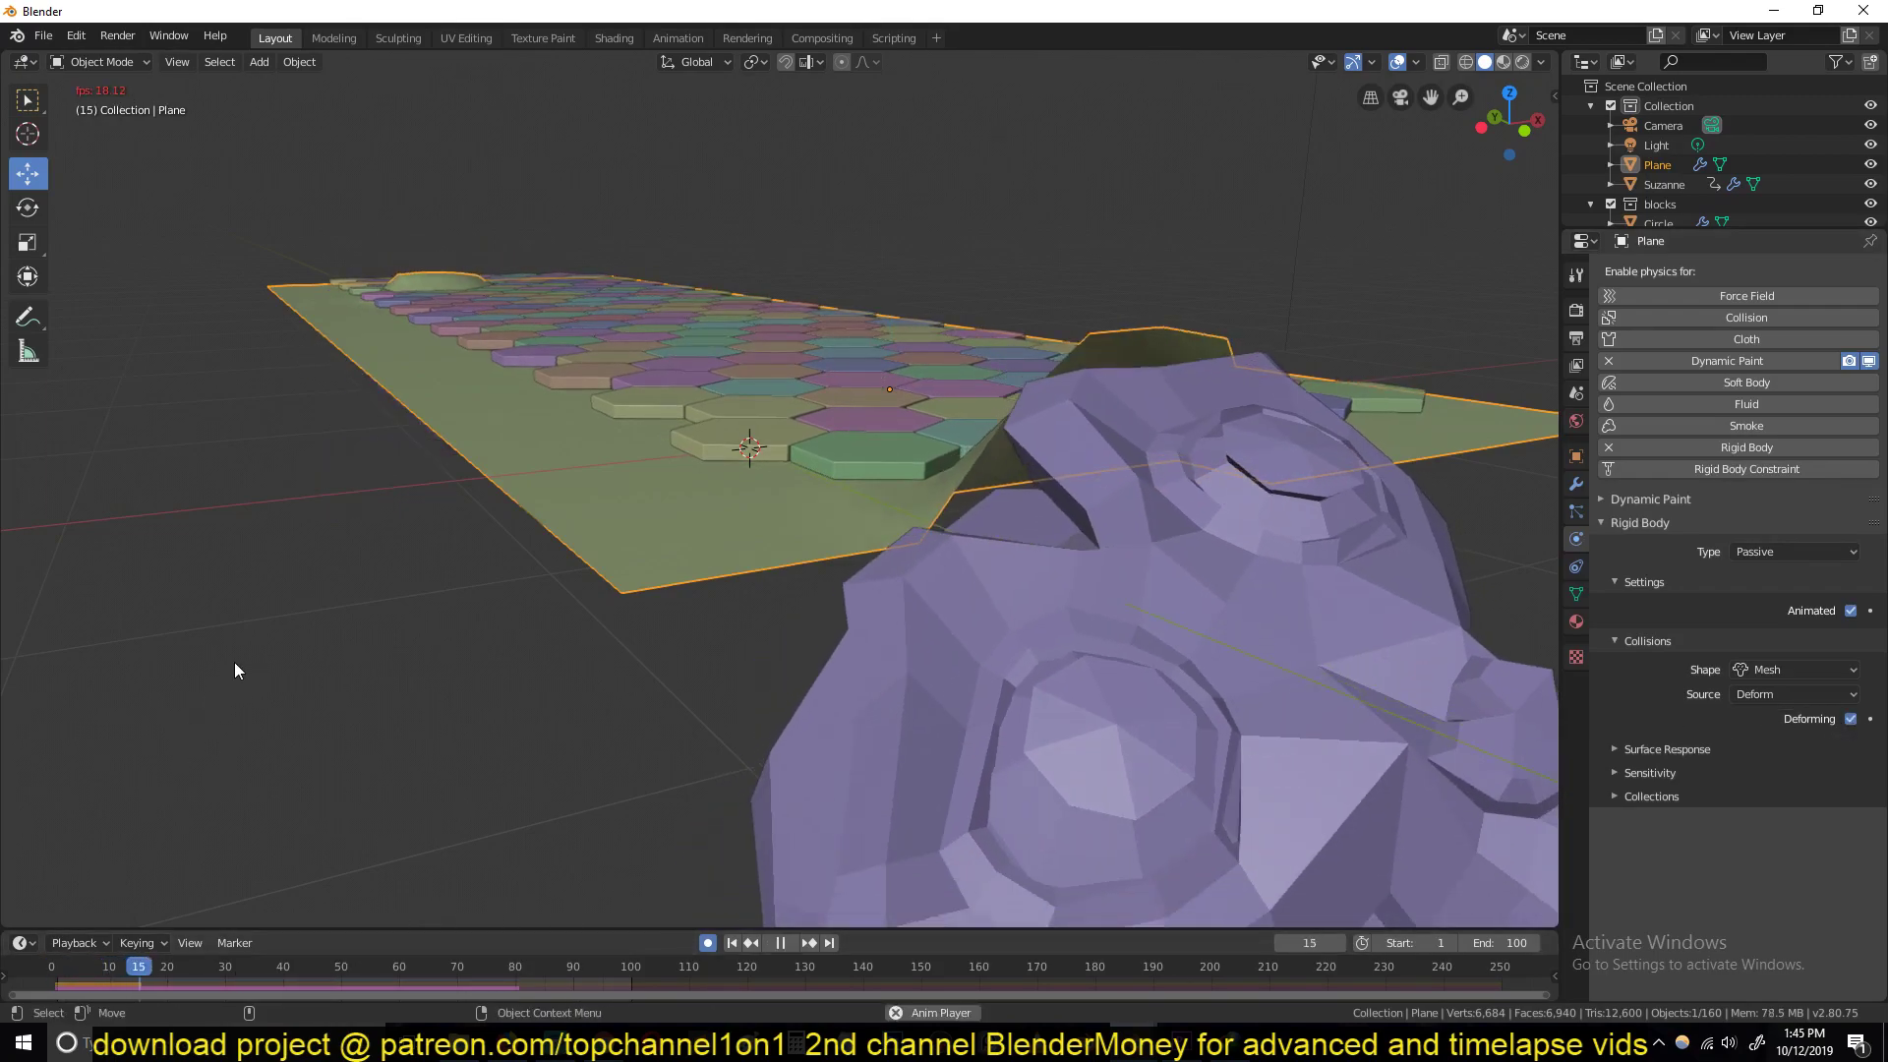
middle_drag(248, 686, 824, 416)
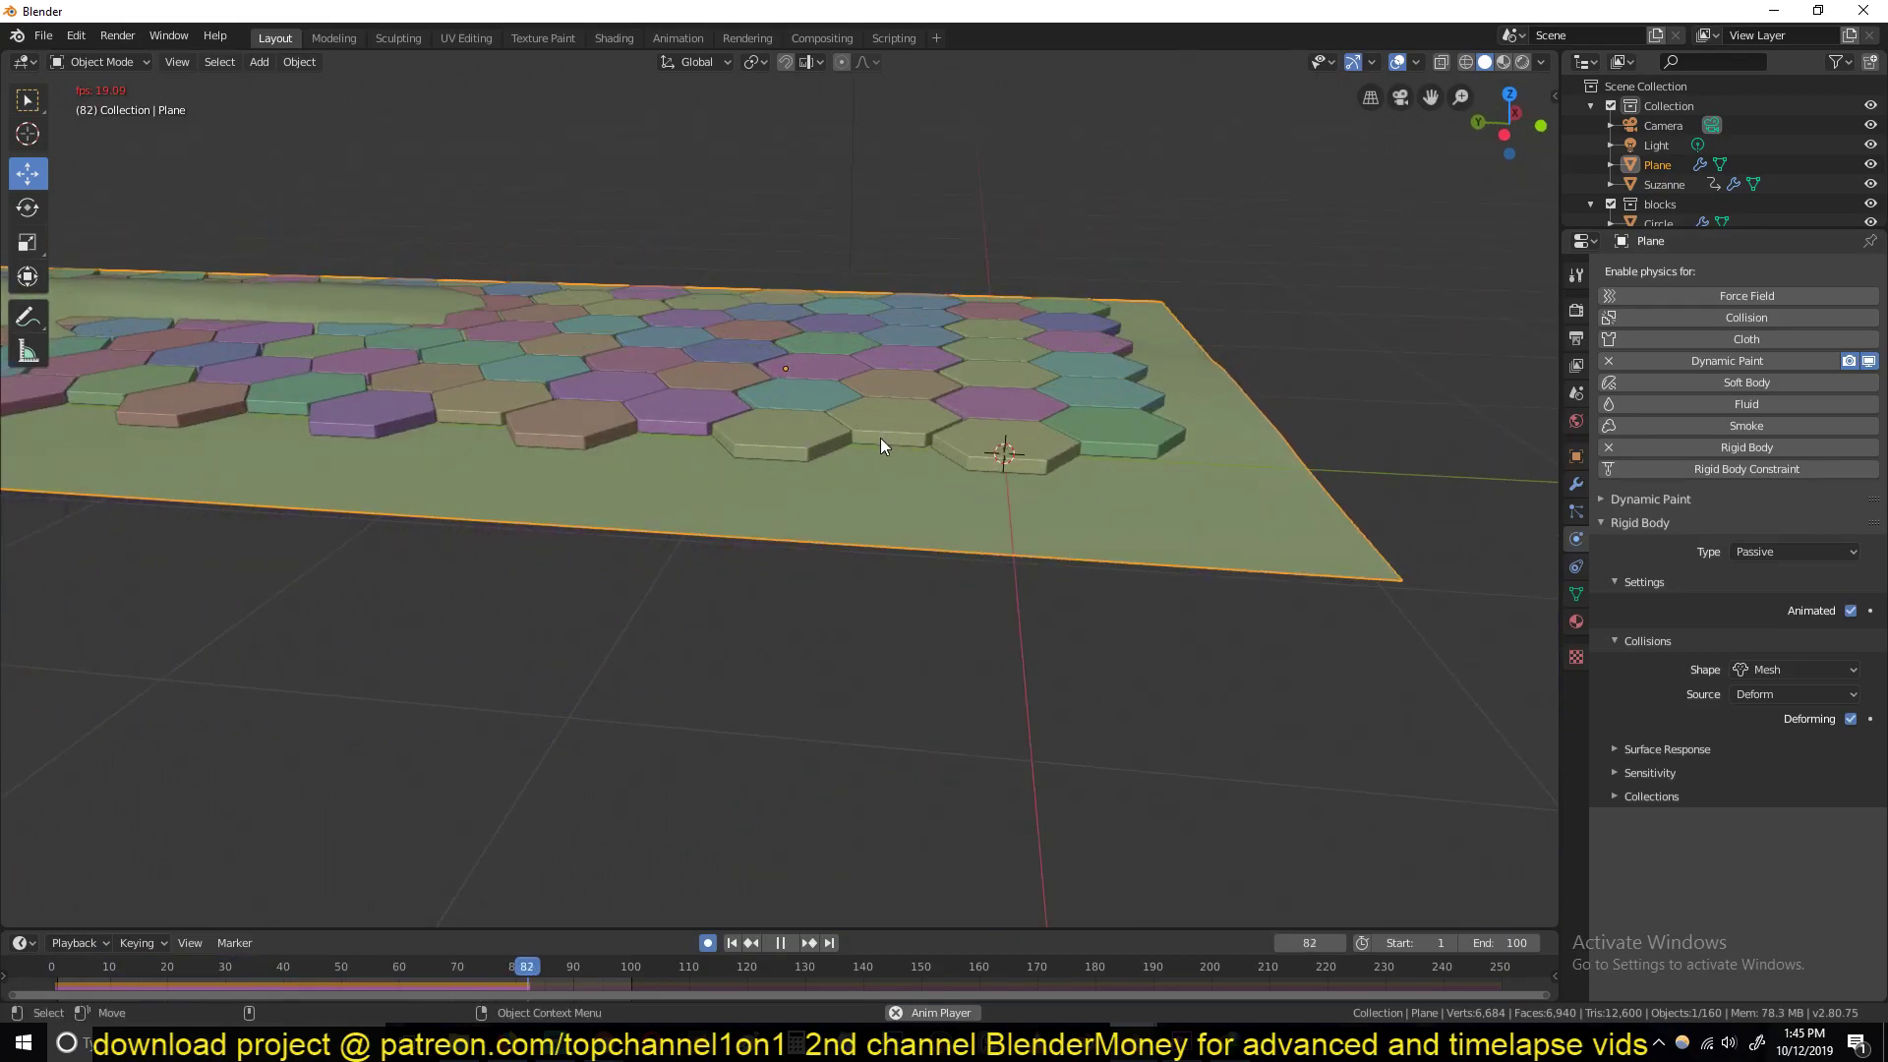
key(Escape)
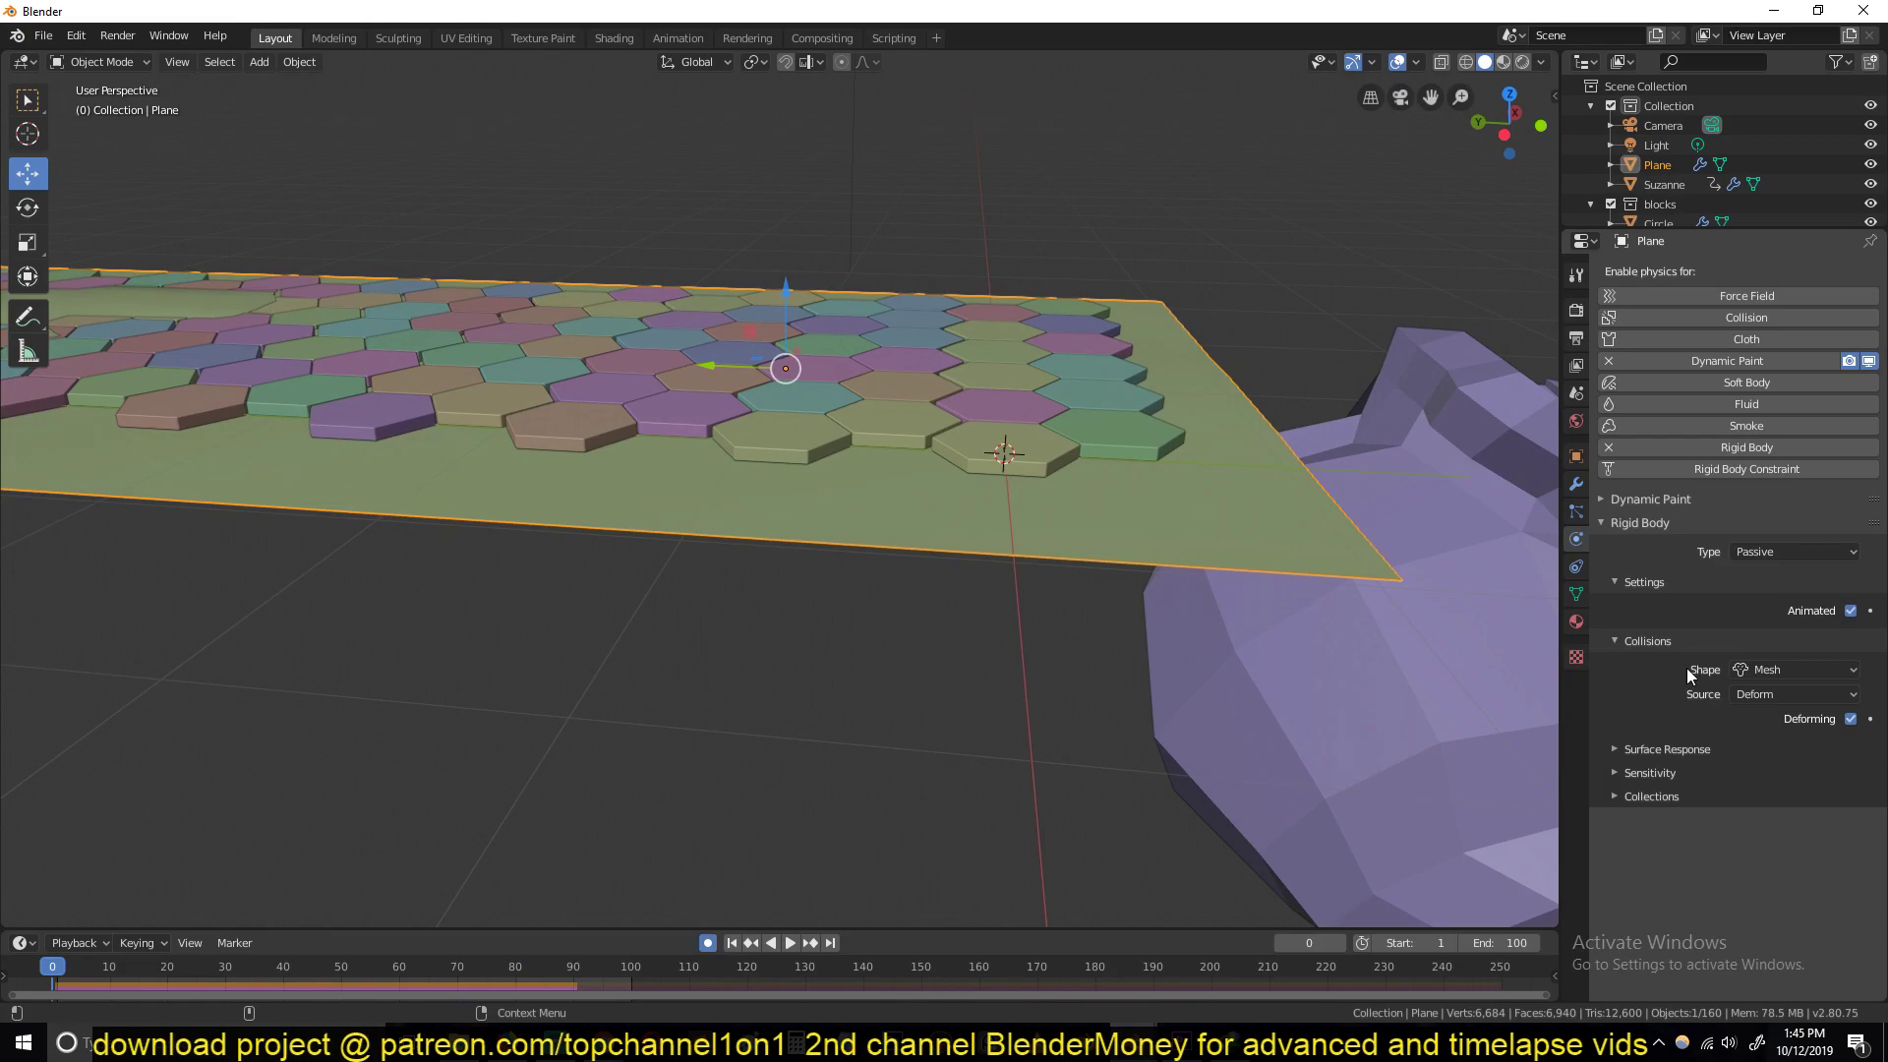
click(1852, 611)
Step: Duplicate the ground plane as Plane.001 about 0.04 m lower along Z, then reselect the original Plane
middle_drag(1000, 509, 840, 339)
key(shift+d)
key(z)
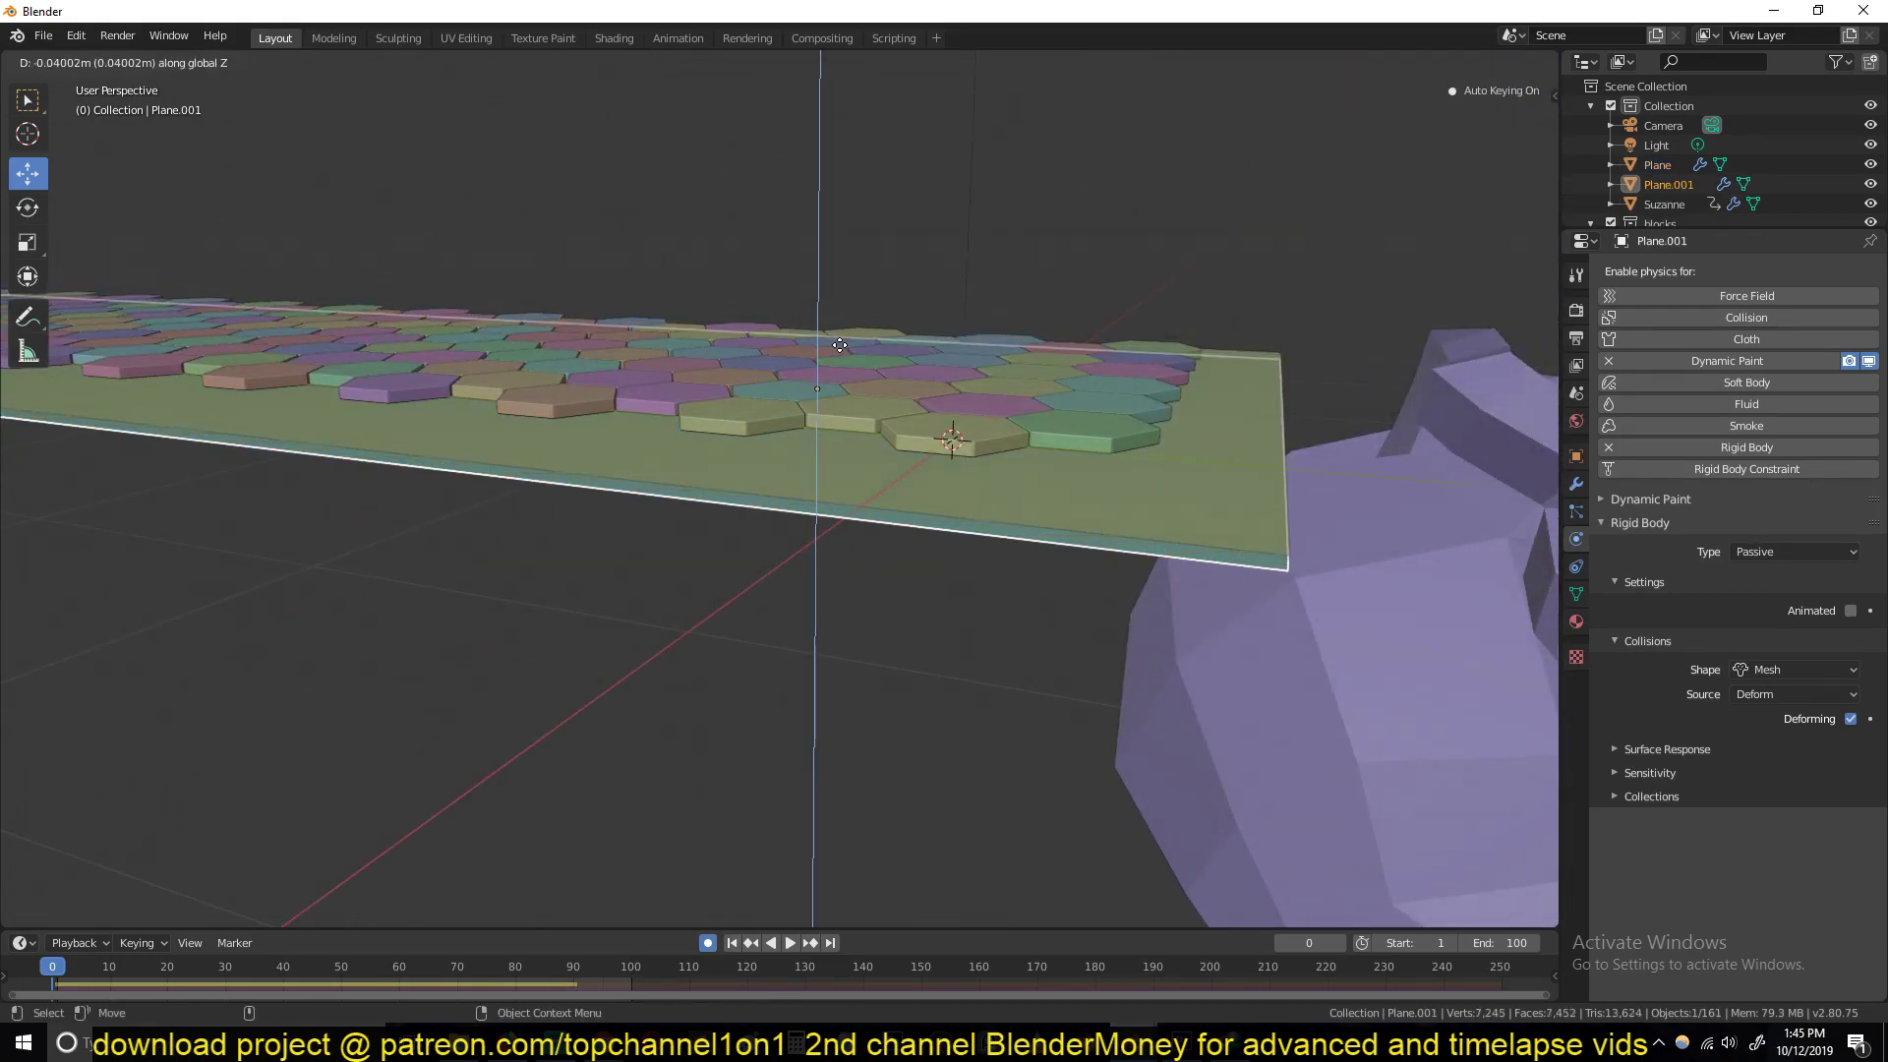
click(842, 348)
click(1275, 493)
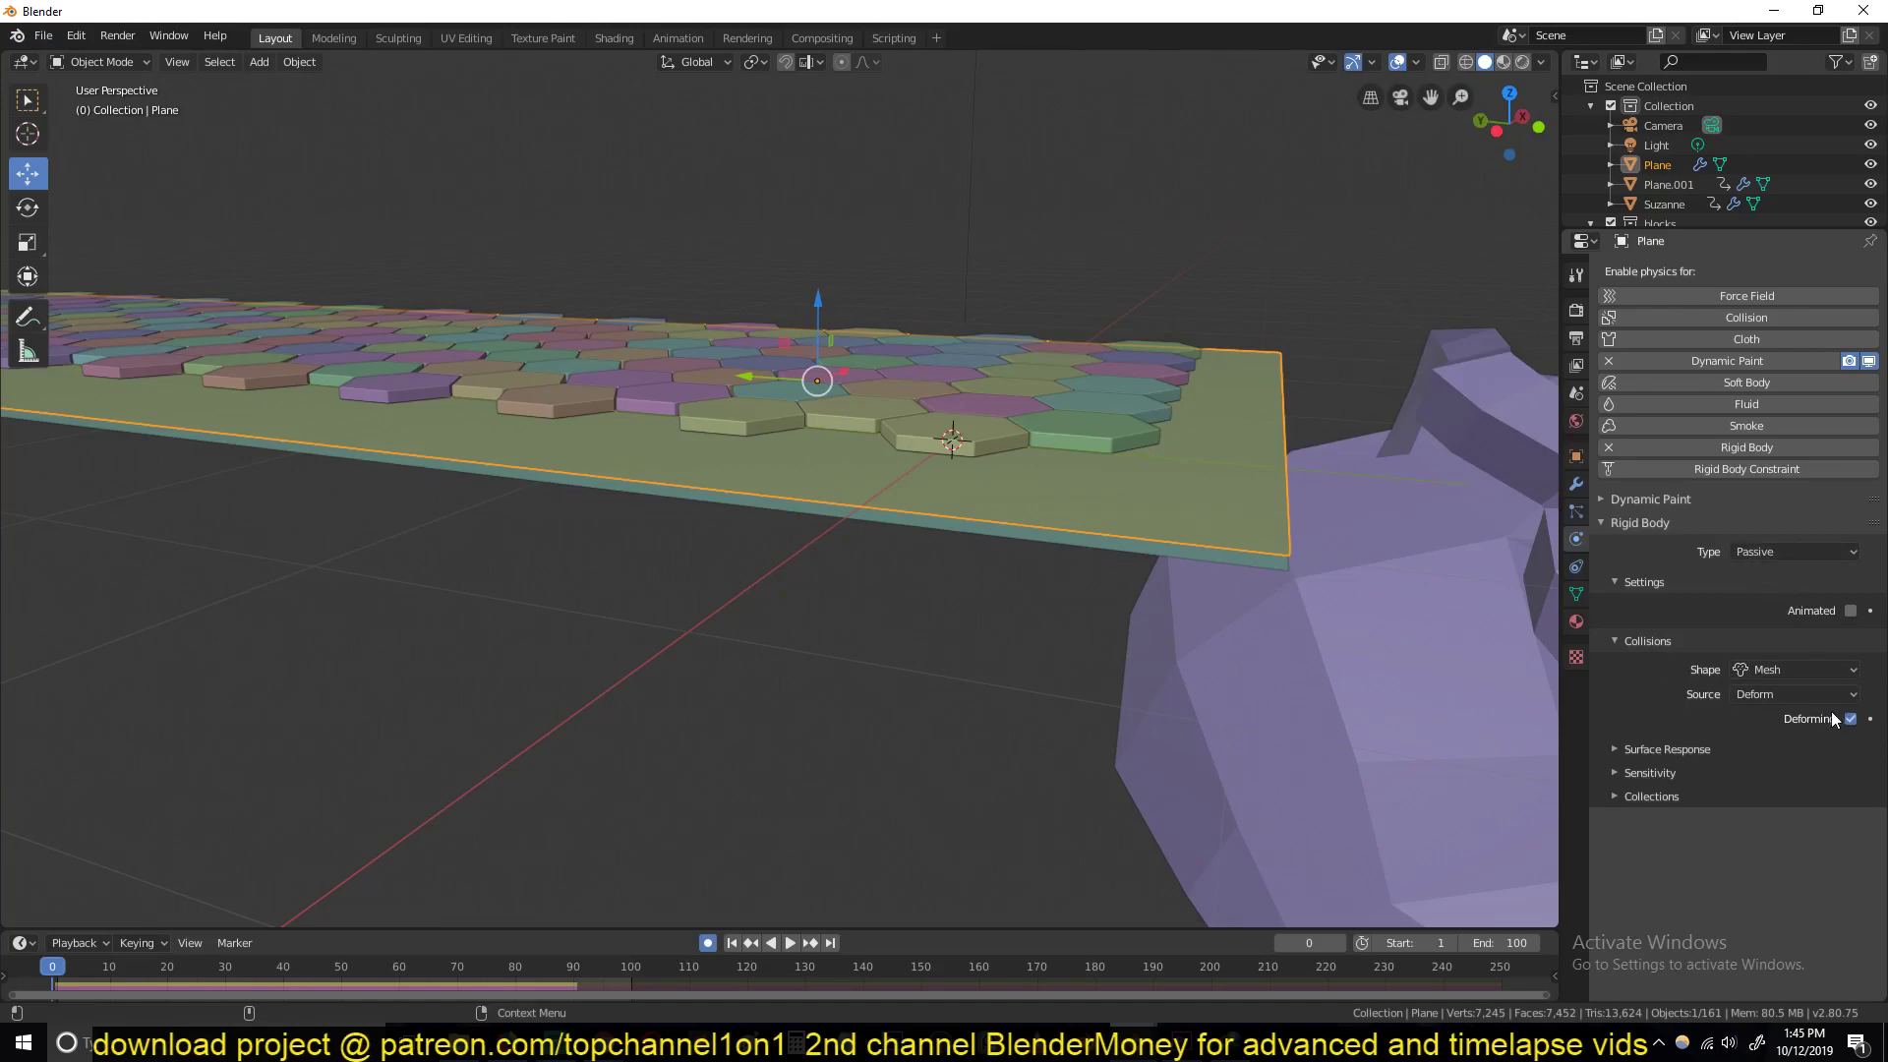
middle_drag(959, 629, 946, 393)
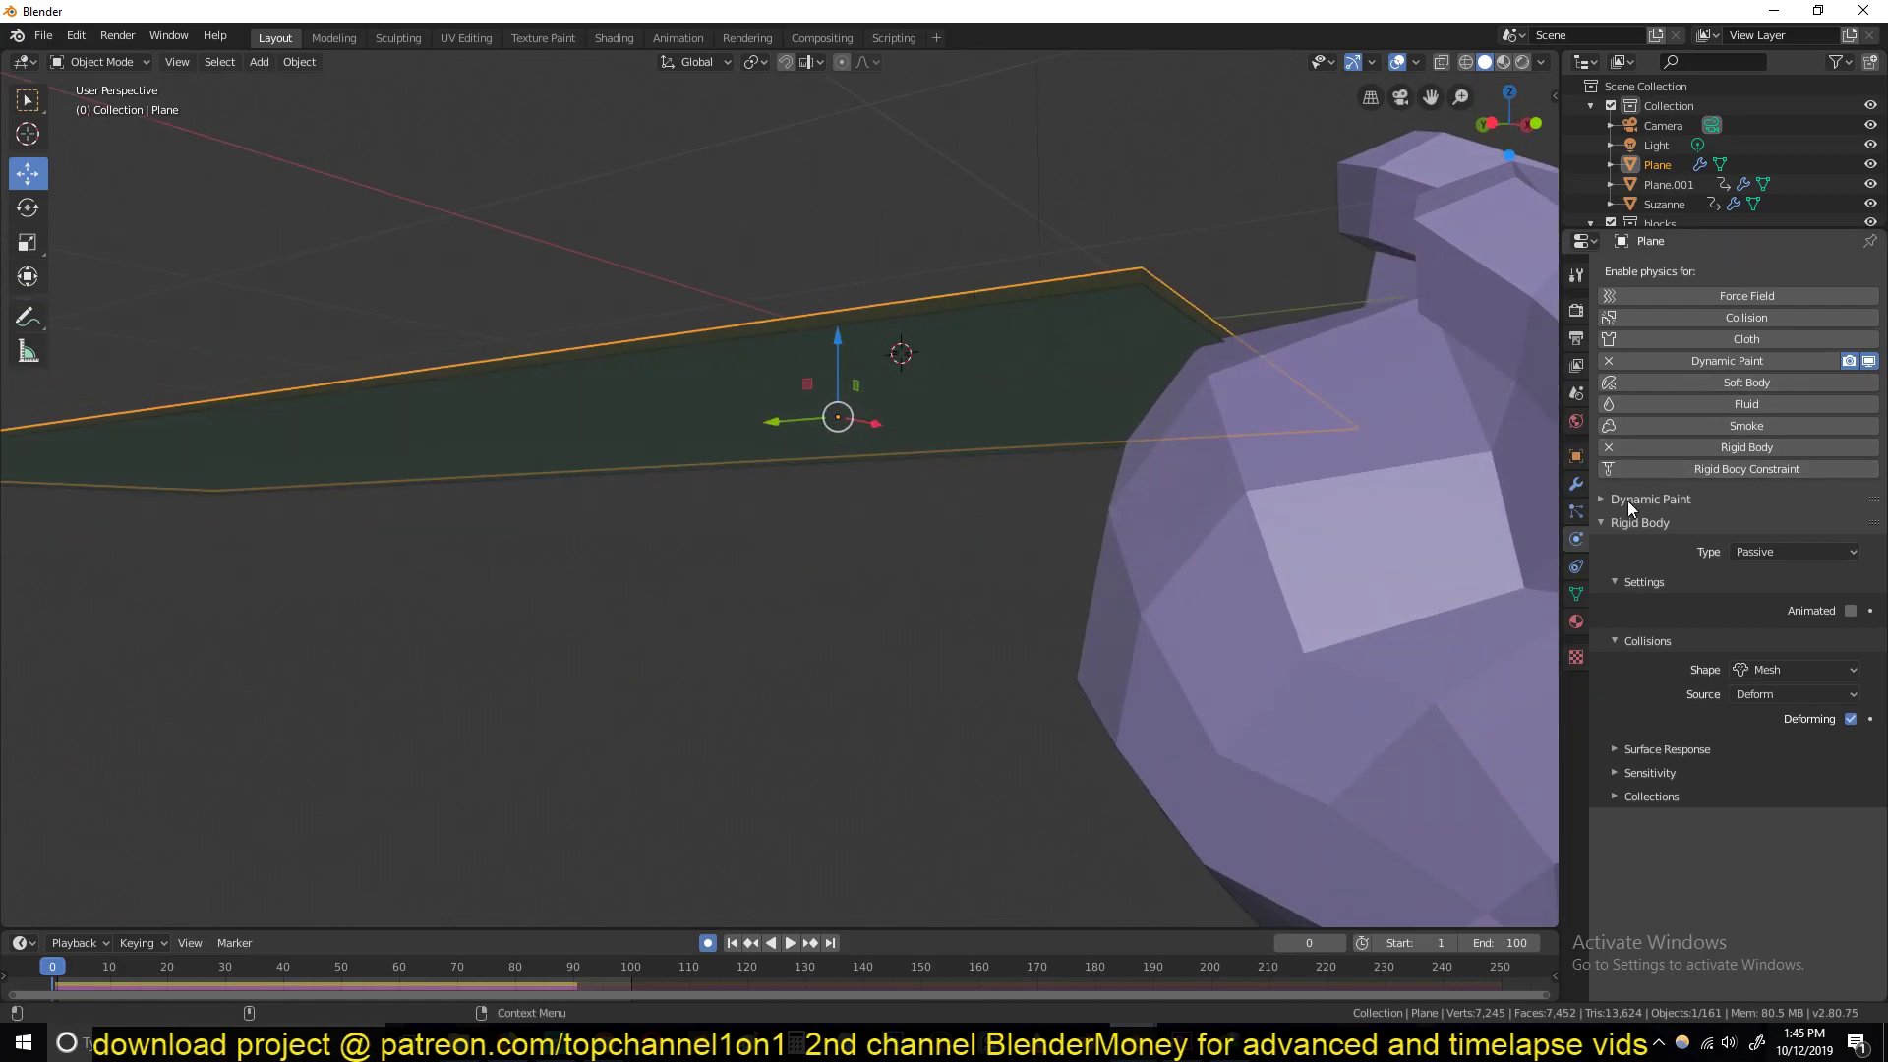
Step: Remove Dynamic Paint from the original Plane, select Plane.001, and play the simulation
click(1608, 361)
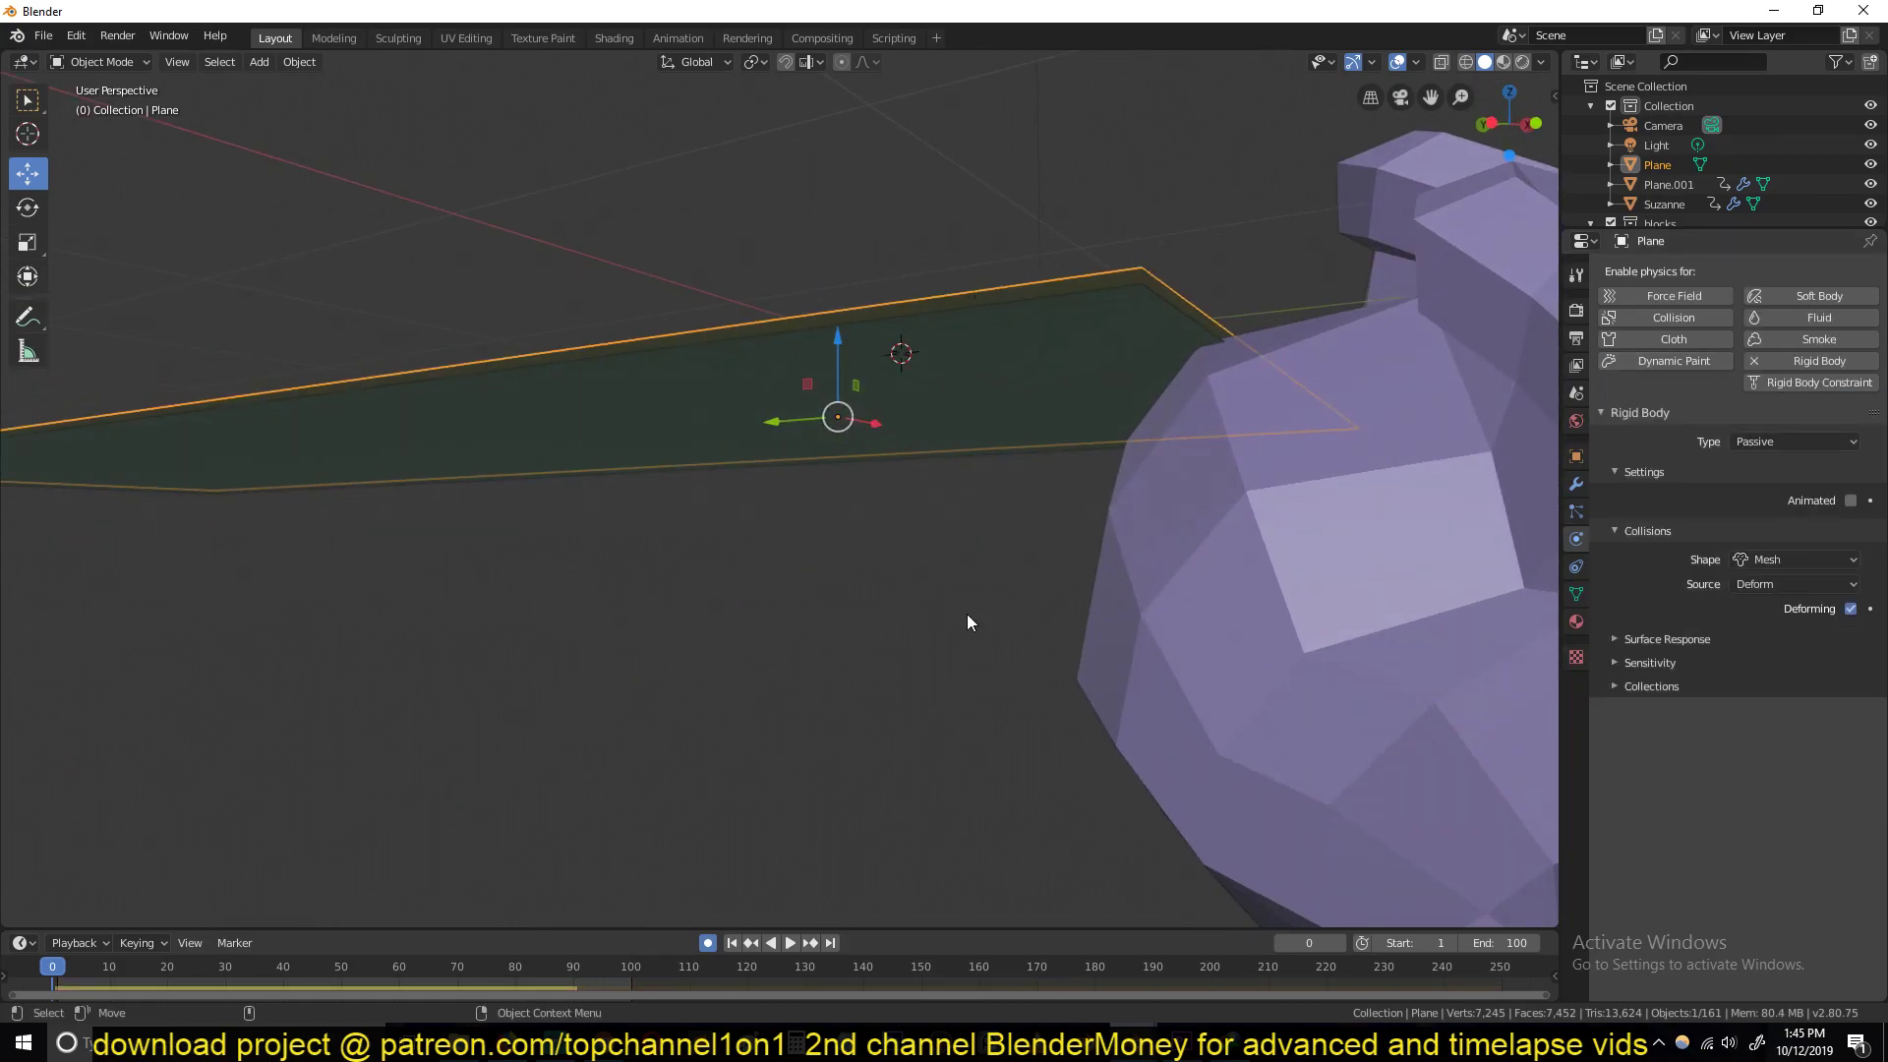
click(1038, 355)
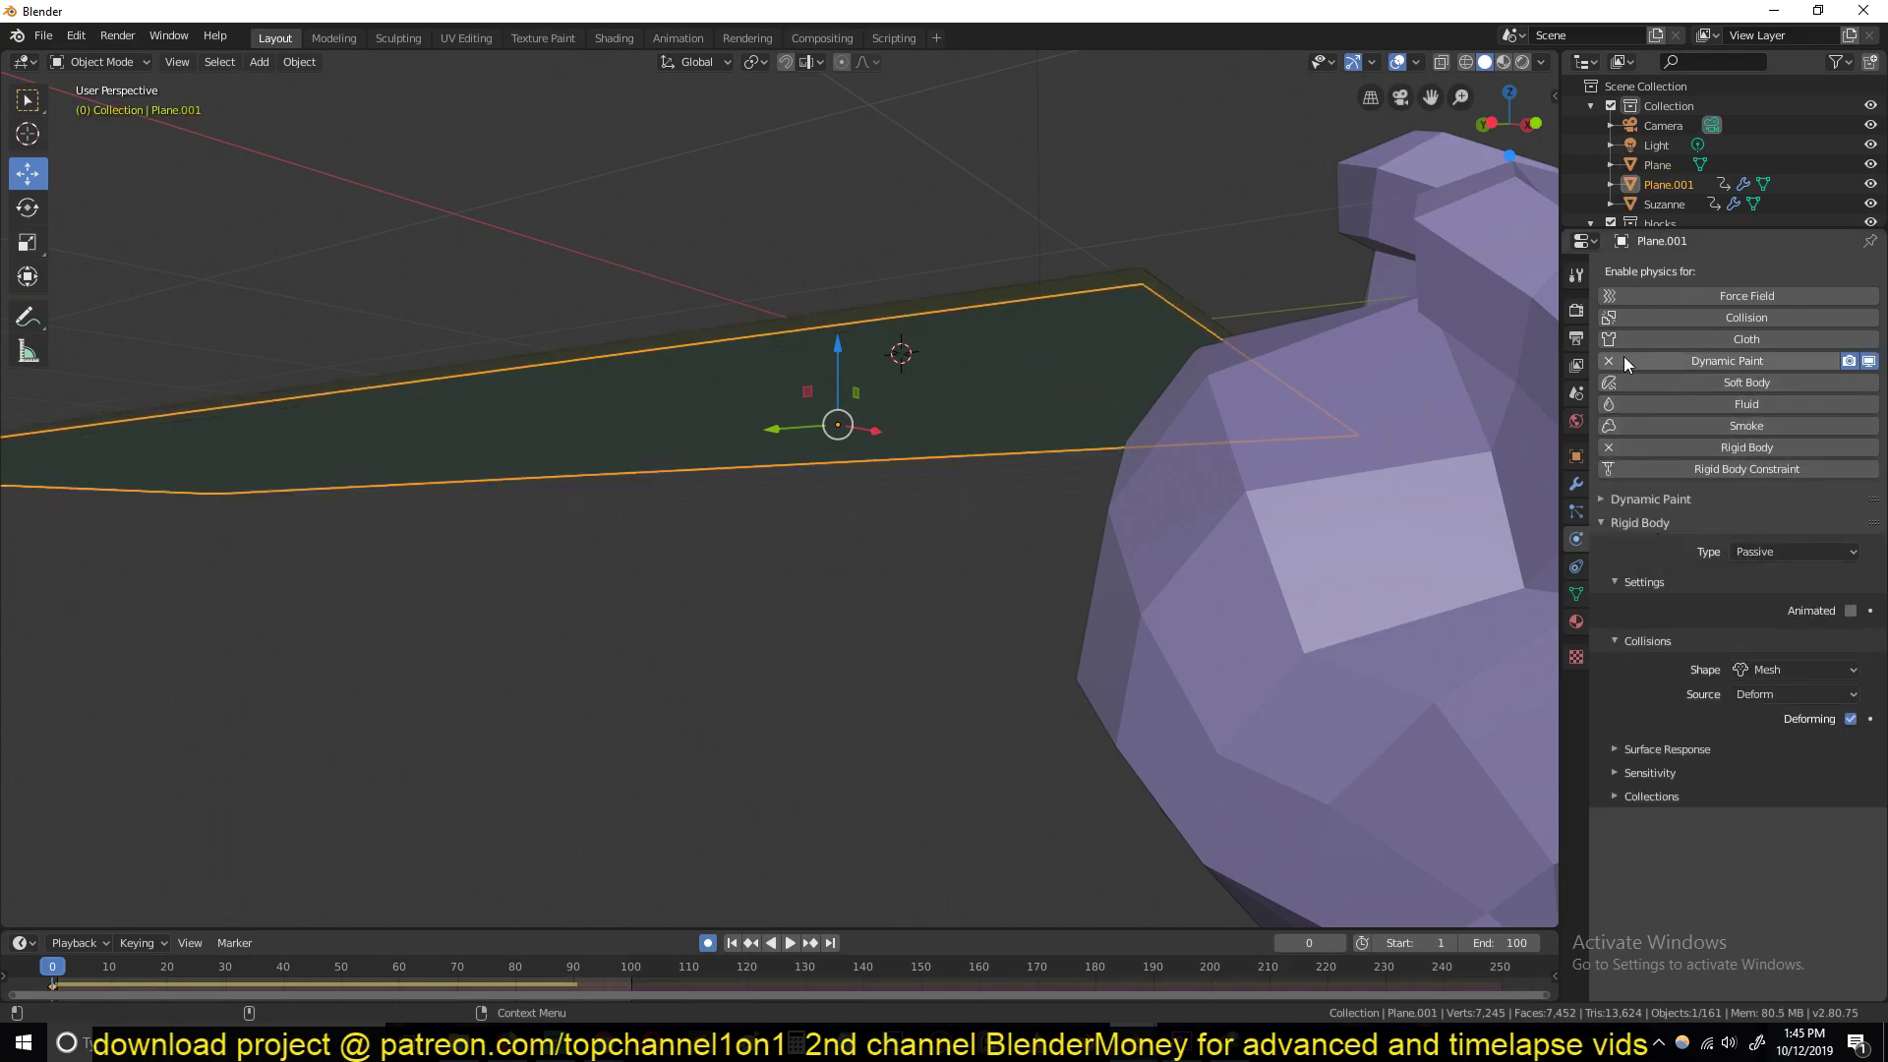
middle_drag(966, 445, 1037, 500)
key(space)
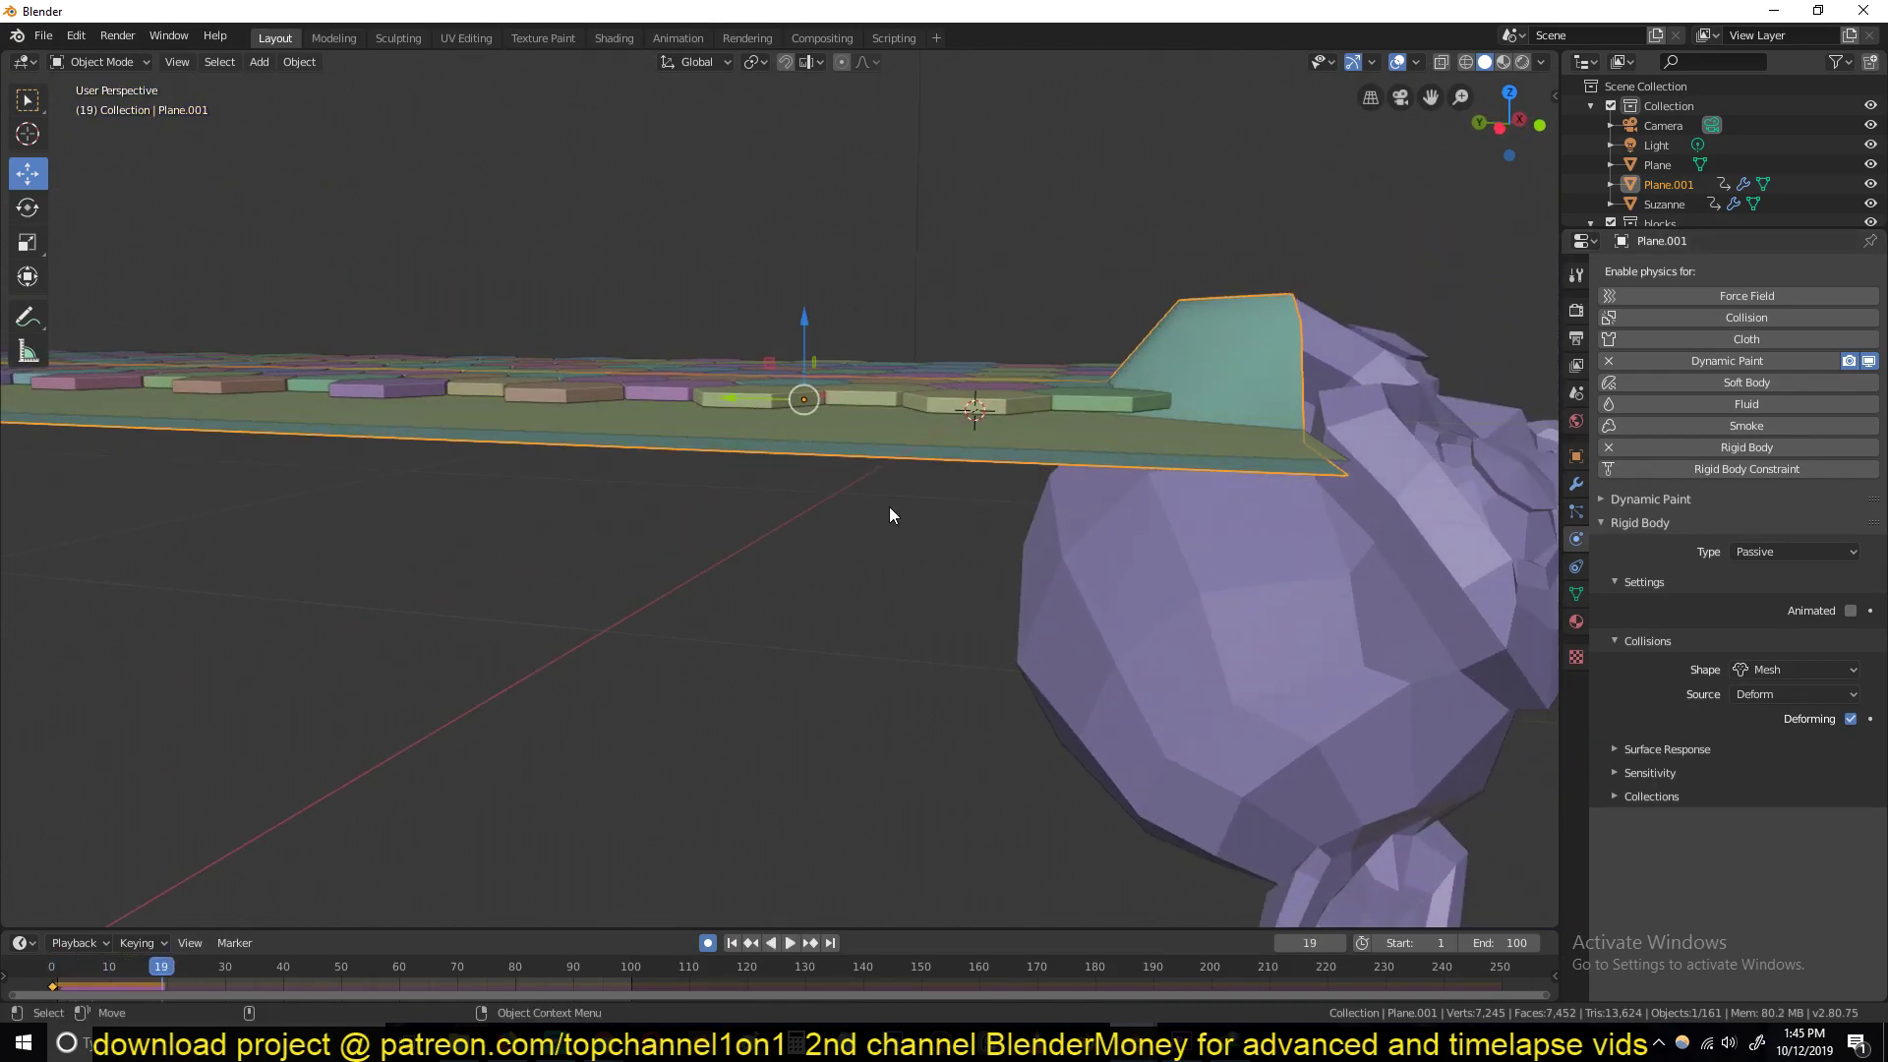
Step: Watch Plane.001 push up the tiles from underside, edge-on and top views, then rewind to frame 0
middle_drag(890, 507, 780, 381)
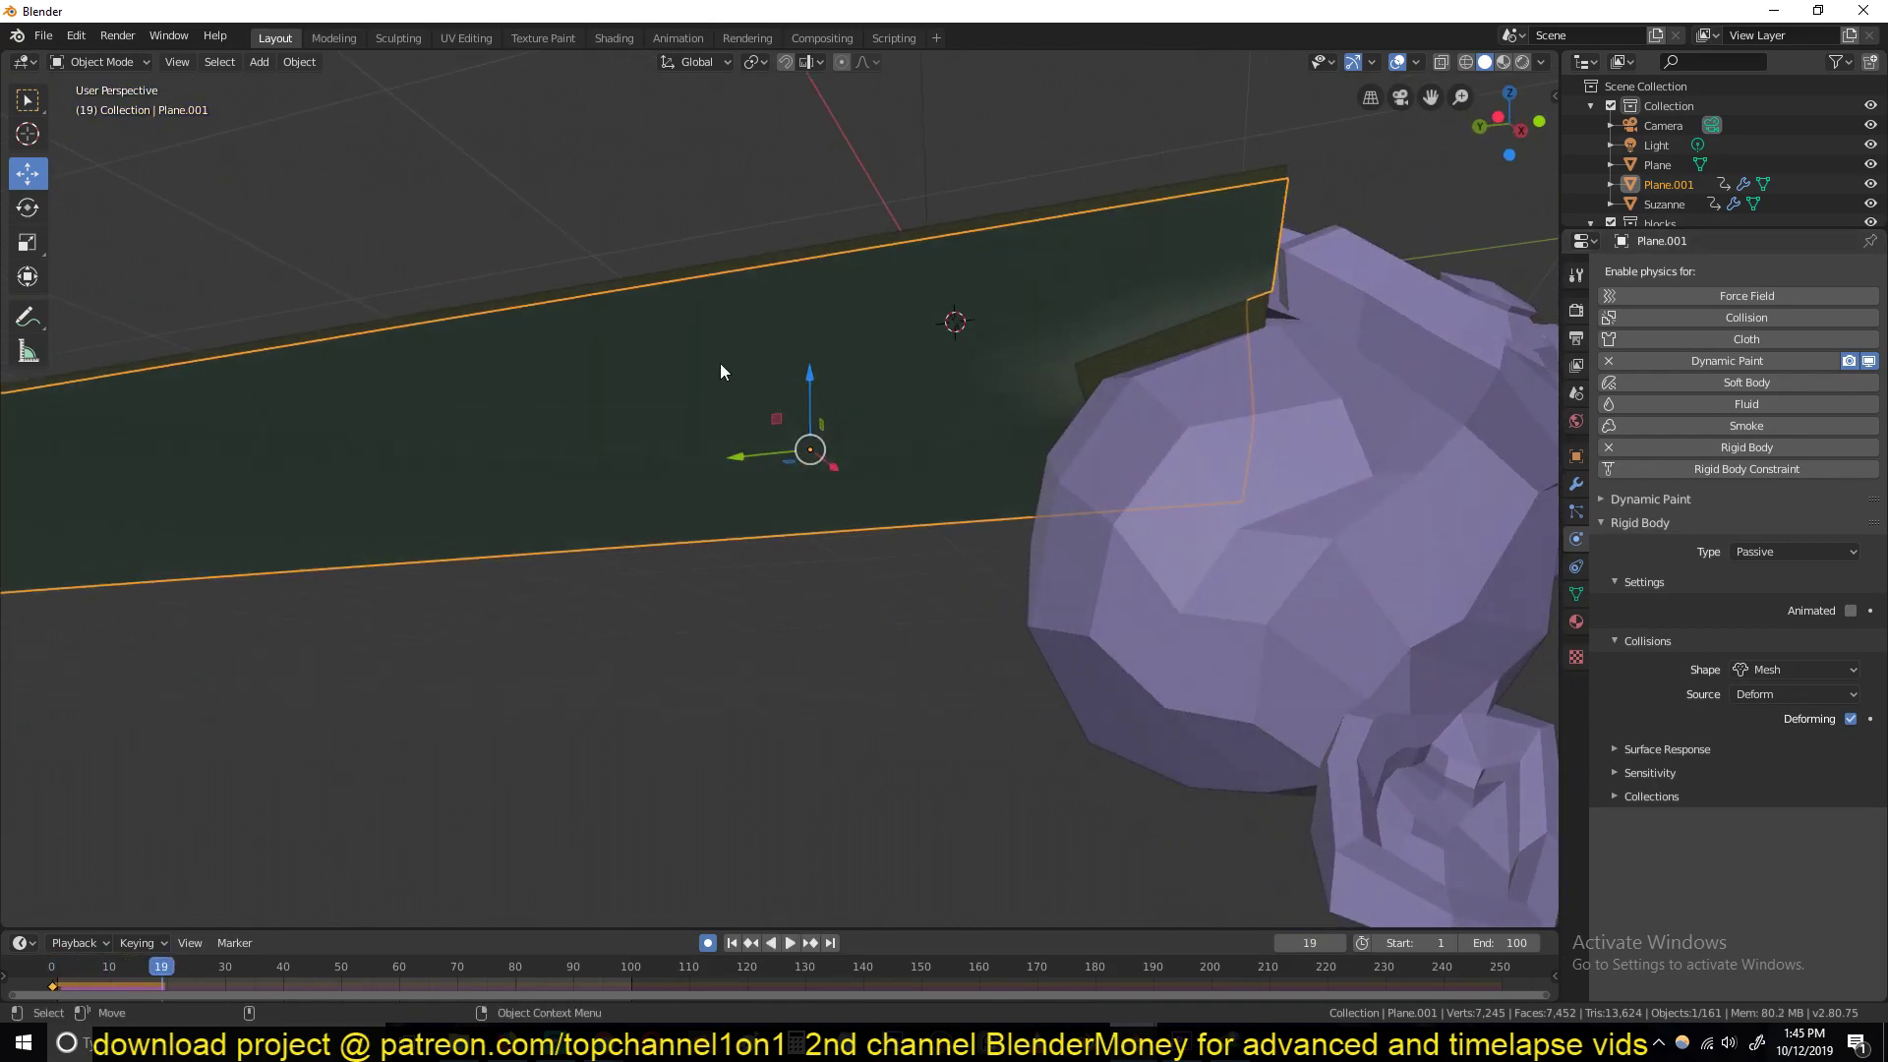
middle_drag(1011, 458, 1069, 440)
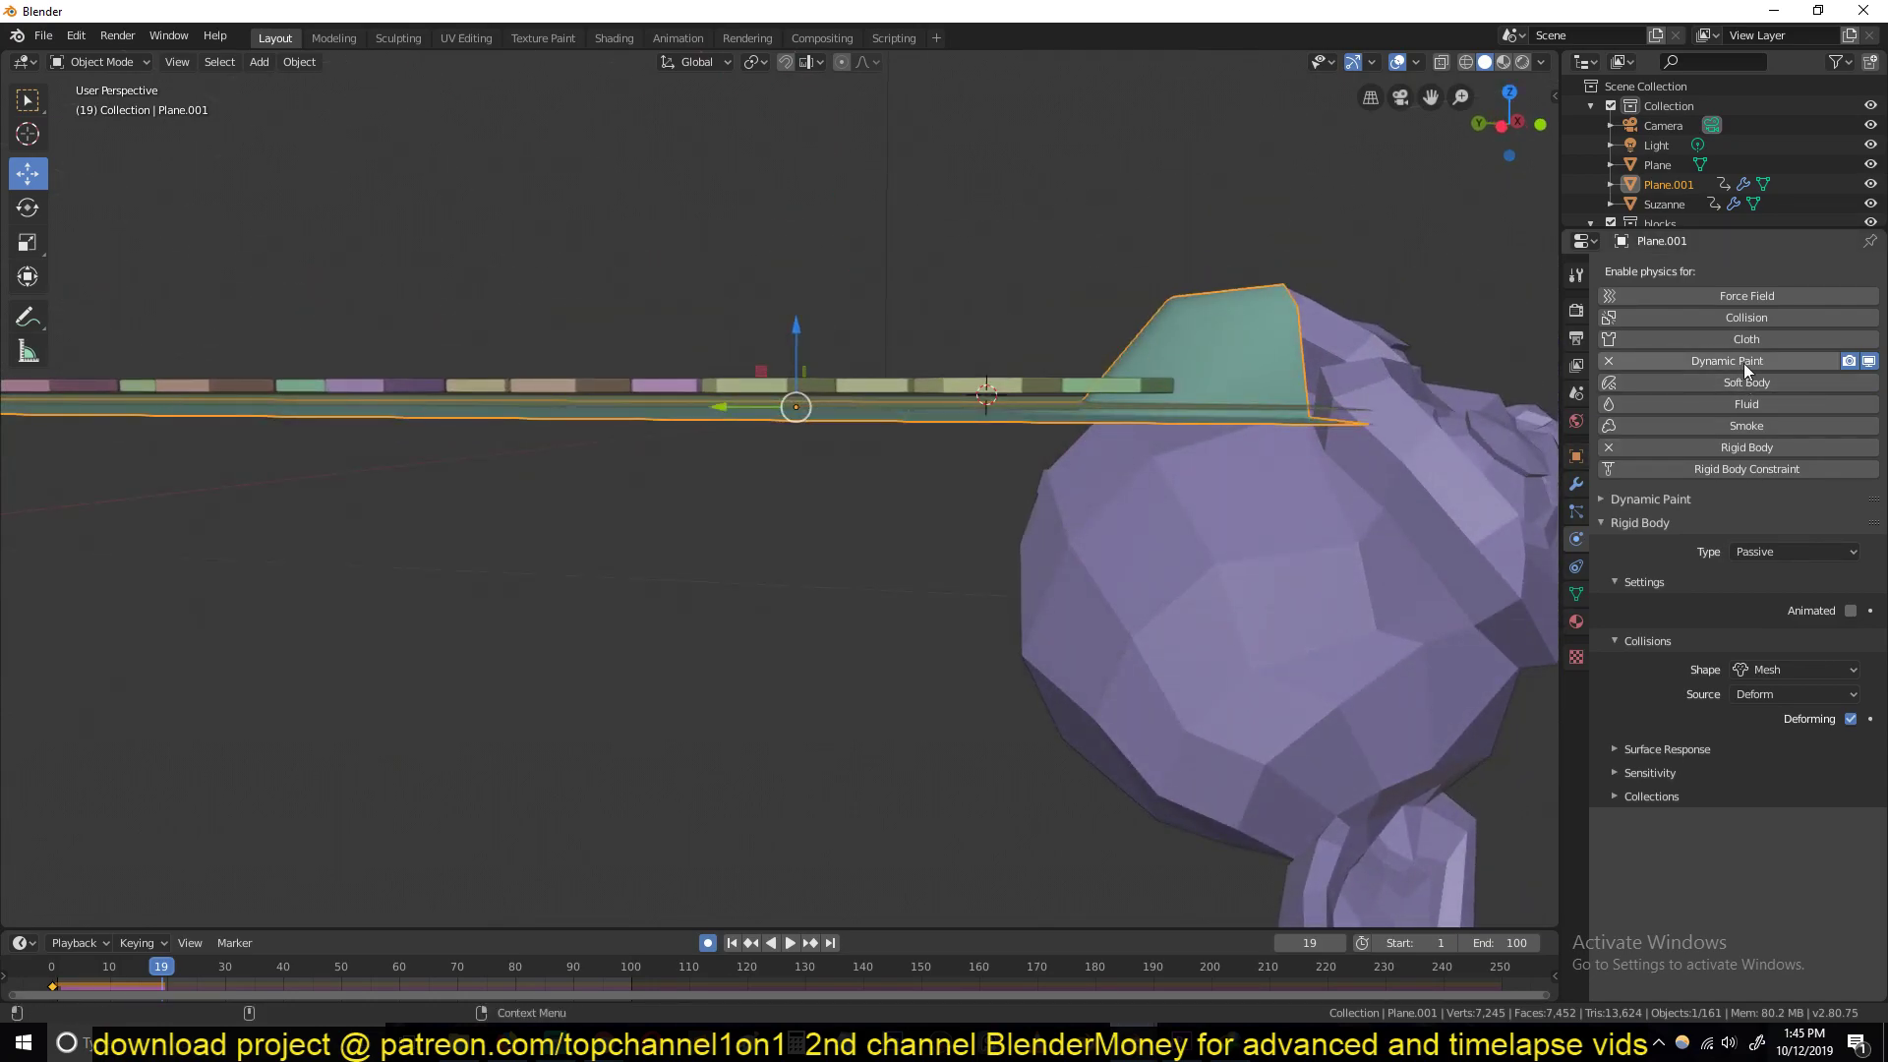
key(space)
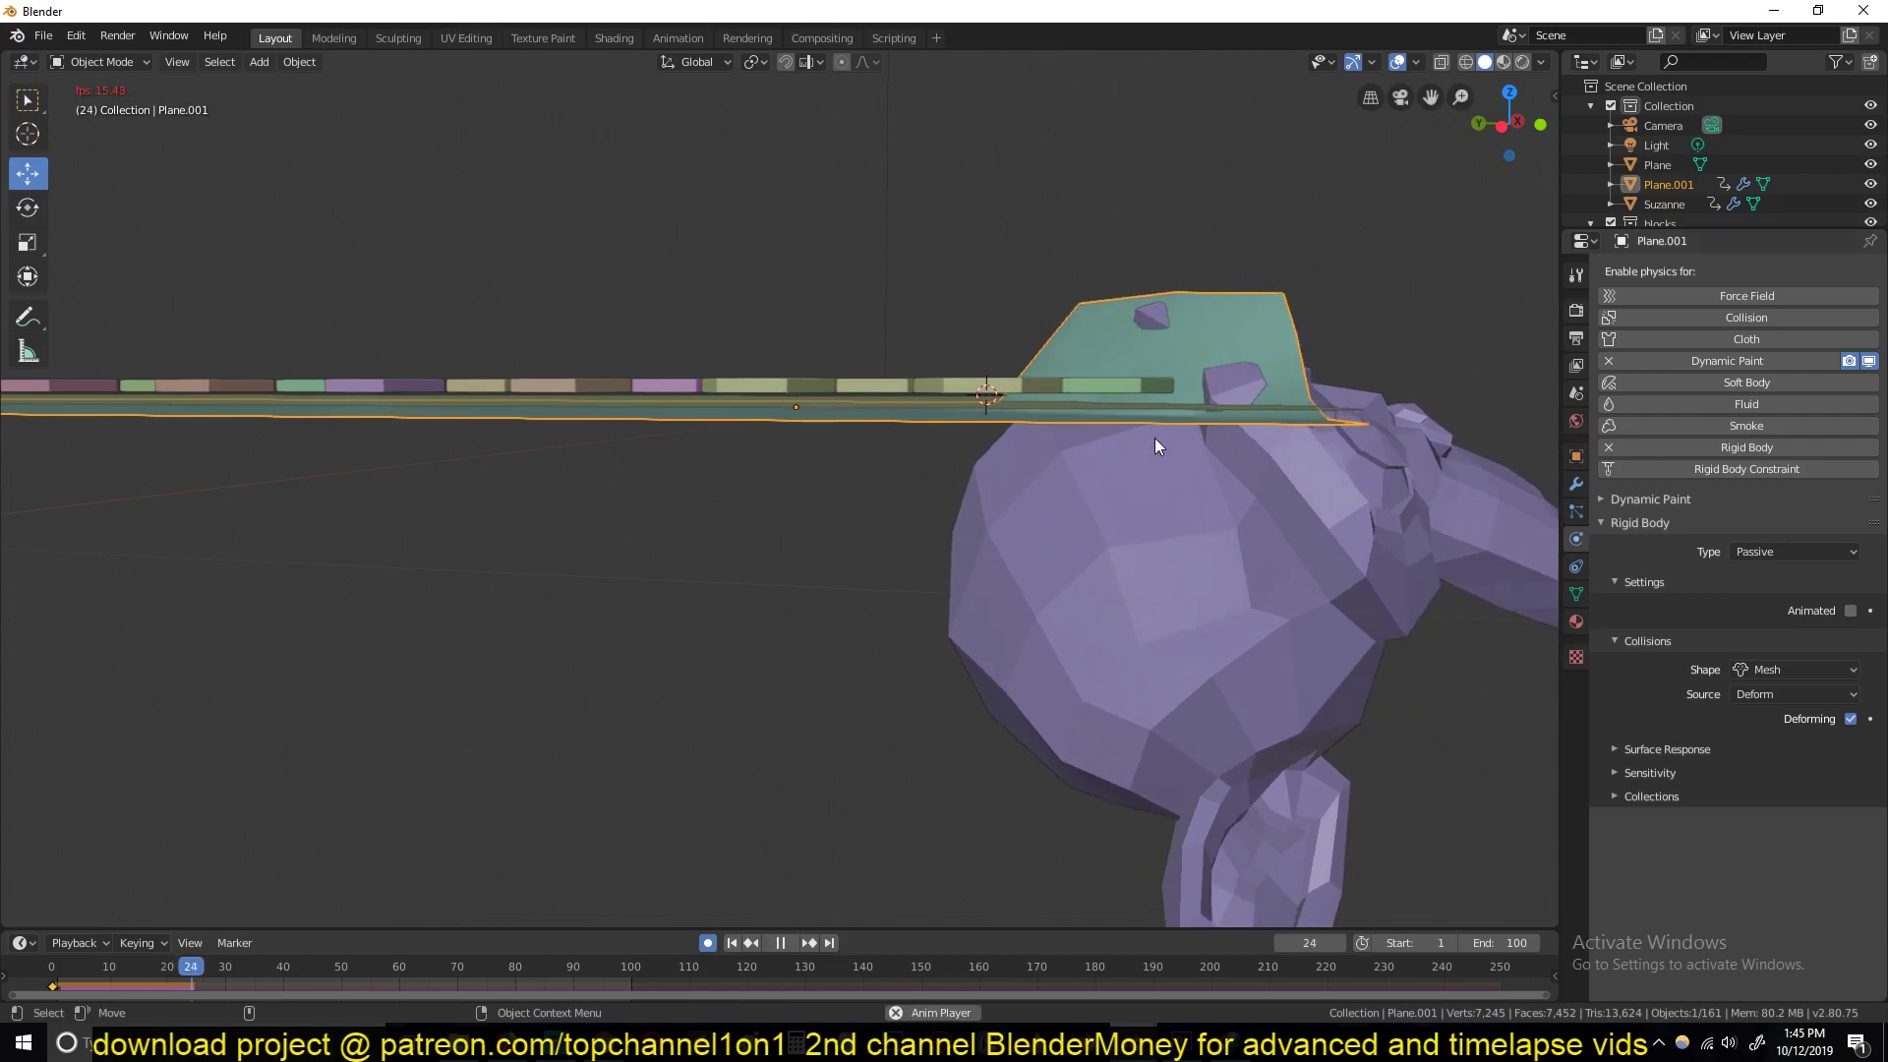
middle_drag(1052, 426, 965, 468)
key(Escape)
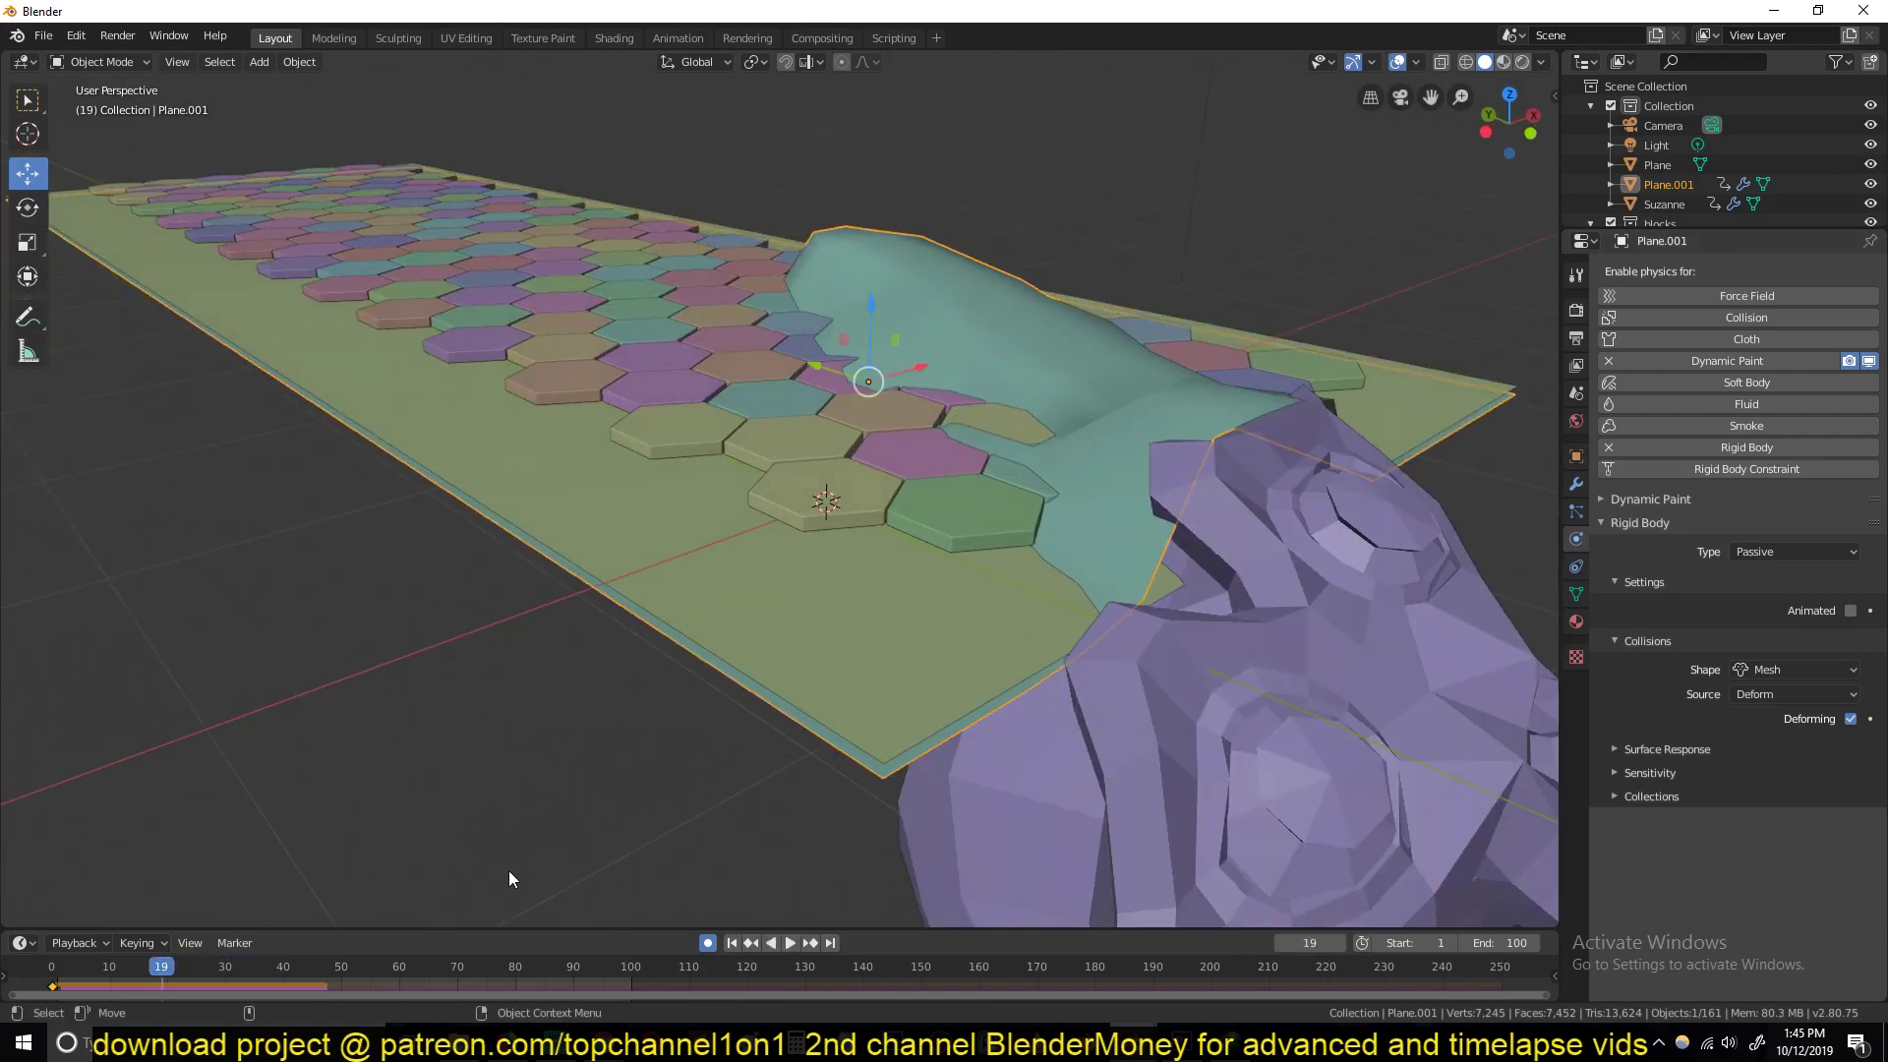
click(51, 983)
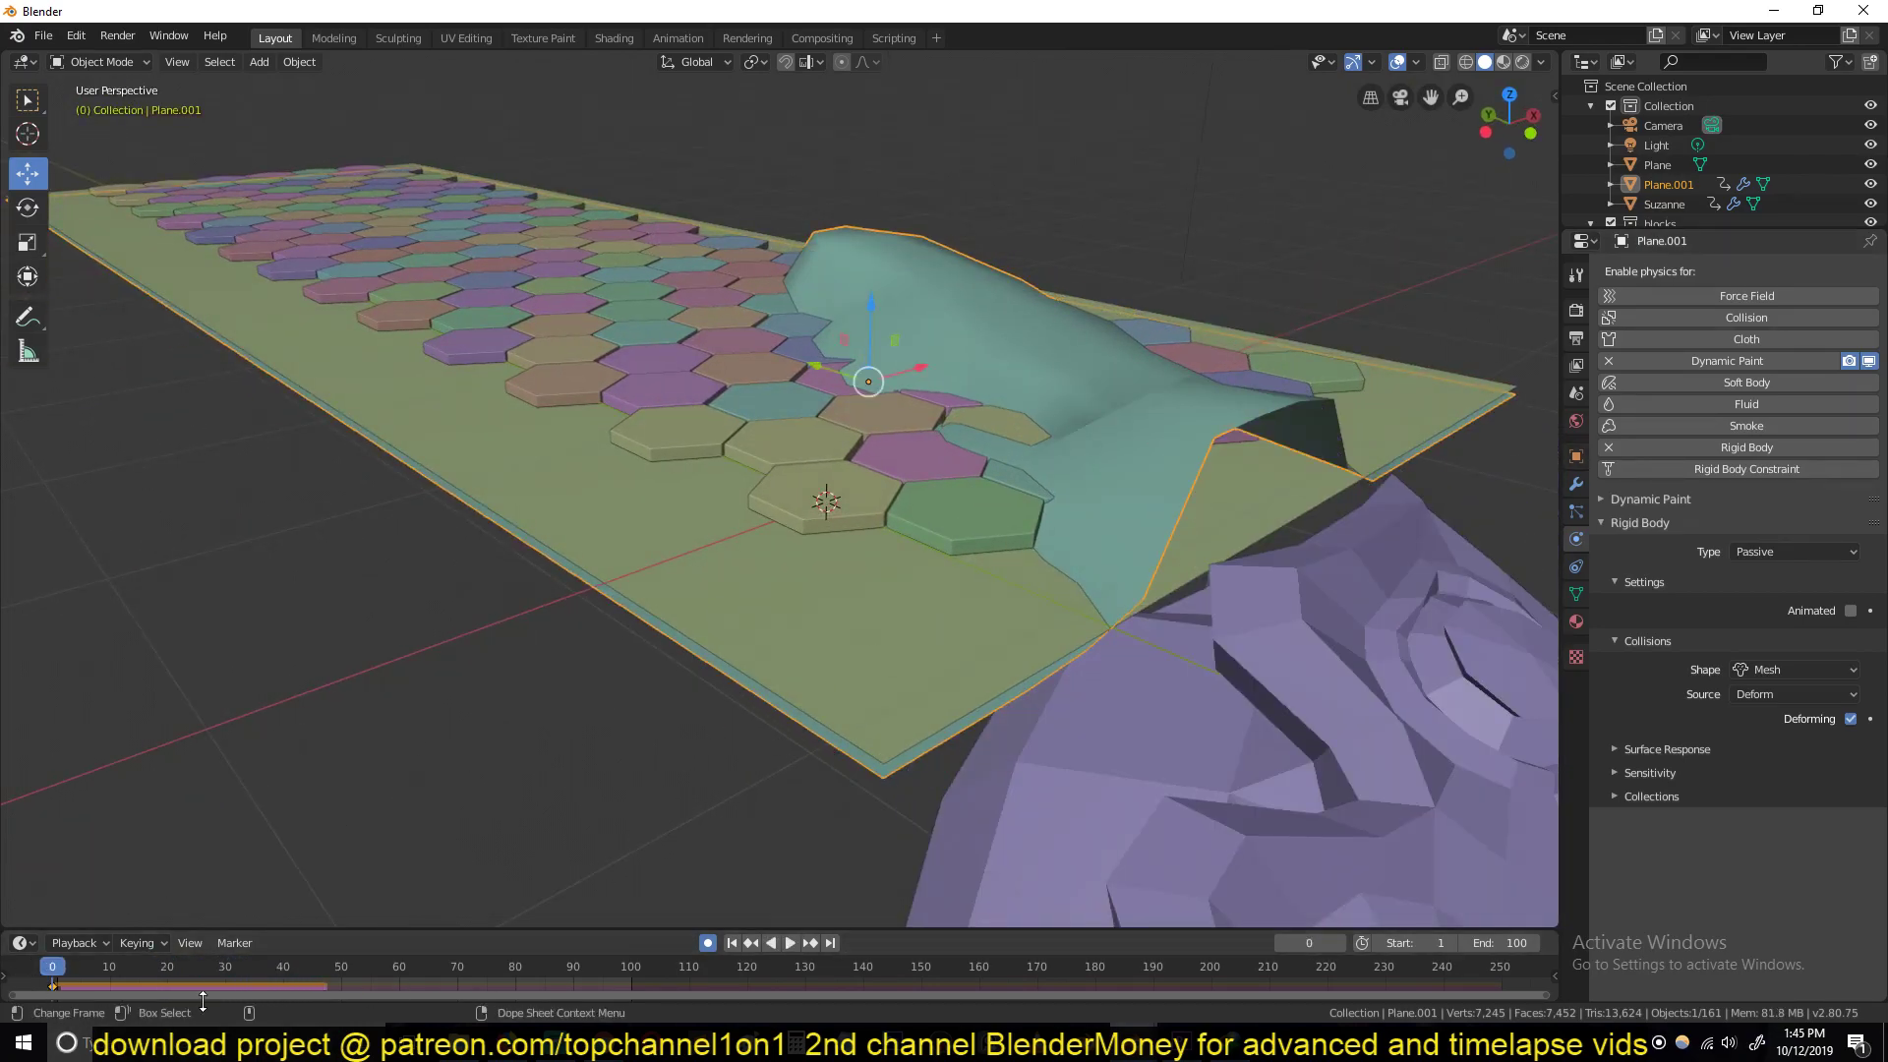
Step: Select the original Plane and open the Add Modifier list in its empty modifier stack
click(1146, 565)
middle_drag(1004, 606, 1100, 566)
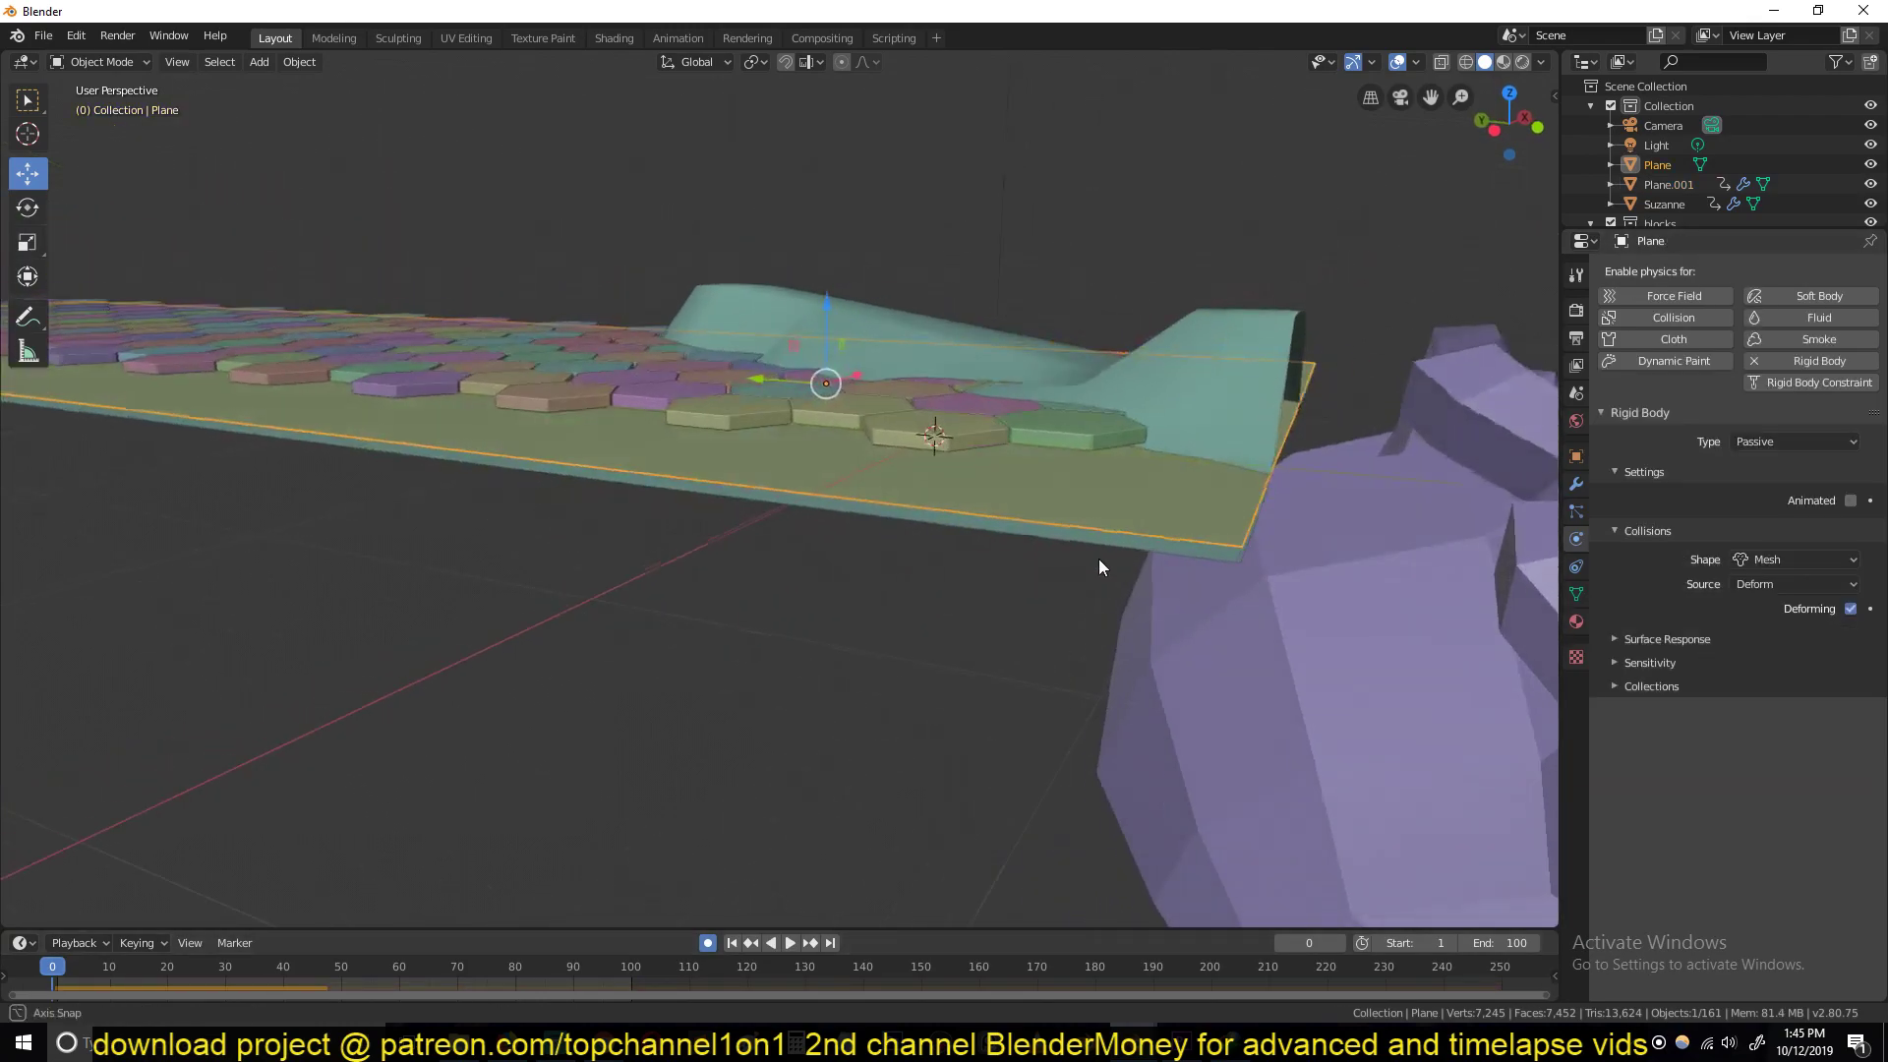
middle_drag(1048, 460, 970, 416)
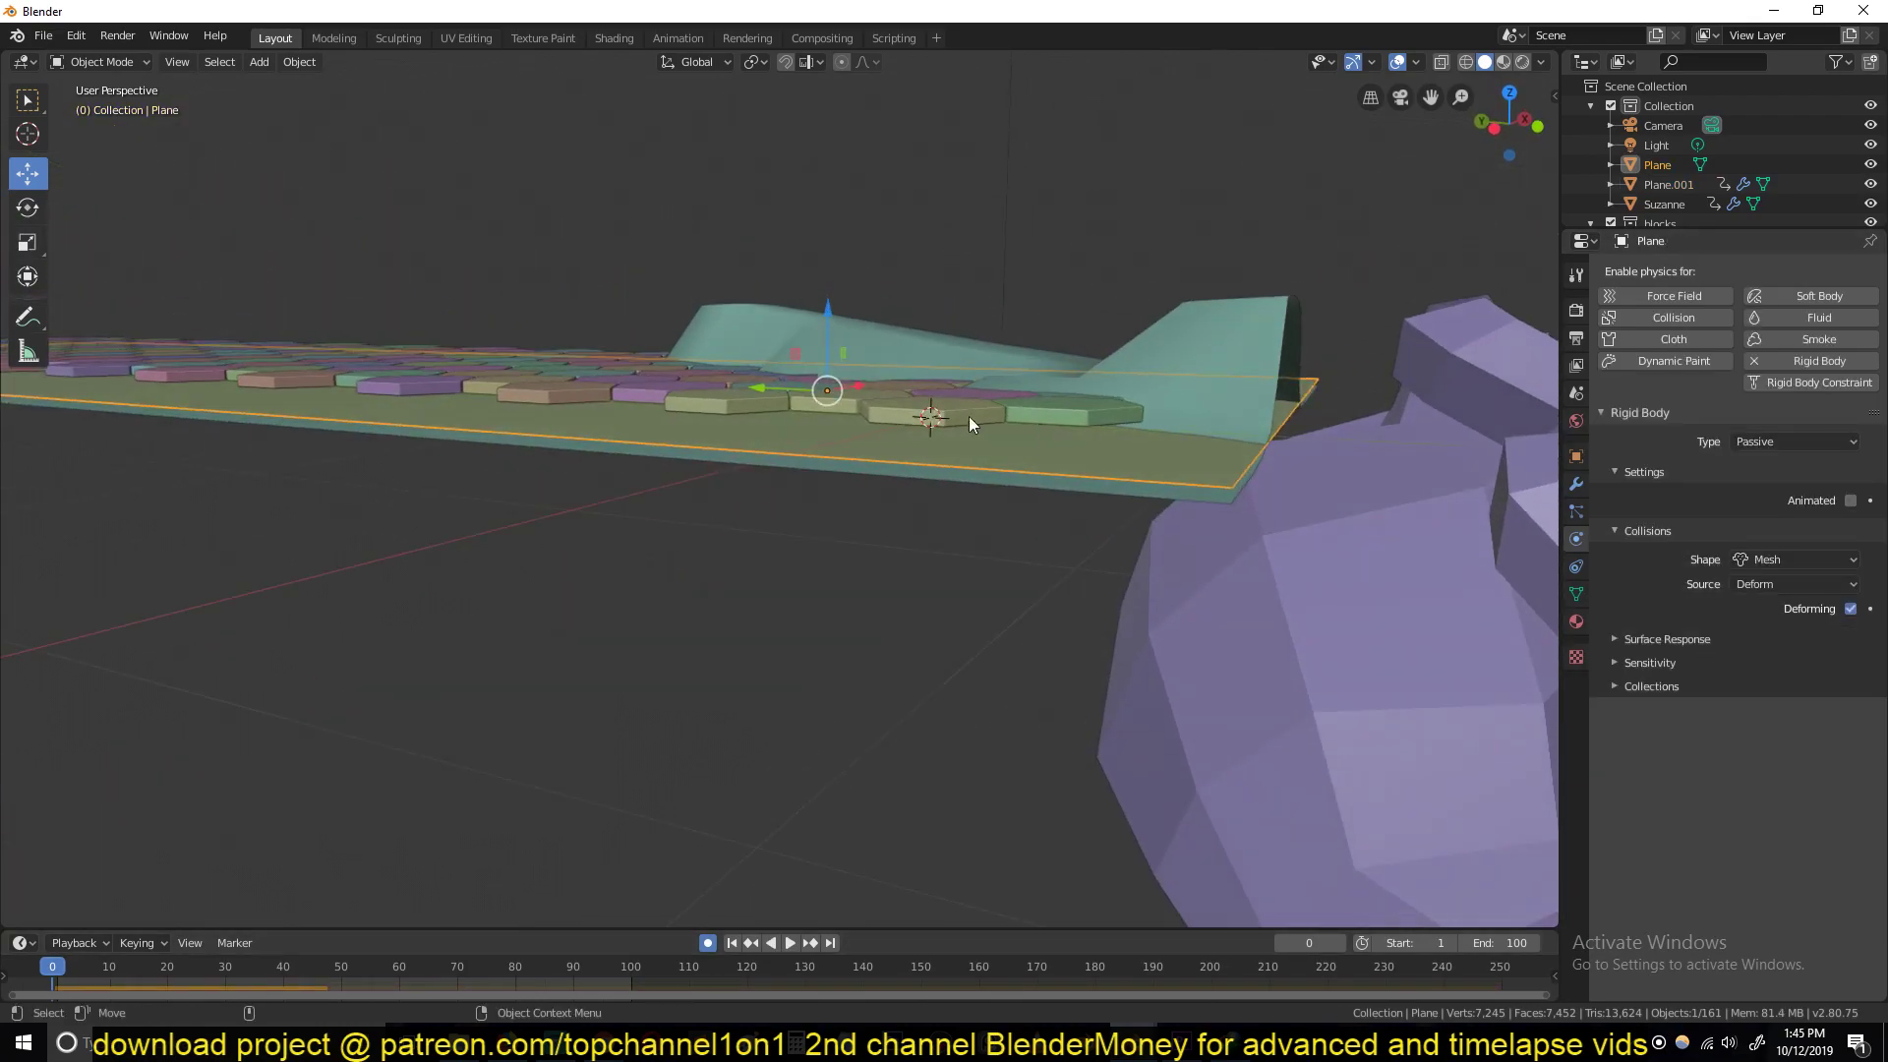
click(1576, 483)
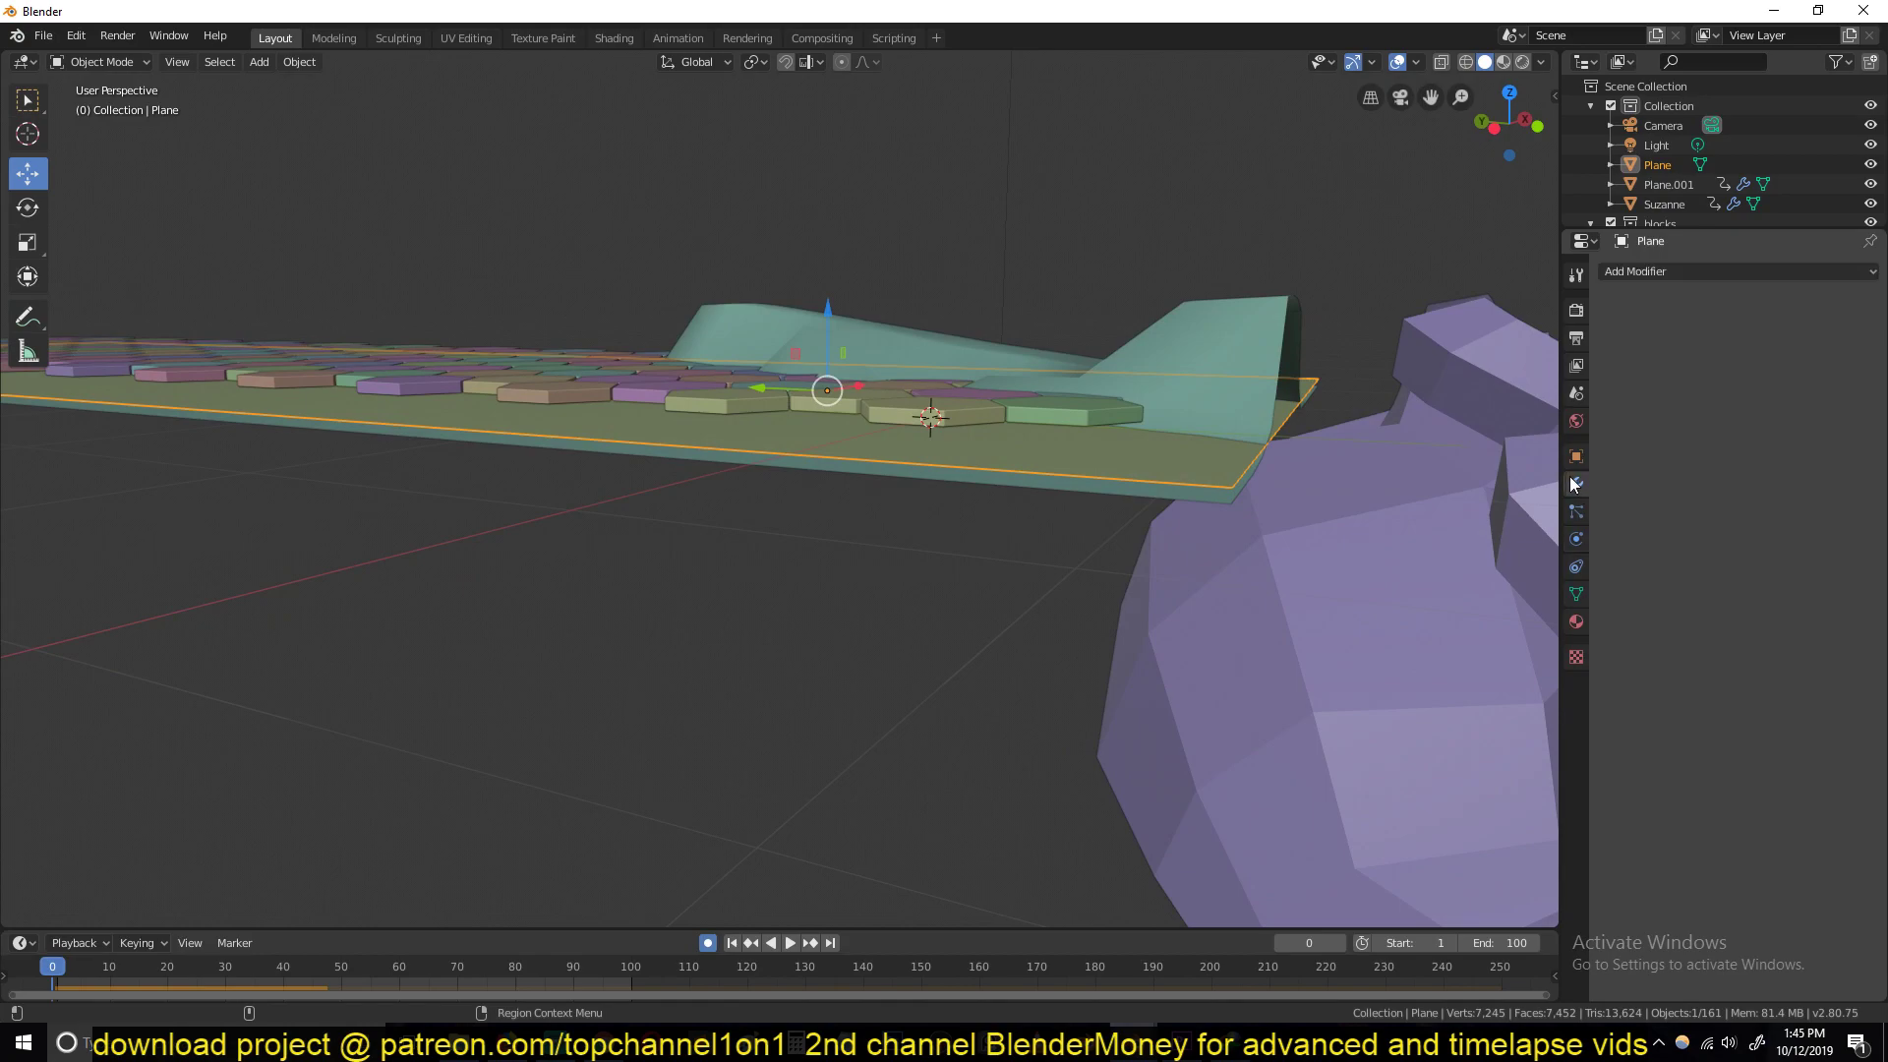
click(1773, 272)
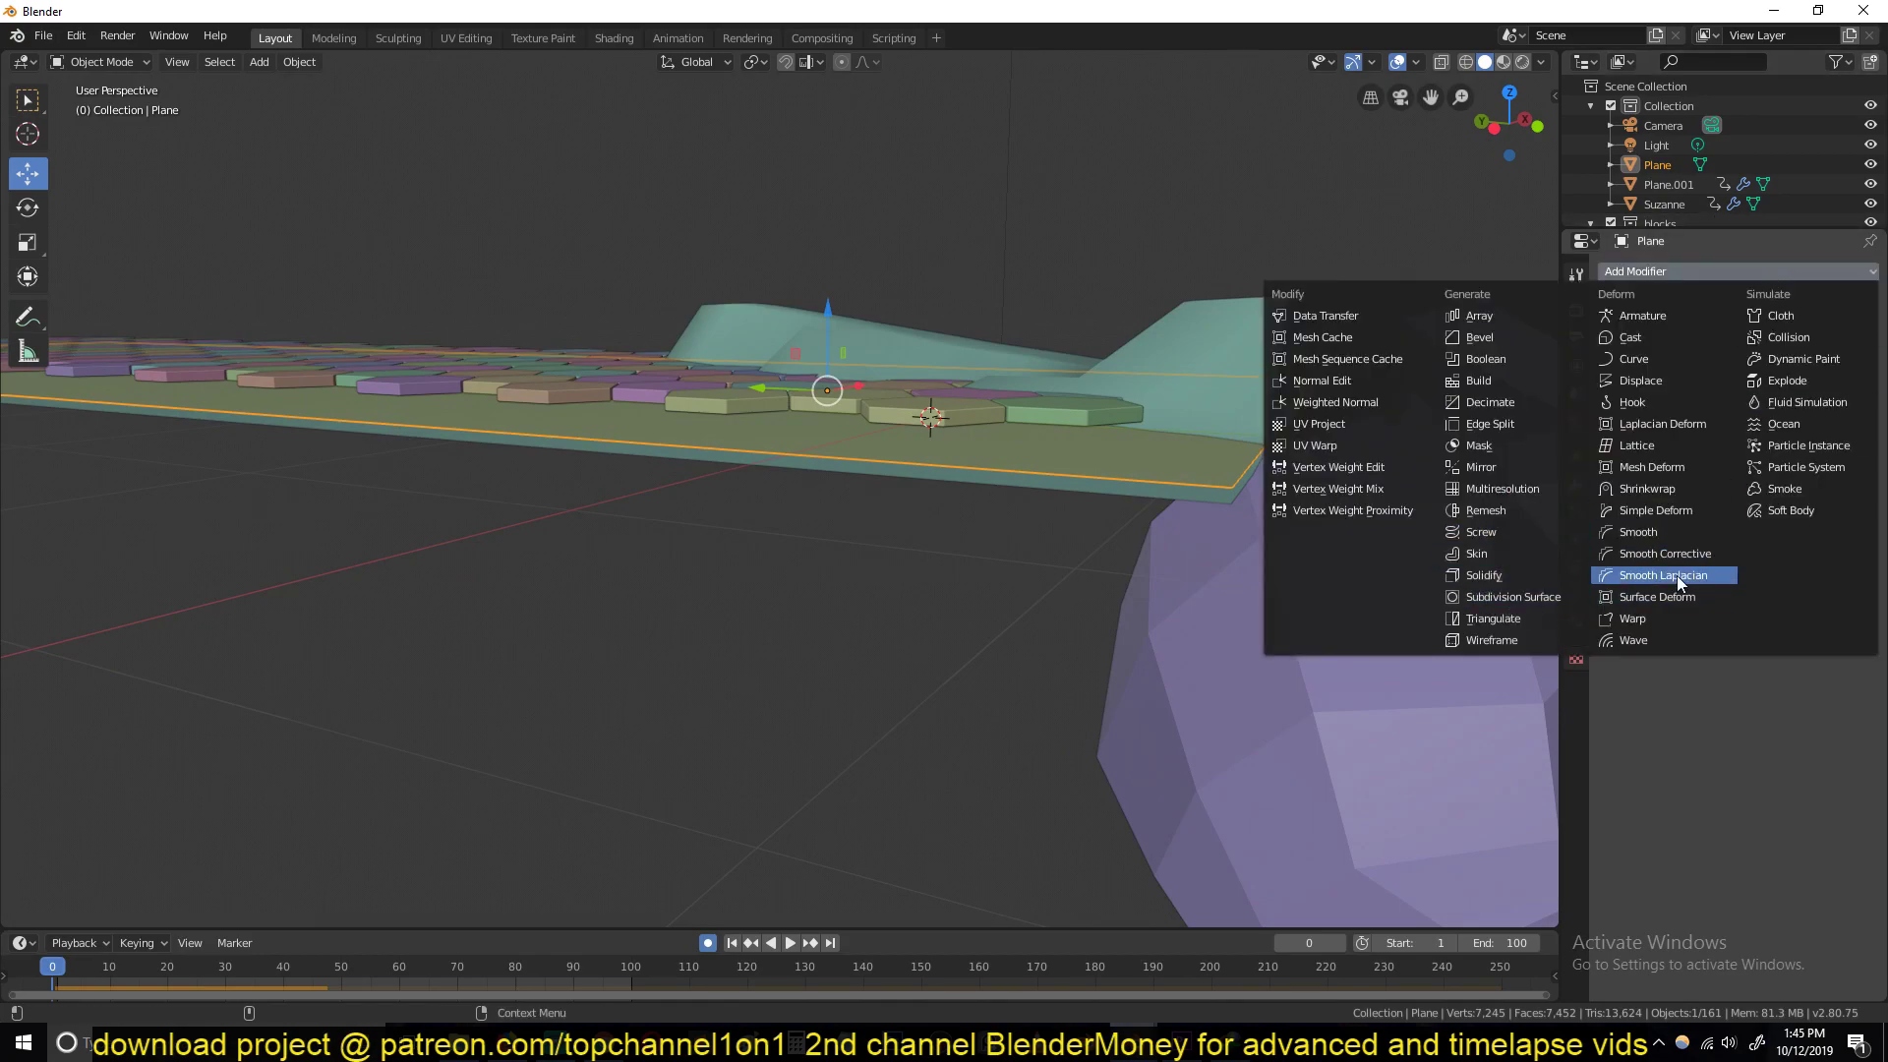